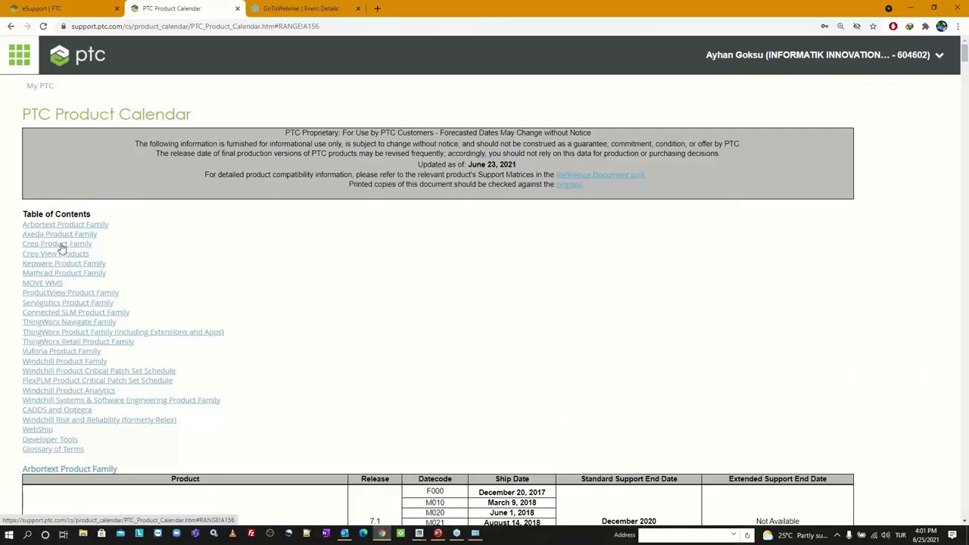
Scroll the PTC Product Calendar down to the Creo Parametric release row
scroll(62, 248, down, 10)
scroll(264, 325, down, 10)
scroll(264, 325, down, 4)
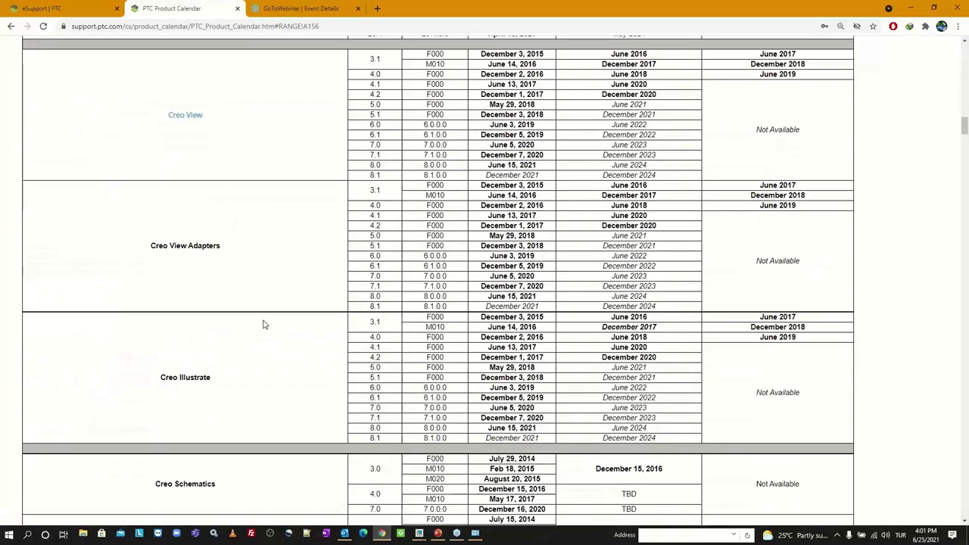
scroll(298, 302, down, 1)
scroll(298, 302, down, 3)
scroll(320, 283, down, 4)
scroll(321, 283, down, 4)
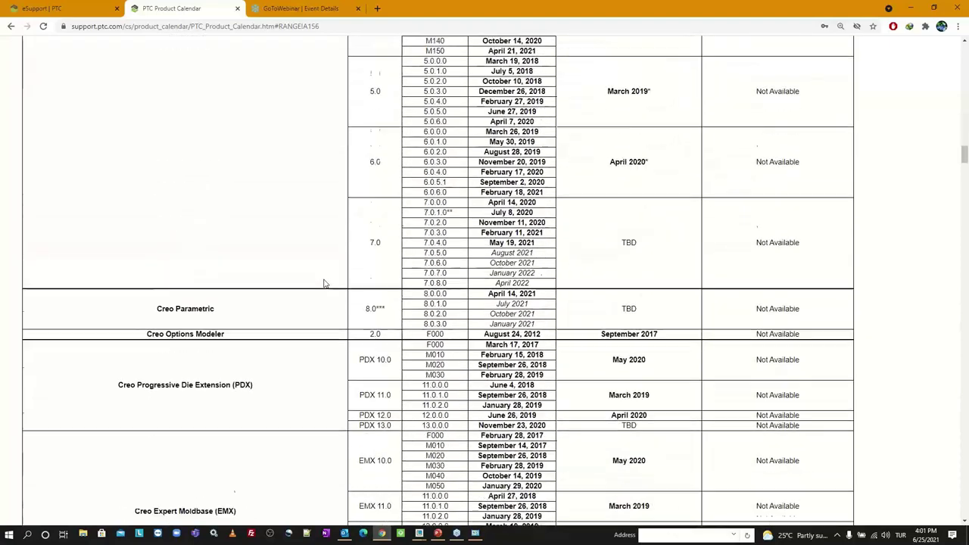
scroll(324, 284, down, 3)
scroll(341, 196, up, 1)
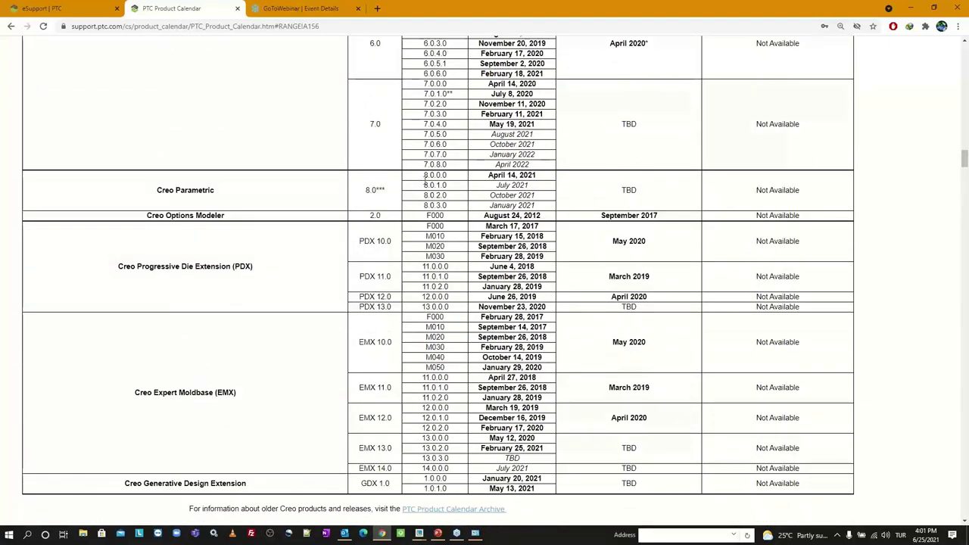
Highlight the April 14, 2021 date, the 8.0.1.0 release code and its July 2021 date
drag(536, 176, 488, 175)
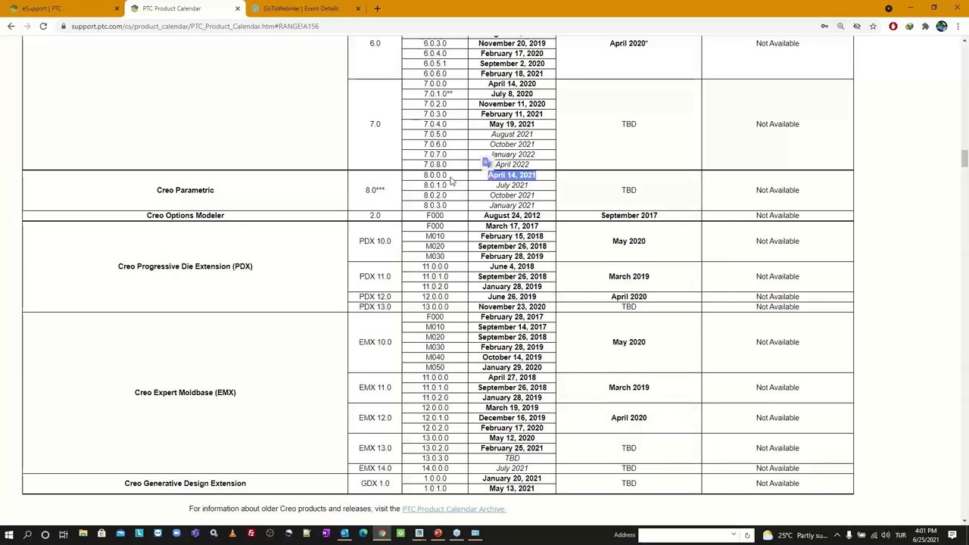
drag(447, 176, 428, 186)
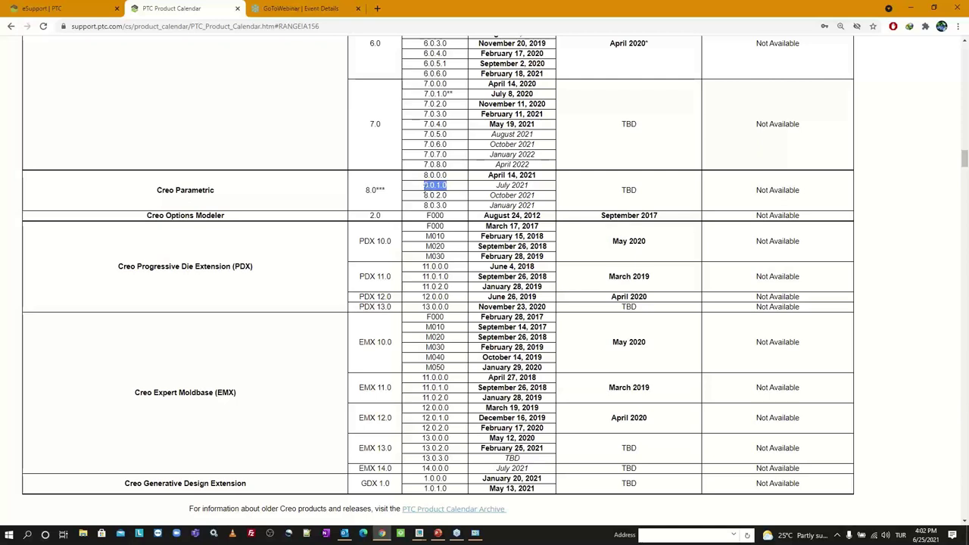
mouse_move(529, 185)
mouse_down()
mouse_move(499, 185)
mouse_move(425, 227)
mouse_up()
Switch to Creo, cancel File Open and close the embedded Explore Creo page
mouse_move(419, 532)
click(412, 501)
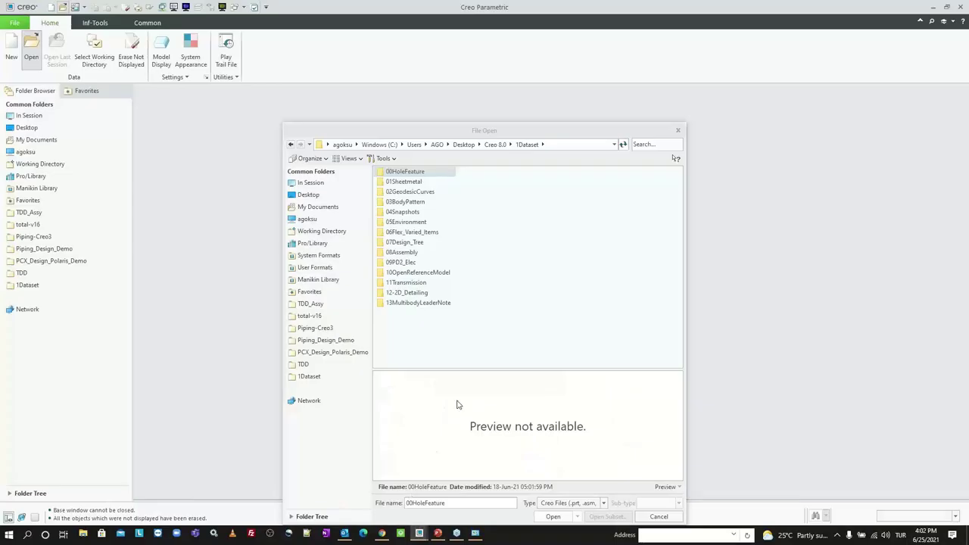
click(659, 516)
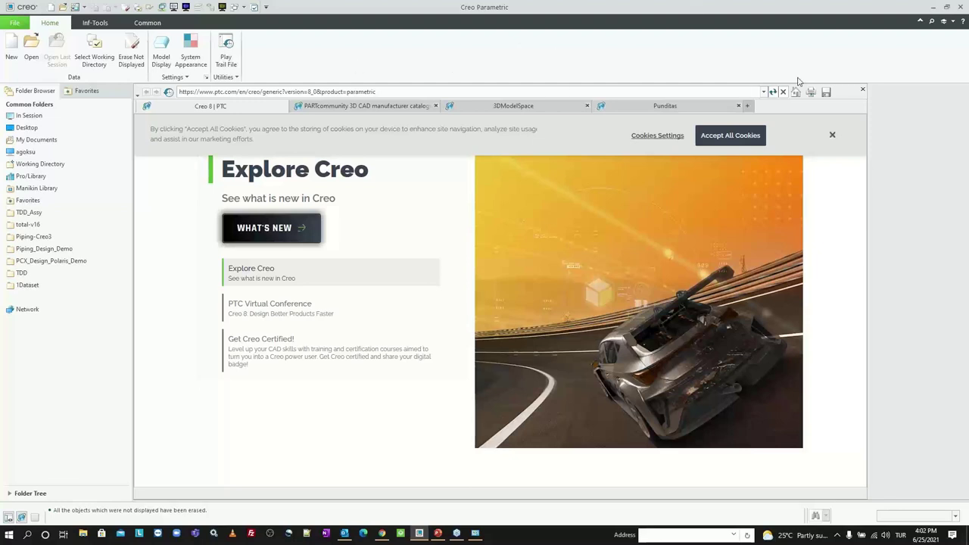
click(862, 91)
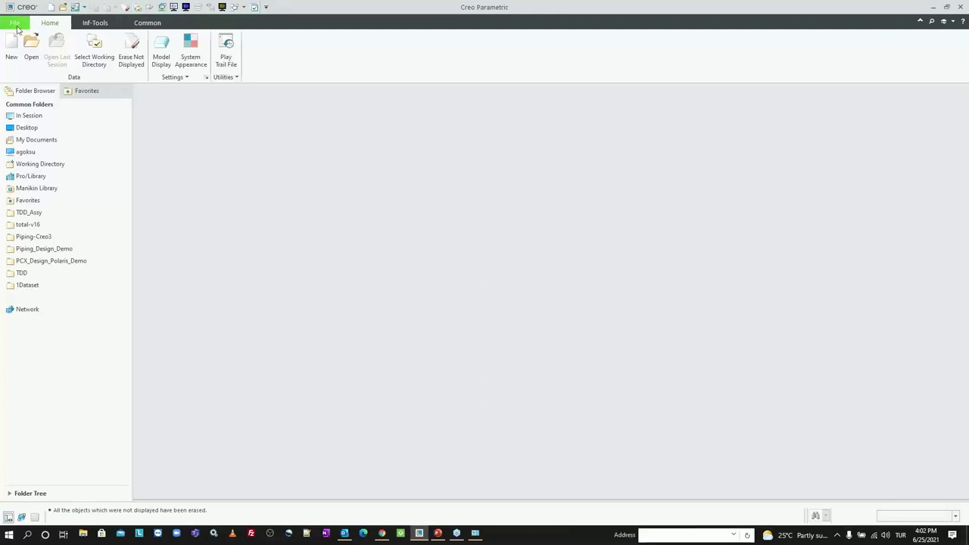
Open hole_feature.prt from the 00HoleFeature folder
click(31, 44)
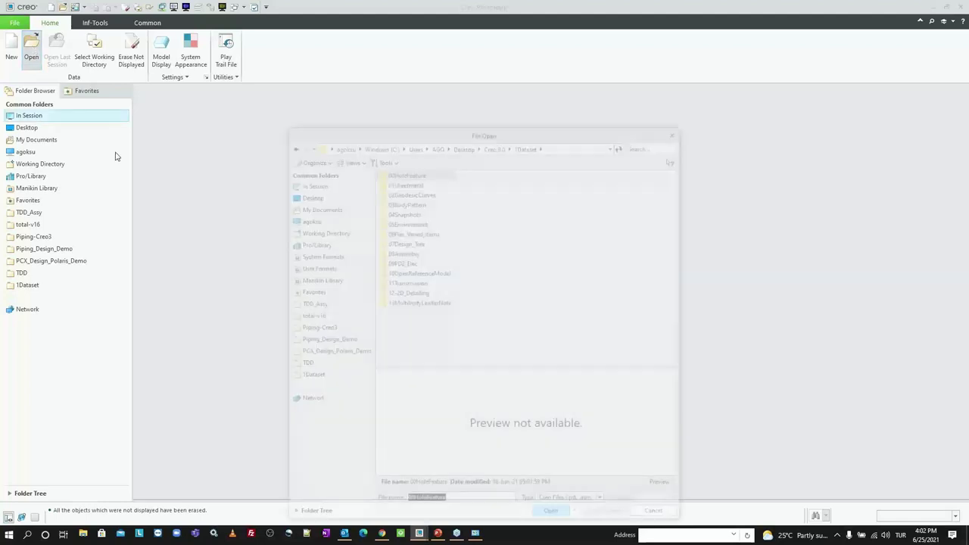
click(320, 377)
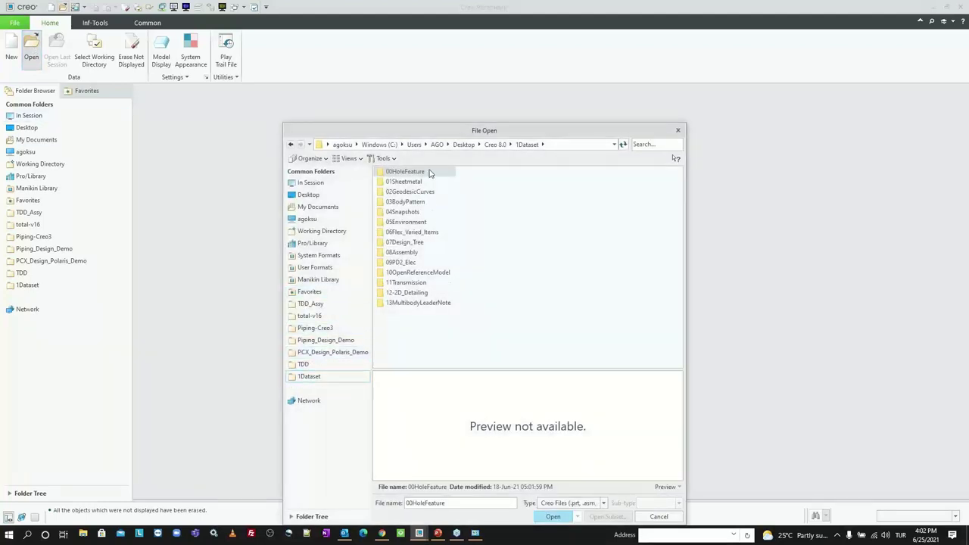
double_click(429, 173)
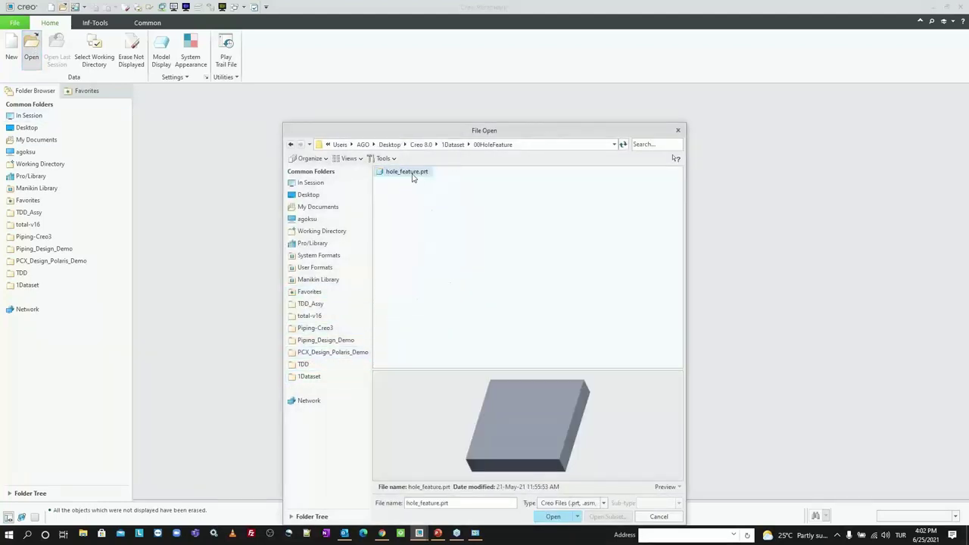
double_click(414, 172)
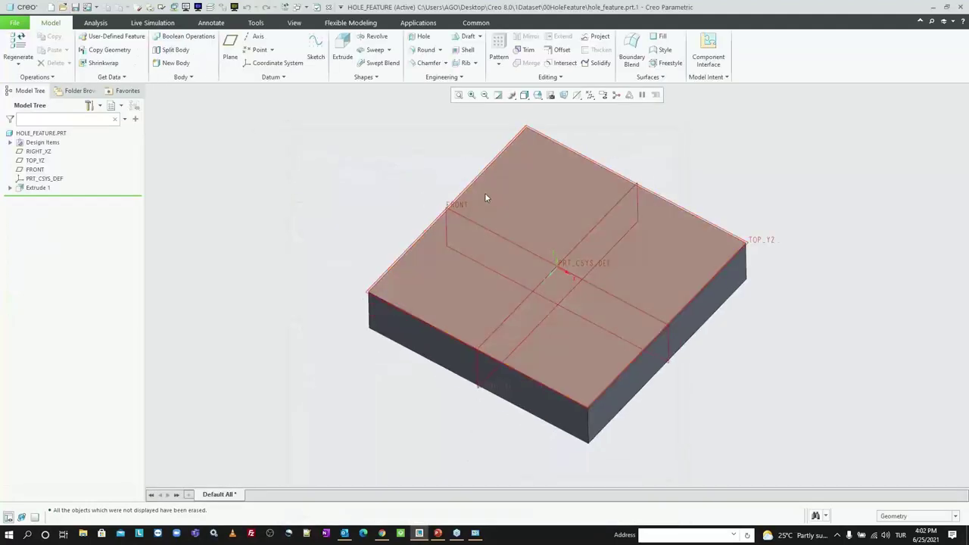
In Options > System Appearance, set both datum plane side colours to Use Default
click(13, 23)
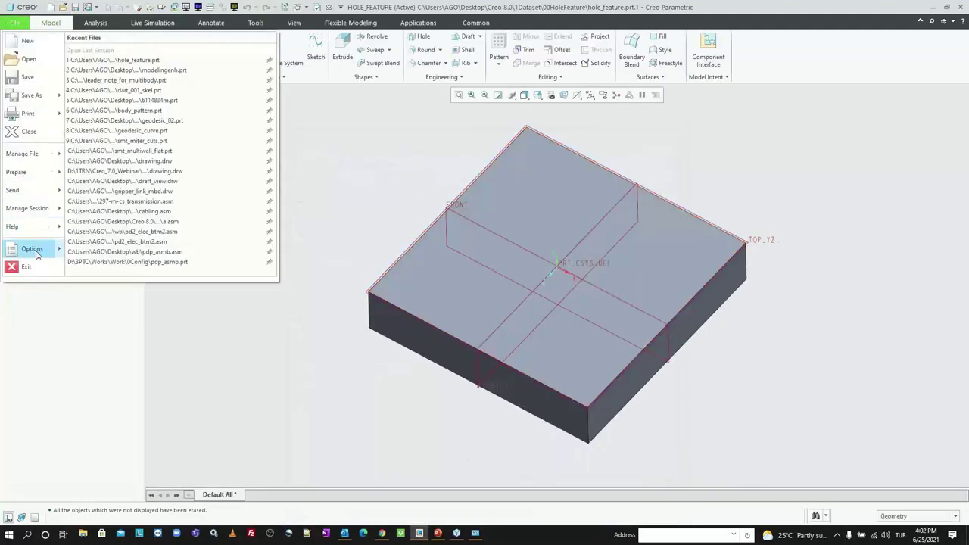
click(36, 255)
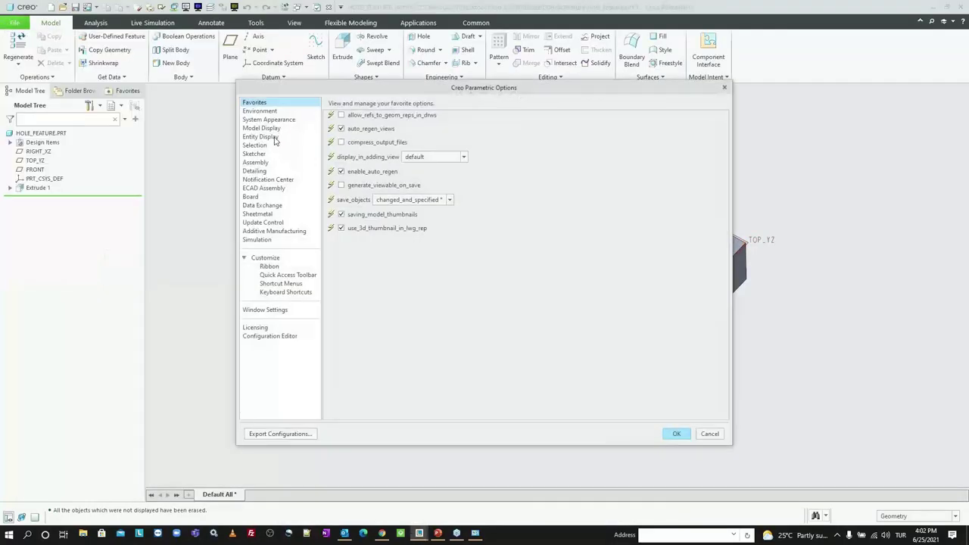
click(274, 138)
click(276, 119)
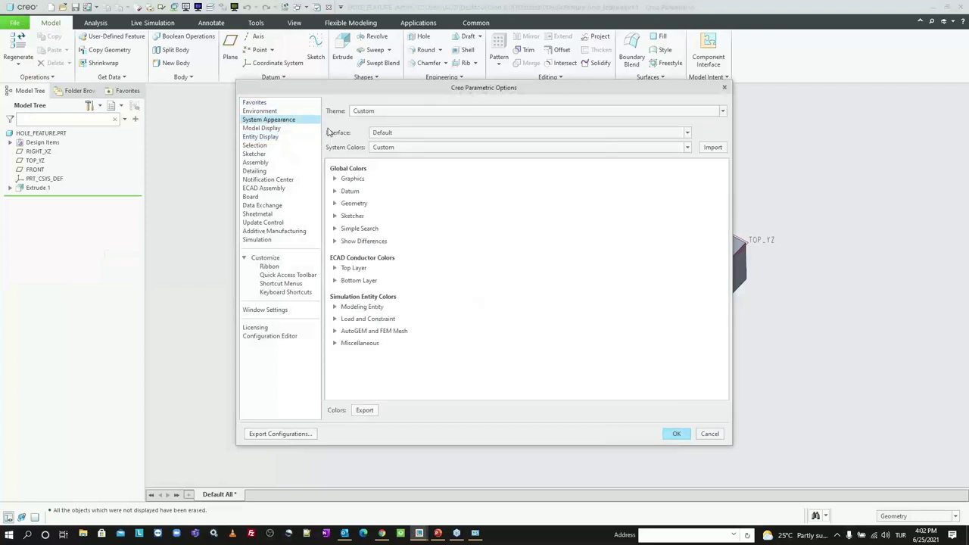
click(335, 192)
click(362, 213)
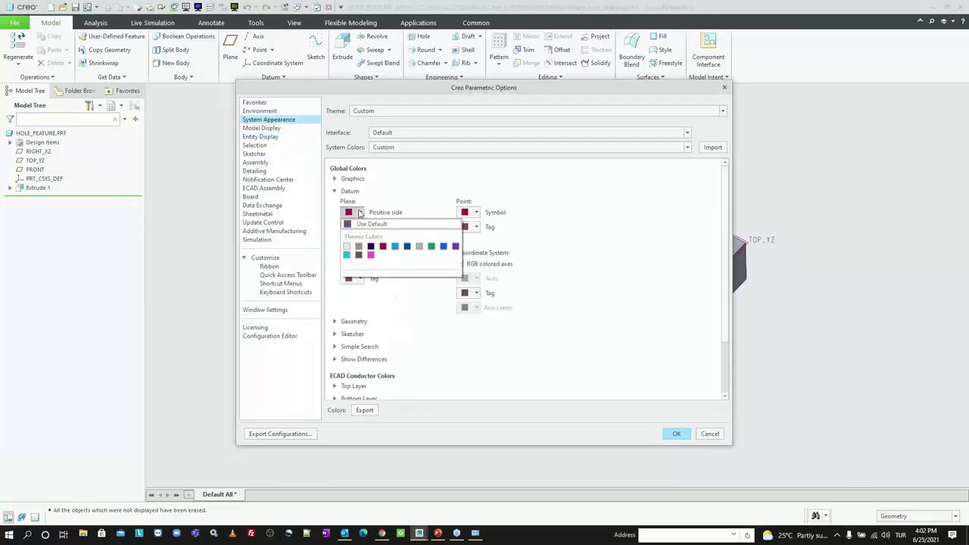
click(365, 224)
click(360, 227)
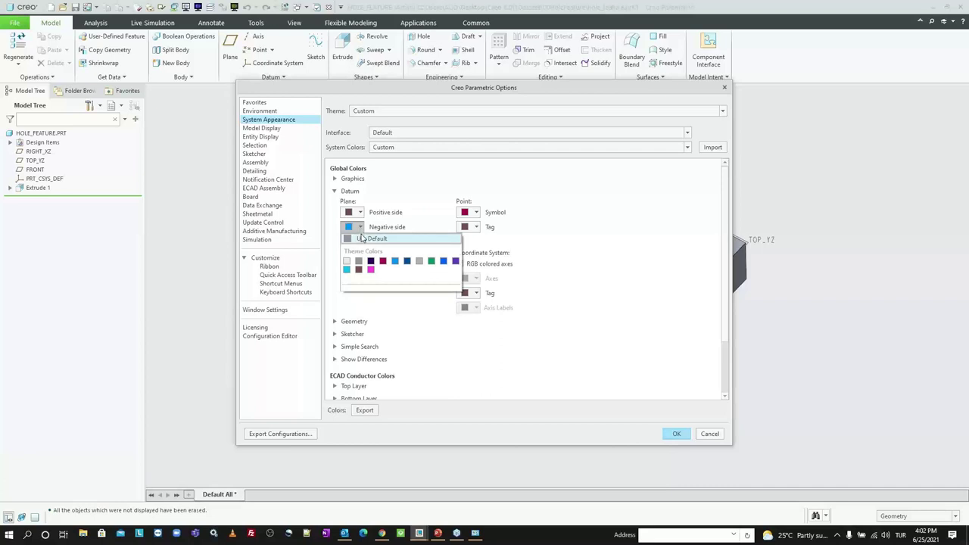
click(370, 238)
key(Return)
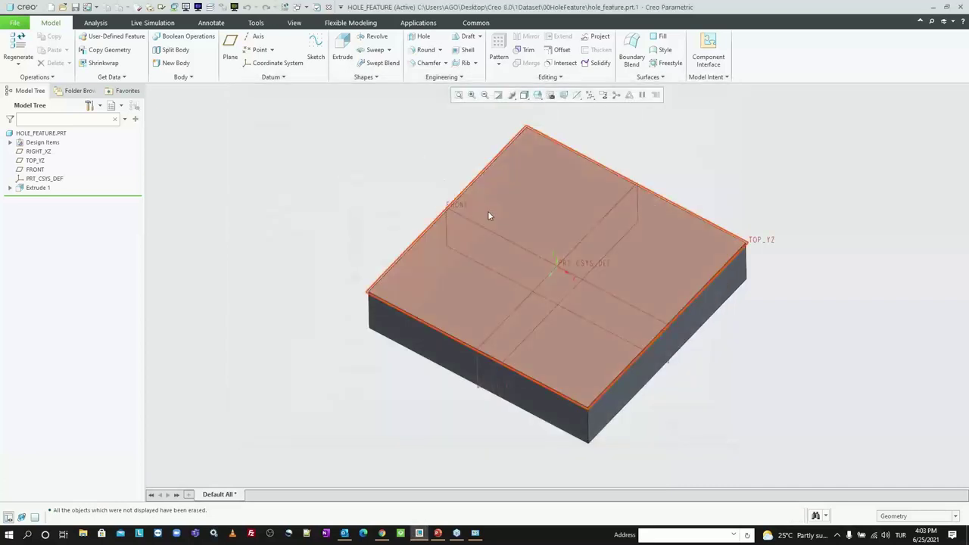
Hide coordinate systems and datum planes so only the plate shows
click(589, 95)
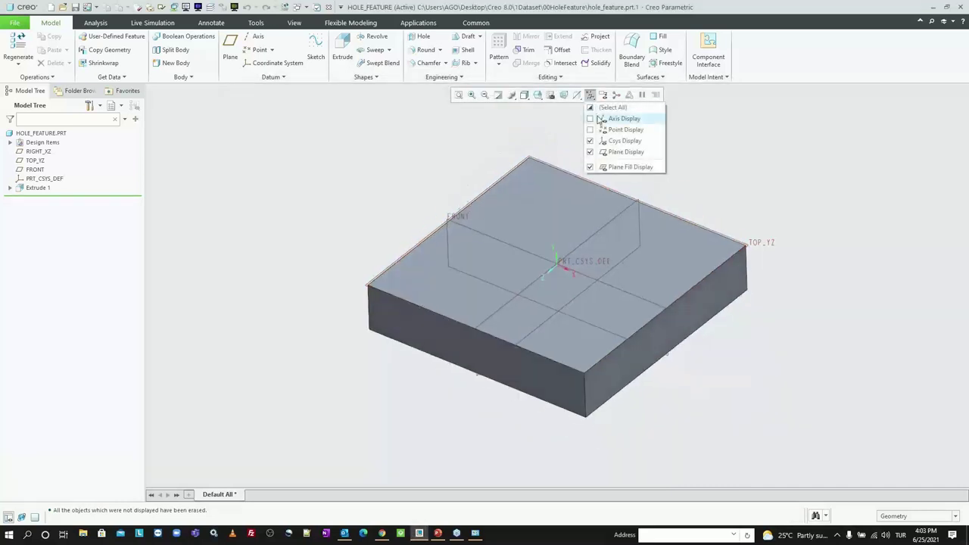
click(604, 142)
click(604, 151)
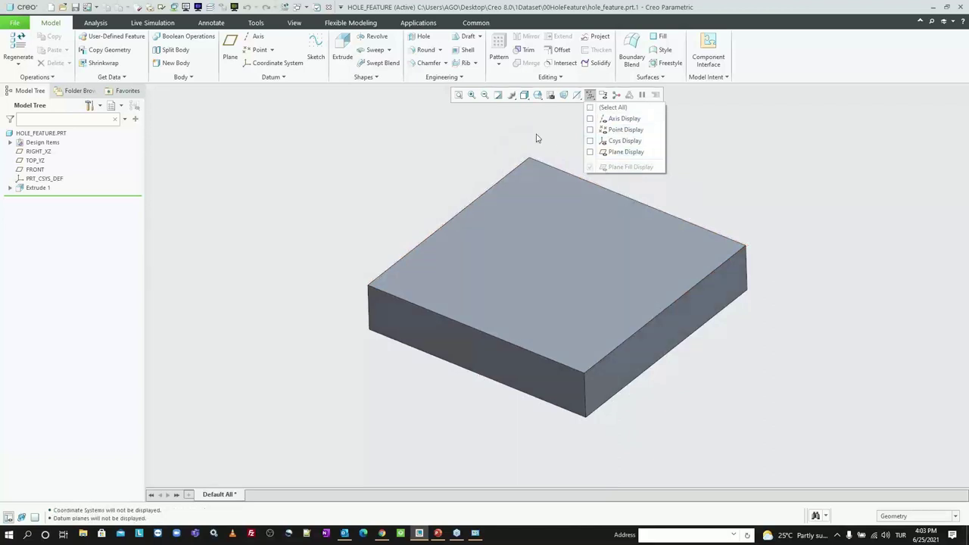
middle_drag(537, 162, 489, 164)
scroll(489, 165, up, 2)
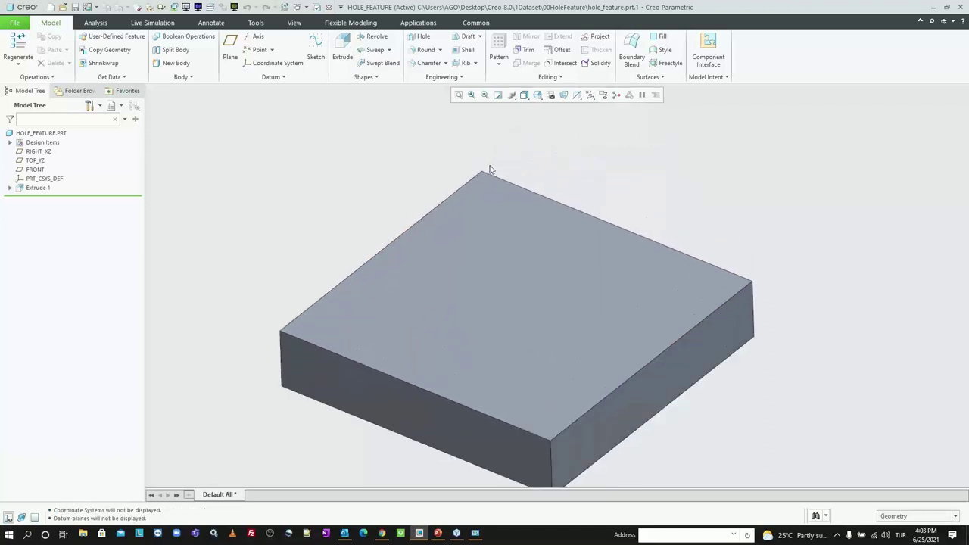
scroll(500, 209, down, 2)
scroll(494, 224, up, 2)
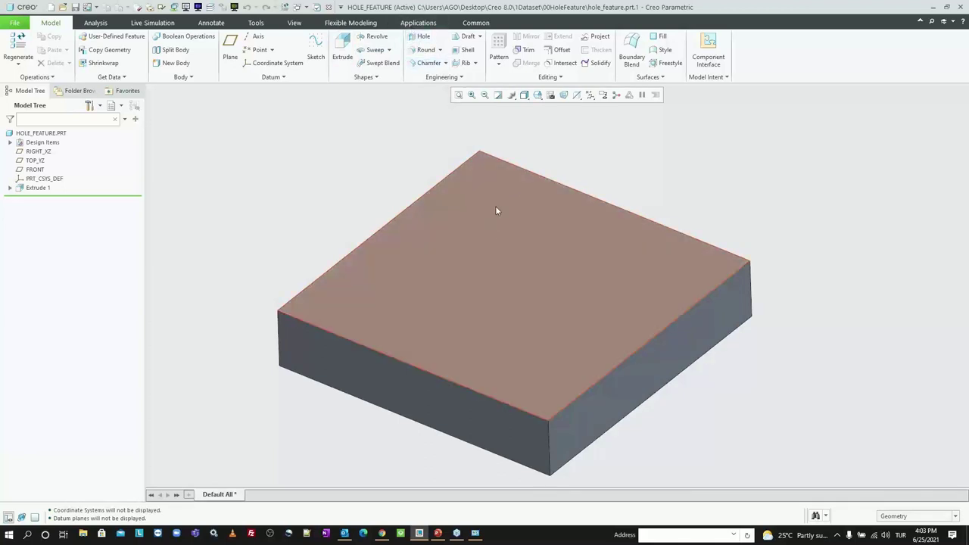
Create Sketch 1 on the plate's top face and place three sketch points
click(532, 205)
click(315, 51)
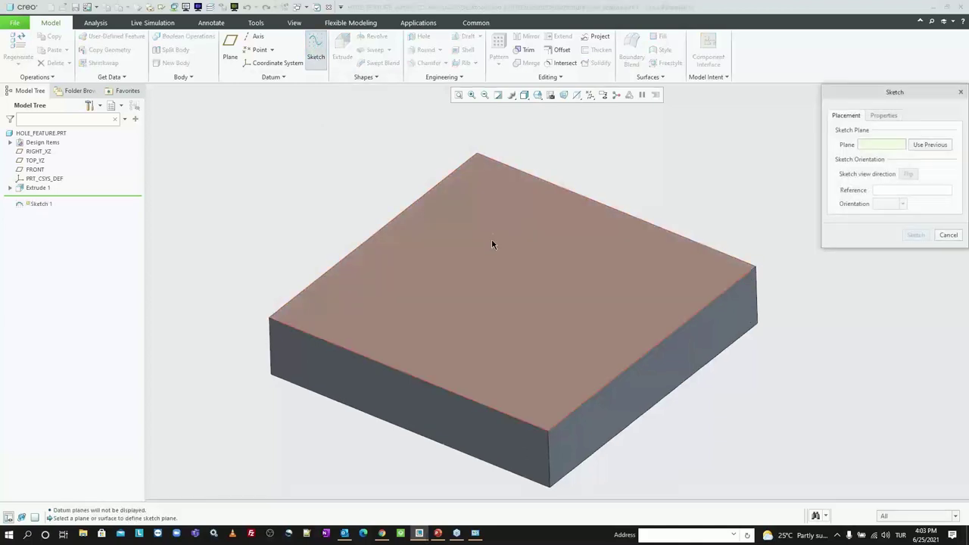
click(491, 238)
middle_click(379, 157)
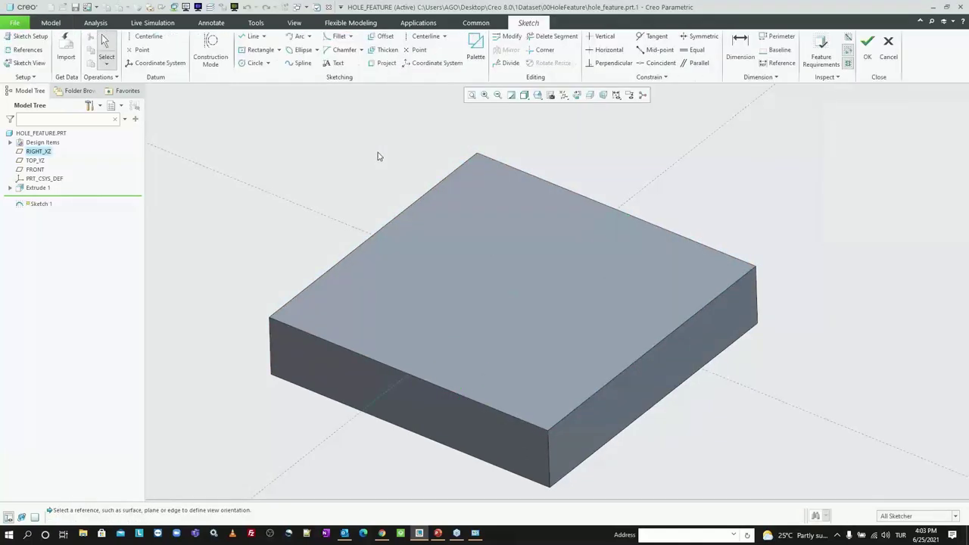
click(138, 51)
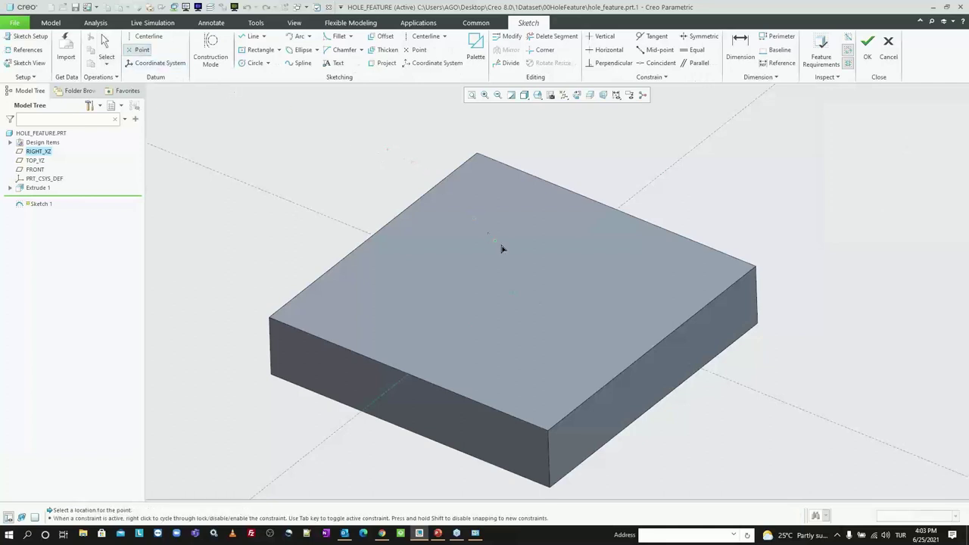
click(524, 342)
middle_click(527, 309)
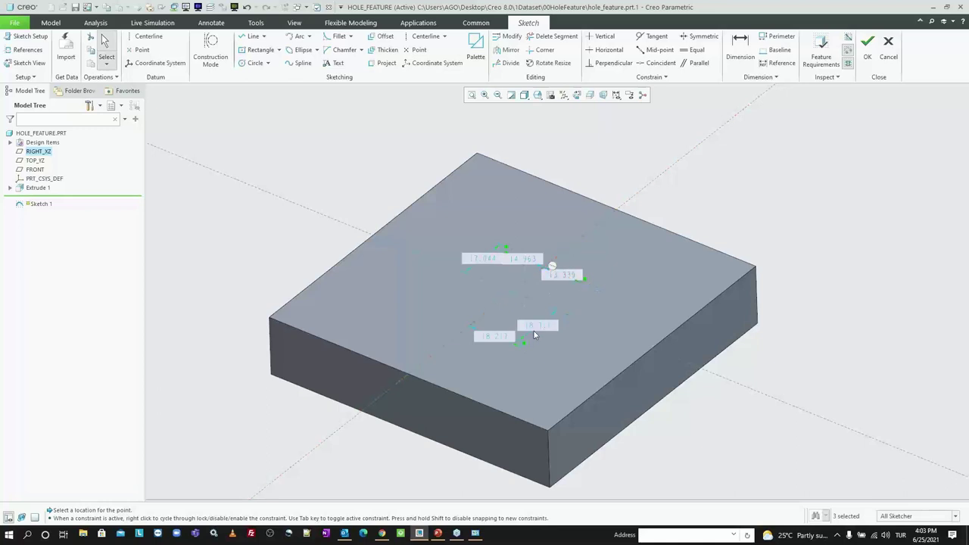
Finish Sketch 1 and turn on display of datum points PNT0–PNT2
click(867, 56)
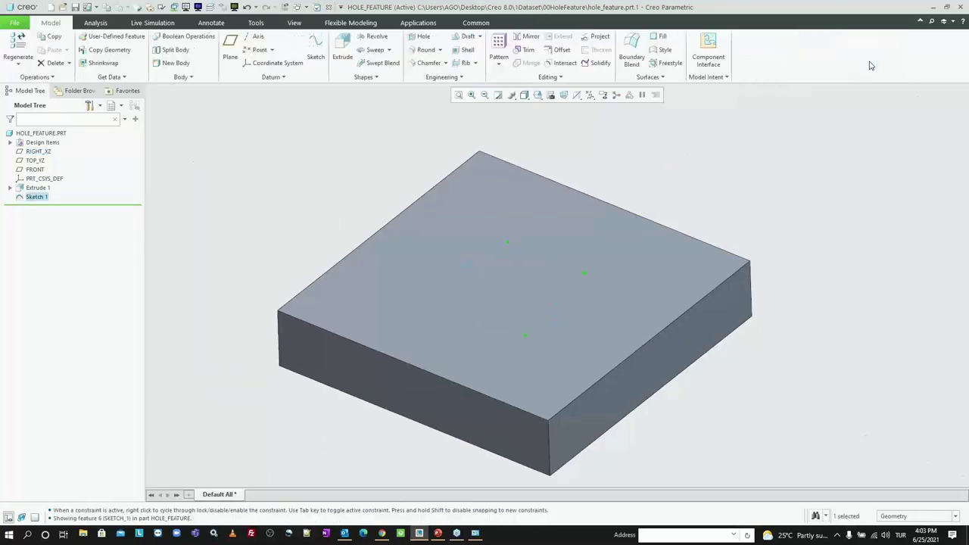
click(591, 95)
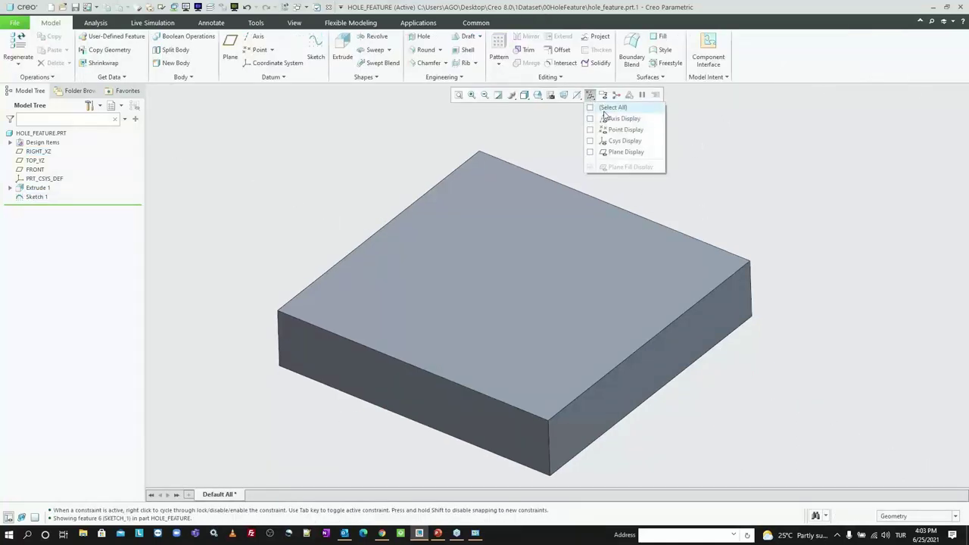
click(610, 129)
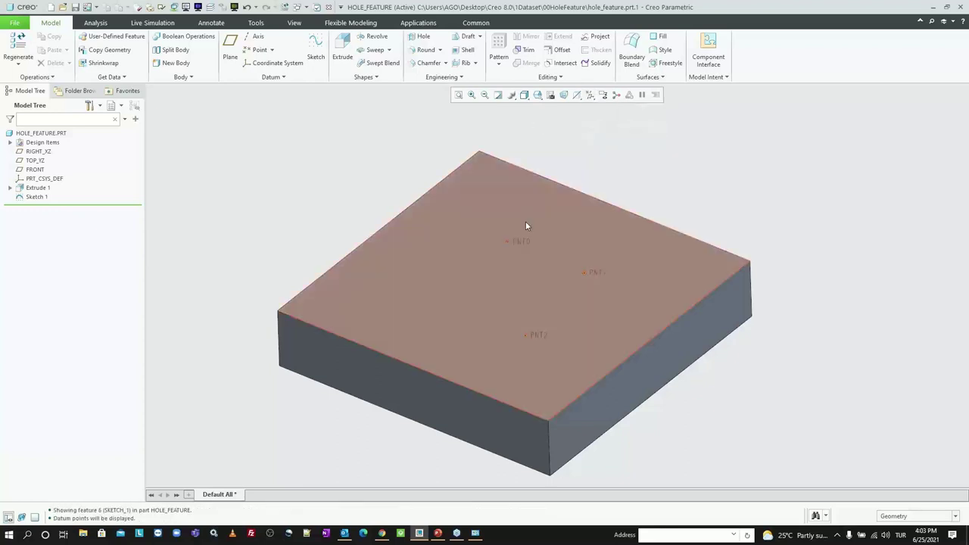
Add a countersunk M8x1.25 Medium Fit standard clearance hole on PNT0
click(422, 36)
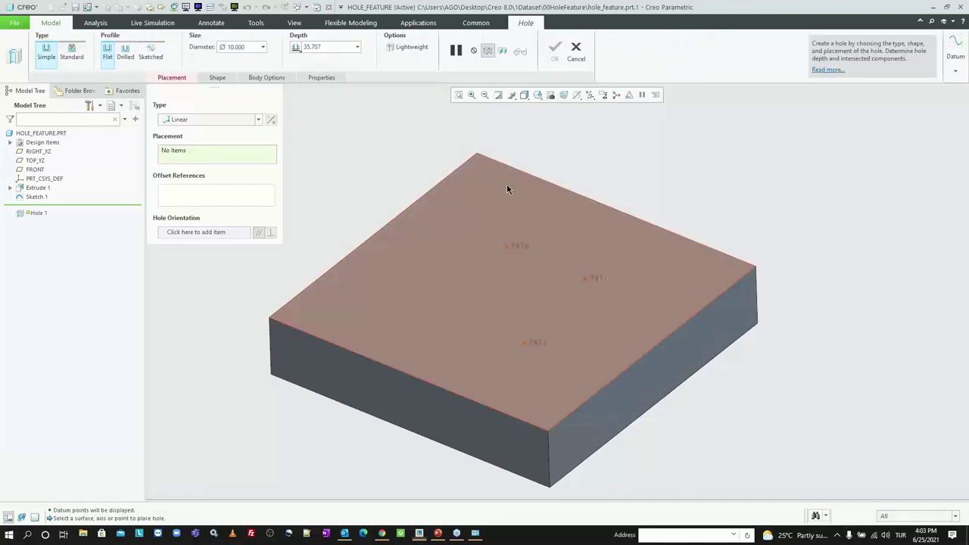
click(517, 246)
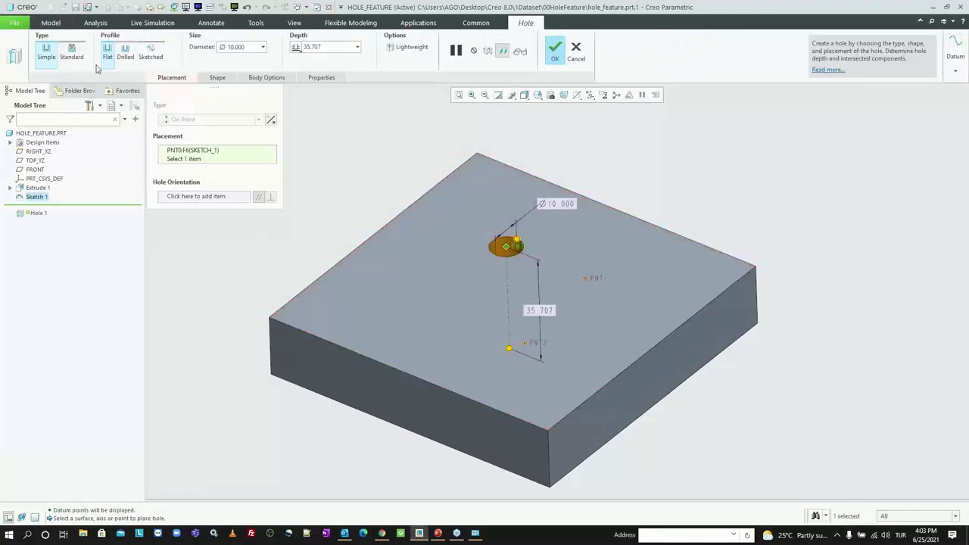
click(72, 56)
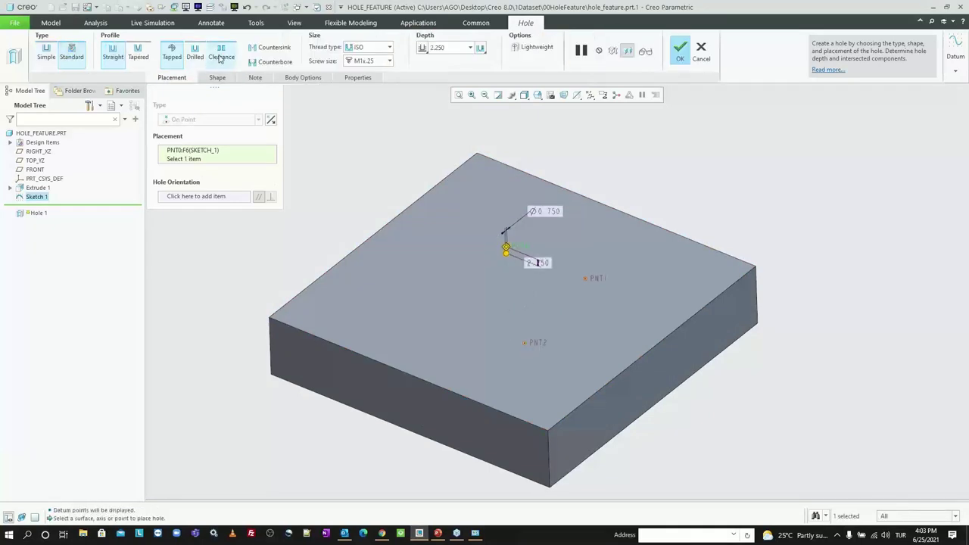
click(220, 54)
click(218, 78)
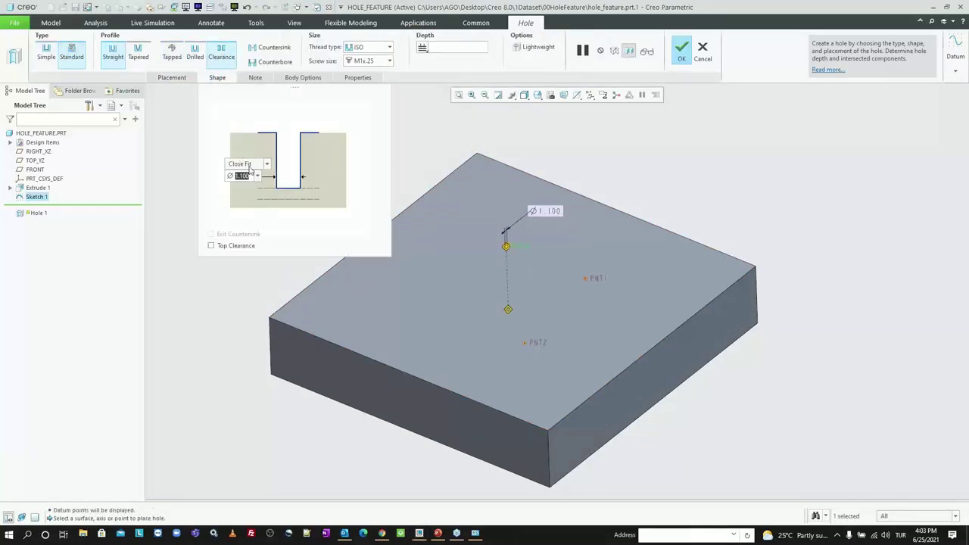
click(266, 163)
click(240, 182)
click(270, 47)
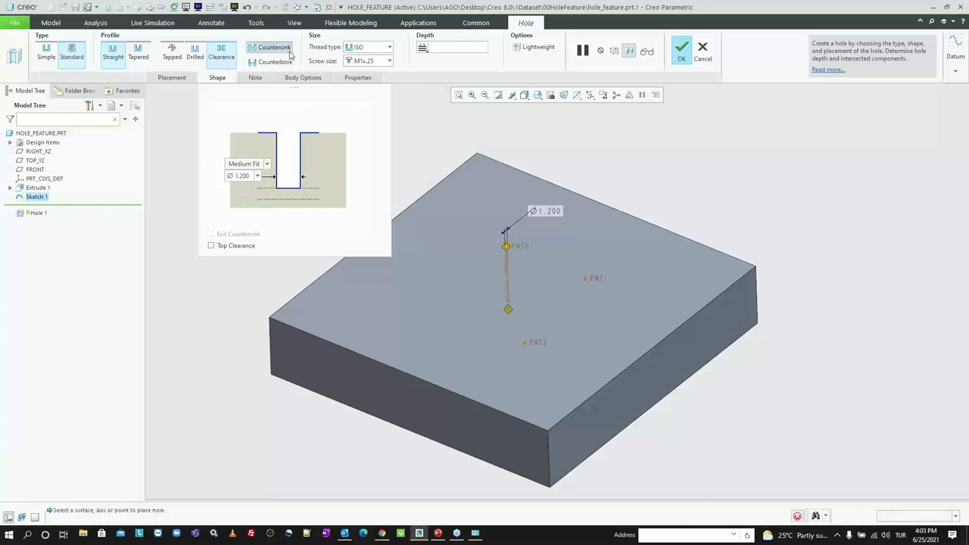
click(385, 62)
click(370, 72)
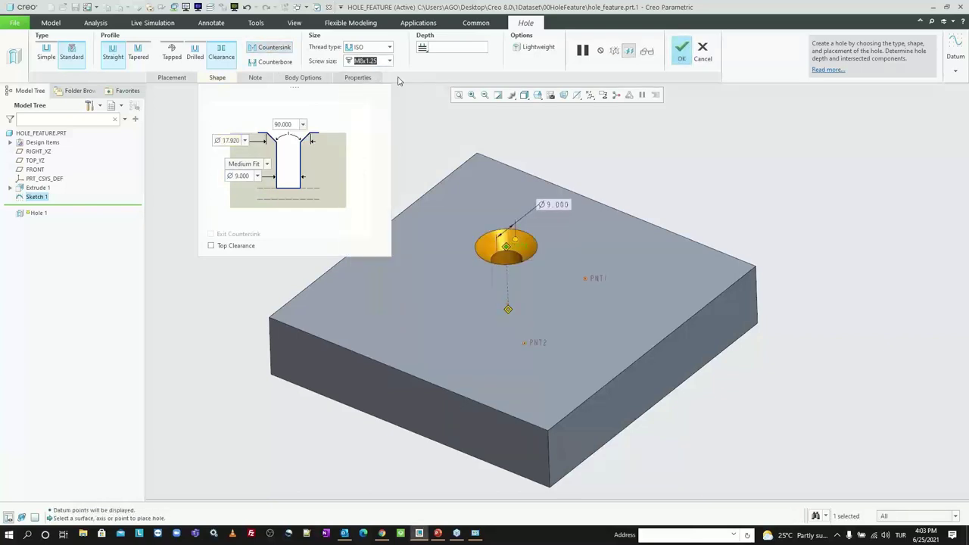
middle_click(540, 123)
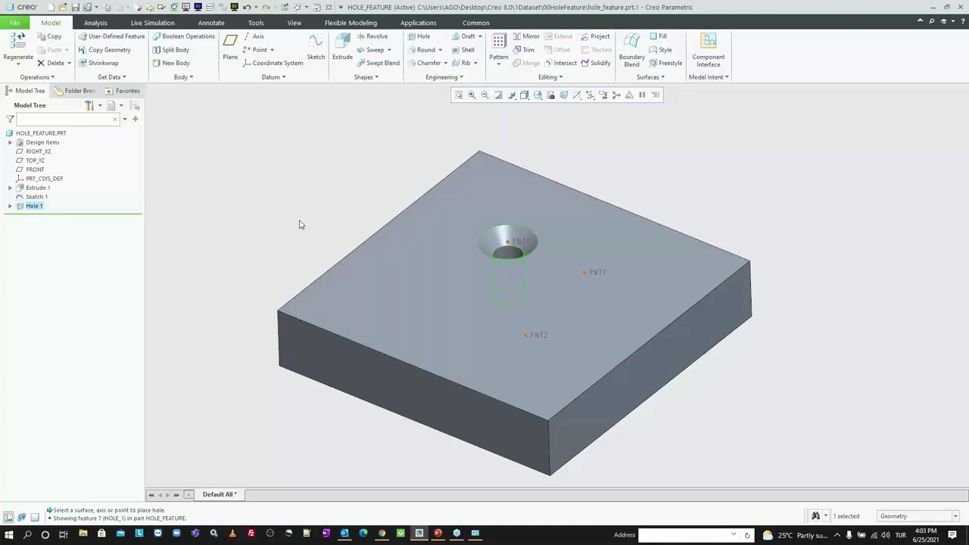
Add the same countersunk hole on PNT1 and PNT2
key(h)
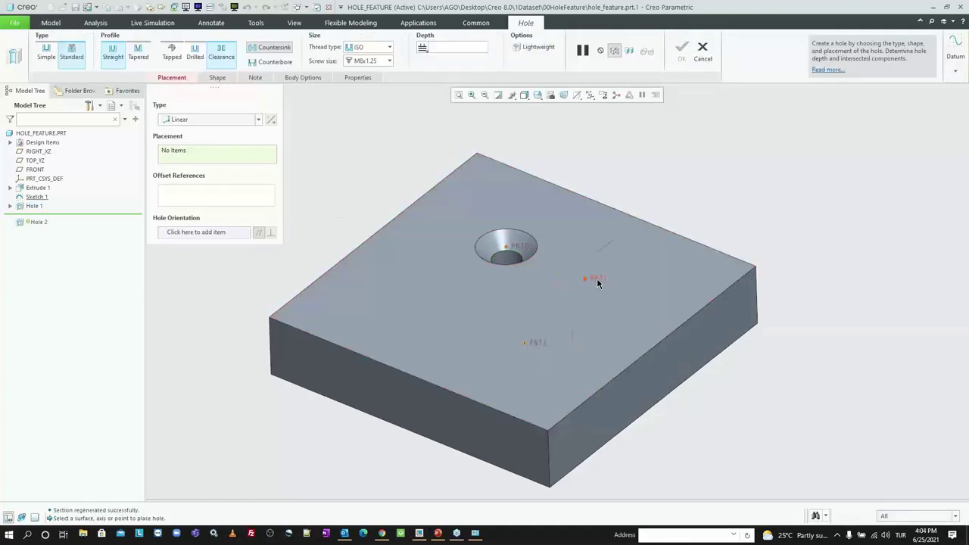
click(597, 281)
middle_click(607, 201)
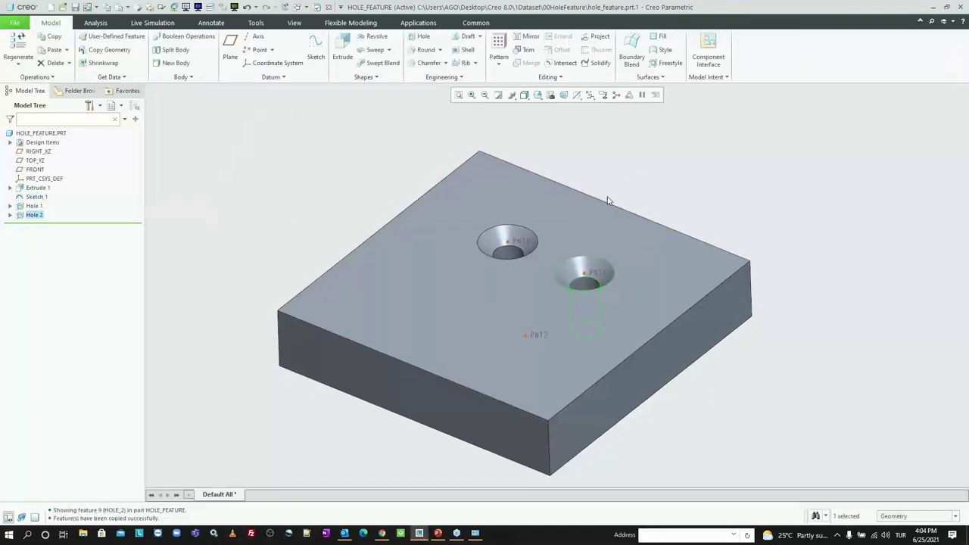
key(h)
click(534, 340)
middle_click(628, 162)
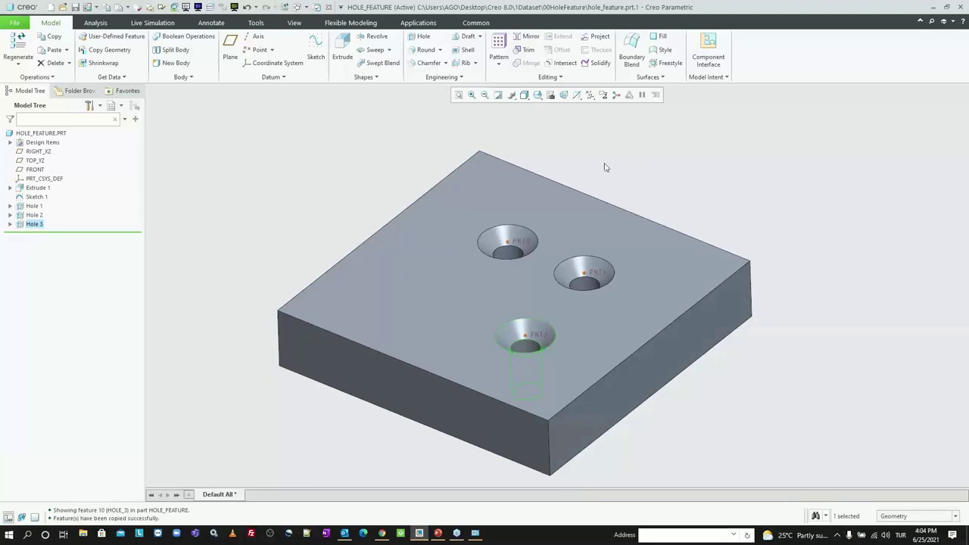
Delete Sketch 1 together with its dependent holes
click(33, 198)
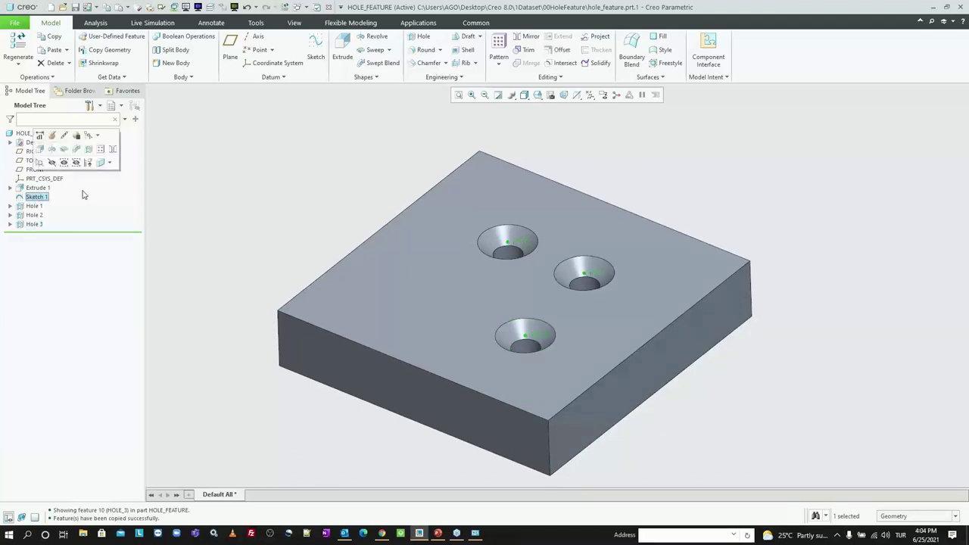
key(Delete)
key(Return)
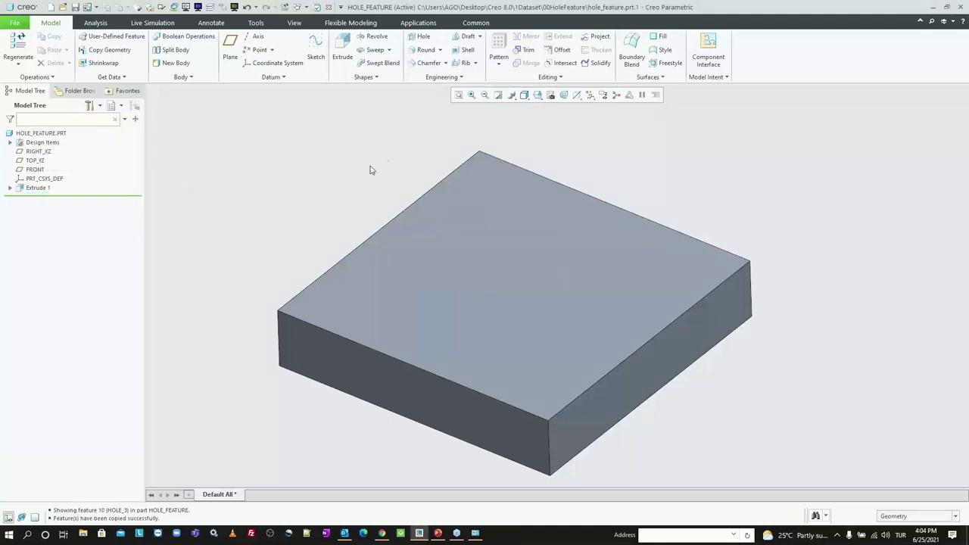
Start a Sketched-placement hole and open its sketch on the plate's top face
click(422, 38)
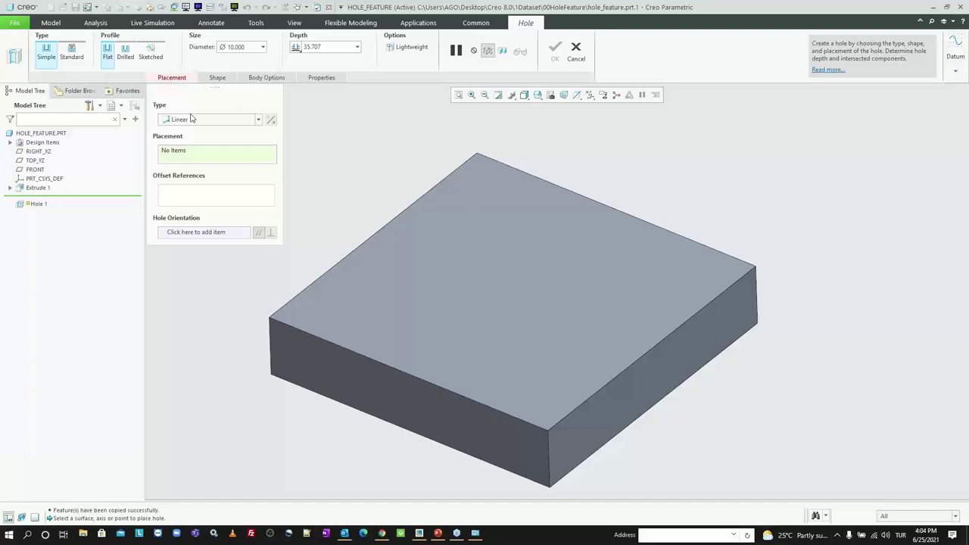
click(191, 119)
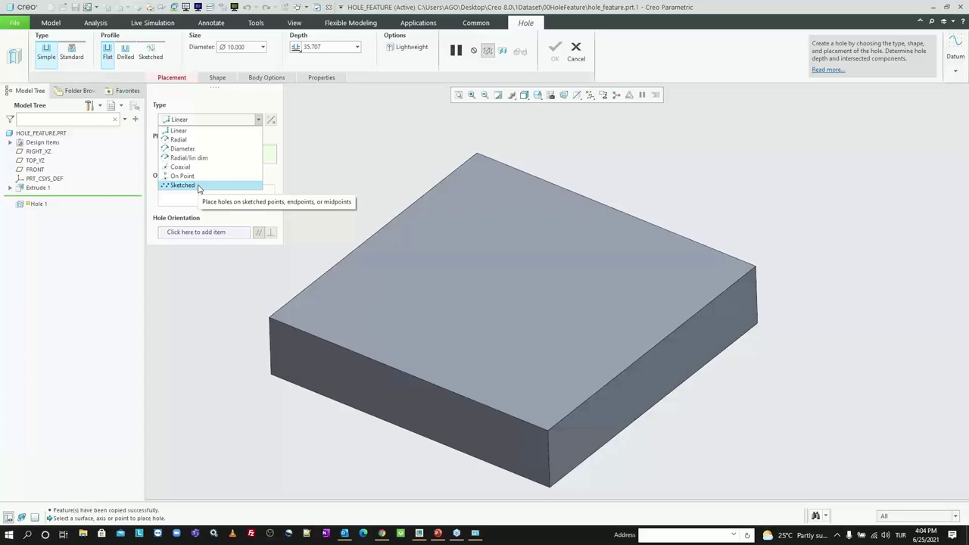
click(198, 186)
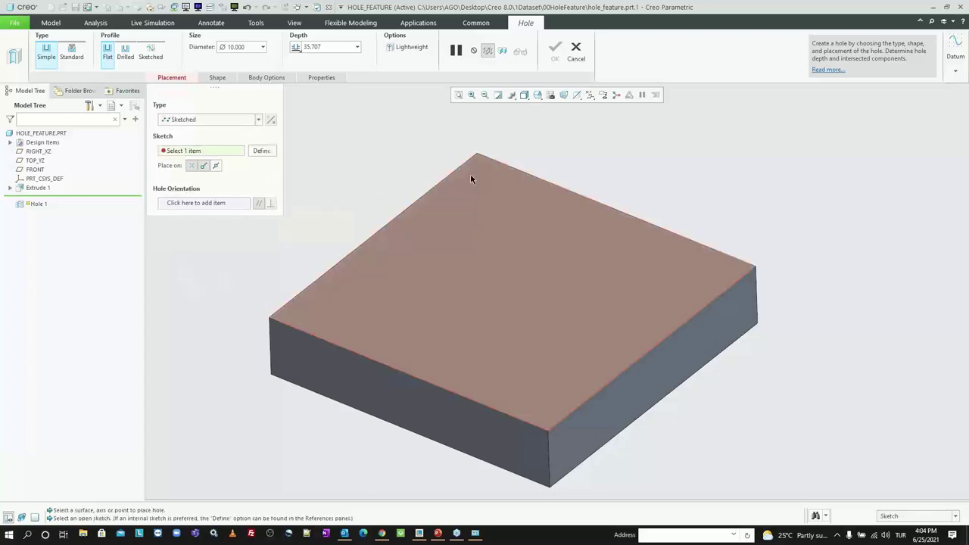
click(525, 258)
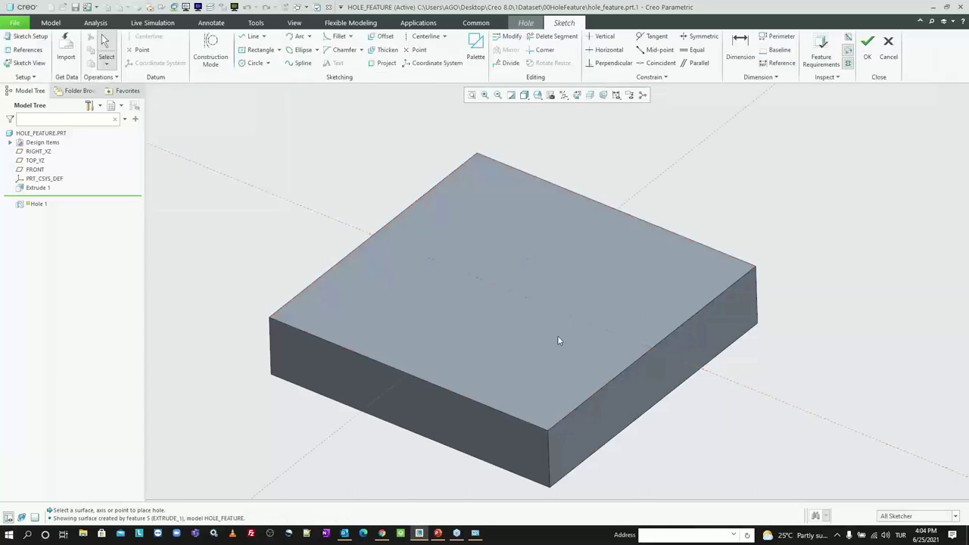
Place points on the top face and accept the sketch so Ø10.000 holes preview there
click(140, 51)
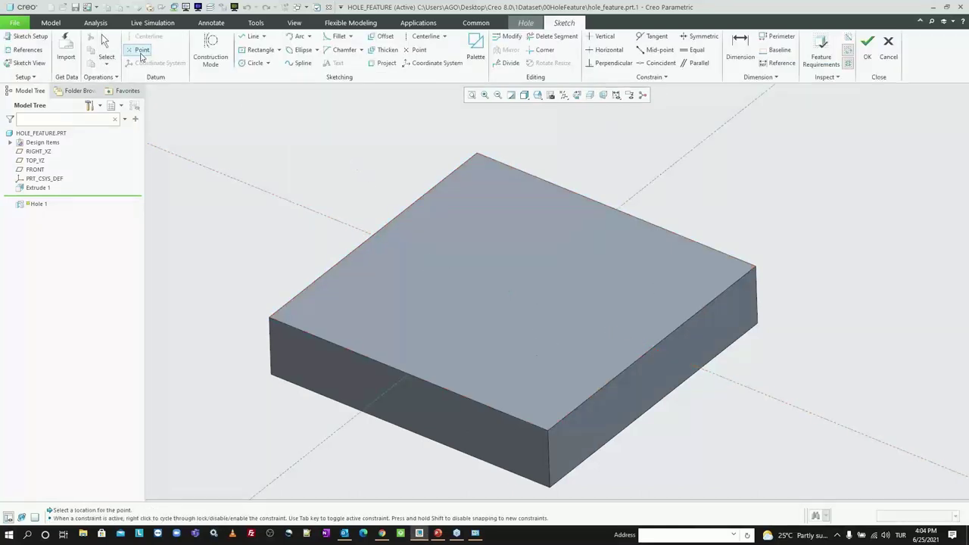
click(499, 240)
click(593, 278)
middle_click(426, 293)
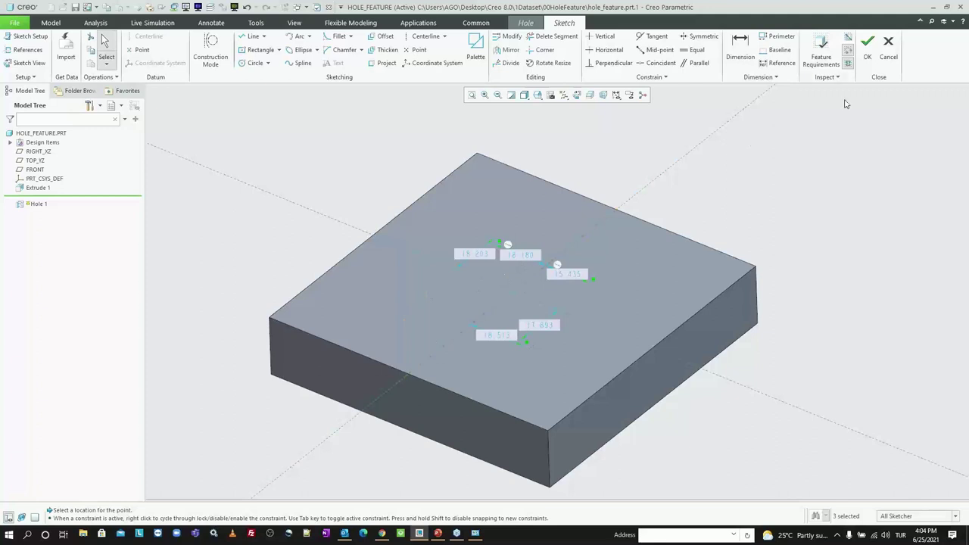
click(867, 49)
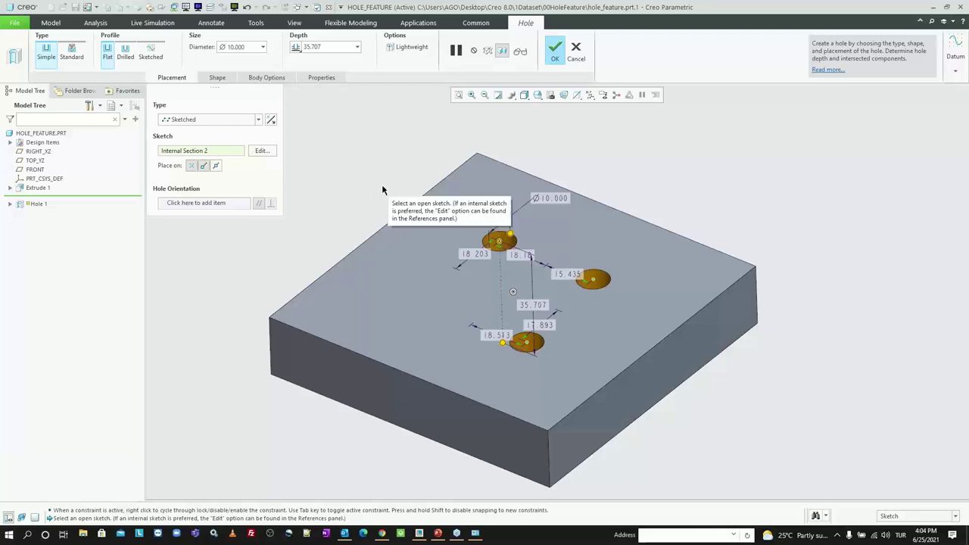
Edit Internal Section 2 to add a center rectangle, previewing holes at its four corners
click(261, 151)
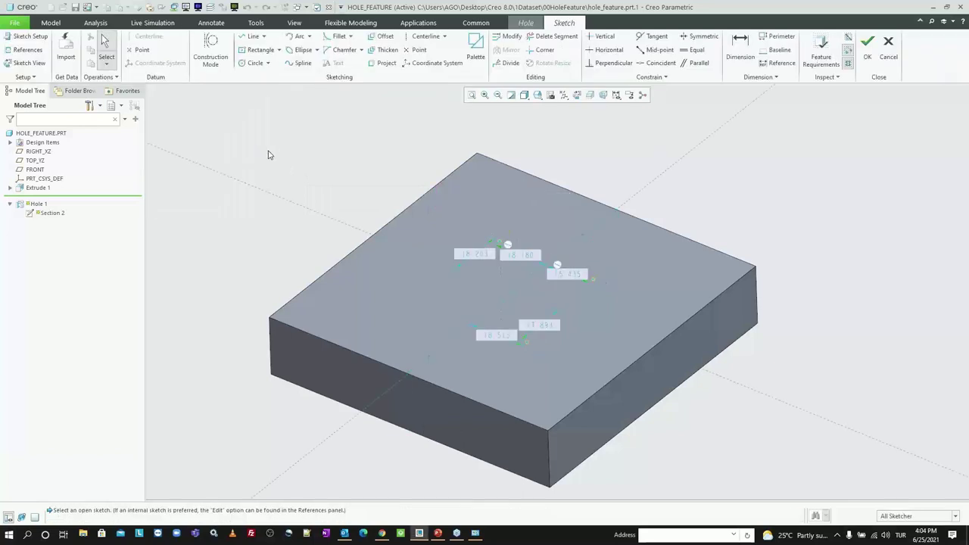
click(260, 50)
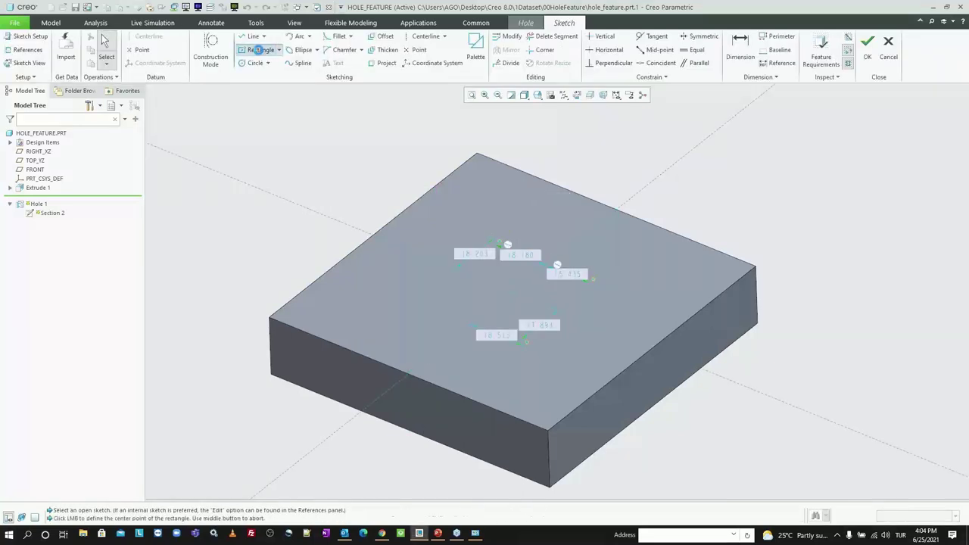
click(515, 294)
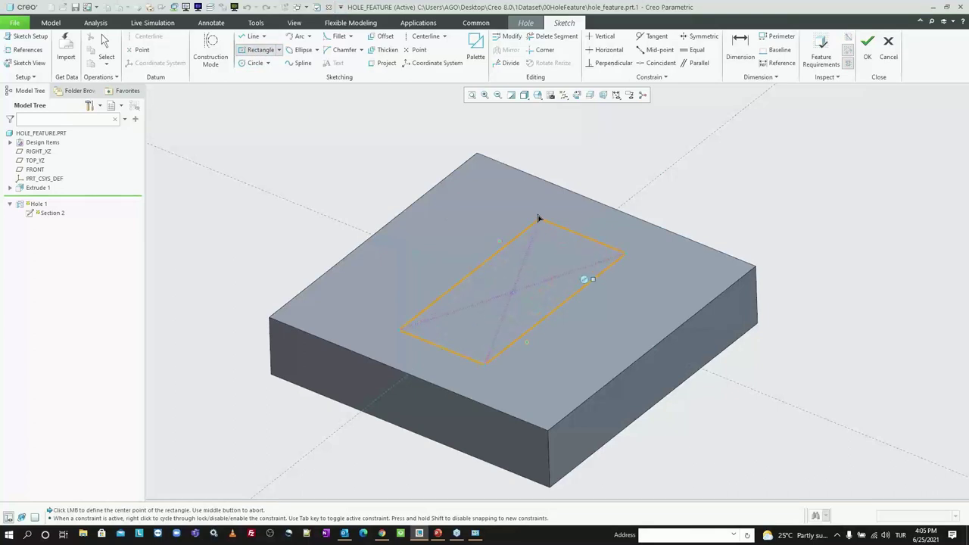
click(491, 193)
middle_click(327, 126)
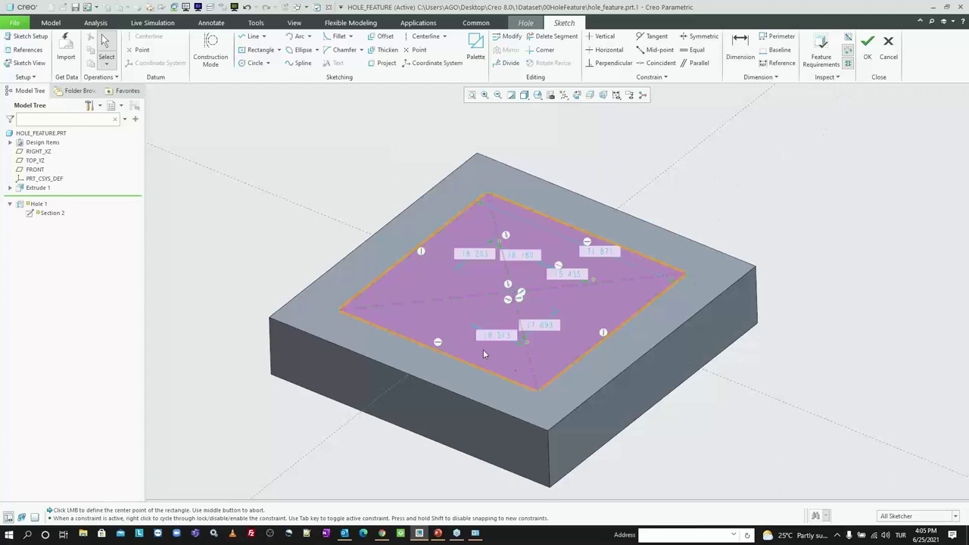
click(868, 59)
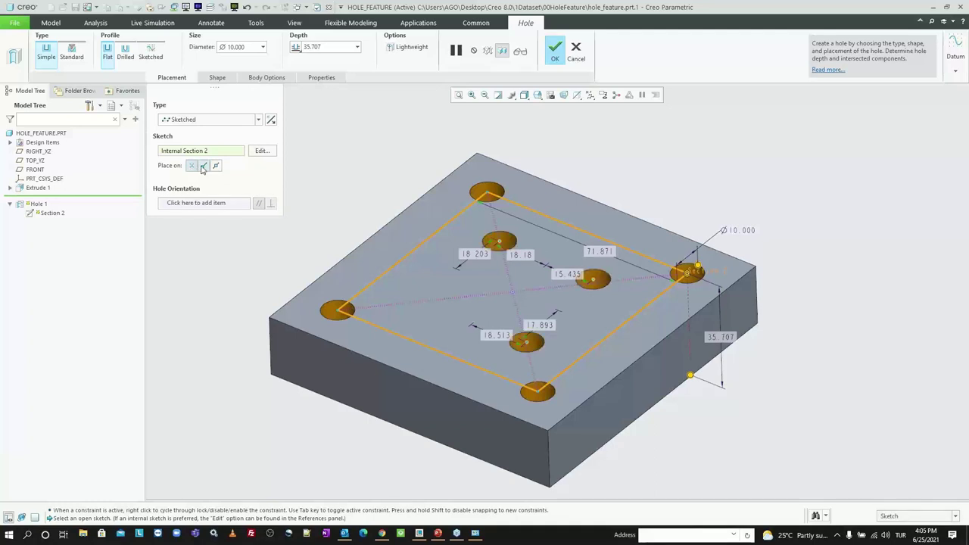
Set Place on to vertices only, dropping holes at sketch points and midpoints
click(202, 168)
click(202, 168)
click(202, 168)
click(202, 168)
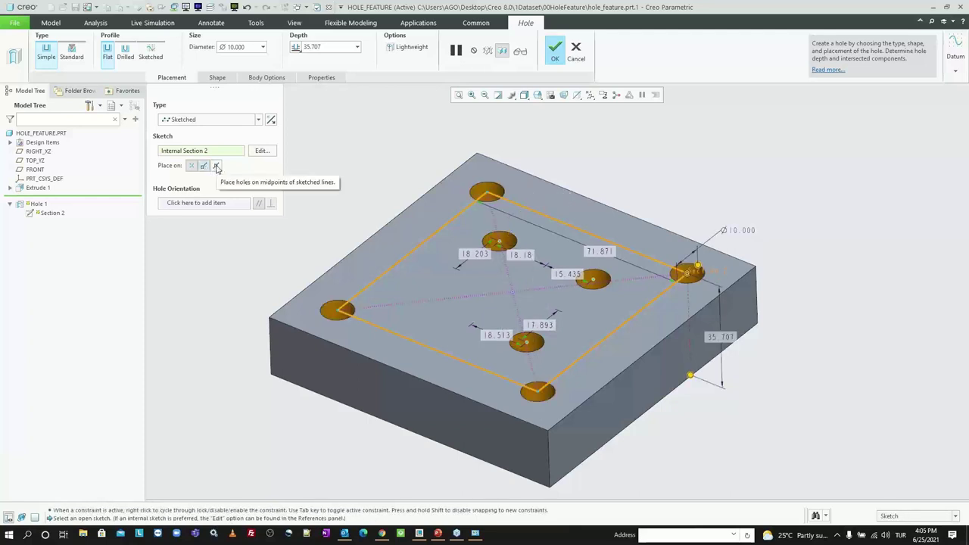
click(216, 166)
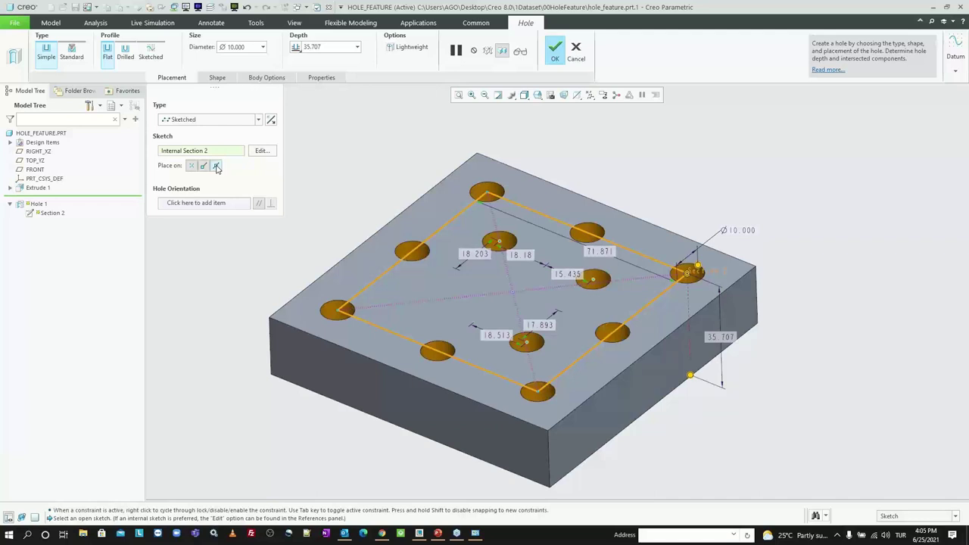
click(203, 165)
click(192, 166)
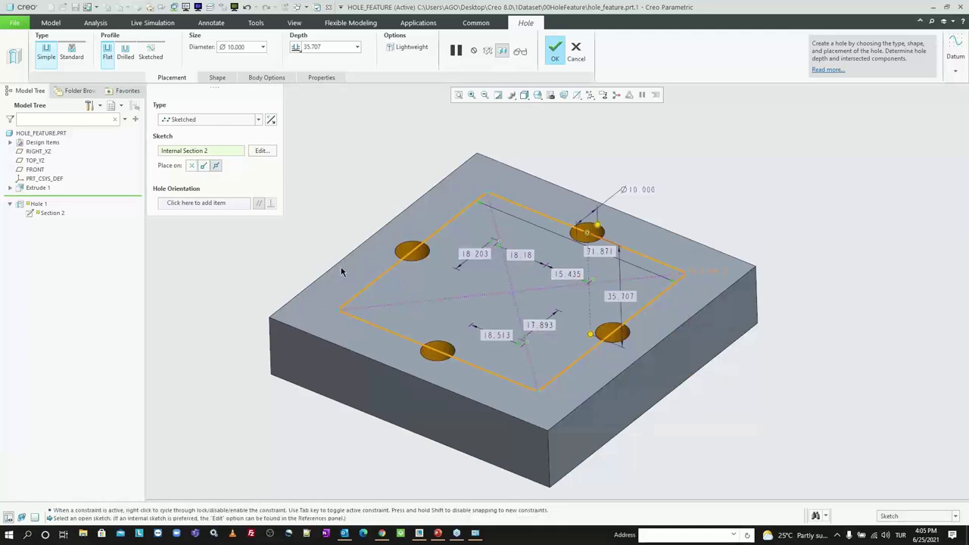
click(203, 166)
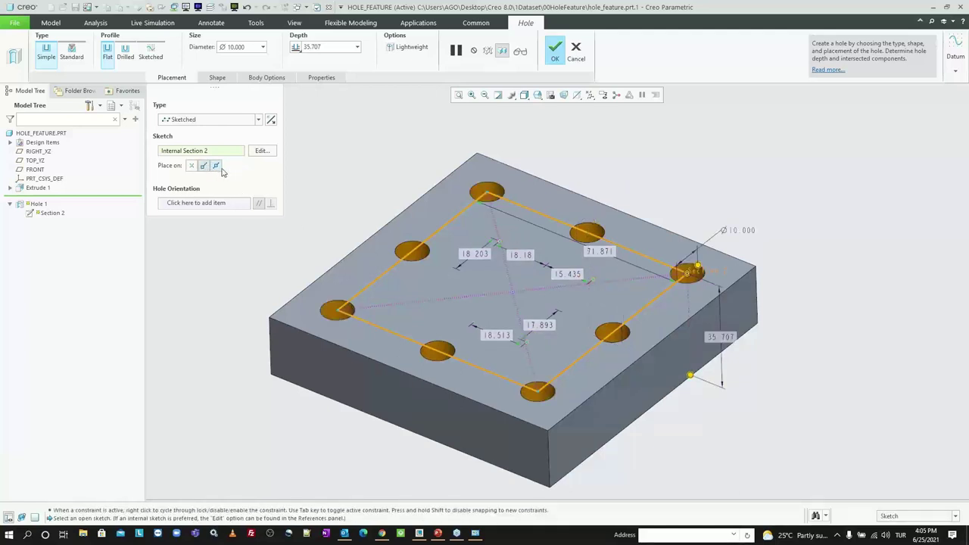
click(217, 166)
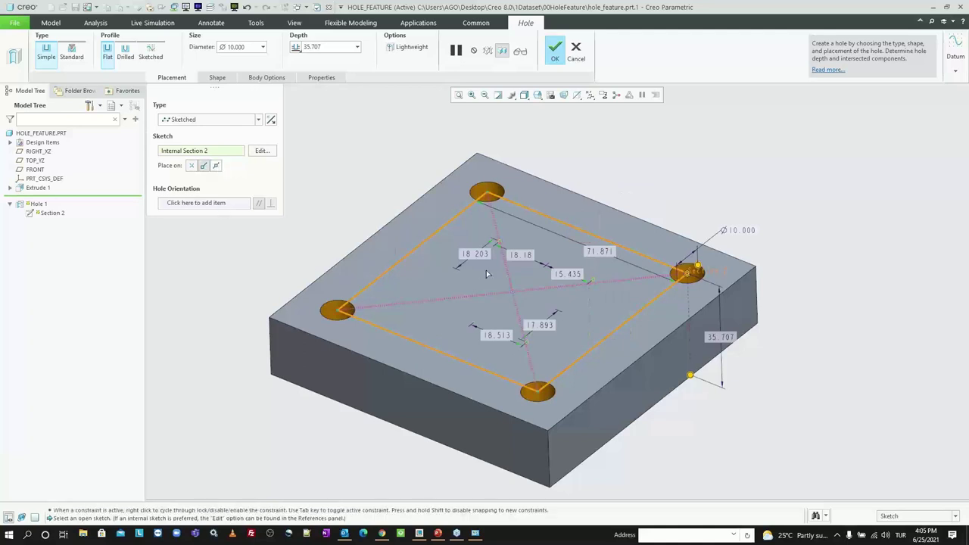
Try a standard M8x1.25 countersunk hole, revert to Simple, and finish four Ø10.000 corner holes
click(76, 62)
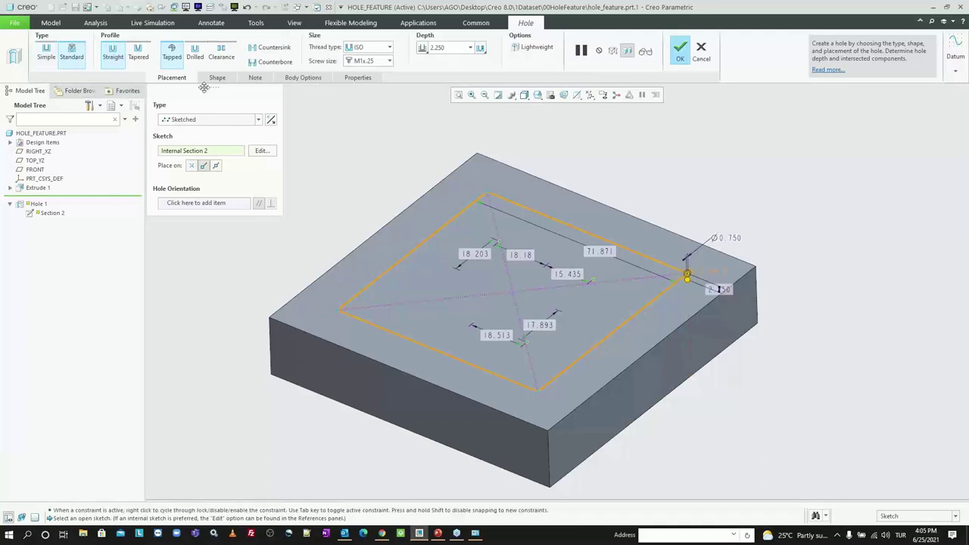
click(388, 60)
click(379, 74)
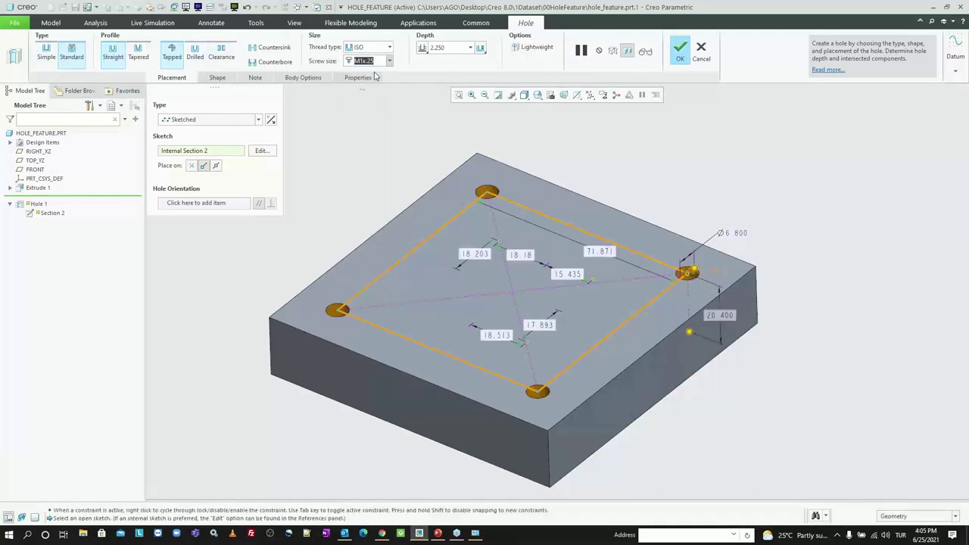
click(282, 53)
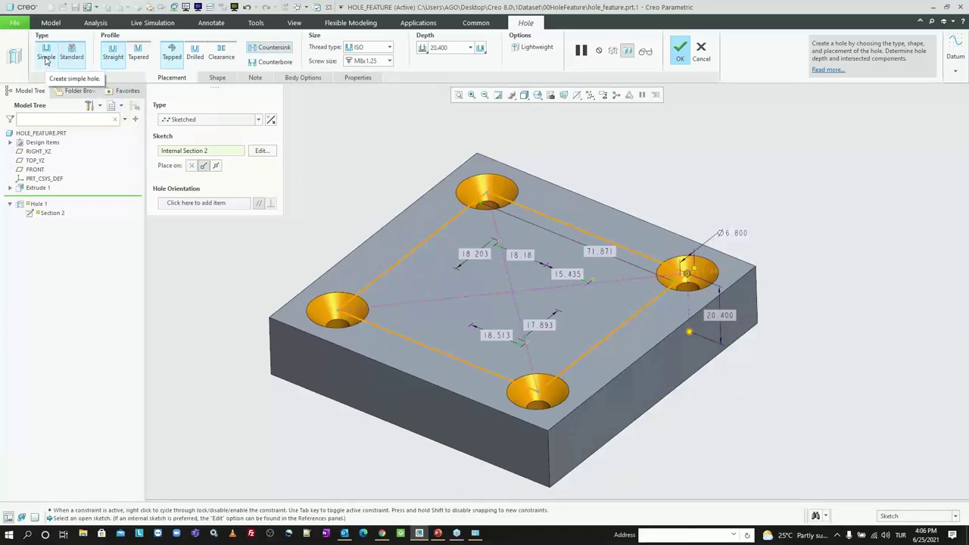
click(46, 60)
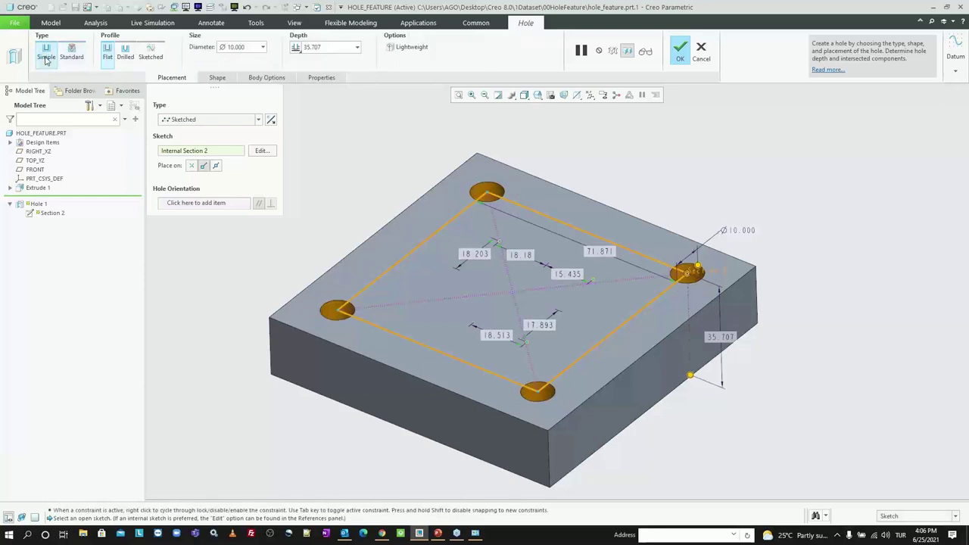
click(681, 51)
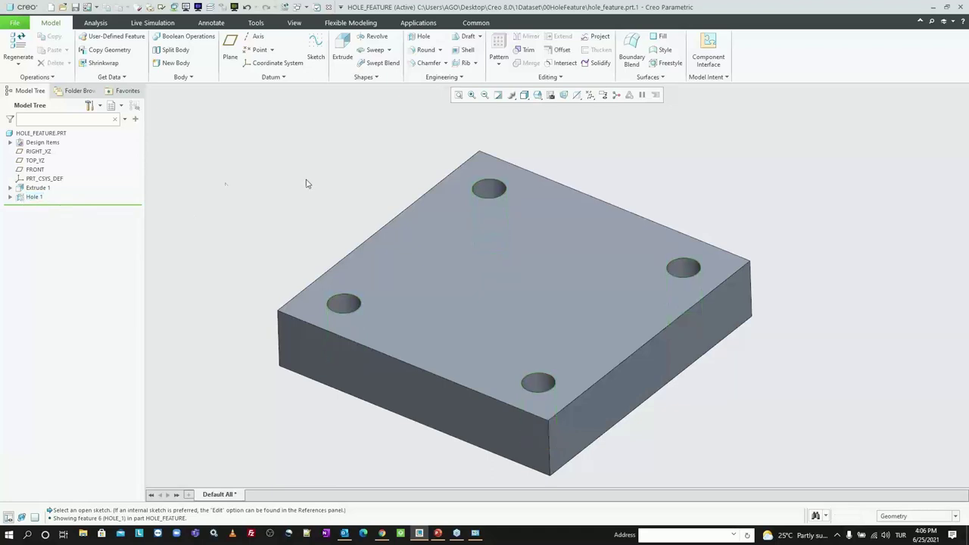
Add a 1.700-radius round to the first hole's top edge
click(27, 198)
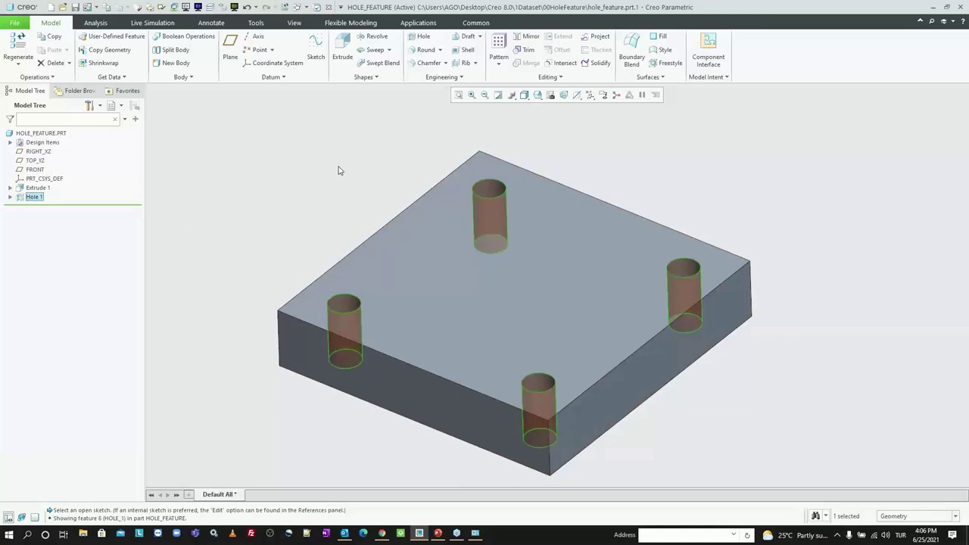
click(339, 171)
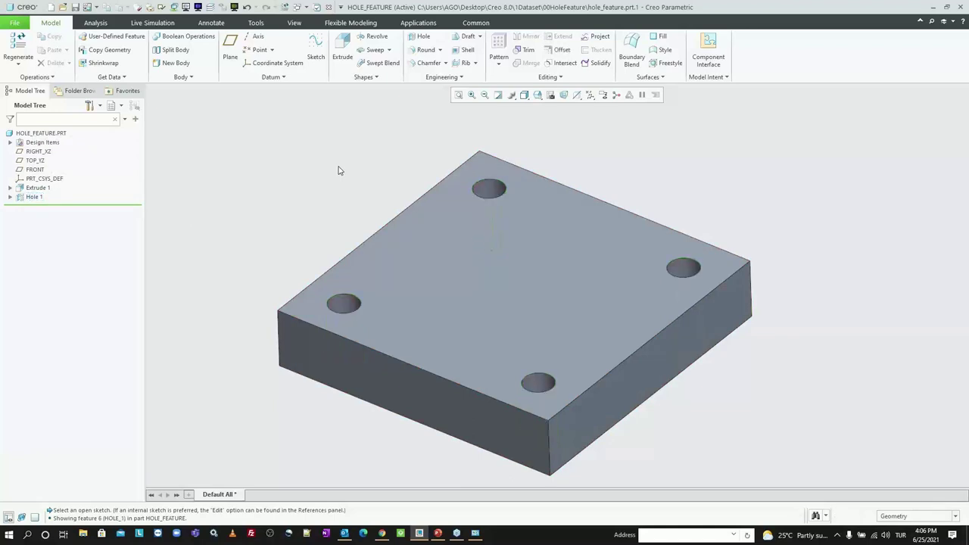
click(420, 51)
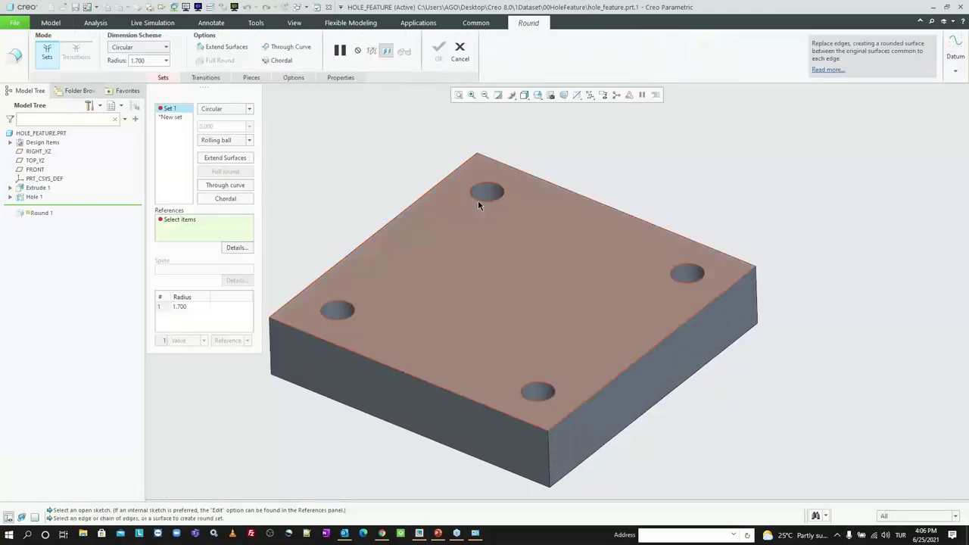
click(476, 202)
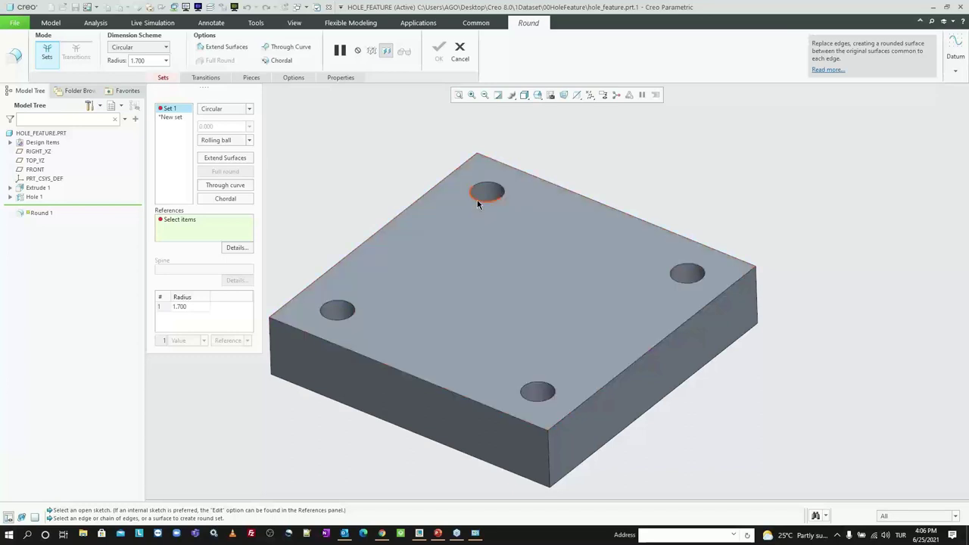
middle_click(370, 169)
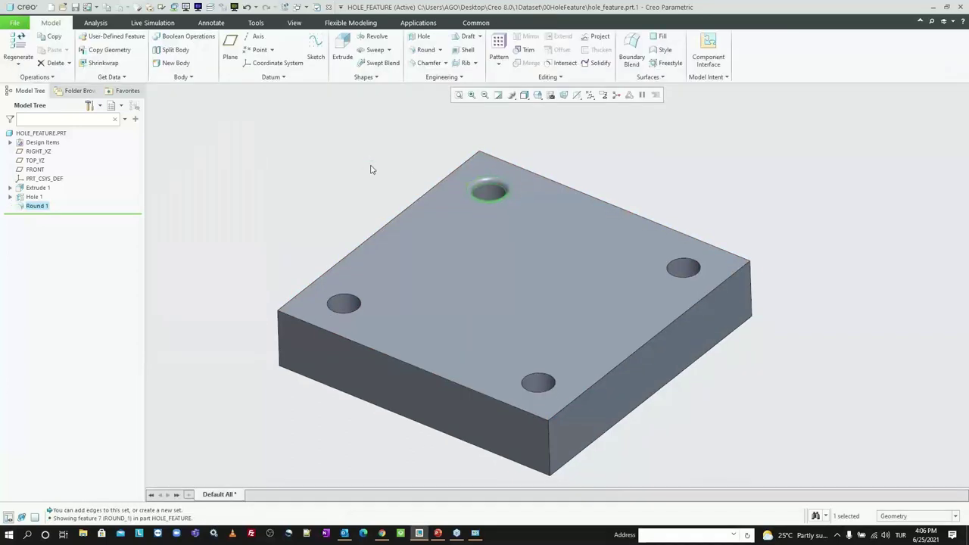
Pattern Round 1 onto the other three corner holes
click(43, 205)
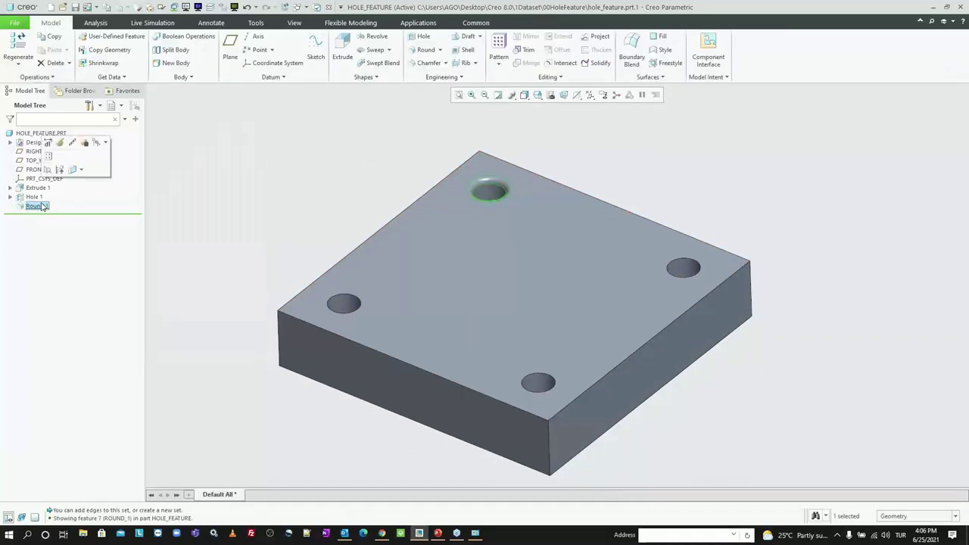
click(93, 157)
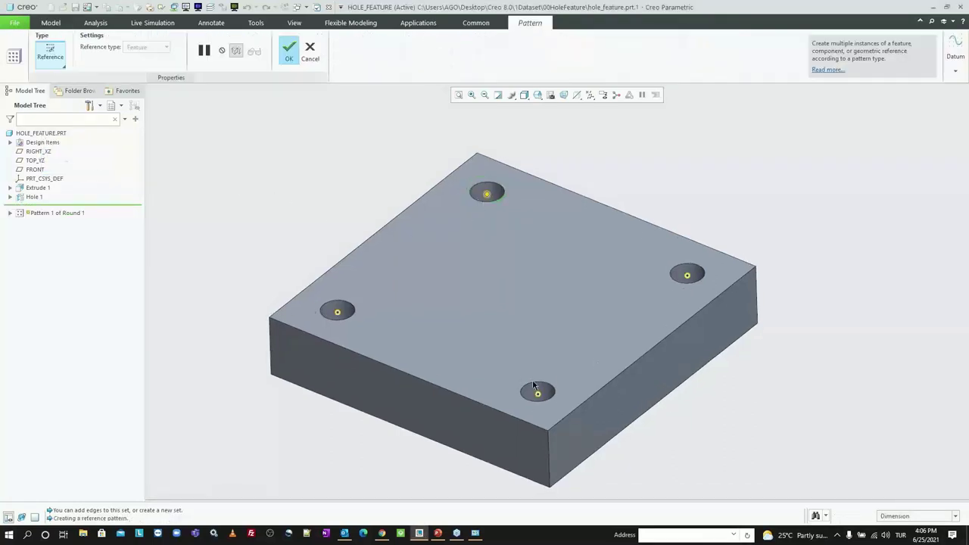
middle_click(307, 205)
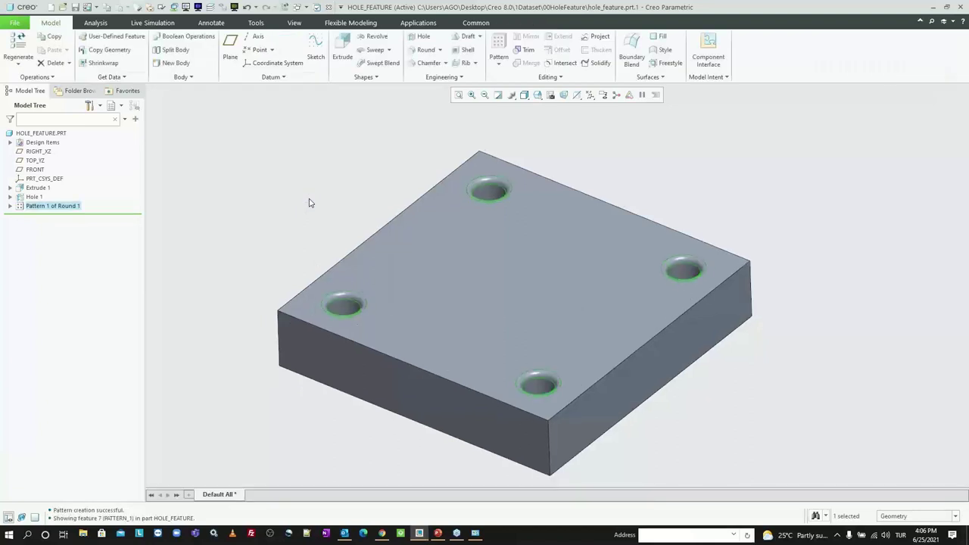
click(309, 203)
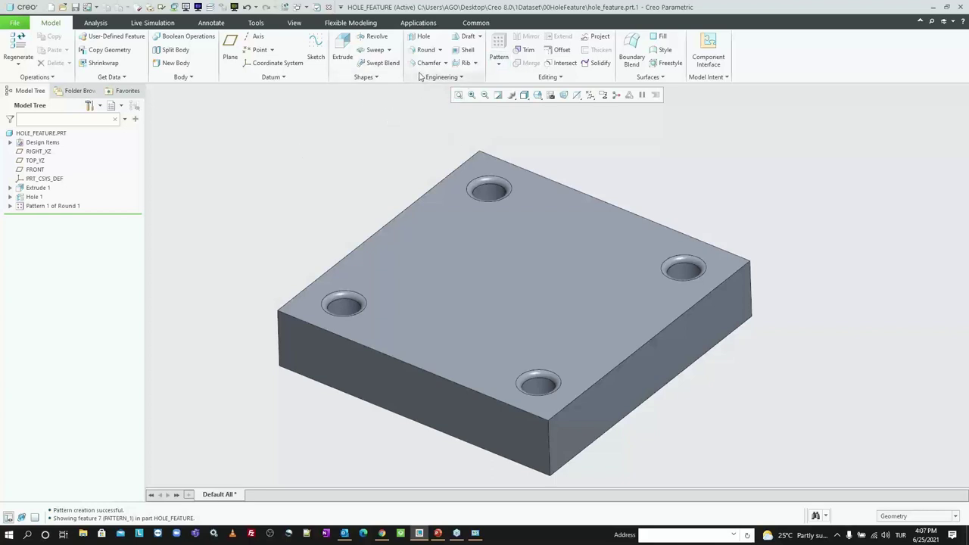
click(419, 39)
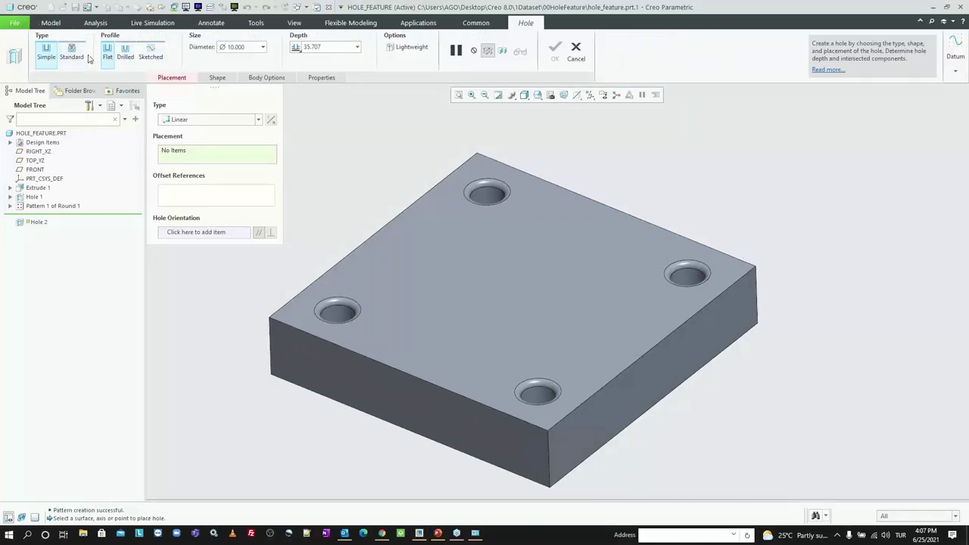
click(581, 58)
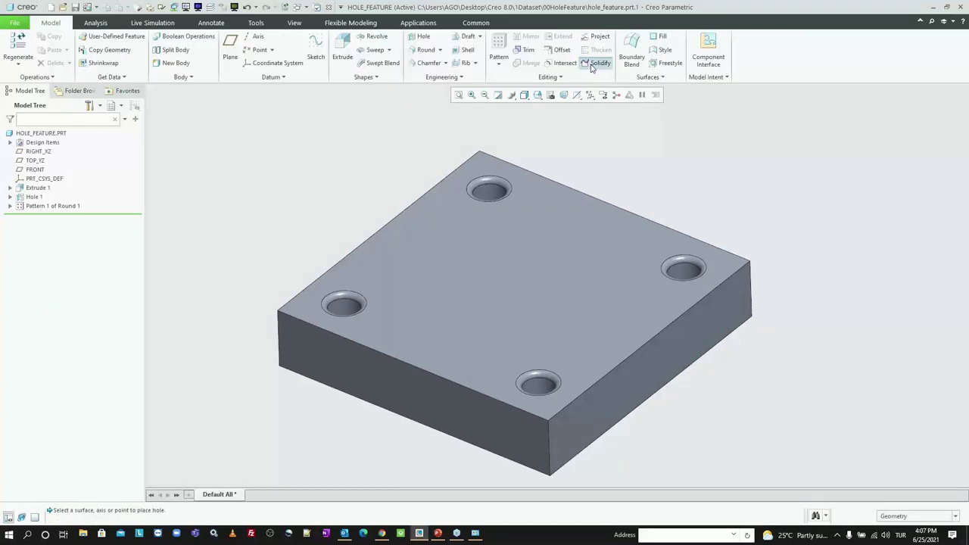
click(591, 66)
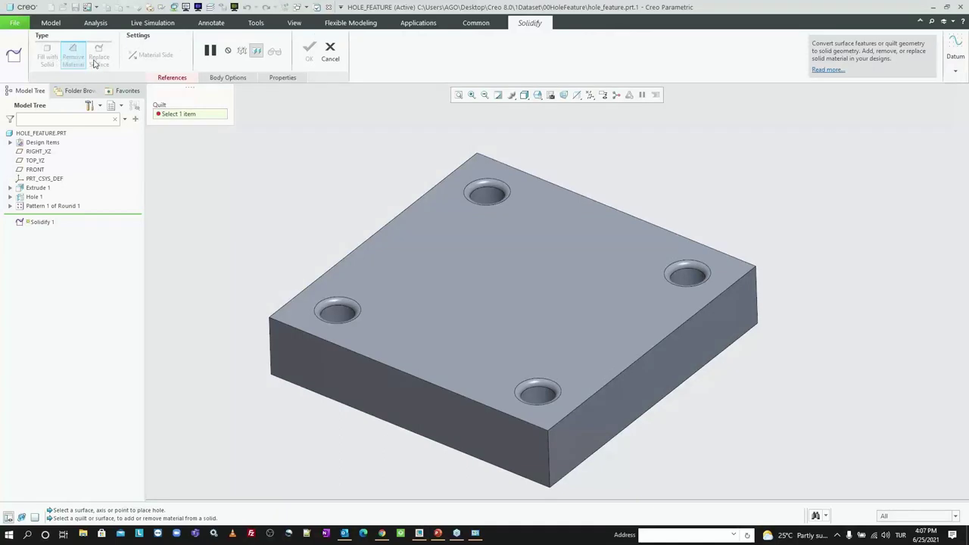
click(331, 57)
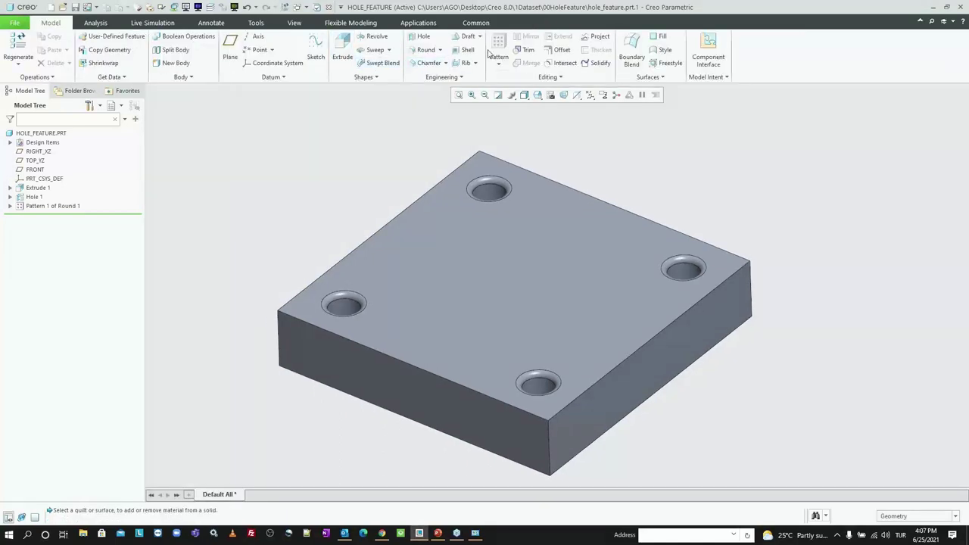
click(425, 63)
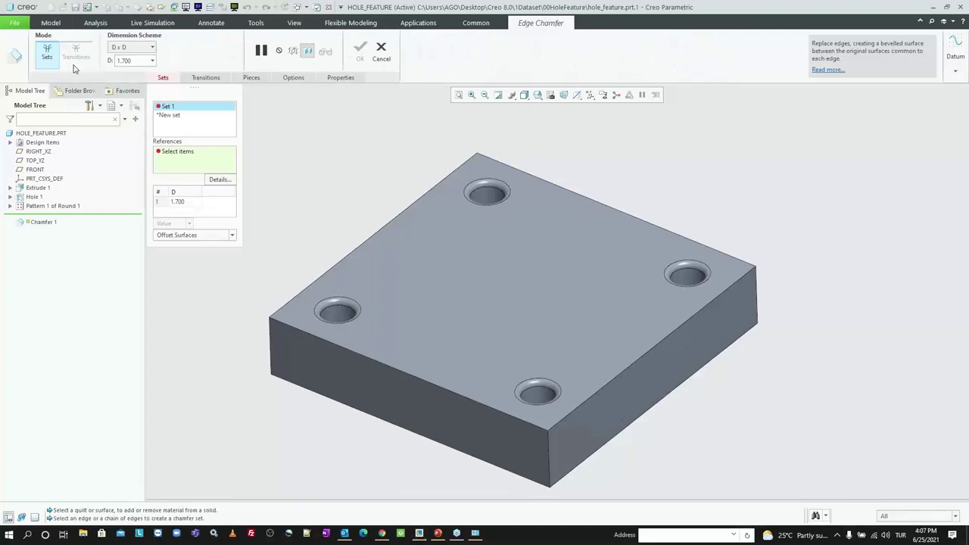
click(381, 51)
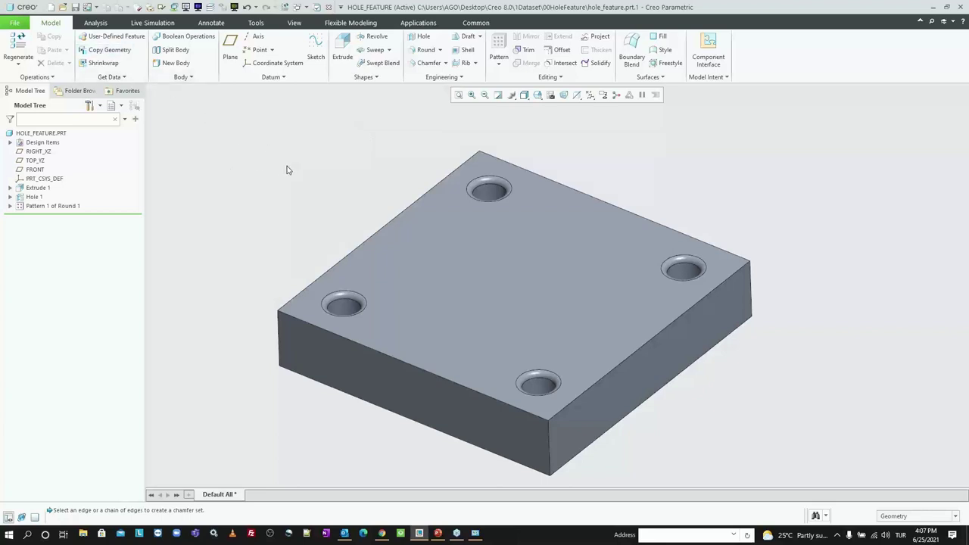
key(ctrl+n)
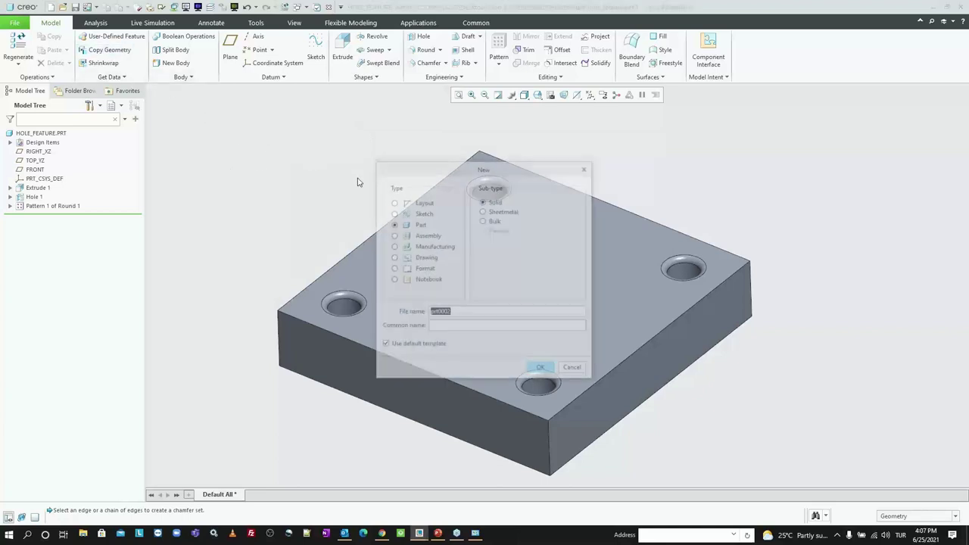
key(Down)
key(Return)
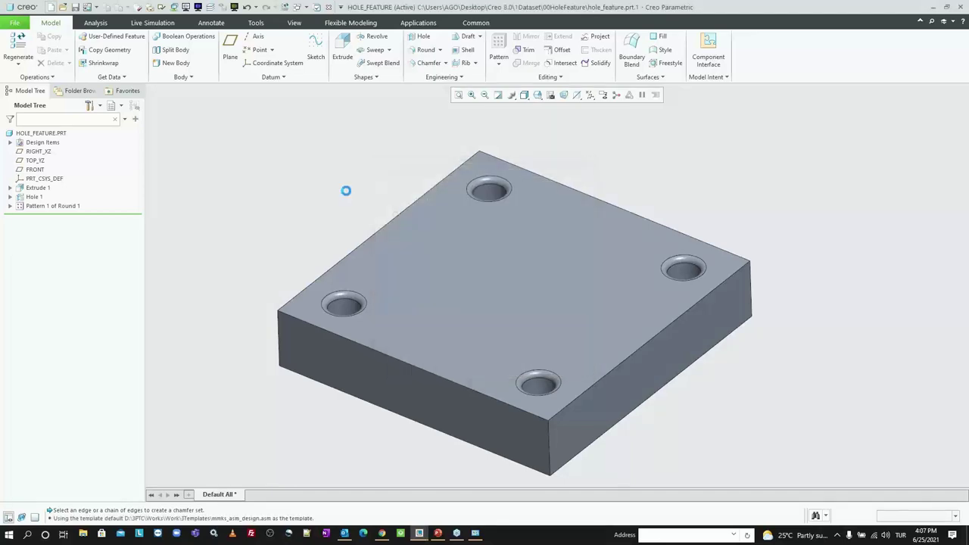
click(168, 46)
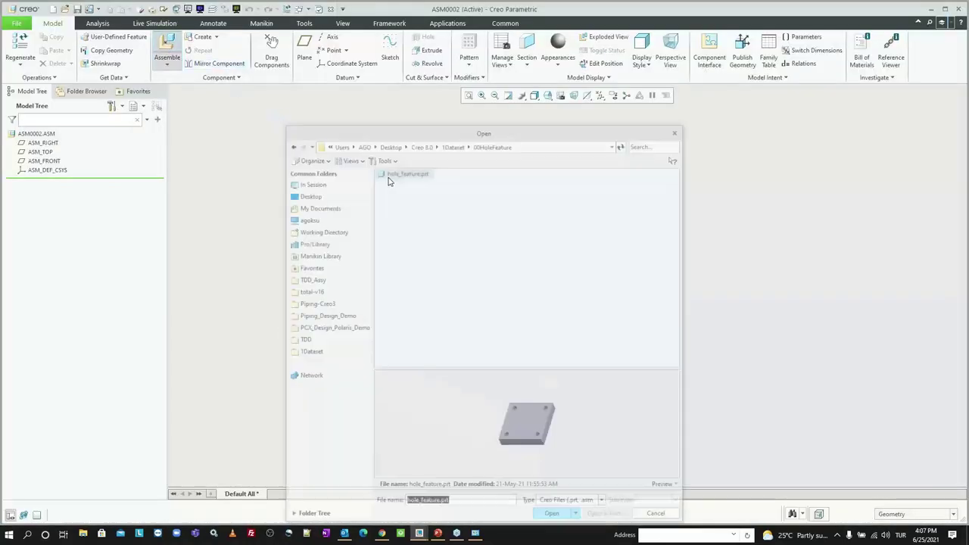
double_click(404, 171)
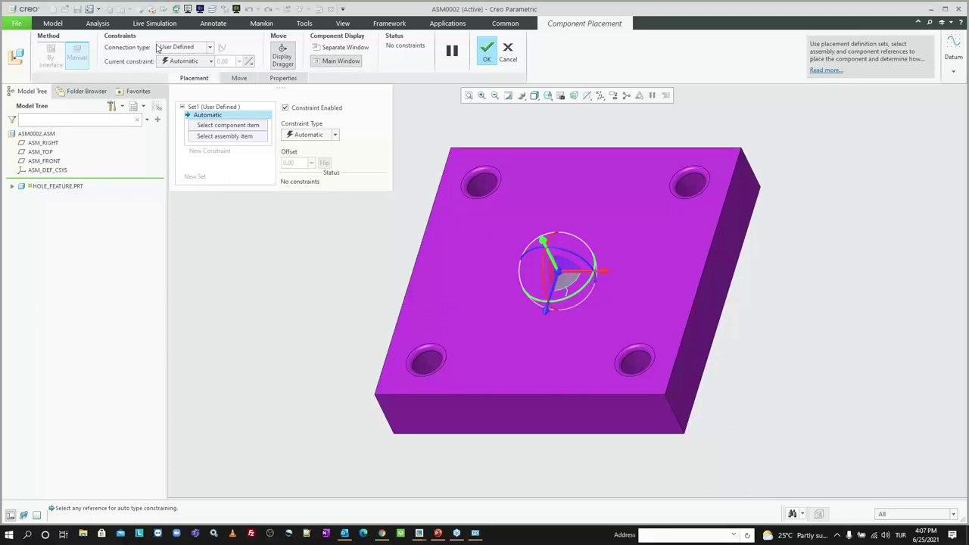
click(159, 48)
click(169, 48)
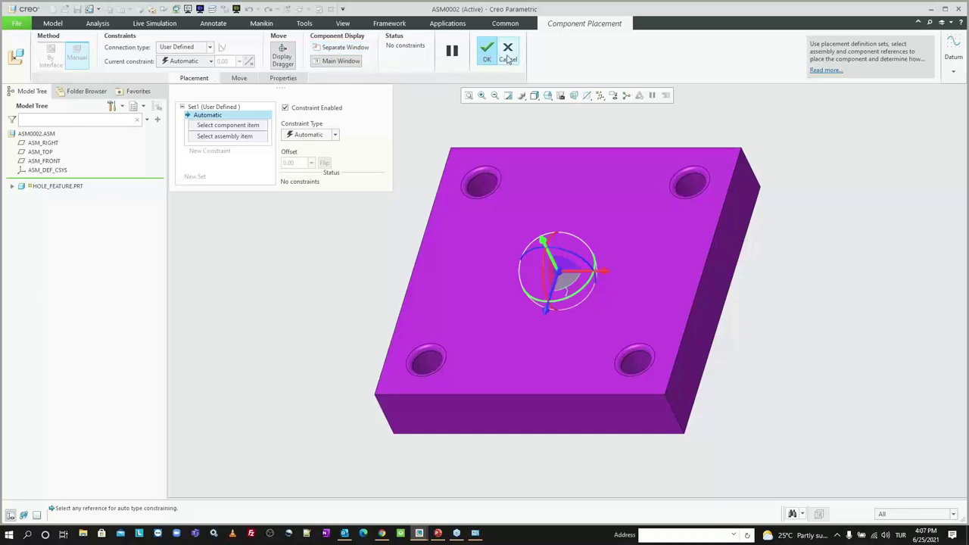
click(507, 53)
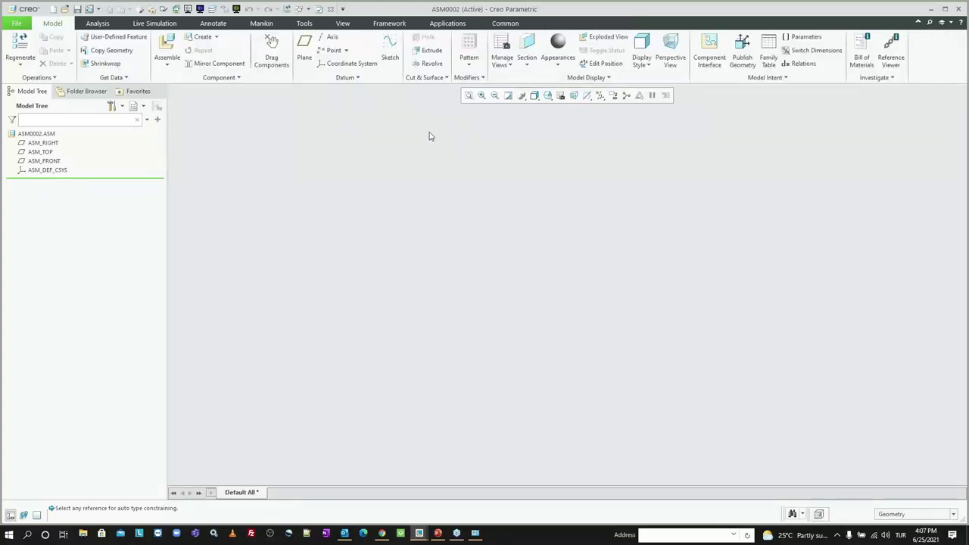
click(331, 10)
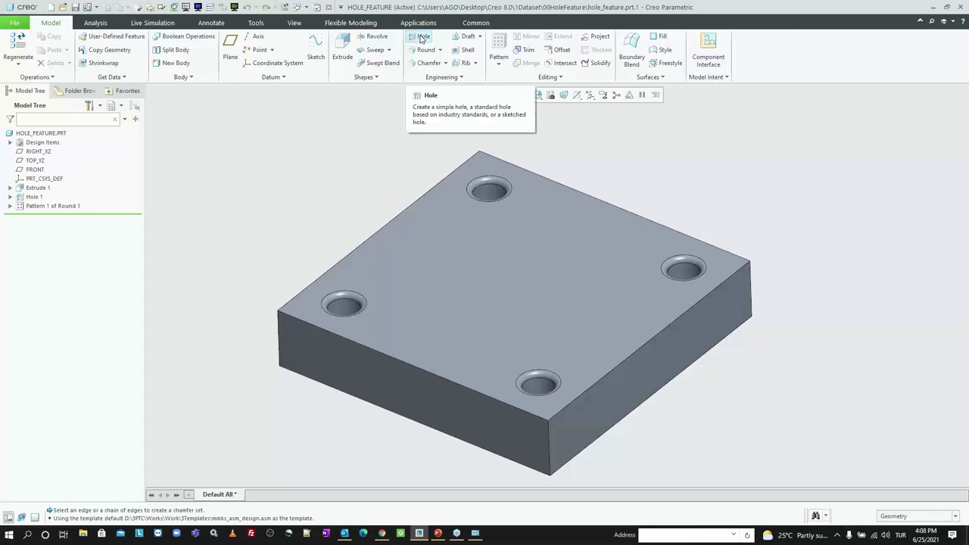
click(420, 38)
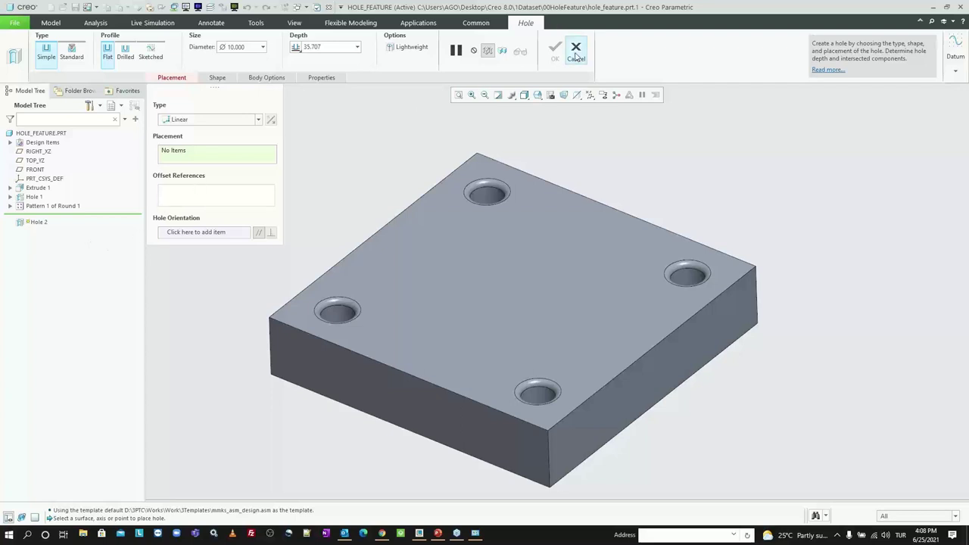
click(575, 51)
click(342, 47)
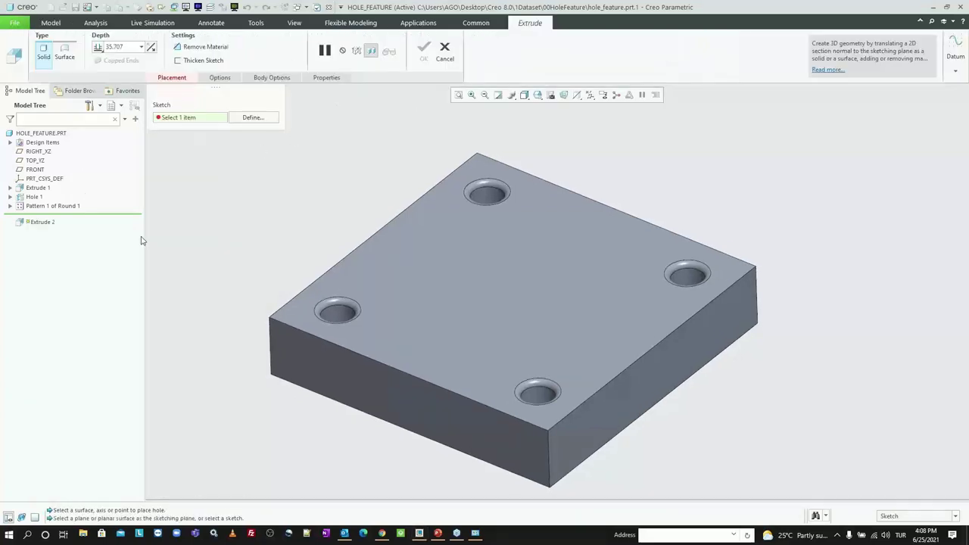
click(8, 518)
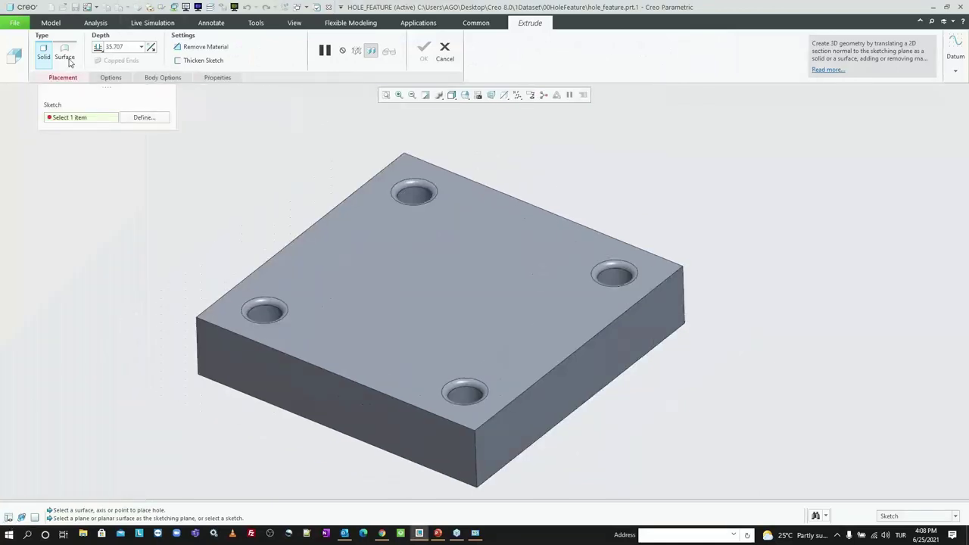
click(9, 517)
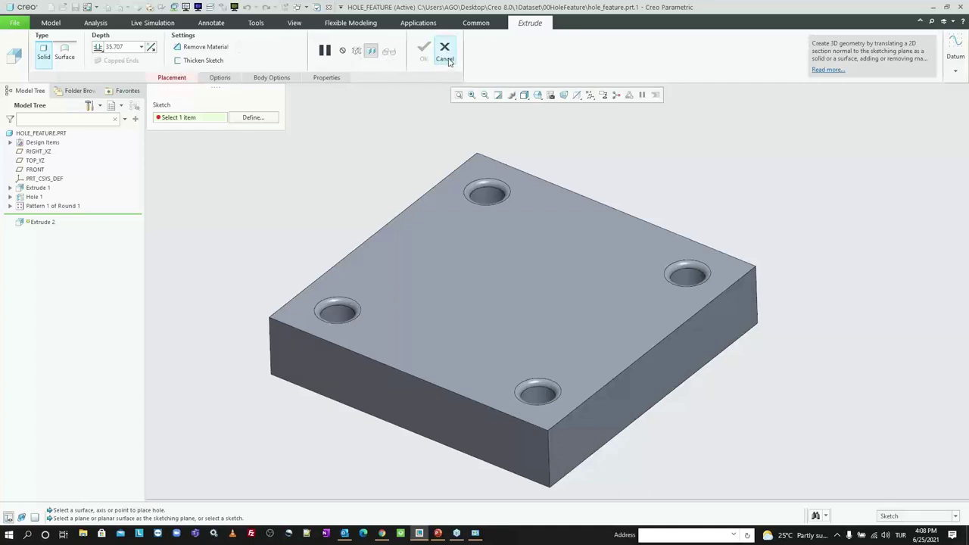
click(188, 80)
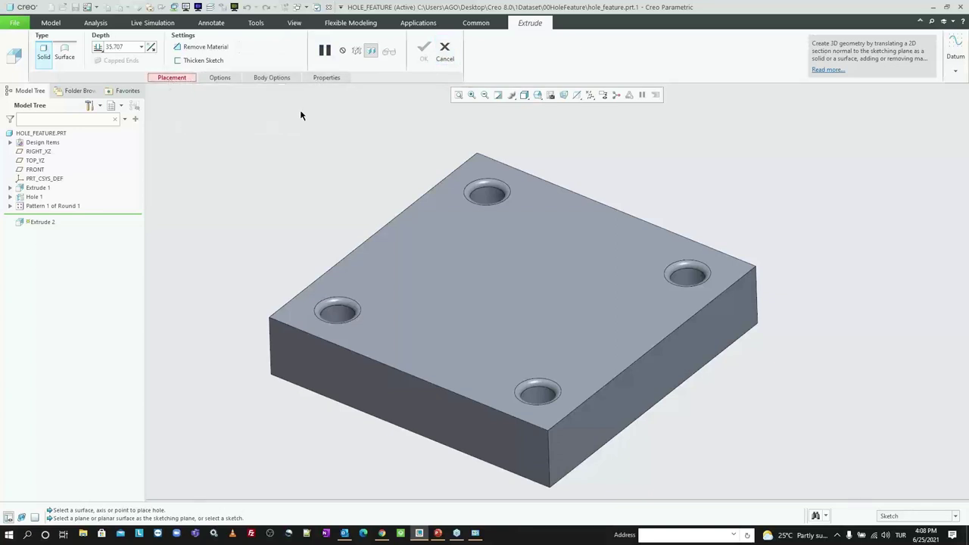
click(181, 79)
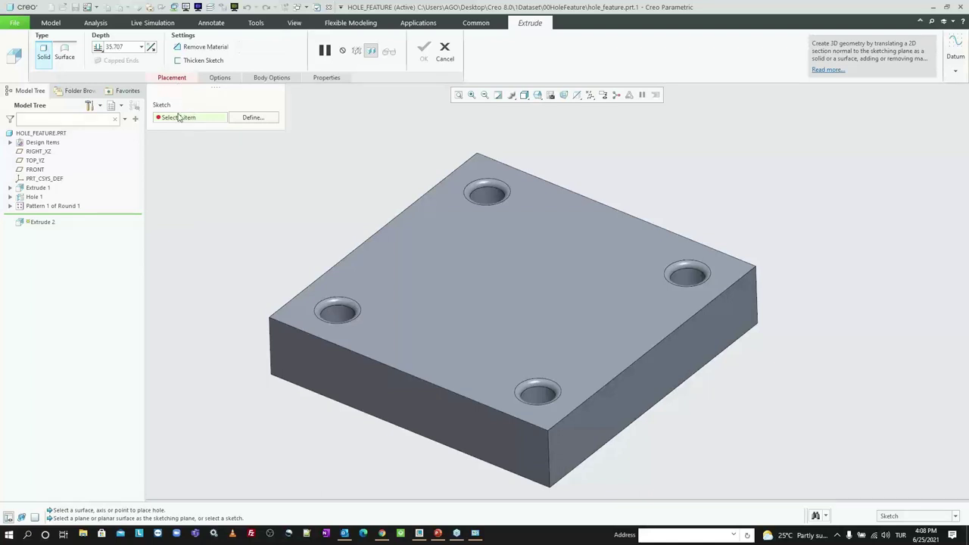
click(436, 56)
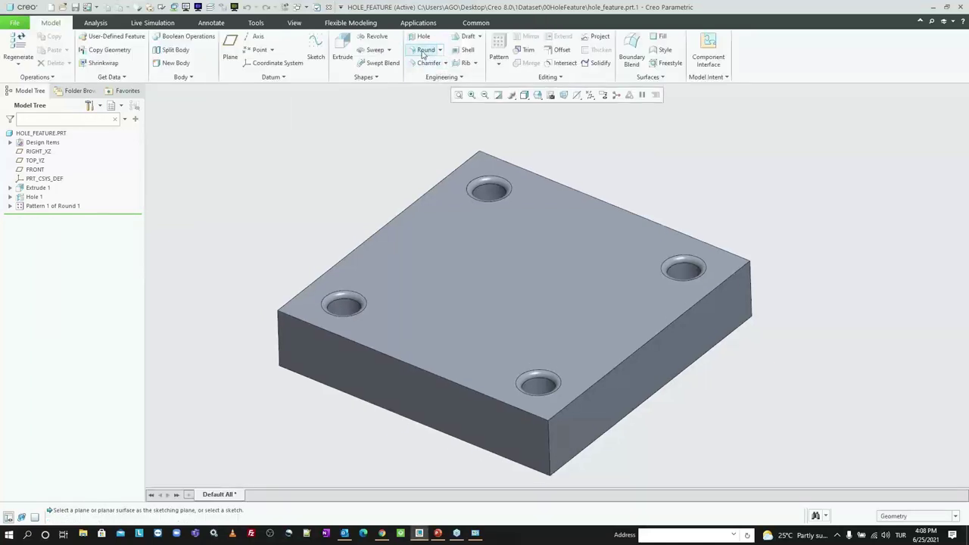
Cancel the started round and extrusion features so the model tree ends at Pattern 1
click(423, 54)
click(164, 79)
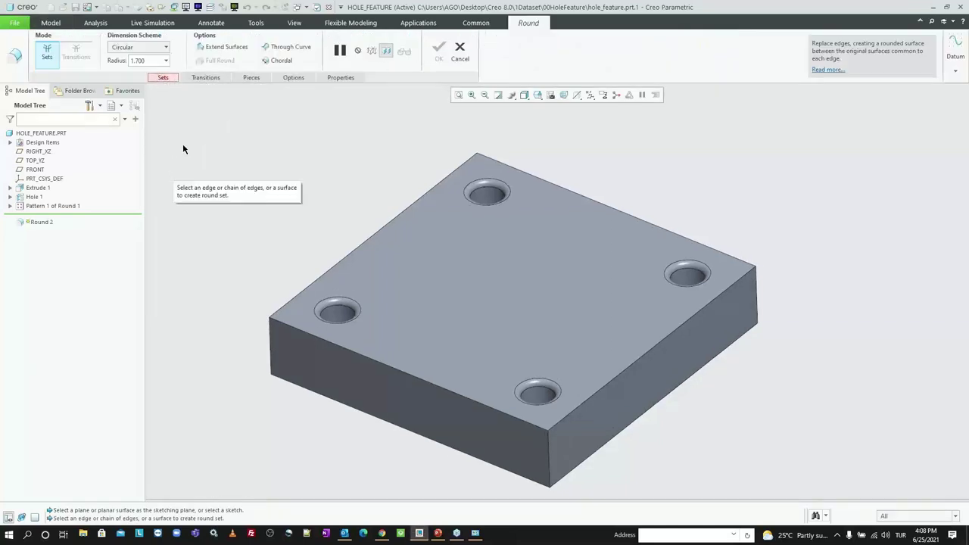
click(459, 53)
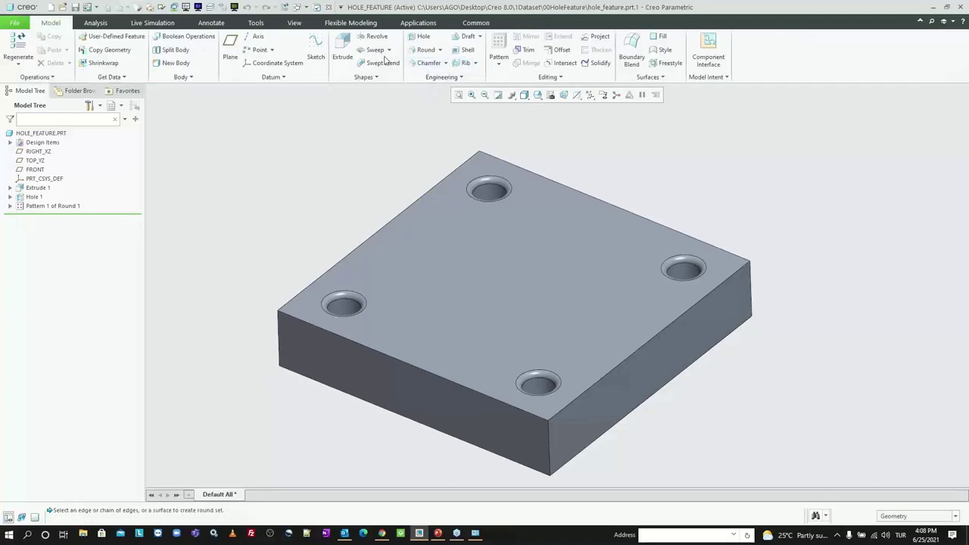
click(342, 52)
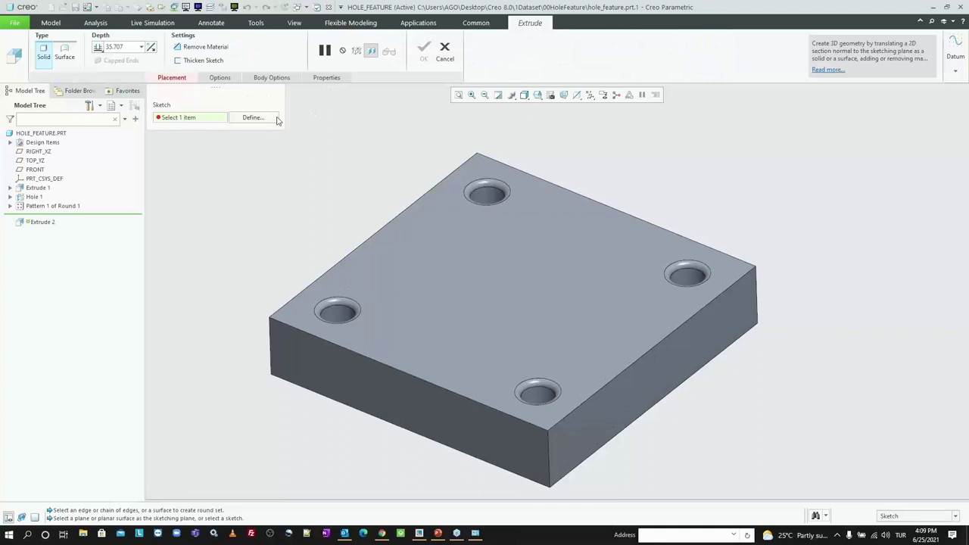
click(444, 51)
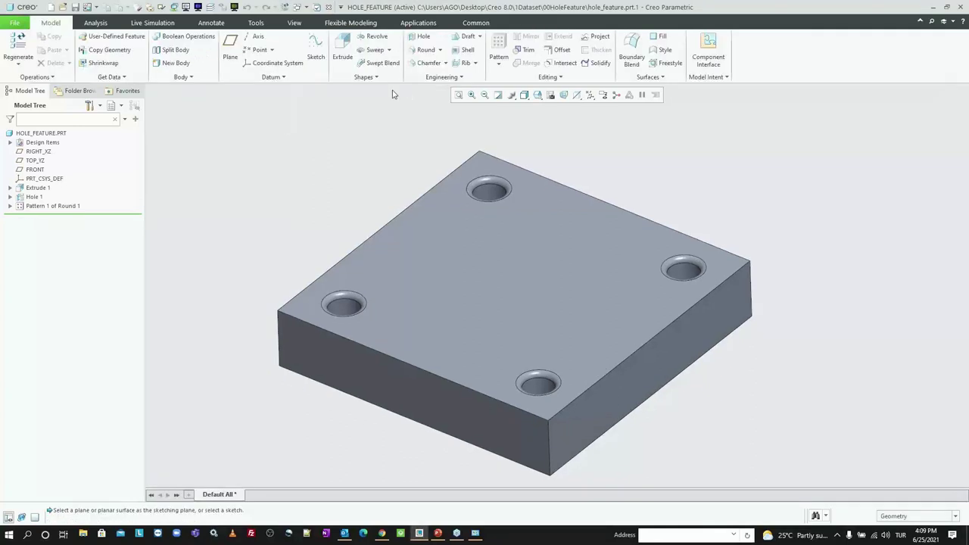
click(421, 52)
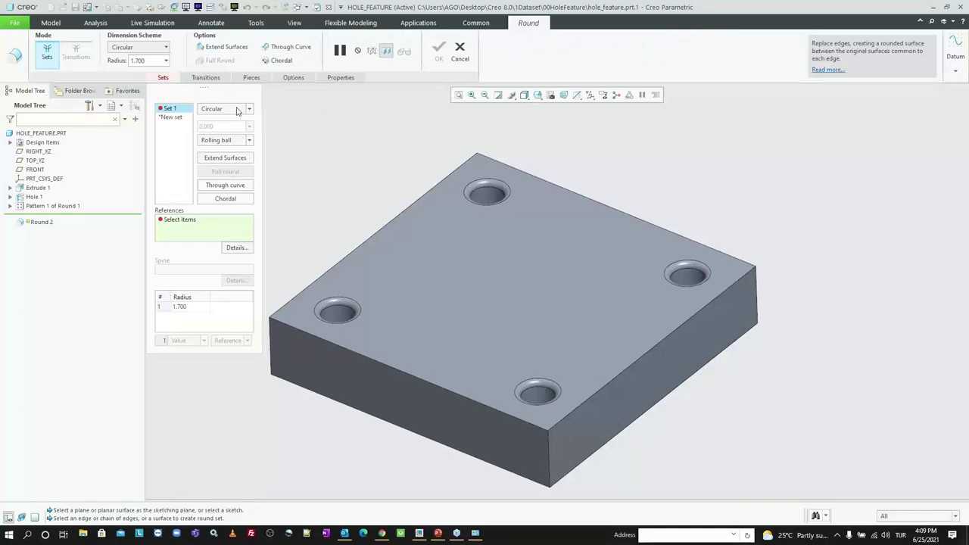
click(162, 79)
click(163, 79)
click(460, 52)
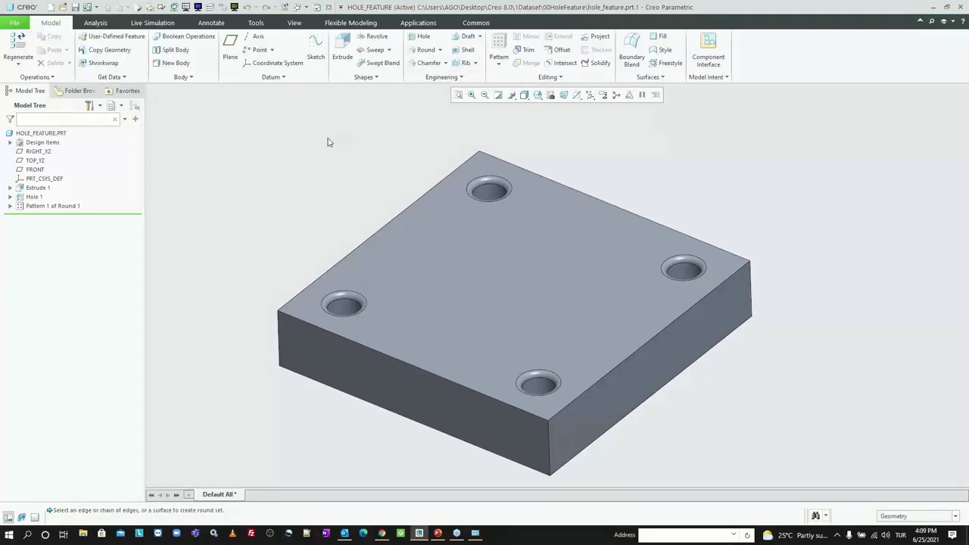
Open smt_multiwall_flat.prt from the 1Dataset > 01Sheetmetal folder
key(ctrl+o)
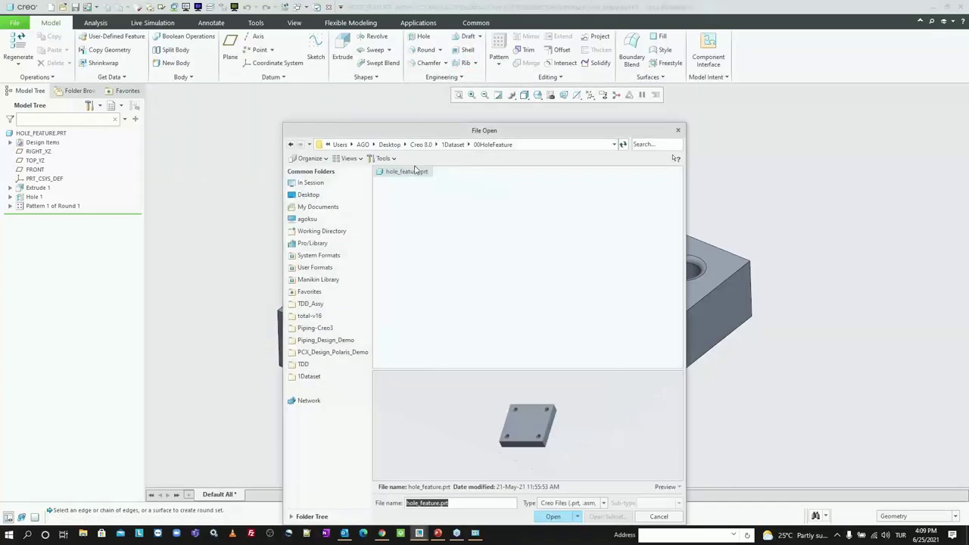
drag(475, 136, 462, 112)
click(439, 120)
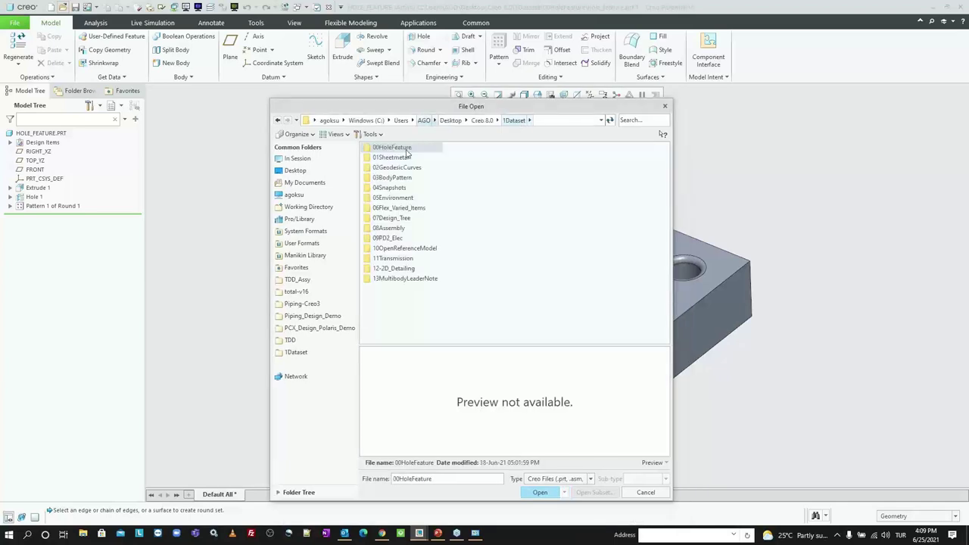
click(404, 157)
double_click(403, 157)
double_click(400, 159)
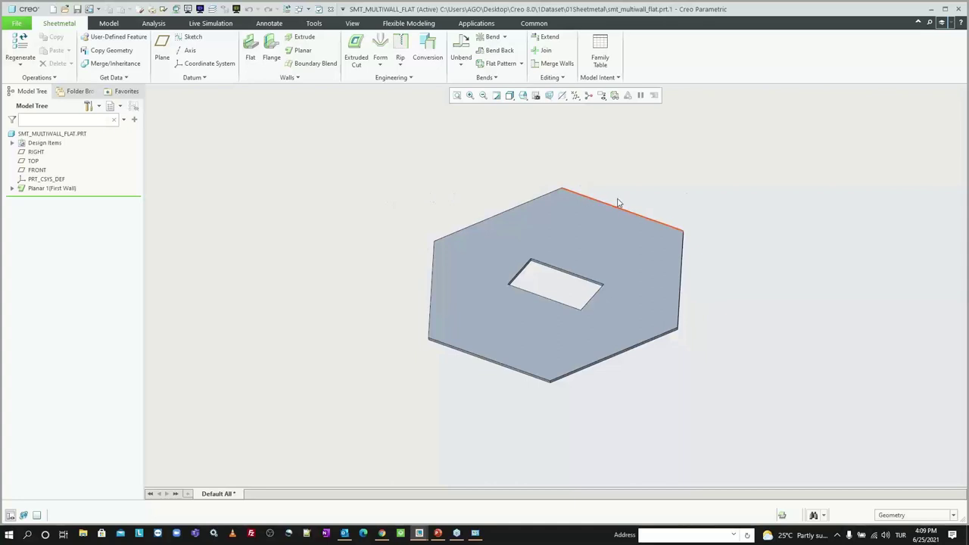
scroll(606, 228, down, 1)
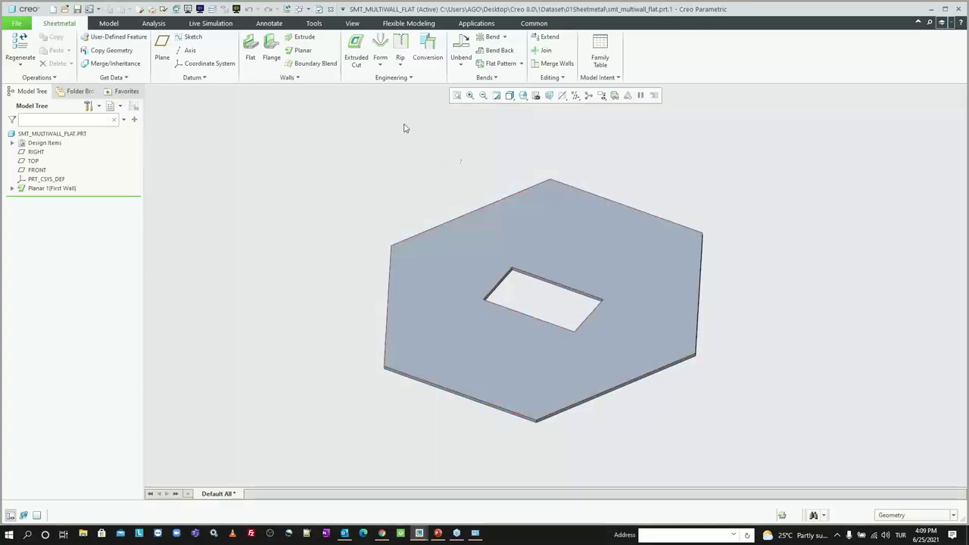
scroll(475, 166, up, 1)
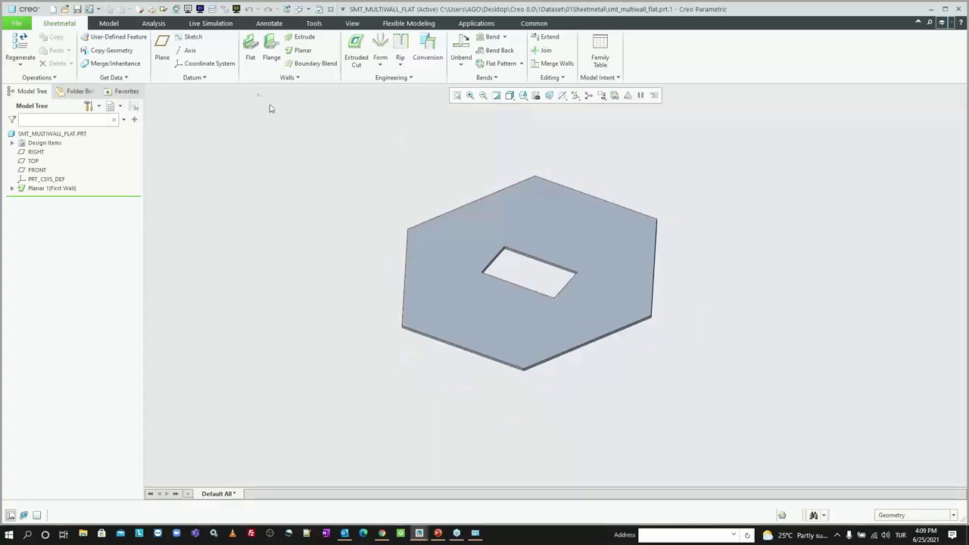
click(249, 55)
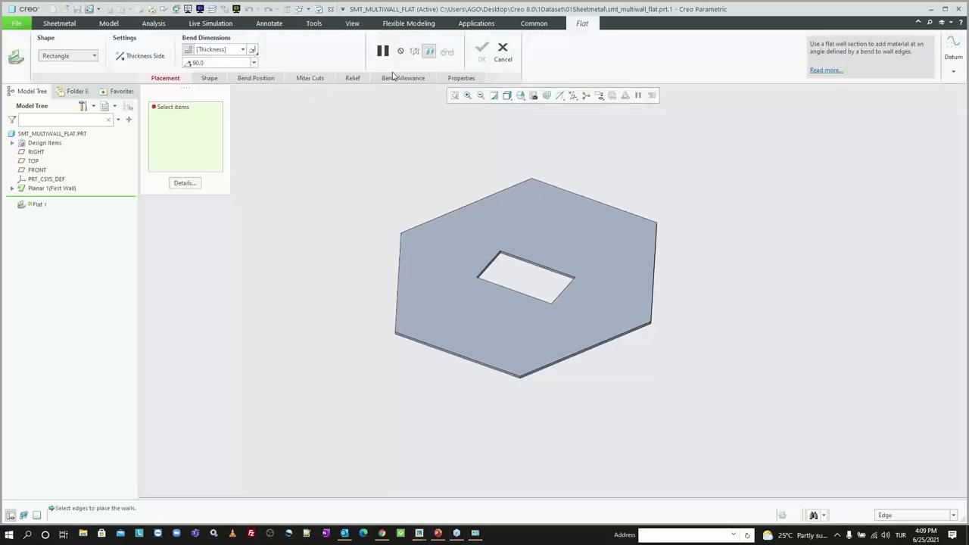
click(266, 82)
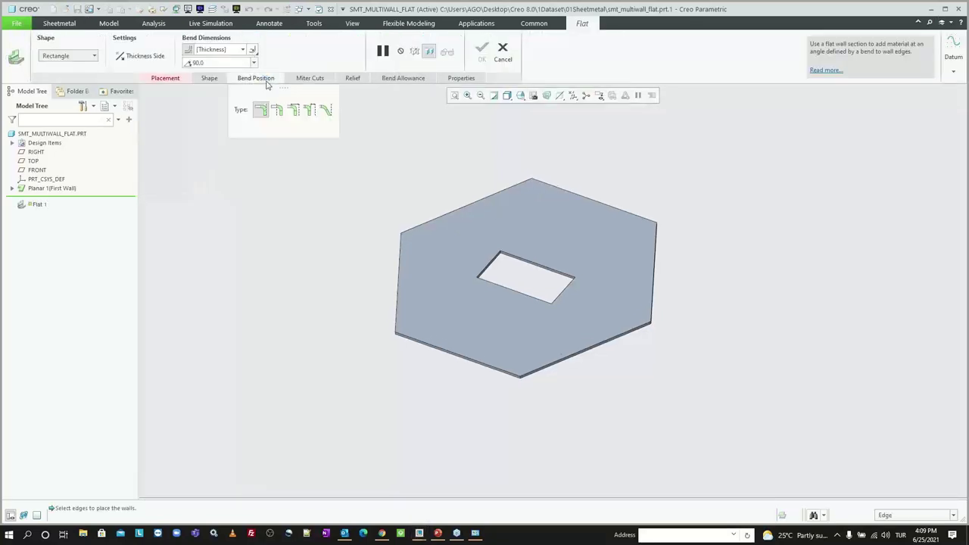
click(361, 82)
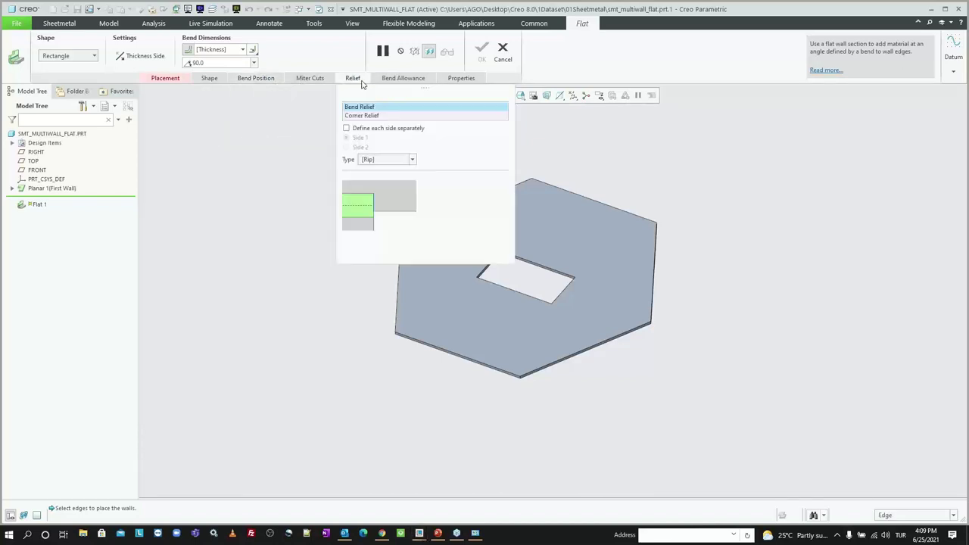
click(259, 82)
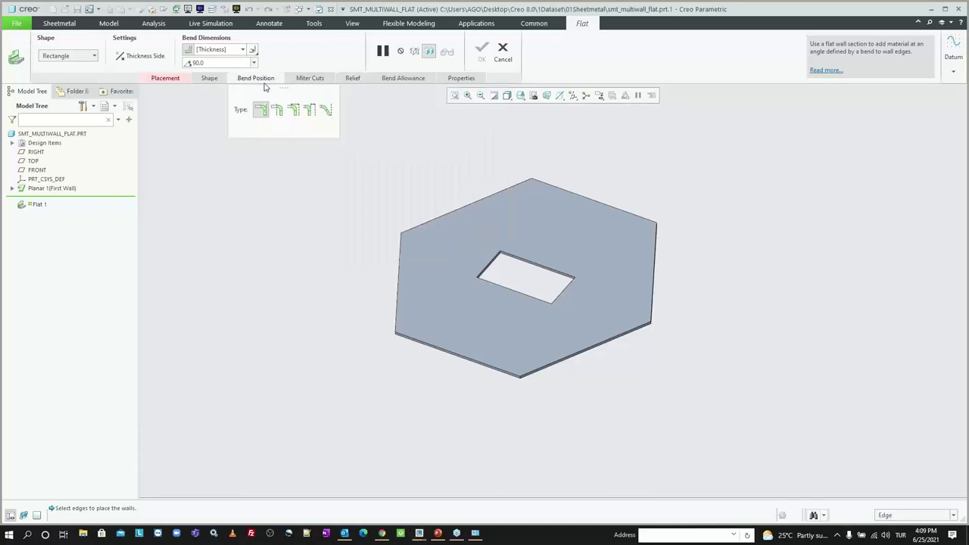
mouse_move(265, 88)
mouse_down()
mouse_move(289, 134)
mouse_move(210, 235)
mouse_move(194, 233)
mouse_up()
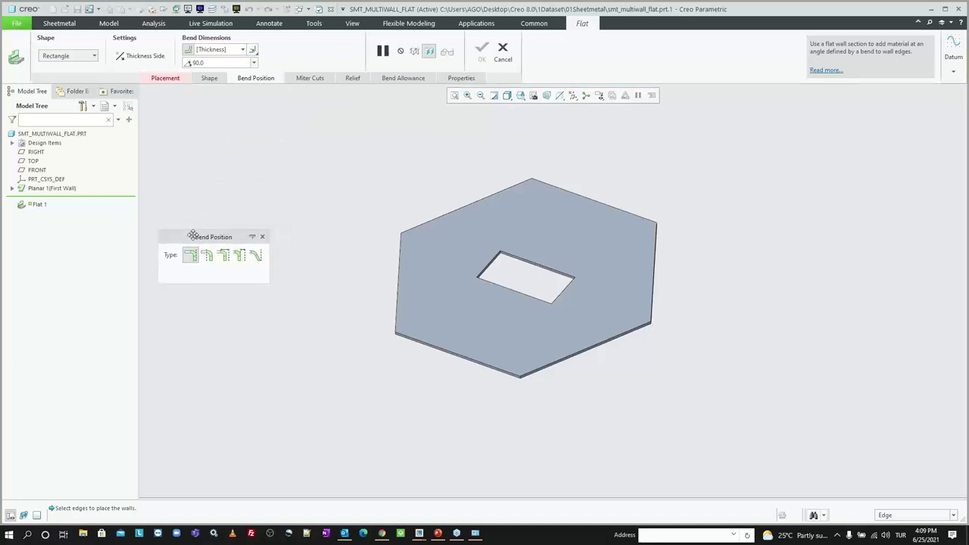
click(352, 78)
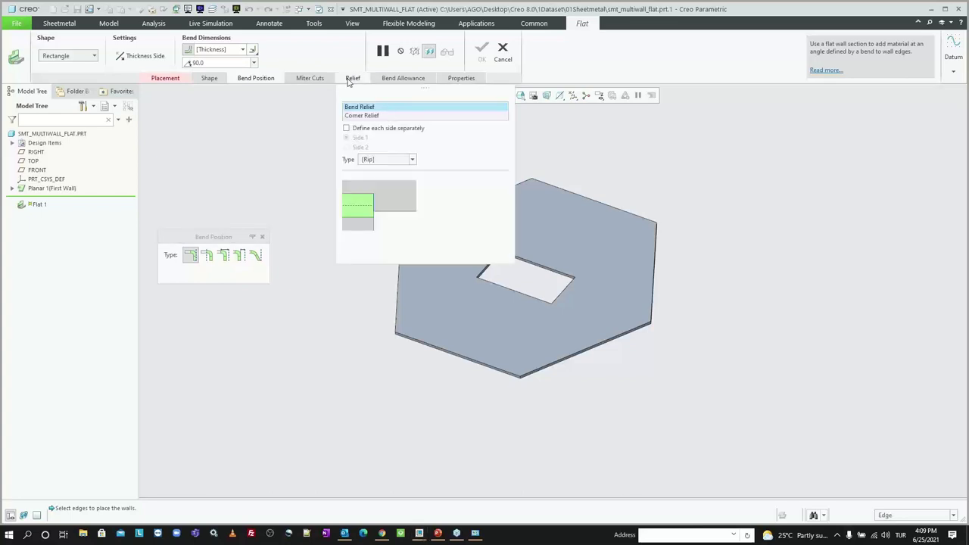
mouse_move(350, 93)
mouse_down()
mouse_move(562, 151)
mouse_move(763, 219)
mouse_move(783, 237)
mouse_up()
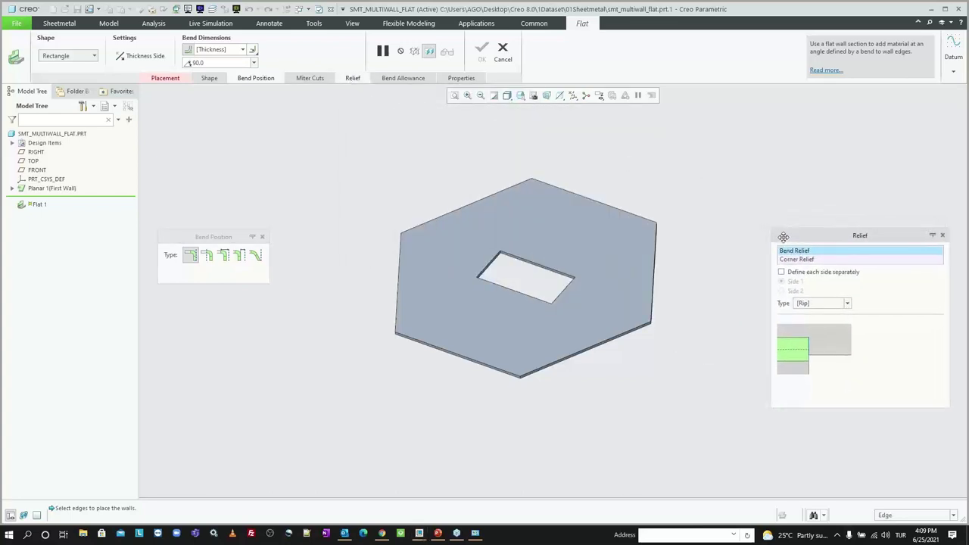
click(307, 78)
mouse_move(327, 93)
mouse_down()
mouse_move(295, 241)
mouse_move(227, 330)
mouse_move(195, 352)
mouse_up()
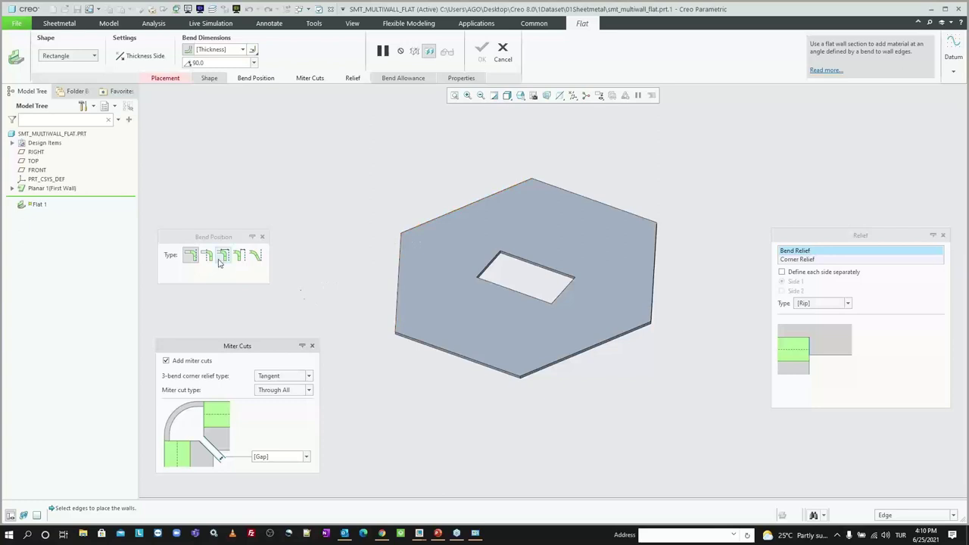
drag(212, 236, 197, 249)
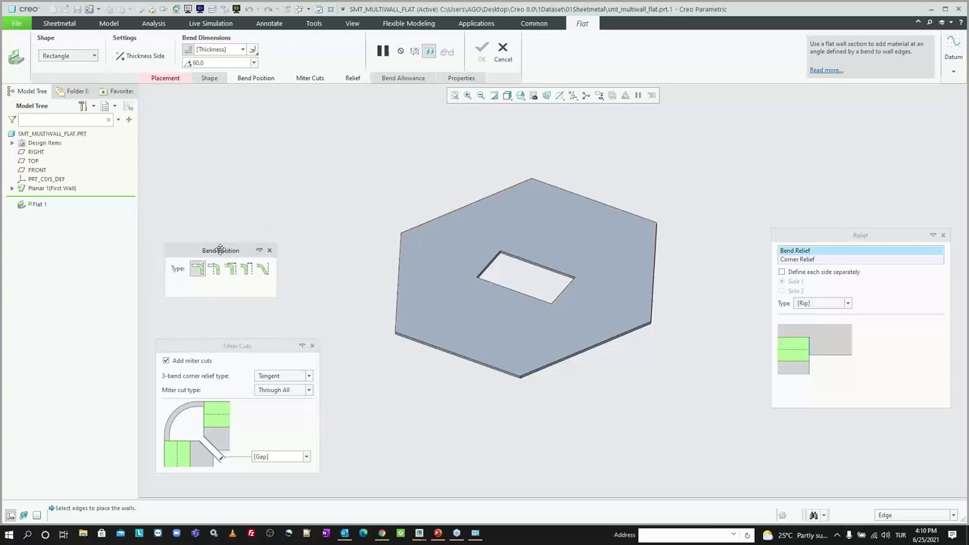
drag(236, 345, 222, 366)
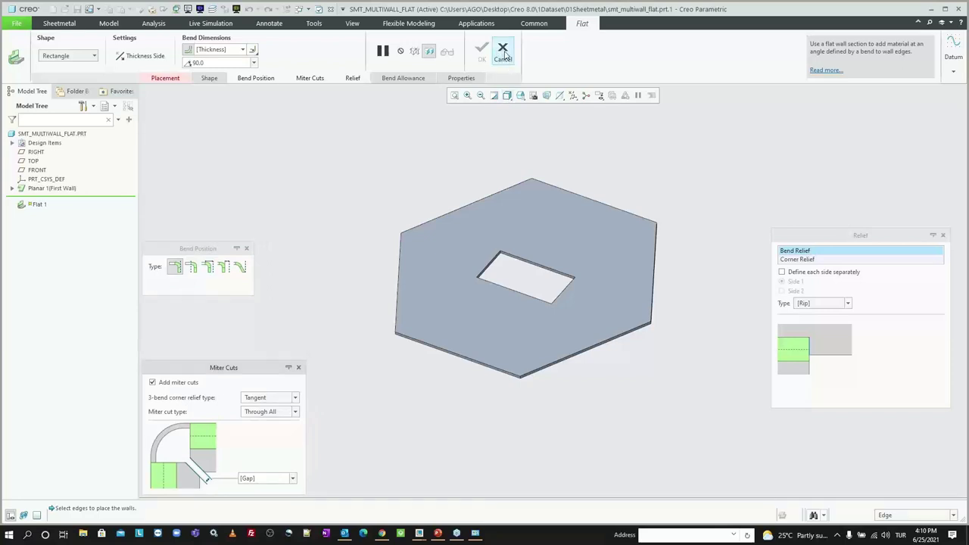
click(503, 54)
click(487, 285)
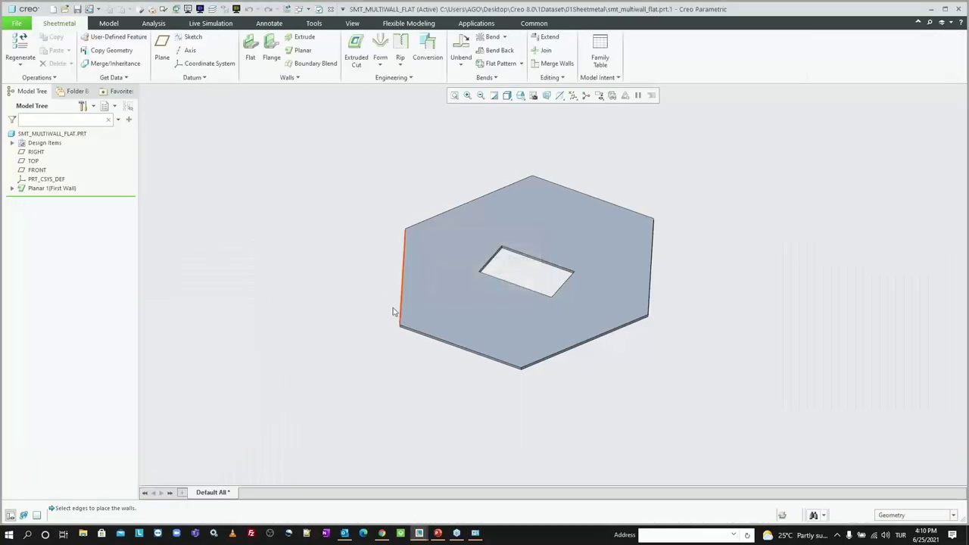
click(250, 47)
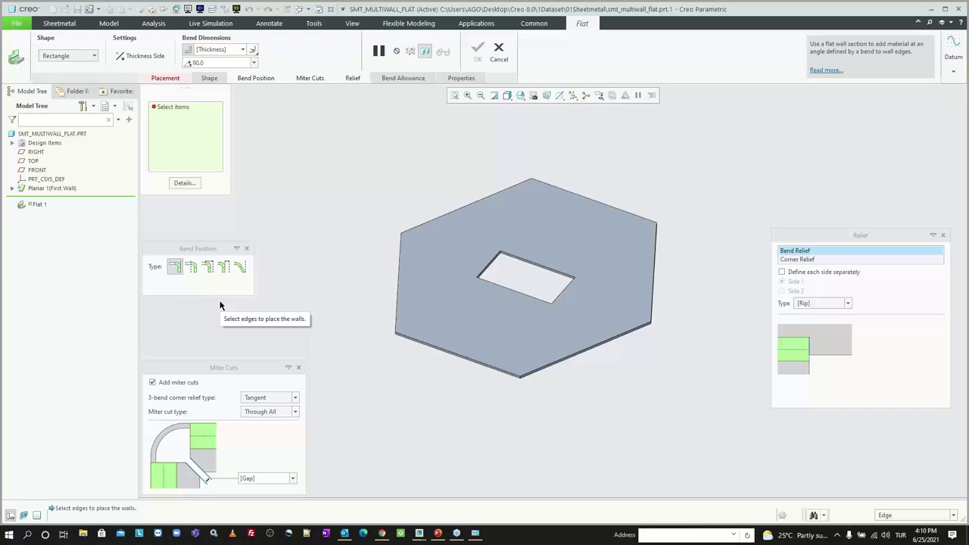
click(247, 249)
click(259, 78)
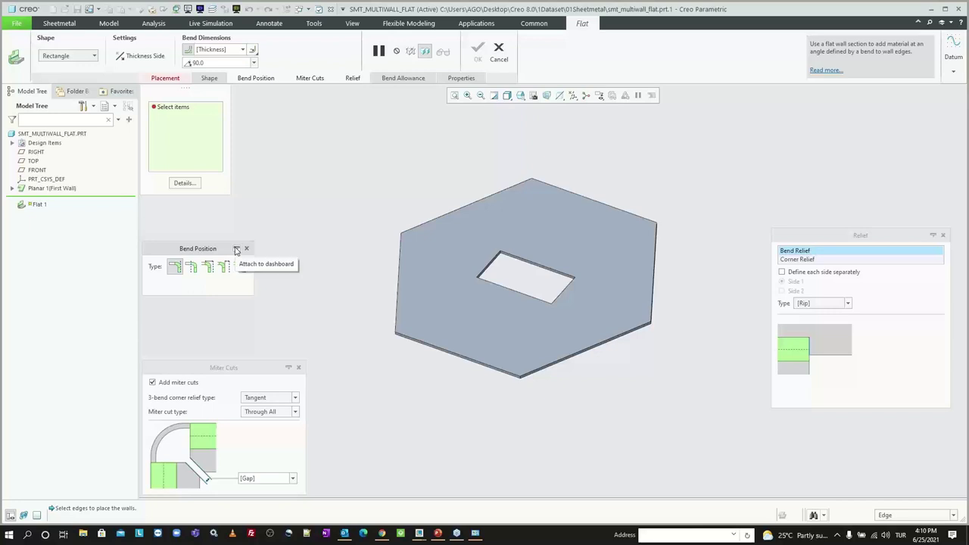
click(236, 250)
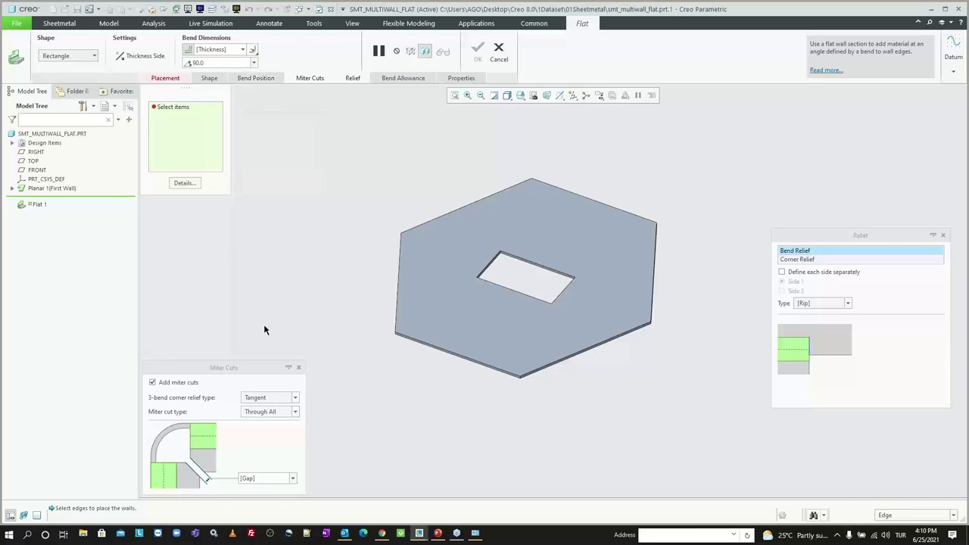
click(288, 367)
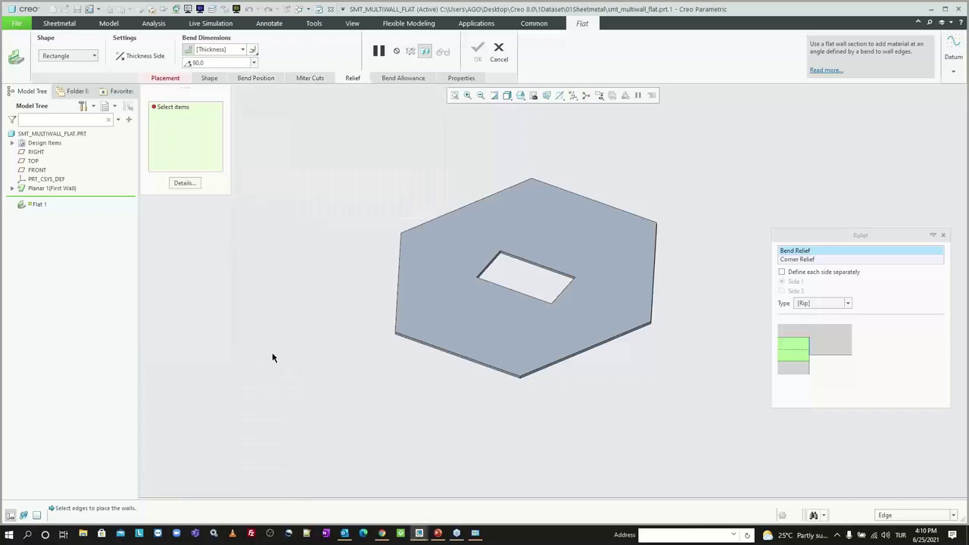
click(932, 235)
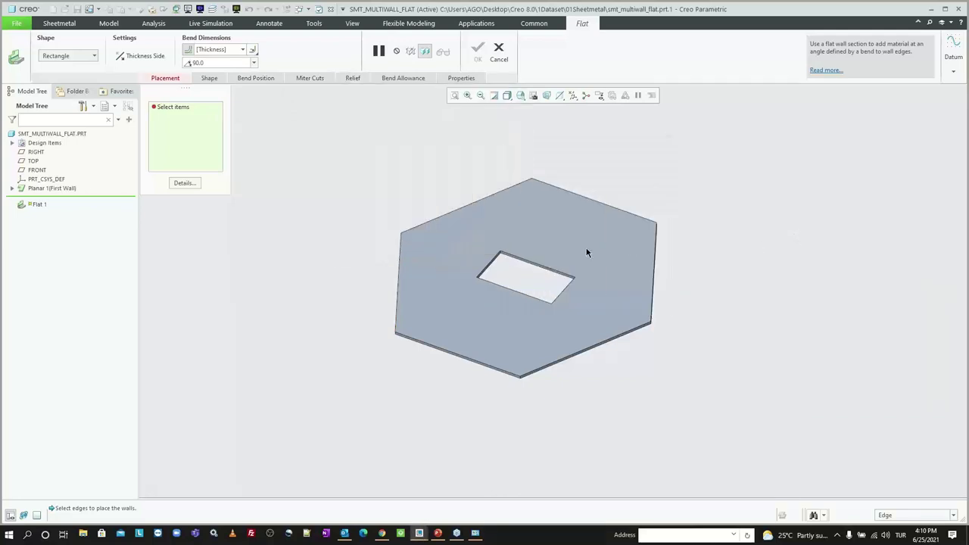
click(499, 51)
click(487, 286)
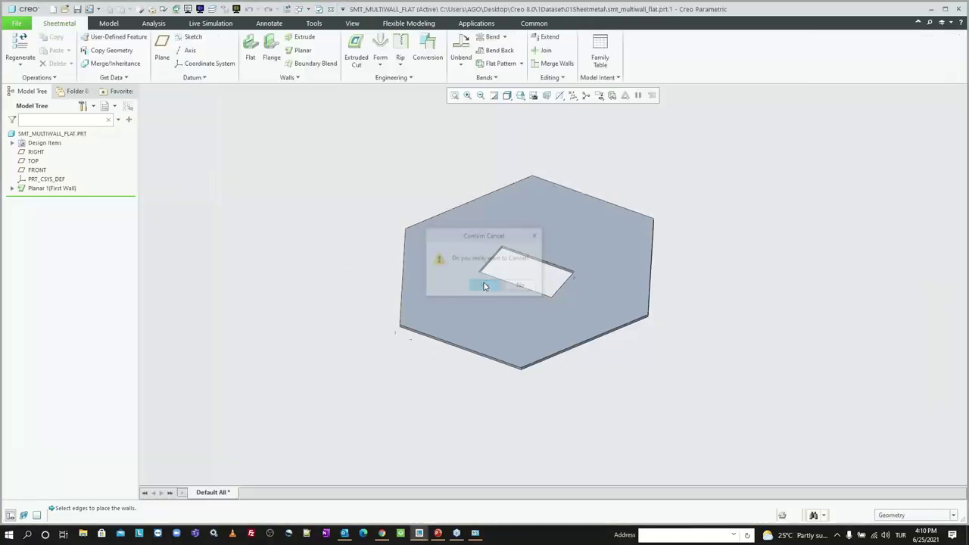
mouse_move(492, 272)
middle_down()
mouse_move(514, 239)
mouse_move(525, 251)
middle_up()
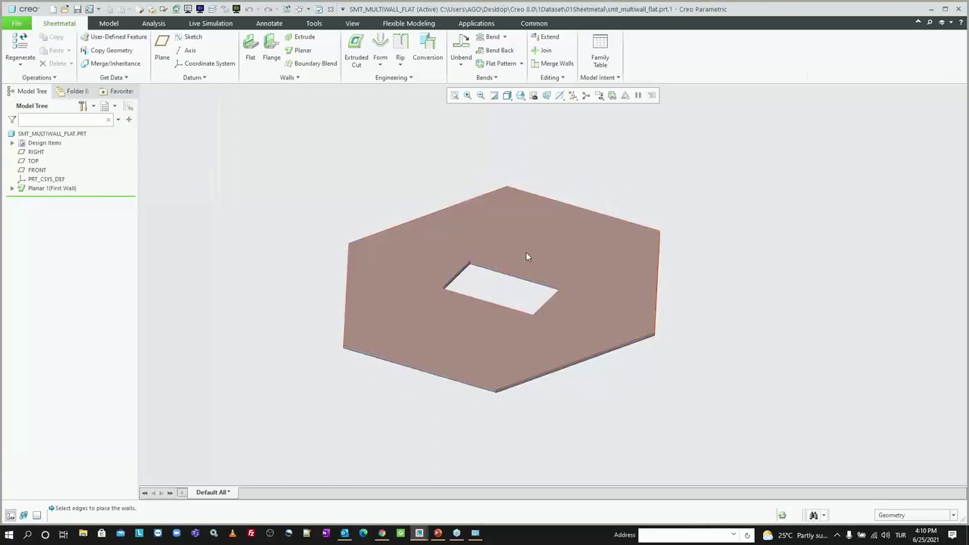
Start a flat wall on the plate's front, right-front and left edges at 15.500 height
click(252, 53)
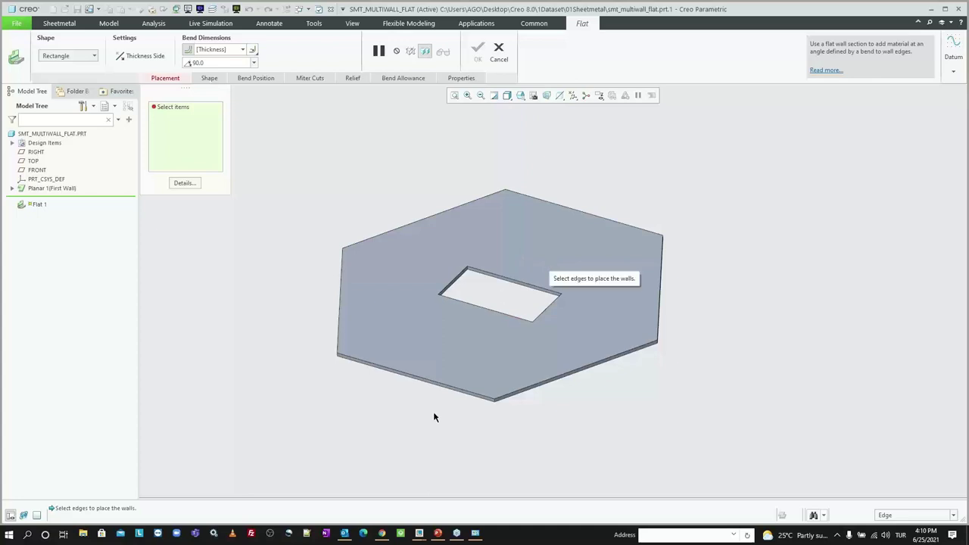
scroll(443, 405, down, 2)
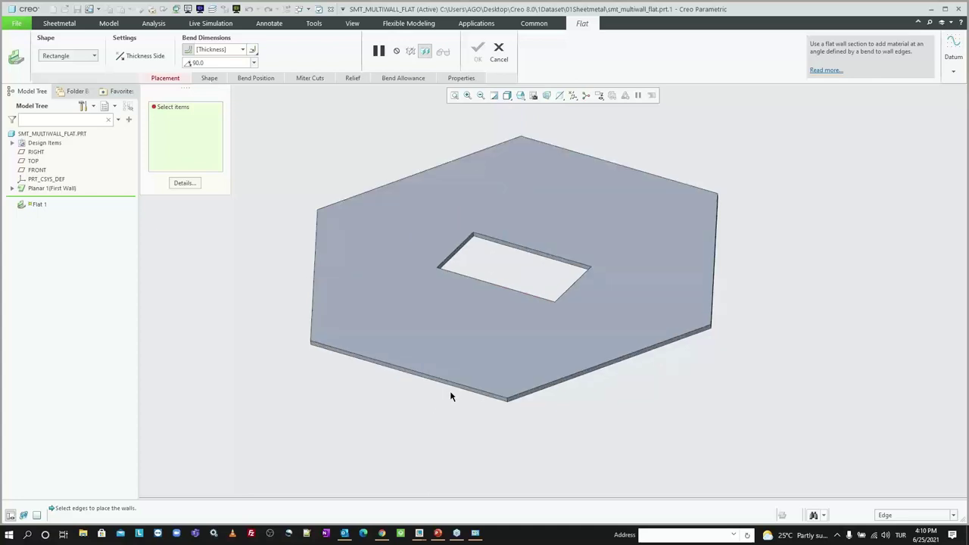
click(457, 391)
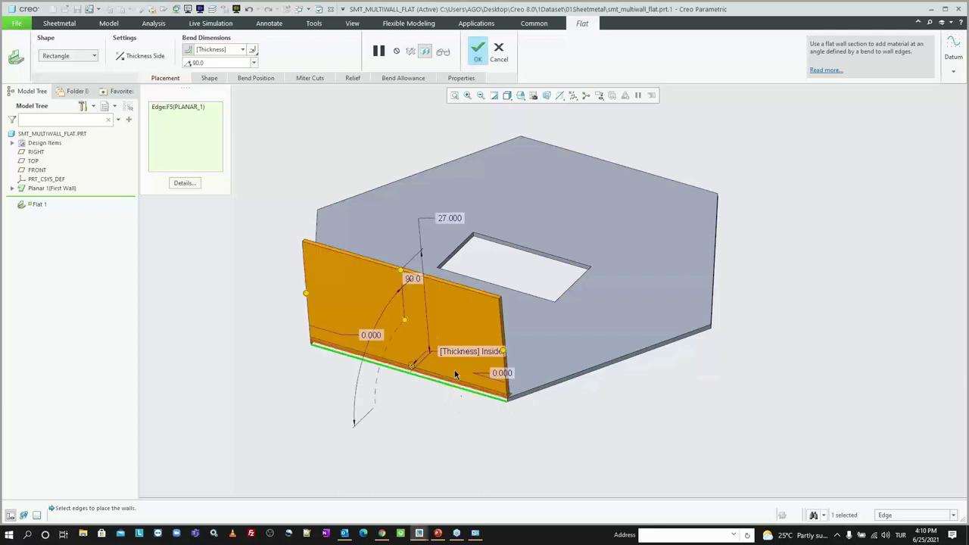
drag(400, 274, 406, 312)
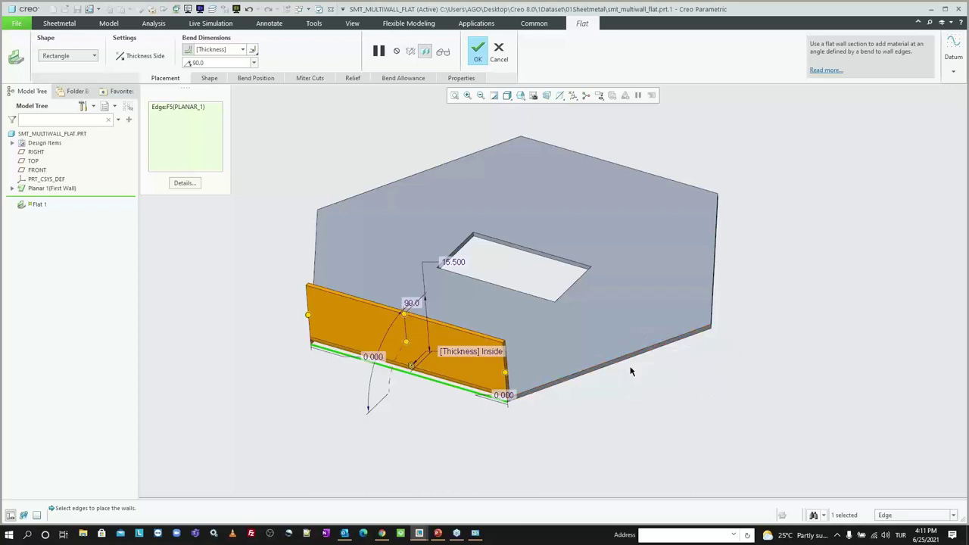
ctrl+click(634, 365)
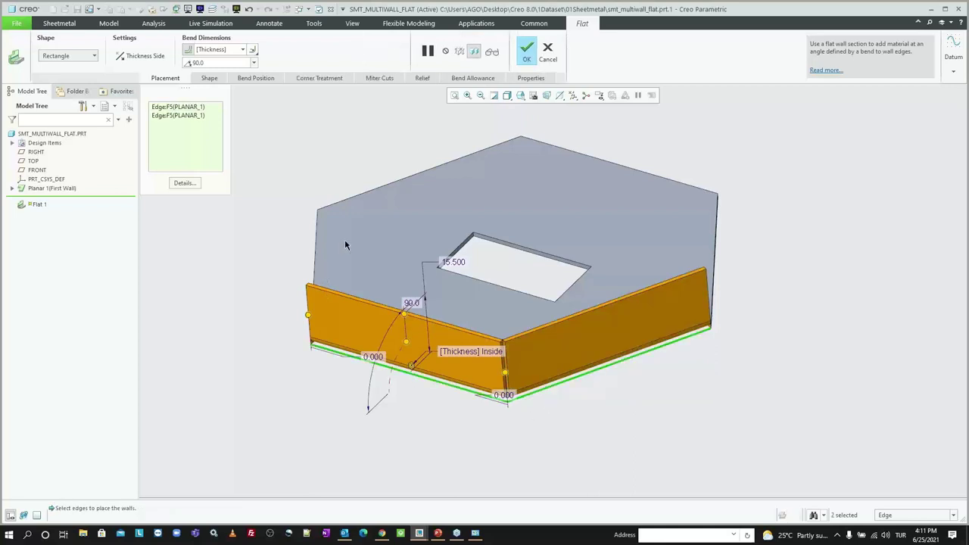
ctrl+click(317, 265)
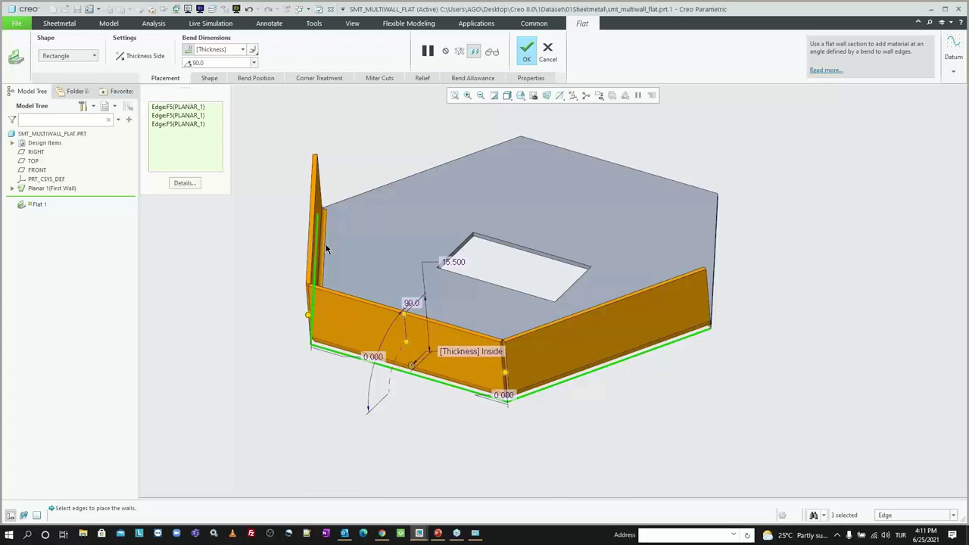
Add walls on the cutout's left and back edges, shorten all walls to 11.500, and finish
ctrl+click(504, 294)
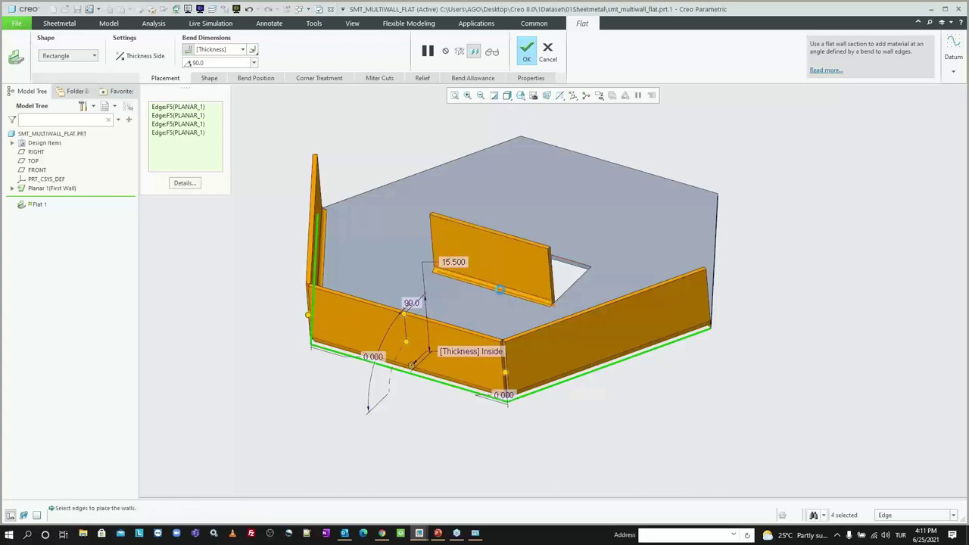
ctrl+click(500, 289)
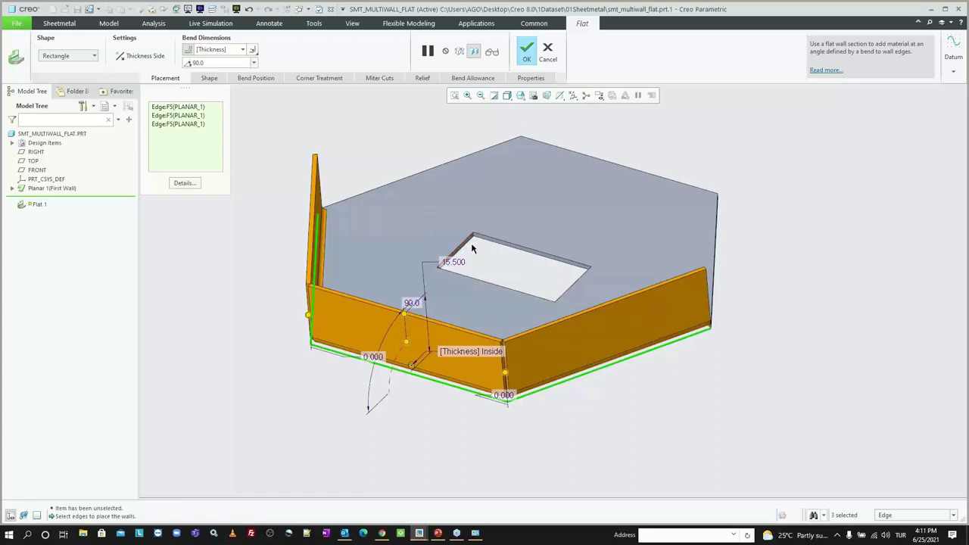
ctrl+click(469, 247)
ctrl+click(504, 251)
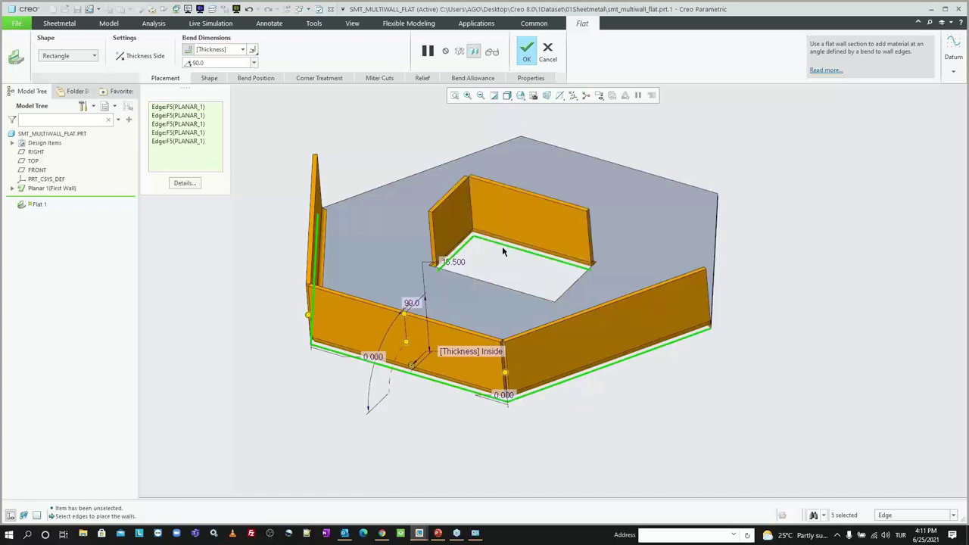
mouse_move(406, 316)
mouse_down()
mouse_move(408, 350)
mouse_move(411, 340)
mouse_up()
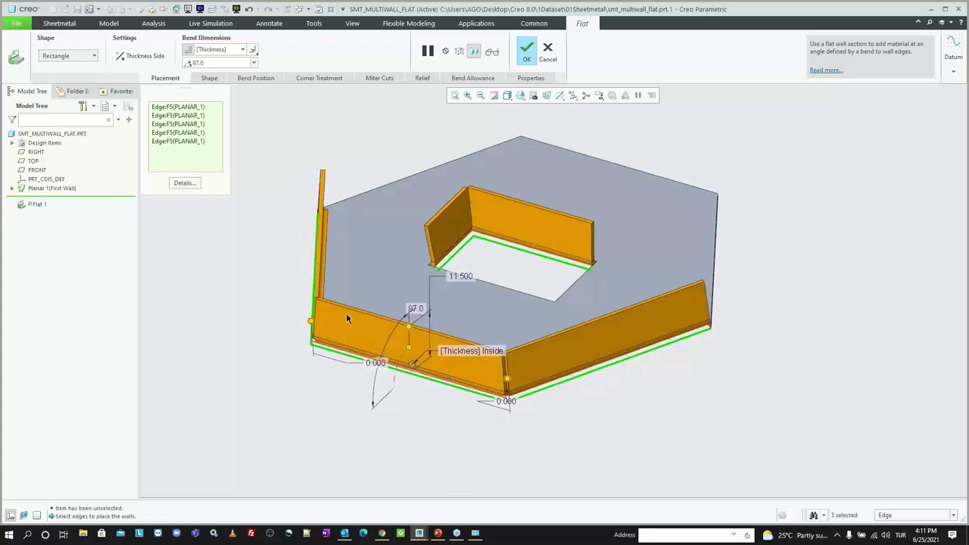
middle_click(382, 131)
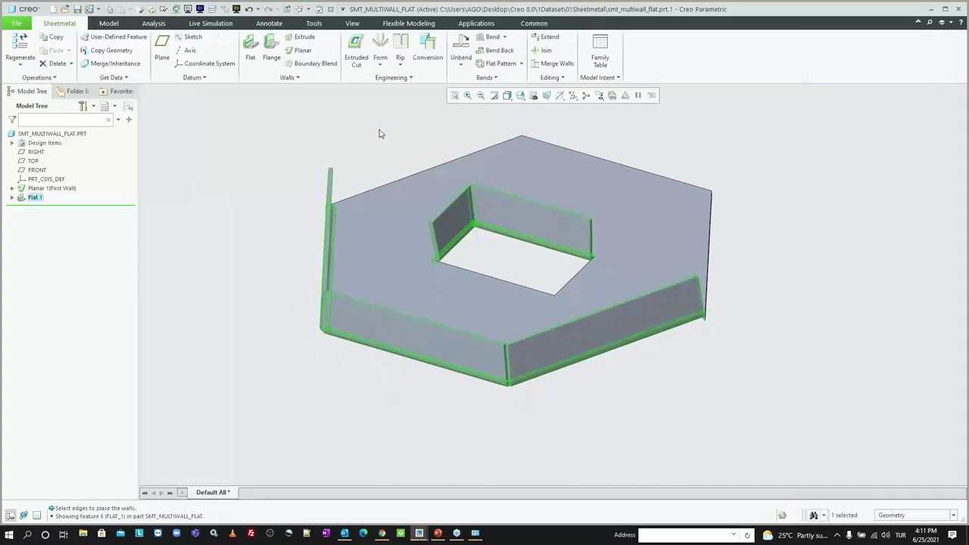
Reopen Flat 1 for editing and view the model from below
click(34, 197)
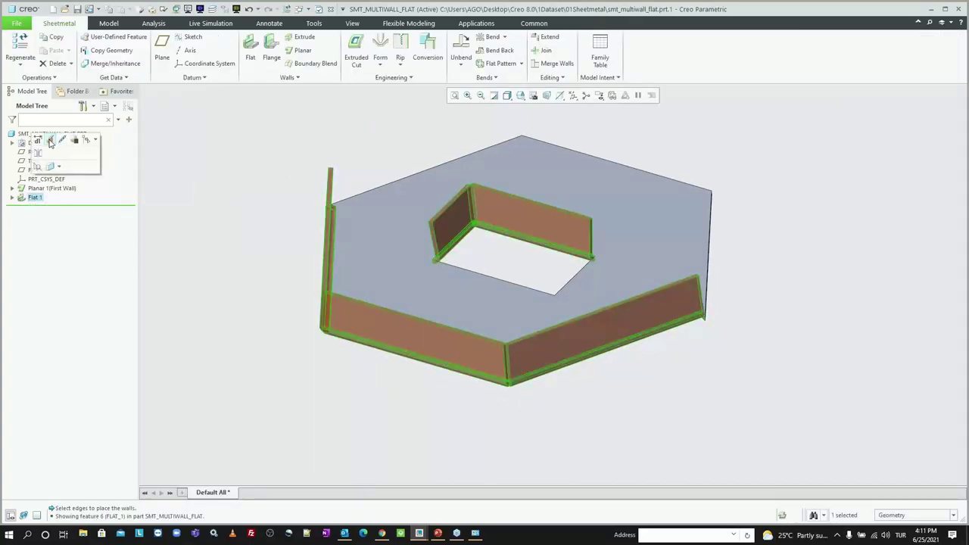
click(50, 143)
scroll(530, 349, up, 2)
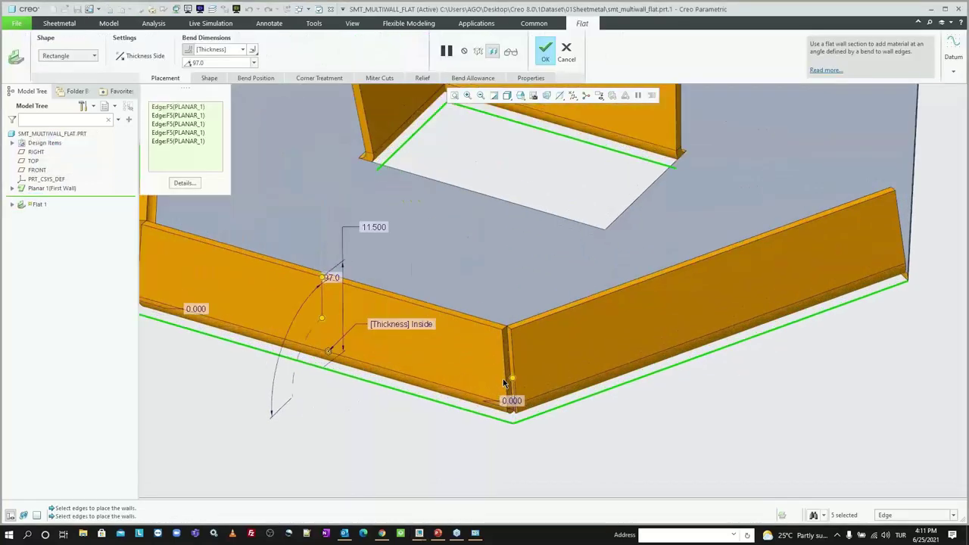
scroll(530, 349, up, 2)
mouse_move(530, 350)
middle_down()
mouse_move(525, 314)
mouse_move(437, 224)
middle_up()
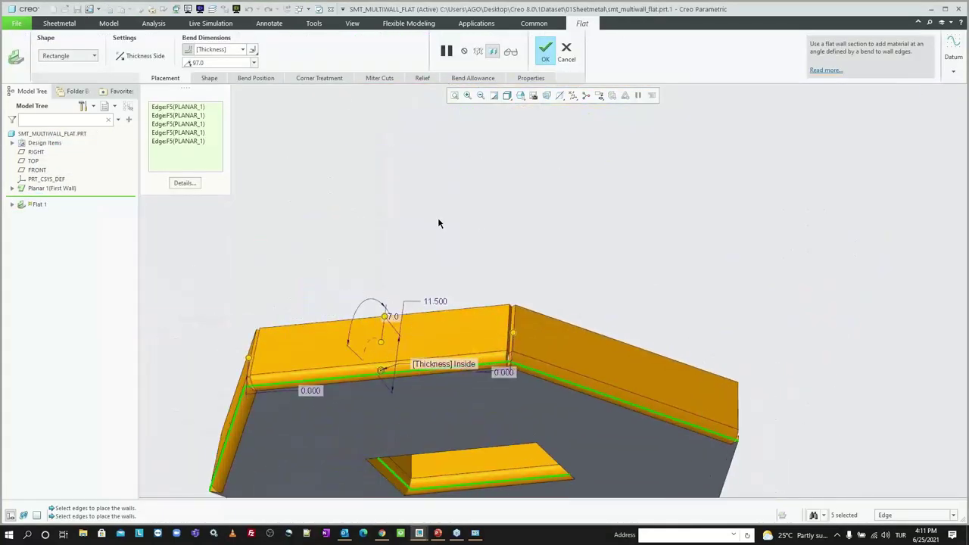
Set Corners 1–3 to the Blind corner treatment, after briefly trying Overlap
click(319, 78)
drag(309, 123, 339, 162)
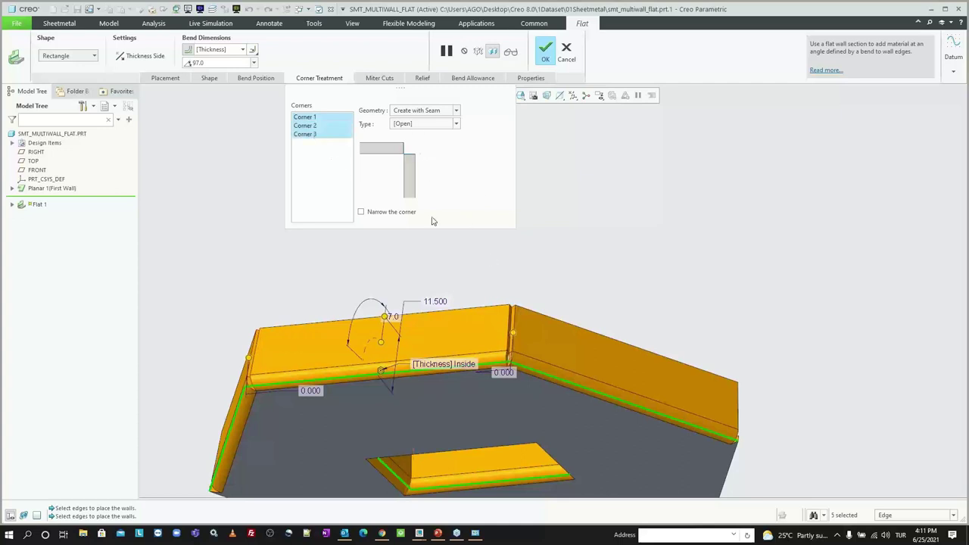
scroll(451, 383, up, 1)
scroll(451, 382, up, 1)
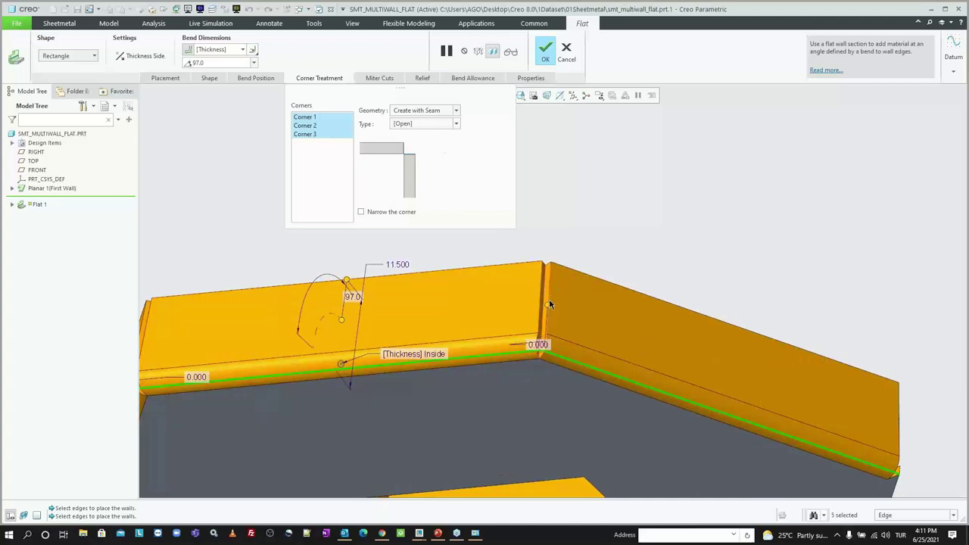
scroll(549, 303, up, 1)
click(412, 124)
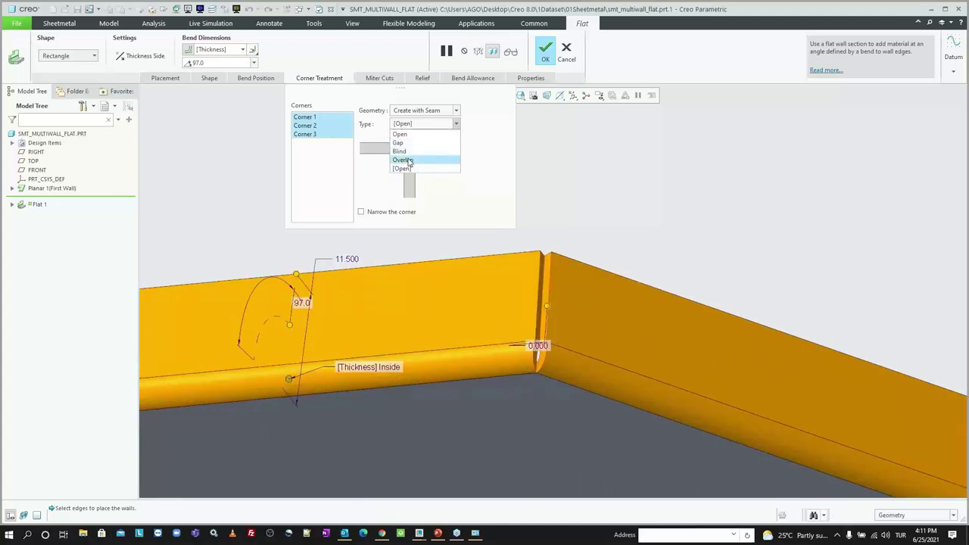
click(401, 157)
scroll(514, 279, up, 1)
click(421, 125)
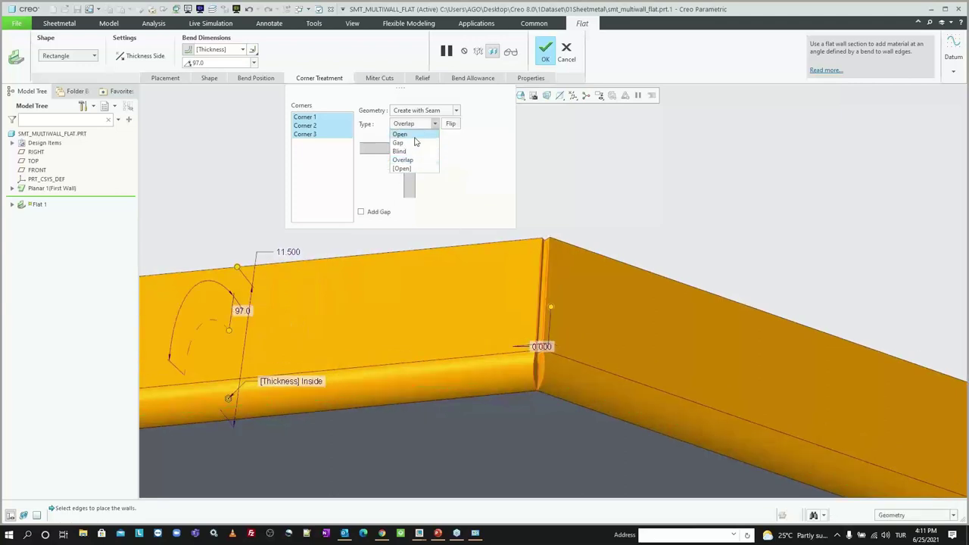
click(415, 156)
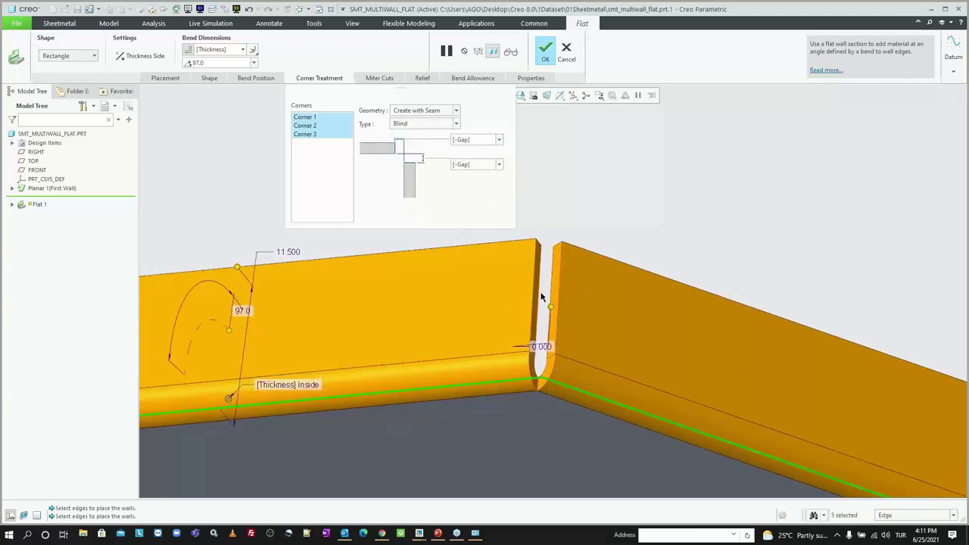
Complete the Flat 1 redefinition and refit the model in view
click(545, 50)
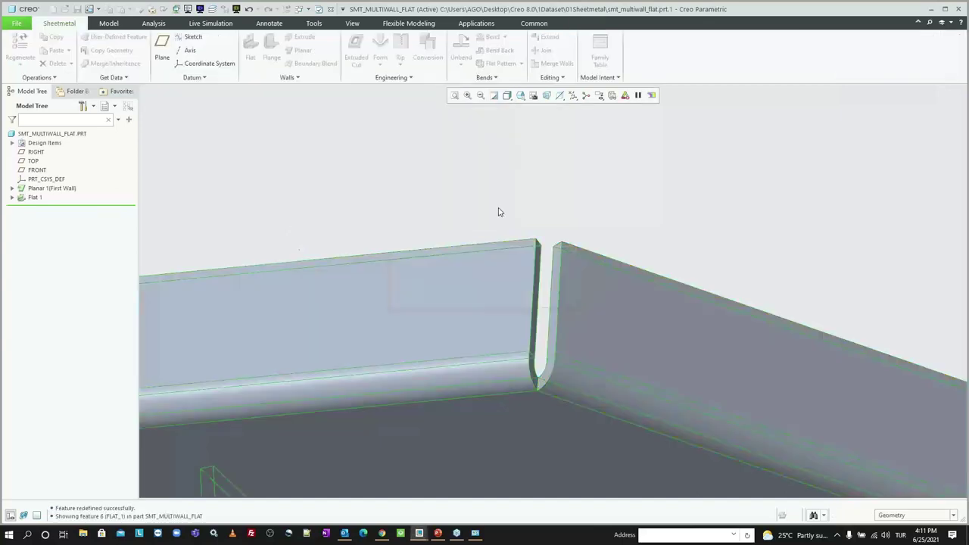
key(ctrl+d)
mouse_move(456, 222)
middle_down()
mouse_move(444, 271)
mouse_move(461, 205)
mouse_move(450, 203)
middle_up()
click(452, 134)
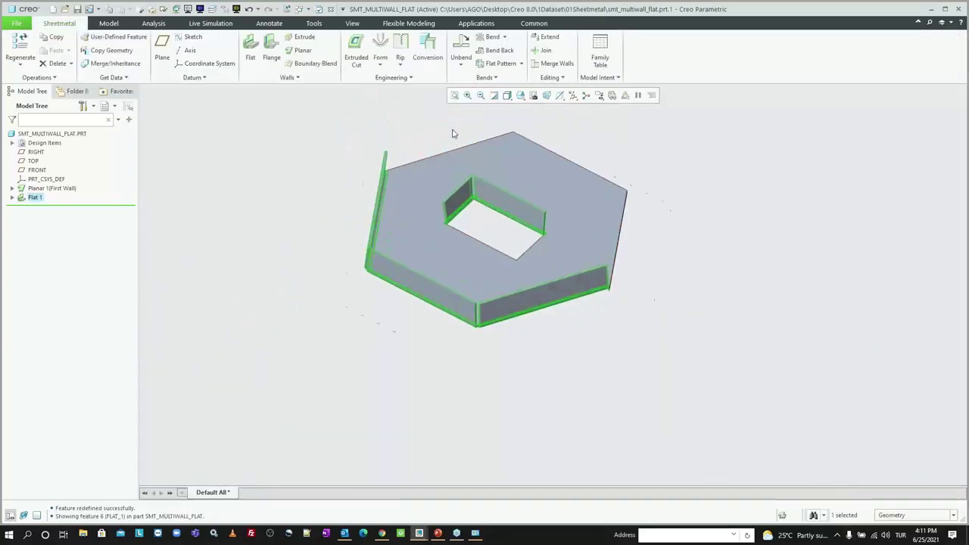
Open smt_miter_cuts.prt and orbit it to an oblique top view
key(ctrl+o)
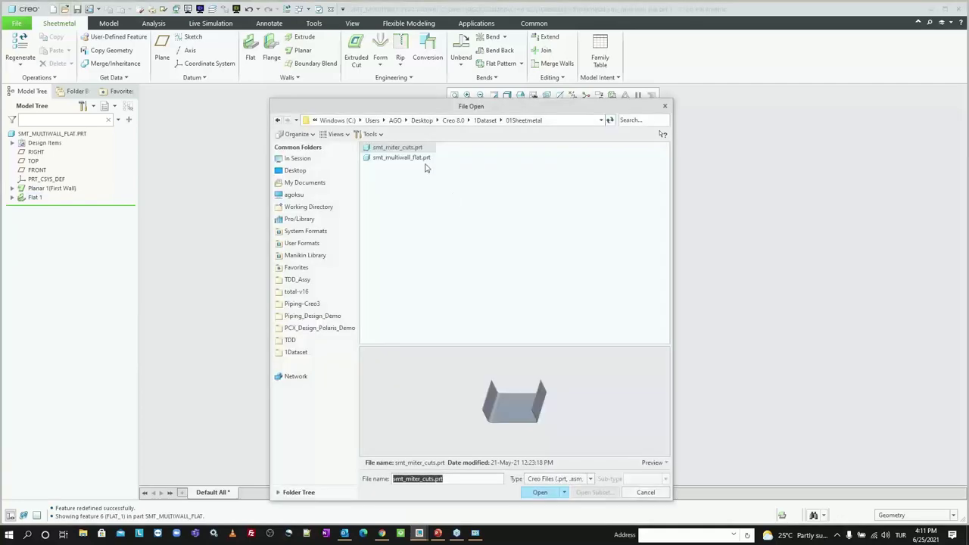
double_click(422, 148)
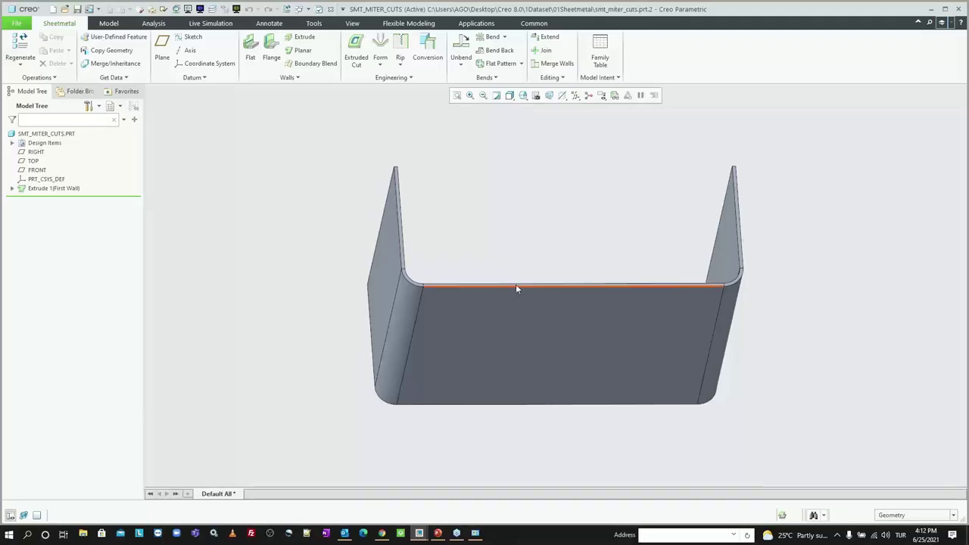
mouse_move(516, 287)
middle_down()
mouse_move(469, 305)
mouse_move(462, 322)
mouse_move(504, 257)
mouse_move(430, 303)
middle_up()
Start a flat wall on the U part's left, bottom and right edges, miter cuts left off
click(251, 46)
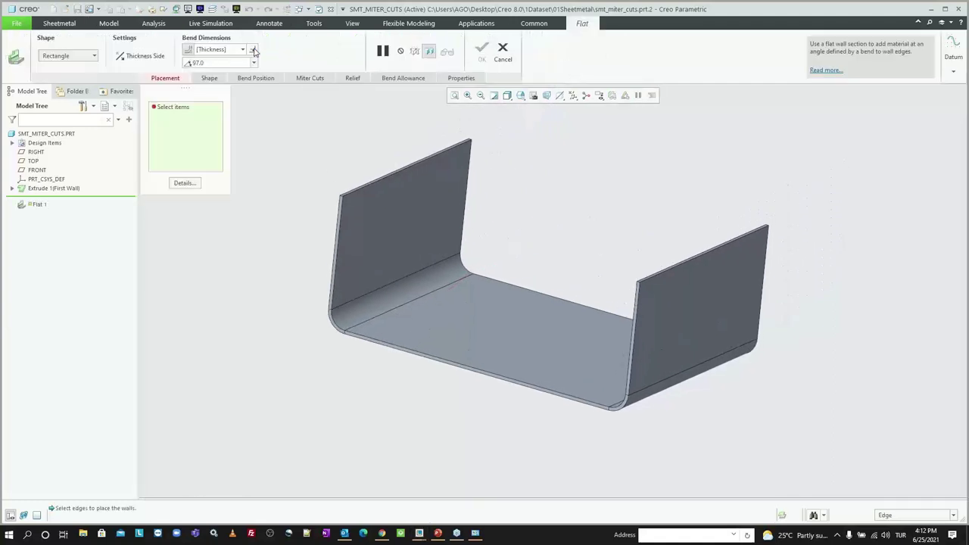
click(334, 245)
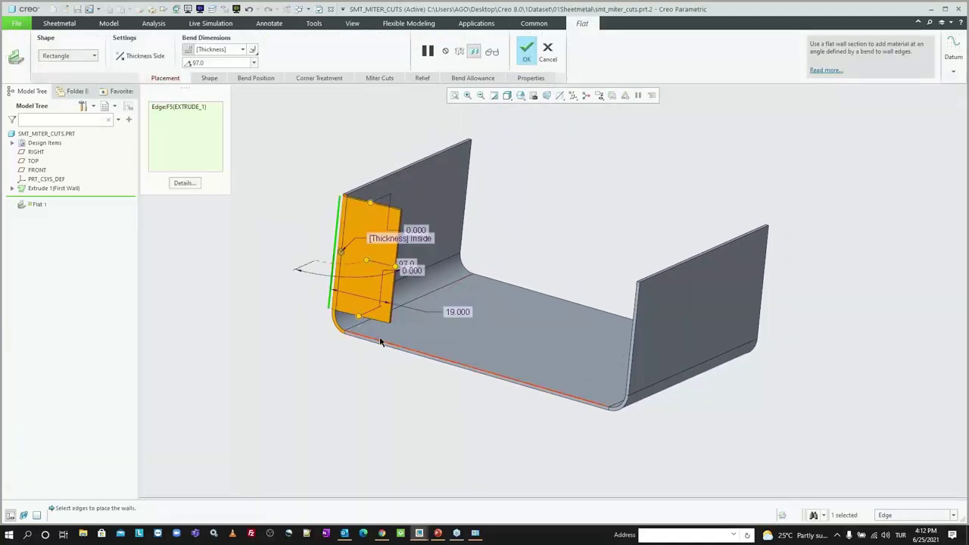
ctrl+click(421, 356)
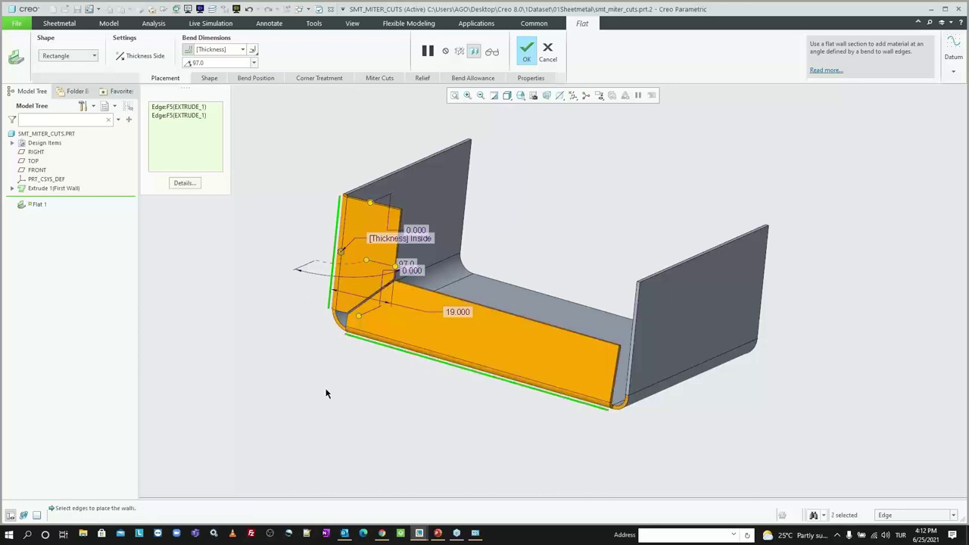
click(318, 78)
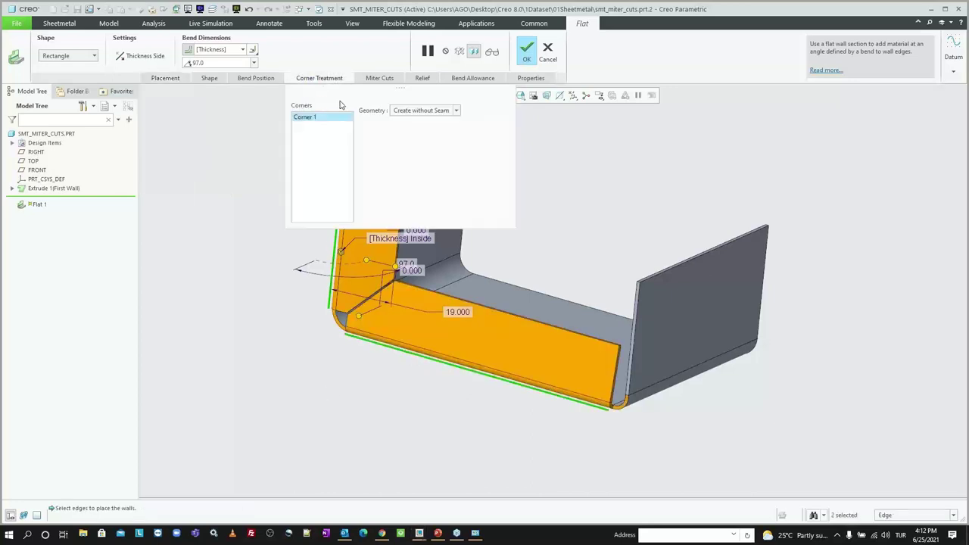
click(379, 78)
click(381, 106)
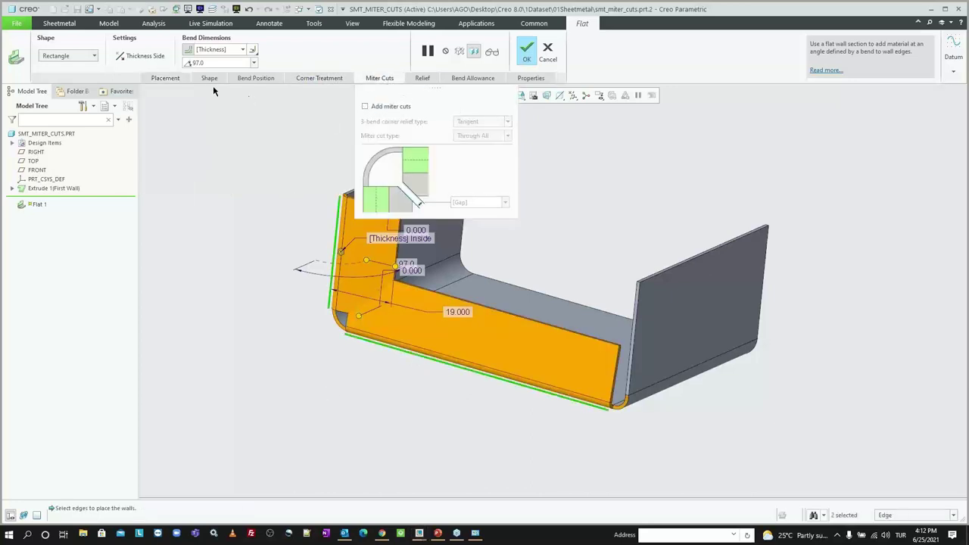
click(165, 78)
ctrl+click(632, 358)
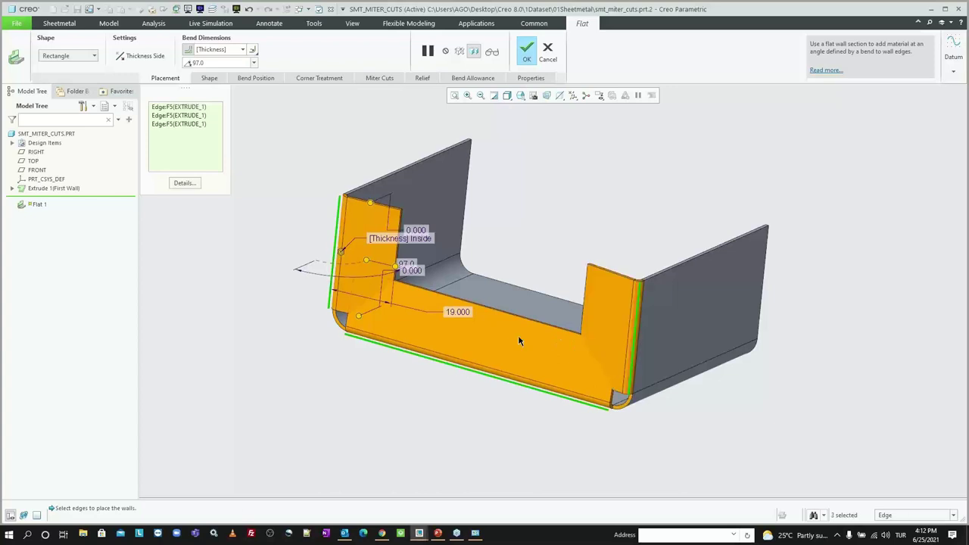
Change the wall bend angle from 97.0 to 90.0
double_click(218, 62)
text(90)
key(Return)
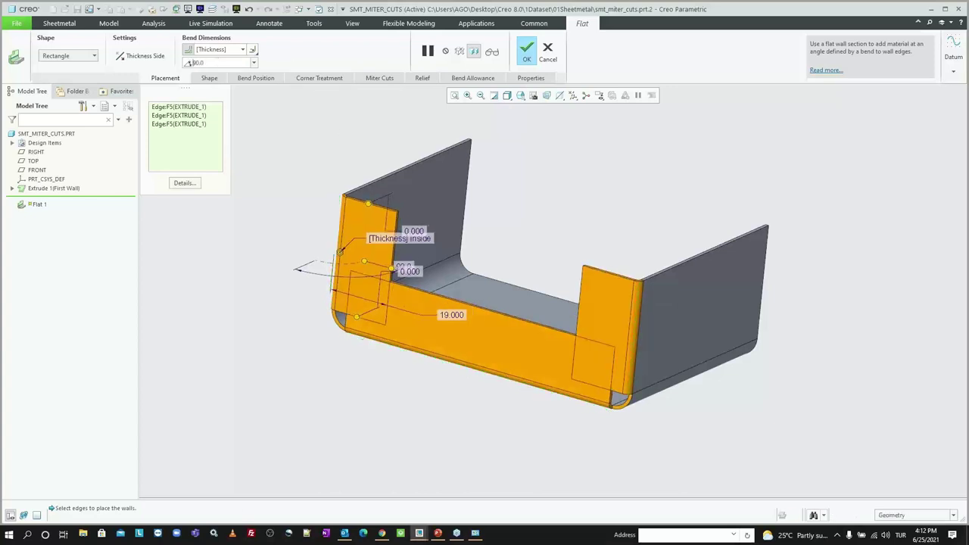
scroll(395, 281, down, 2)
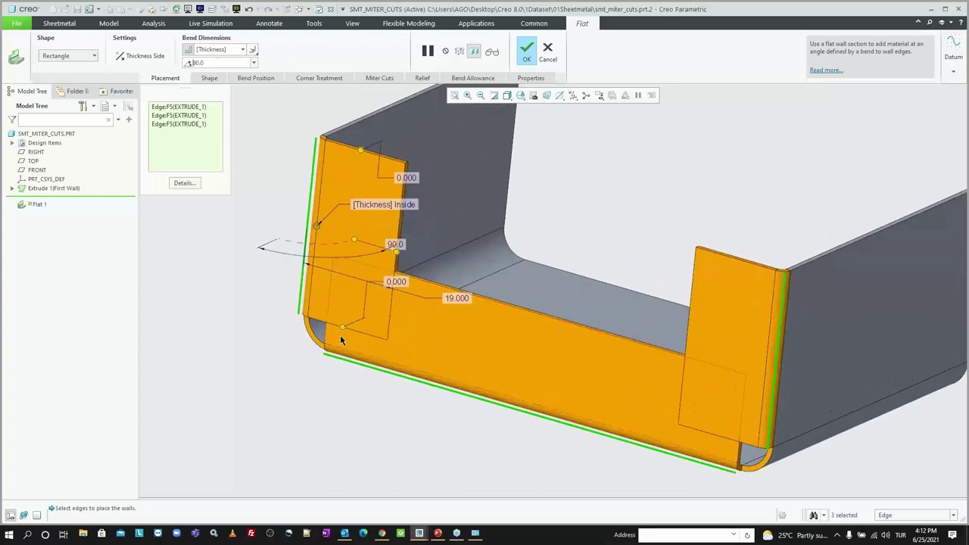
scroll(378, 296, up, 1)
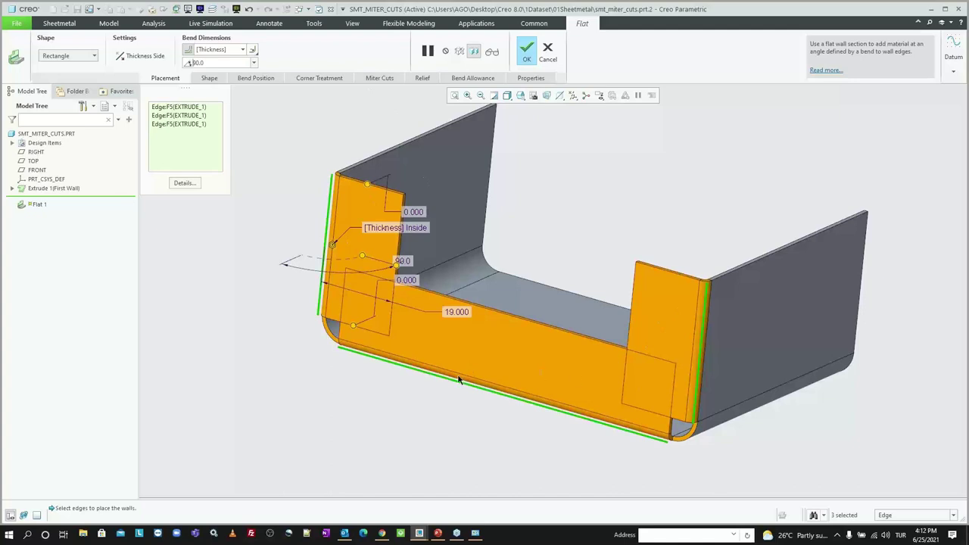
Turn on miter cuts for the flat wall
scroll(489, 230, up, 1)
click(378, 79)
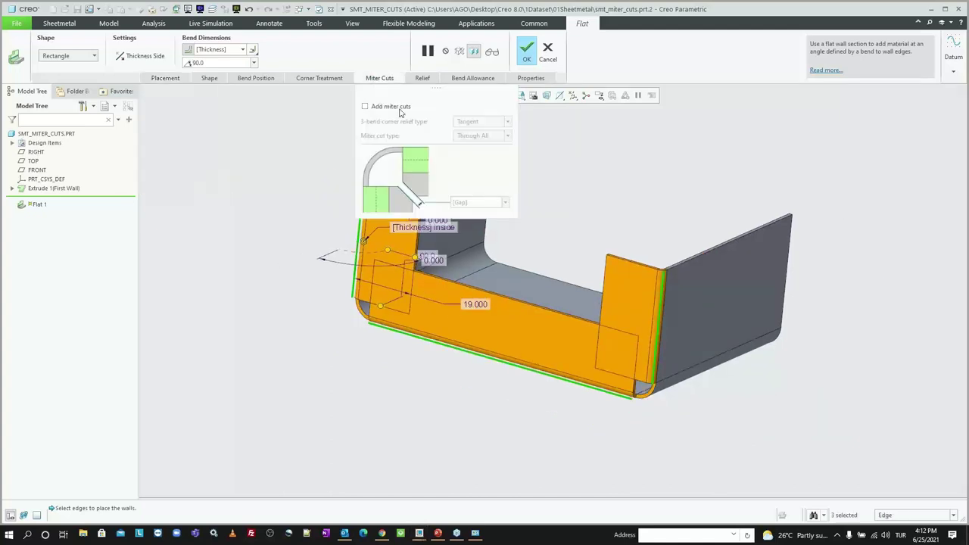
click(365, 105)
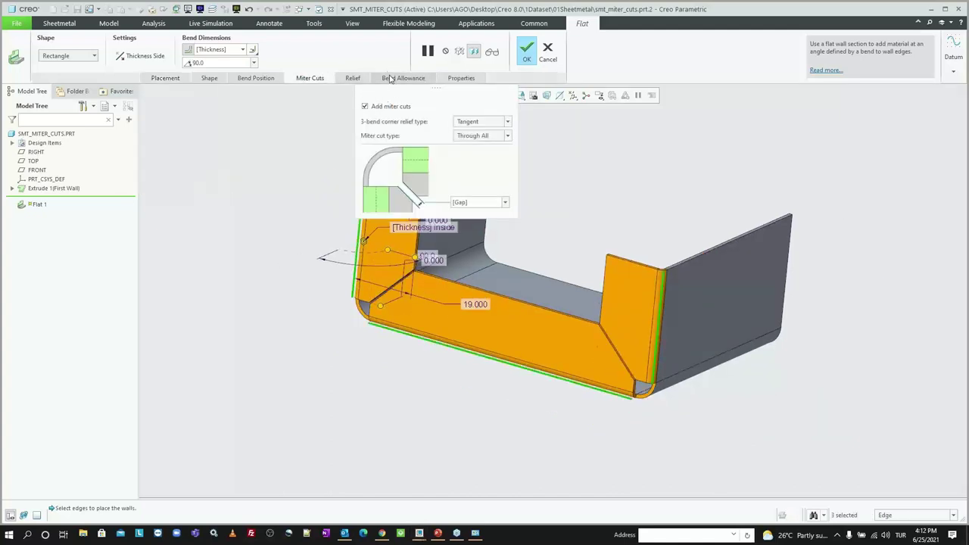
scroll(626, 354, down, 2)
middle_drag(626, 354, 655, 314)
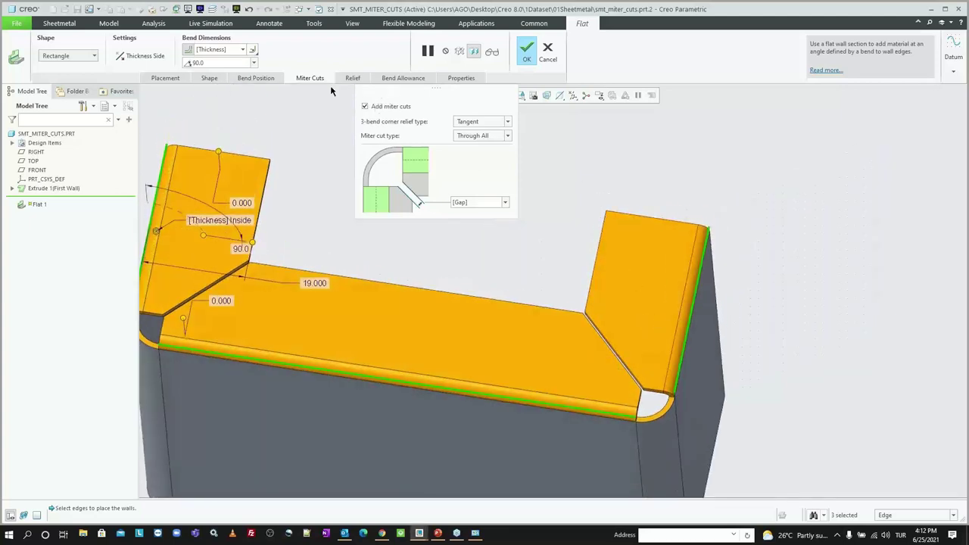
Set the corner relief to Rip, after briefly trying Open
click(471, 123)
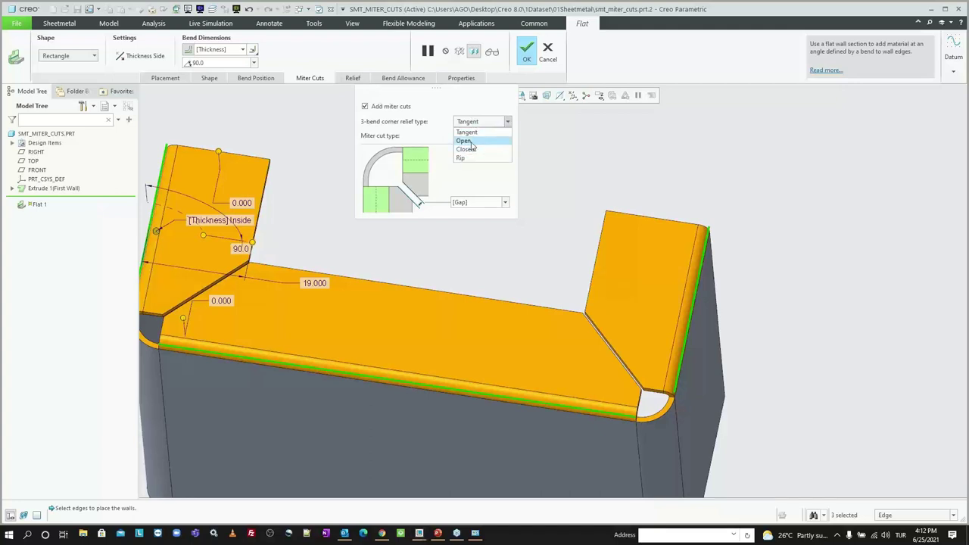
click(471, 146)
scroll(651, 405, up, 3)
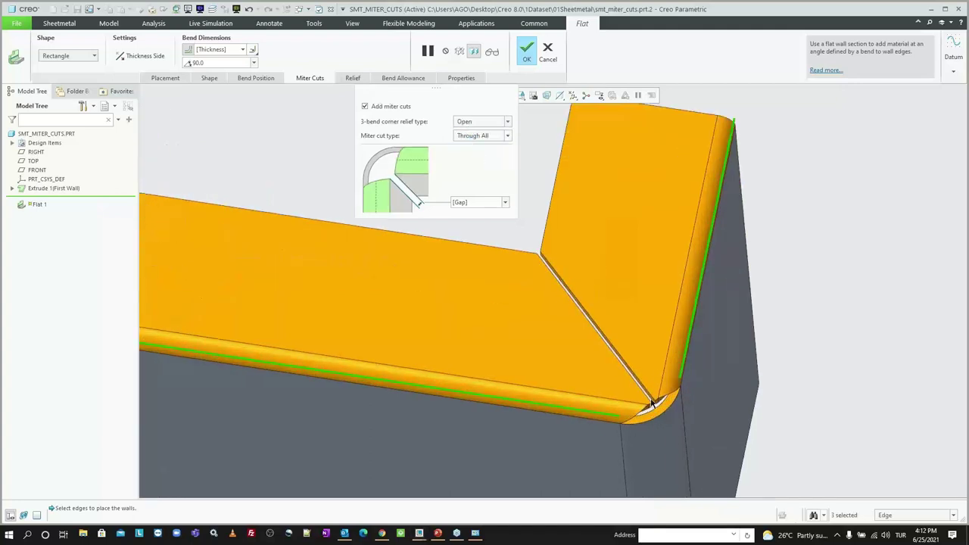
click(480, 122)
click(481, 157)
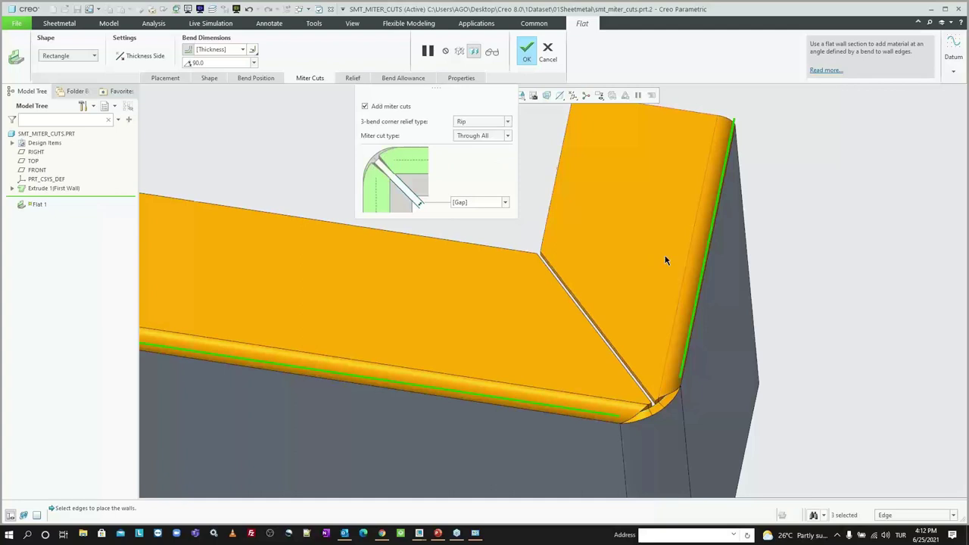
middle_drag(664, 259, 660, 258)
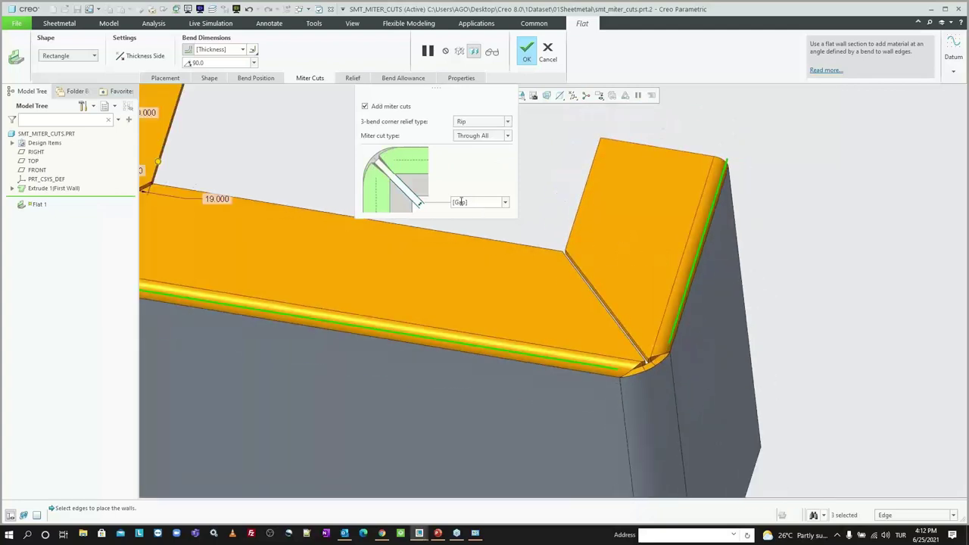
Set the miter cut gap to 3.000
click(471, 199)
text(3)
key(Return)
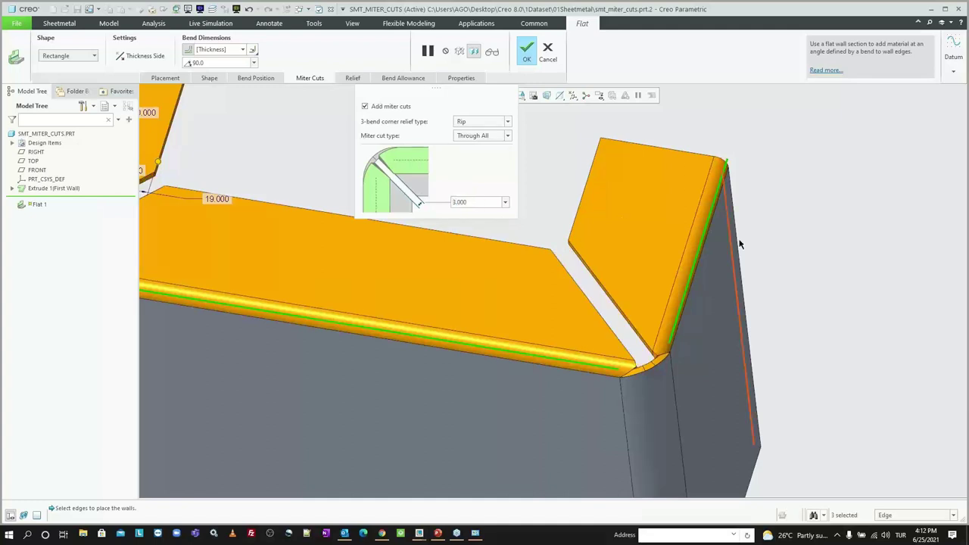
middle_drag(740, 238, 718, 246)
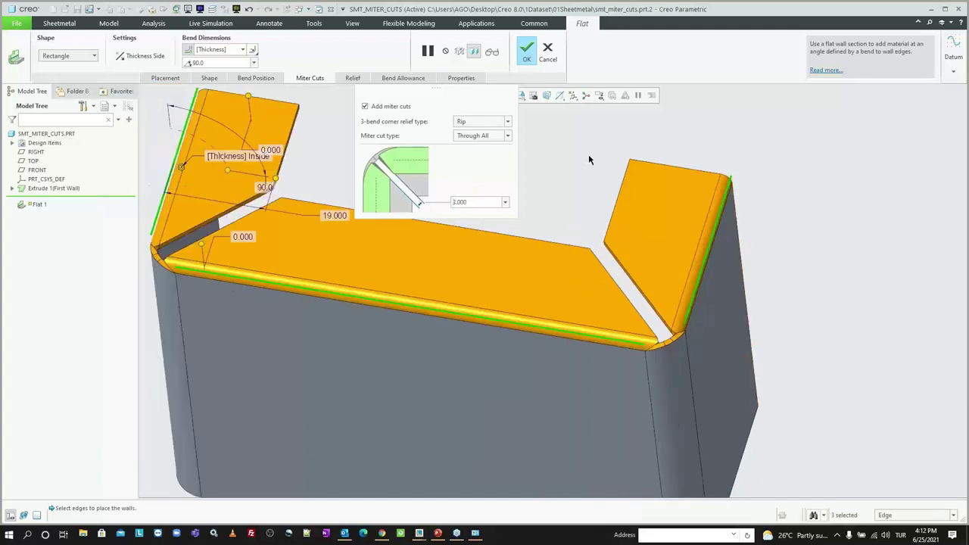
Finish the mitered flat wall and close the smt_miter_cuts window
middle_click(560, 159)
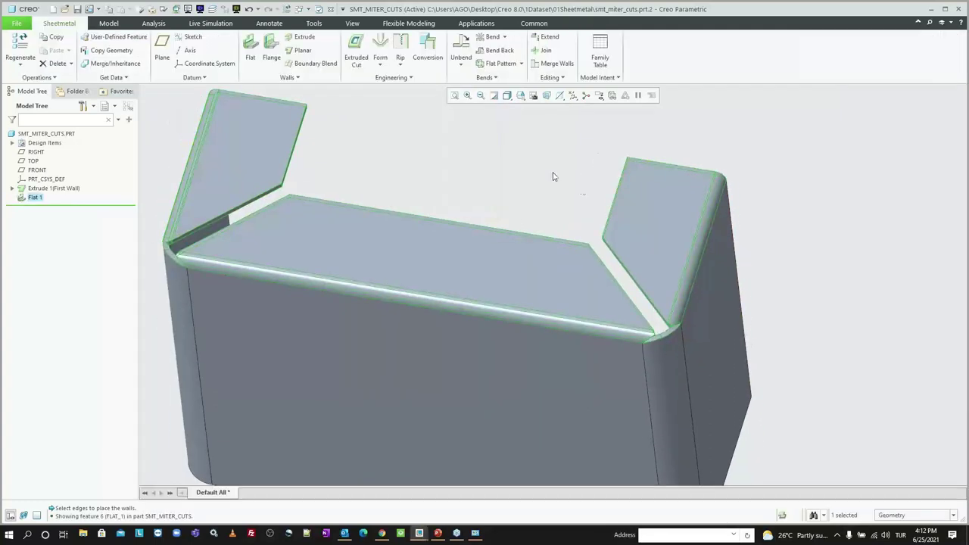
middle_drag(551, 172, 450, 193)
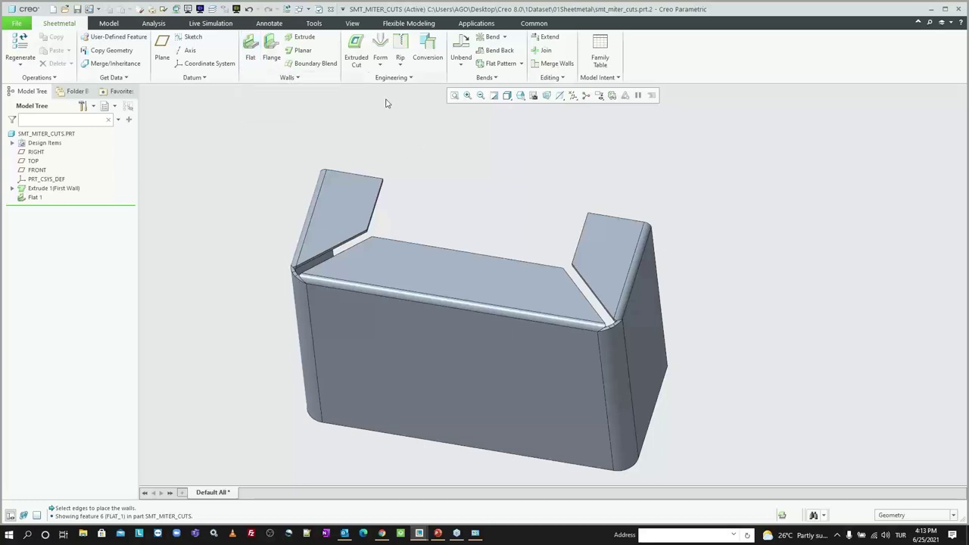
click(331, 9)
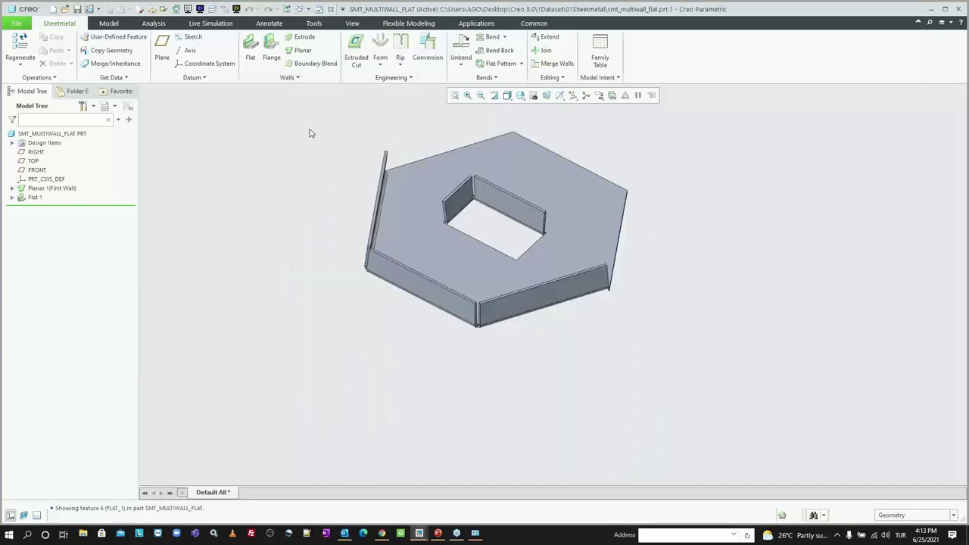
Open geodesic_curve.prt from the 1Dataset > 02GeodesicCurves folder
key(ctrl+o)
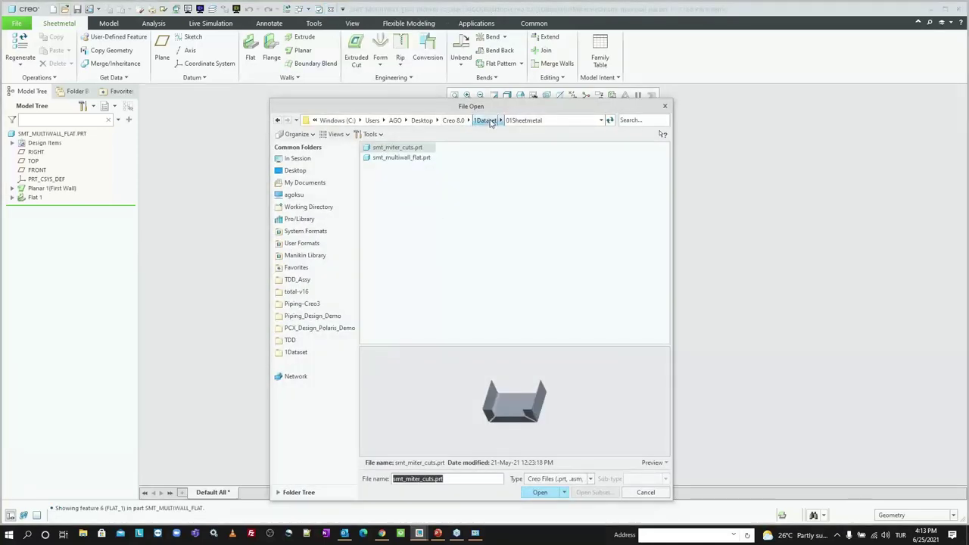
click(483, 120)
double_click(418, 168)
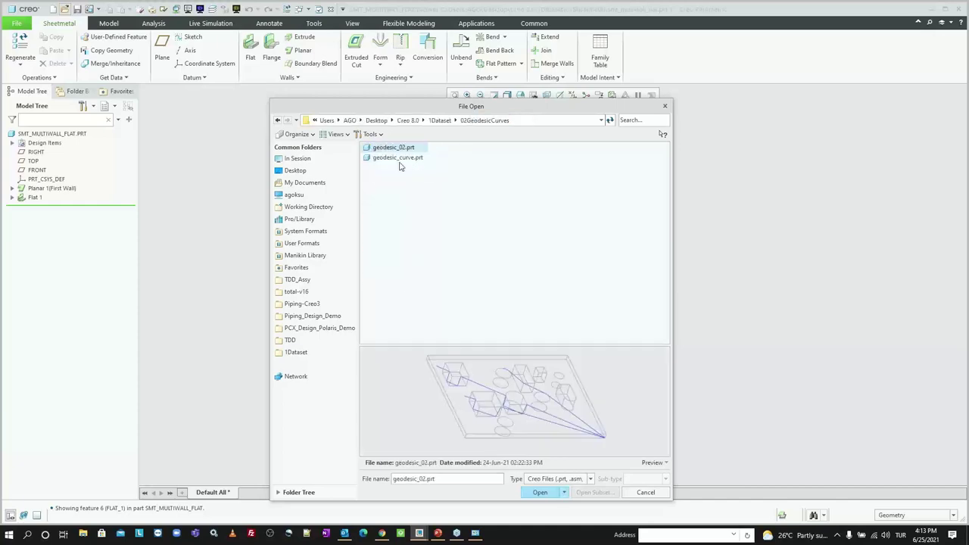
double_click(397, 158)
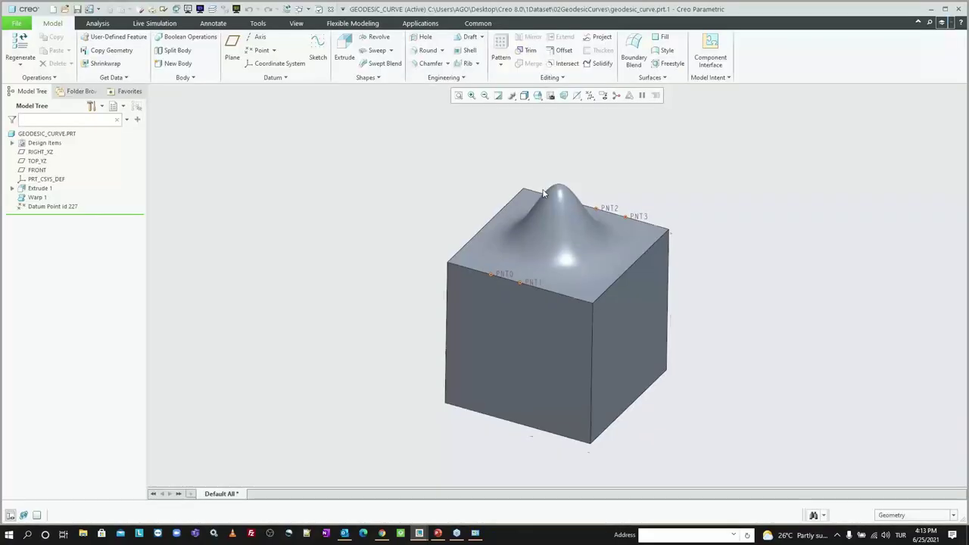
Create a curve through points from PNT1 to PNT2, placed on the warped top face
shift+middle_drag(573, 212, 486, 210)
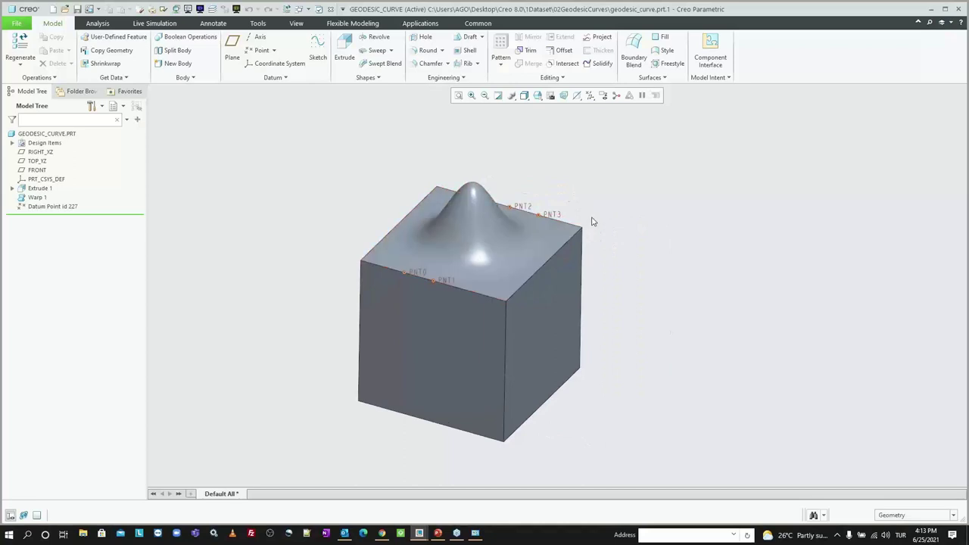
scroll(486, 200, down, 3)
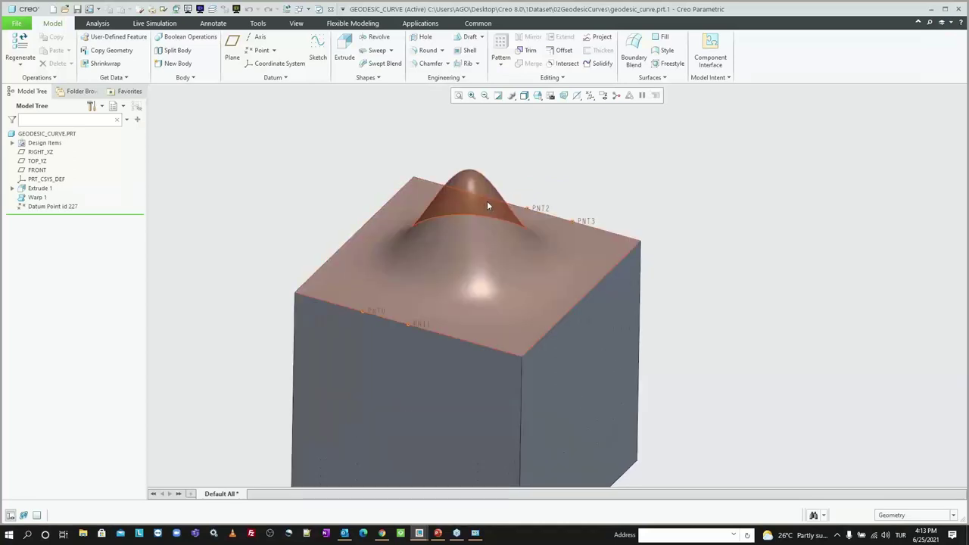
click(284, 78)
click(272, 92)
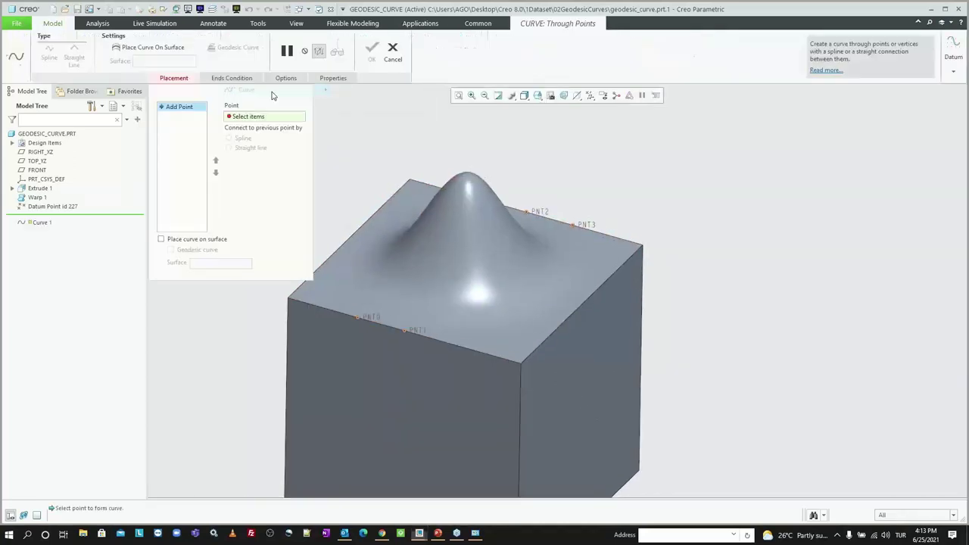
click(416, 330)
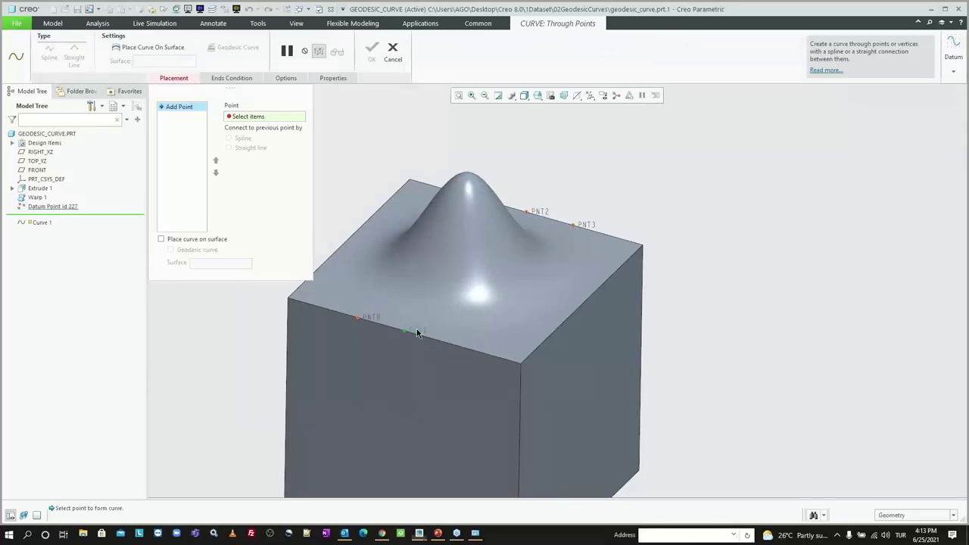
click(544, 214)
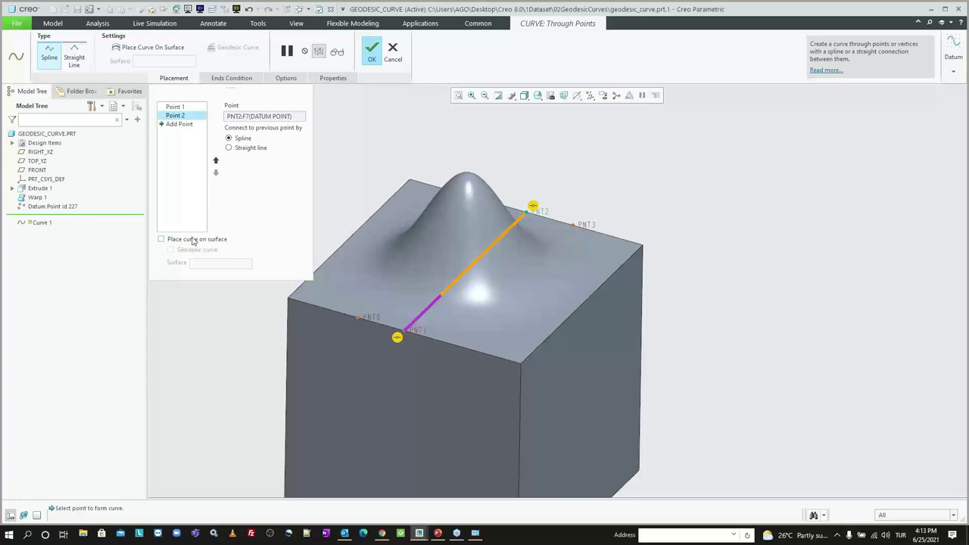
click(161, 239)
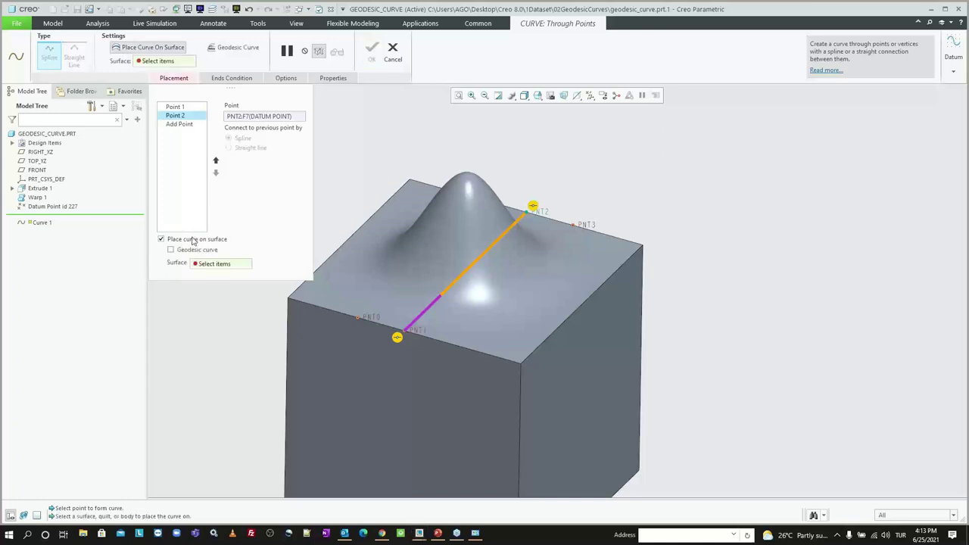
click(451, 225)
Make the PNT1–PNT2 curve geodesic and finish Curve 1
mouse_move(530, 205)
middle_down()
mouse_move(566, 207)
mouse_move(589, 226)
mouse_move(565, 209)
middle_up()
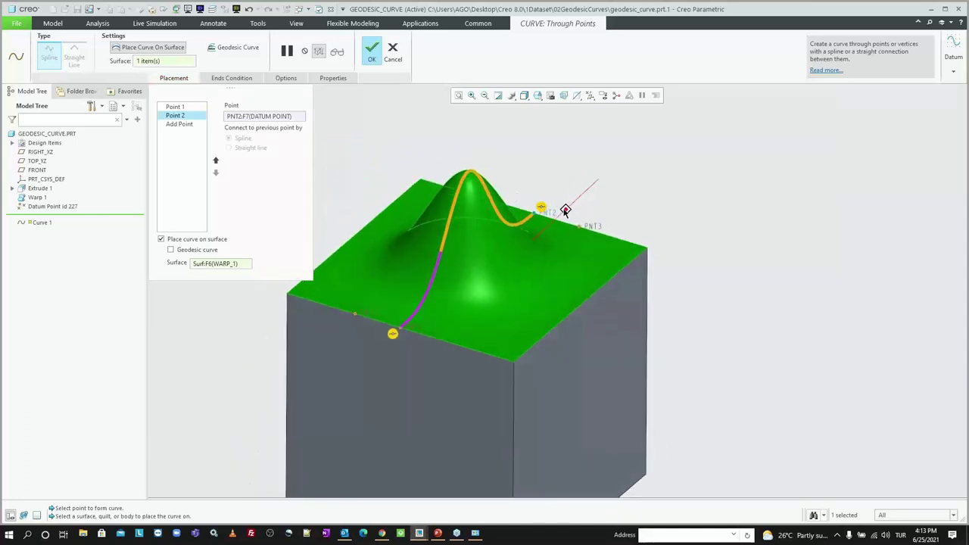
scroll(389, 193, down, 2)
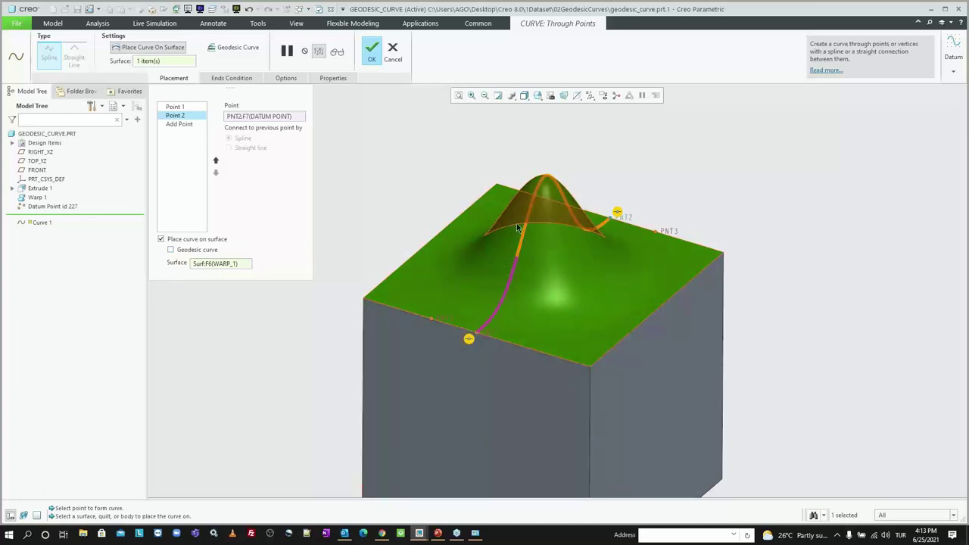
middle_drag(611, 223, 566, 283)
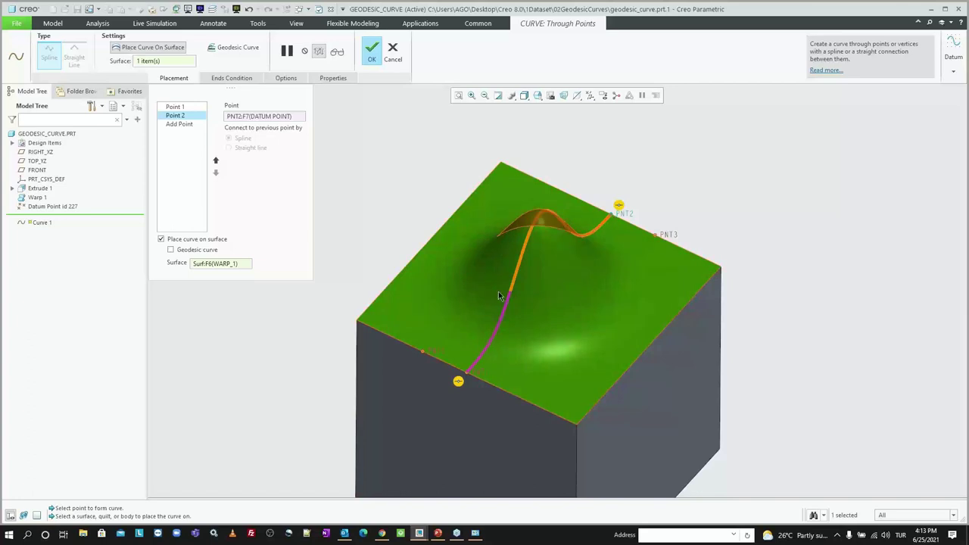
click(170, 250)
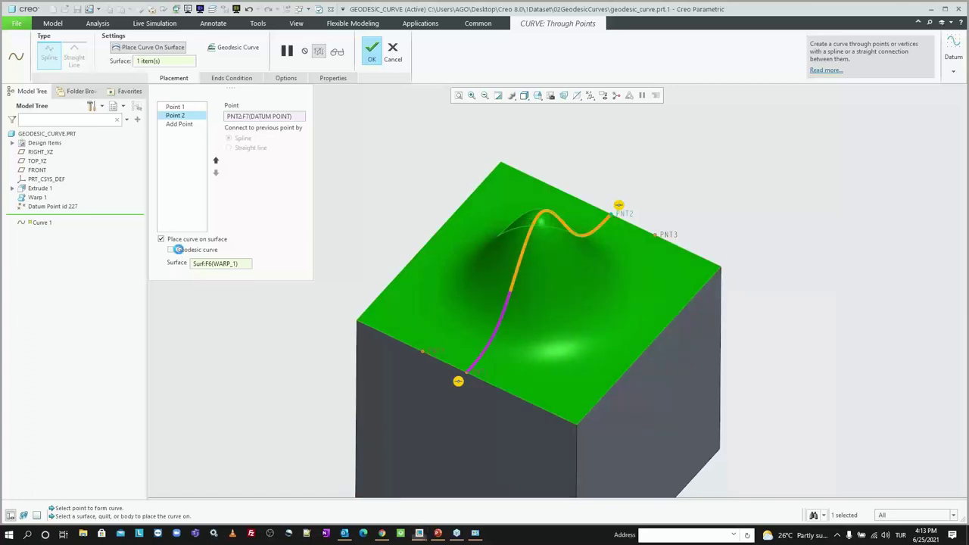
middle_drag(424, 295, 543, 234)
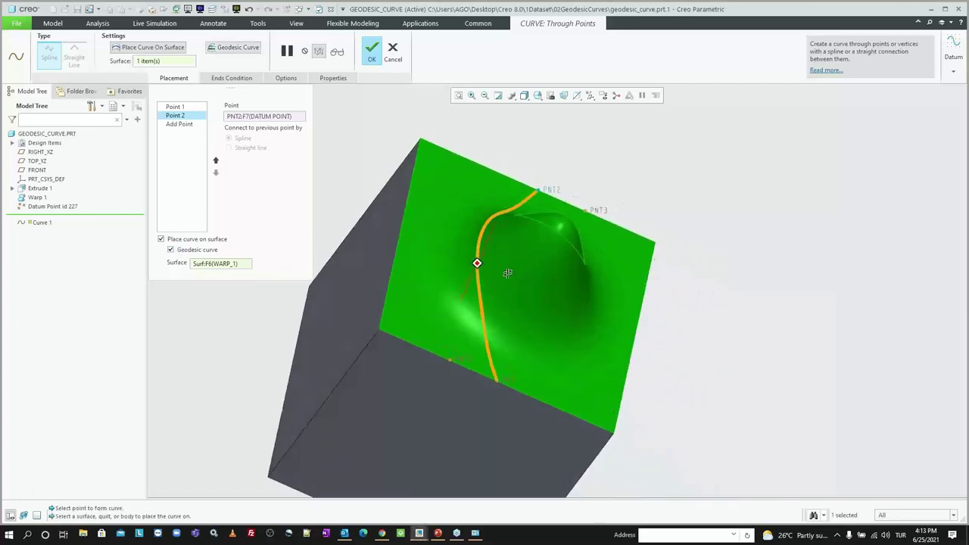
click(595, 148)
middle_click(573, 158)
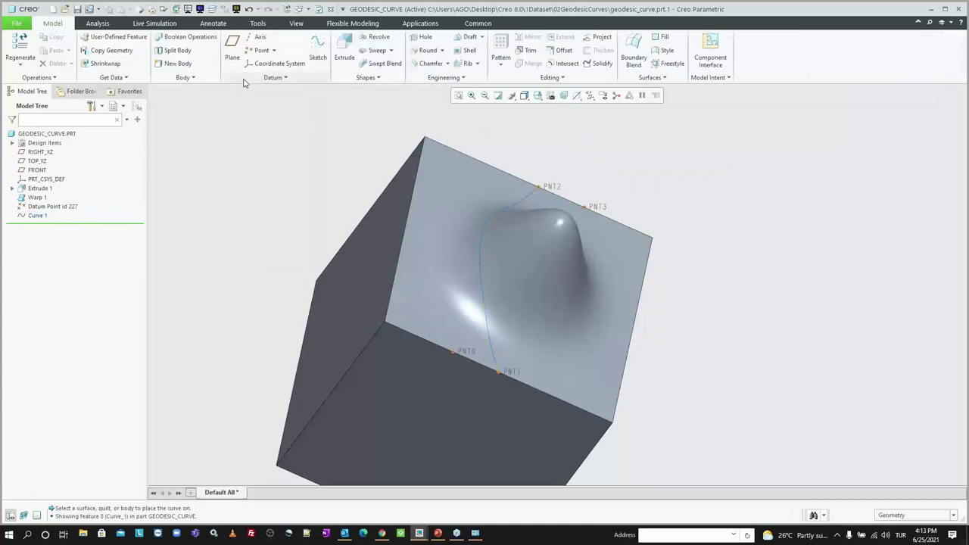
Create a second geodesic curve from PNT0 to PNT3 on the warped top face
click(274, 77)
click(256, 90)
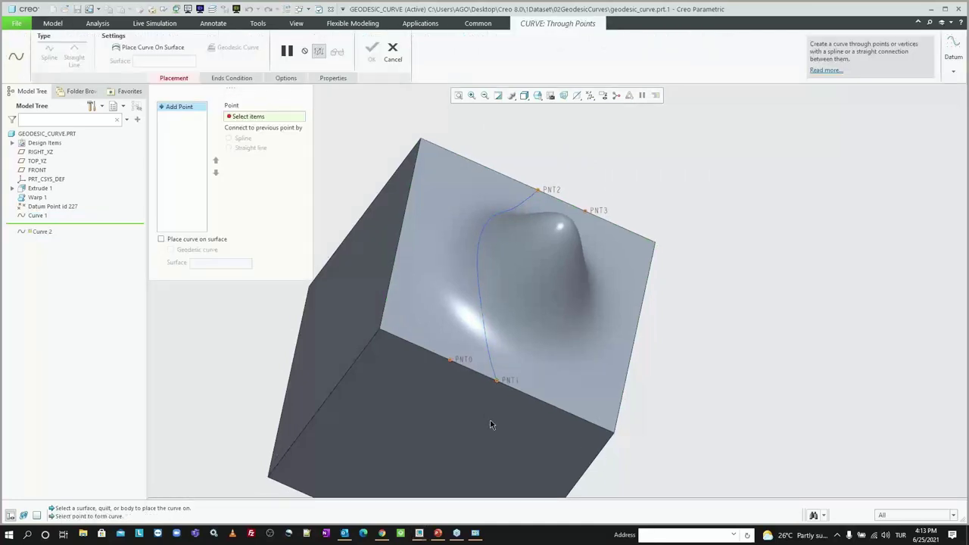
click(462, 361)
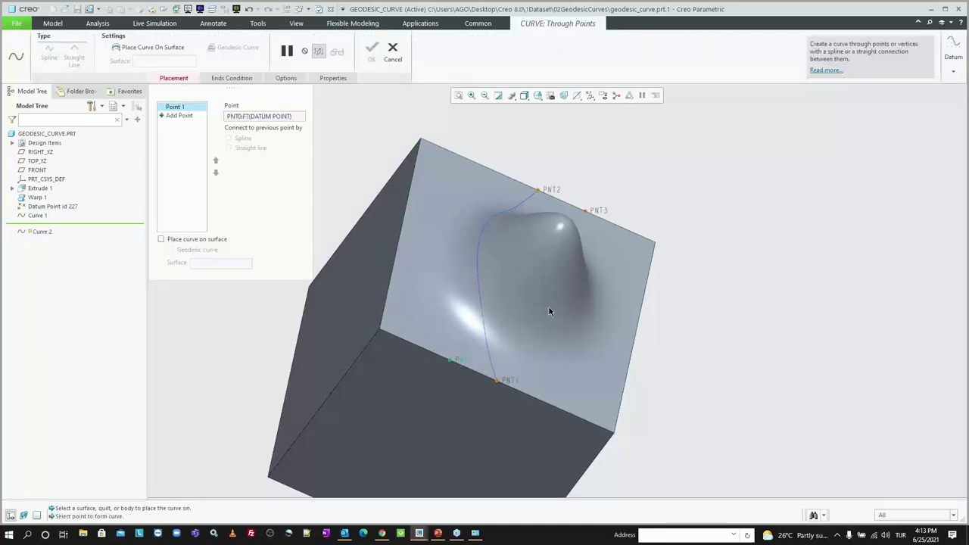
click(586, 220)
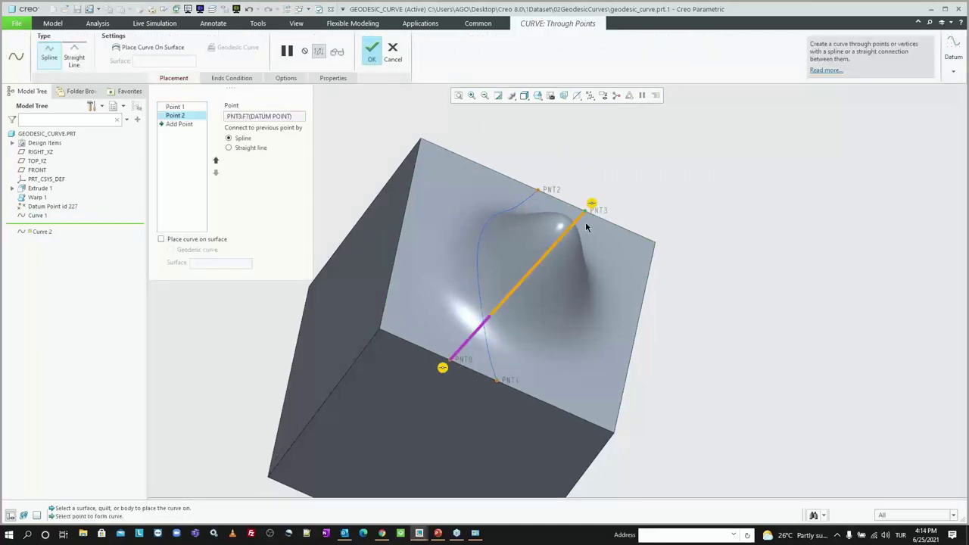
click(212, 241)
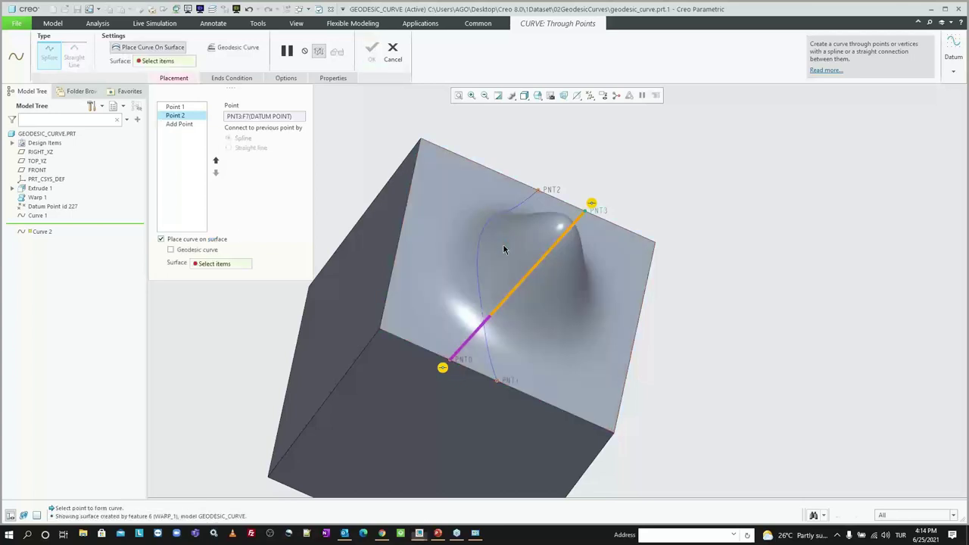
click(503, 249)
middle_drag(503, 249, 349, 284)
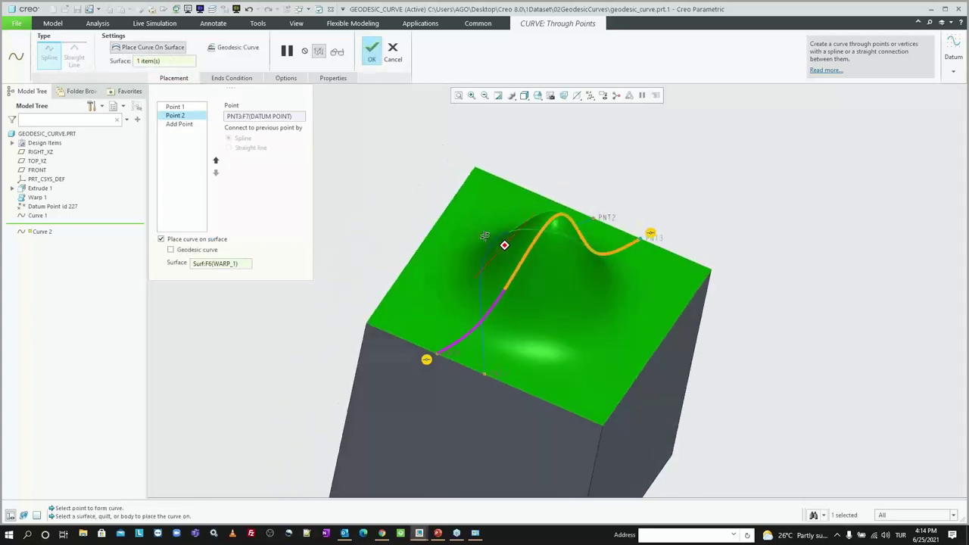
click(189, 251)
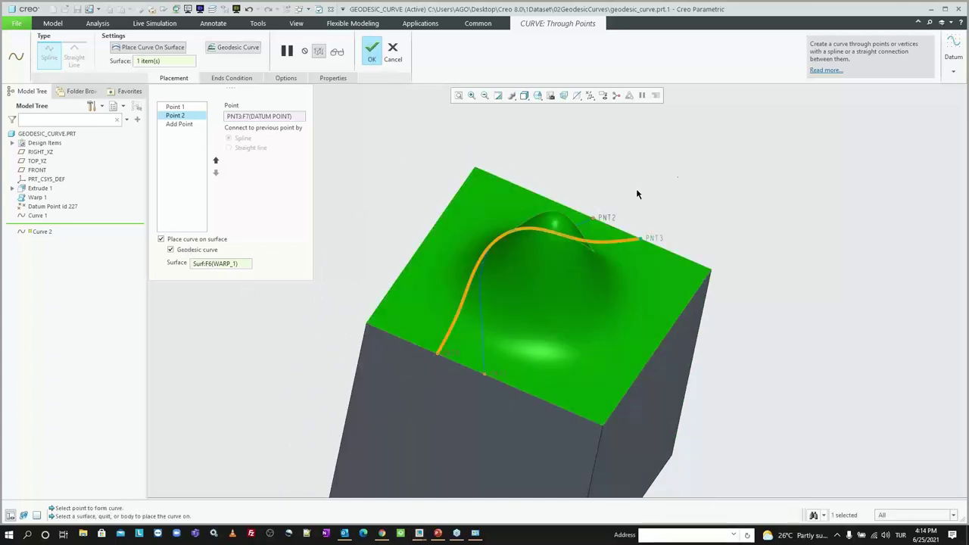
middle_click(679, 179)
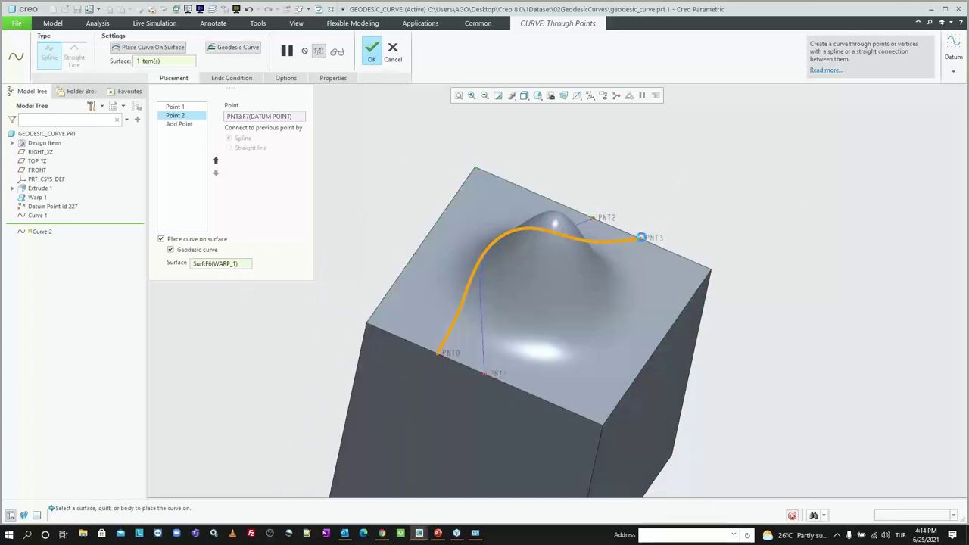
Show PNT3's 0.2 REL offset along its edge and regenerate the model
middle_drag(616, 280, 595, 281)
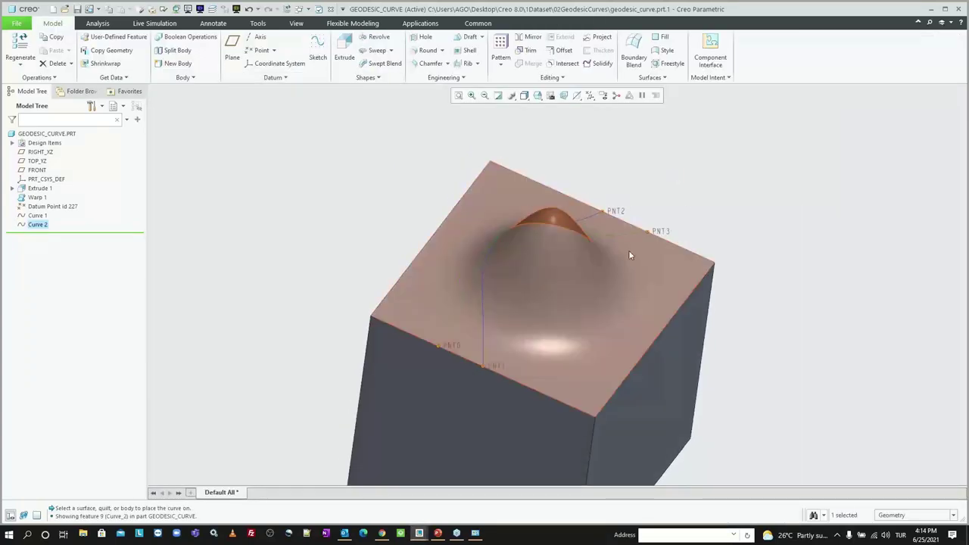
click(681, 215)
click(666, 233)
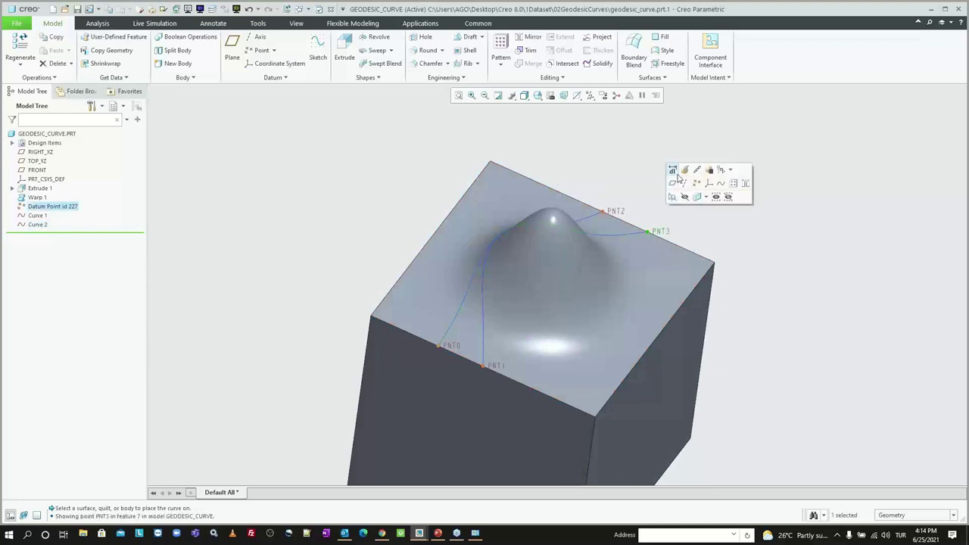
click(674, 173)
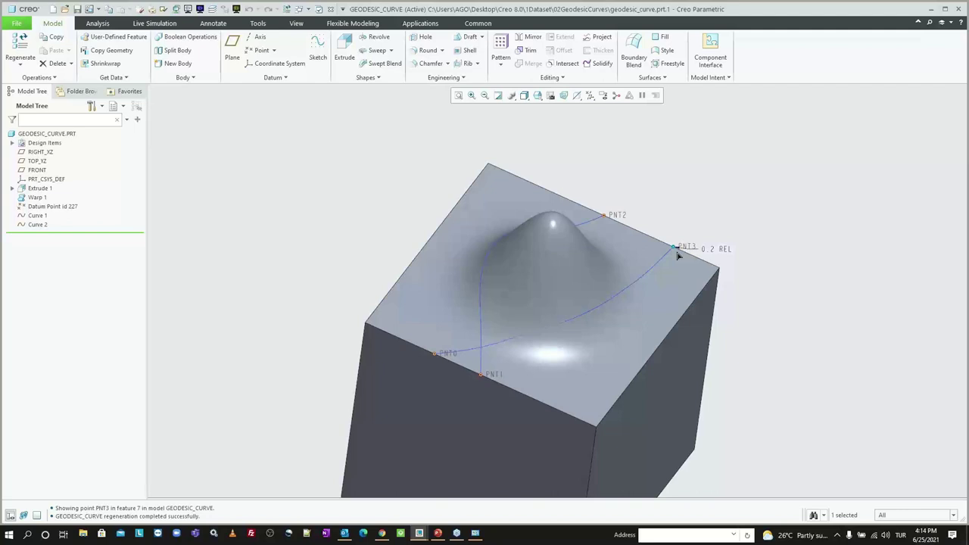
click(670, 181)
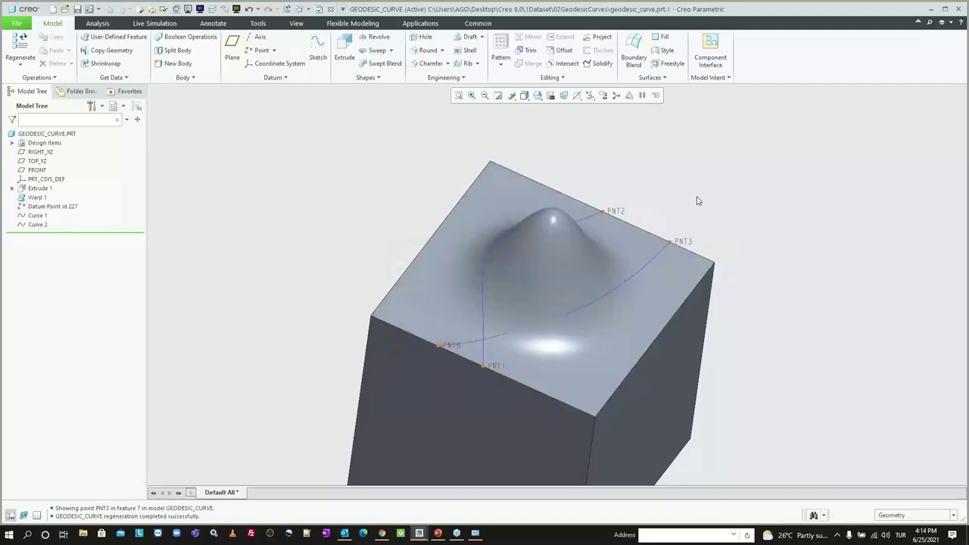
mouse_move(505, 353)
middle_down()
mouse_move(707, 245)
mouse_move(666, 222)
mouse_move(650, 242)
middle_up()
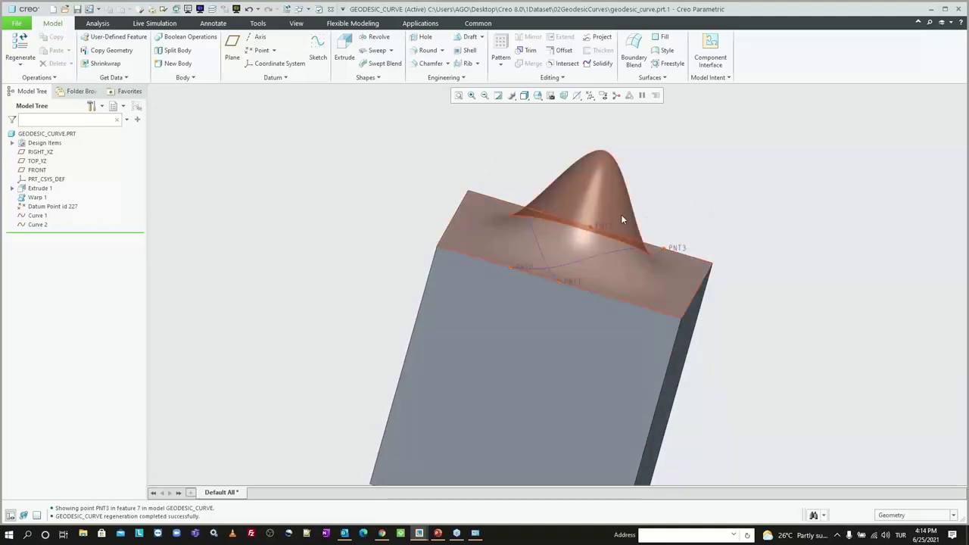
Open geodesic_02.prt from the 02GeodesicCurves folder
key(ctrl+o)
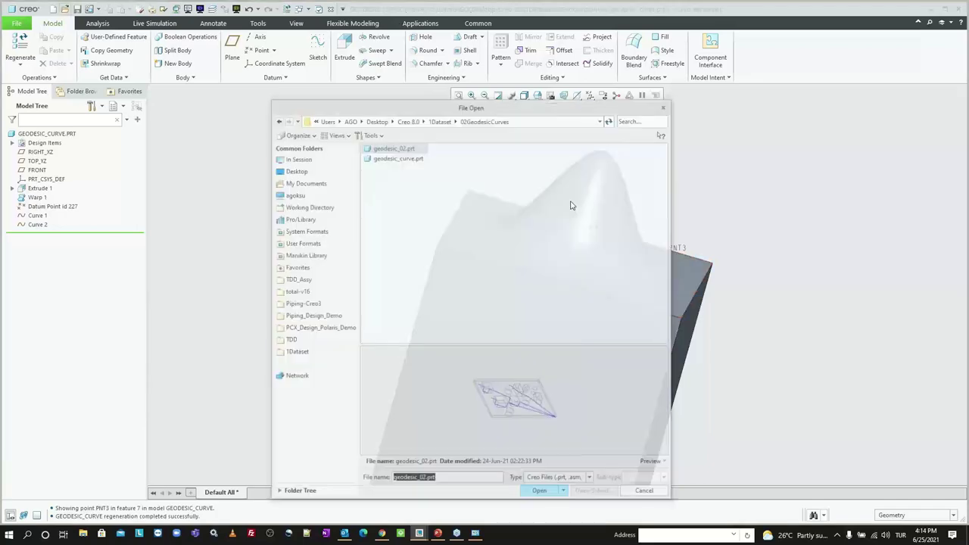
click(407, 148)
double_click(407, 148)
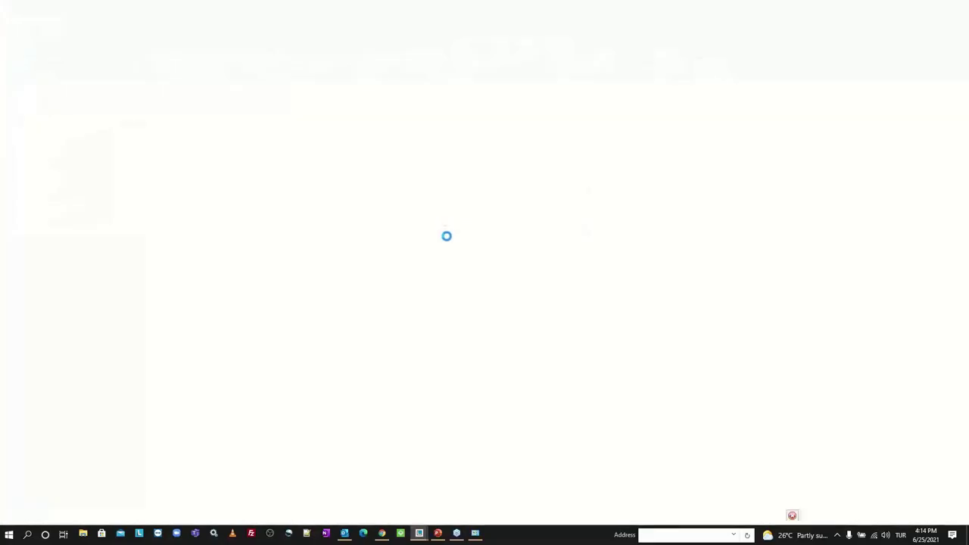
scroll(535, 240, up, 2)
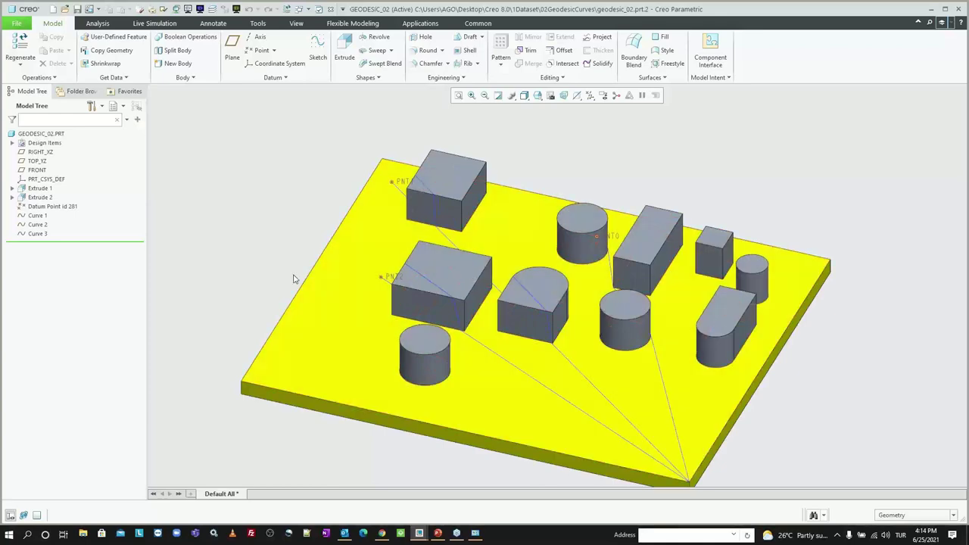
Select Curve 2 on the plate and orbit to a top-down view
click(441, 234)
mouse_move(442, 234)
middle_down()
mouse_move(350, 250)
mouse_move(381, 258)
mouse_move(366, 252)
middle_up()
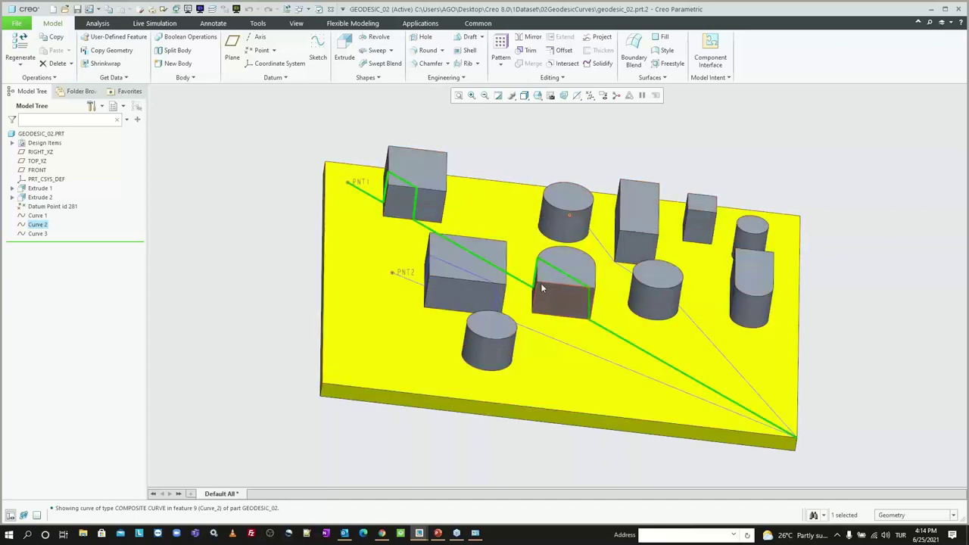
middle_drag(540, 283, 539, 304)
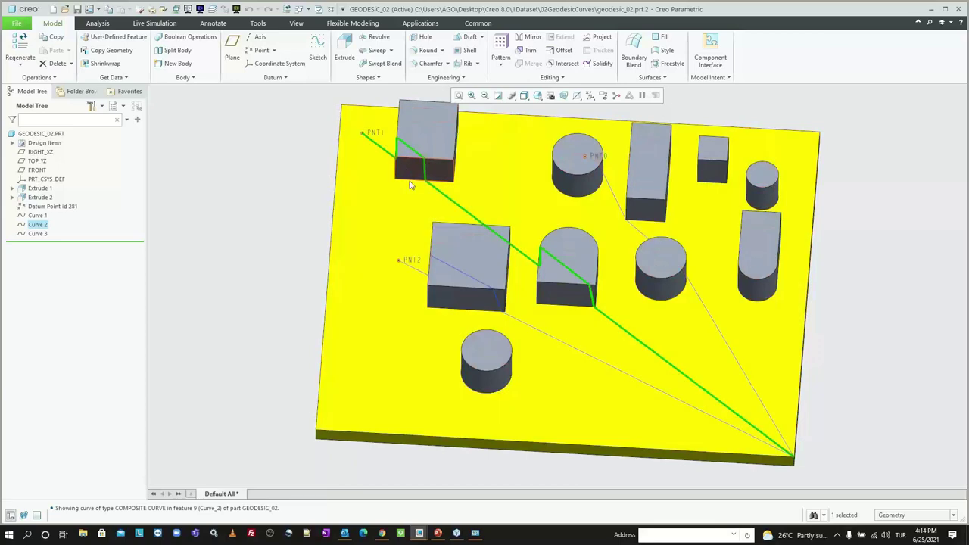
middle_drag(411, 181, 437, 210)
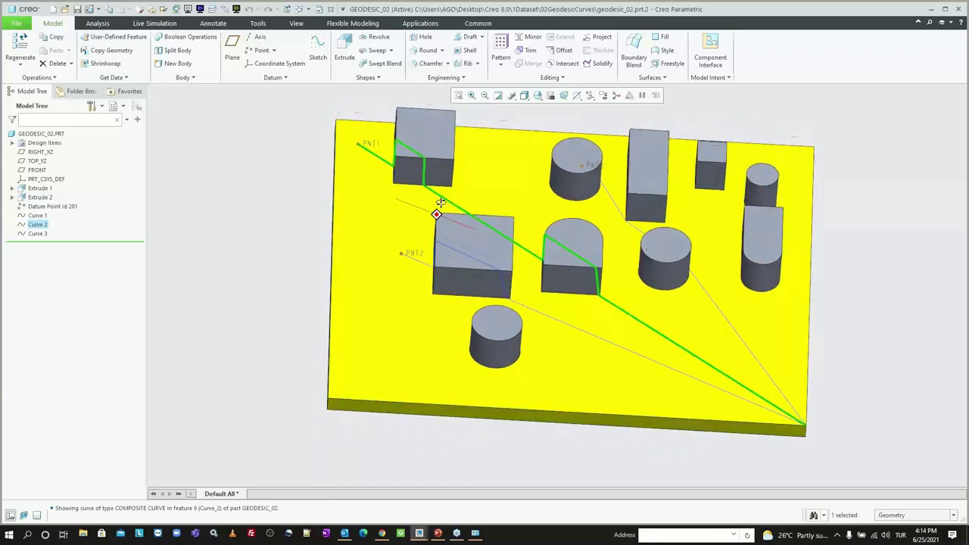
Redefine Curve 2 as geodesic so it runs from PNT1 over the blocks to the far corner
click(37, 225)
click(41, 166)
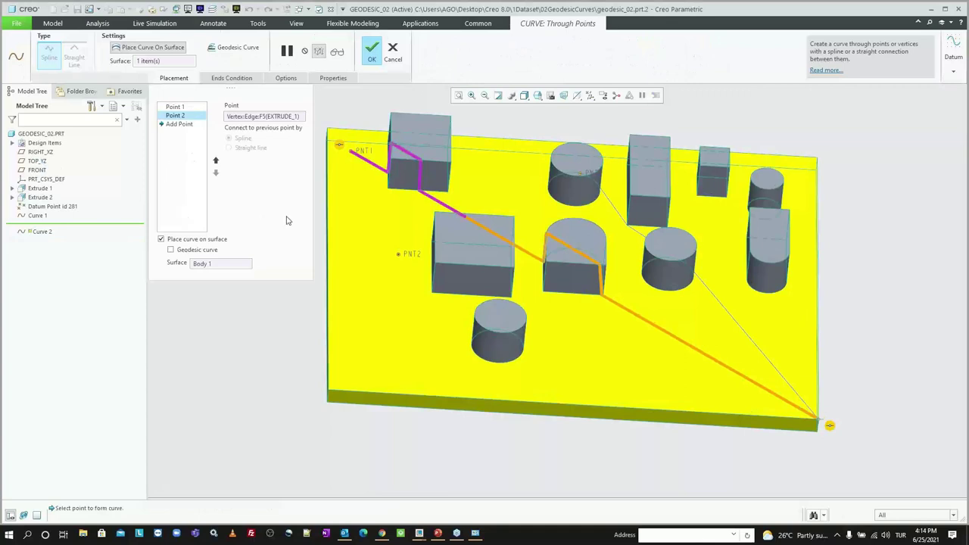
click(188, 254)
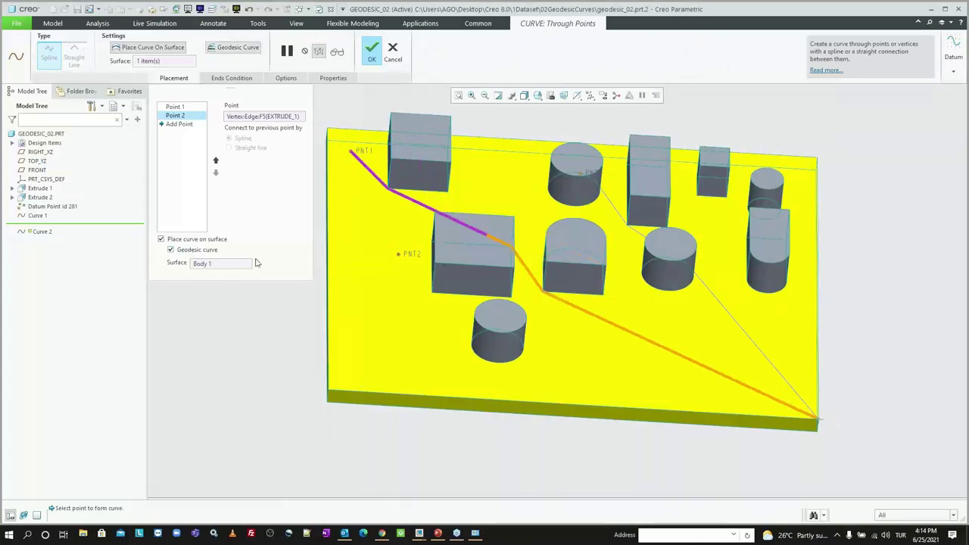
mouse_move(447, 263)
middle_down()
mouse_move(450, 249)
mouse_move(457, 307)
middle_up()
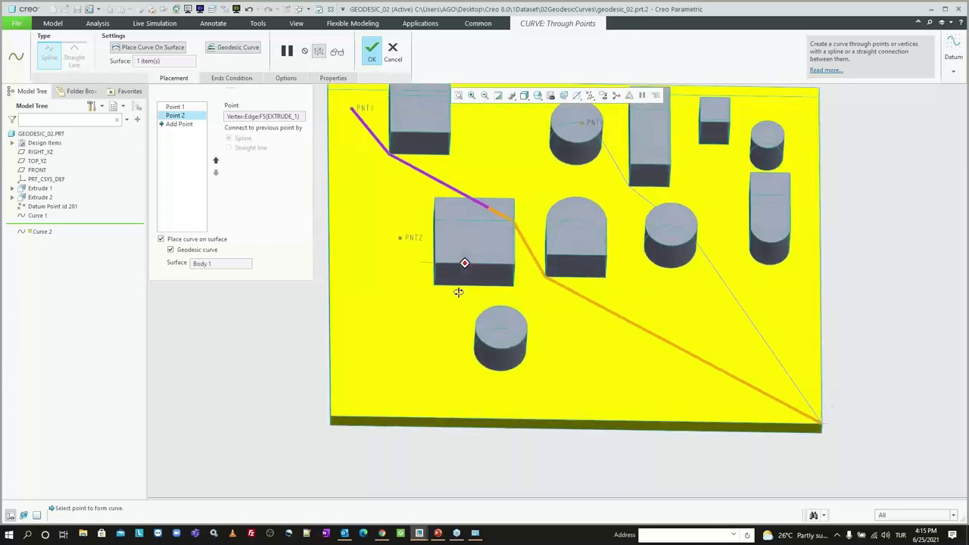
scroll(462, 313, up, 2)
scroll(415, 166, down, 2)
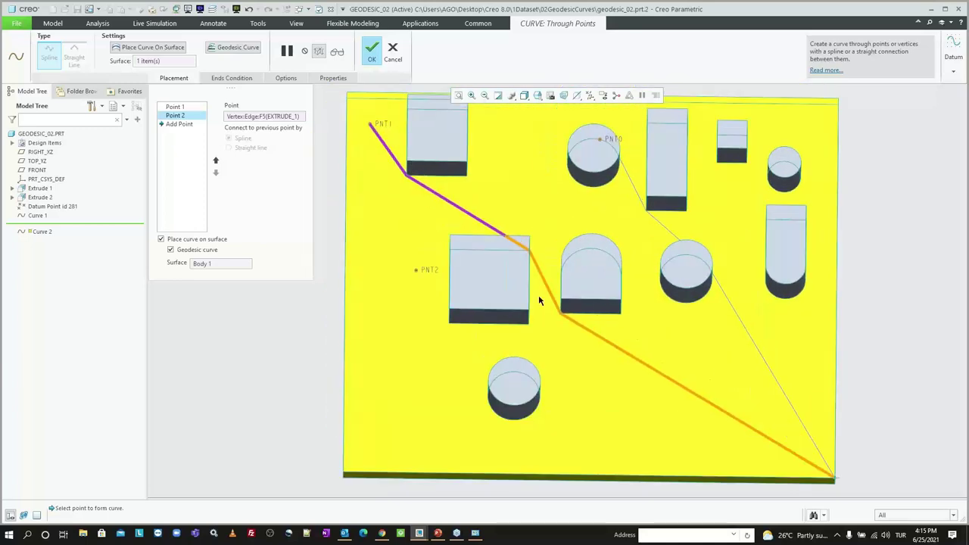
middle_click(333, 198)
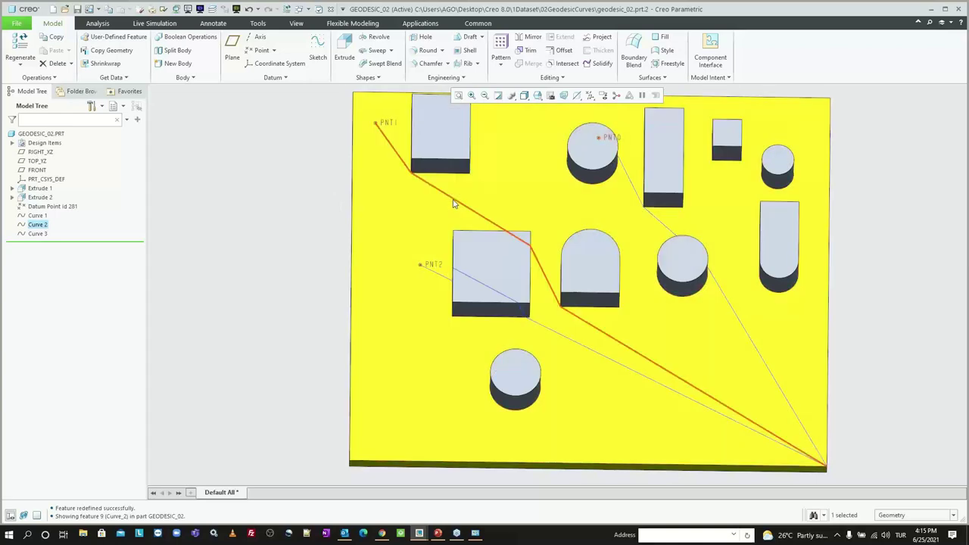
click(459, 200)
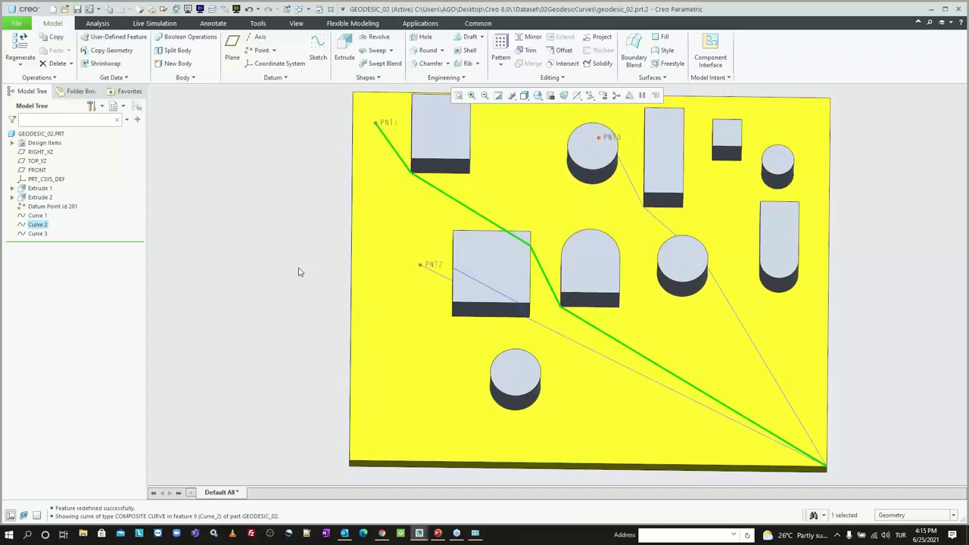
Redefine Curve 3 from PNT2 as a geodesic curve on Body 1
click(299, 272)
middle_drag(484, 250, 499, 281)
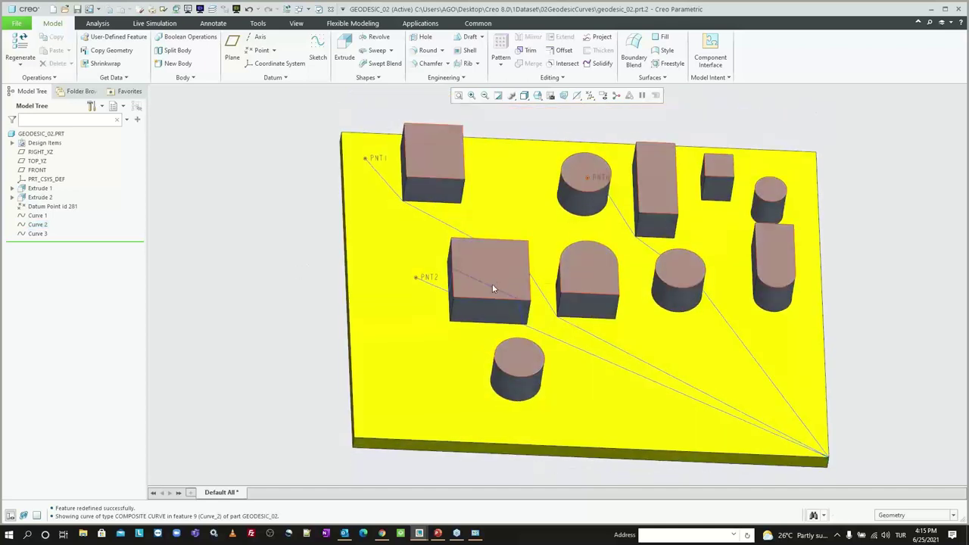
click(486, 288)
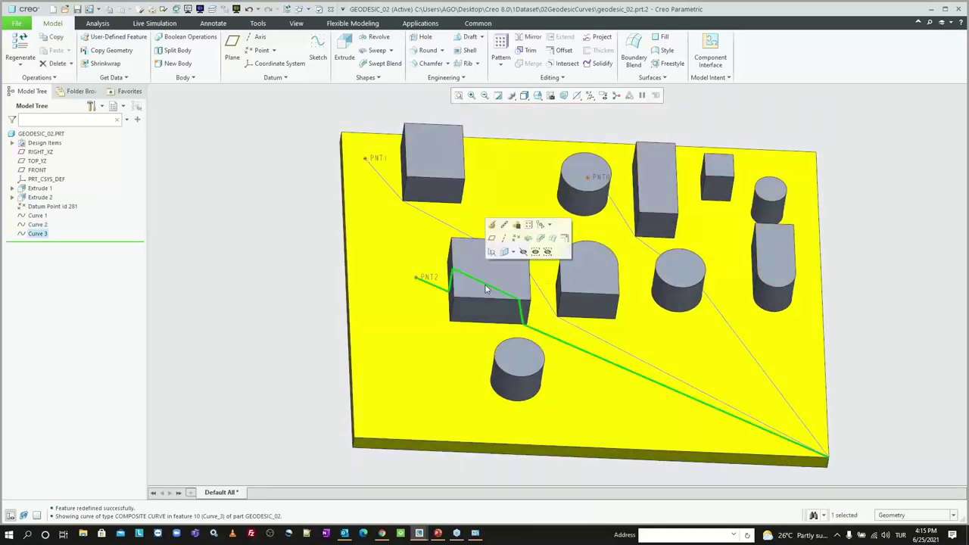
click(491, 224)
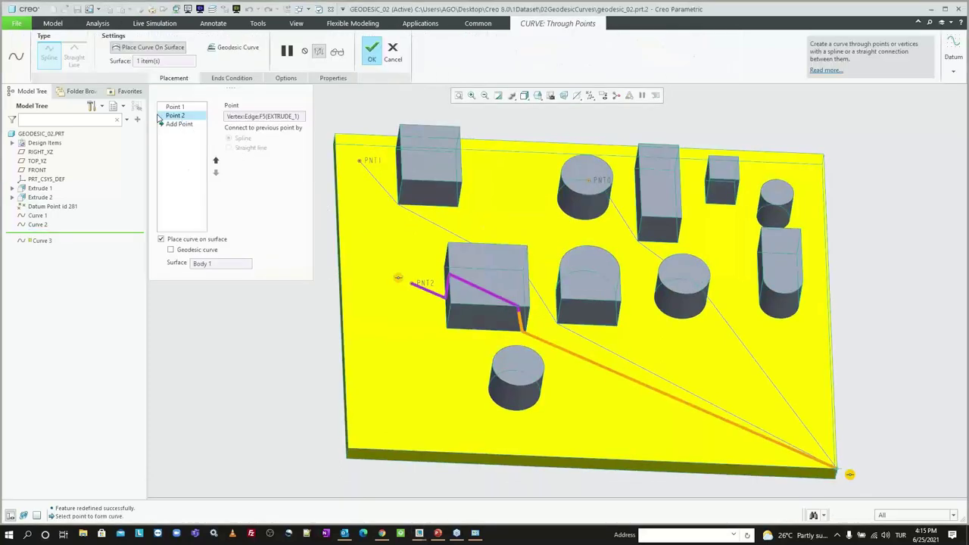
click(172, 250)
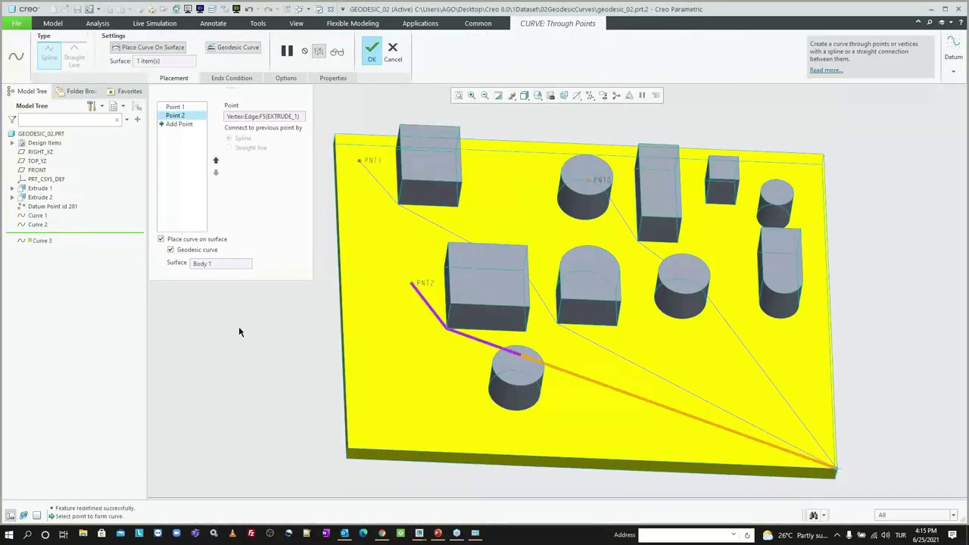
middle_click(268, 354)
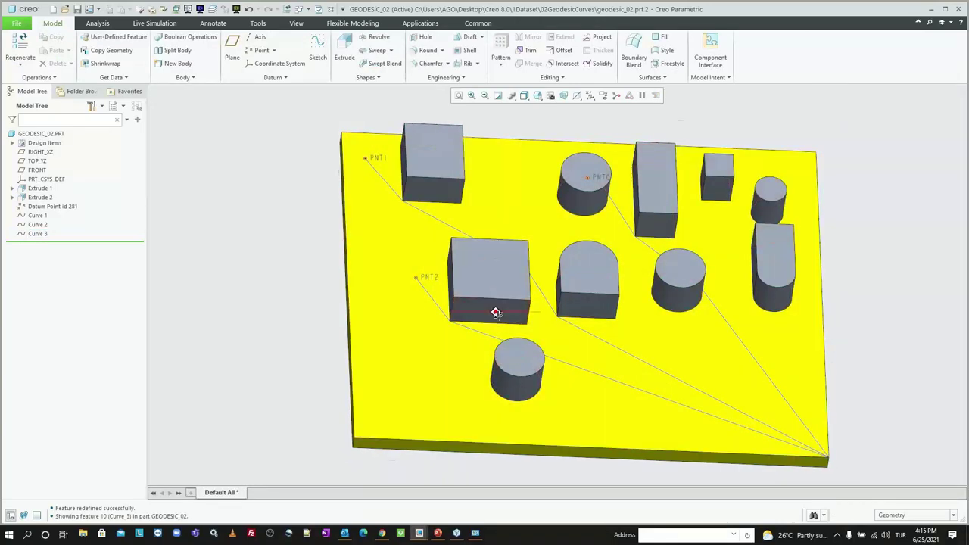
middle_drag(275, 358, 352, 315)
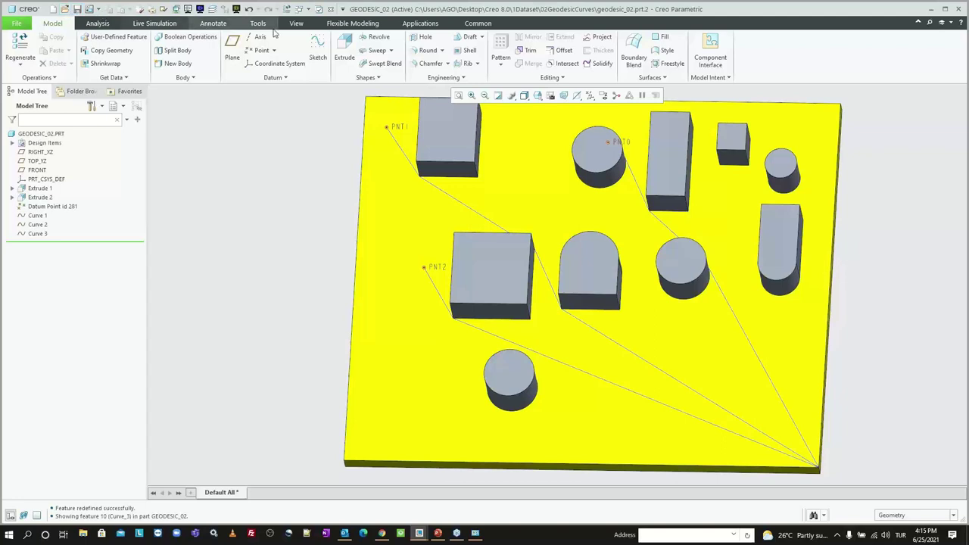
Show the 1Dataset folder's subfolders in the File Open dialog
click(64, 9)
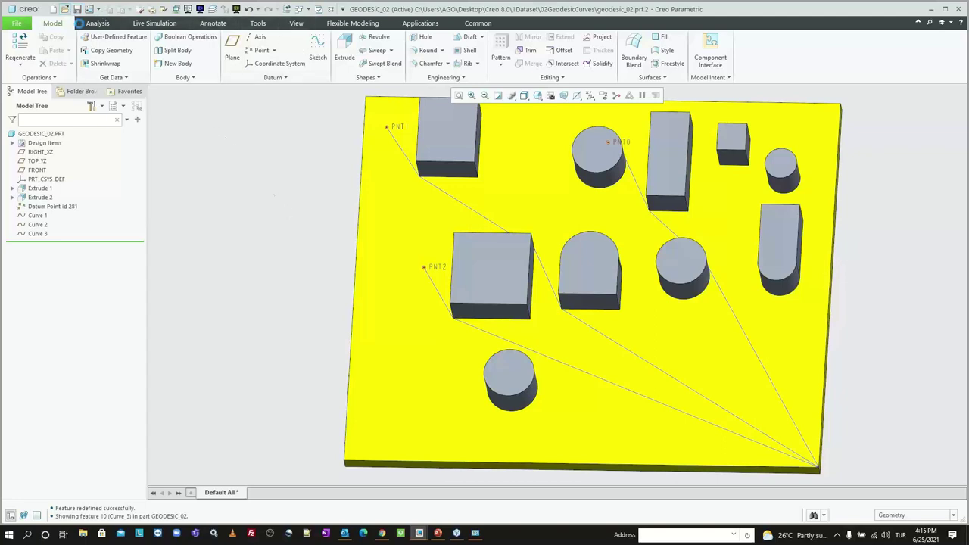
click(441, 121)
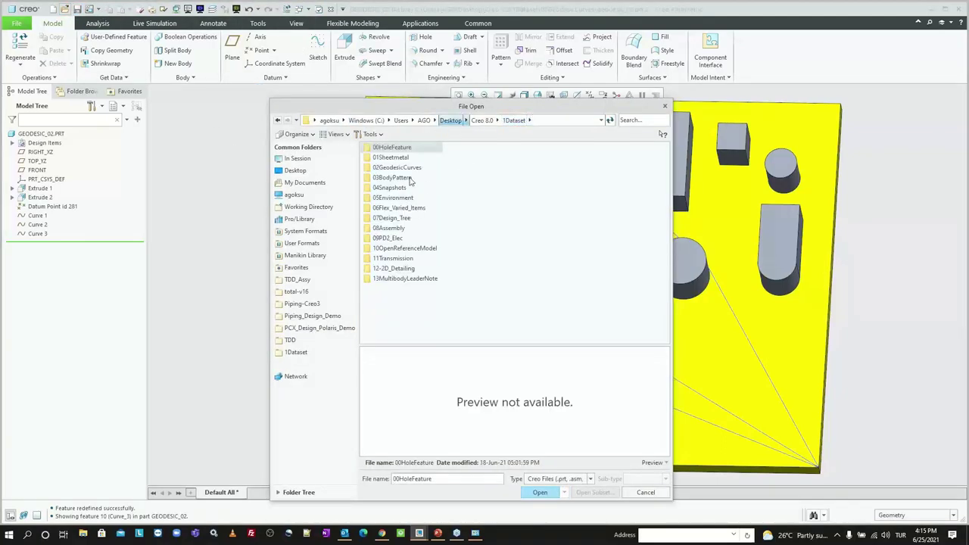
Open body_pattern.prt from the 03BodyPattern folder
double_click(399, 179)
double_click(395, 147)
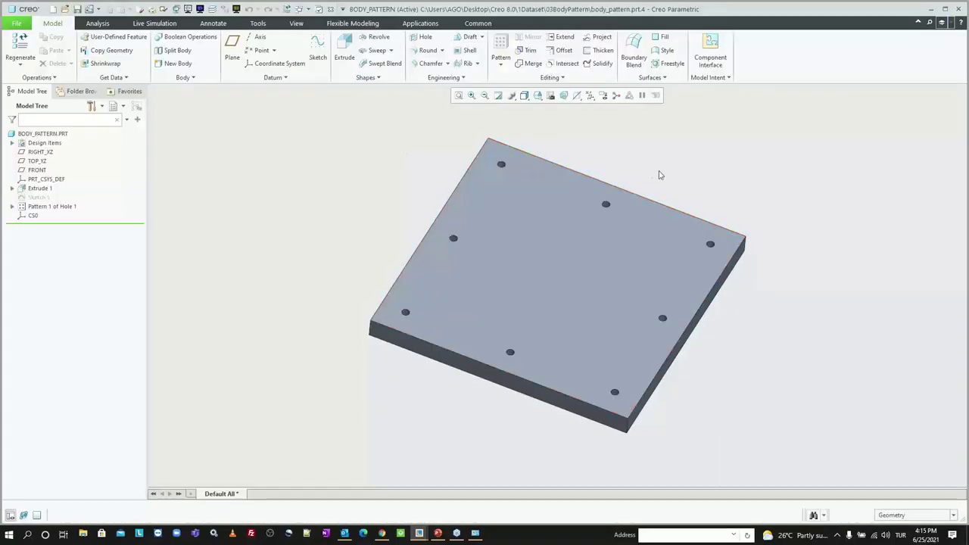
middle_drag(594, 195, 567, 190)
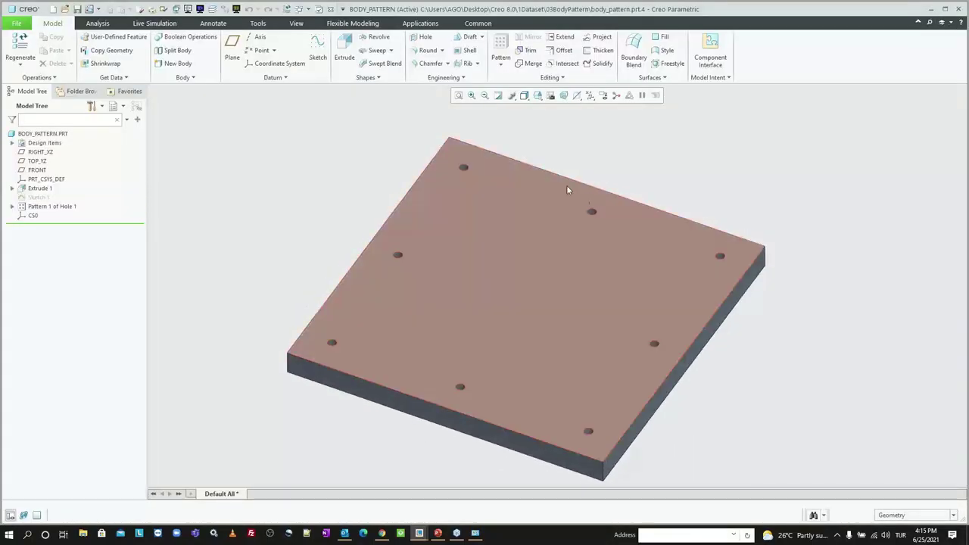
Turn on coordinate system display and turn off datum point display
click(590, 96)
click(602, 142)
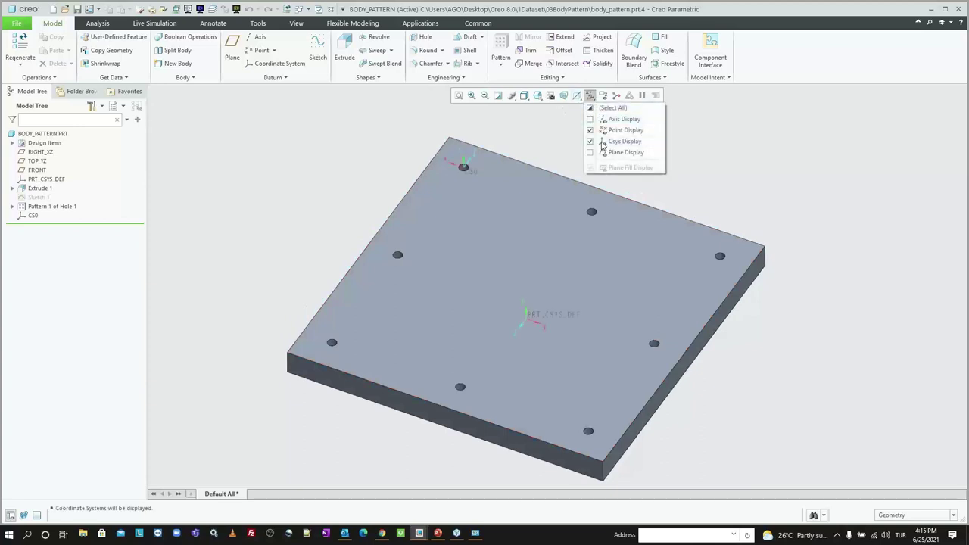
click(603, 130)
middle_drag(546, 137, 526, 187)
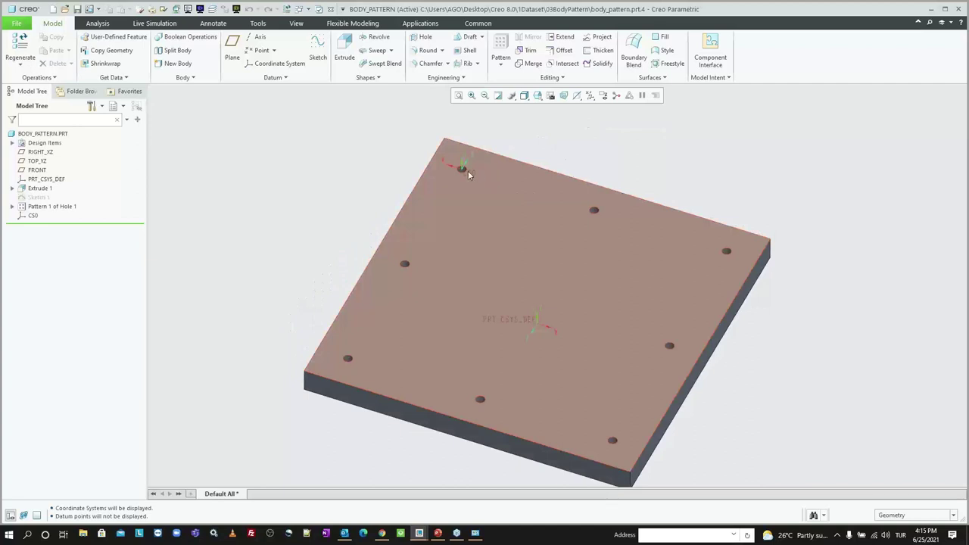
Pattern coordinate system CS0 onto all eight holes of the plate
click(463, 173)
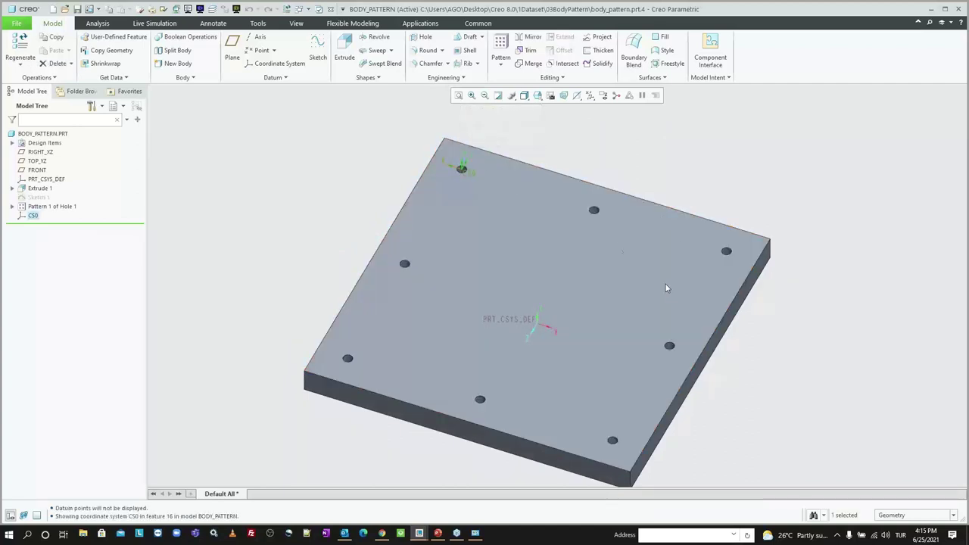
click(468, 149)
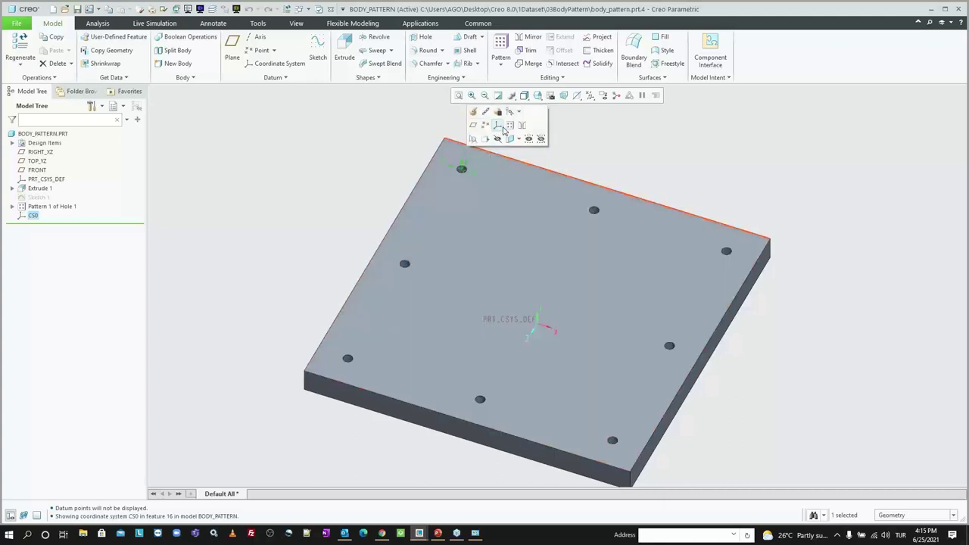
click(503, 129)
middle_click(361, 162)
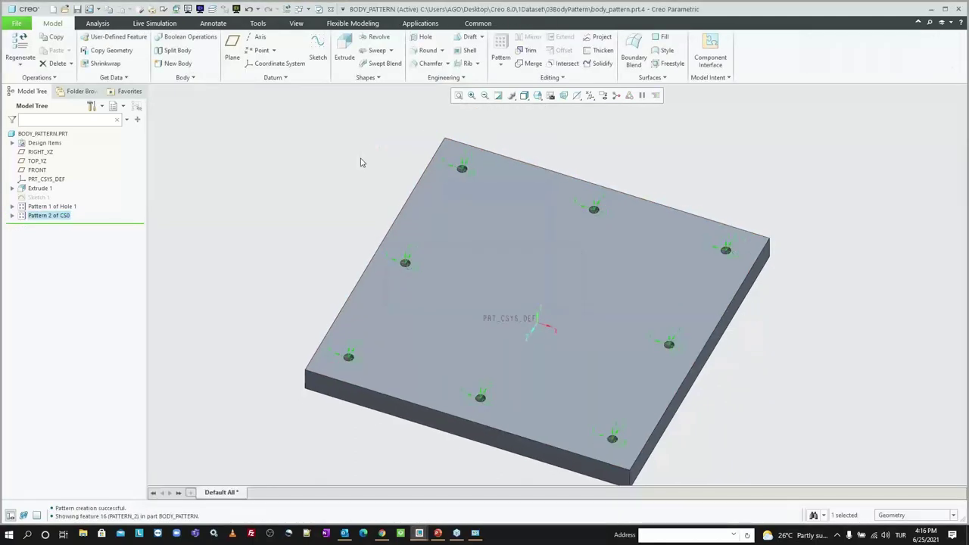
Start External Copy Geometry with helicoil.prt as the reference model
click(106, 50)
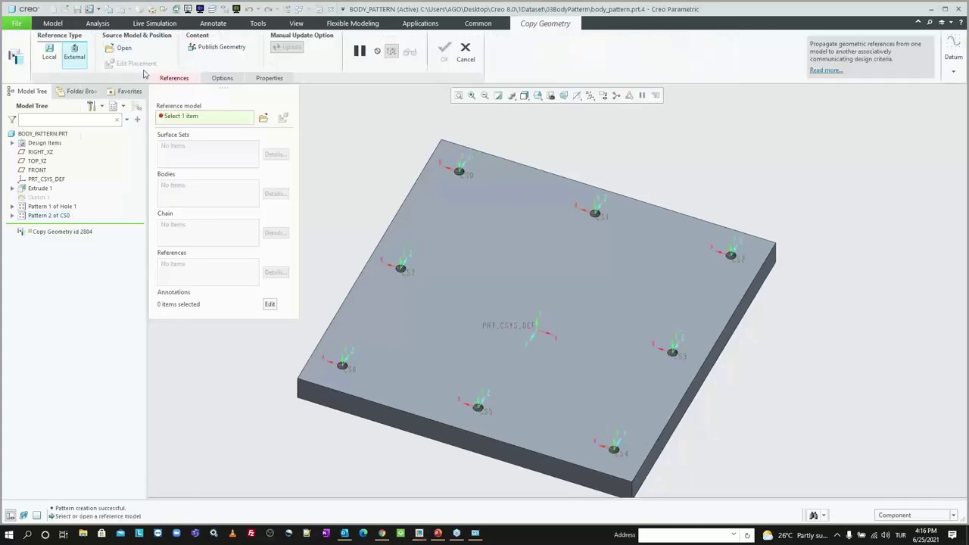
click(263, 119)
click(379, 157)
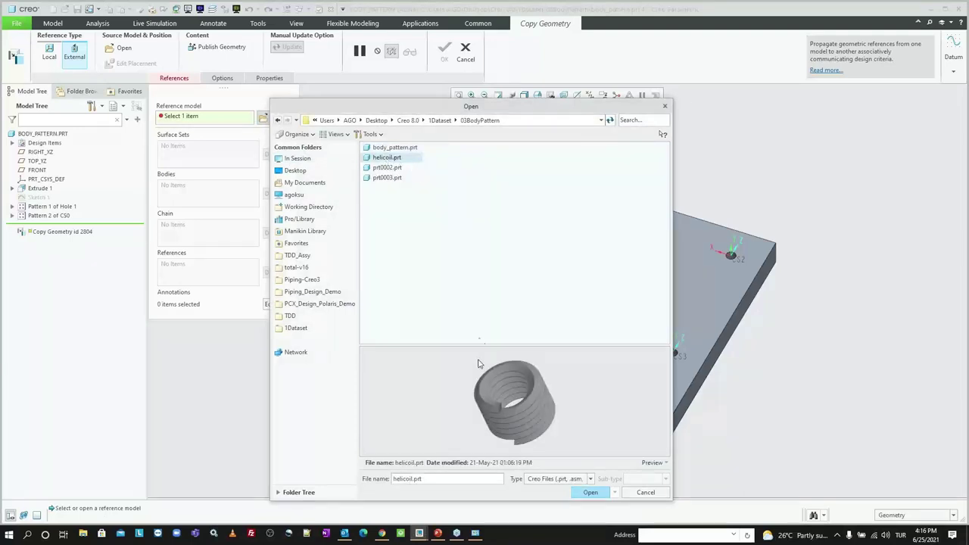
scroll(532, 425, down, 2)
scroll(532, 424, up, 2)
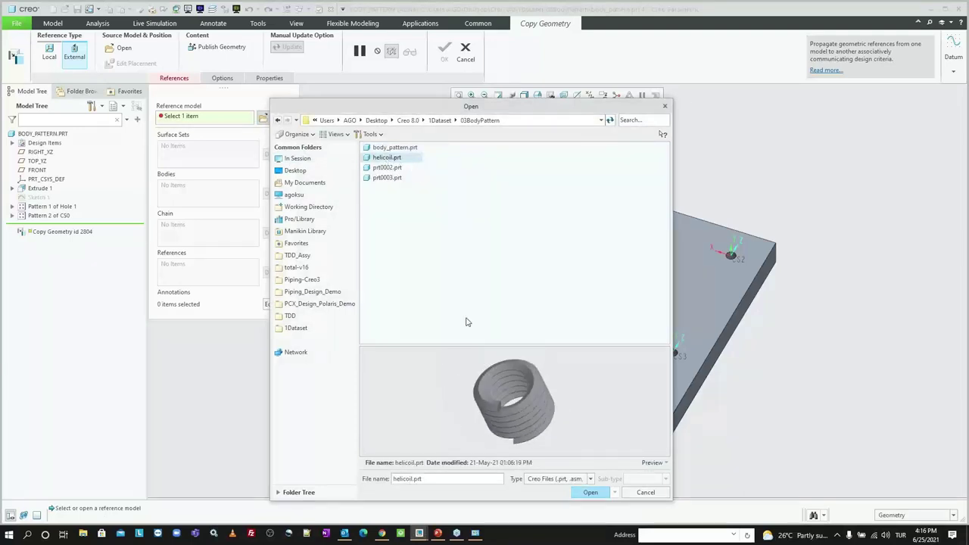
double_click(398, 160)
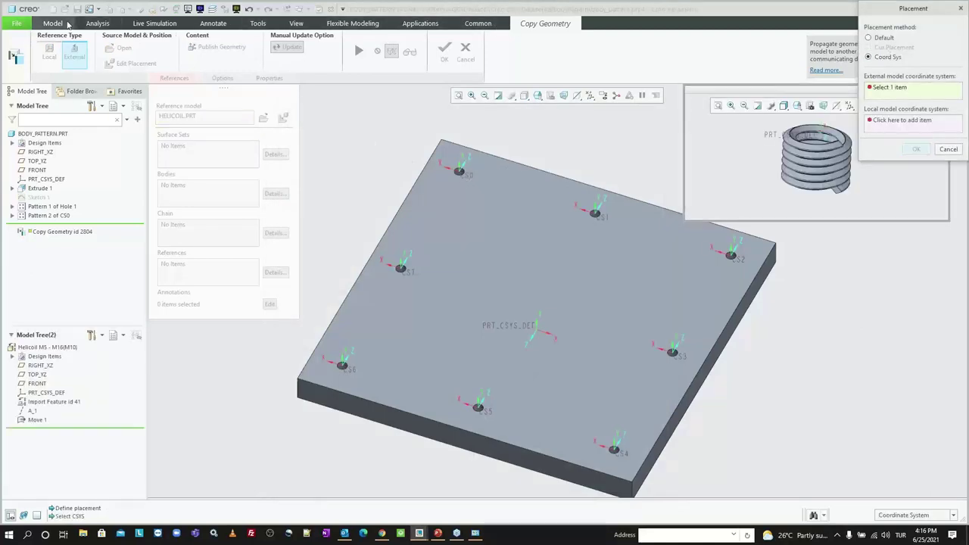
Place the helicoil's PRT_CSYS_DEF at CS0 and copy its body into the plate part
click(68, 25)
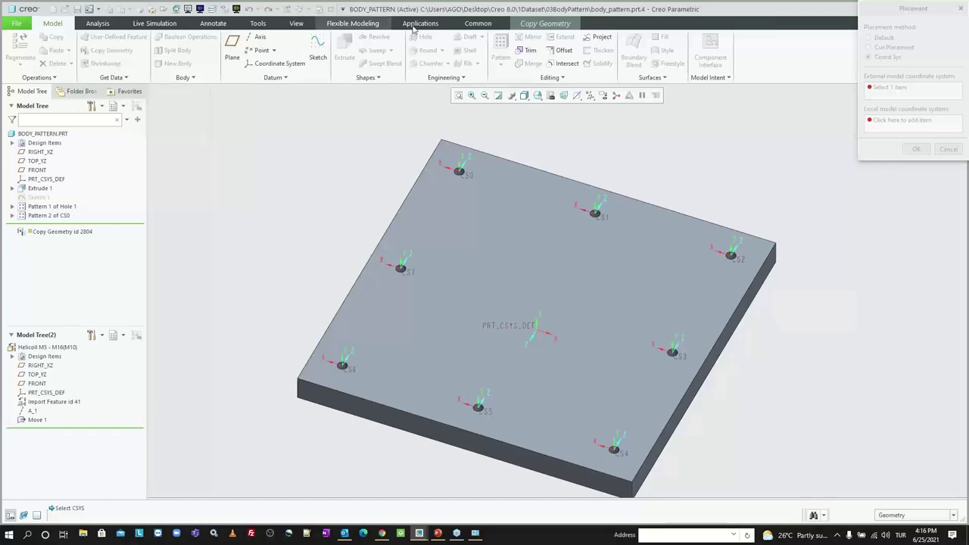
click(534, 23)
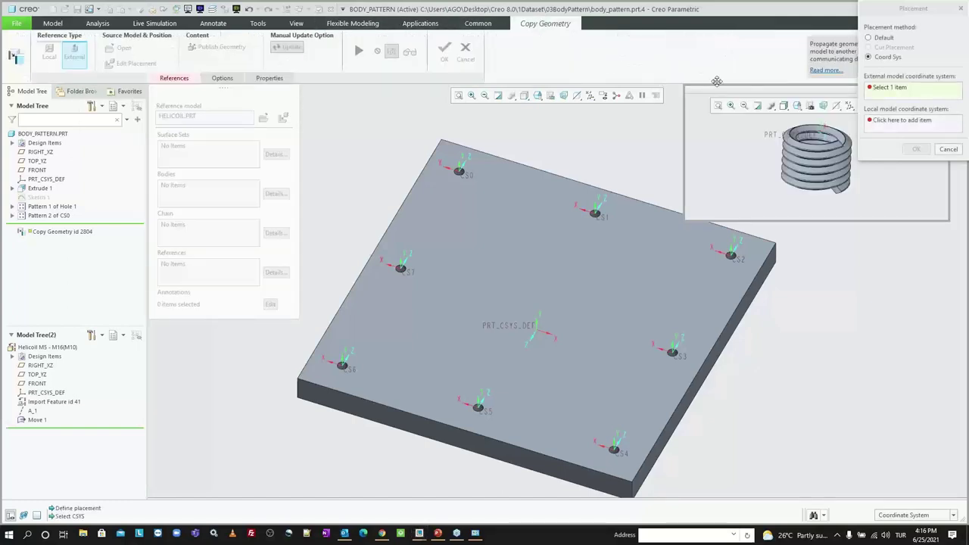
click(887, 87)
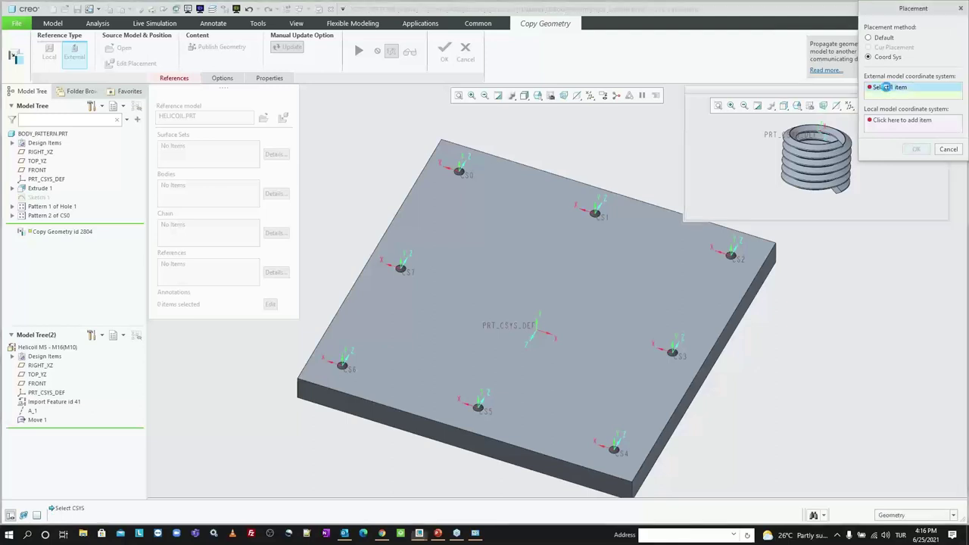
click(776, 135)
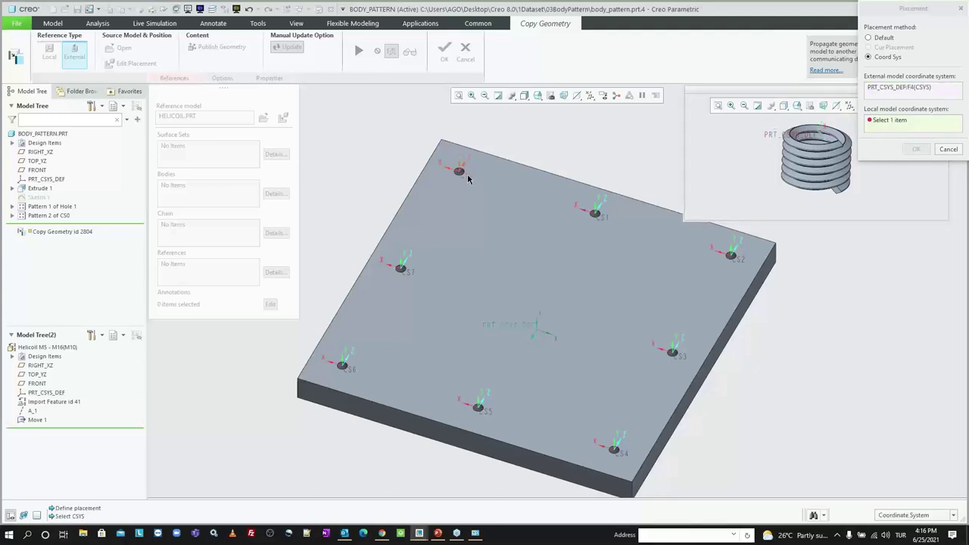
click(467, 177)
key(Return)
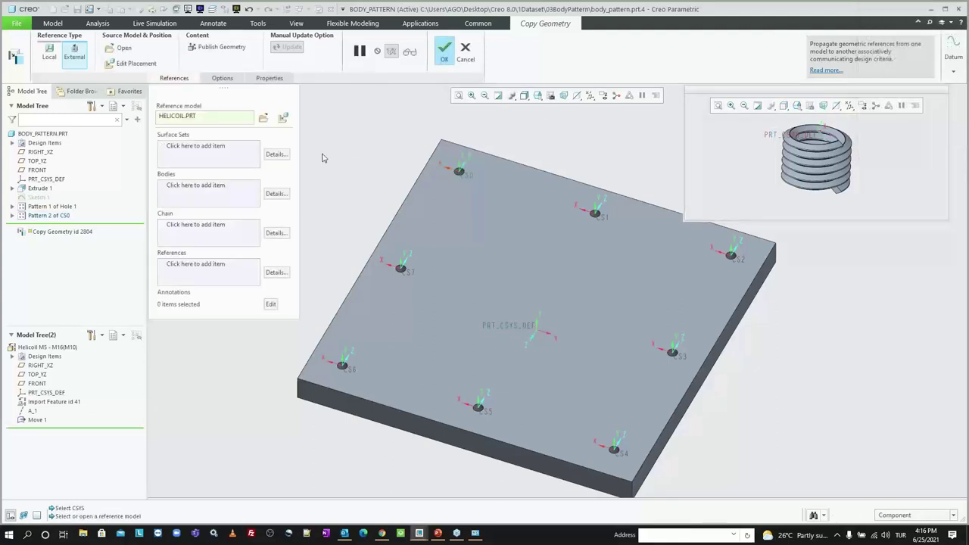
click(194, 188)
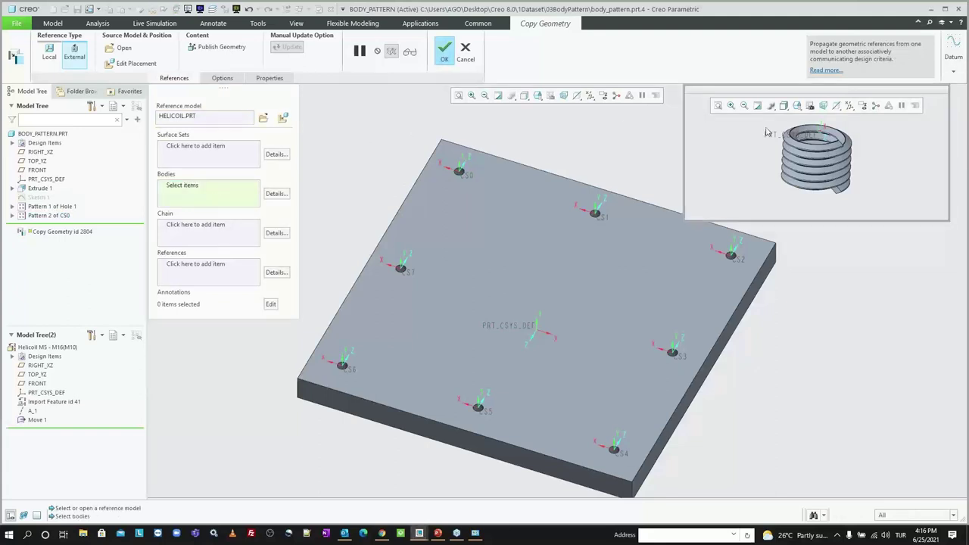
click(804, 150)
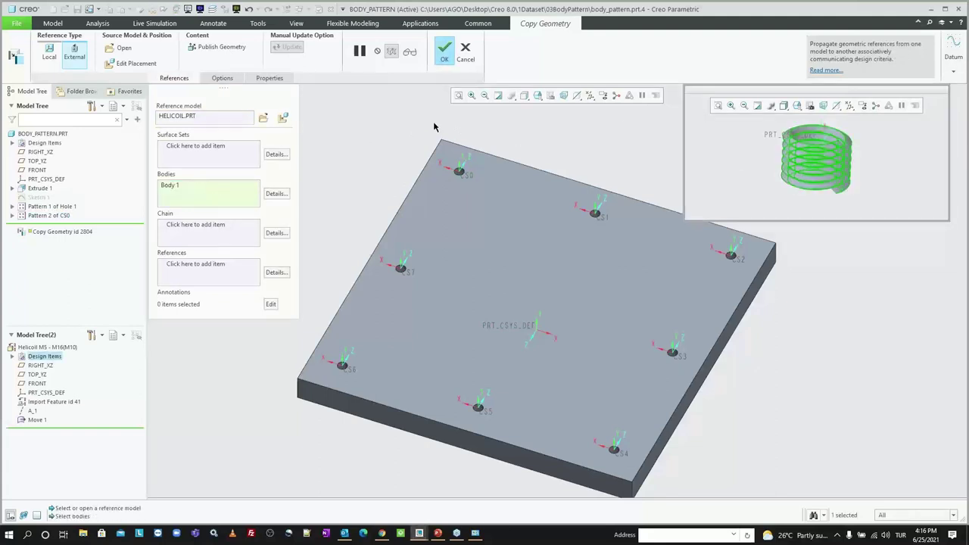
middle_click(401, 125)
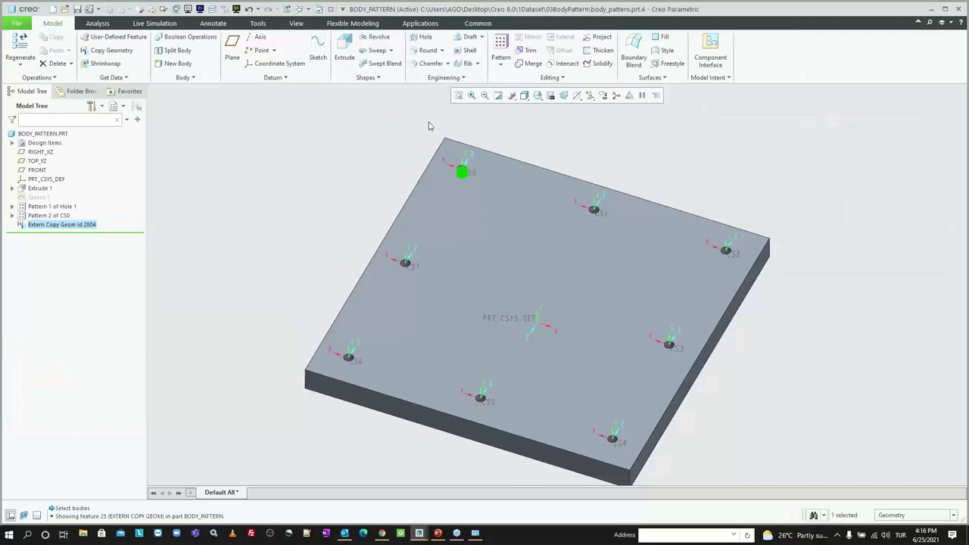
Expand Bodies (2) to show plate Body 1 and helicoil Body 2, then select Extern Copy Geom
scroll(433, 129, up, 1)
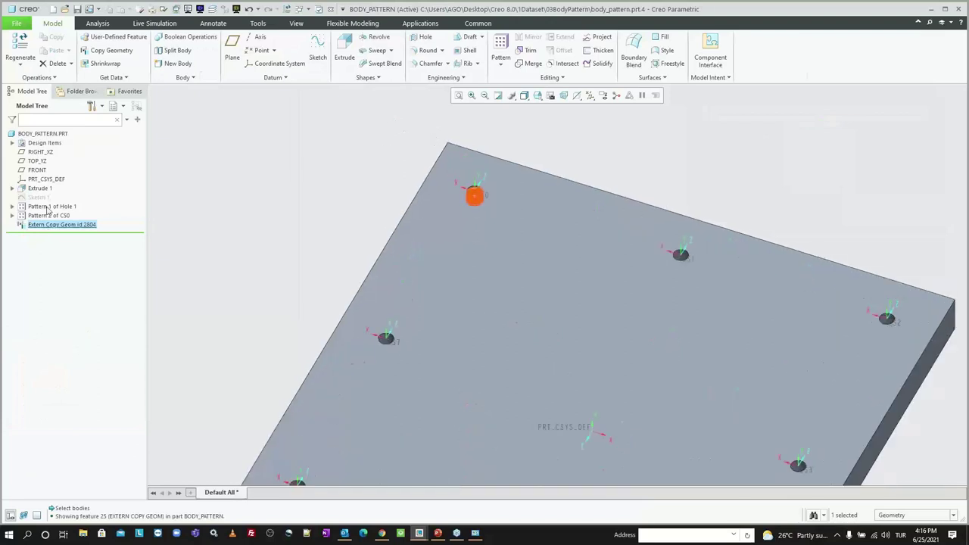
click(12, 143)
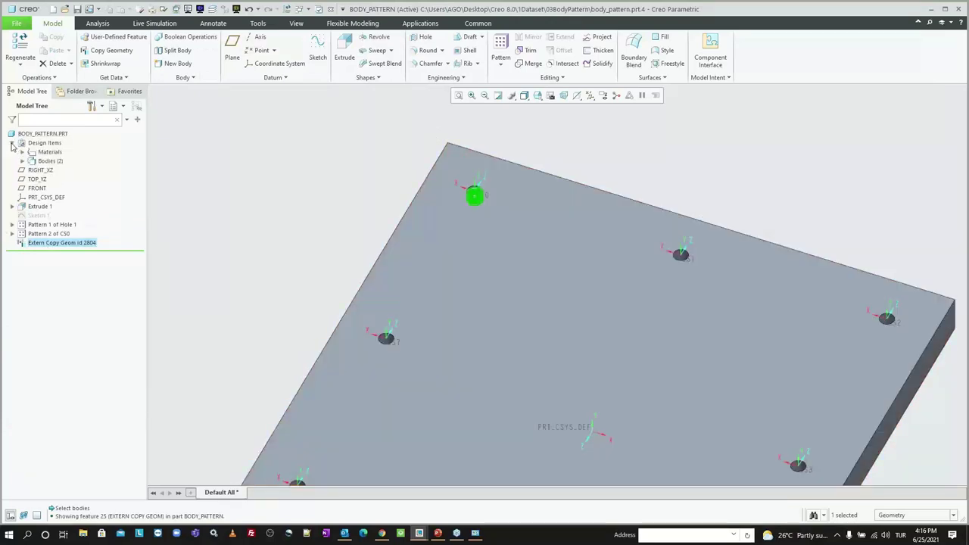
click(44, 143)
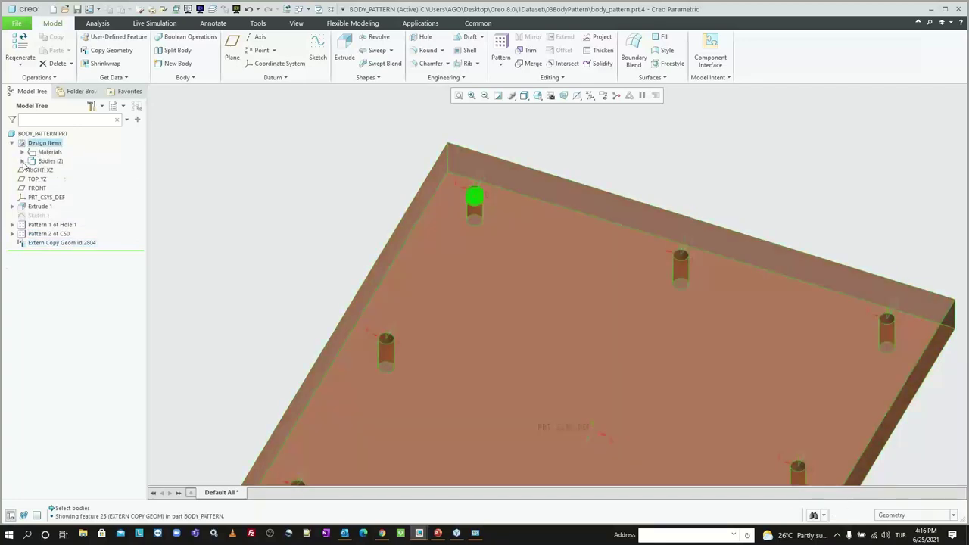
click(22, 161)
click(56, 170)
key(ctrl+d)
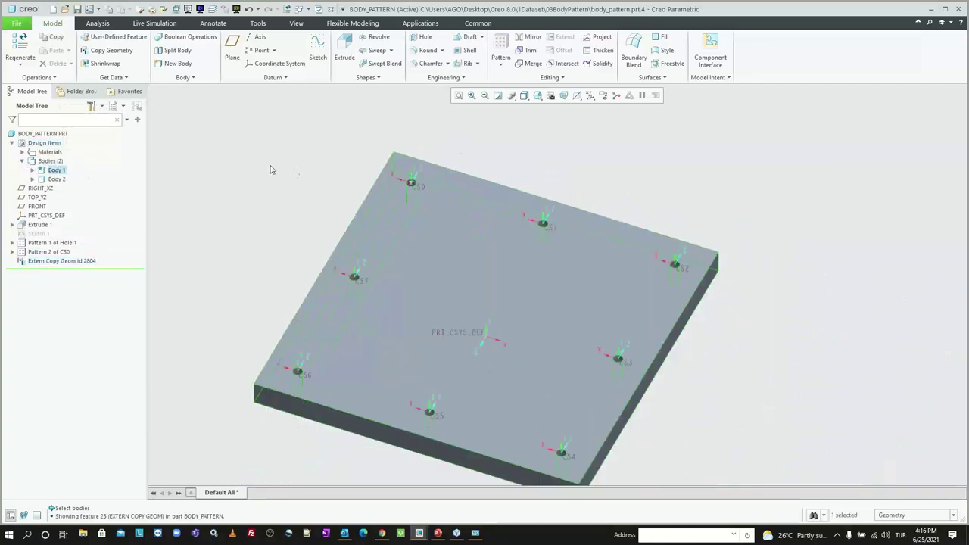
click(54, 180)
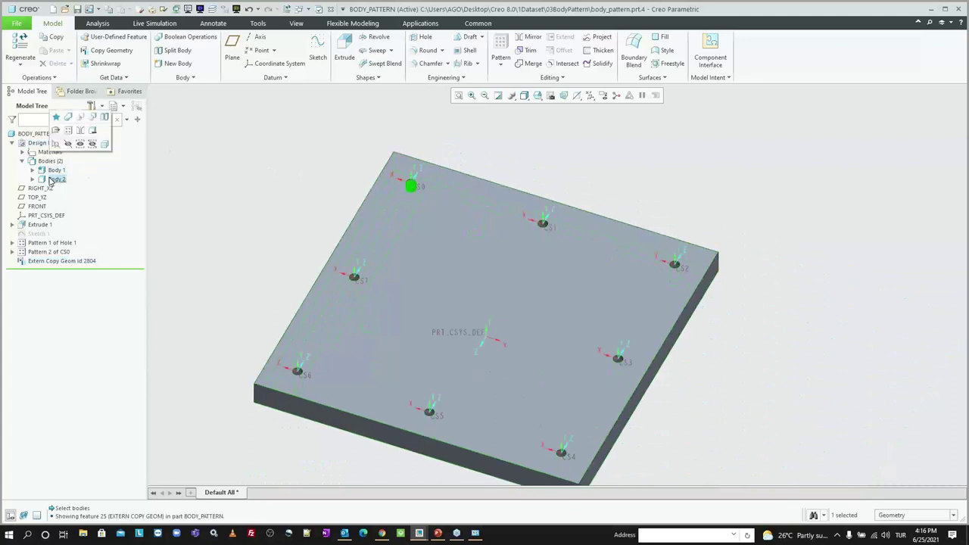
click(62, 263)
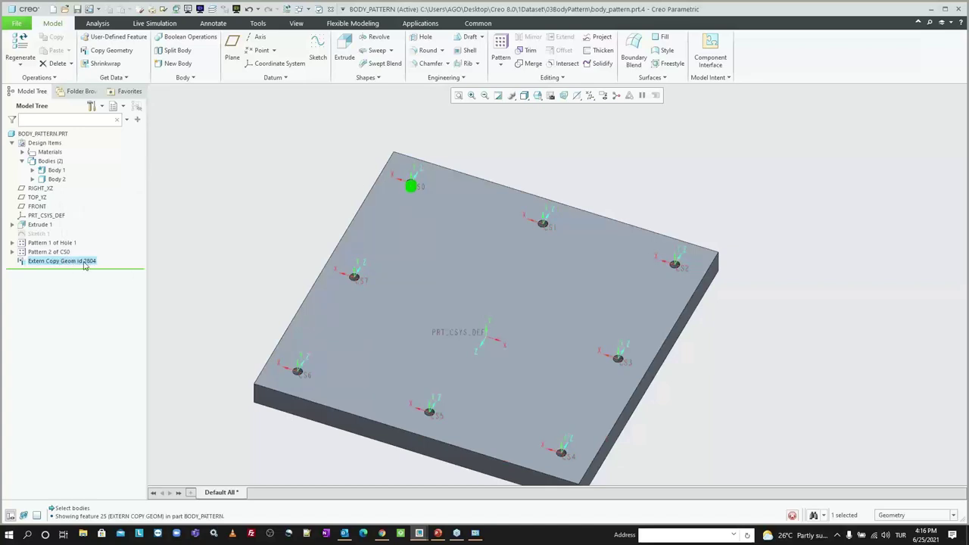
Reference-pattern the copied helicoil onto all eight holes, listing the new bodies in the tree
click(104, 201)
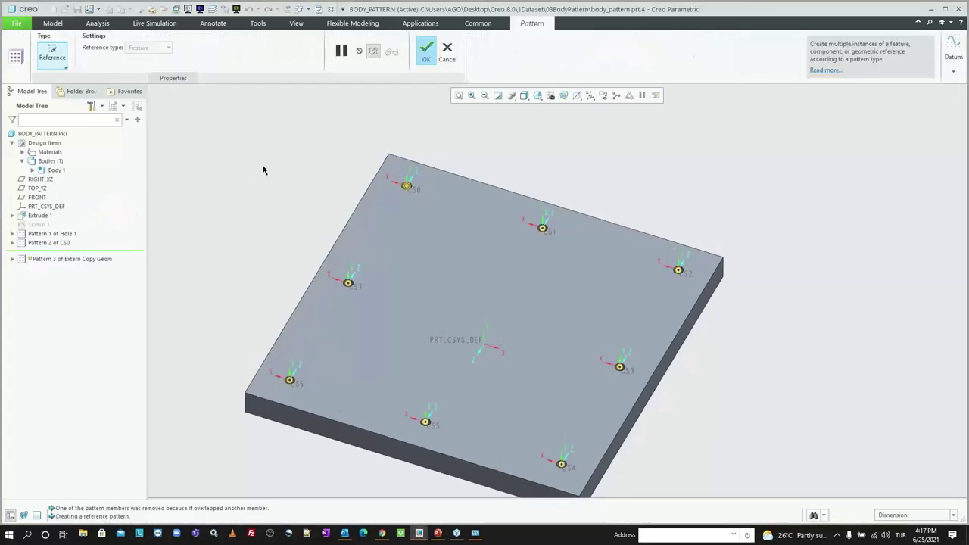
middle_click(263, 170)
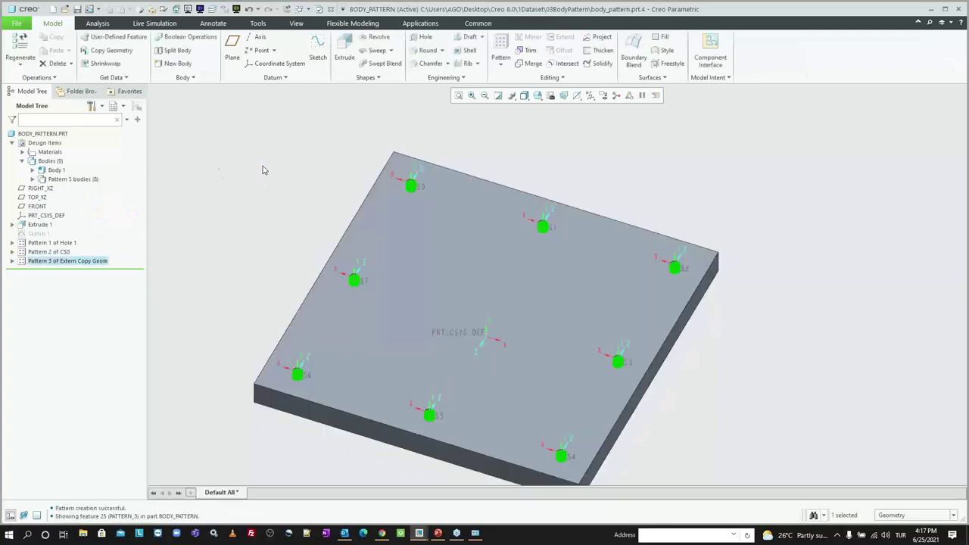
click(33, 179)
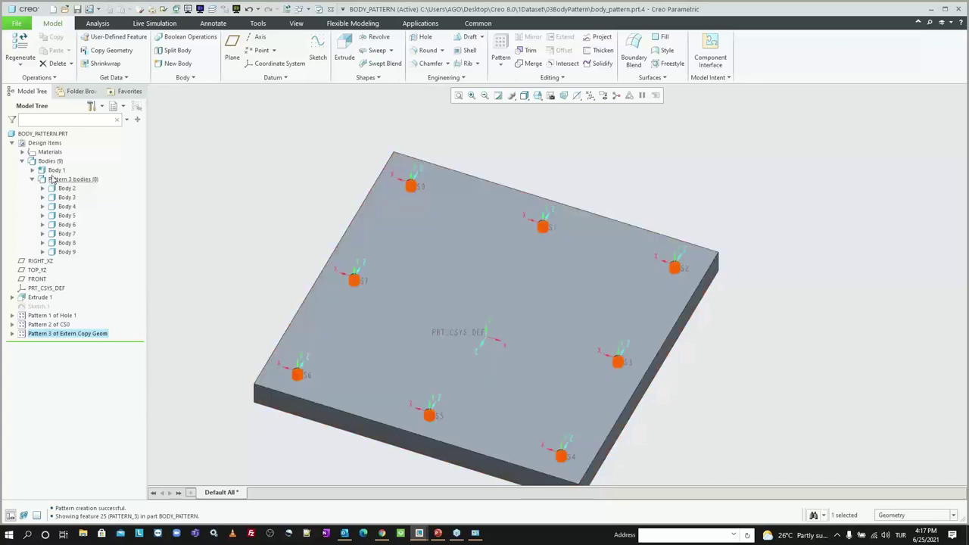
click(56, 179)
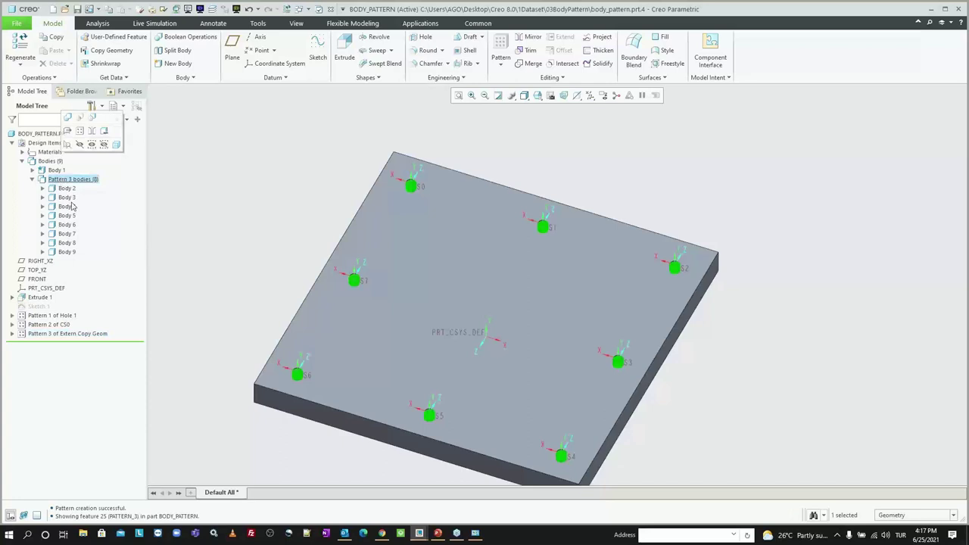
click(32, 180)
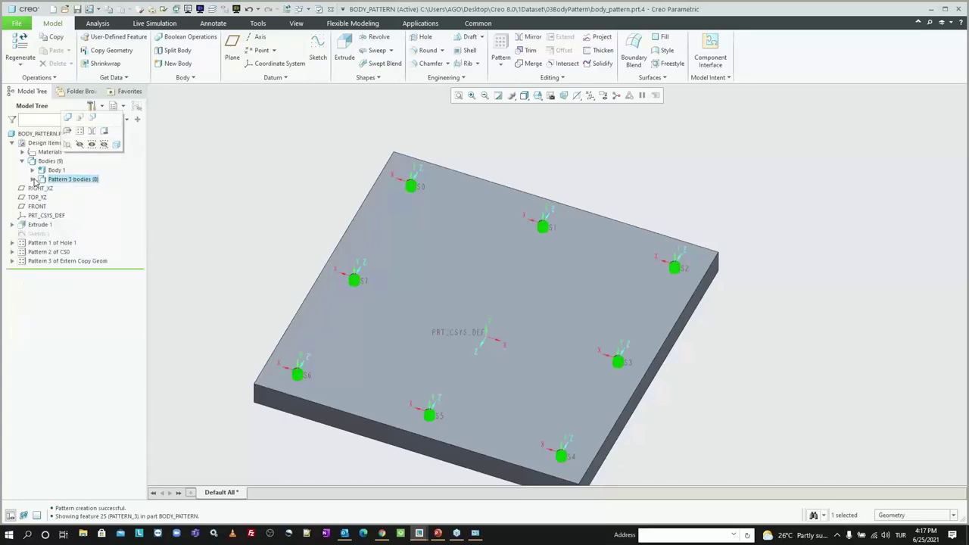
click(33, 179)
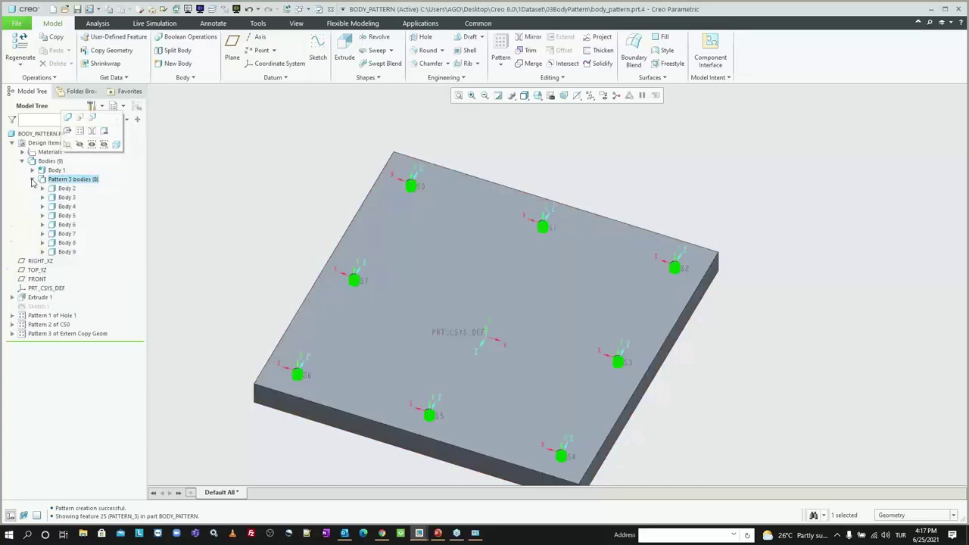
click(305, 195)
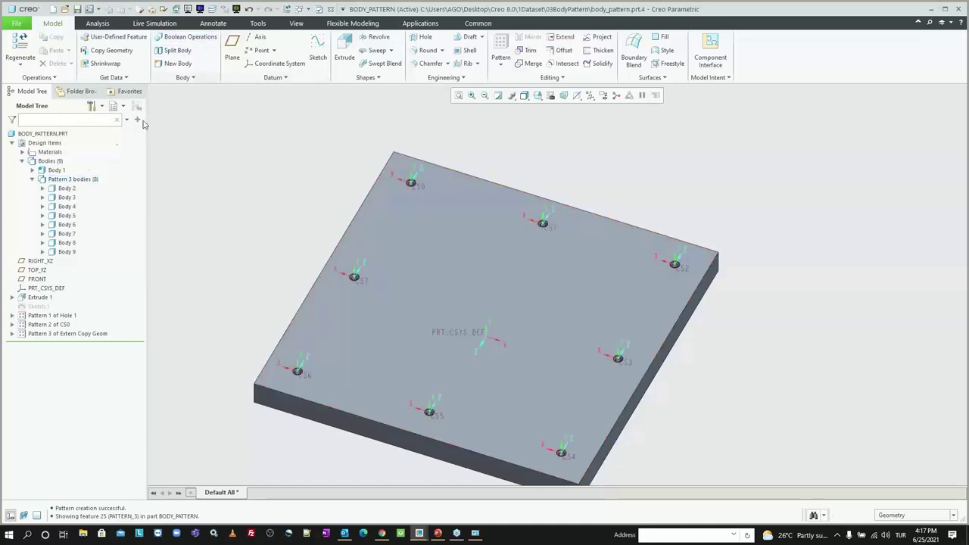
Boolean-merge the Pattern 3 helicoil Bodies 2–9 into the plate, Body 1
click(191, 39)
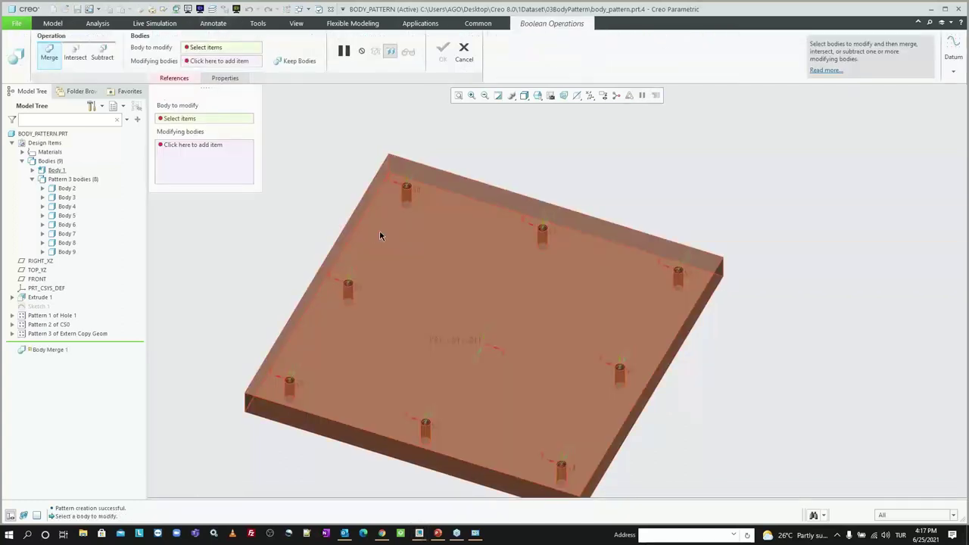
click(380, 233)
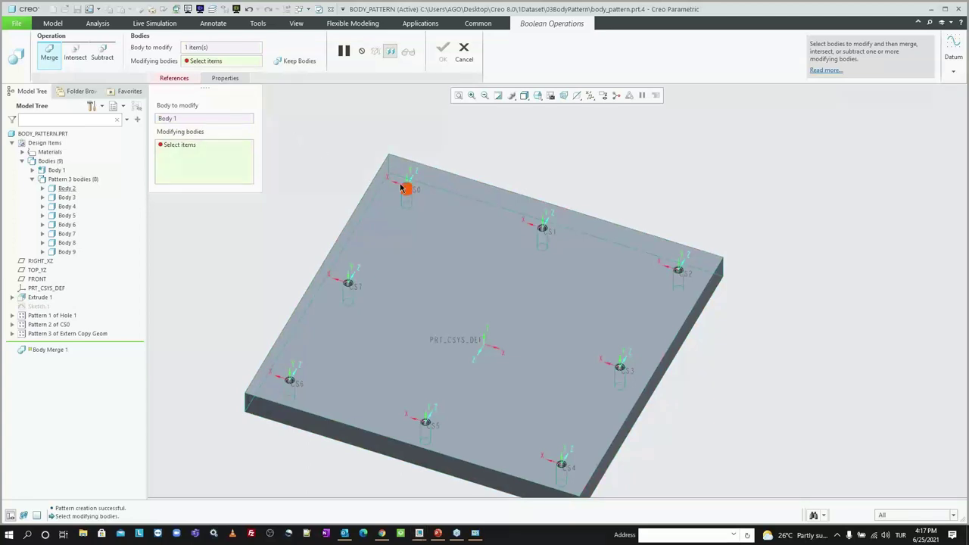
click(71, 180)
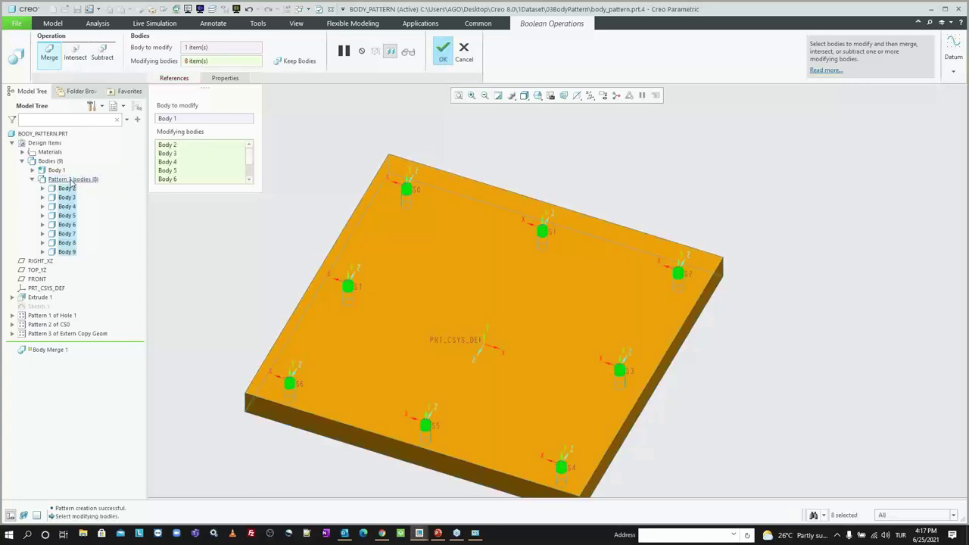
click(442, 53)
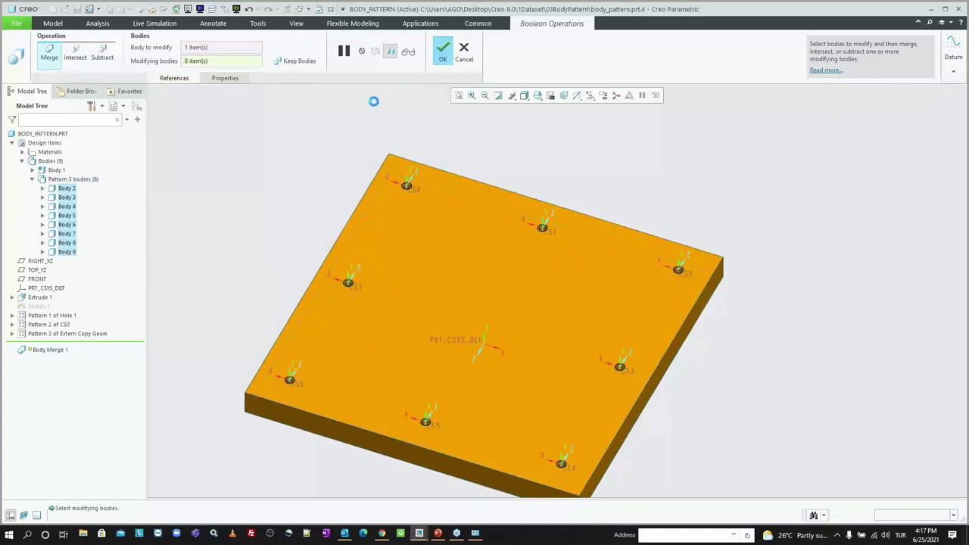
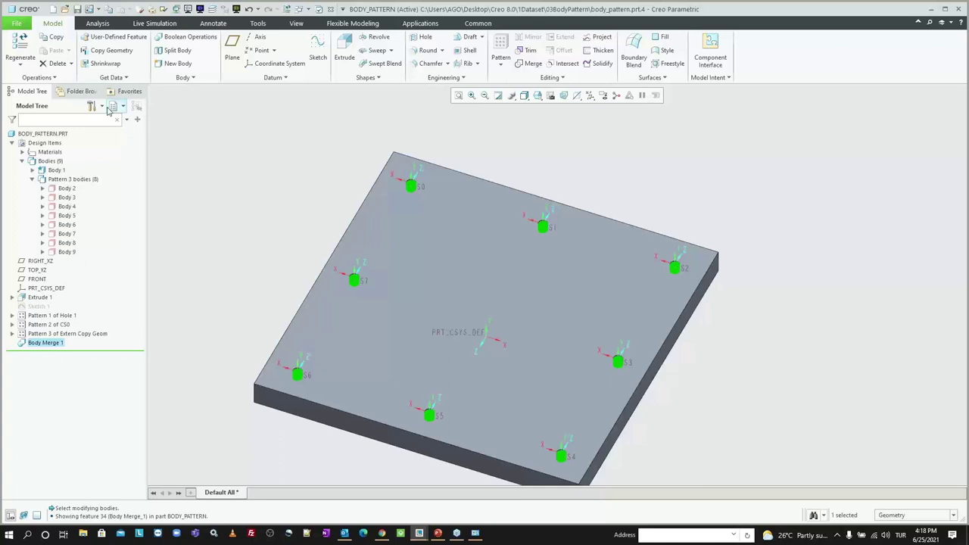
Filter the model tree to list Body 1, then highlight Body 1 and Body Merge 1
click(93, 106)
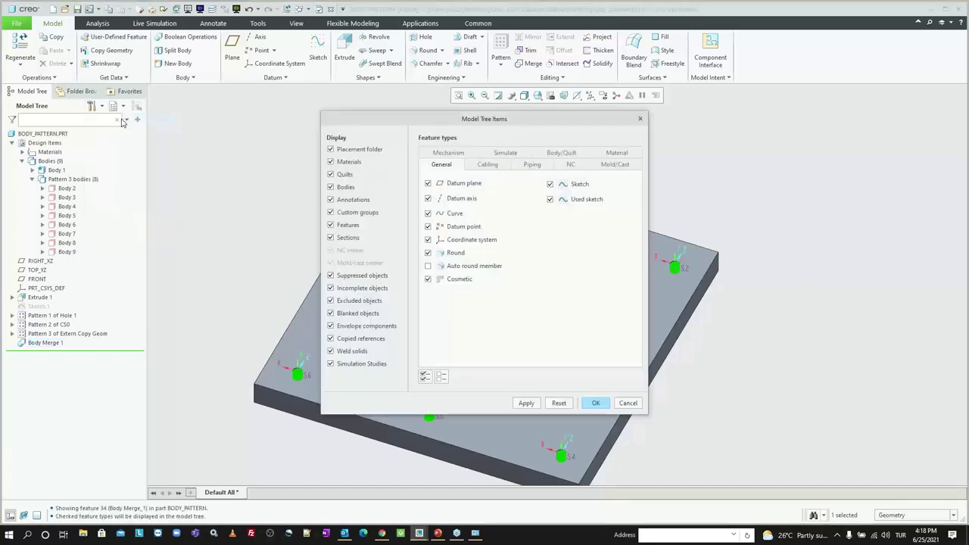
click(549, 154)
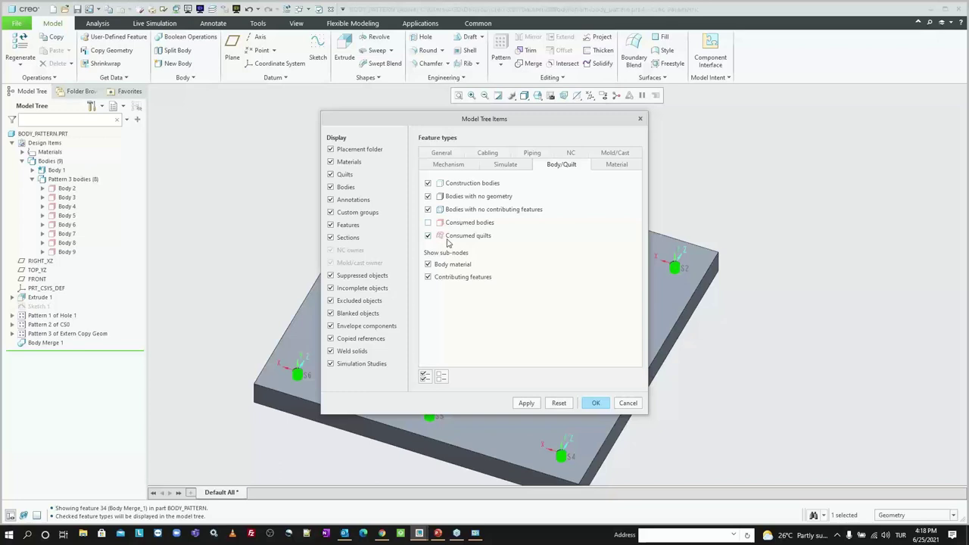
click(596, 404)
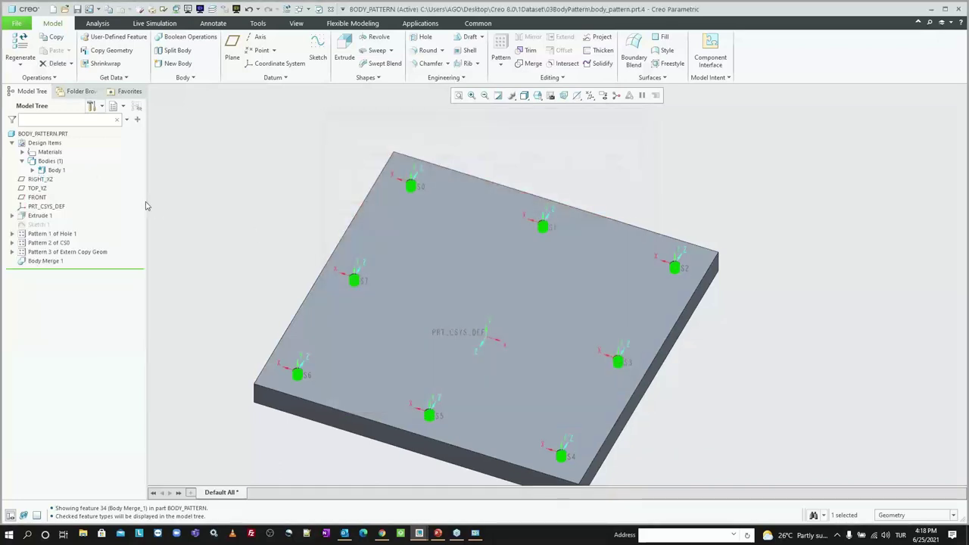
click(58, 171)
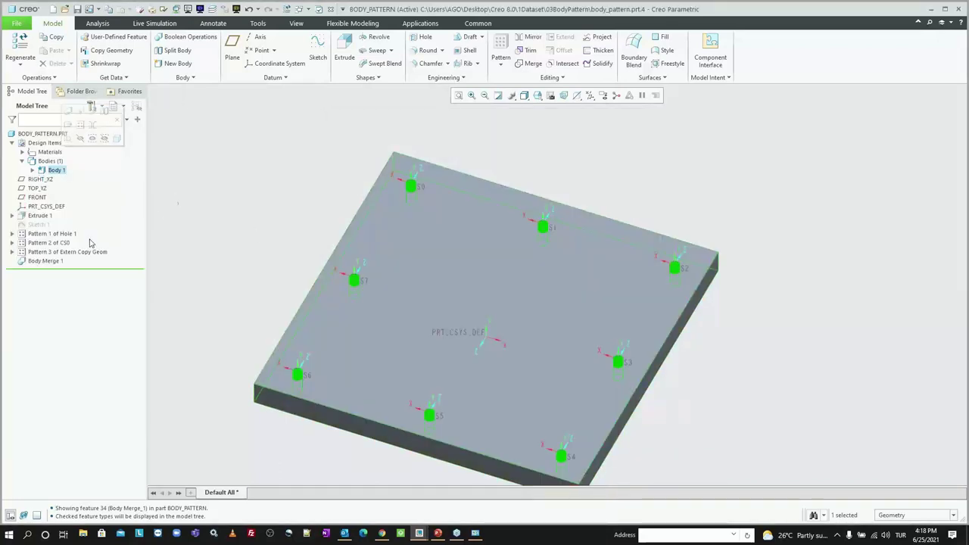
click(49, 262)
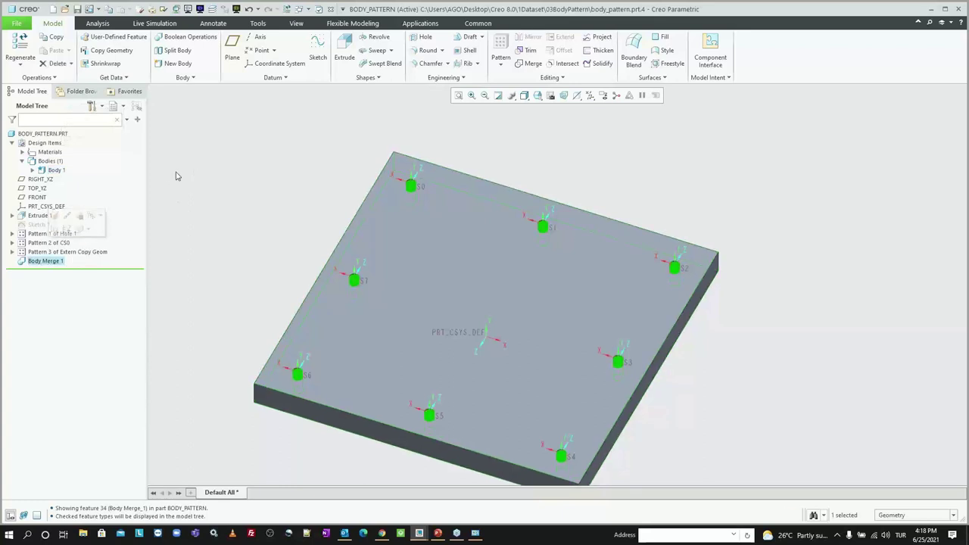
click(59, 170)
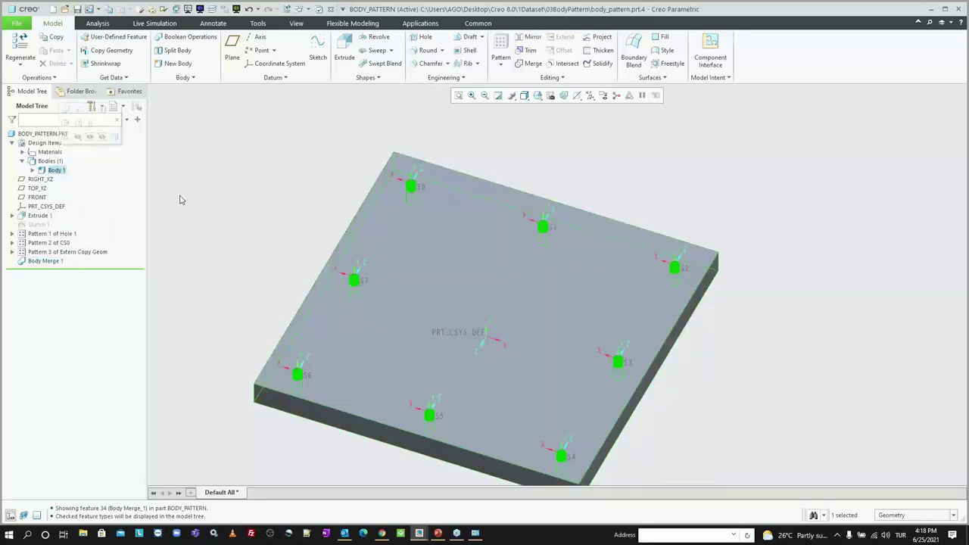
Include consumed bodies in the model tree filter so all nine bodies are listed
click(91, 106)
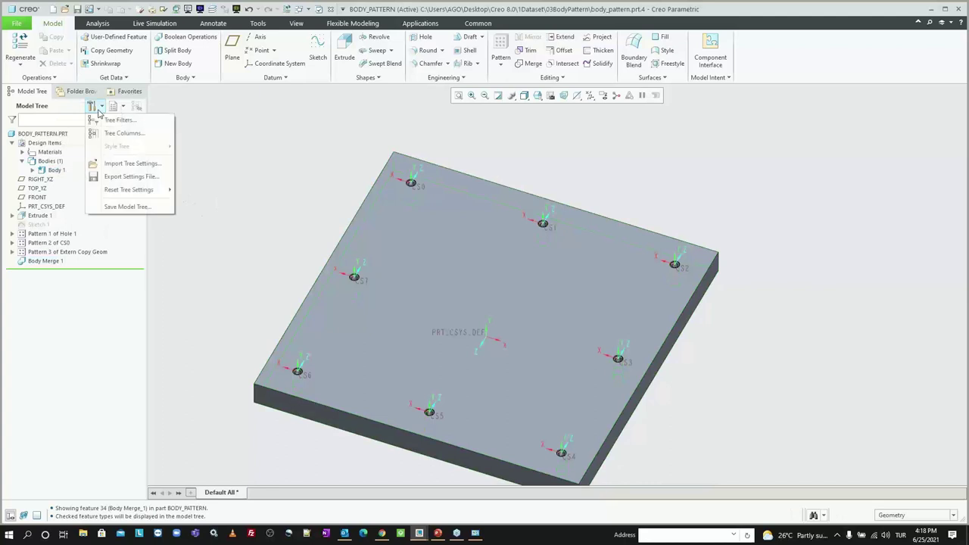
click(114, 120)
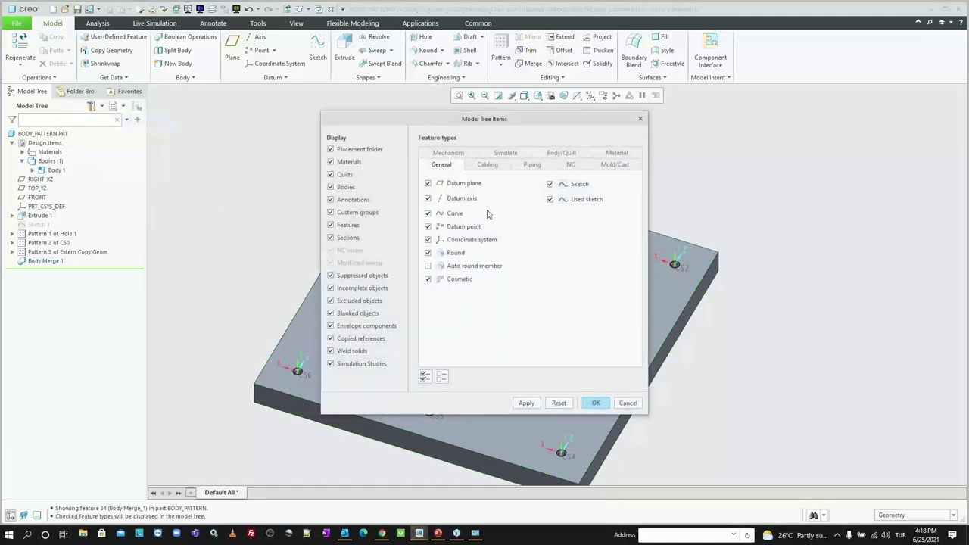
click(552, 156)
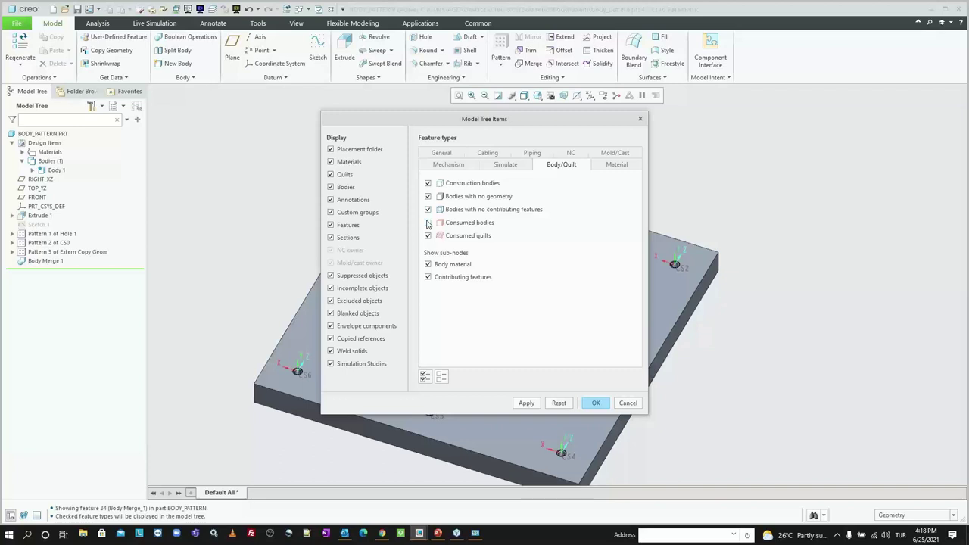
click(427, 223)
click(595, 404)
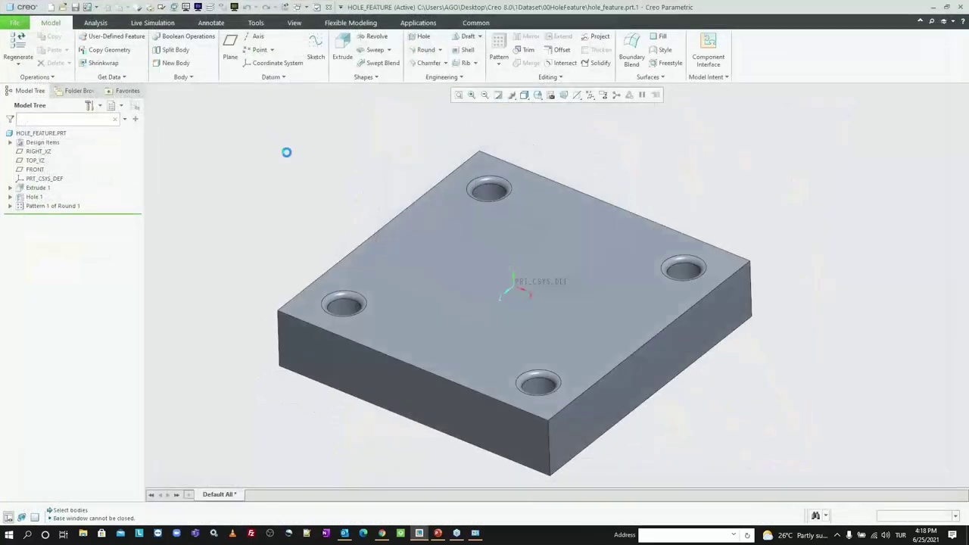
Open part 6114834m.prt from the 1Dataset > 04Snapshots folder
key(ctrl+o)
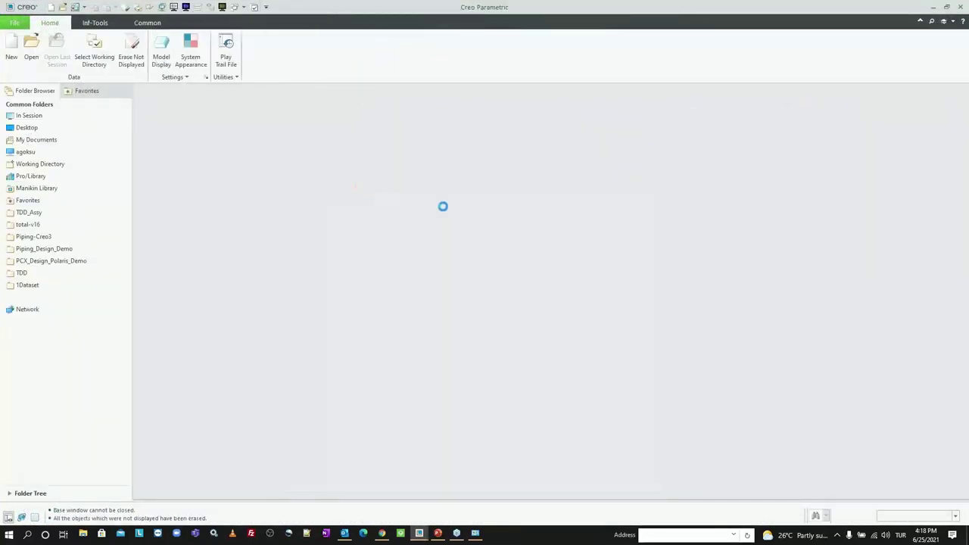
click(440, 120)
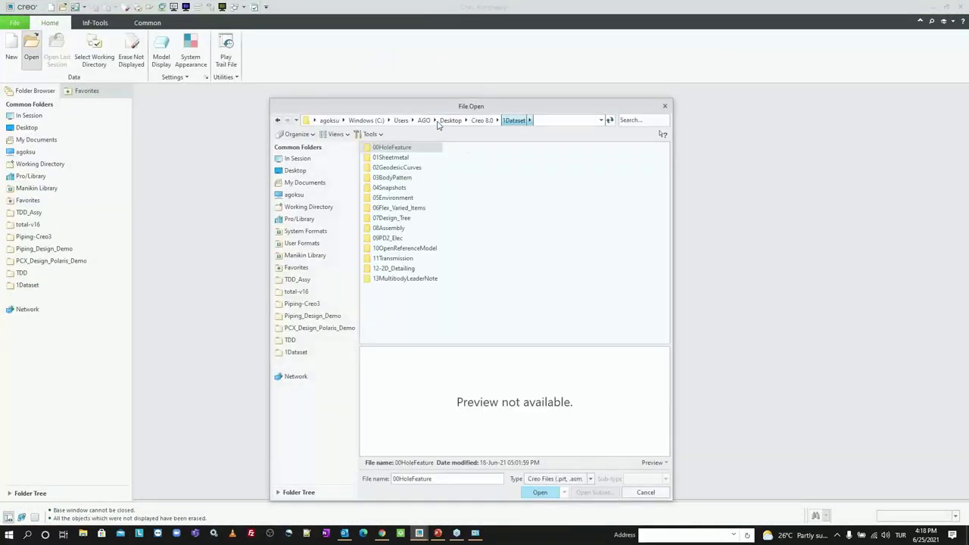
click(393, 189)
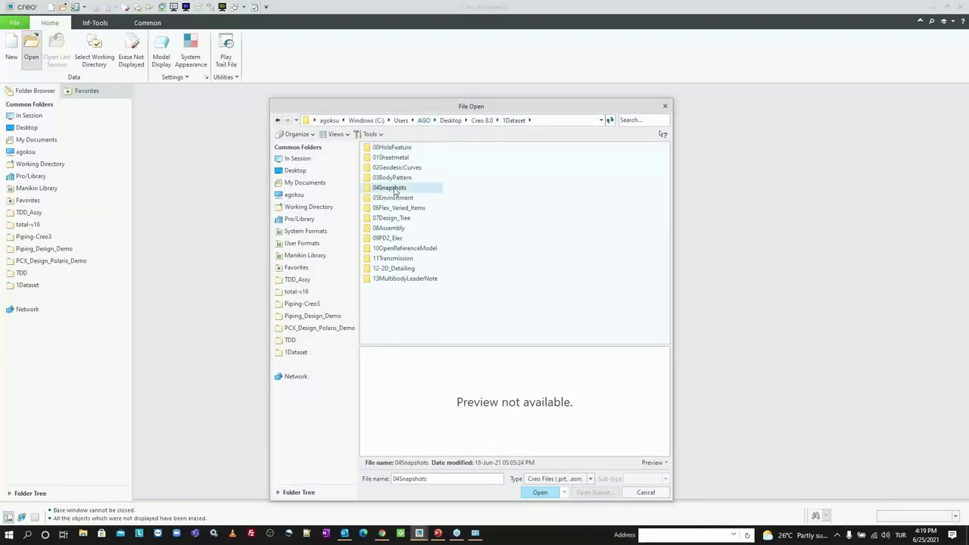
double_click(393, 188)
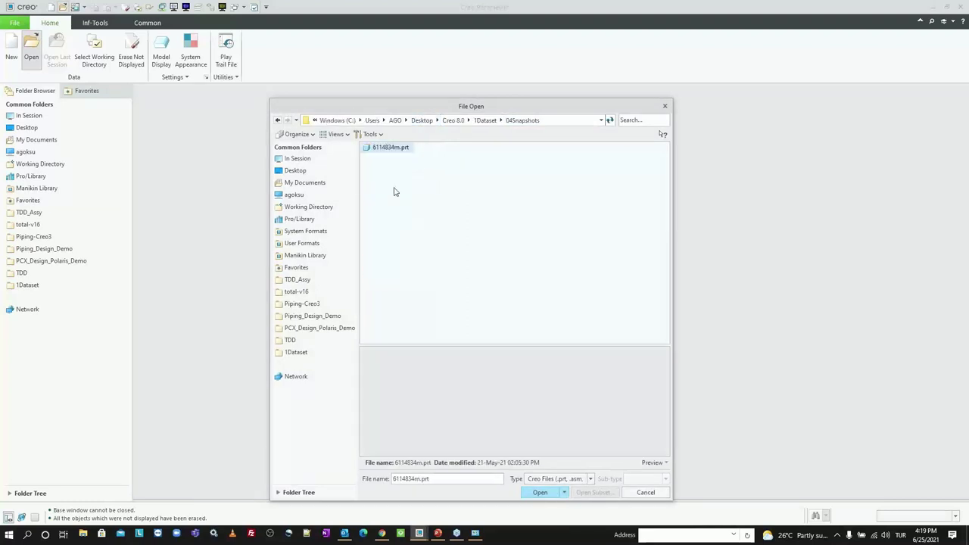
double_click(391, 149)
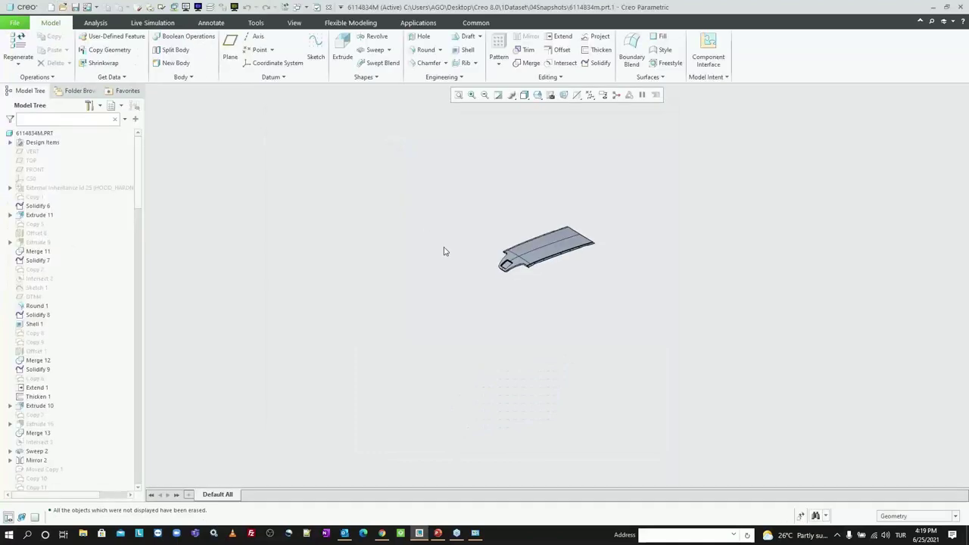
Zoom in and pick Extrude 9 in the Model Tree for Edit Definition
scroll(553, 240, down, 3)
scroll(562, 243, down, 2)
scroll(571, 248, down, 1)
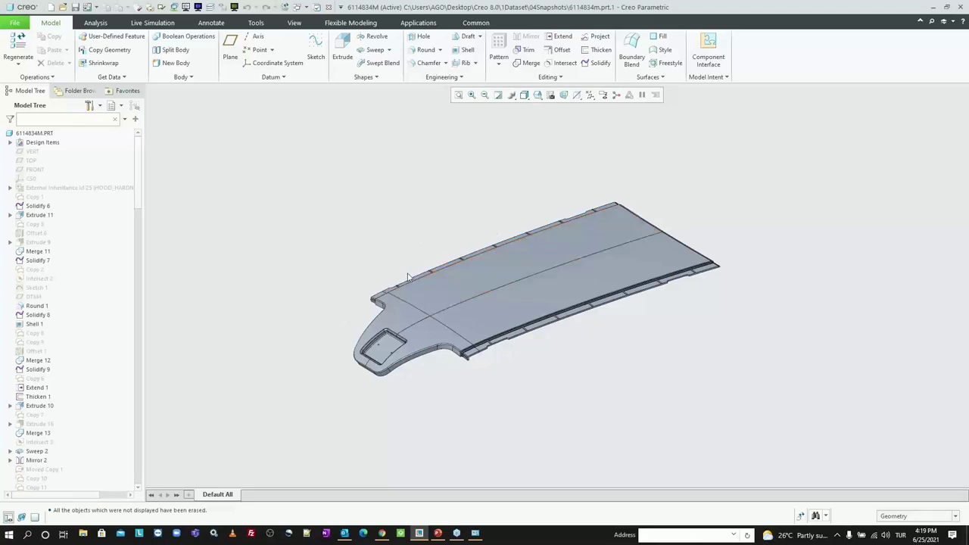
scroll(406, 326, down, 1)
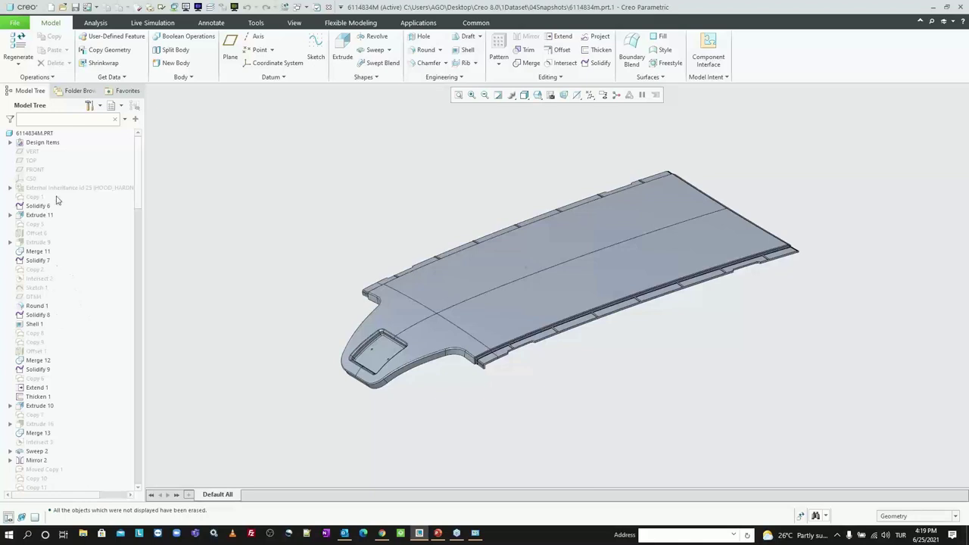
click(37, 242)
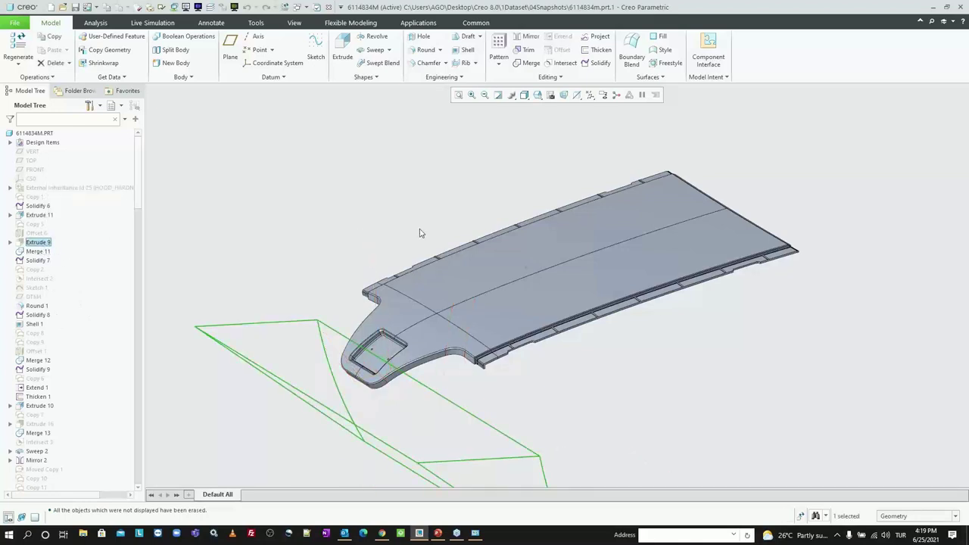
scroll(421, 231, down, 2)
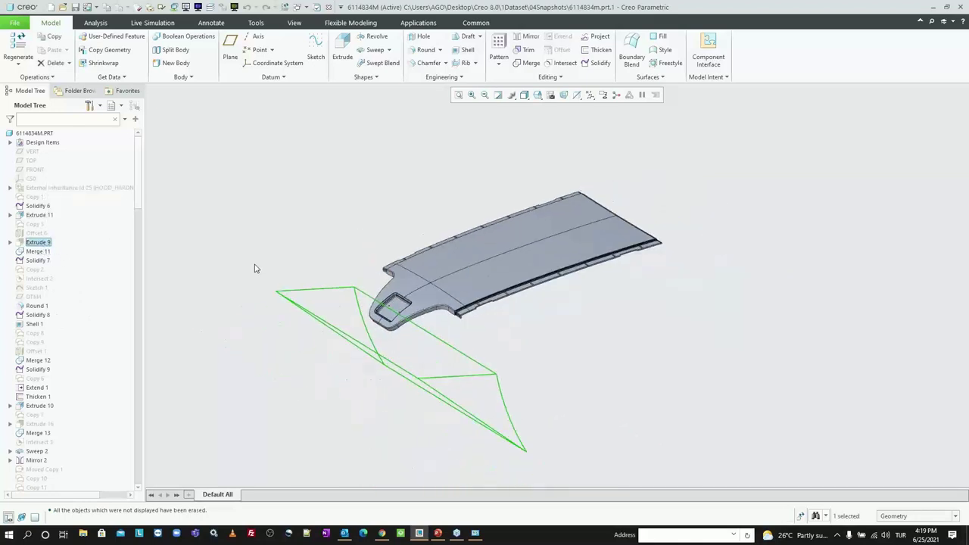
click(63, 242)
click(61, 181)
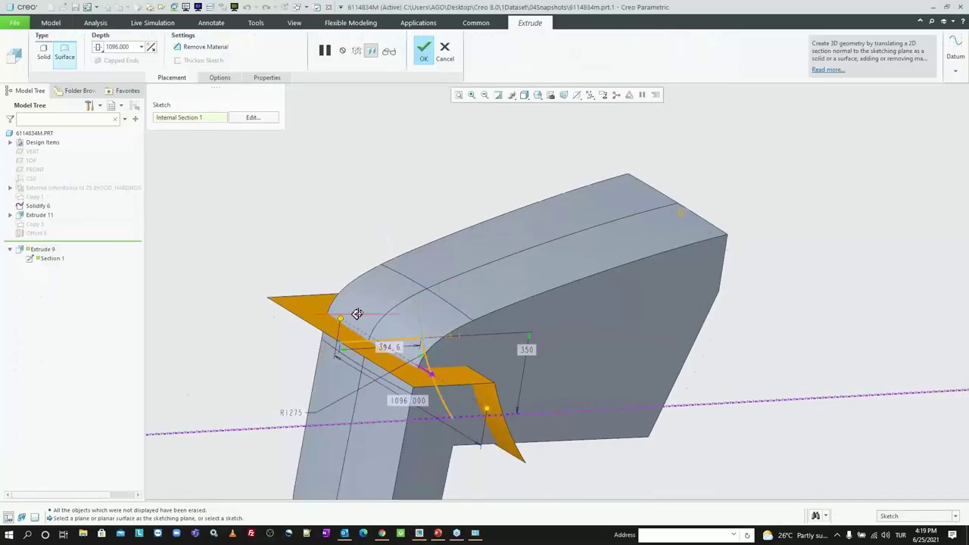
Inspect the Extrude 9 surface and accept the redefinition so the part regenerates
mouse_move(357, 314)
middle_down()
mouse_move(347, 286)
mouse_move(357, 313)
middle_up()
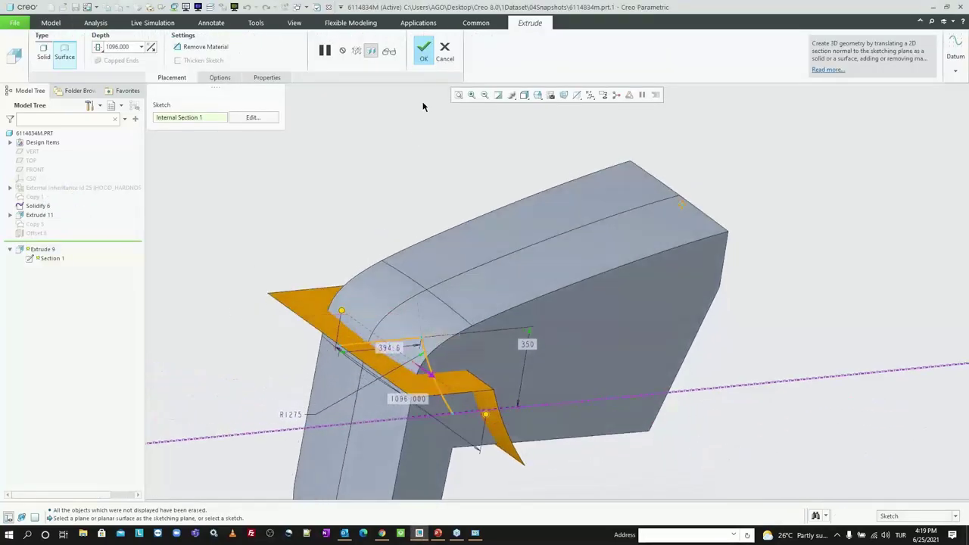
click(424, 49)
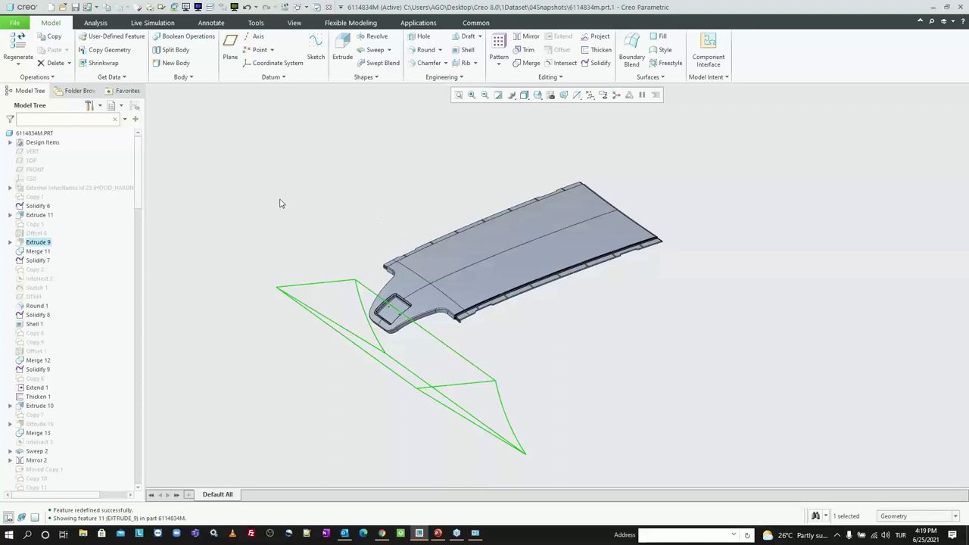
Set insert mode to place new features right after Extrude 9
right_click(40, 243)
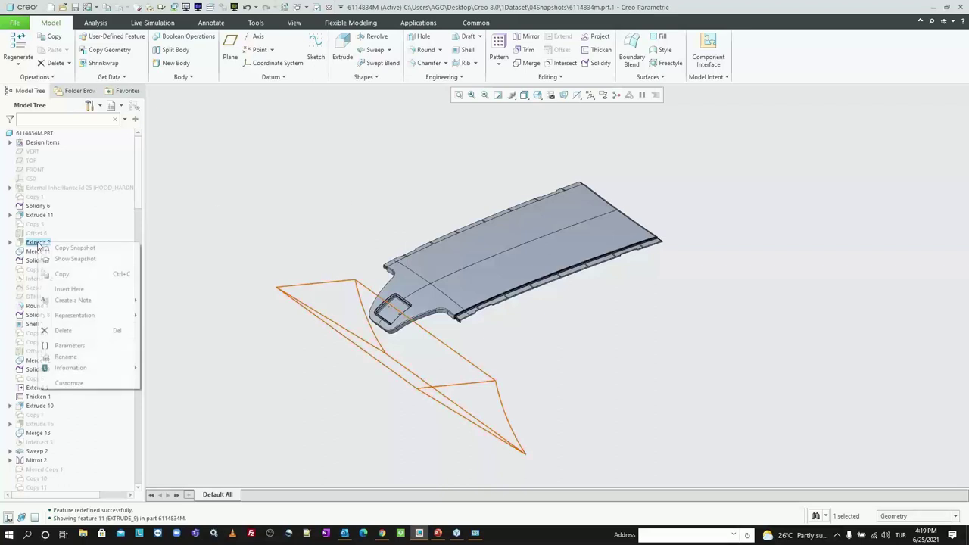
click(69, 289)
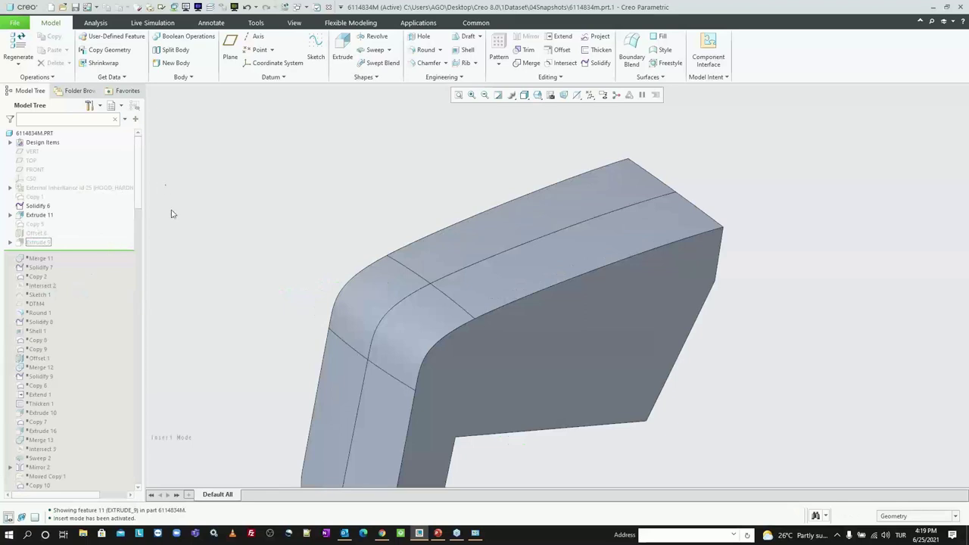
click(34, 243)
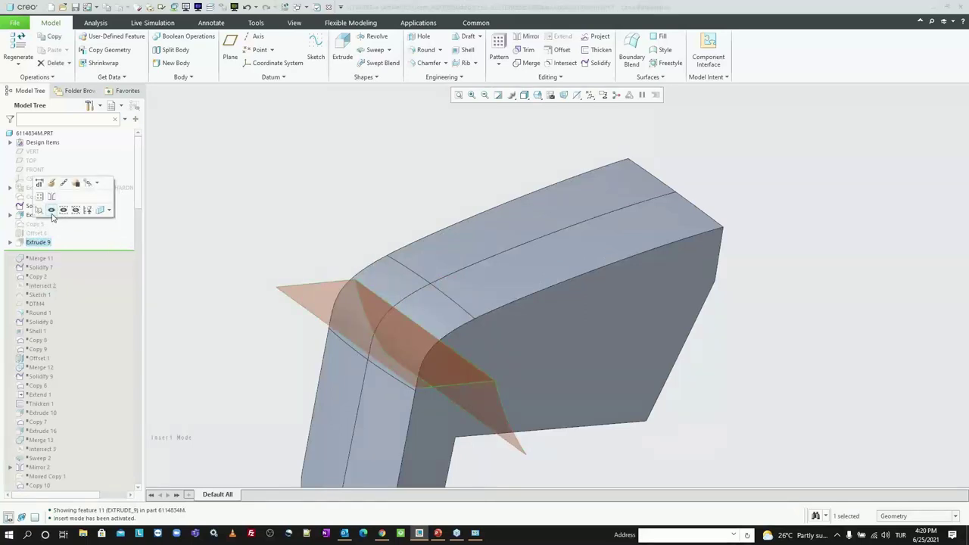
click(256, 224)
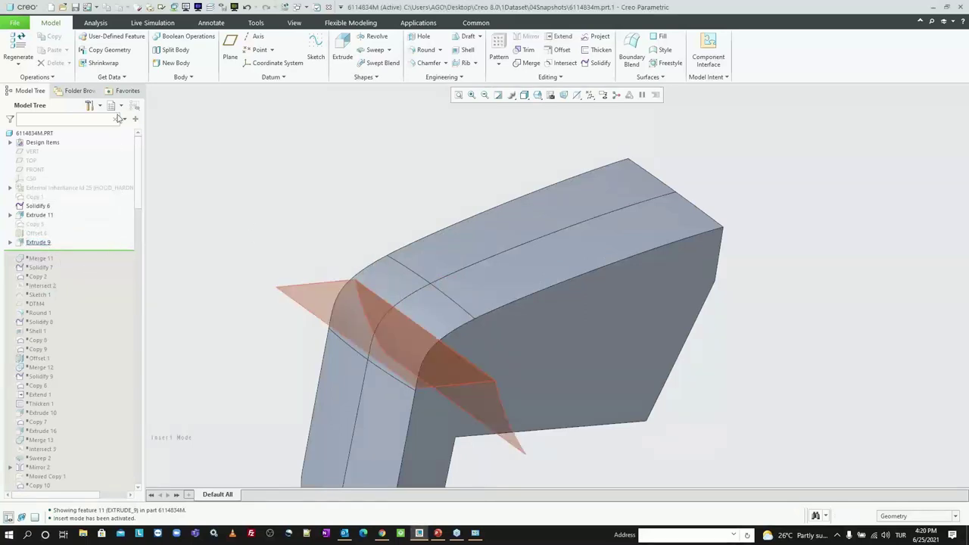
Show the layer tree and unhide the QUILTS and SURFACES layers to view the quilts
click(120, 105)
click(130, 128)
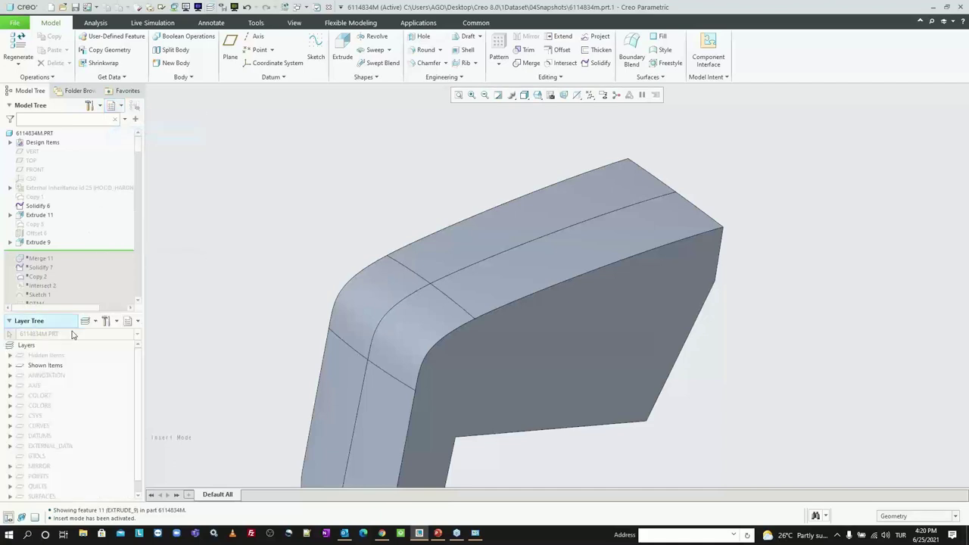
scroll(82, 408, down, 1)
click(56, 484)
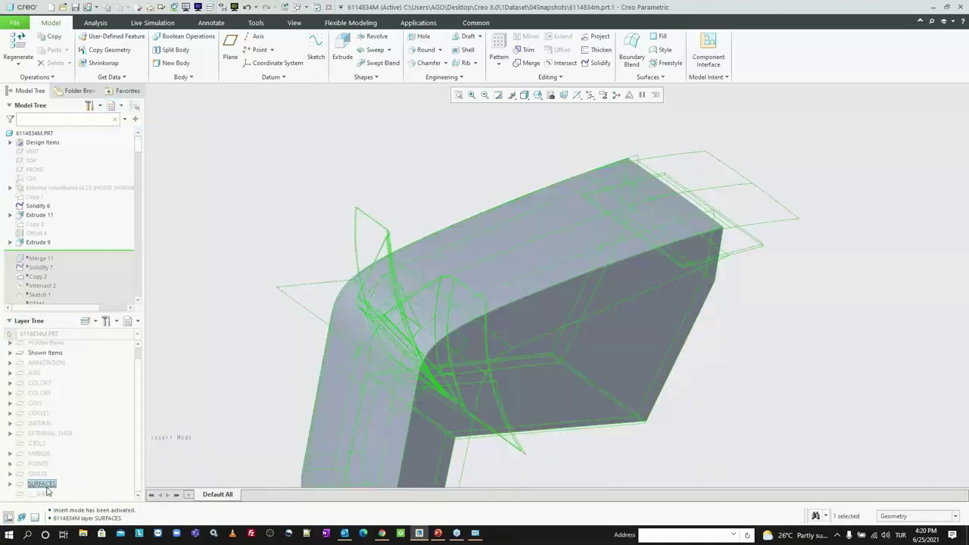
ctrl+click(43, 475)
right_click(43, 478)
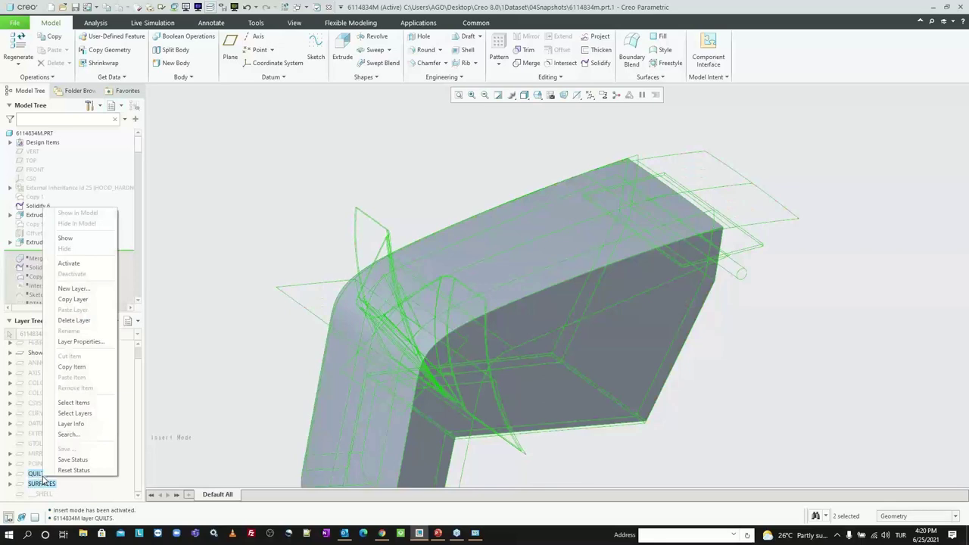
click(83, 239)
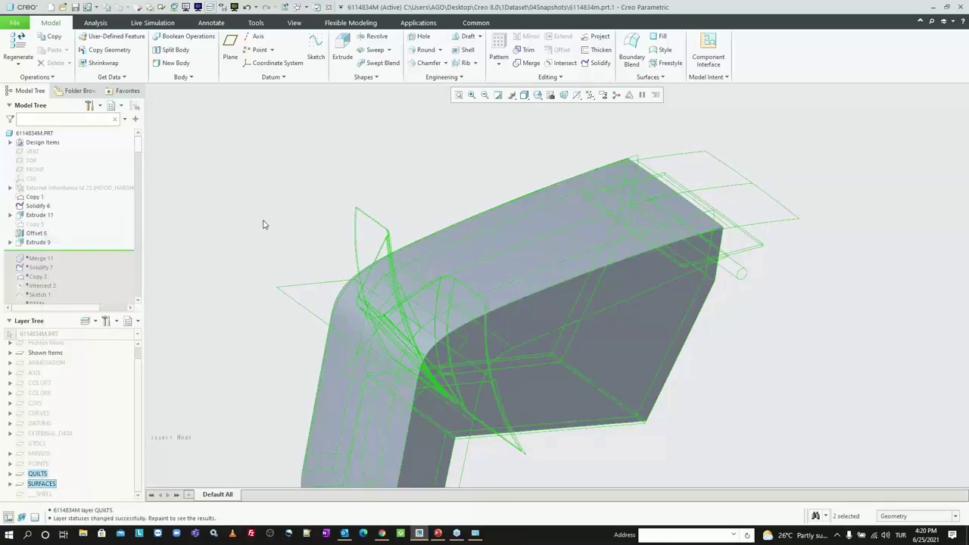
click(316, 298)
mouse_move(316, 297)
middle_down()
mouse_move(383, 313)
mouse_move(359, 283)
mouse_move(386, 317)
middle_up()
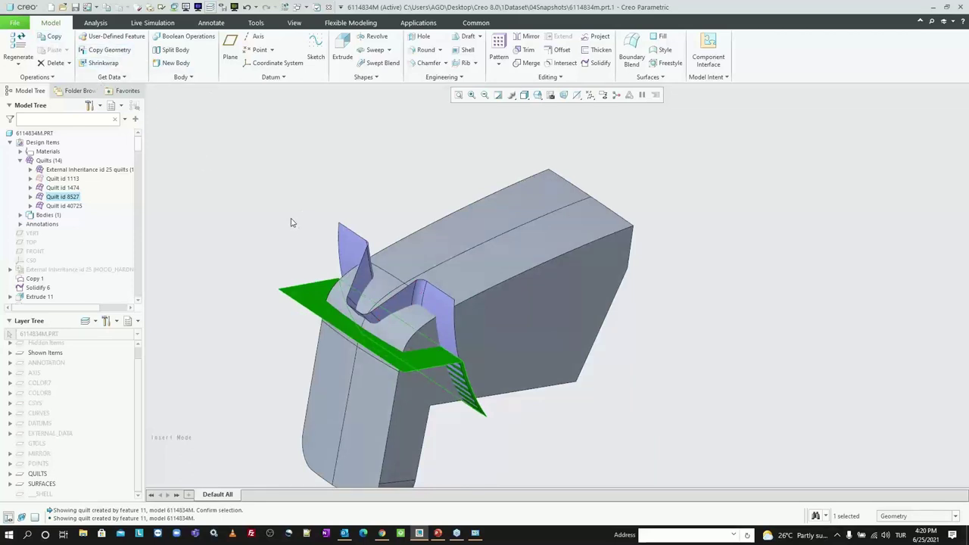
Hide the QUILTS and SURFACES layers again
click(37, 473)
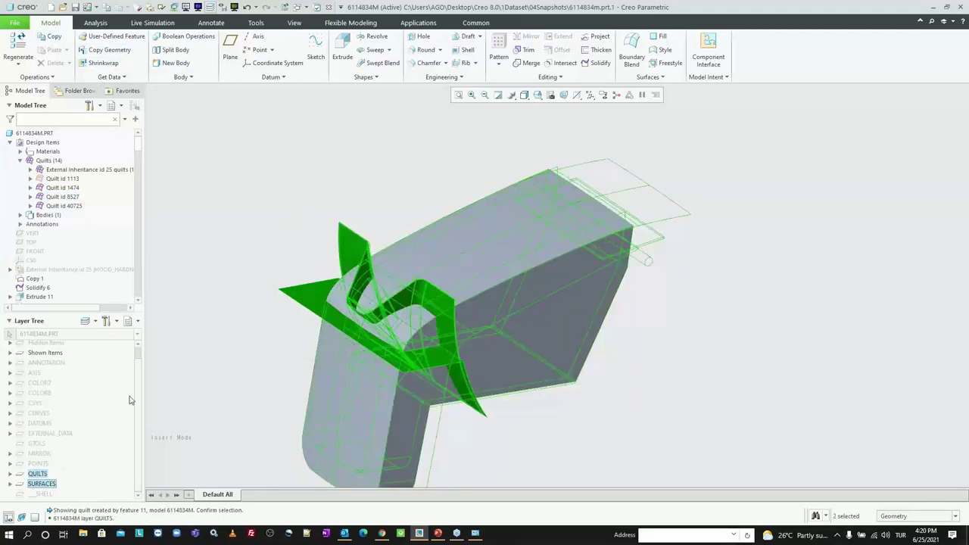
ctrl+click(41, 484)
right_click(43, 475)
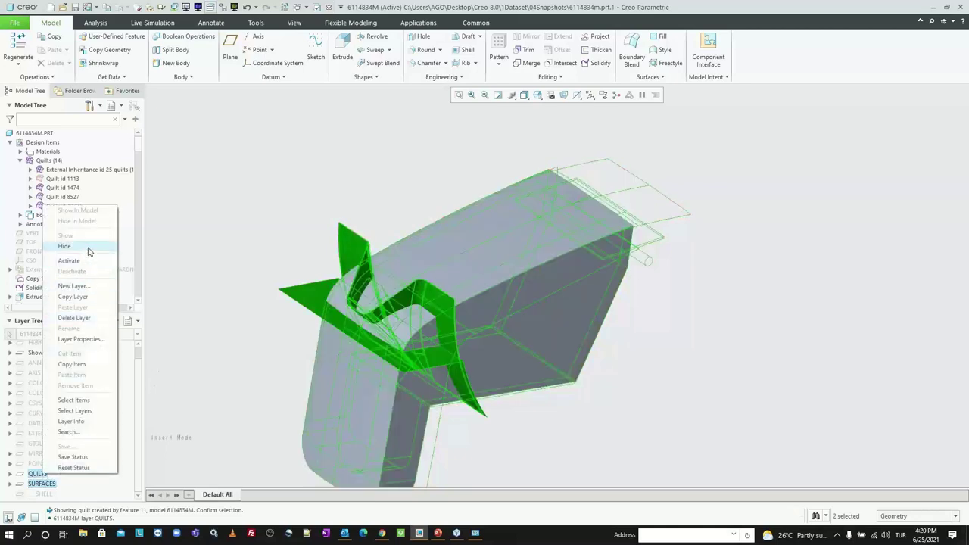
click(64, 246)
click(195, 250)
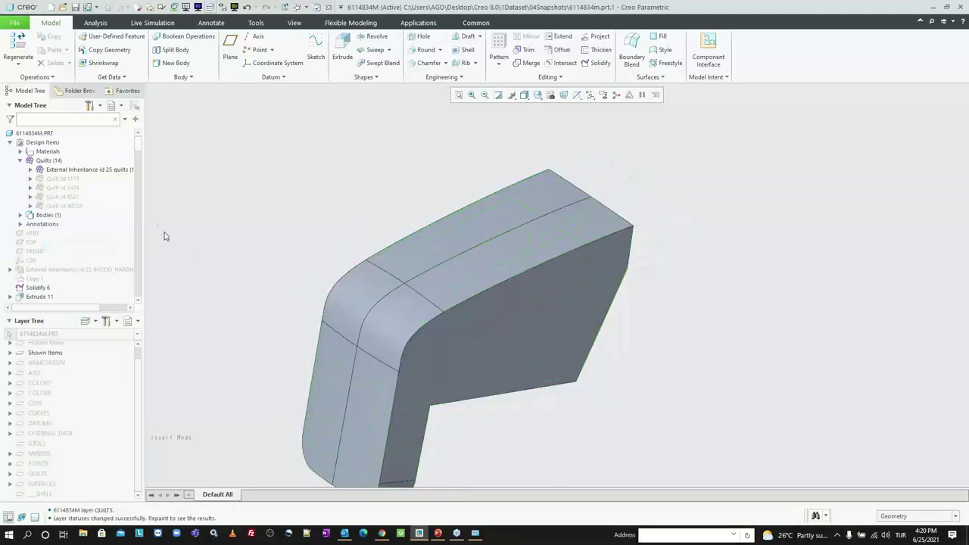
Turn off the layer tree and exit insert mode, resuming the suppressed features
click(117, 110)
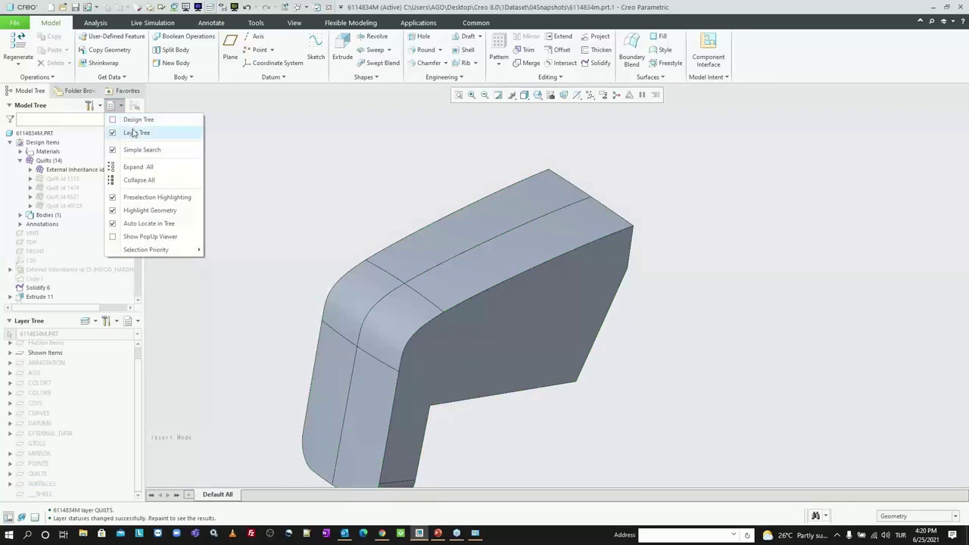
click(135, 134)
right_click(80, 332)
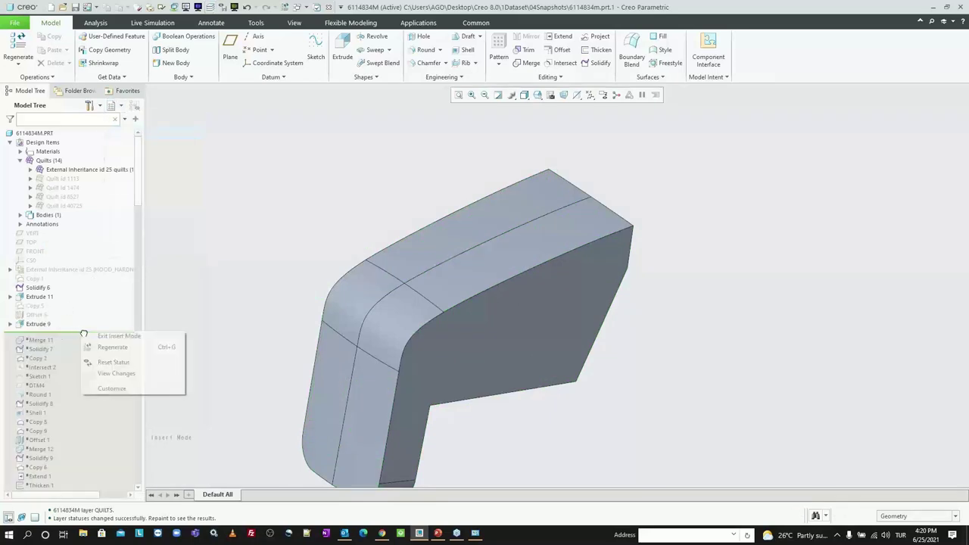
click(109, 338)
key(Return)
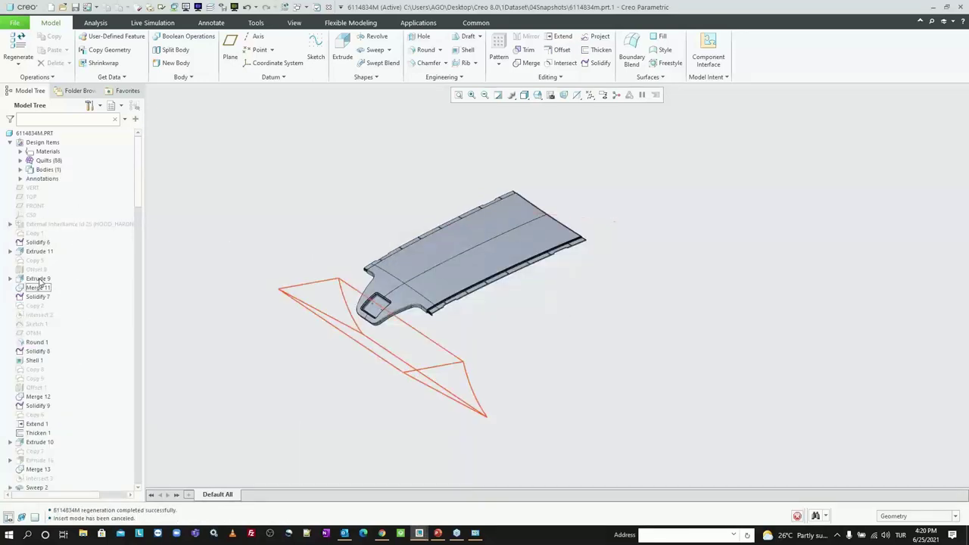
Show the snapshot geometry of Extrude 9 and orbit to view it
click(38, 278)
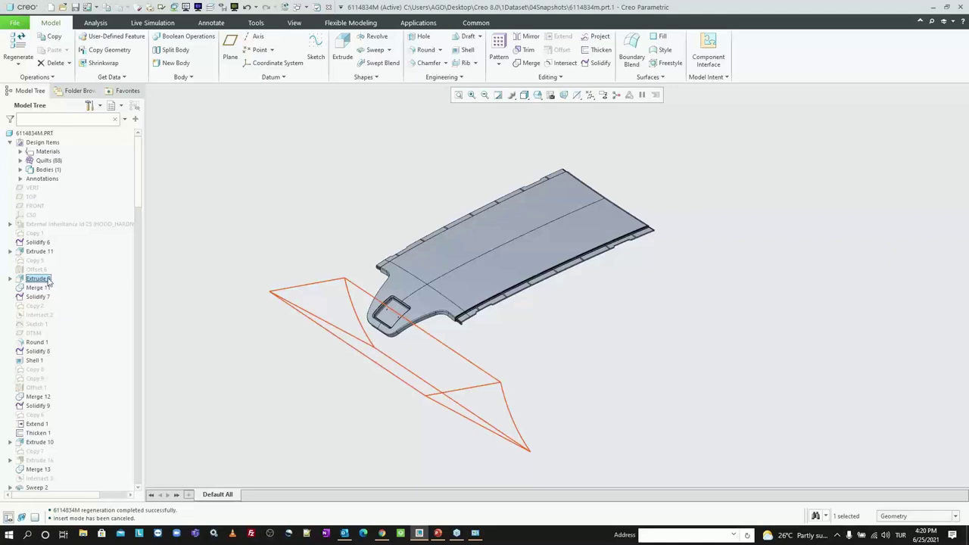
right_click(48, 280)
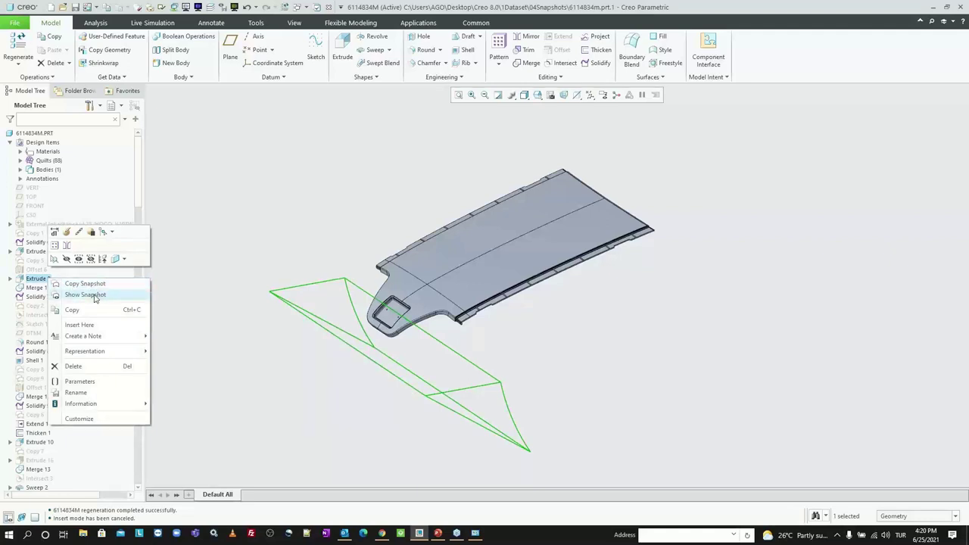
click(95, 296)
mouse_move(333, 342)
middle_down()
mouse_move(298, 303)
mouse_move(330, 338)
middle_up()
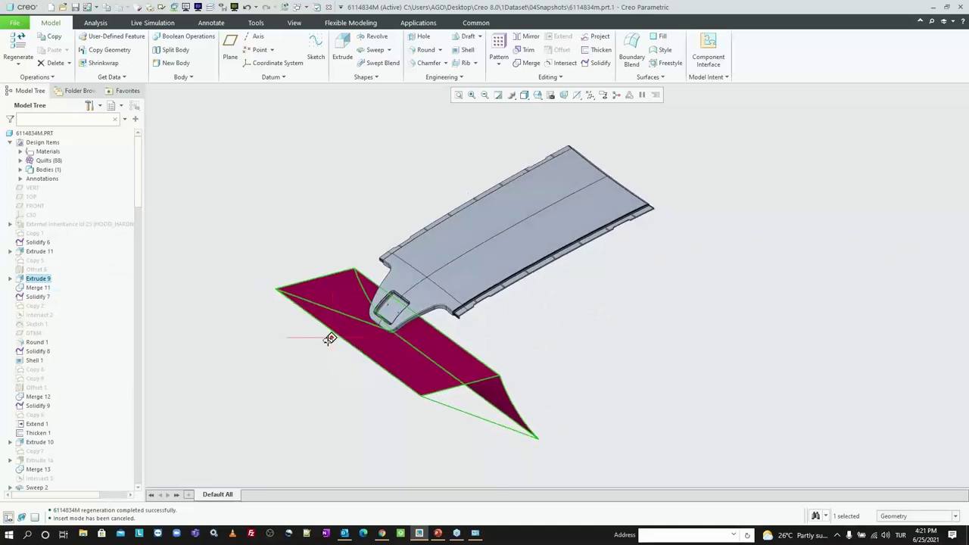
click(251, 204)
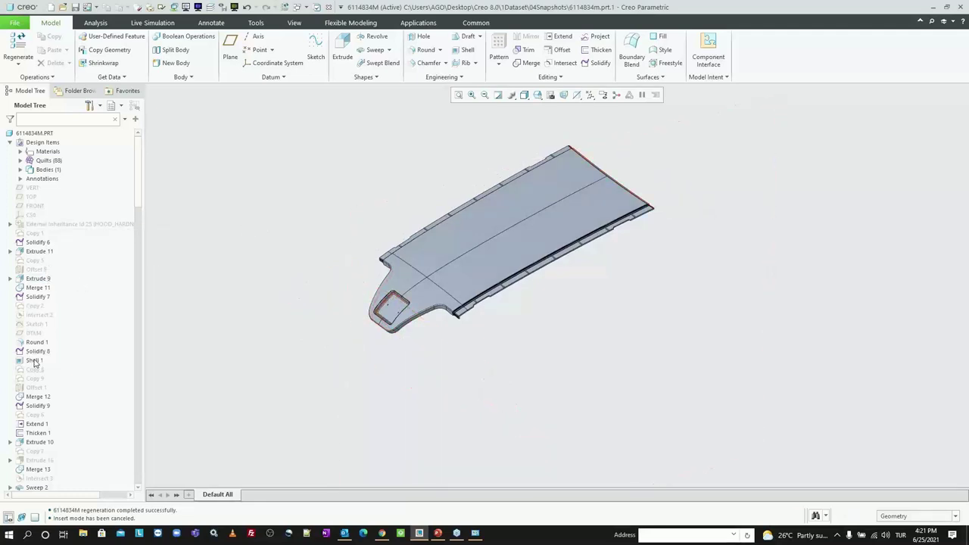
Show the snapshot geometry of Offset 1 and view the model edge-on
click(40, 460)
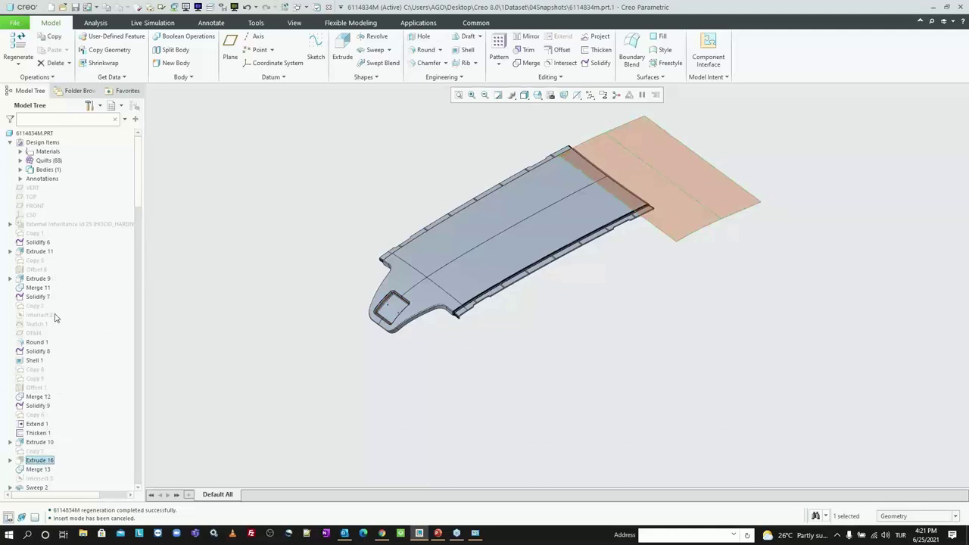
click(41, 387)
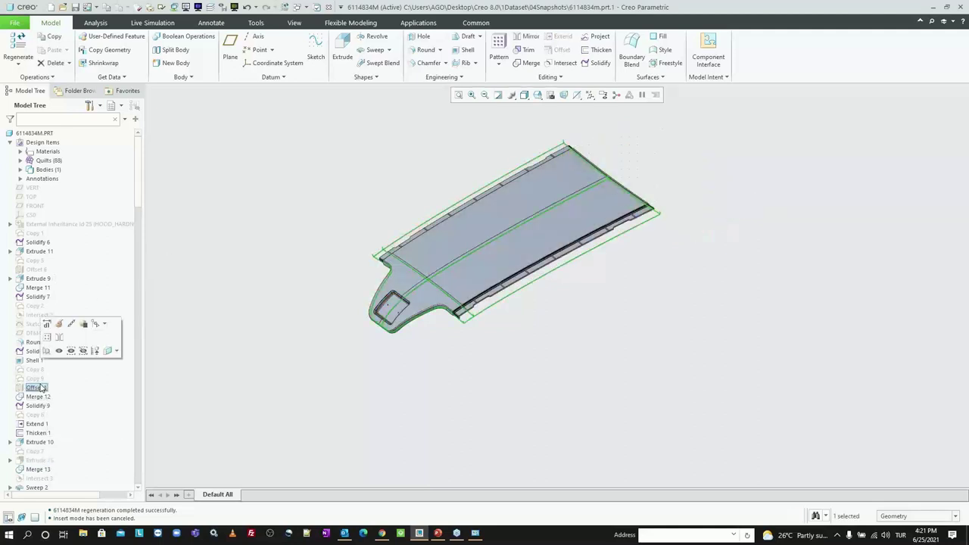
right_click(41, 387)
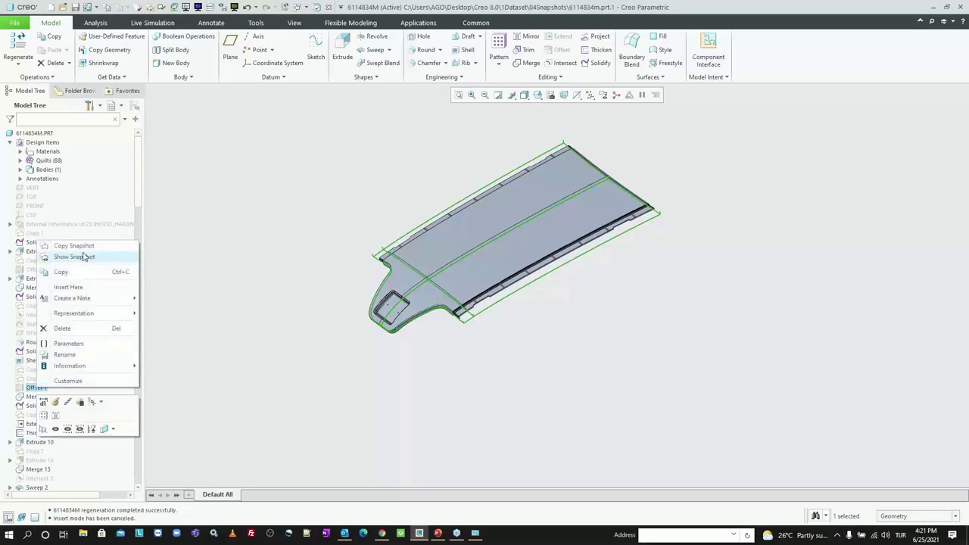
click(74, 256)
scroll(459, 294, up, 3)
middle_drag(459, 293, 317, 184)
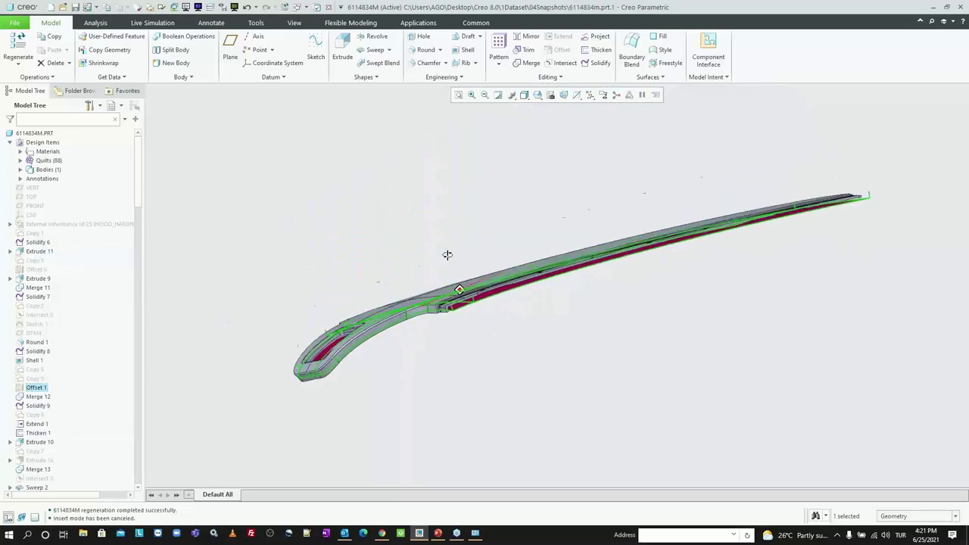
click(280, 373)
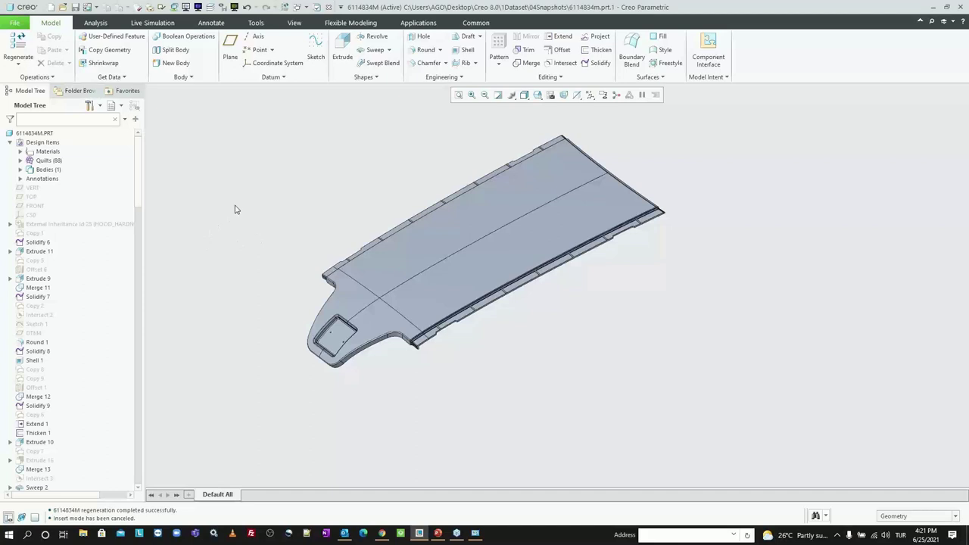
Copy Extrude 9's snapshot into the model as Copy 27 and inspect it
click(40, 279)
right_click(40, 279)
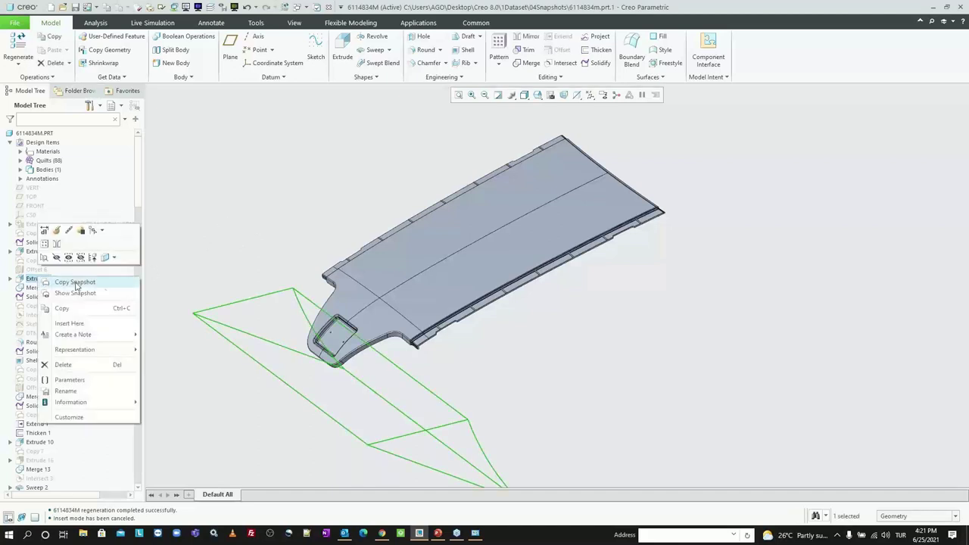
click(96, 283)
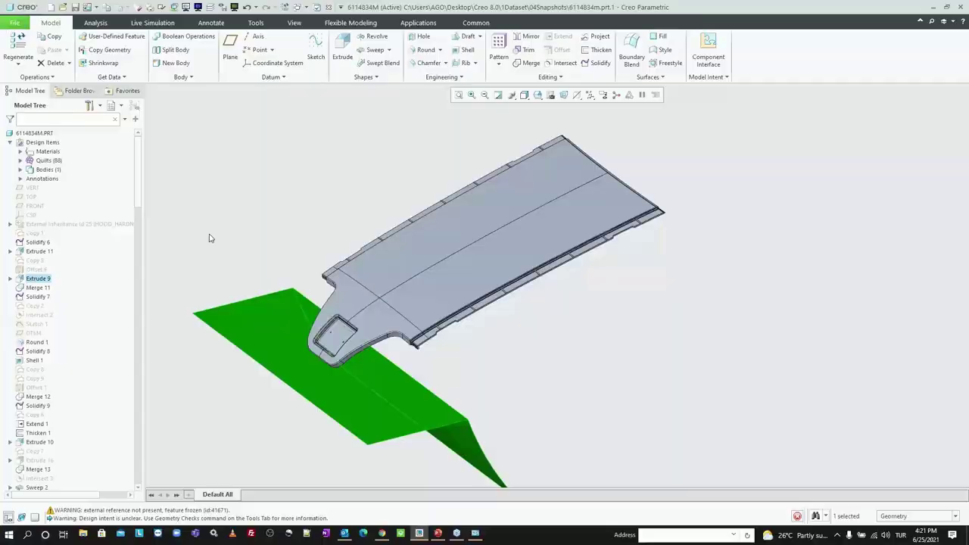
scroll(314, 289, down, 2)
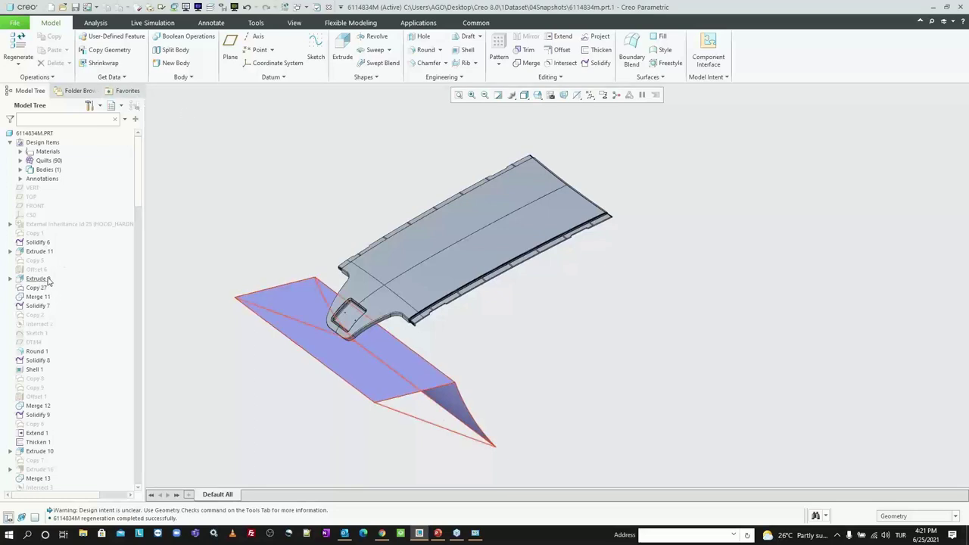
click(43, 289)
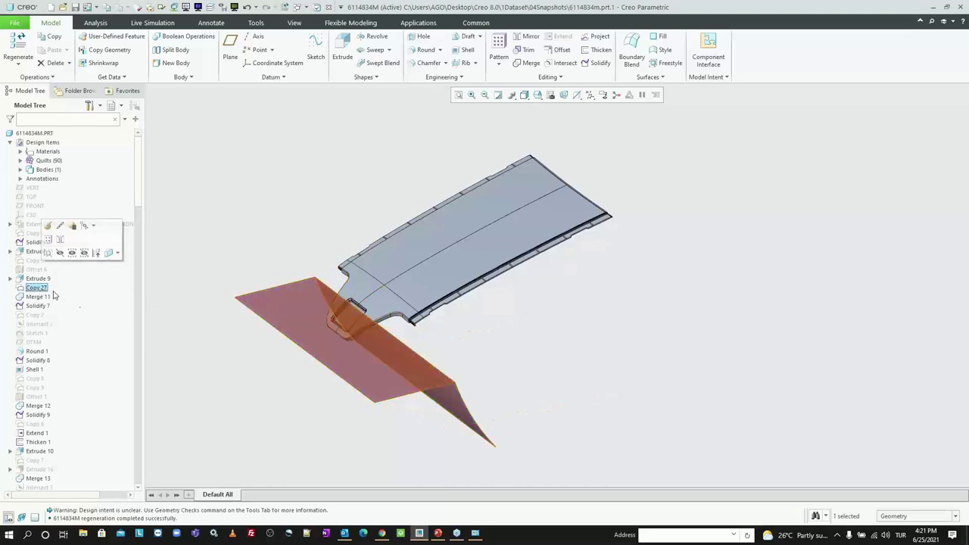
middle_drag(319, 329, 253, 306)
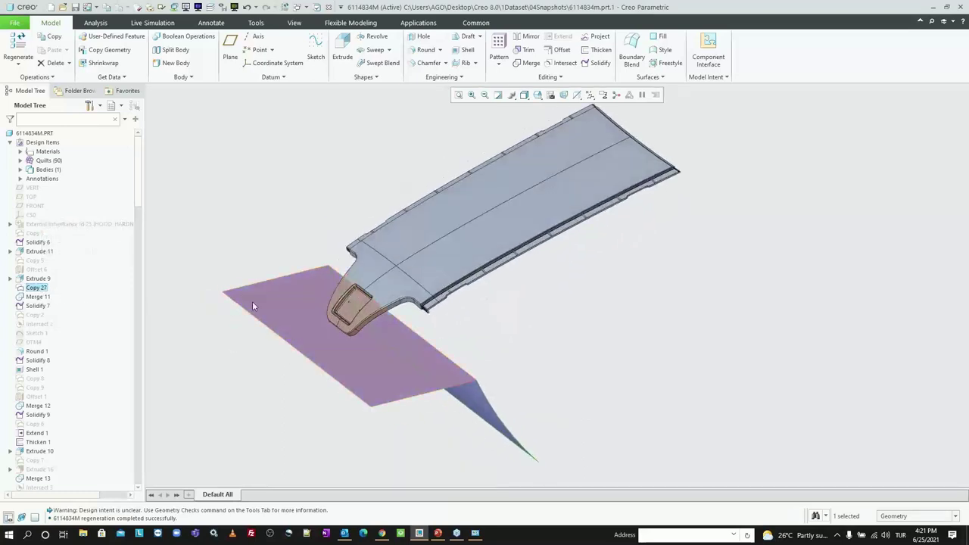
click(35, 398)
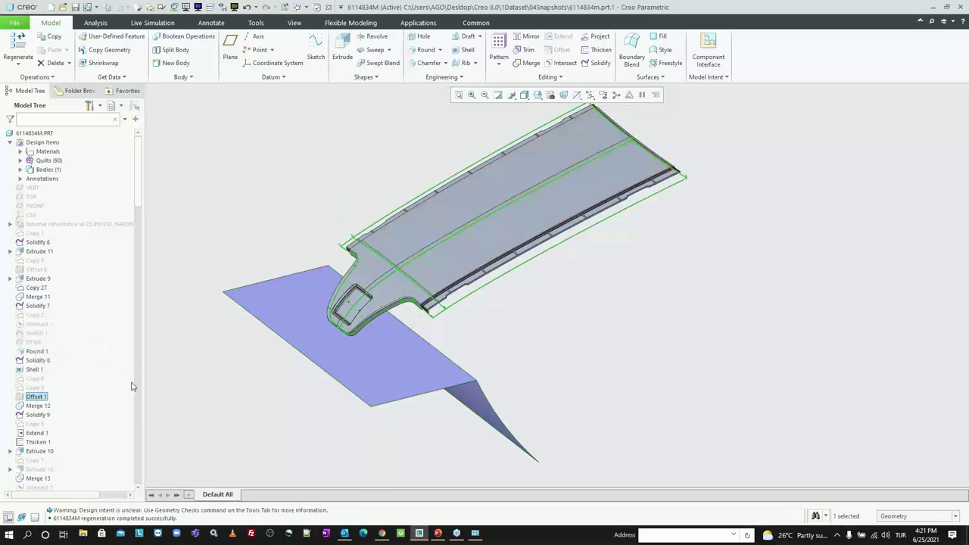
Copy Offset 1's snapshot into the model as Copy 28 and zoom to inspect it
right_click(36, 398)
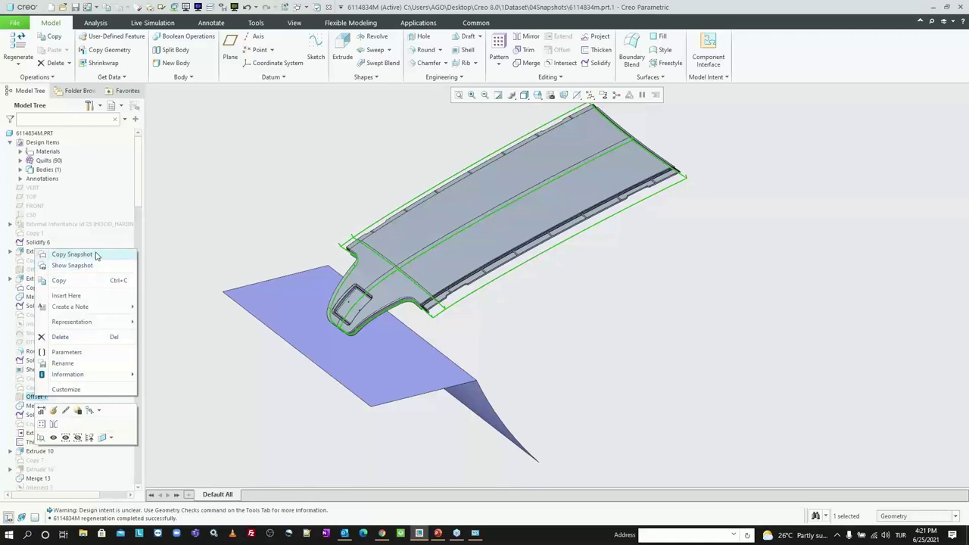
click(94, 255)
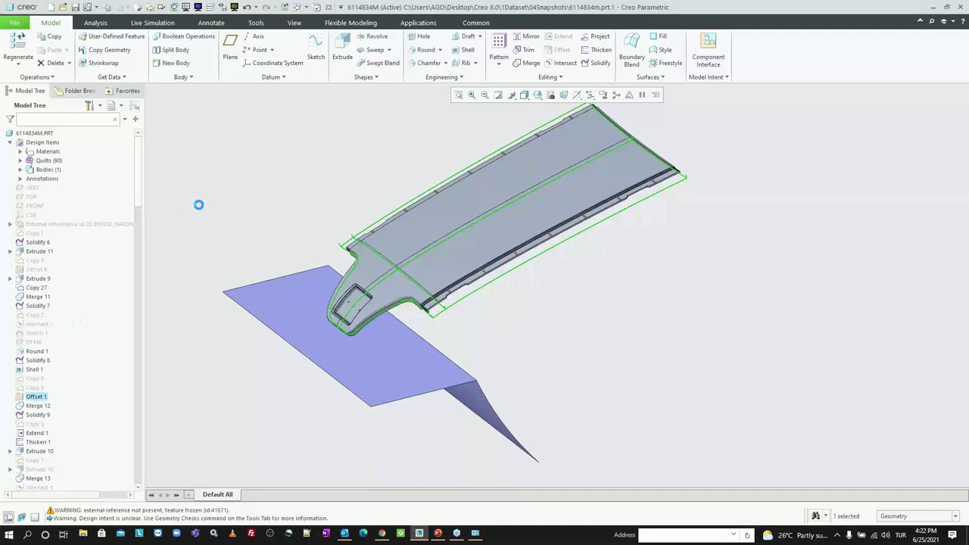
scroll(340, 236, down, 2)
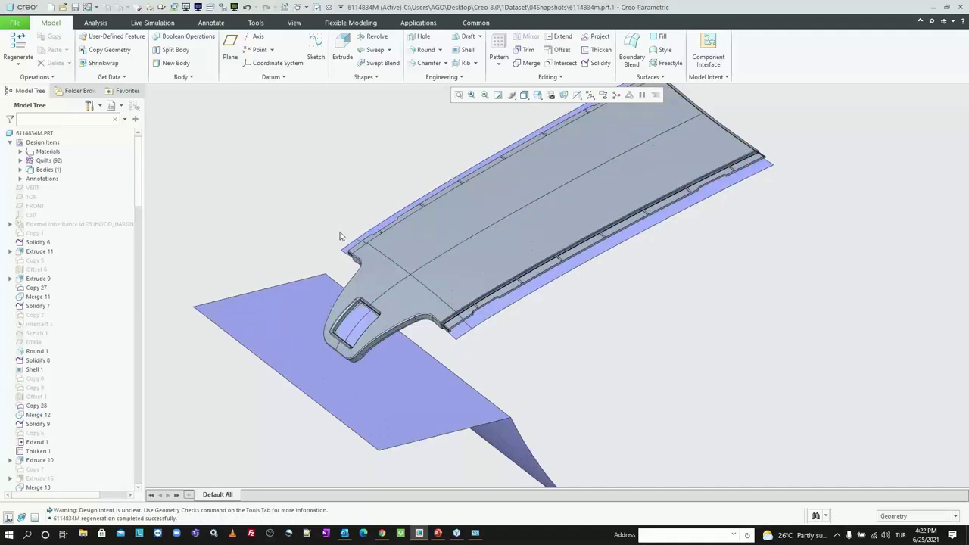
scroll(369, 248, up, 2)
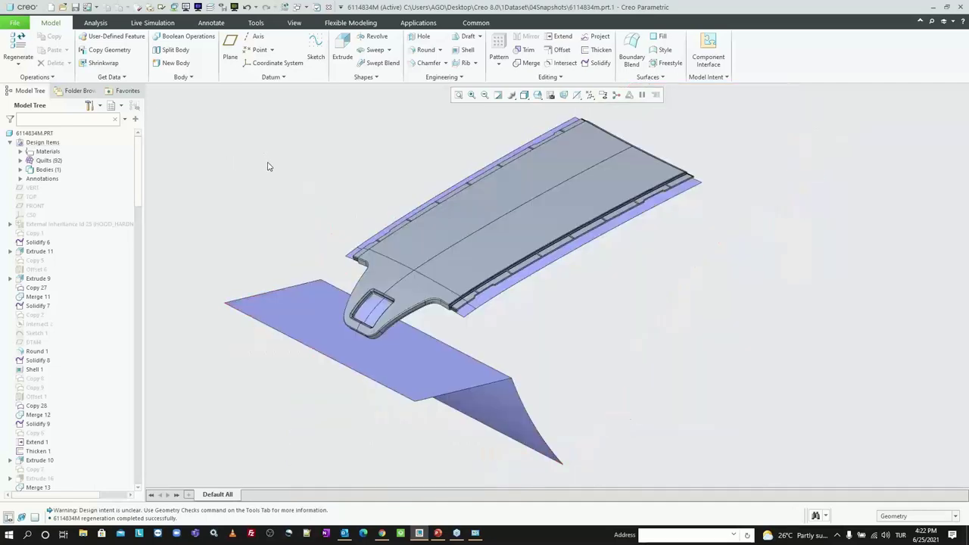
key(ctrl+o)
Open dart_001_skel.prt from 1Dataset > 07Design_Tree and expand Design Items to its quilts
click(487, 121)
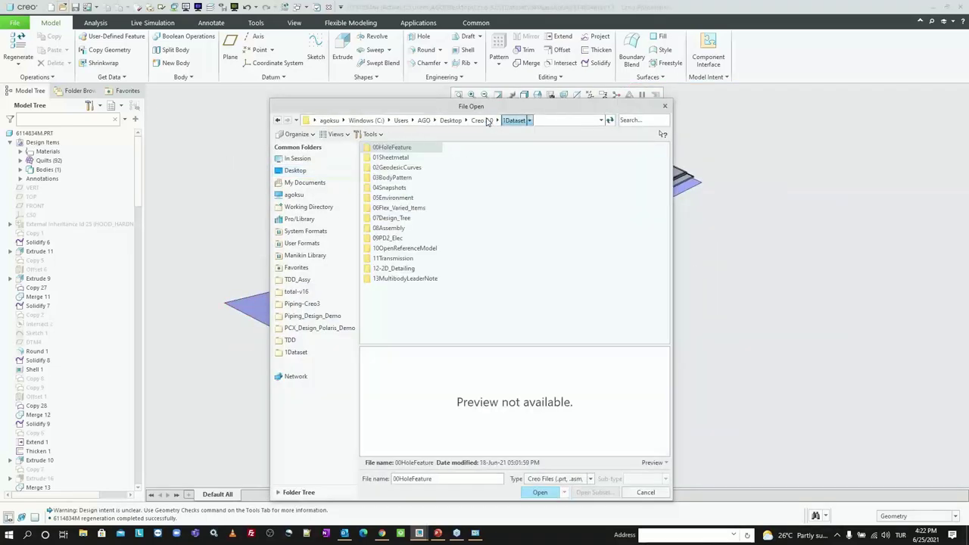
double_click(392, 218)
double_click(399, 150)
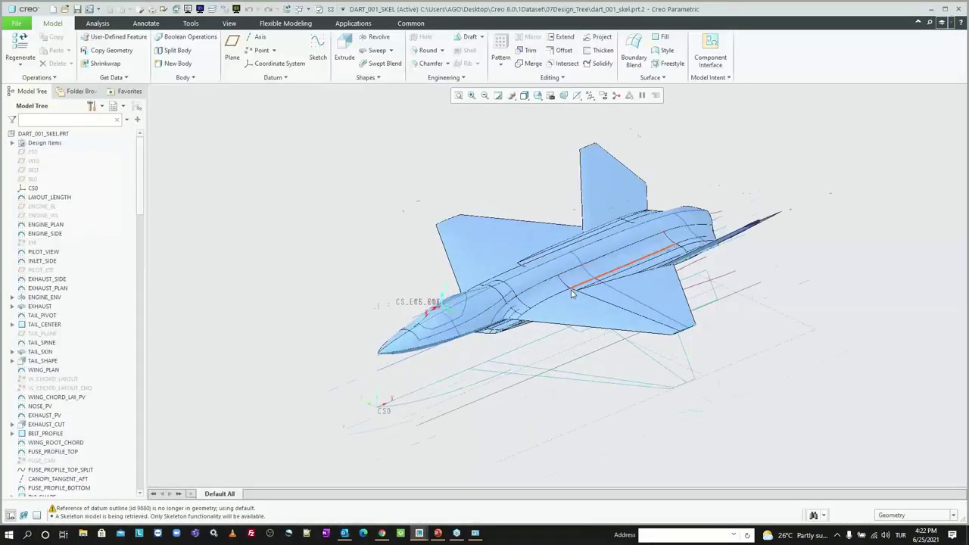
click(11, 142)
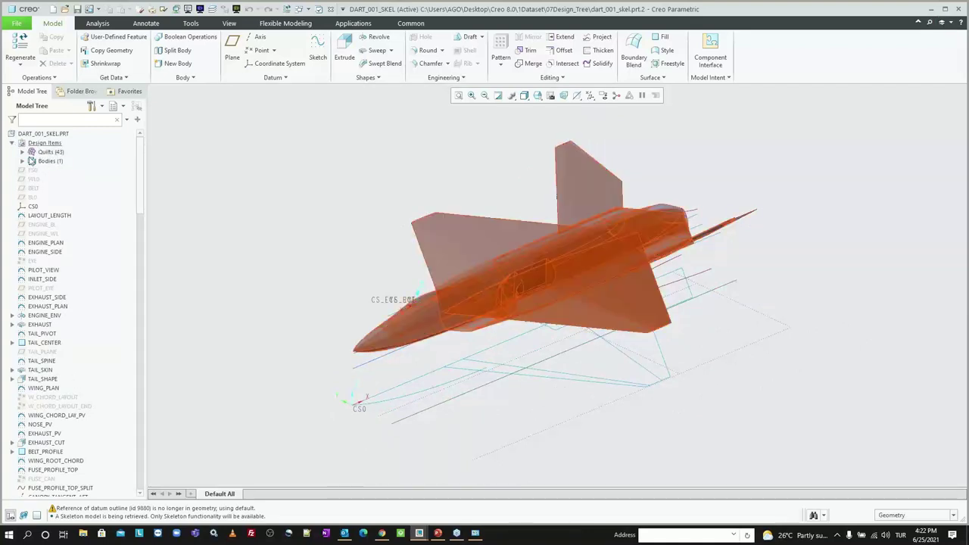
click(40, 151)
click(117, 108)
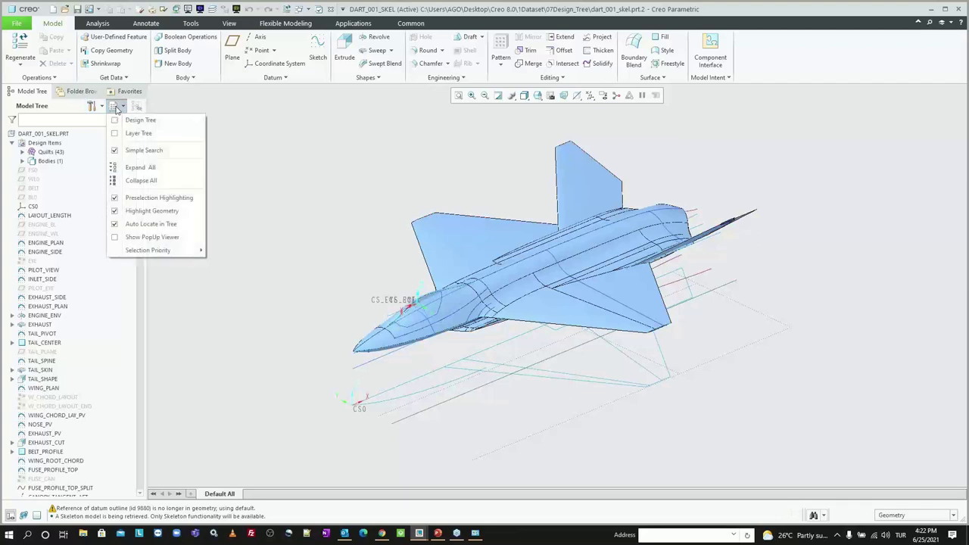
Show the Design Tree and include consumed quilts so 43 quilts are listed
click(140, 120)
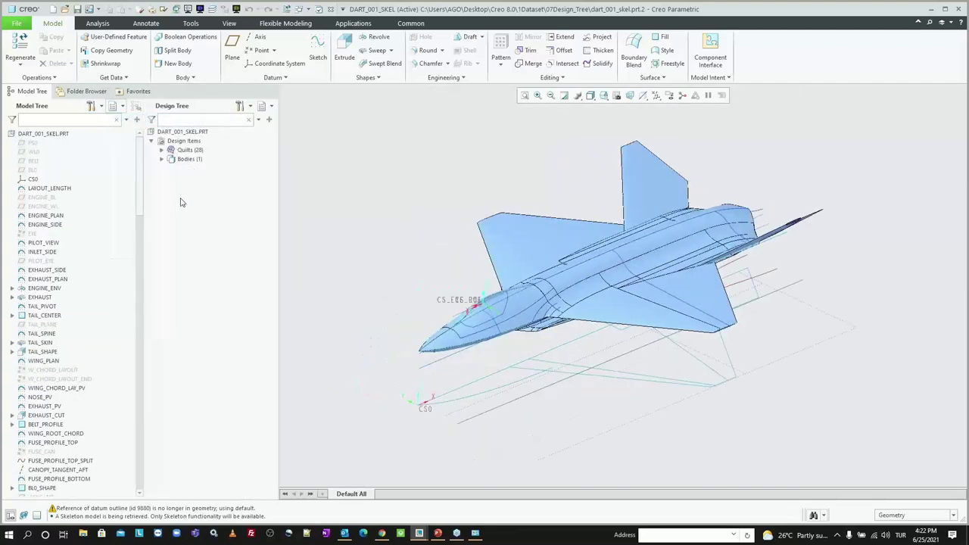
click(160, 150)
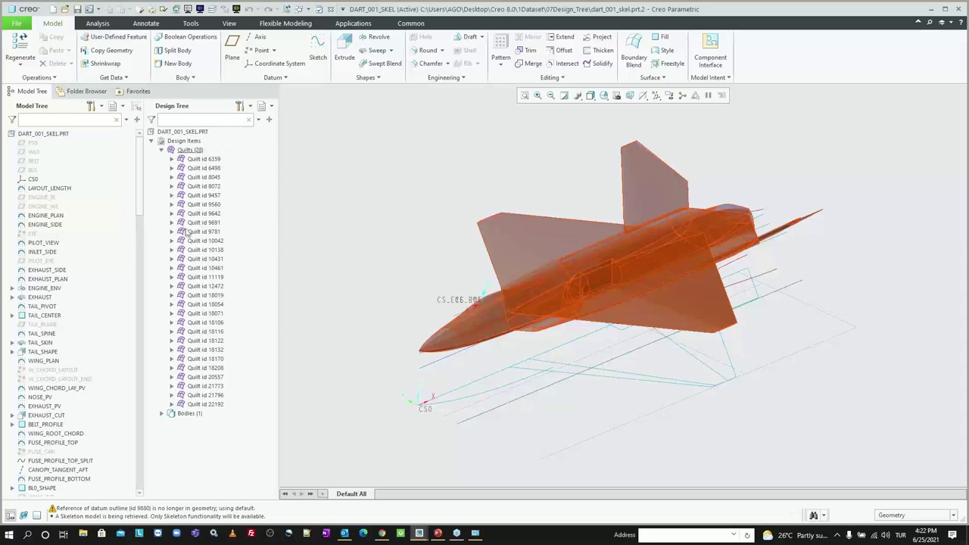
click(241, 107)
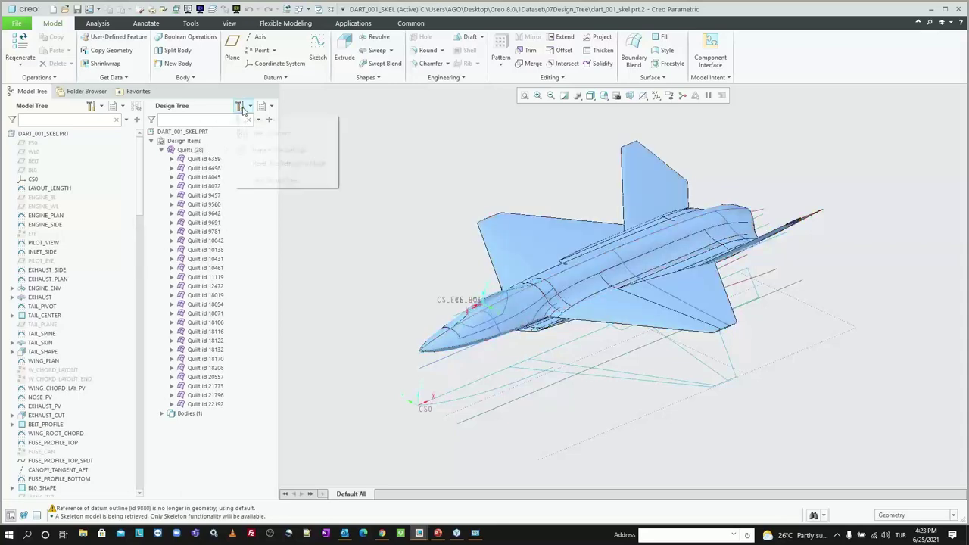
click(264, 121)
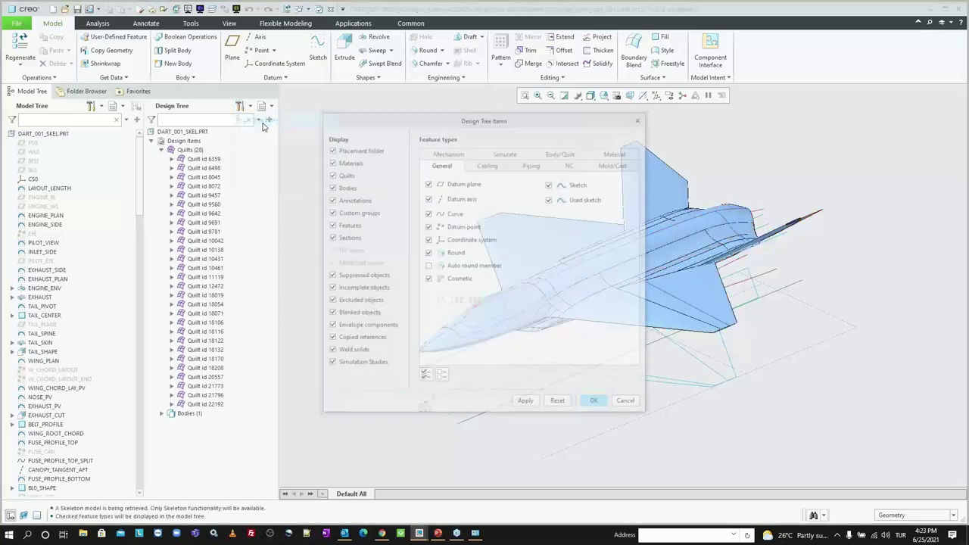
click(561, 155)
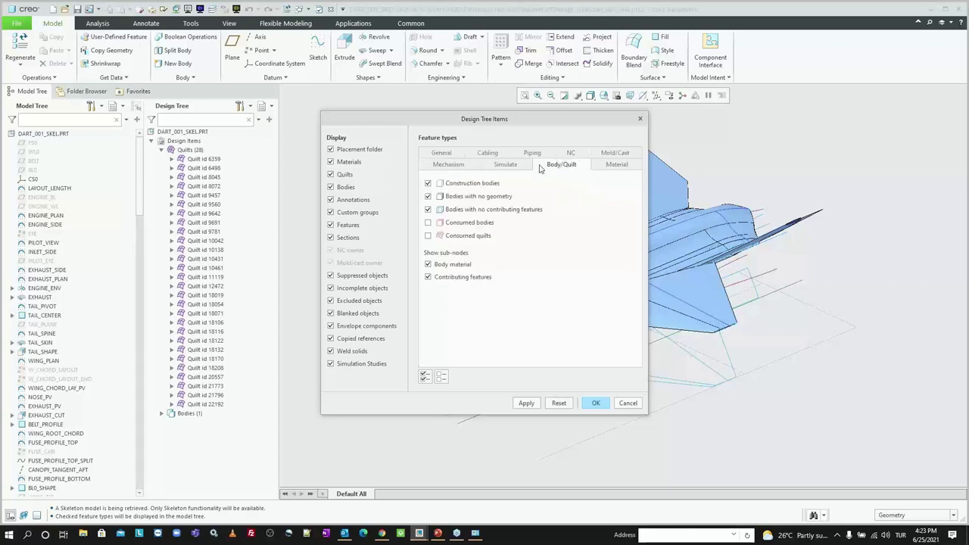
click(428, 236)
click(595, 404)
Hide the Design Tree and review the Quilts (43) node in the Model Tree
scroll(222, 286, down, 2)
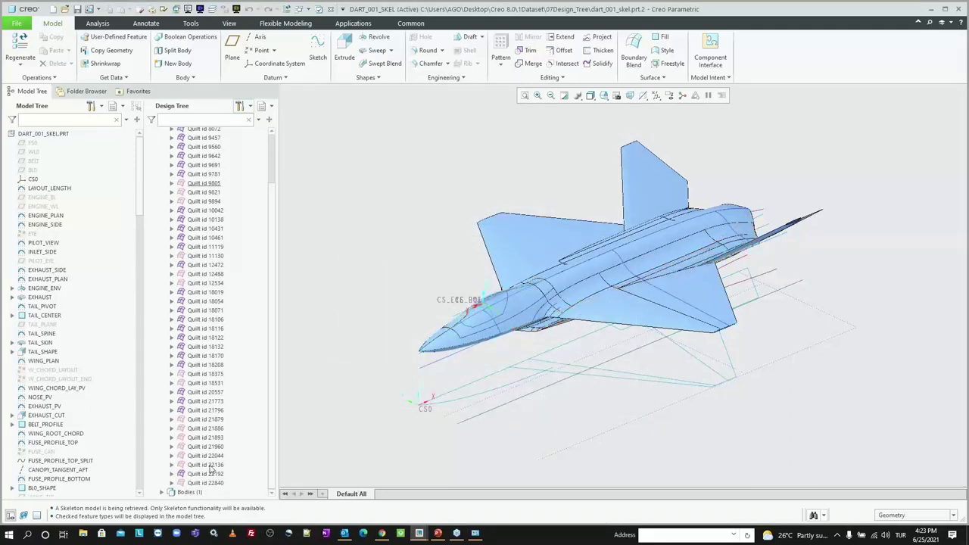
scroll(189, 265, up, 3)
click(203, 149)
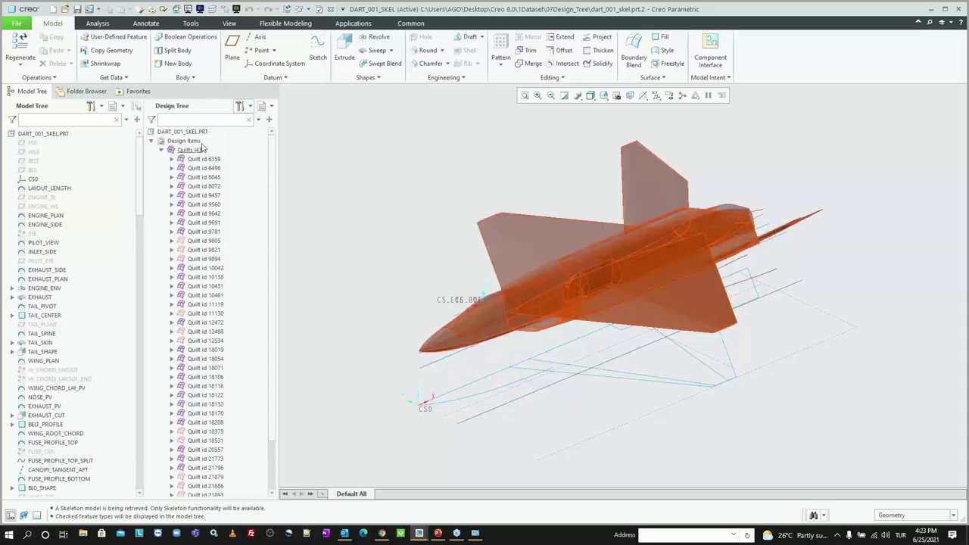
click(113, 106)
click(140, 120)
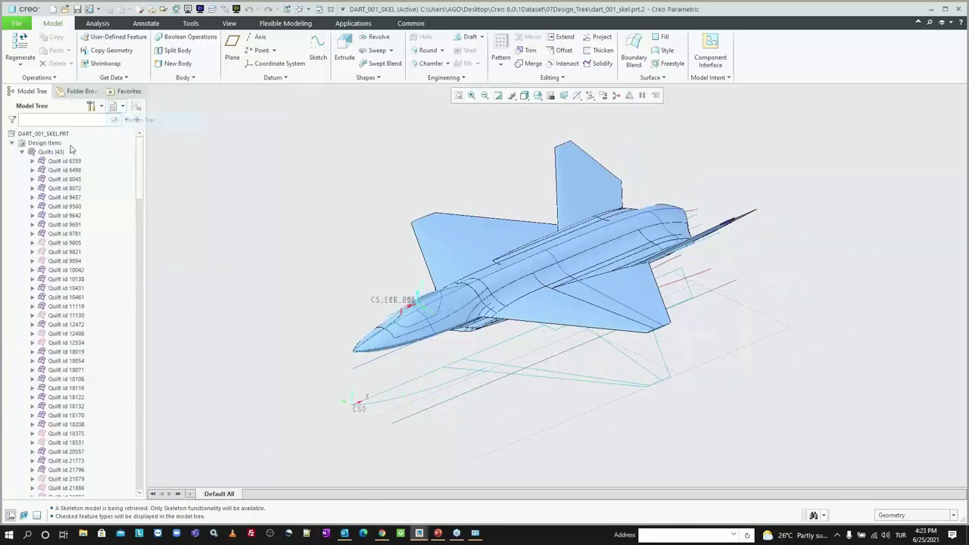
click(22, 152)
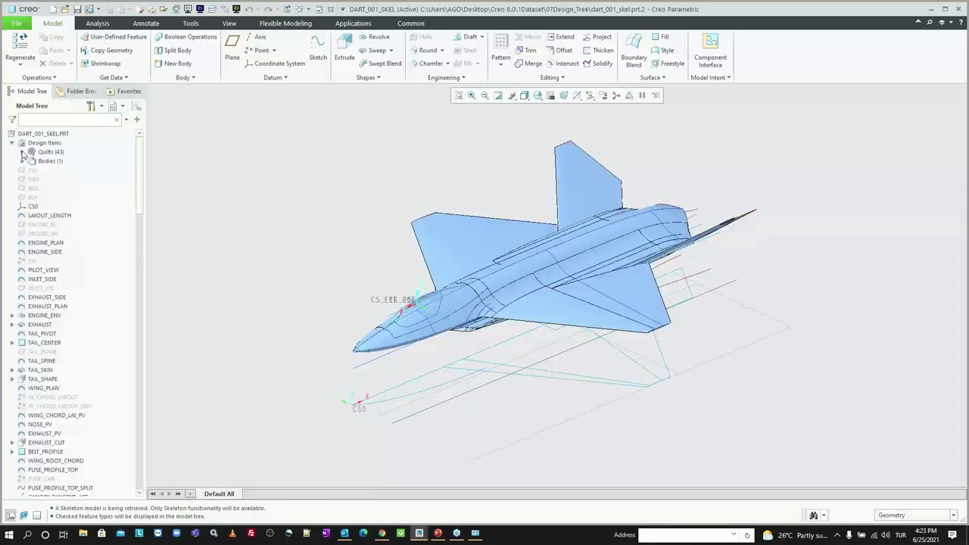
click(22, 153)
Show the Design Tree again with consumed quilts filtered out, leaving 28 quilts
click(114, 106)
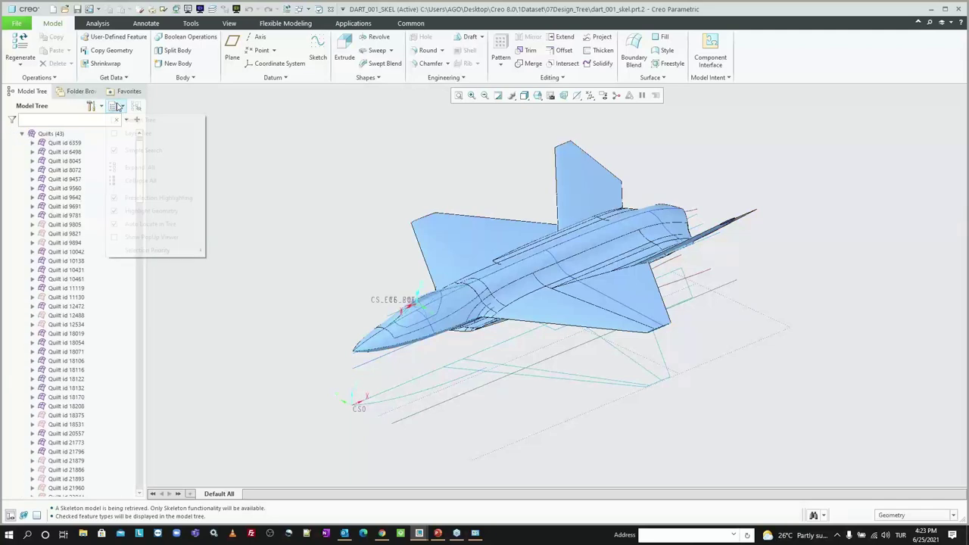
click(130, 119)
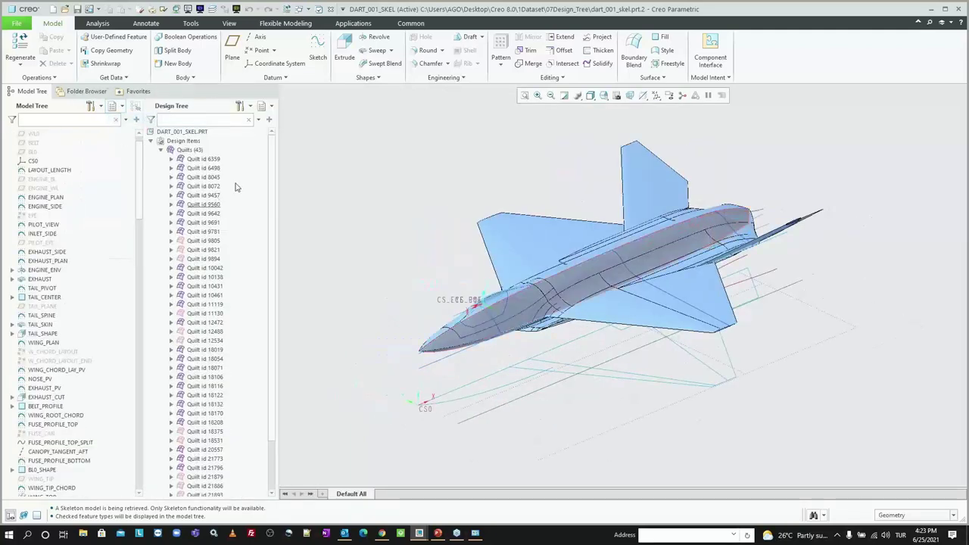
click(241, 106)
click(262, 121)
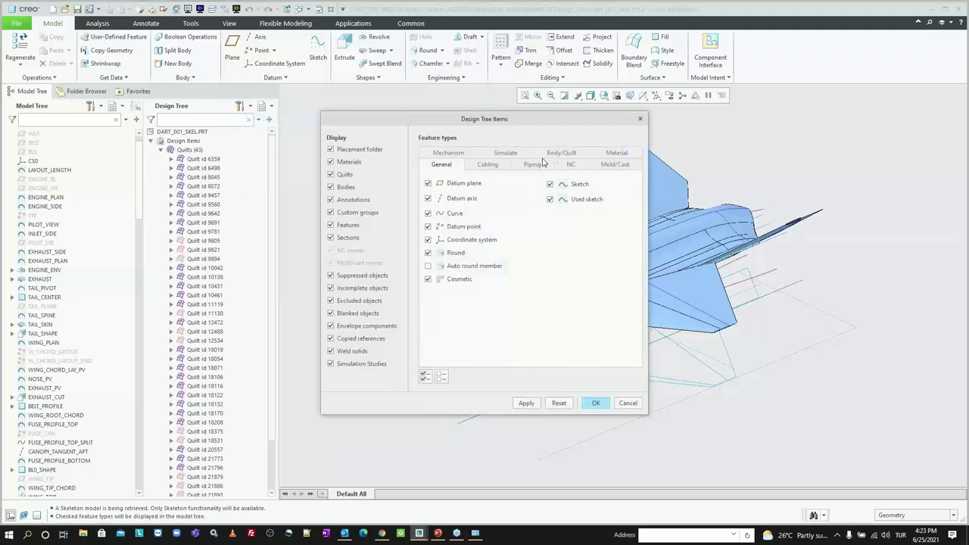
click(543, 155)
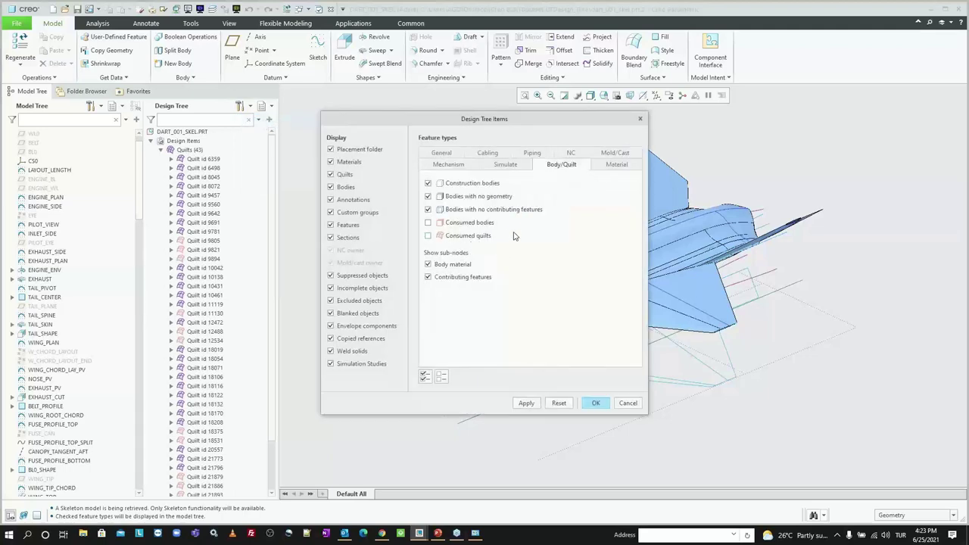
key(Return)
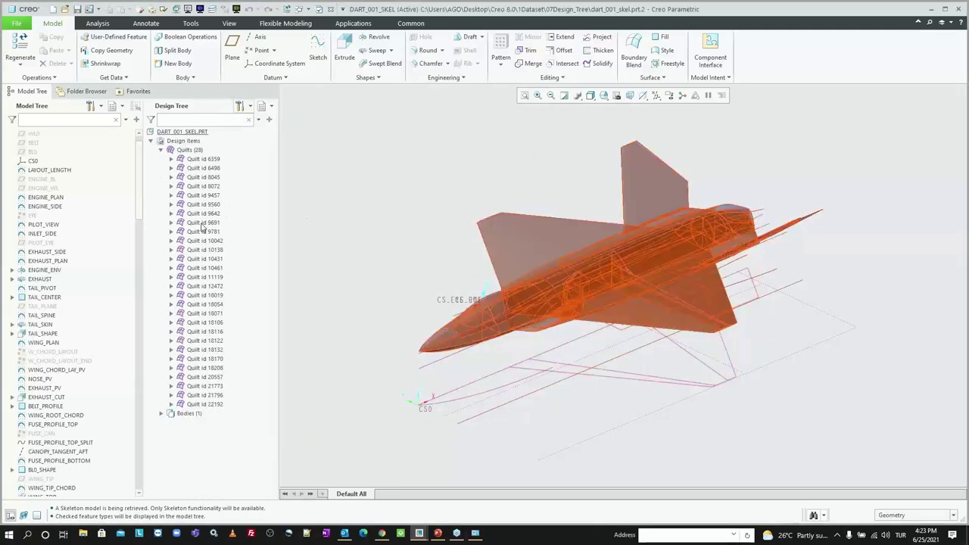
Create a custom group on DART_001_SKEL.PRT named FUSELAGE
click(198, 132)
right_click(199, 133)
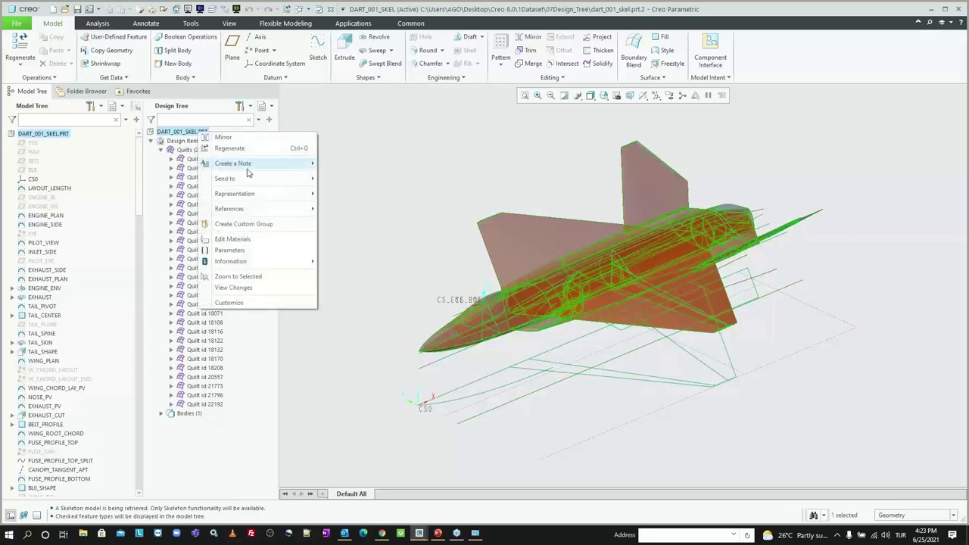
click(260, 229)
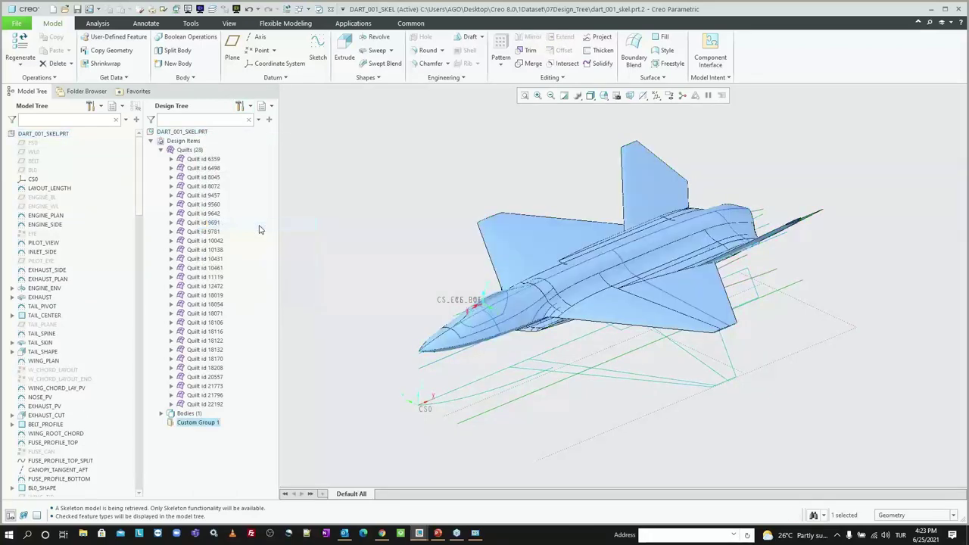
double_click(215, 421)
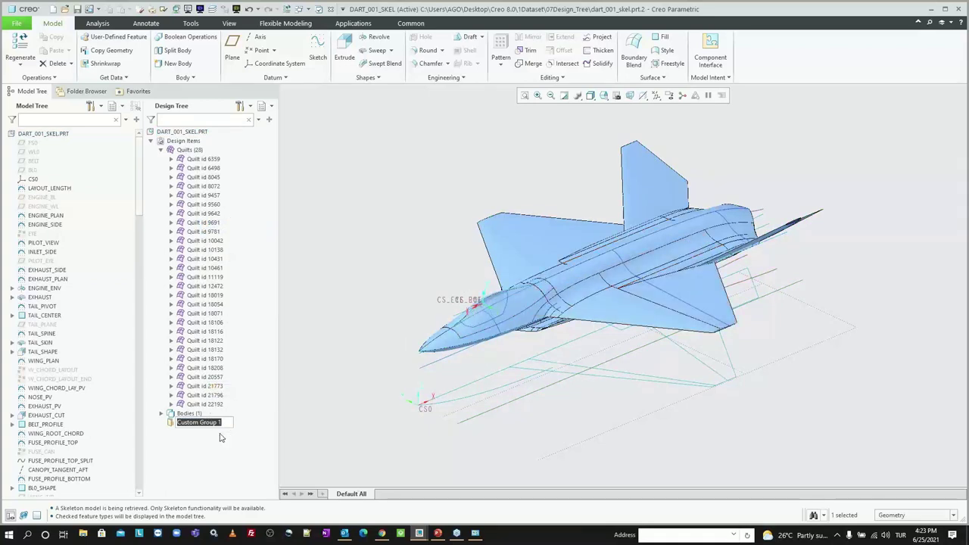
text(fuselage)
key(Return)
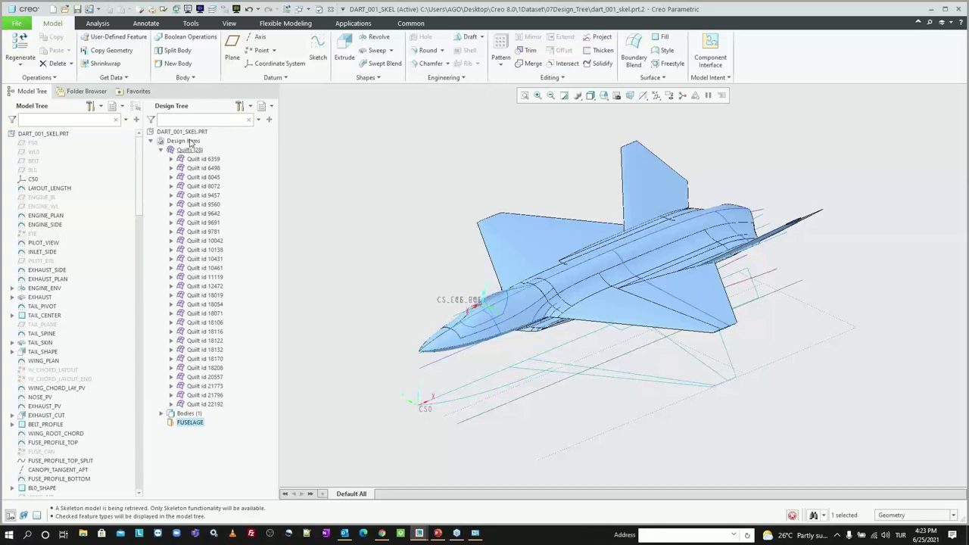
Create a second custom group named WINGS, then select the fuselage quilt id 9691
right_click(184, 133)
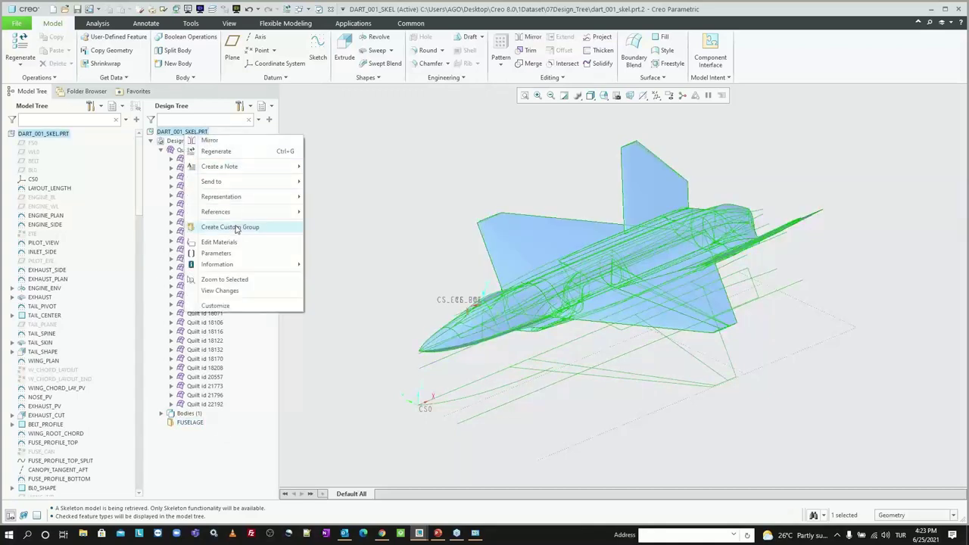
click(236, 227)
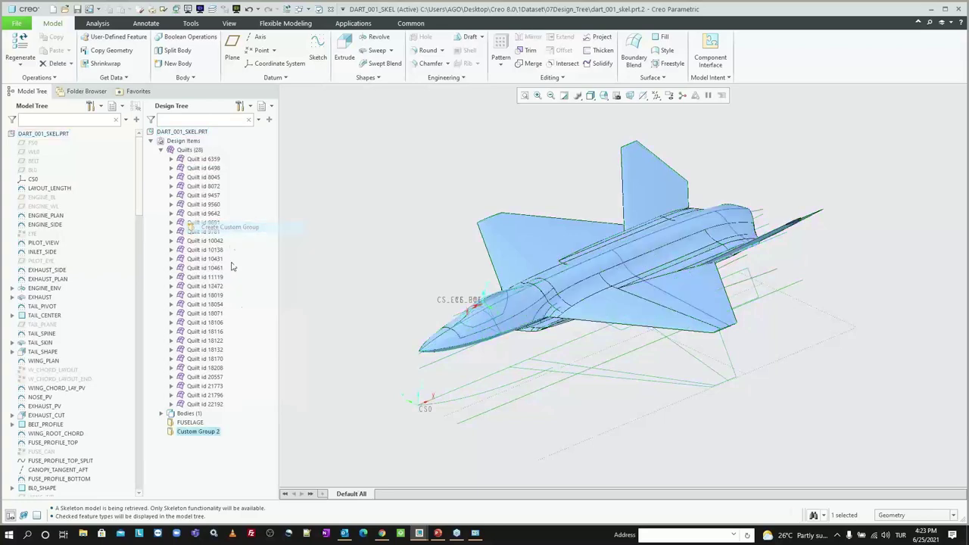
double_click(212, 436)
text(wings)
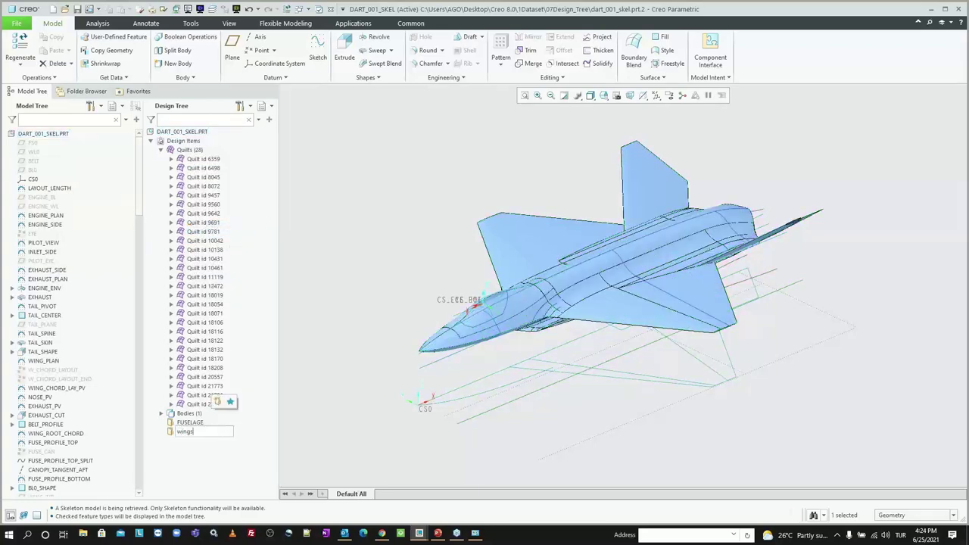
key(Return)
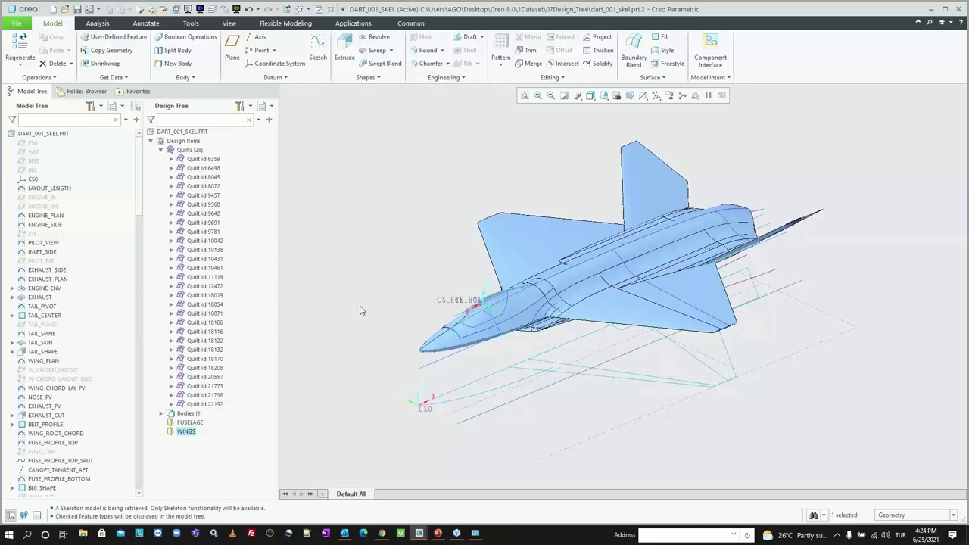
click(361, 309)
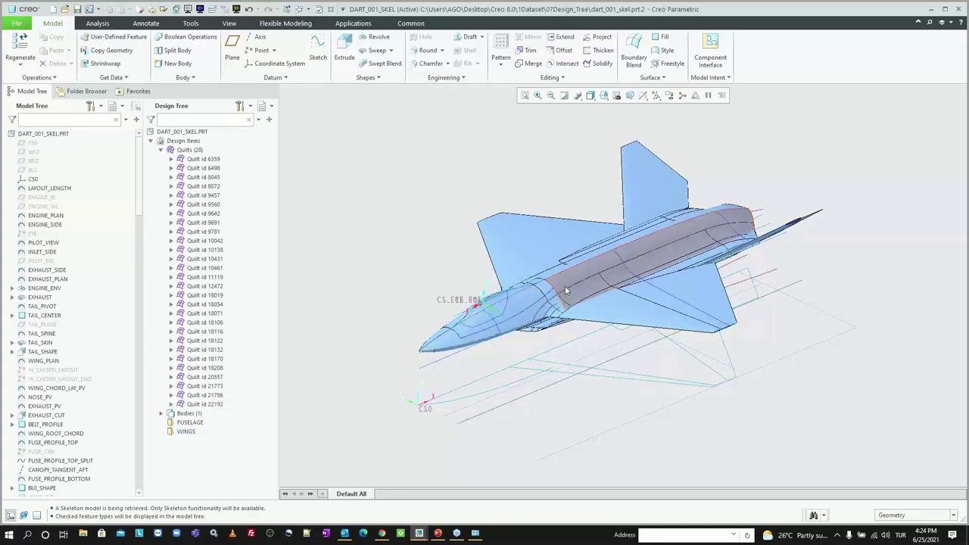
click(550, 301)
click(214, 225)
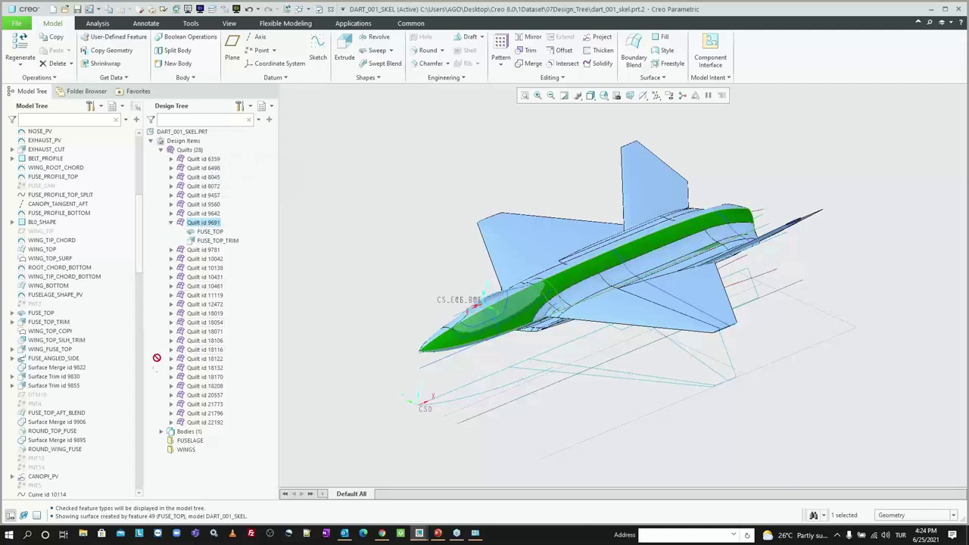
Move Quilt id 9691 into FUSELAGE and add two custom sub-groups under WINGS
drag(193, 446, 191, 442)
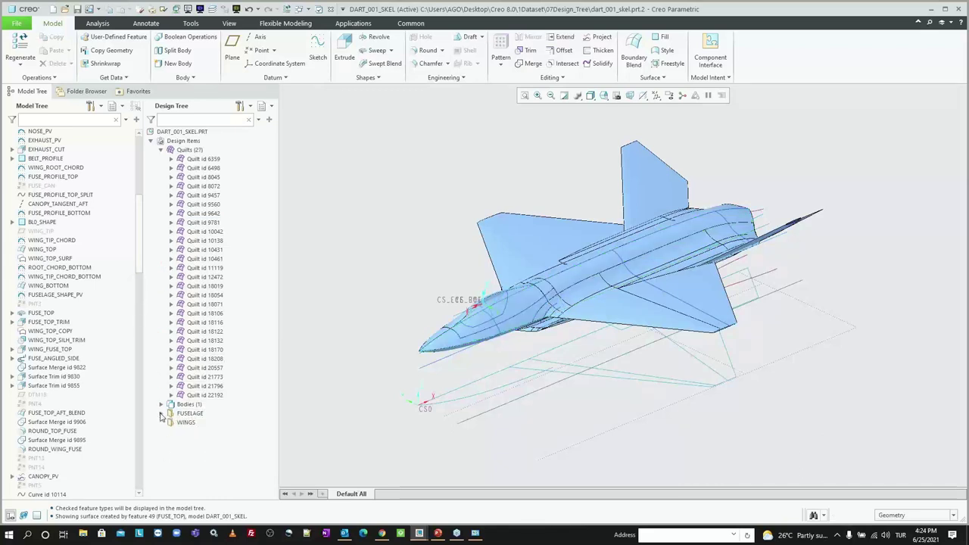
click(180, 414)
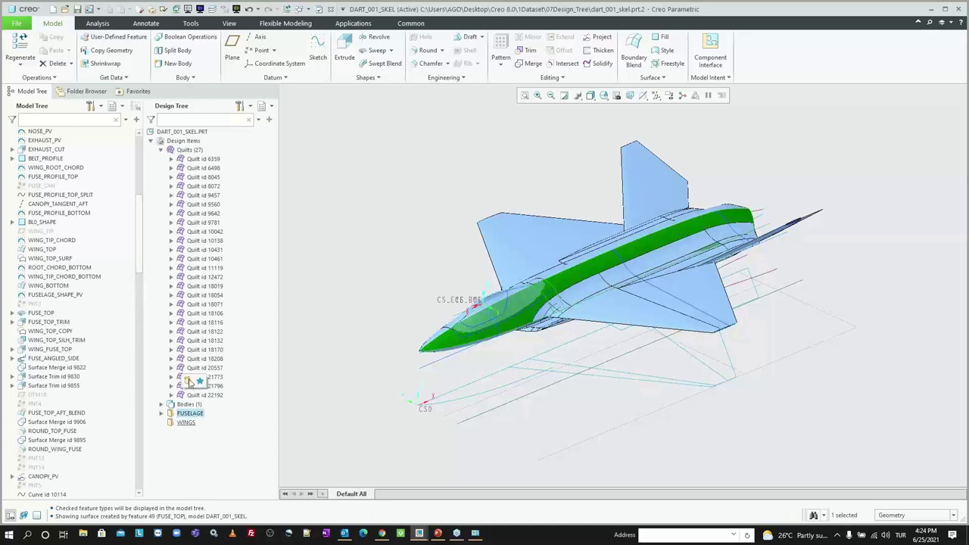
click(186, 423)
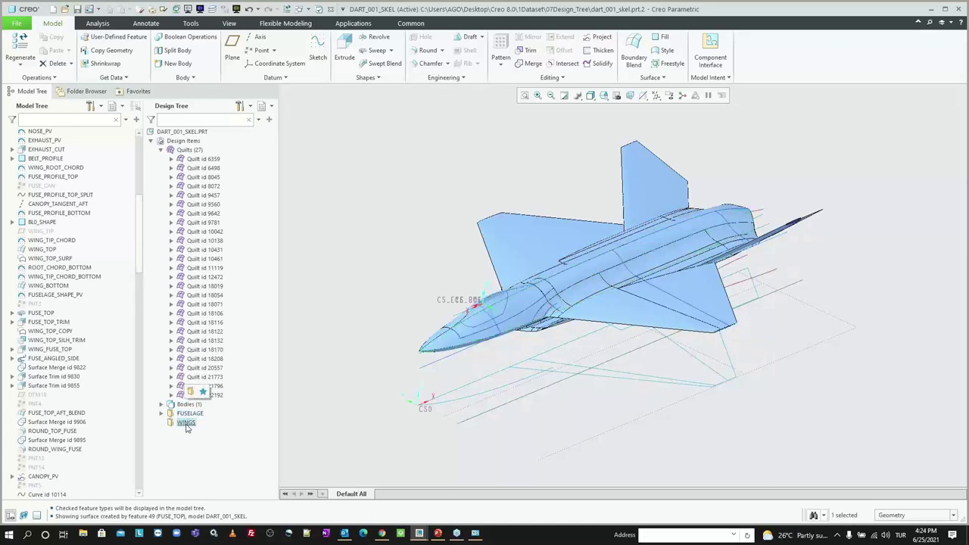
click(191, 391)
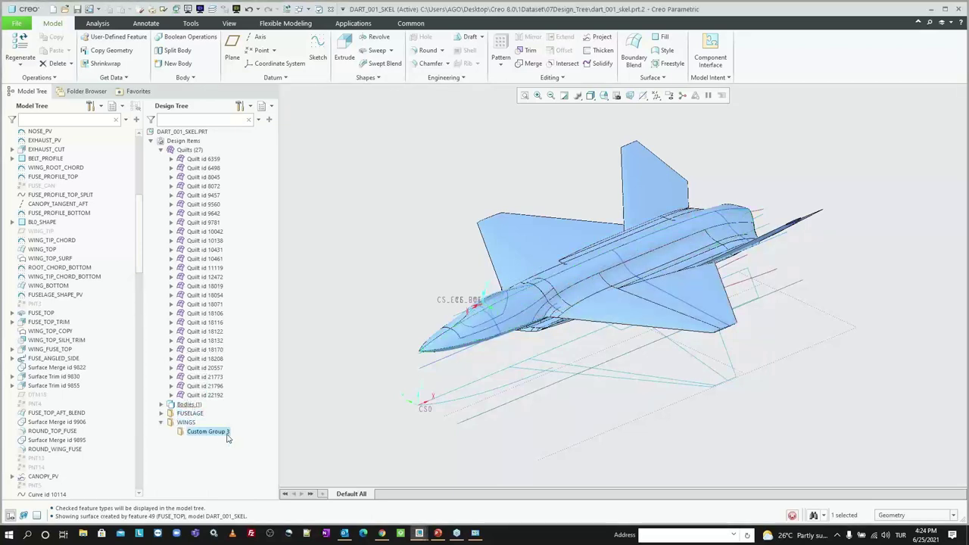
click(186, 423)
click(194, 391)
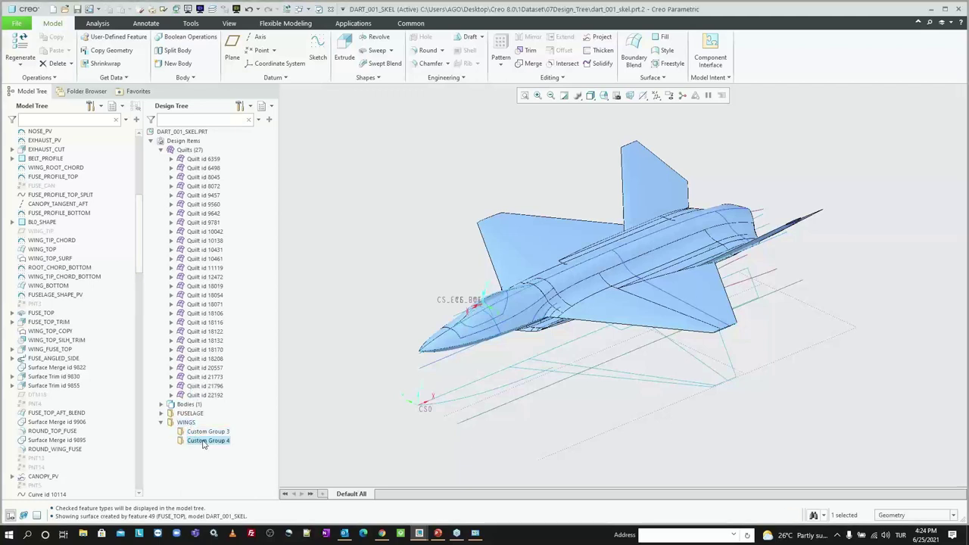
Rename the two new wing sub-groups to PORT and STARBOARD
double_click(212, 433)
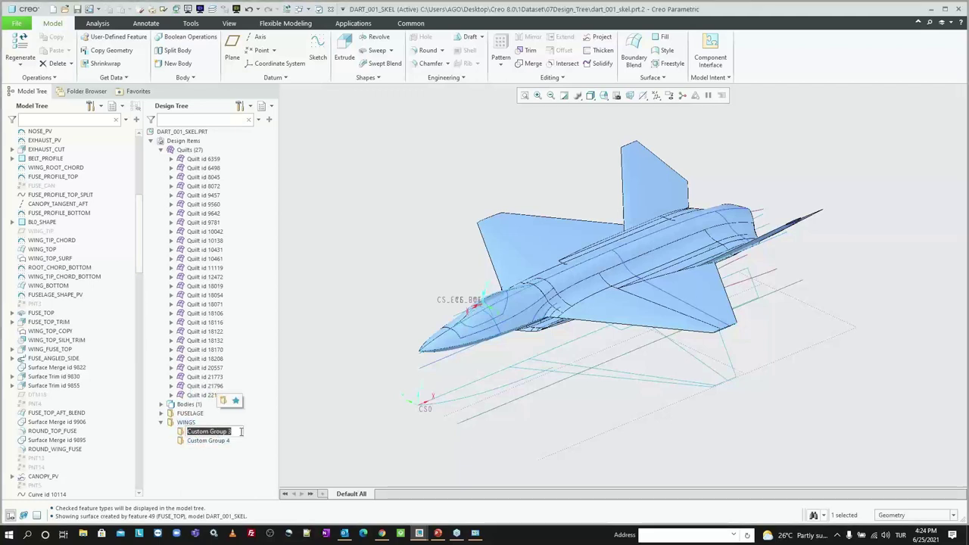
text(port)
key(Return)
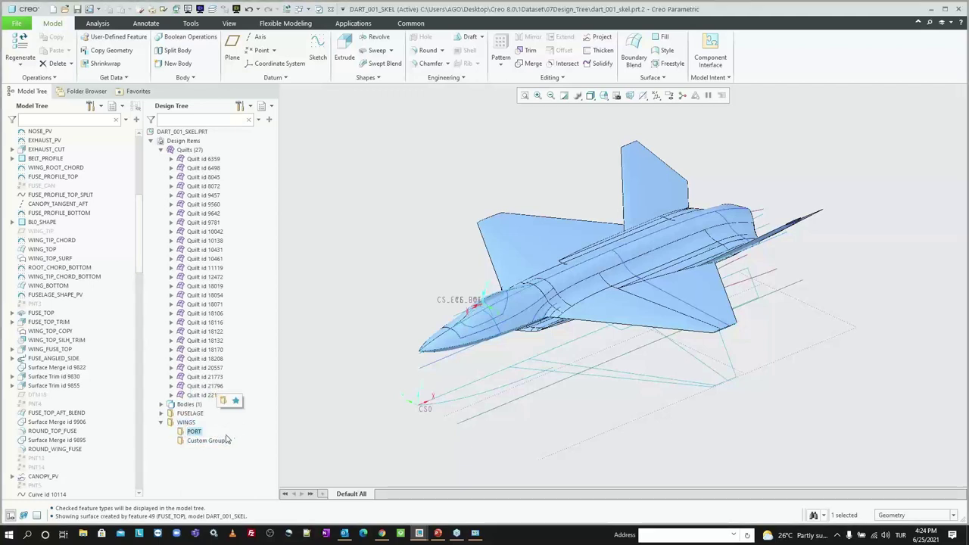
double_click(224, 439)
text(starboard)
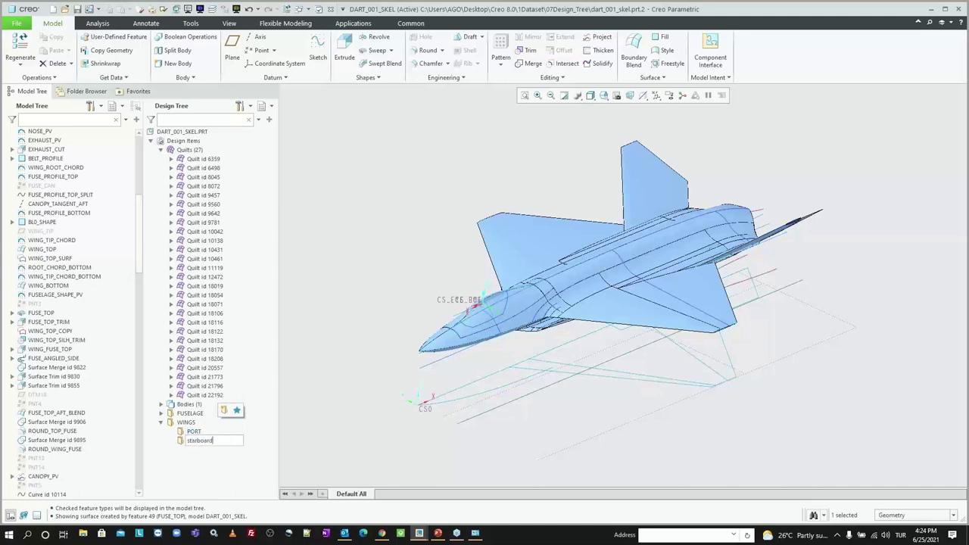
key(Return)
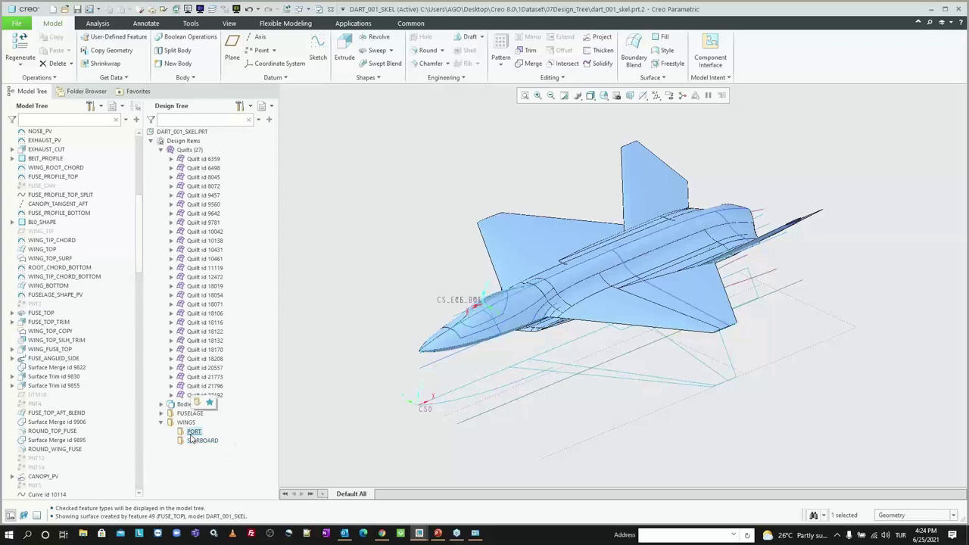
Move the port wing and tail quilts (Quilt id 22192 and 8072) into PORT
click(652, 307)
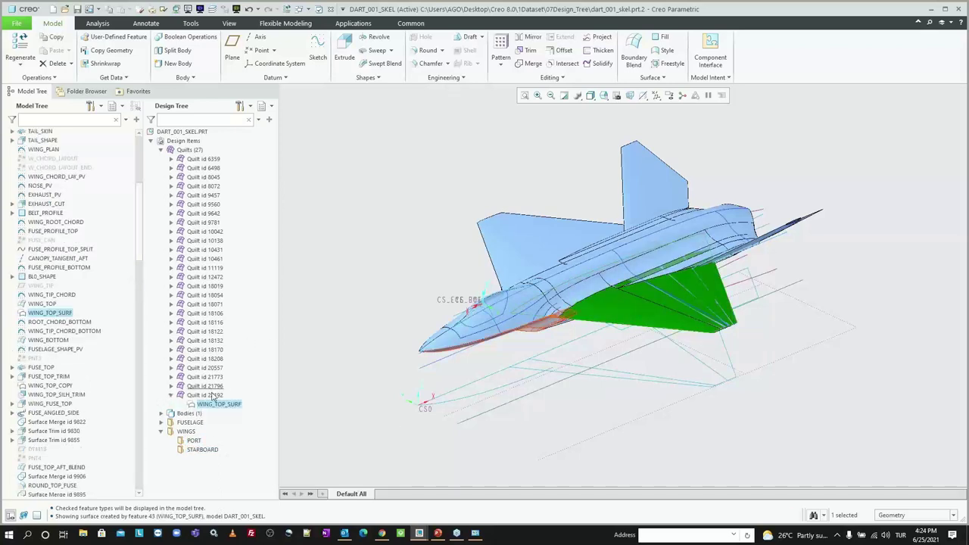
click(214, 394)
middle_drag(679, 241, 708, 261)
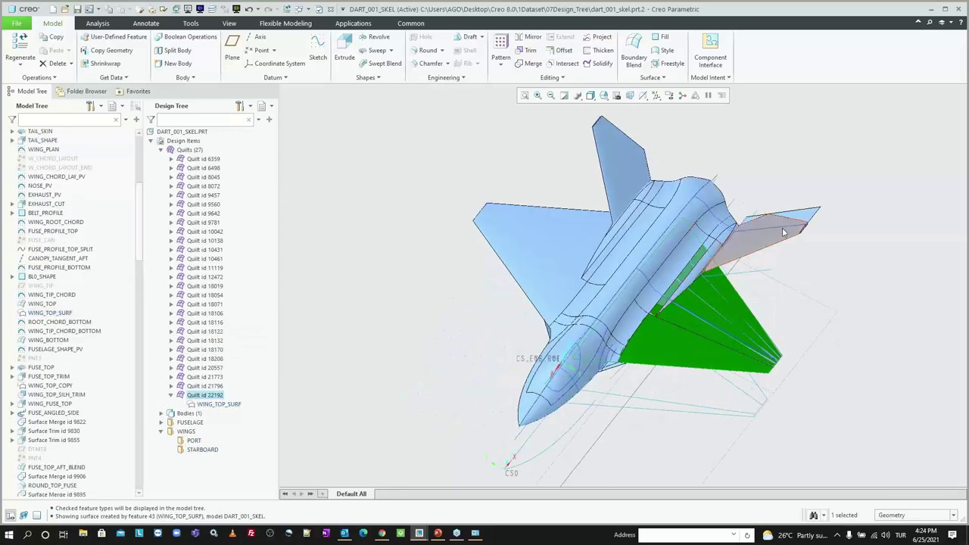
ctrl+click(779, 235)
click(215, 187)
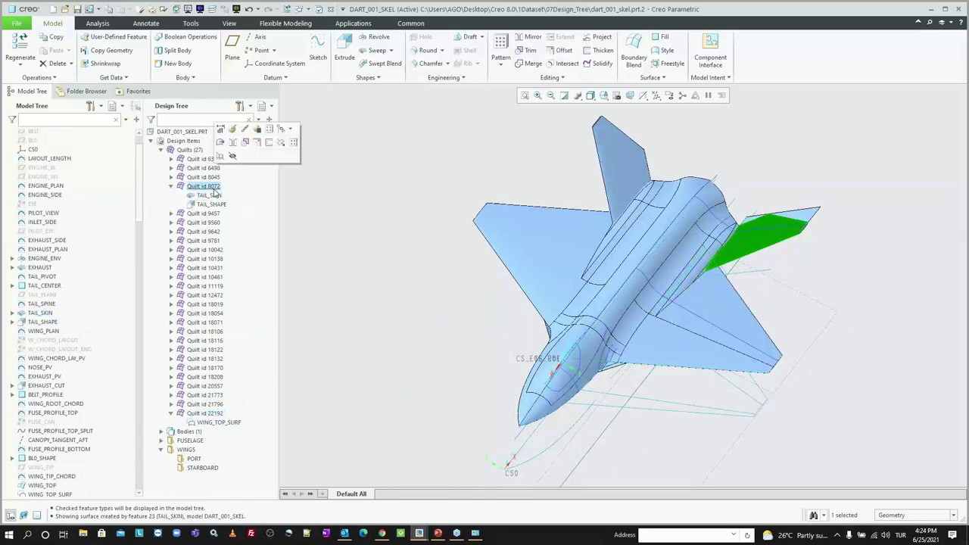
ctrl+click(205, 414)
drag(206, 418, 189, 462)
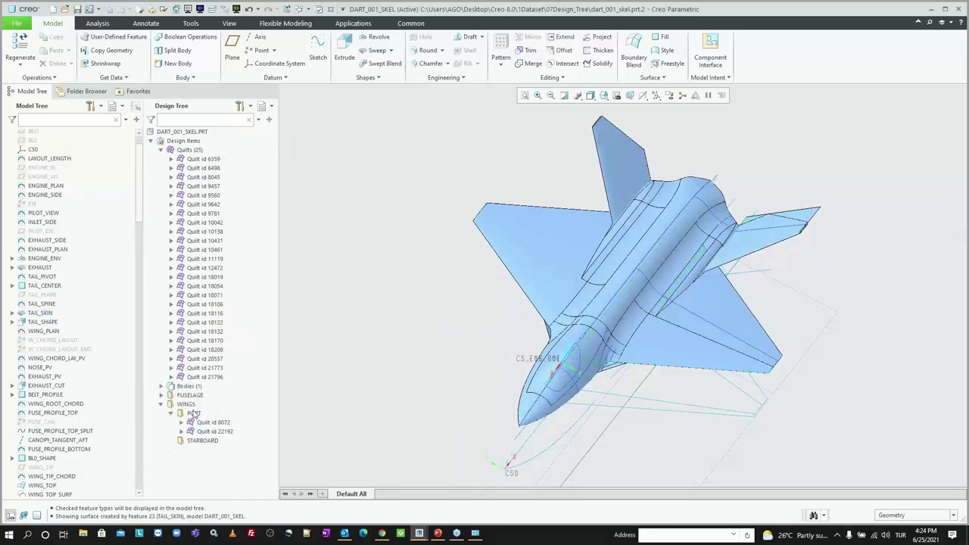
click(173, 414)
Move the tail fin and left wing quilts (Quilt id 18019, 18054) into STARBOARD and collapse it
click(202, 421)
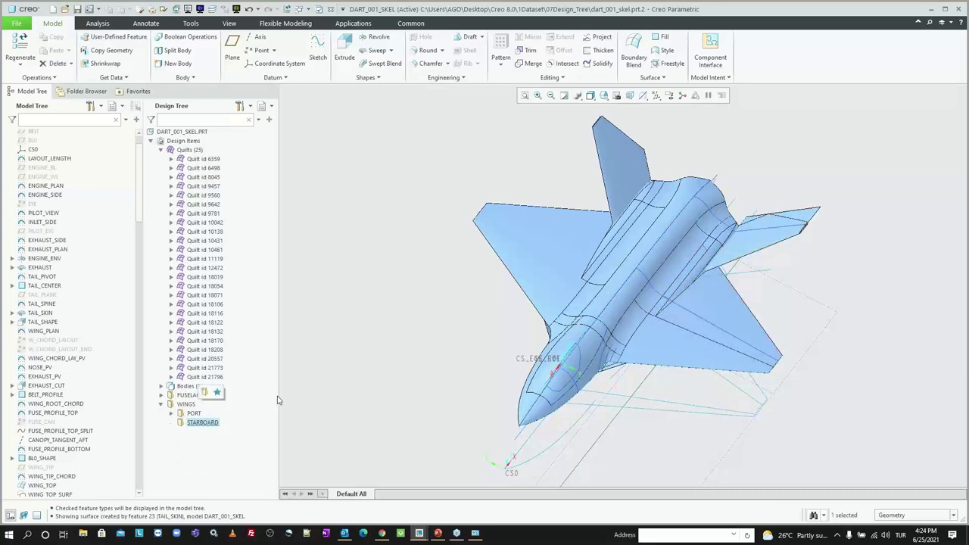
middle_drag(492, 303, 563, 254)
click(562, 255)
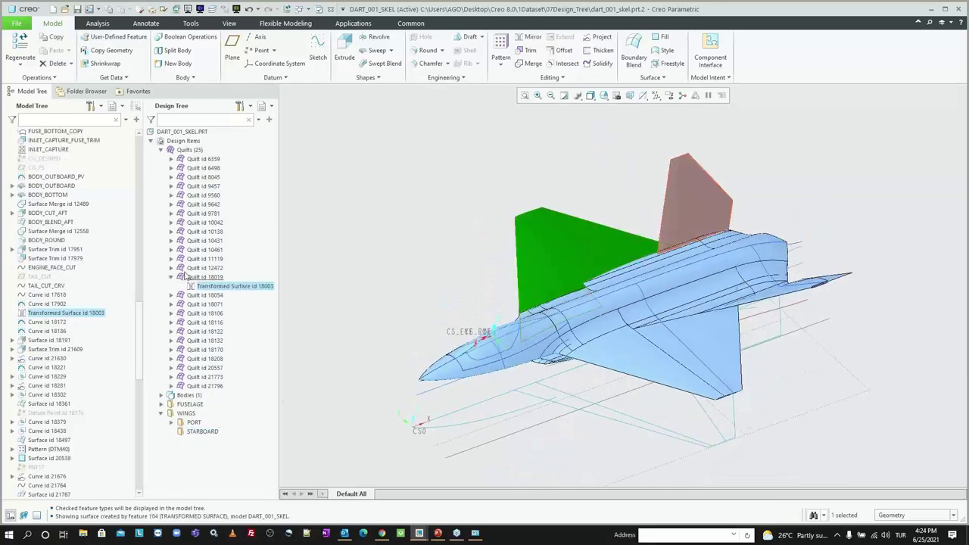
click(200, 296)
ctrl+click(203, 295)
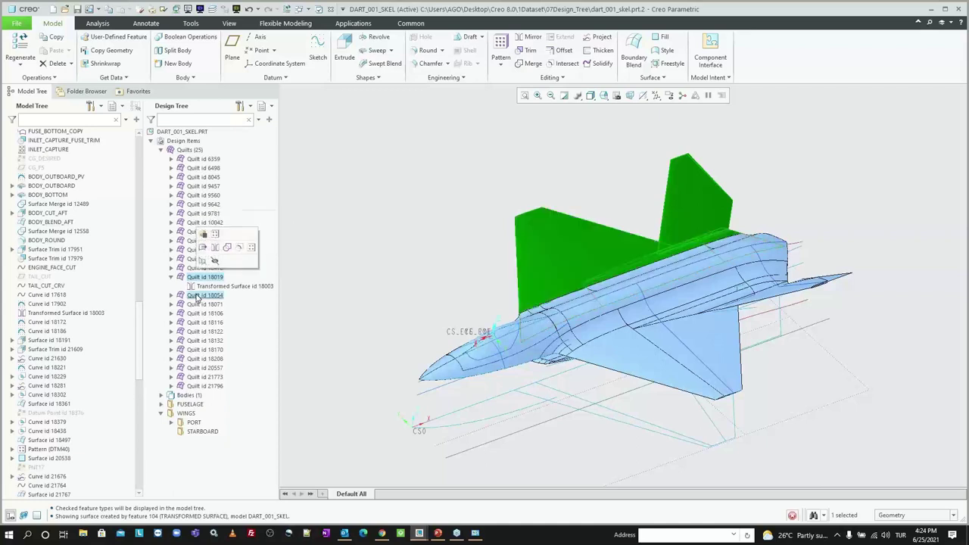
drag(153, 306, 202, 436)
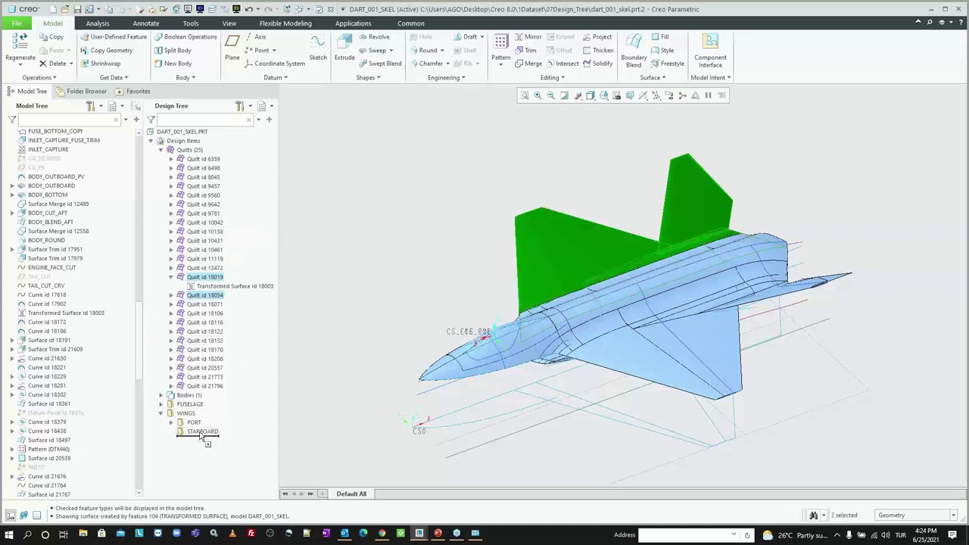
click(201, 413)
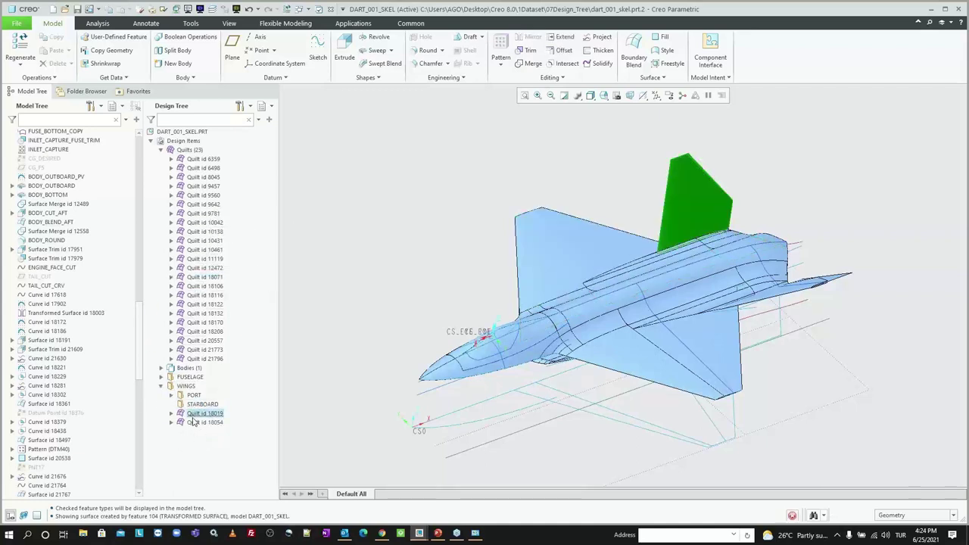
ctrl+click(201, 421)
click(172, 405)
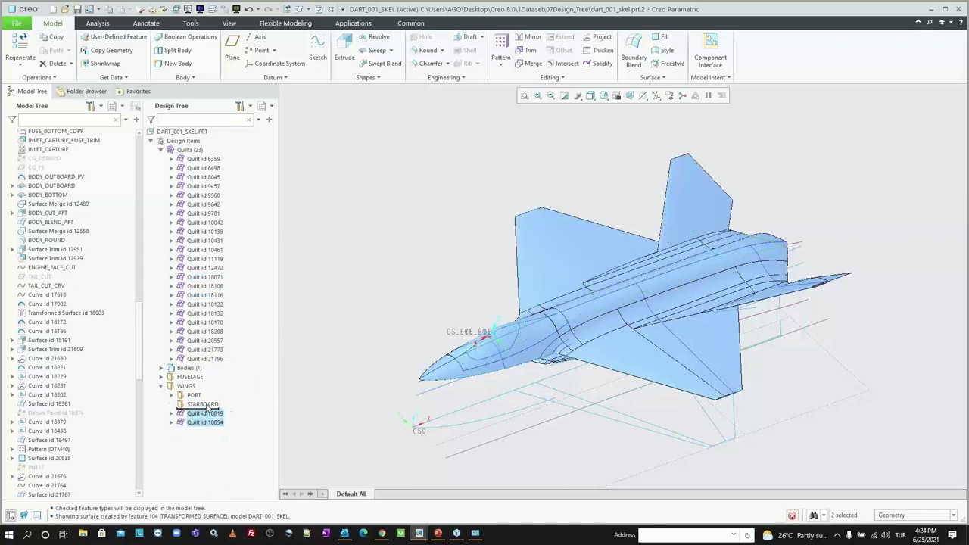
click(172, 406)
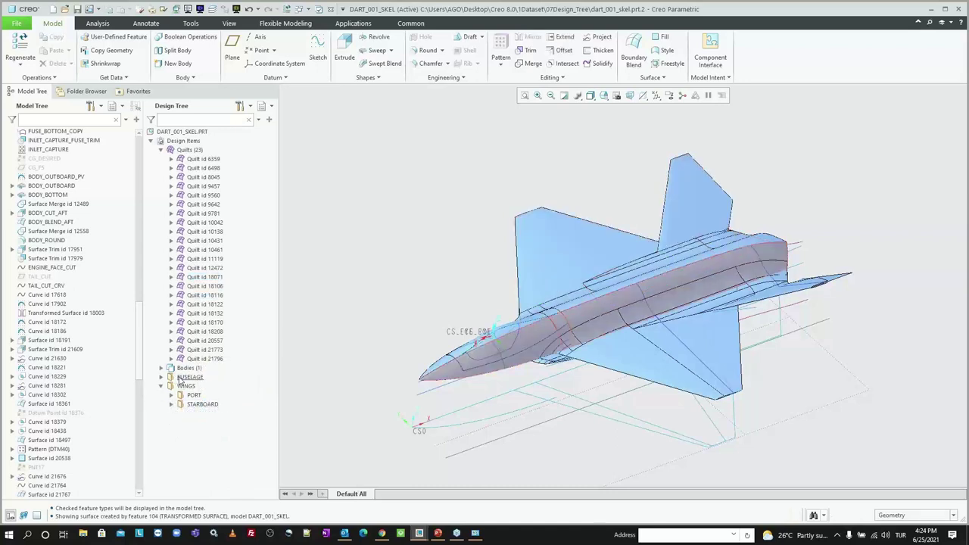
Highlight the PORT and STARBOARD groups to check their wing and tail quilts
click(194, 395)
click(202, 405)
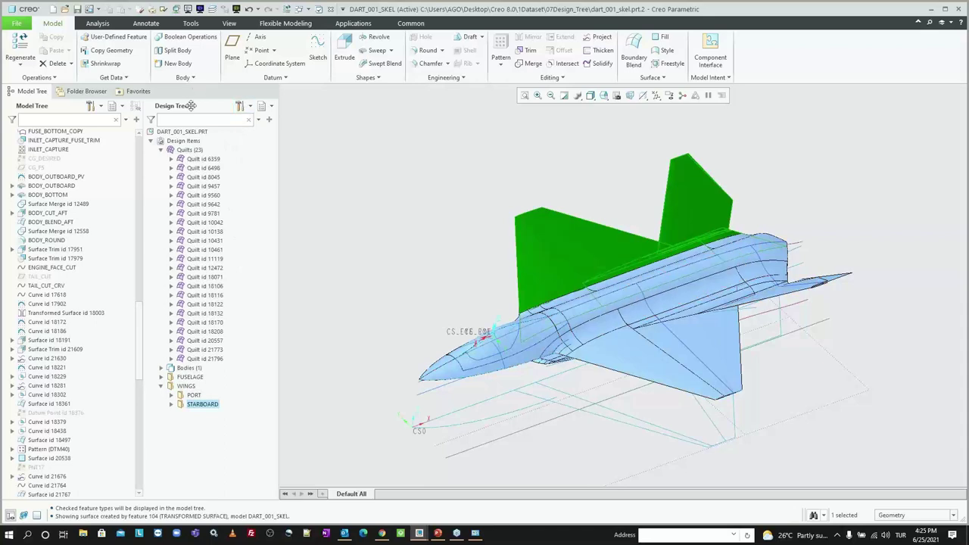
click(120, 110)
Hide the Design Tree and collapse the Quilts (38) node at the top of the Model Tree
click(127, 120)
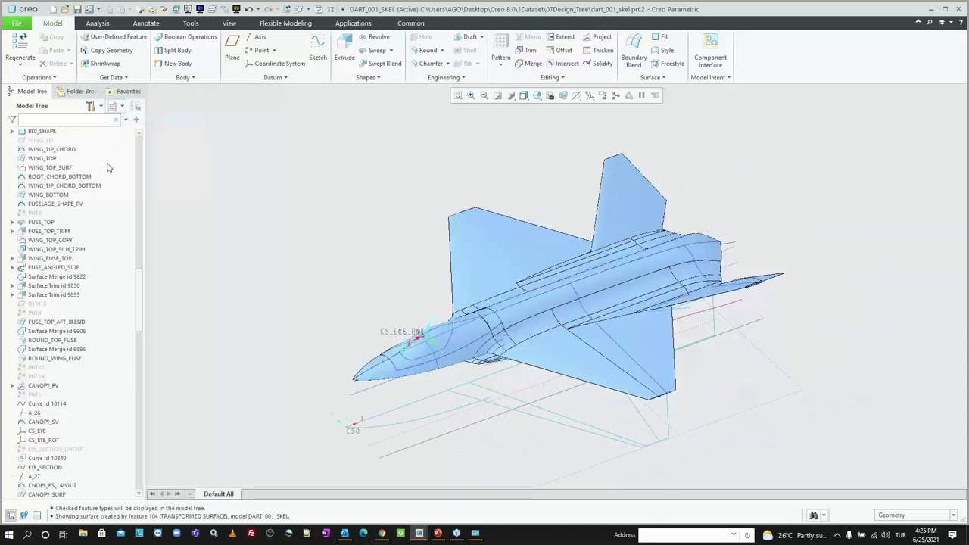
scroll(92, 189, up, 5)
scroll(68, 182, up, 5)
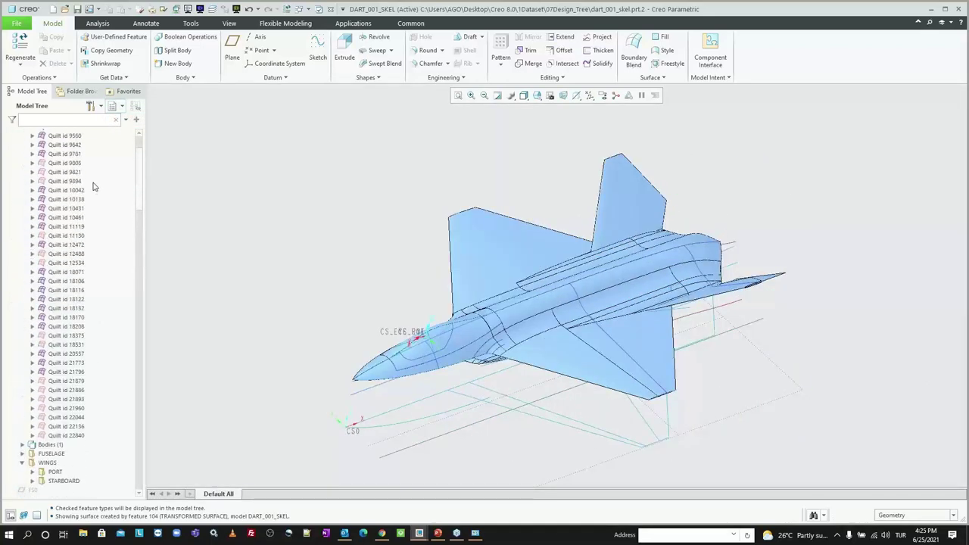
scroll(45, 167, up, 5)
click(22, 152)
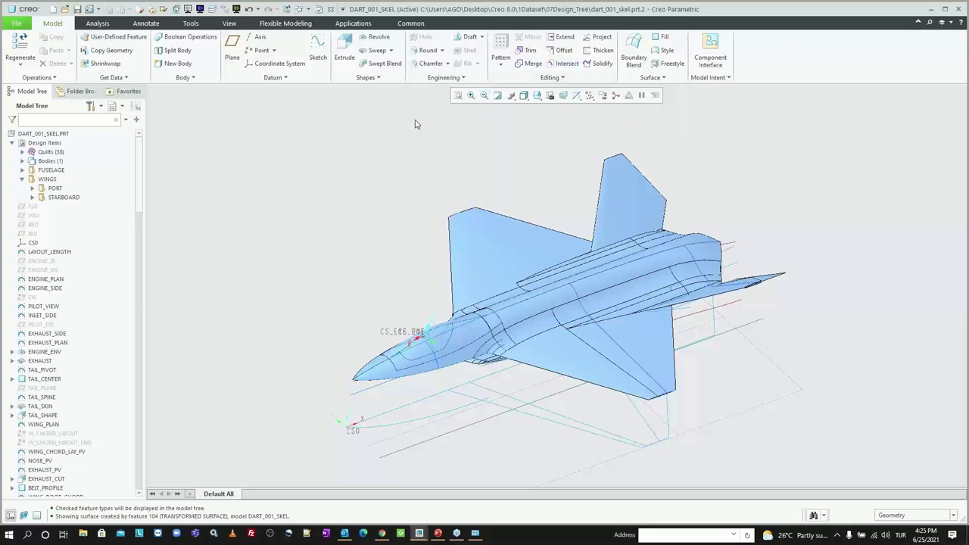
click(344, 50)
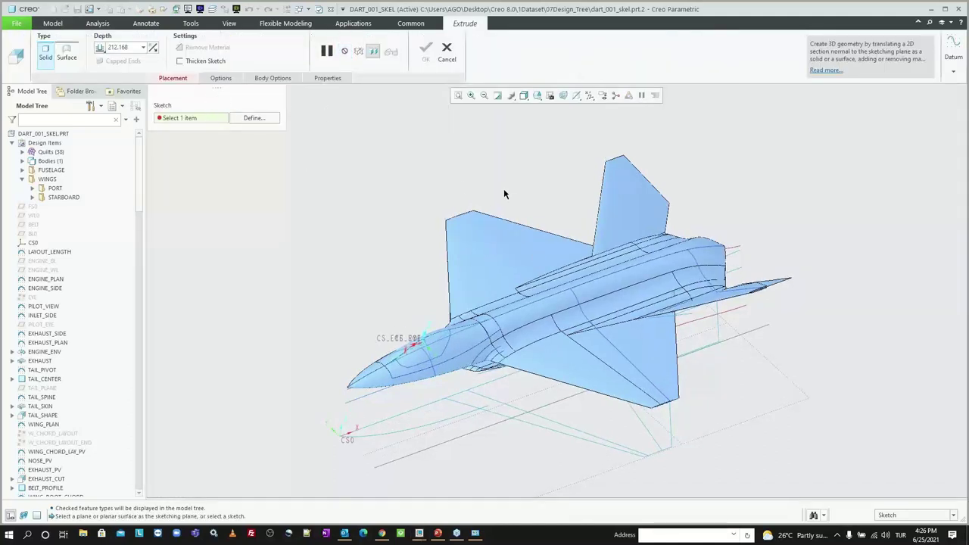
click(446, 53)
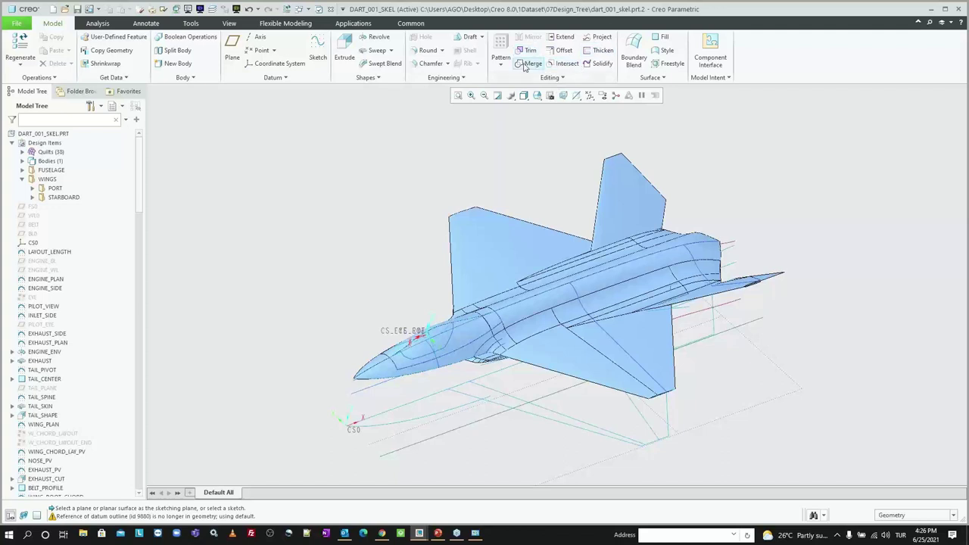
click(475, 263)
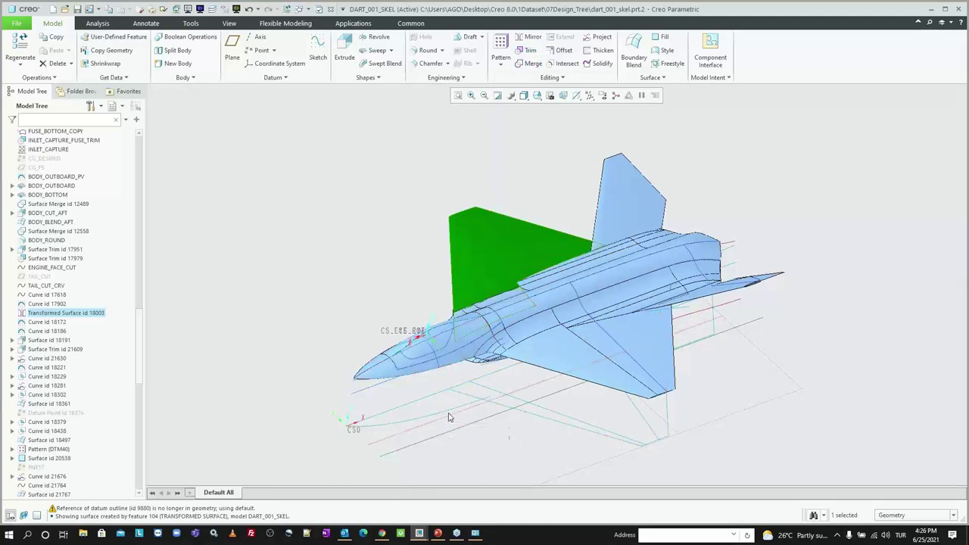
click(396, 182)
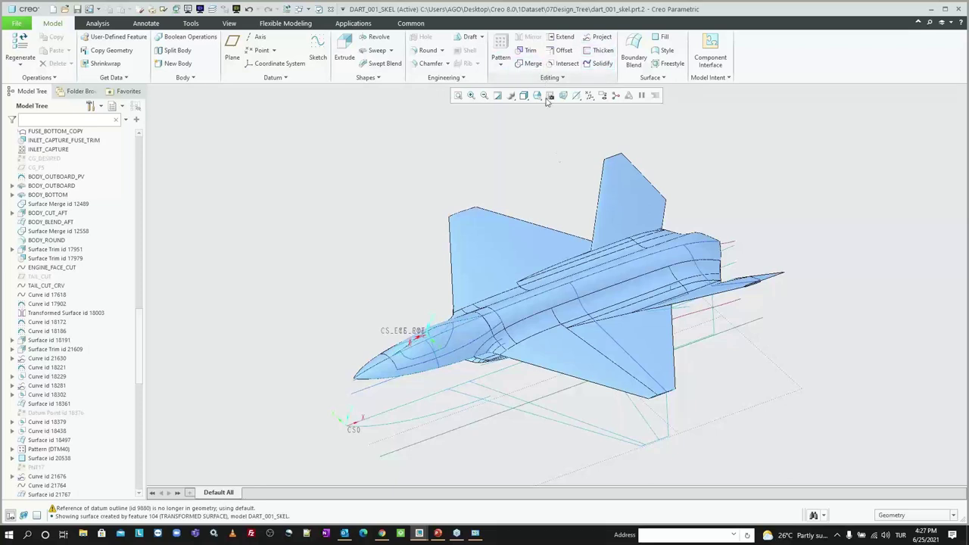
click(520, 244)
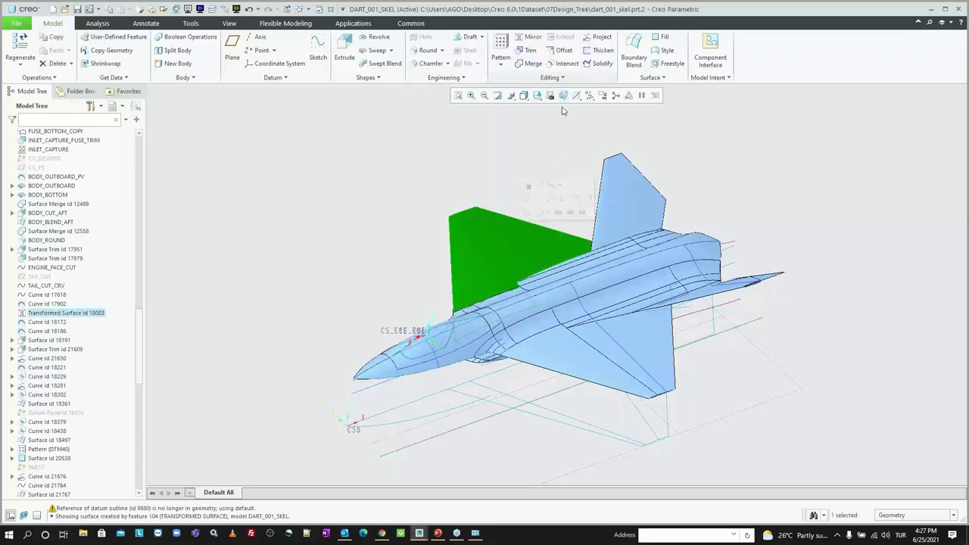
click(556, 130)
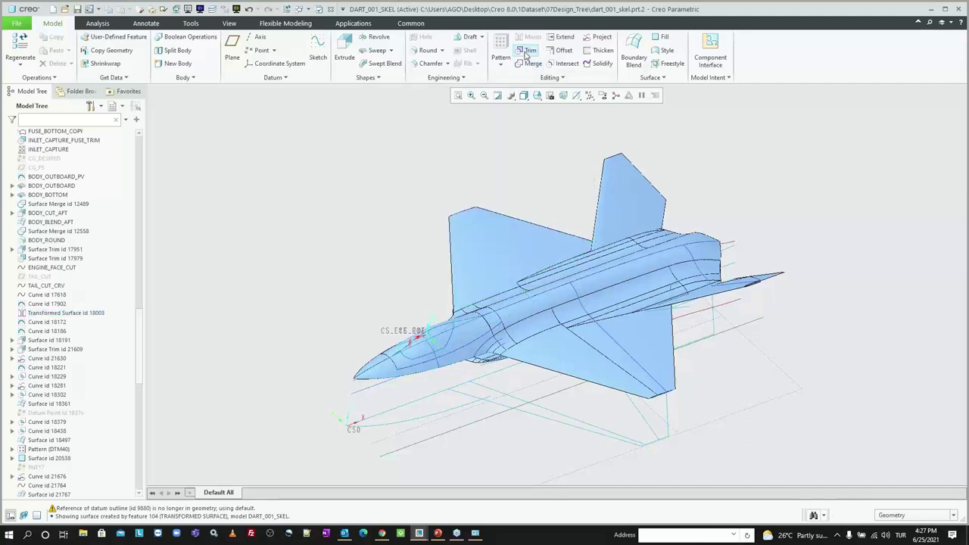
Trim curve F29 from the CS0 origin at straight line F25, creating TRIM_1
click(527, 51)
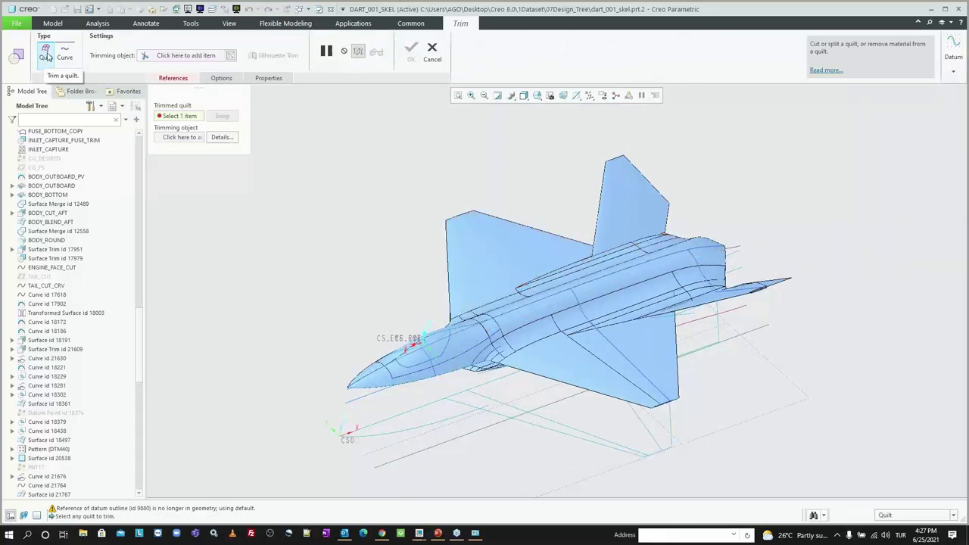
click(67, 55)
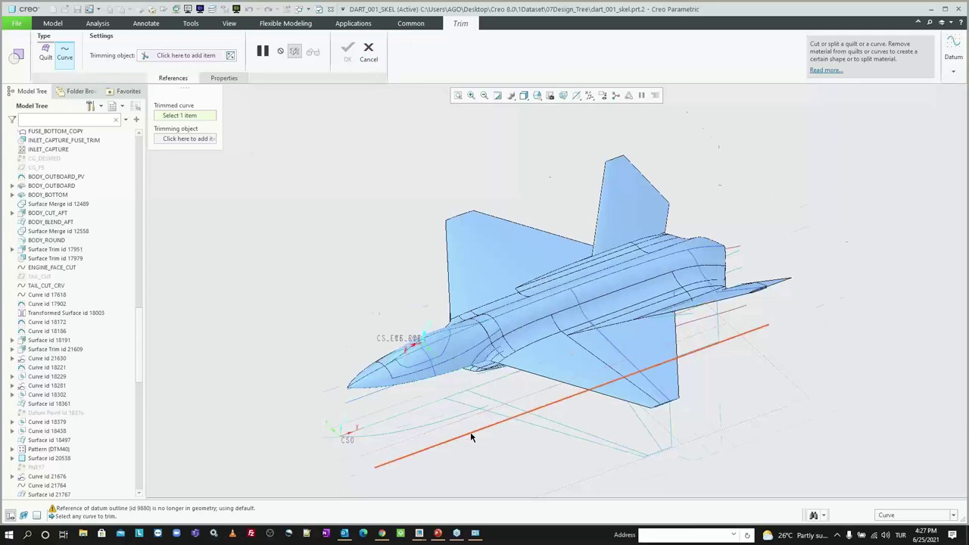
scroll(470, 431, down, 3)
click(452, 398)
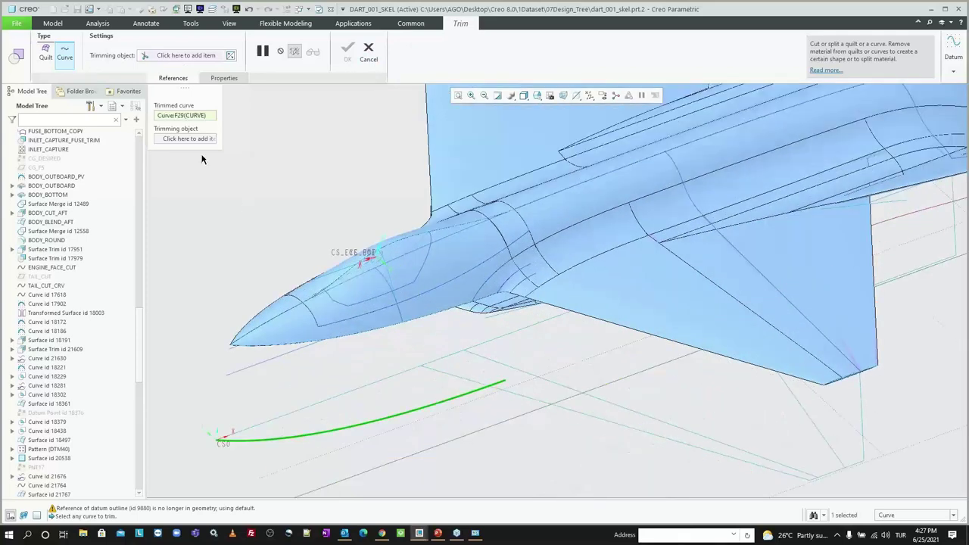
click(505, 392)
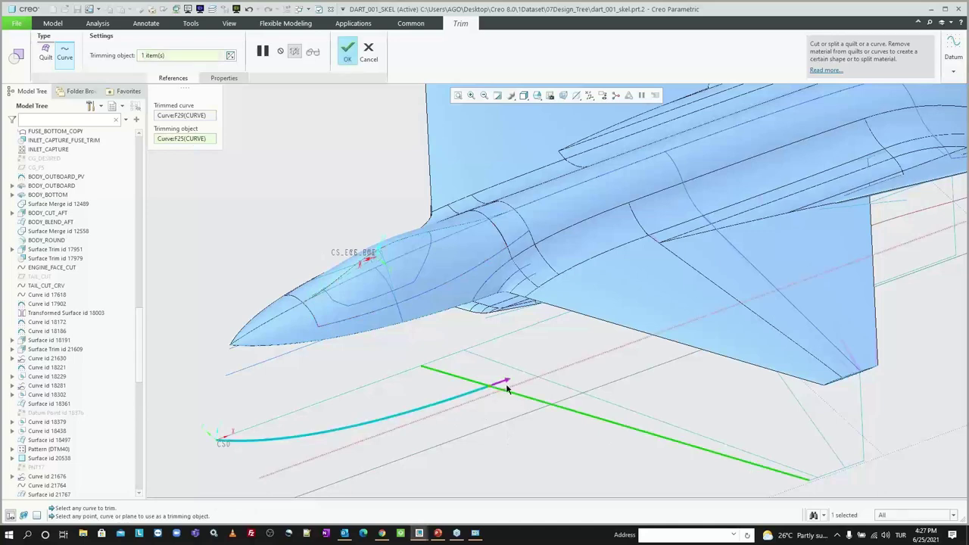
middle_click(368, 178)
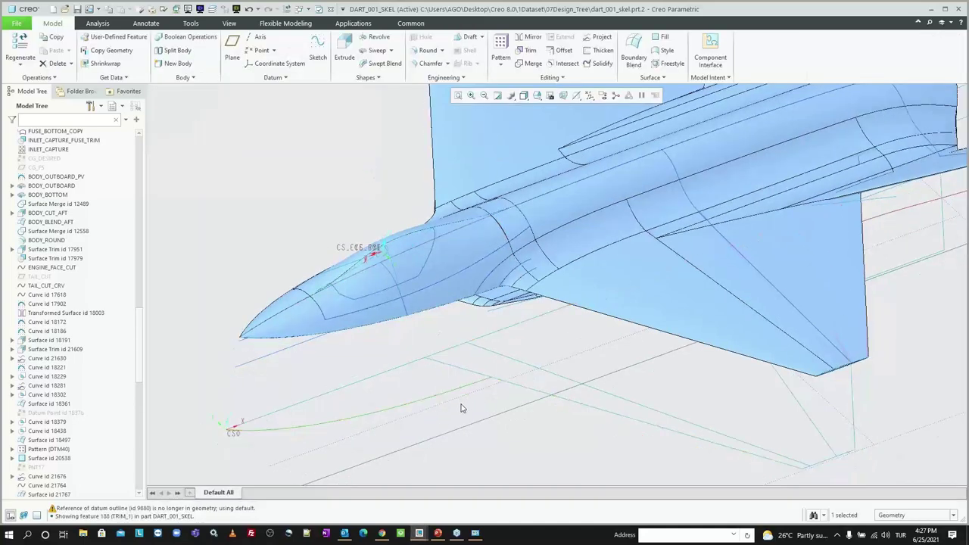
scroll(462, 409, down, 5)
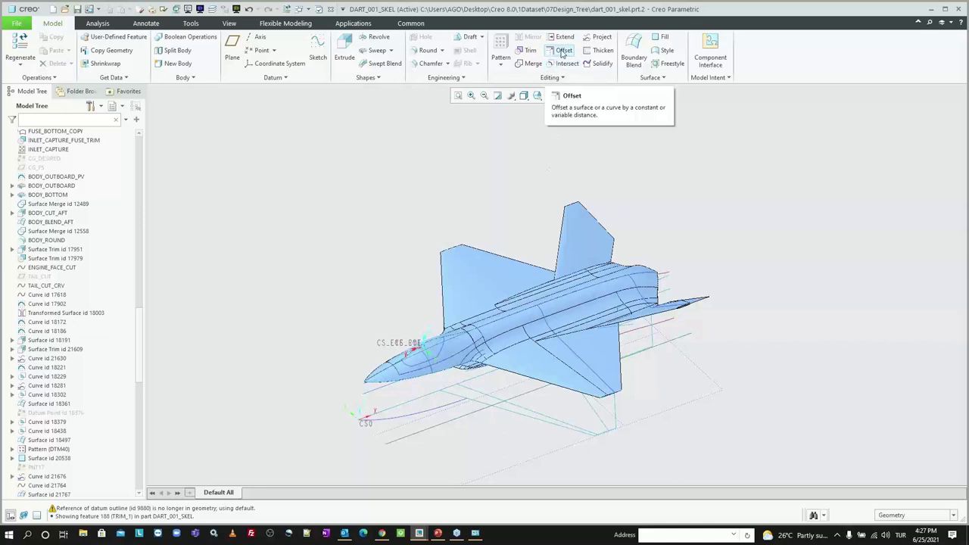
Try the Quilt Boundary Chain, Curve and Surface offset types, cancel, and open File Open
click(562, 50)
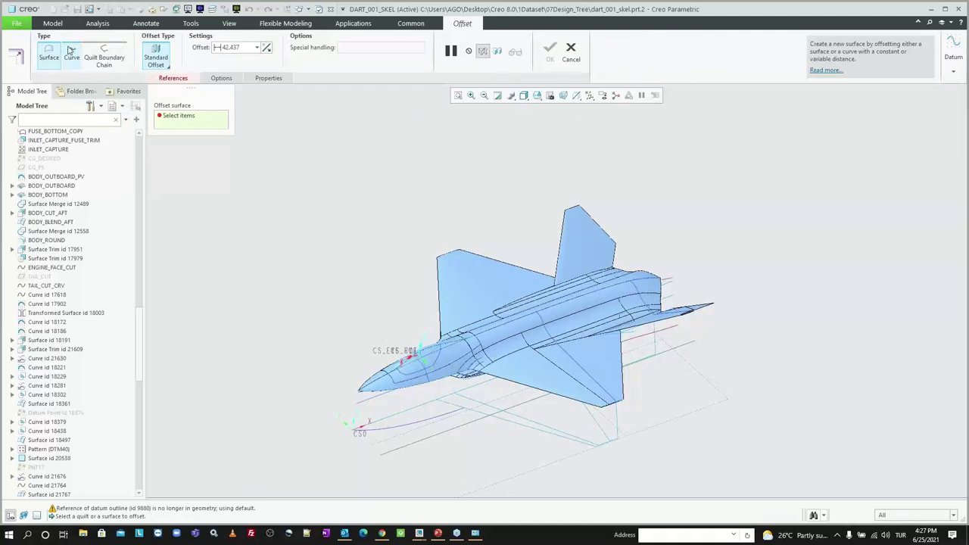
click(106, 60)
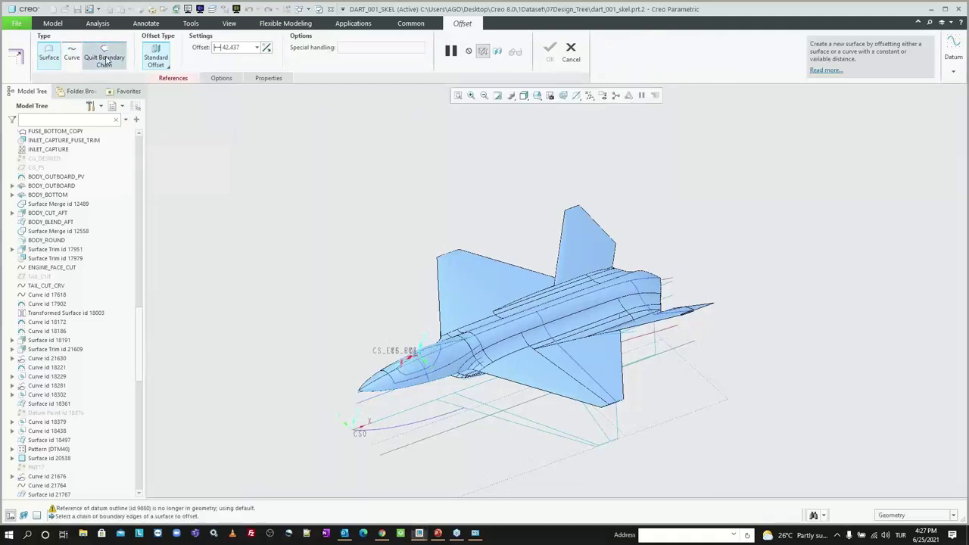
click(68, 56)
click(57, 57)
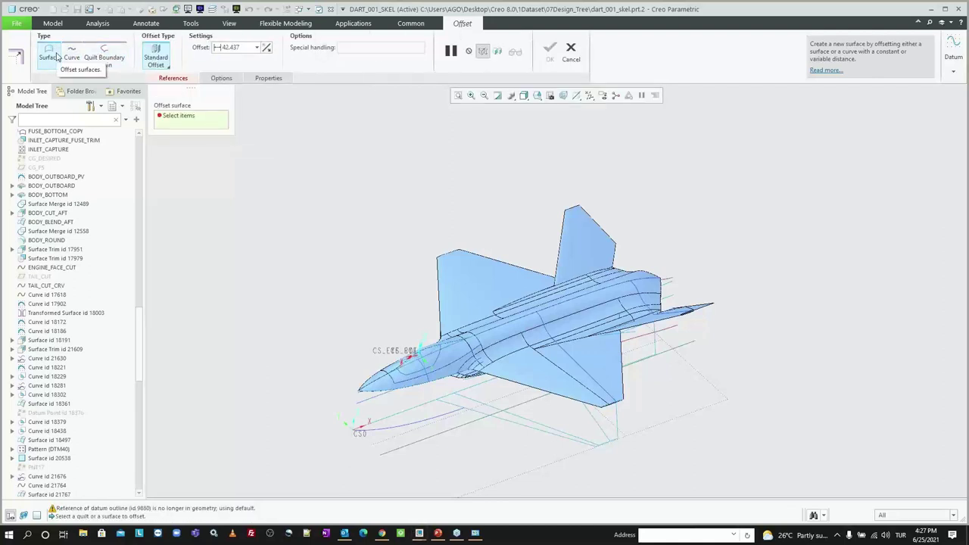
click(573, 50)
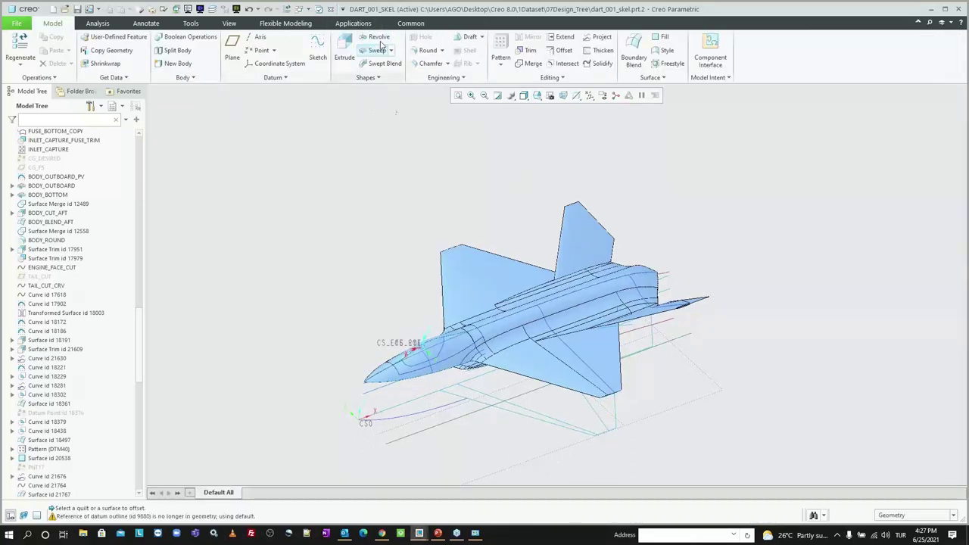
key(ctrl+o)
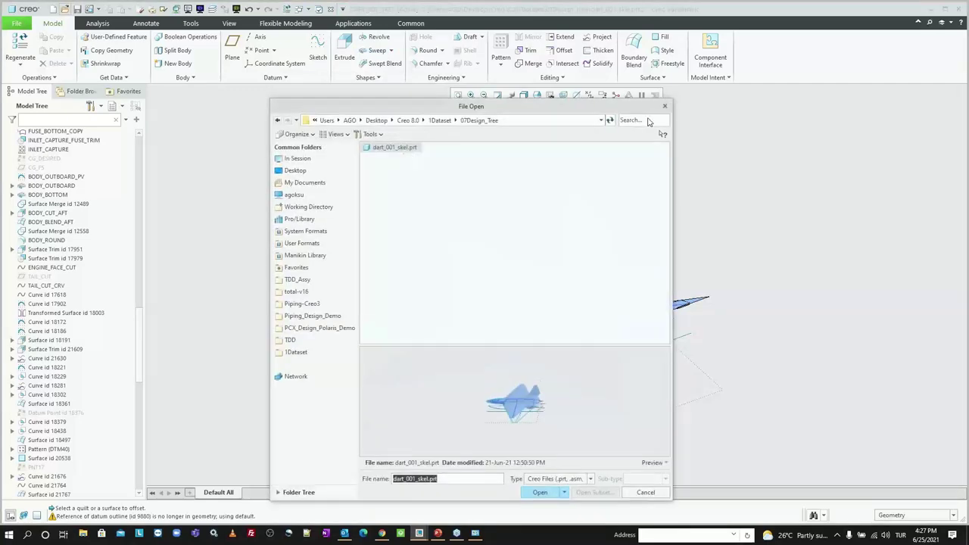
Close the dart part windows and erase the non-displayed models from session
key(Return)
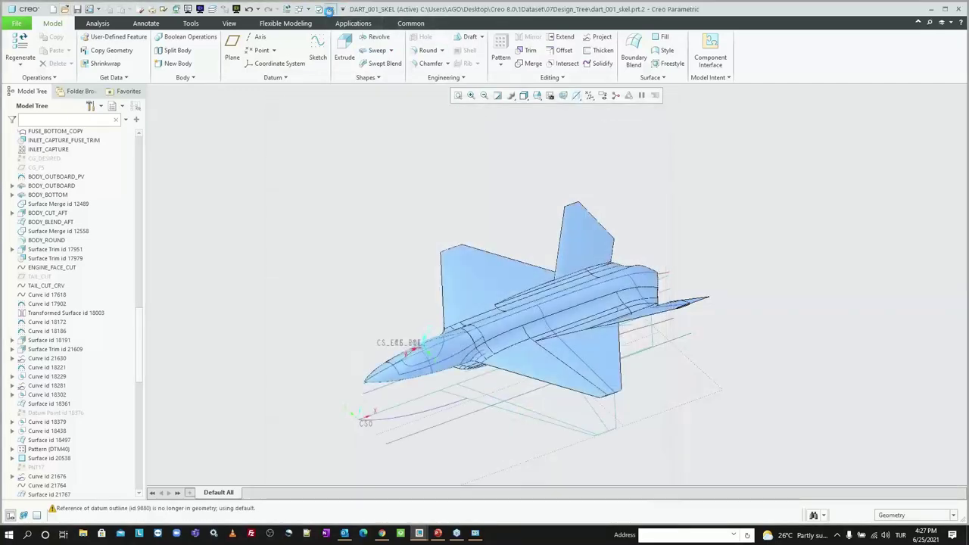
click(330, 8)
click(330, 9)
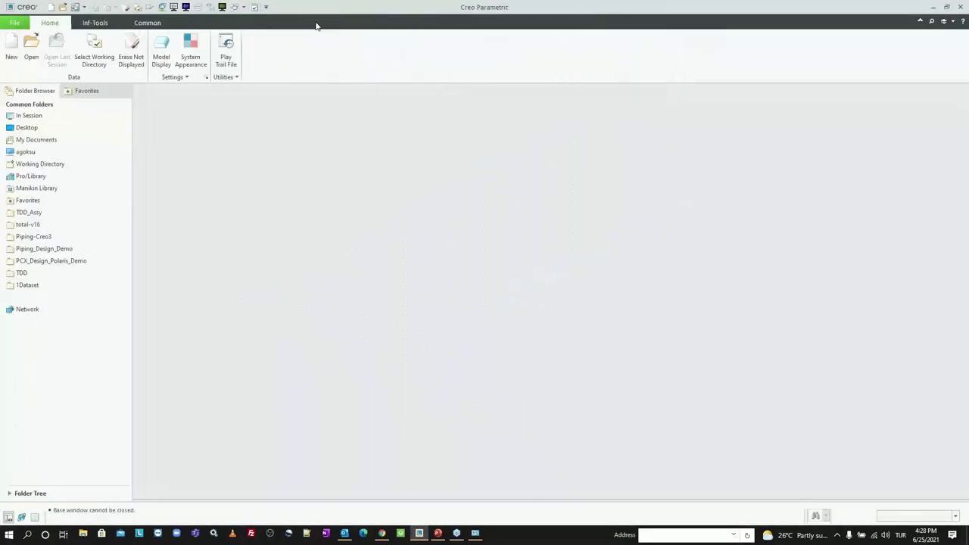
click(131, 52)
key(Return)
Open modelingenh.prt from the 1Dataset/05Environment folder
click(42, 47)
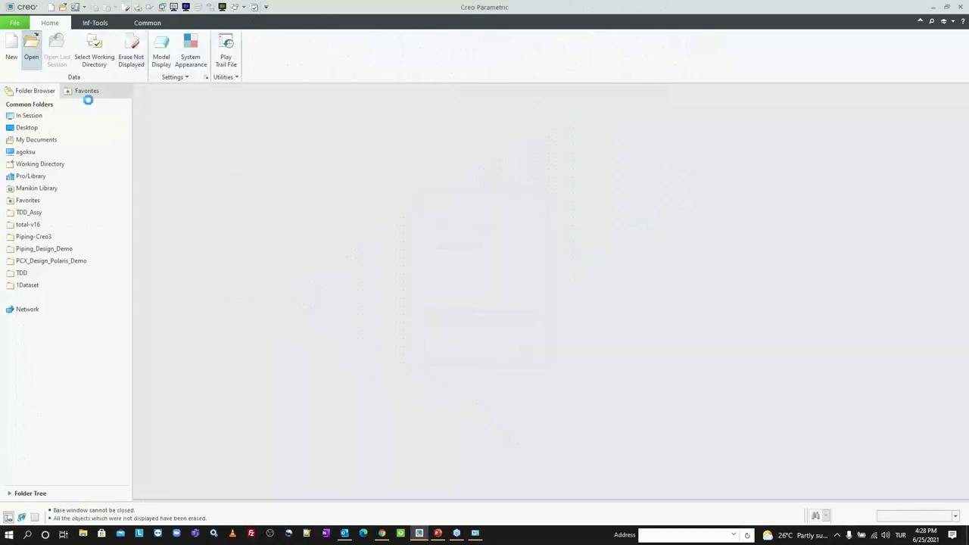
click(450, 121)
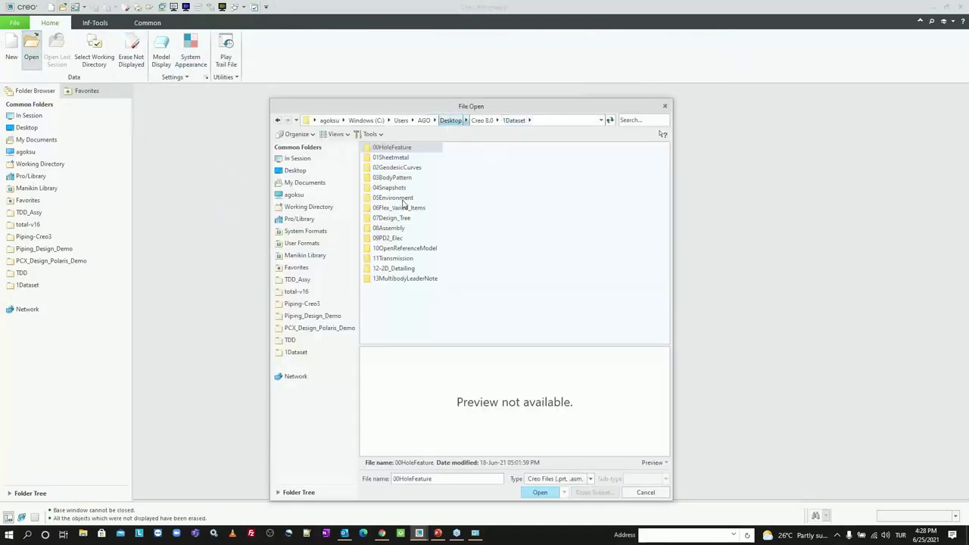
double_click(401, 199)
double_click(399, 151)
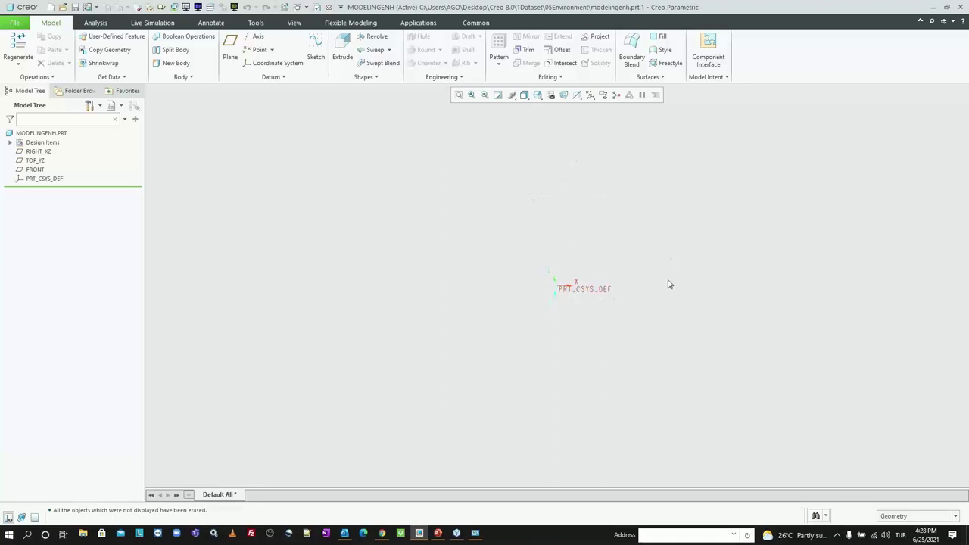
middle_drag(565, 309, 558, 292)
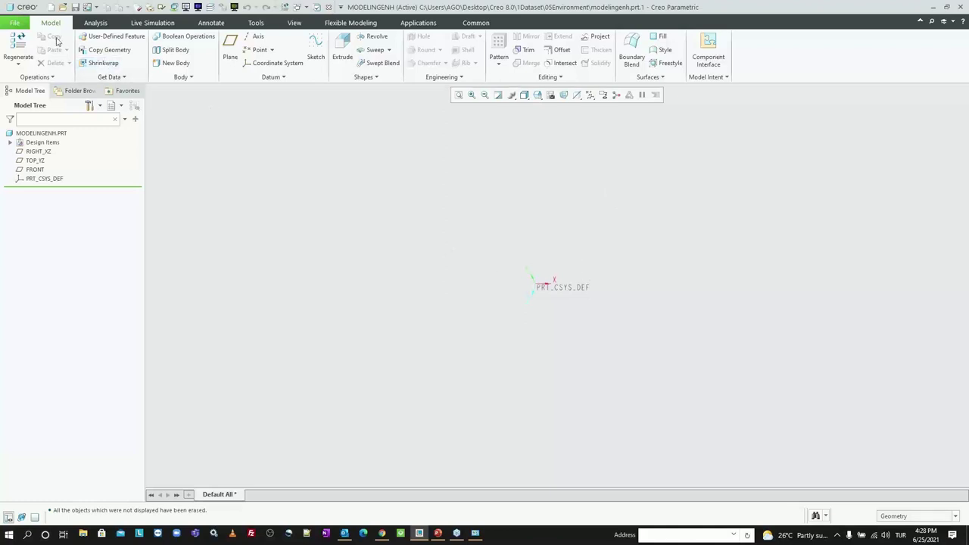
click(14, 25)
mouse_move(32, 249)
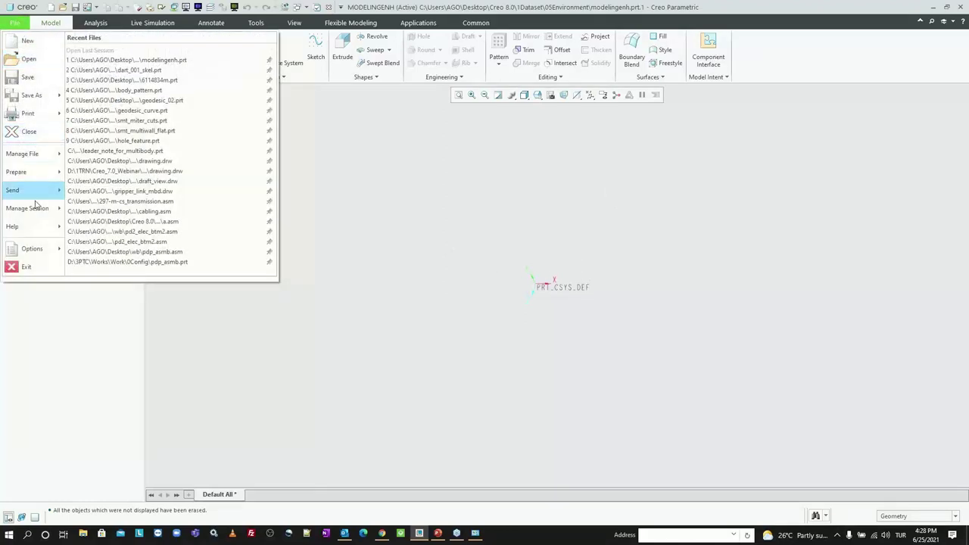
click(34, 252)
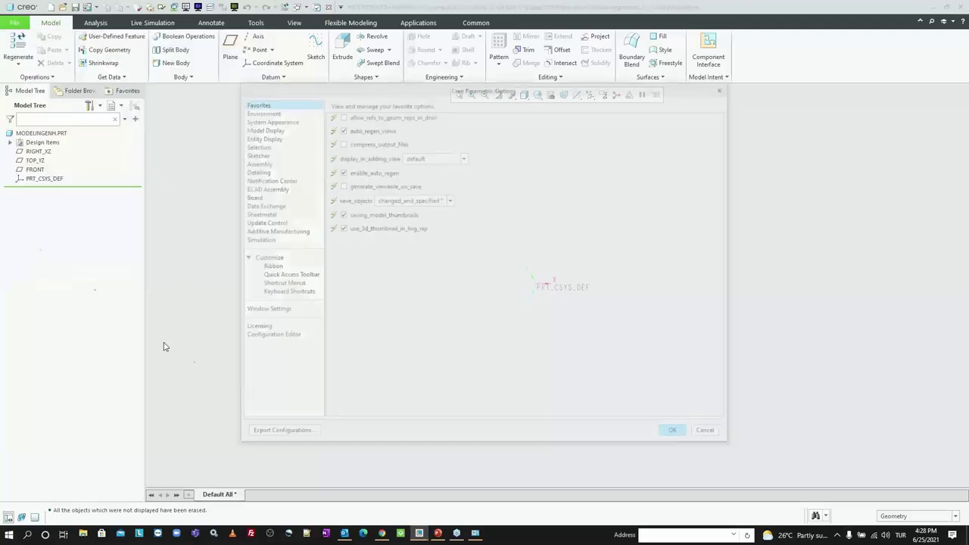
click(284, 337)
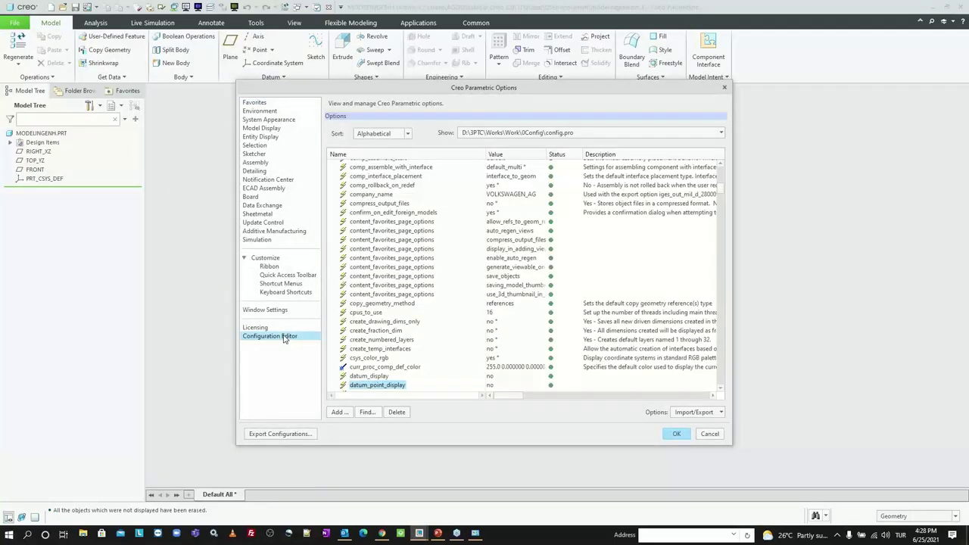
click(366, 412)
text(rgb)
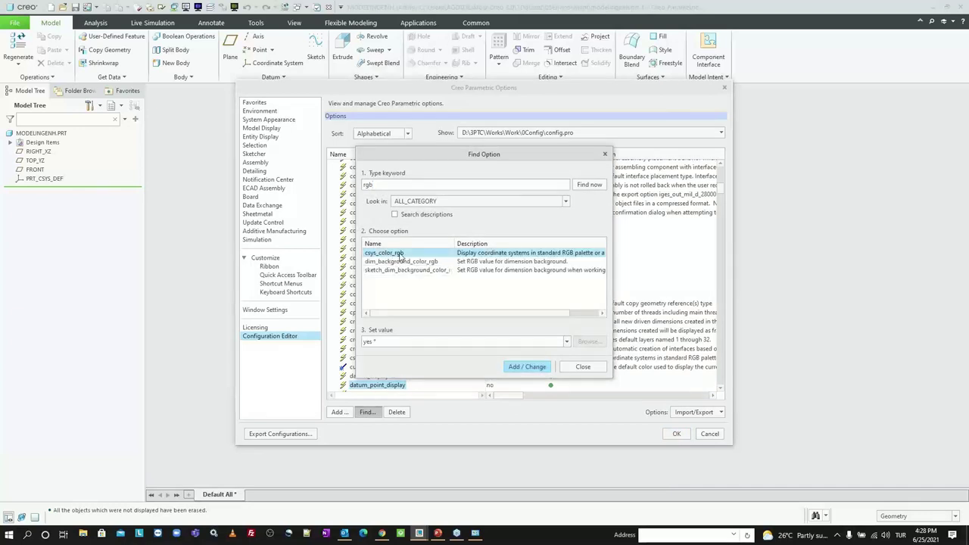
click(556, 327)
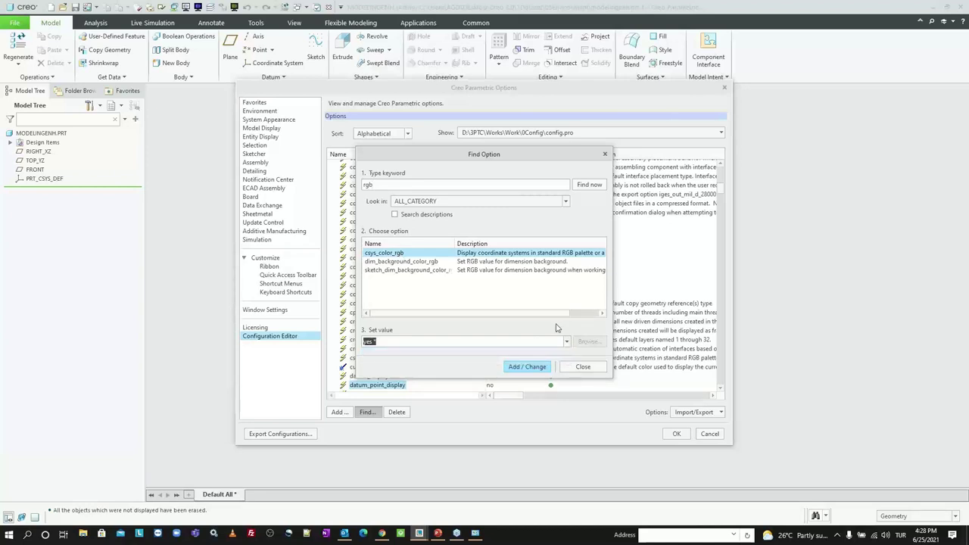
click(583, 367)
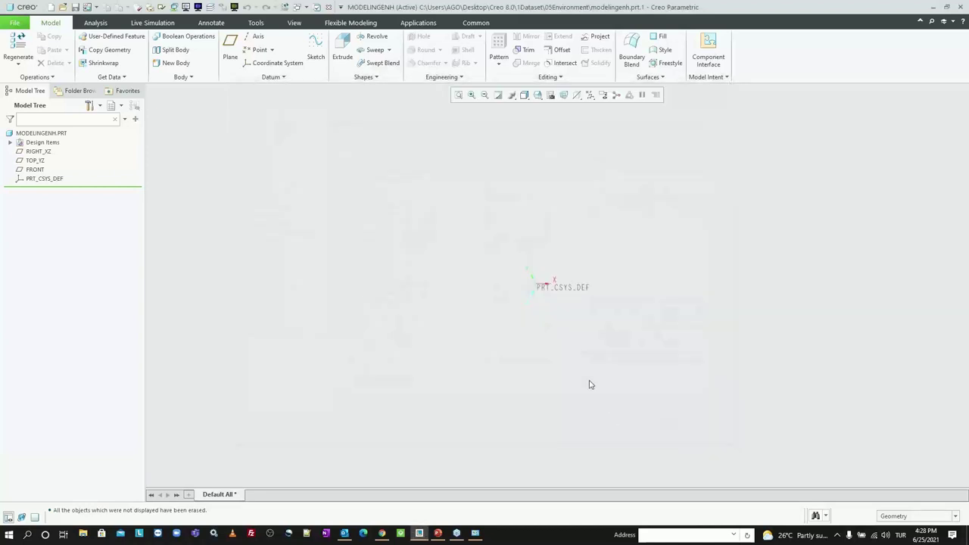
Show the datum planes with the coordinate system hidden and orbit around them
click(590, 94)
click(603, 140)
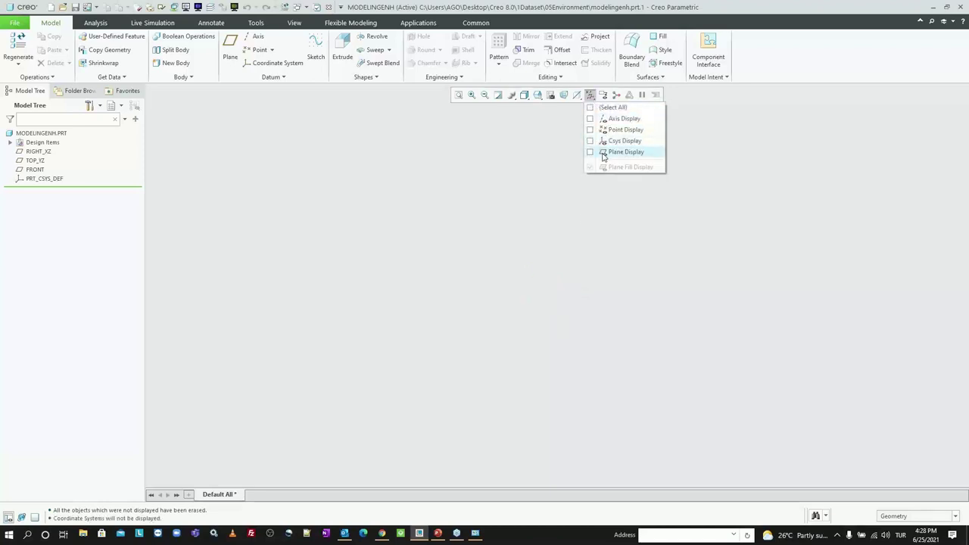
click(603, 152)
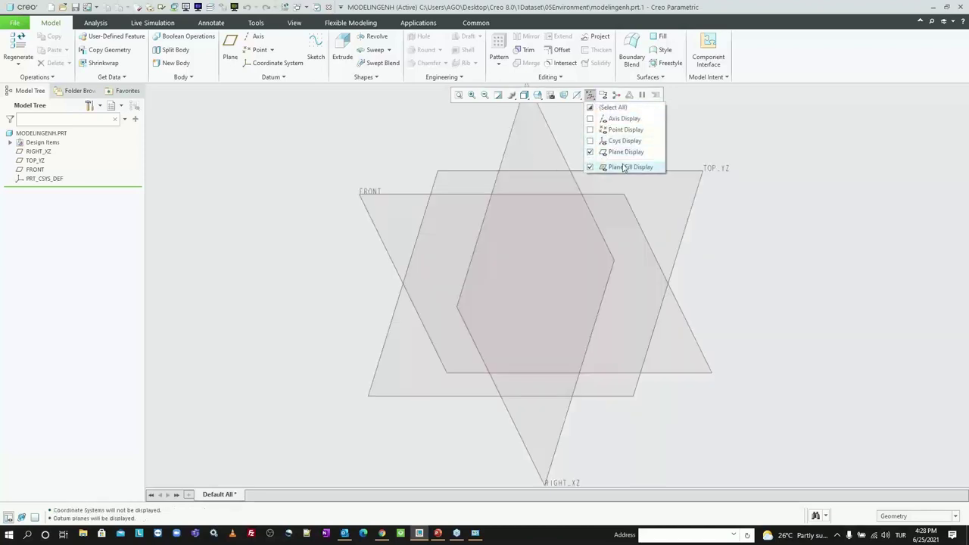
click(465, 143)
mouse_move(508, 325)
middle_down()
mouse_move(560, 238)
mouse_move(581, 244)
mouse_move(594, 231)
mouse_move(578, 234)
middle_up()
key(ctrl+d)
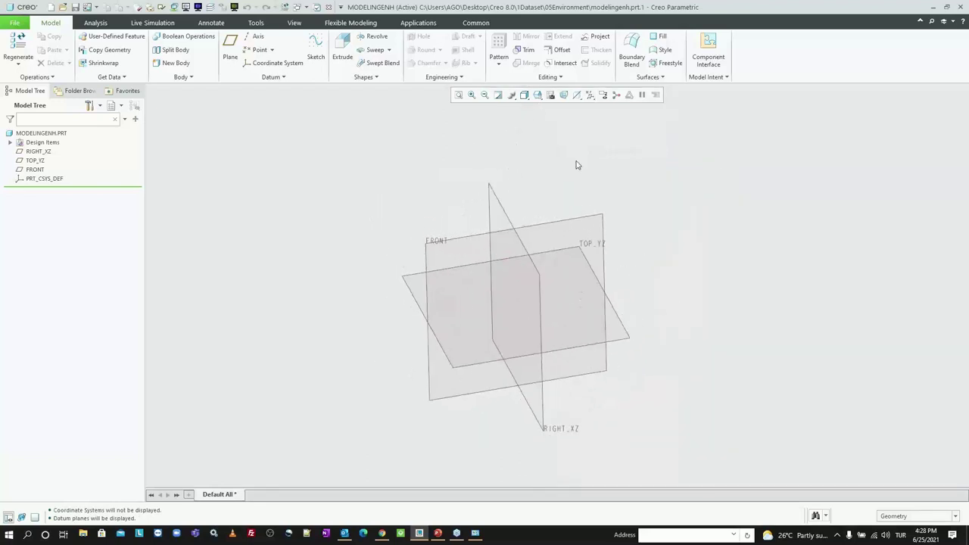
Show the PRT_CSYS_DEF coordinate system again alongside the datum planes
click(590, 95)
click(613, 141)
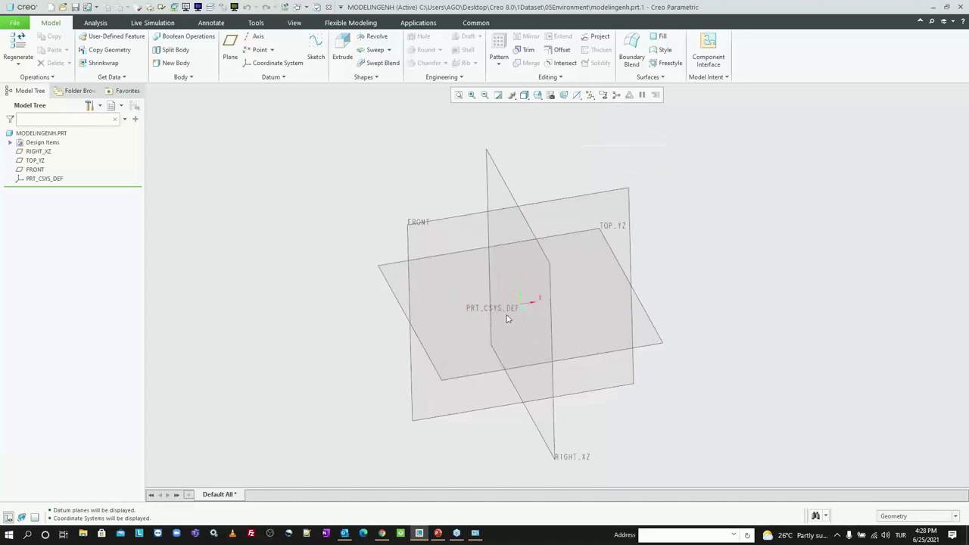
mouse_move(476, 154)
middle_down()
mouse_move(502, 247)
mouse_move(442, 264)
middle_up()
scroll(442, 264, up, 2)
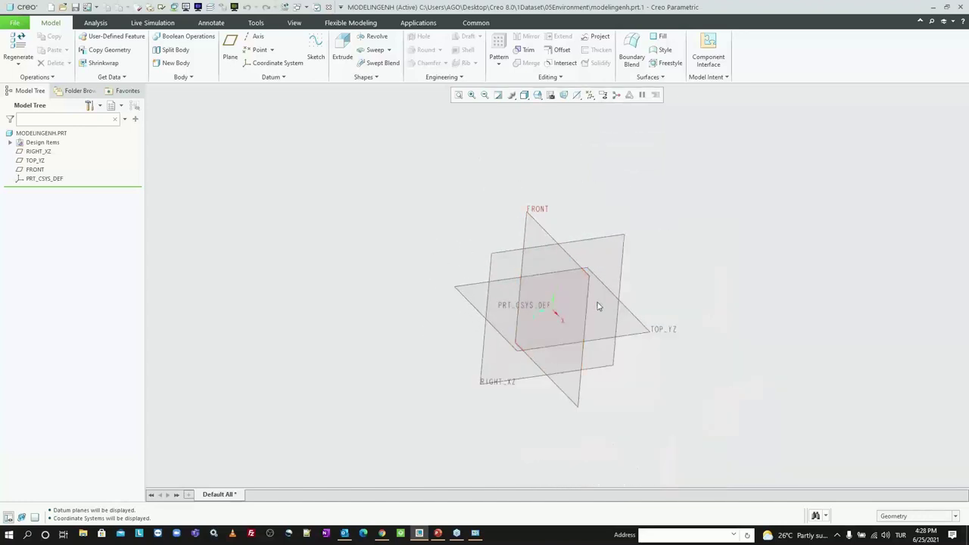
scroll(601, 305, down, 2)
Toggle datum plane fill off and back on, then view the planes near-front
click(589, 95)
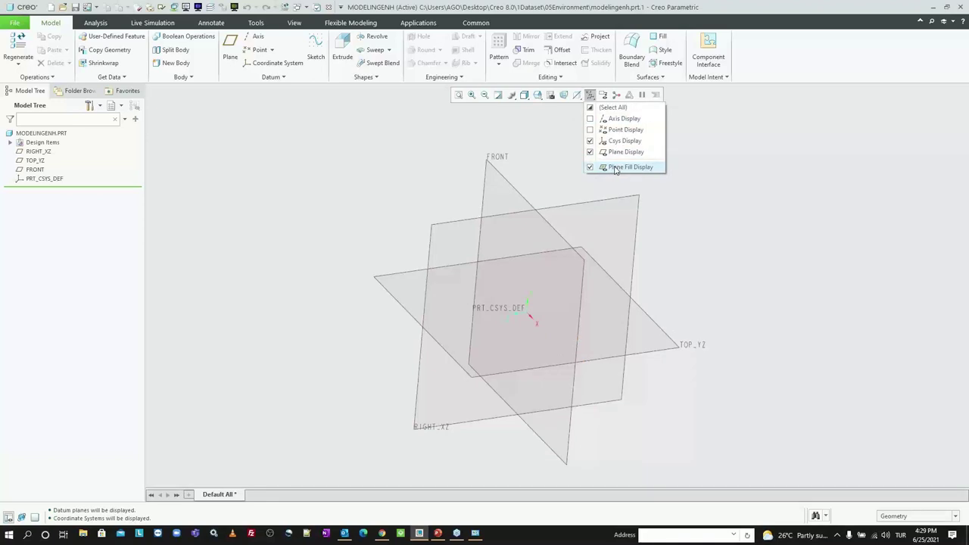
click(615, 168)
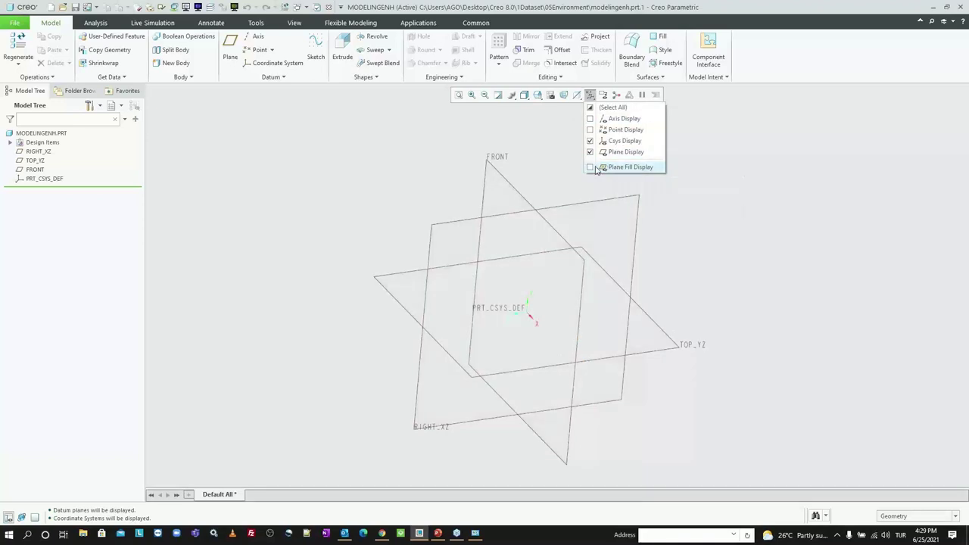
click(595, 167)
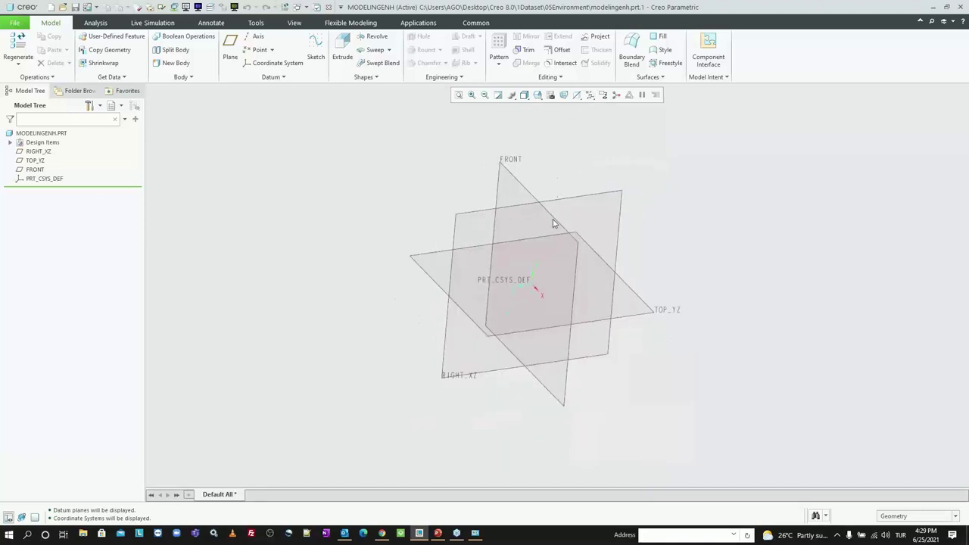
mouse_move(566, 271)
middle_down()
mouse_move(513, 257)
mouse_move(538, 295)
middle_up()
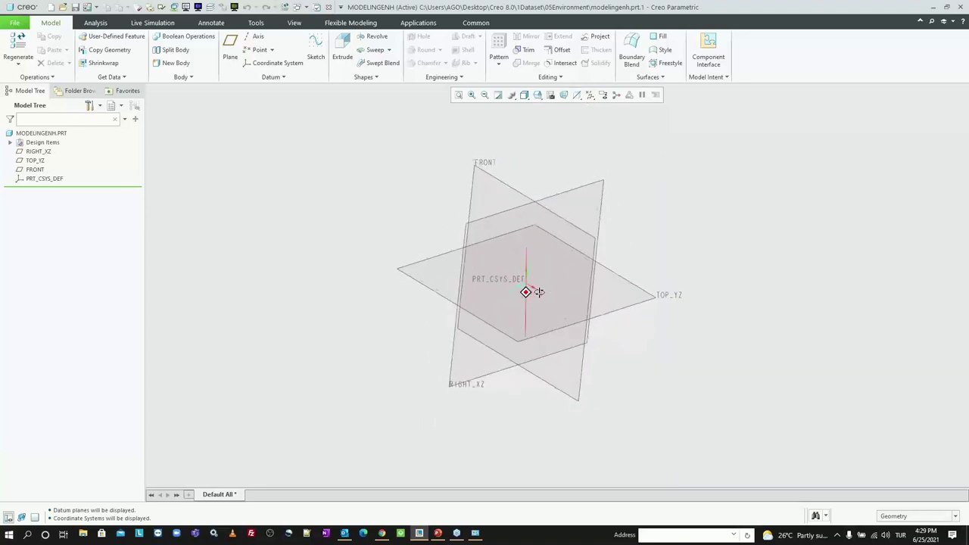
In System Appearance datum colours, set plane positive side crimson and negative side blue
click(15, 24)
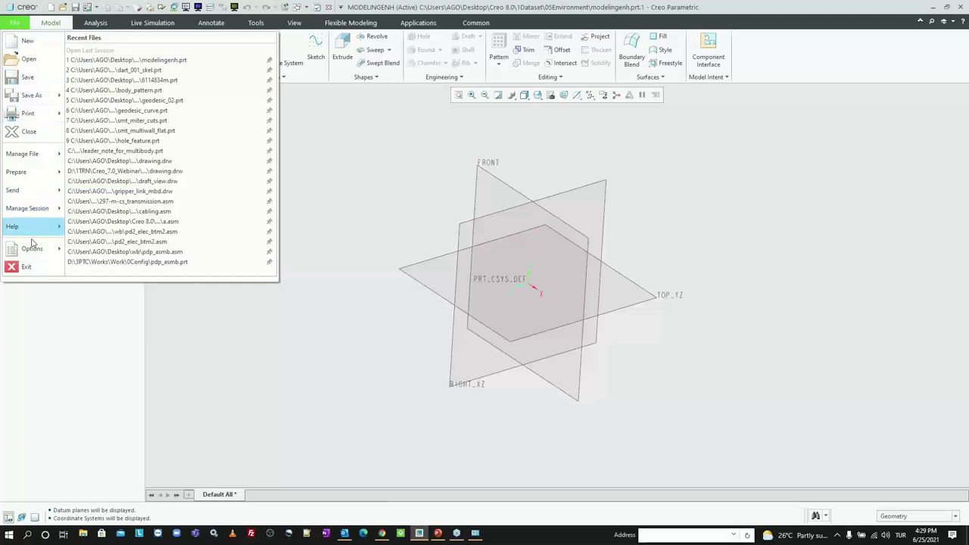
click(32, 249)
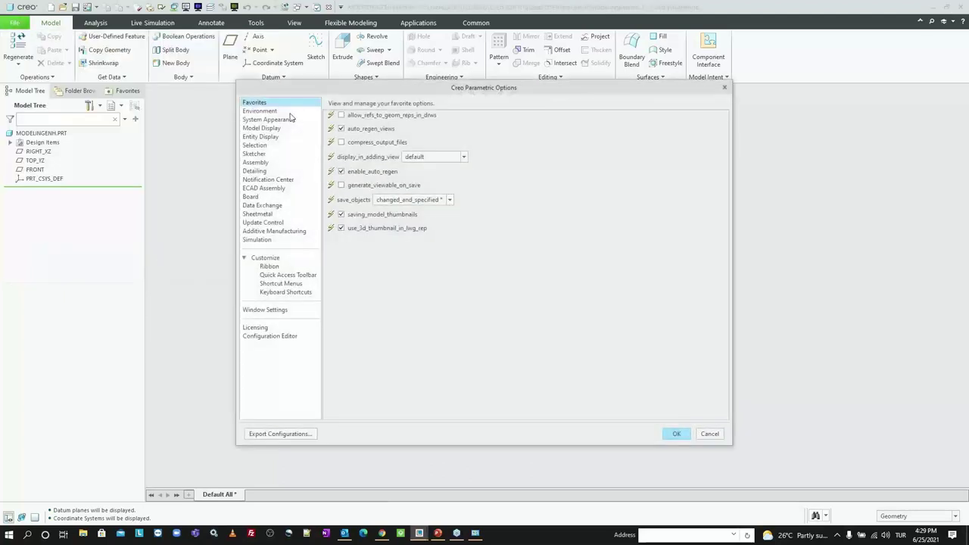
click(291, 119)
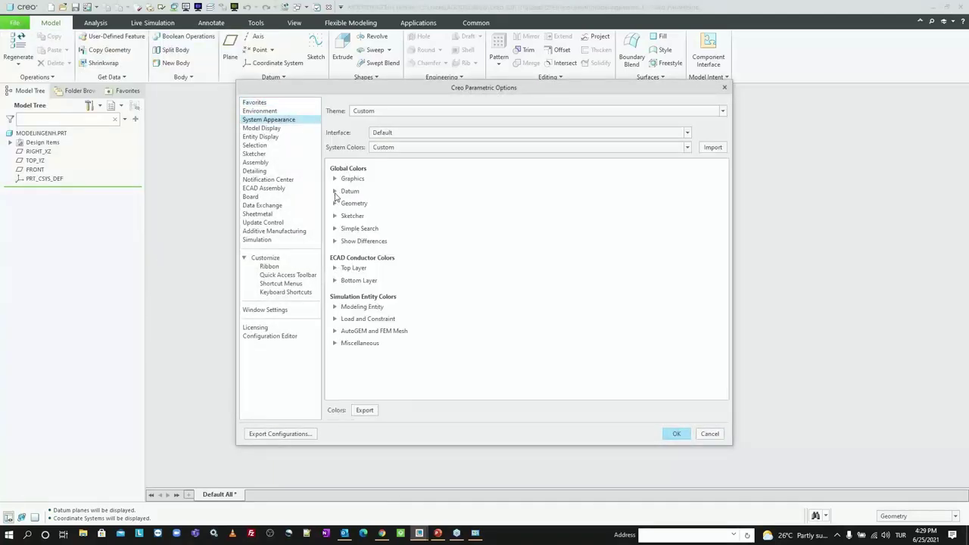
click(335, 191)
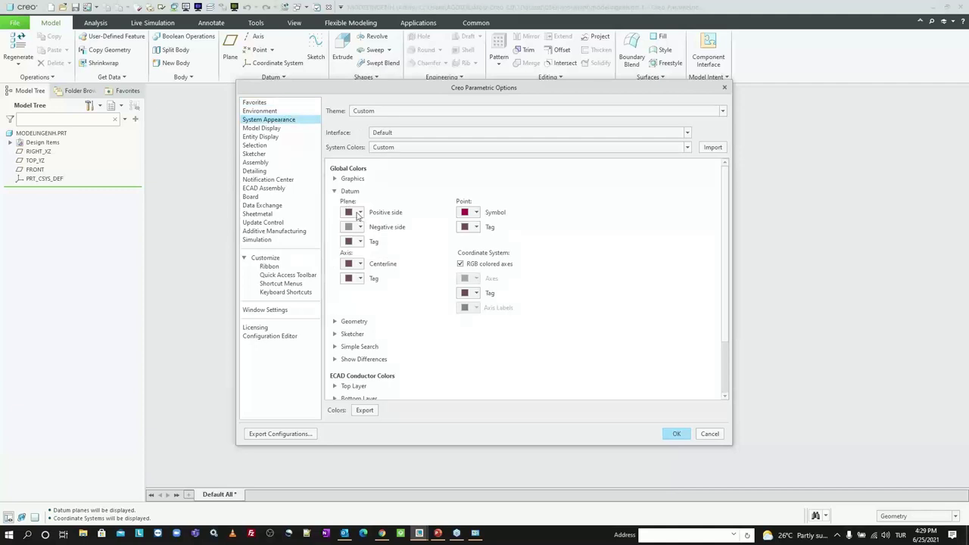
mouse_move(350, 212)
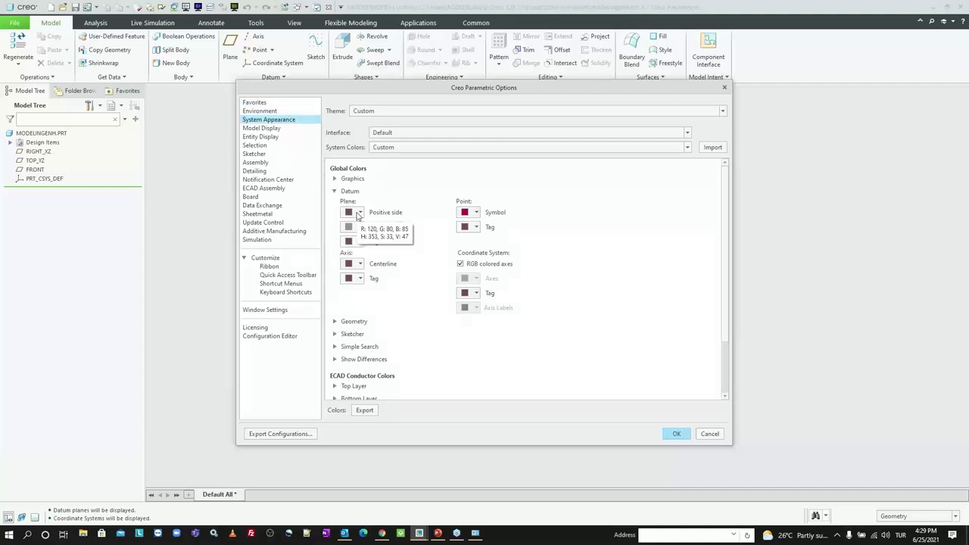
click(358, 214)
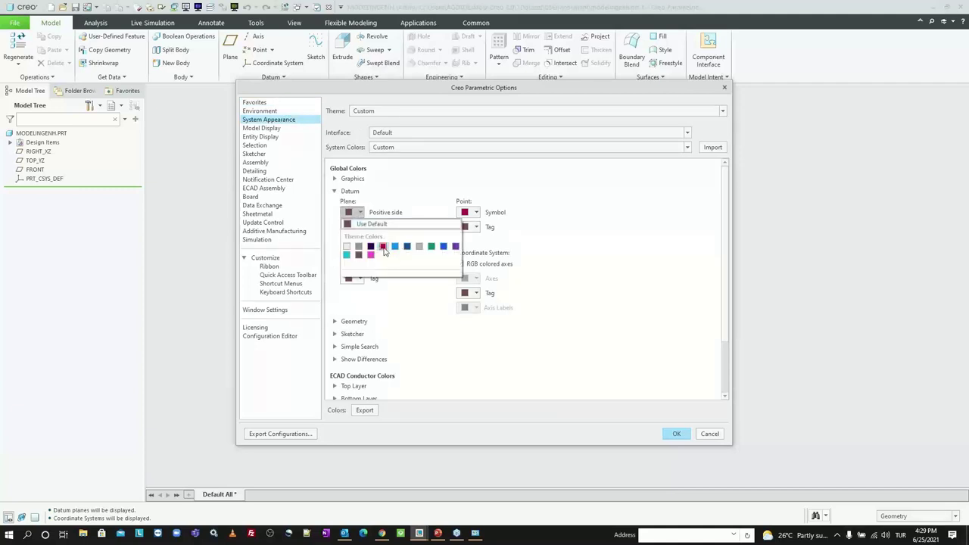
click(382, 248)
click(358, 227)
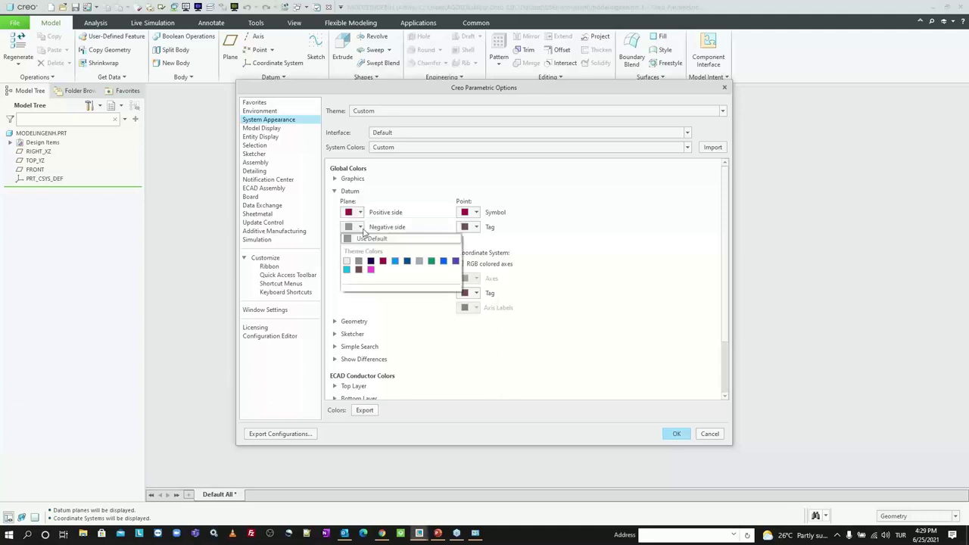
click(399, 264)
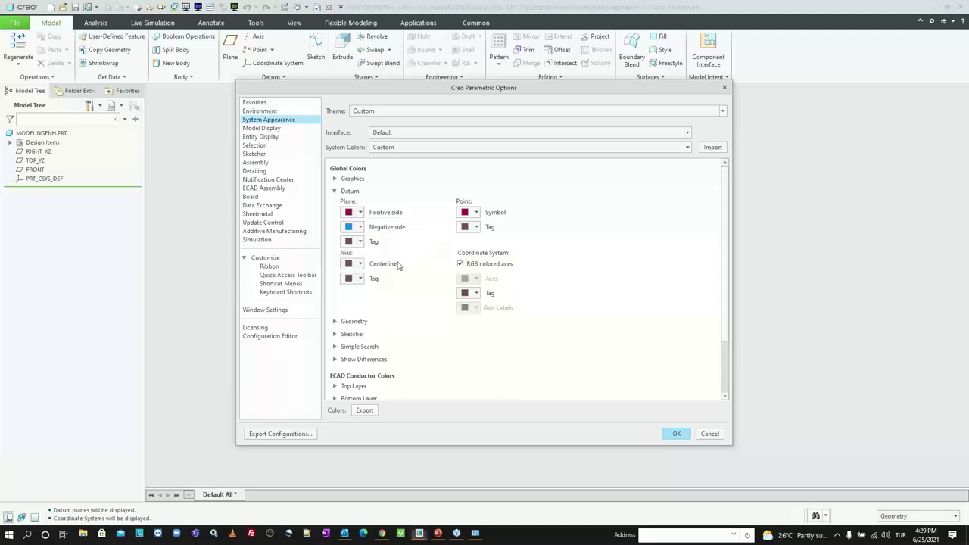
key(Return)
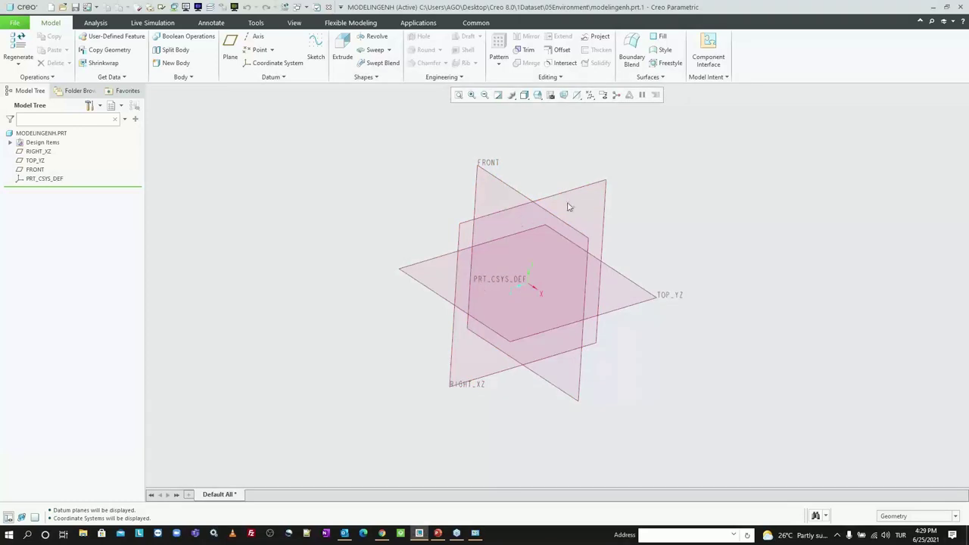
Orbit around the datum planes to compare their magenta and blue sides, then select FRONT
middle_drag(578, 242, 534, 295)
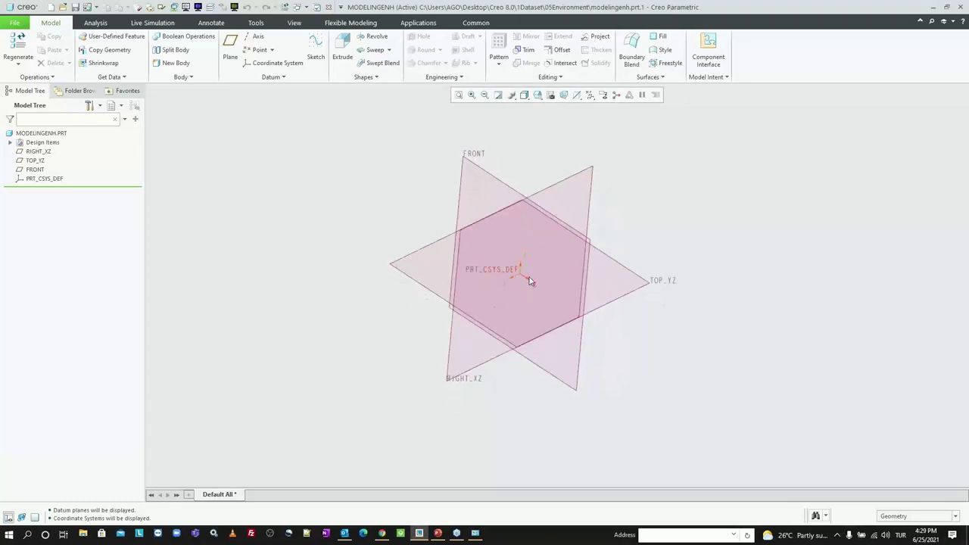
scroll(530, 285, up, 2)
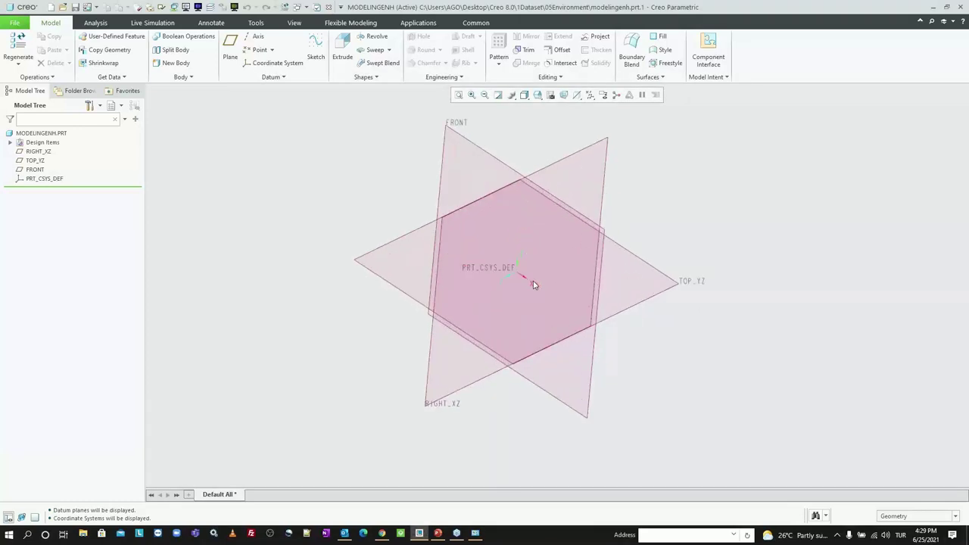
mouse_move(534, 285)
middle_down()
mouse_move(555, 275)
mouse_move(547, 264)
mouse_move(566, 267)
mouse_move(540, 249)
mouse_move(473, 250)
mouse_move(481, 266)
mouse_move(493, 257)
mouse_move(472, 256)
mouse_move(477, 232)
mouse_move(401, 237)
mouse_move(538, 246)
mouse_move(557, 274)
mouse_move(545, 269)
middle_up()
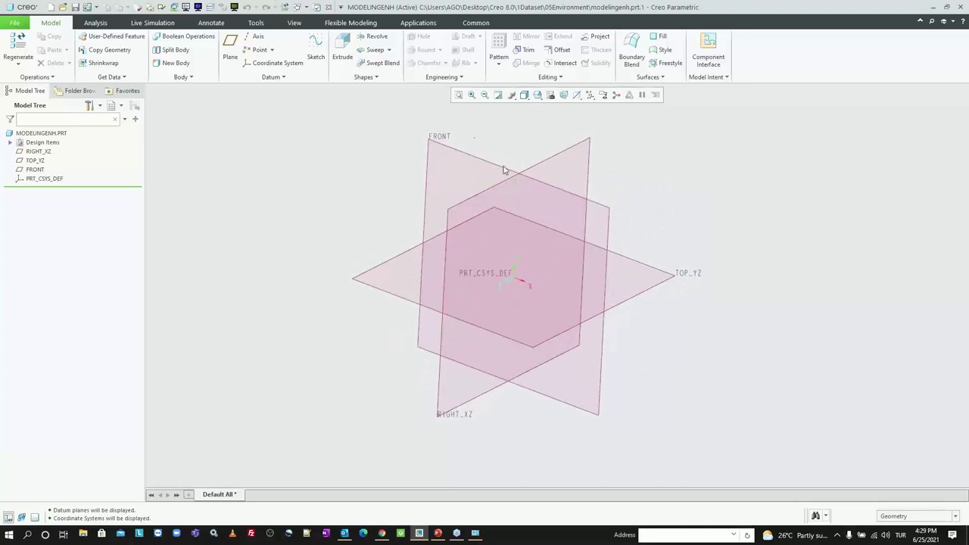
click(457, 158)
Start a sketch on the FRONT plane, viewed face-on
click(317, 47)
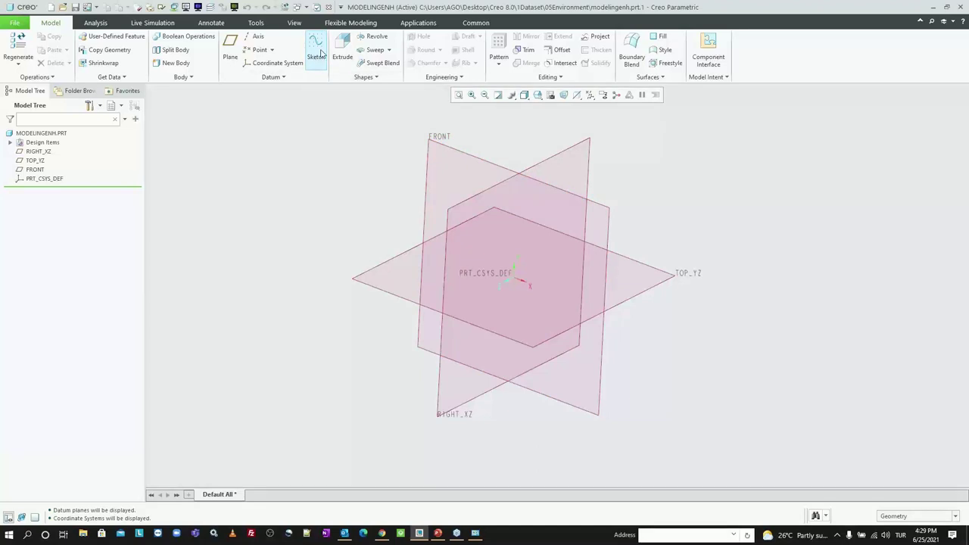
click(459, 154)
middle_click(318, 196)
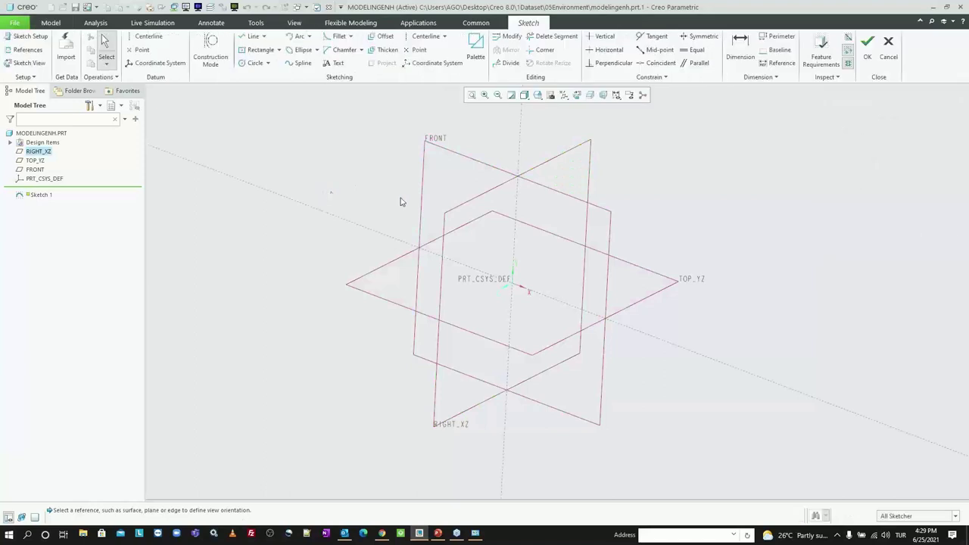
click(576, 95)
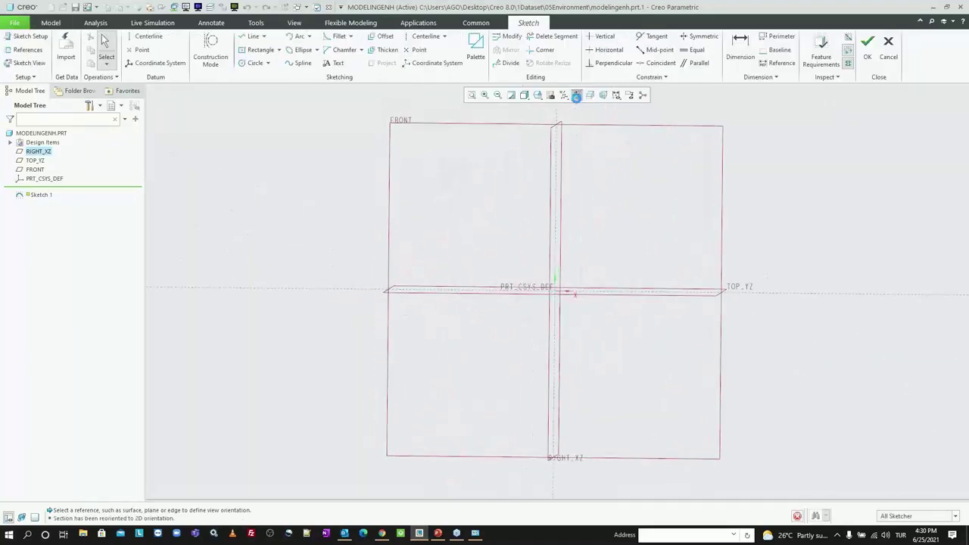
Place the palette I-profile on the sketch origin
click(476, 50)
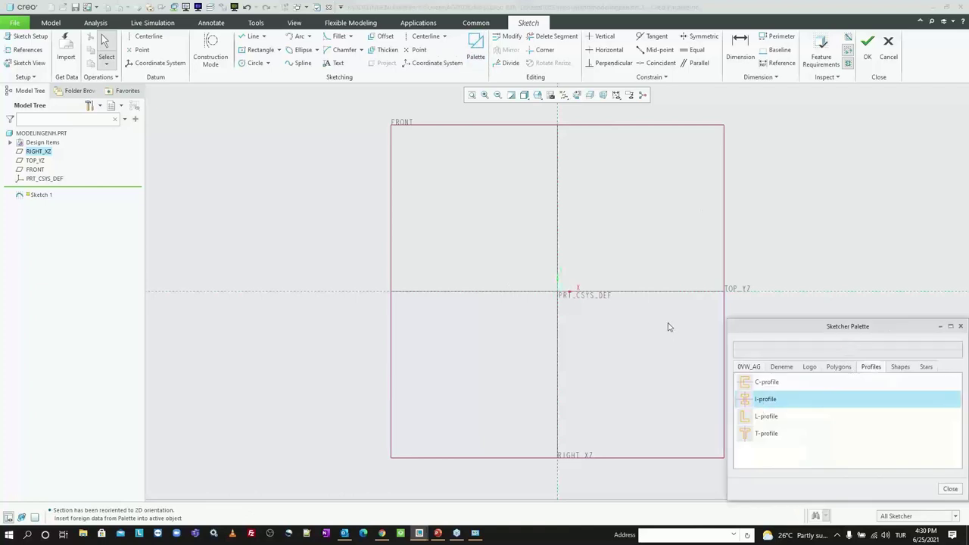
mouse_move(759, 405)
mouse_down()
mouse_move(545, 255)
mouse_move(564, 296)
mouse_up()
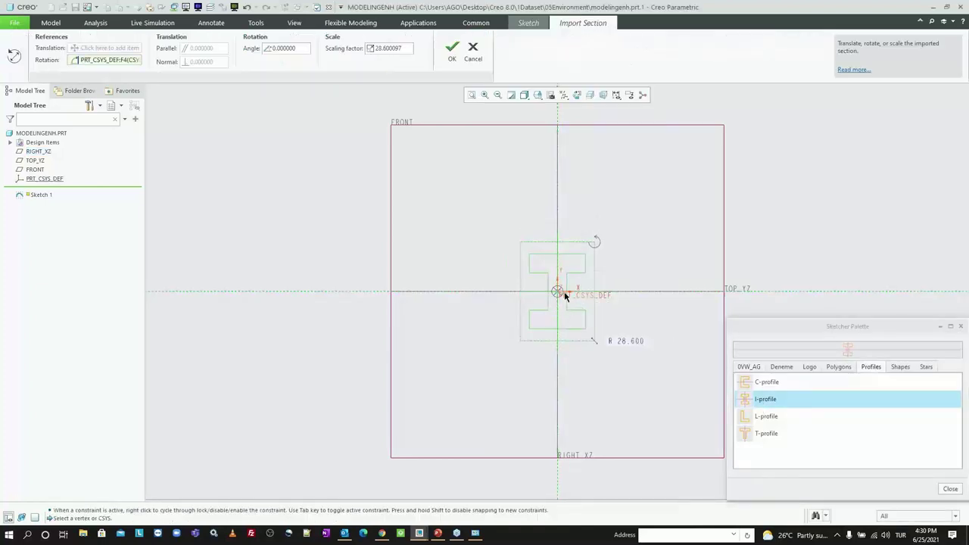
click(452, 50)
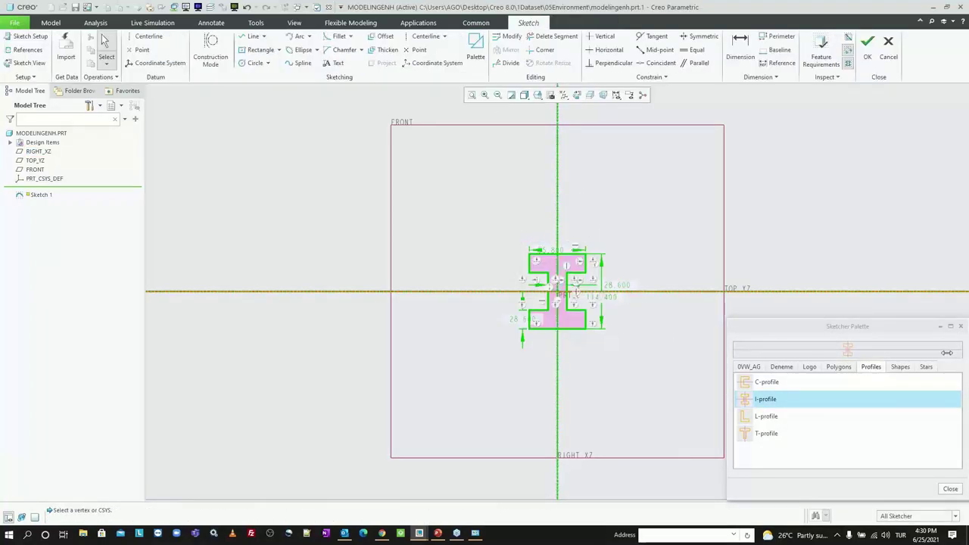
click(959, 328)
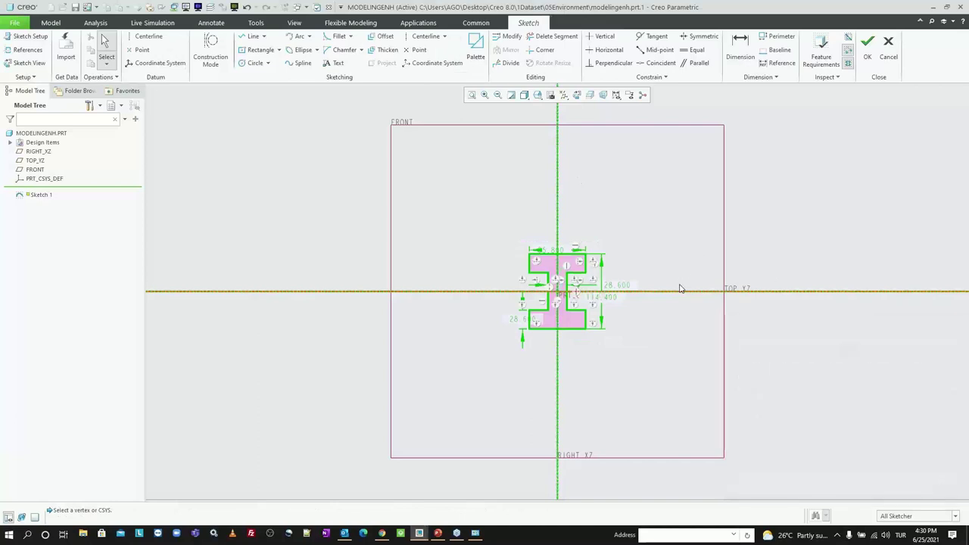
Move the 85.800 width dimension inside the top flange
scroll(588, 282, up, 2)
scroll(611, 262, up, 2)
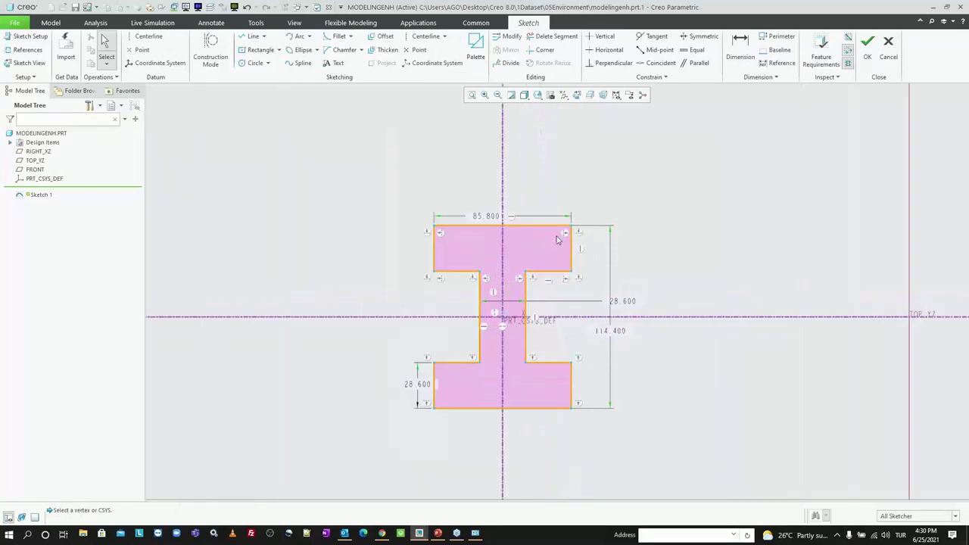
drag(488, 218, 467, 184)
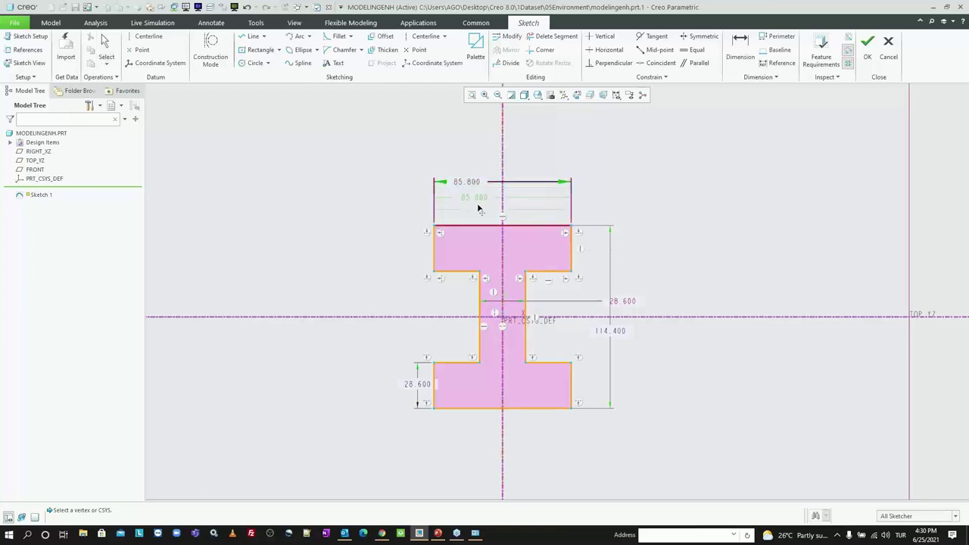
drag(467, 185, 479, 242)
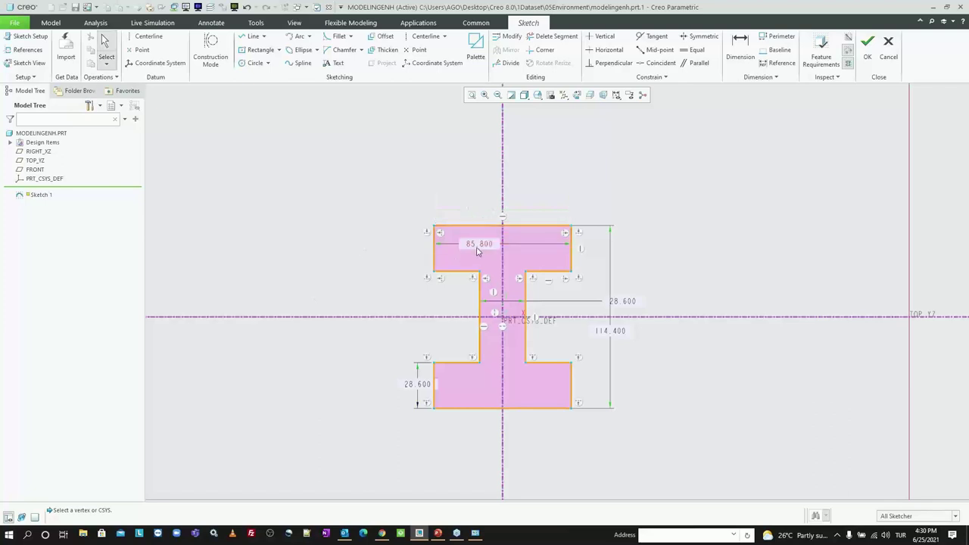
scroll(481, 254, down, 1)
scroll(483, 255, down, 1)
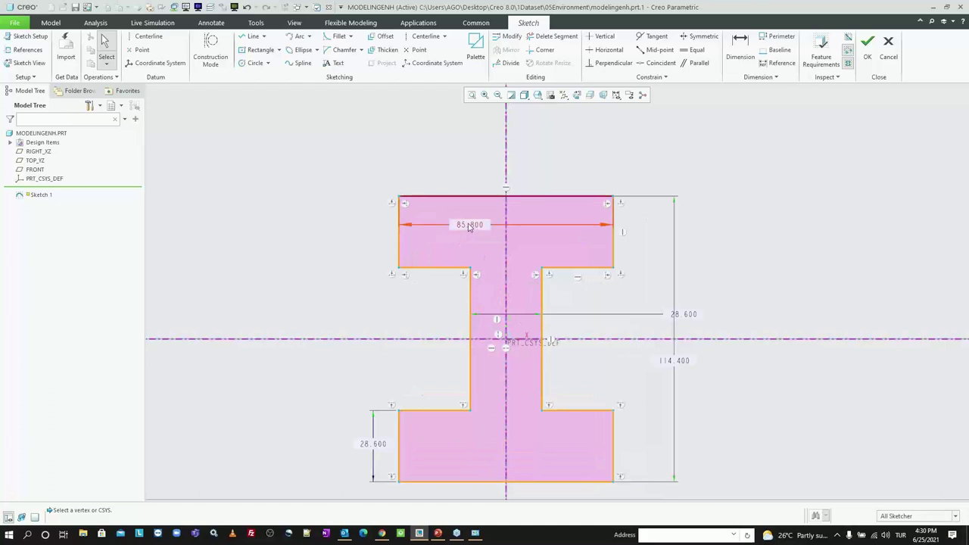
In Entity Display options, make the Sketcher dimension background colour yellow
click(15, 22)
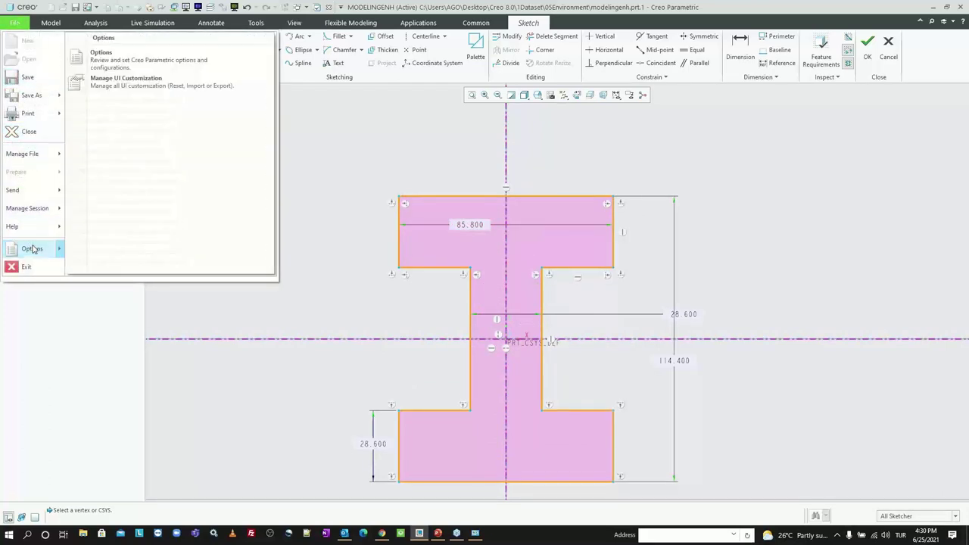
click(32, 248)
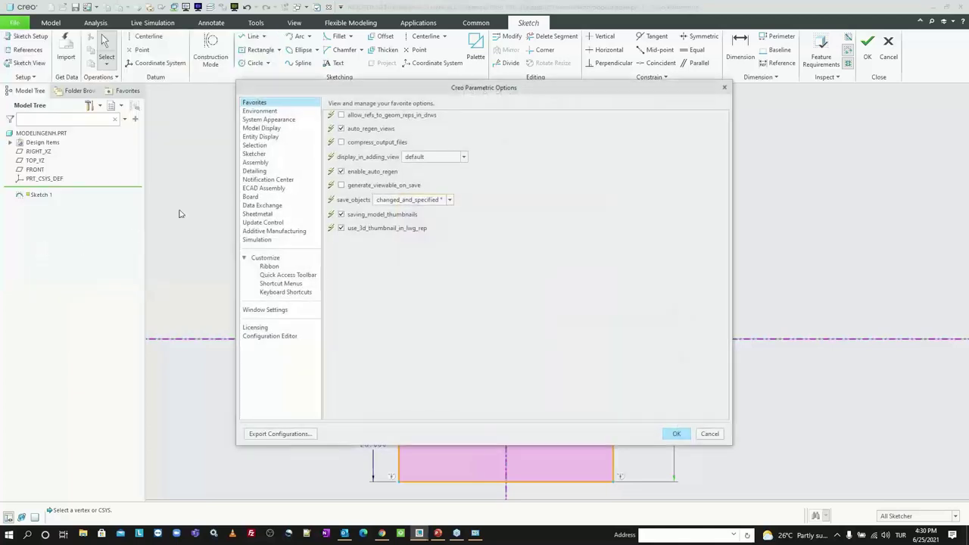
click(266, 137)
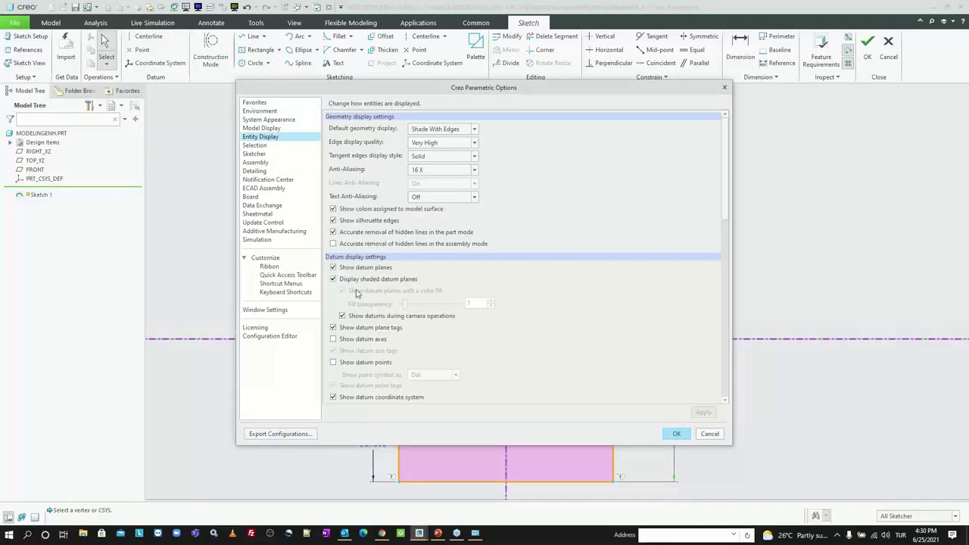
scroll(356, 294, down, 2)
scroll(358, 302, down, 2)
scroll(361, 313, down, 2)
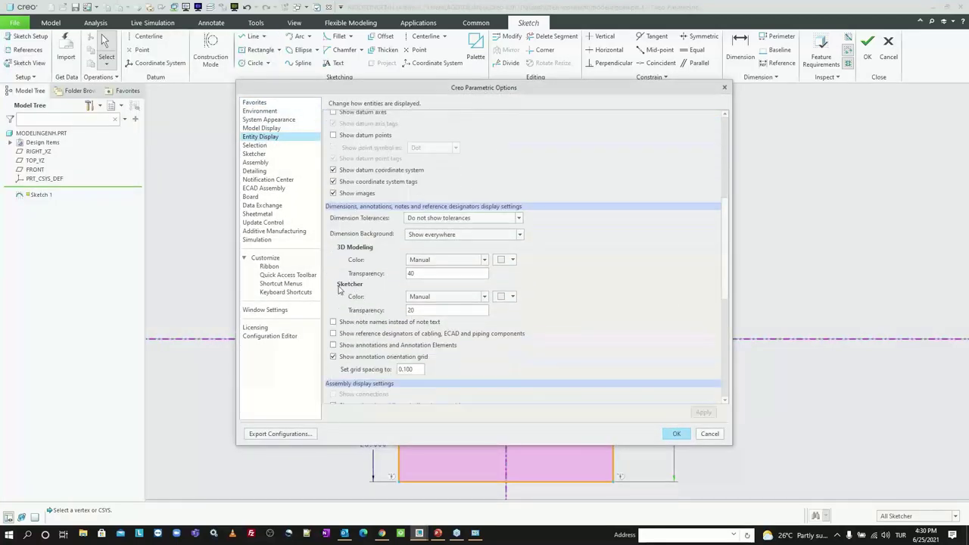
click(467, 298)
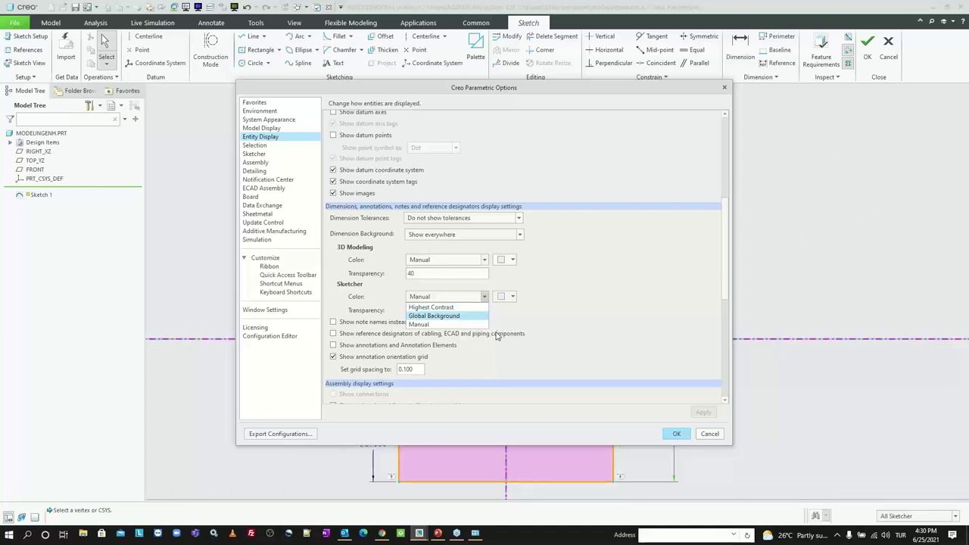
click(458, 324)
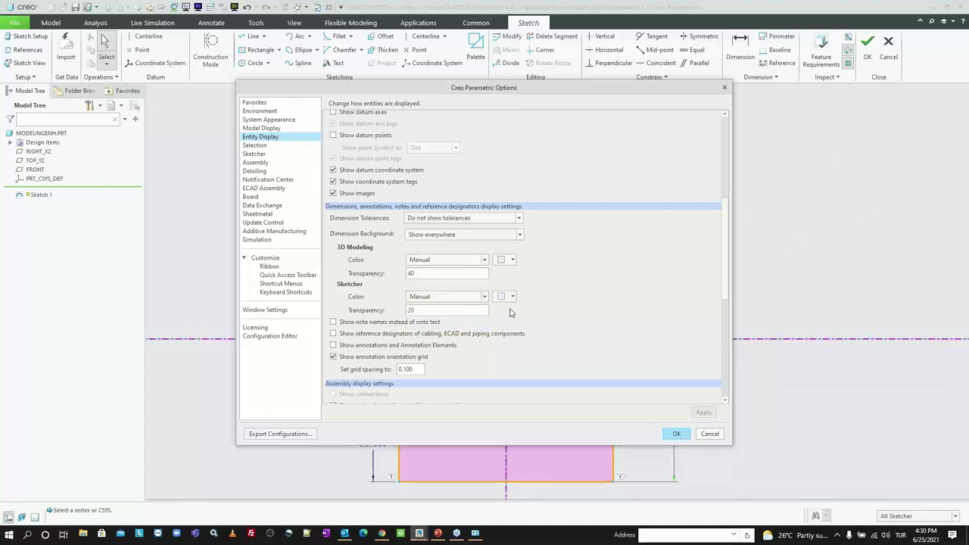
click(500, 298)
click(524, 340)
Apply the options and drag the 85.800 width dimension back above the top flange
click(676, 434)
click(515, 313)
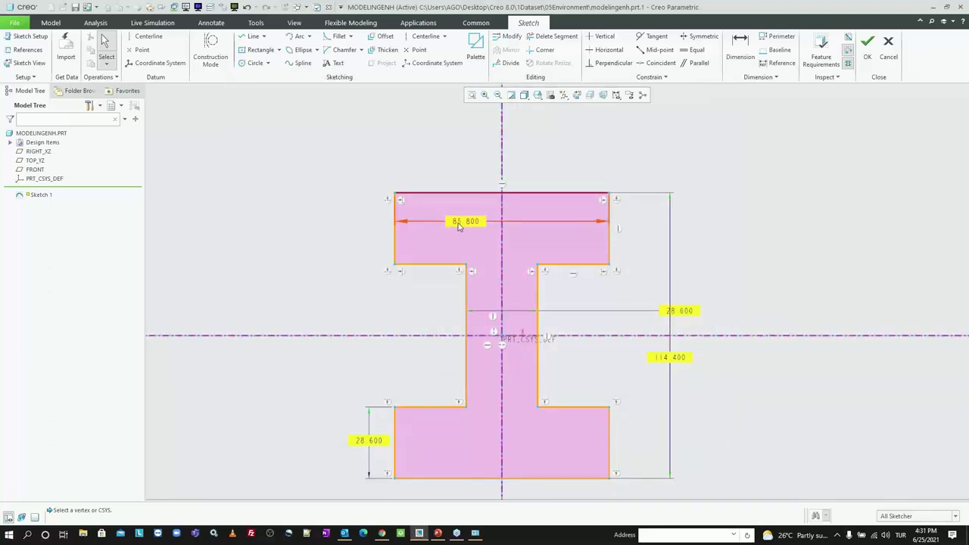
drag(458, 226, 453, 180)
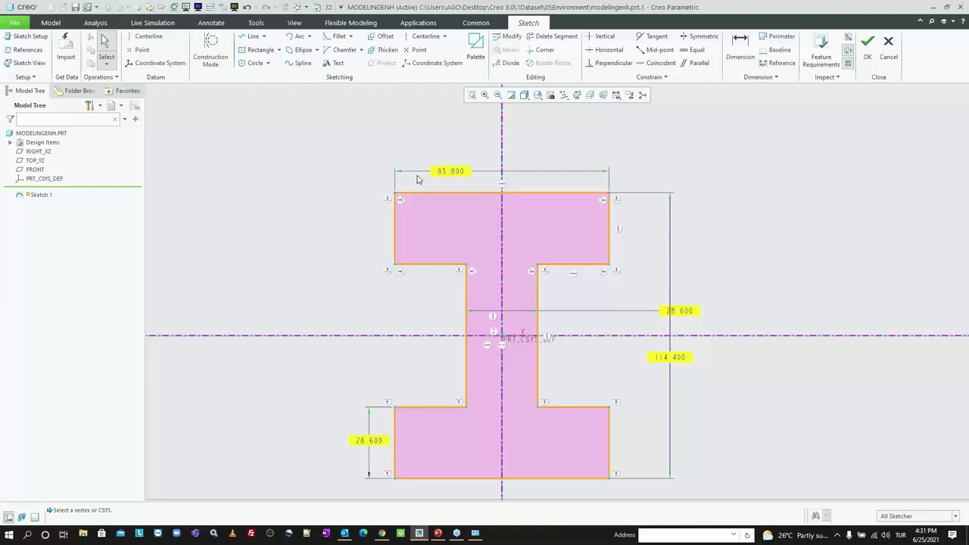
Enlarge the constraint symbol size in the entity display options, keeping the constraint background colour unchanged
click(14, 22)
click(40, 257)
click(270, 137)
scroll(373, 227, down, 3)
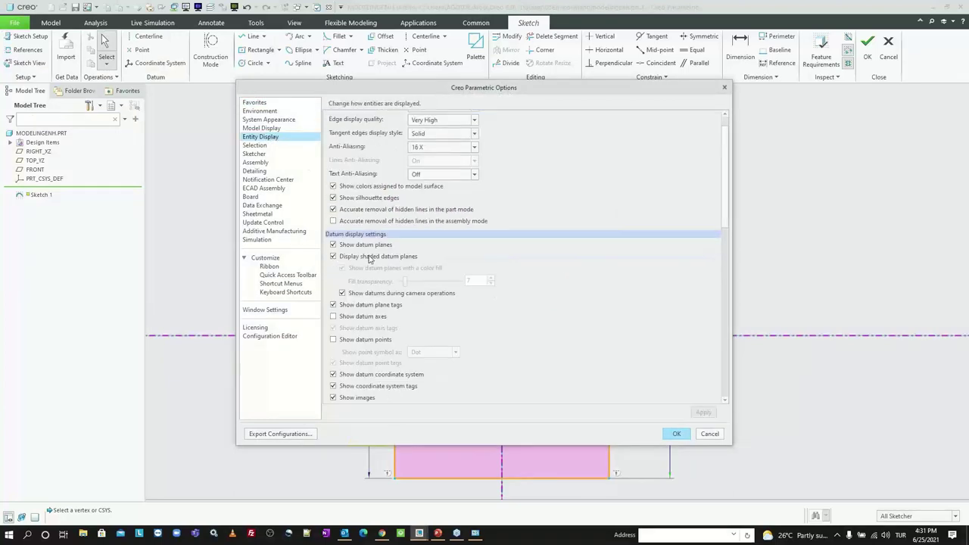
scroll(371, 243, down, 3)
scroll(362, 261, down, 3)
scroll(359, 265, down, 3)
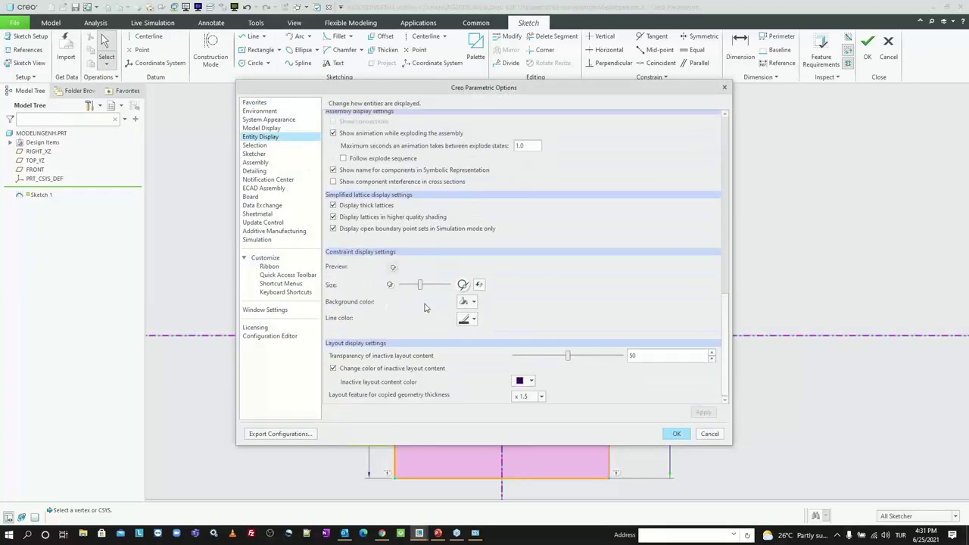
drag(422, 288, 430, 288)
click(470, 303)
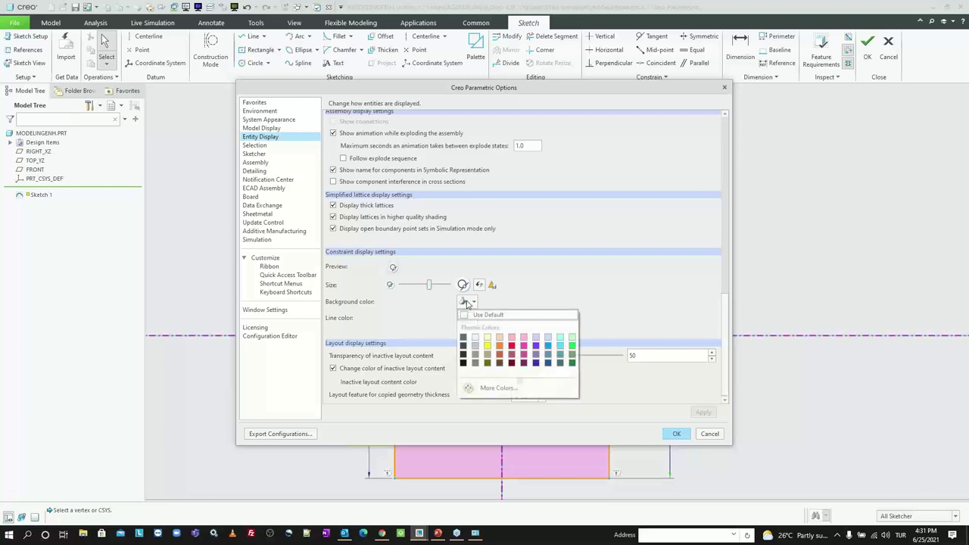
click(532, 303)
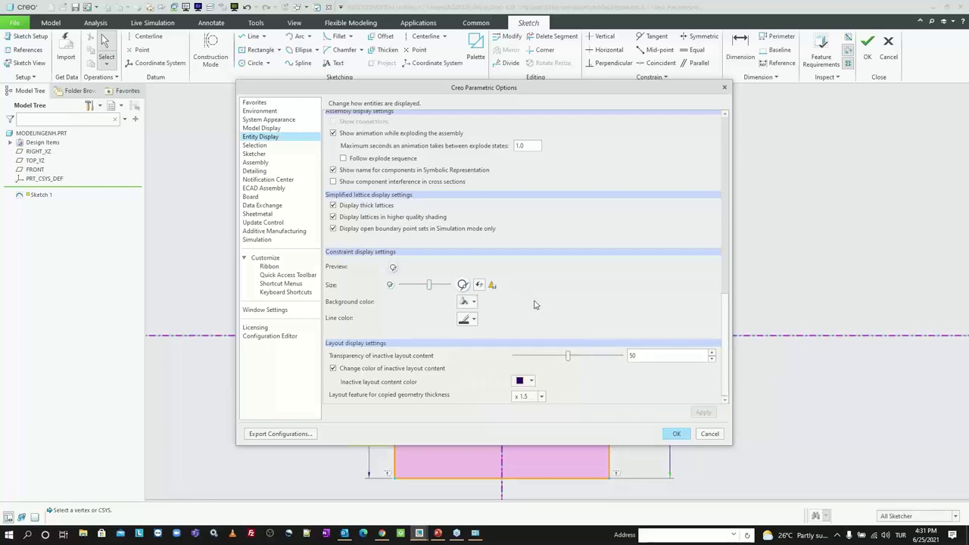
click(681, 435)
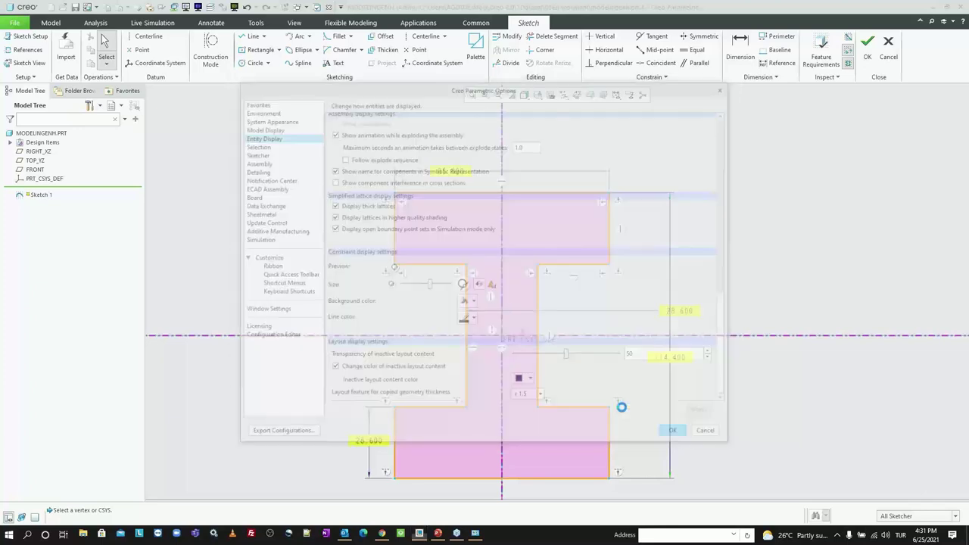
Zoom around the I-beam sketch, selecting then deselecting the edge under the right flange
scroll(469, 182, down, 1)
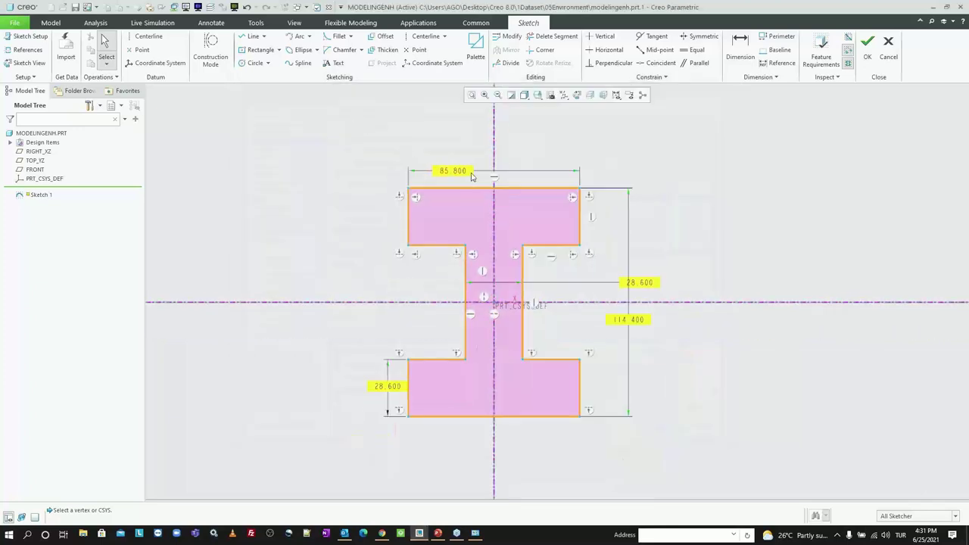
scroll(542, 257, up, 2)
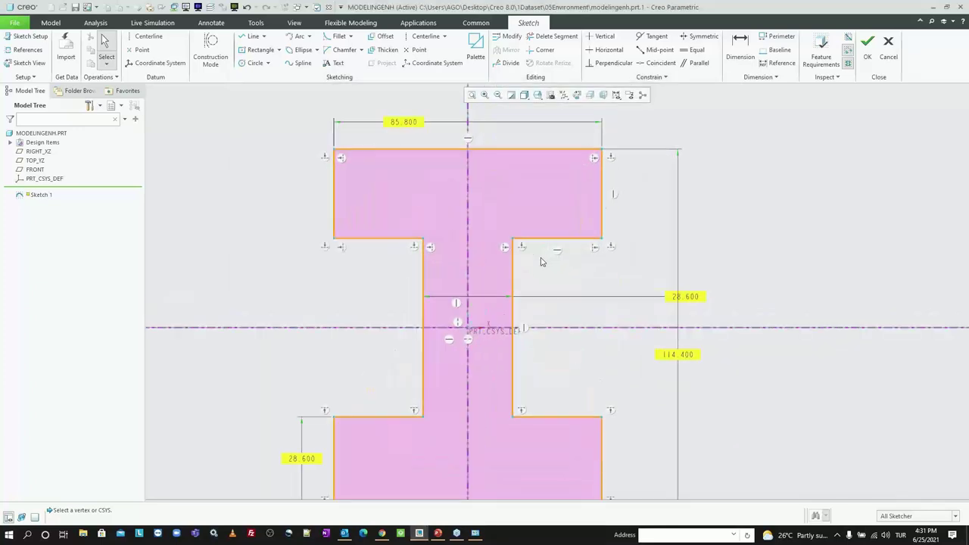
click(557, 256)
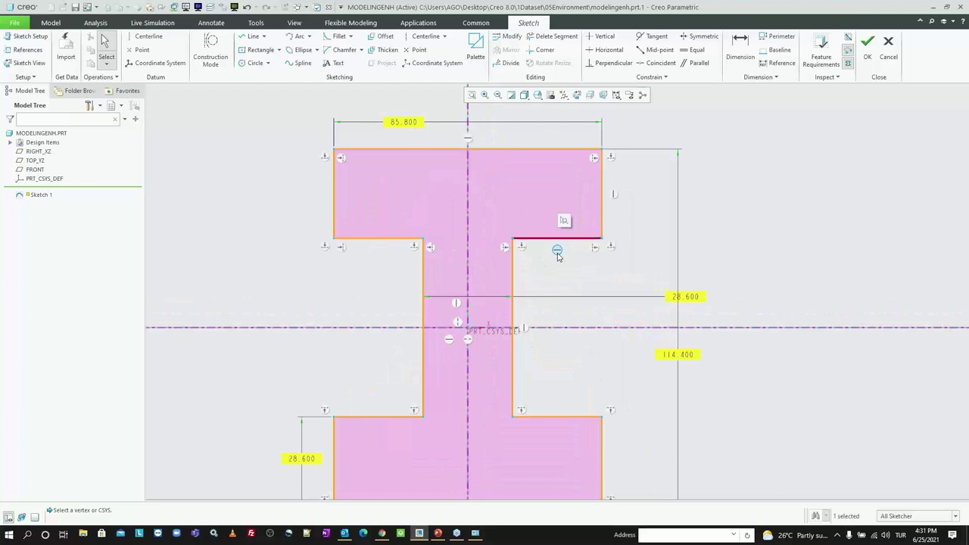
scroll(557, 256, down, 1)
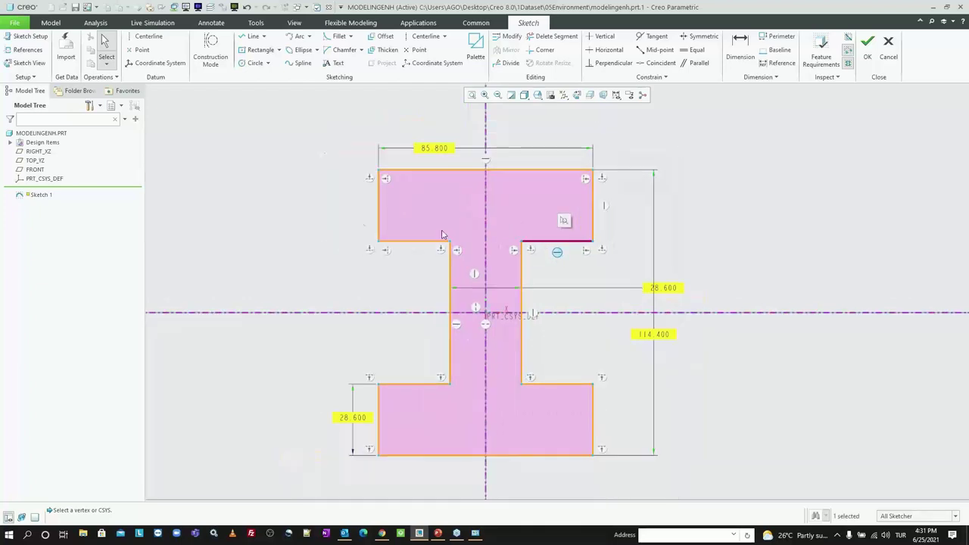
click(338, 156)
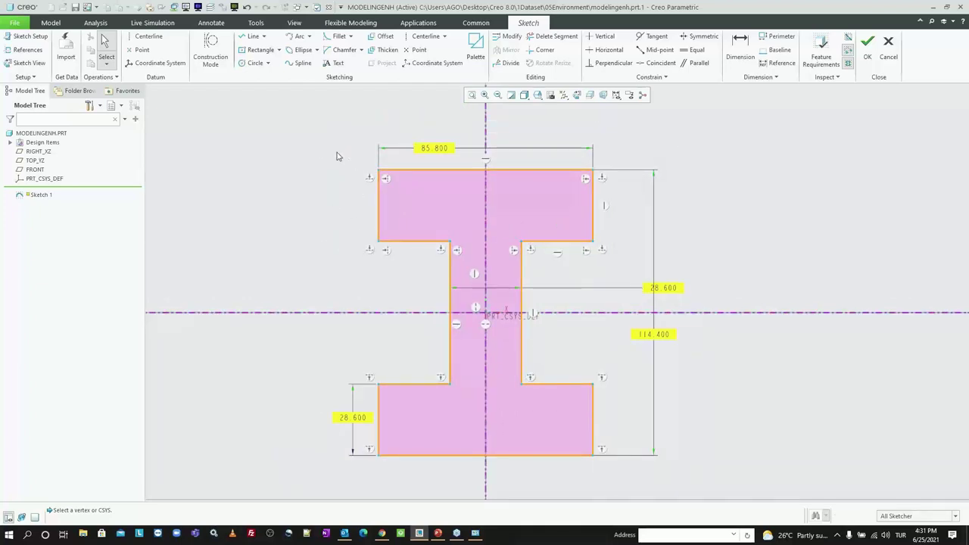
click(15, 23)
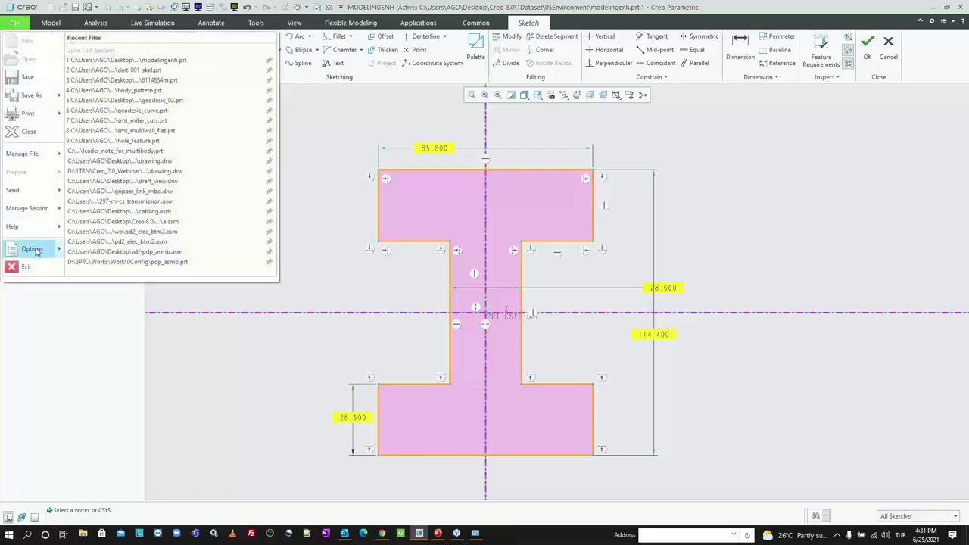
Set sketcher_pre_creo4_constraints to yes in the Configuration Editor and save the configuration
click(35, 250)
click(261, 336)
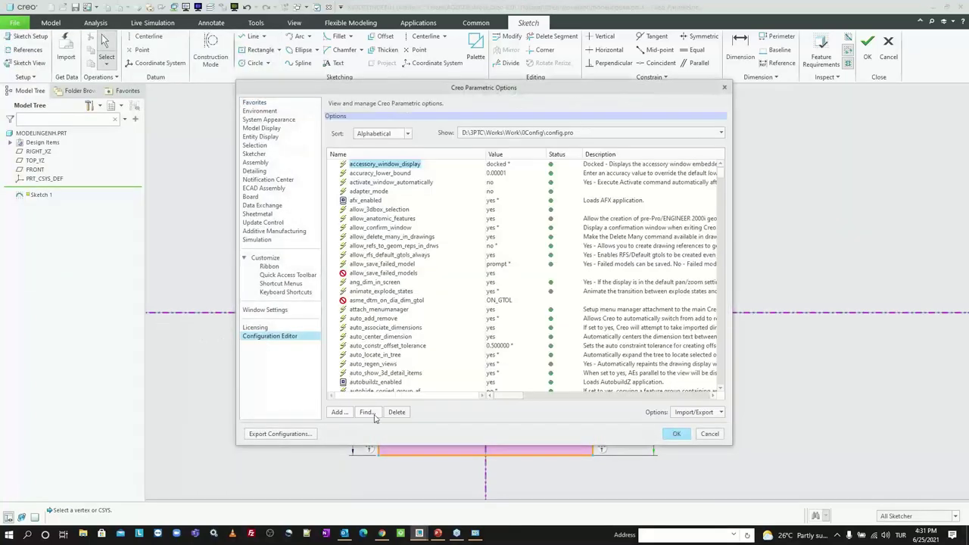
click(367, 413)
text(pr)
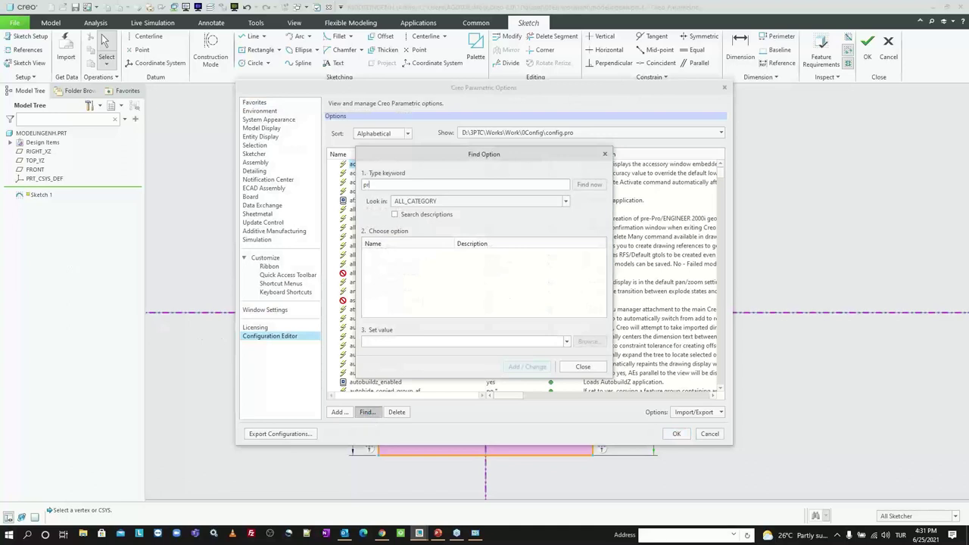
text(e_creo4)
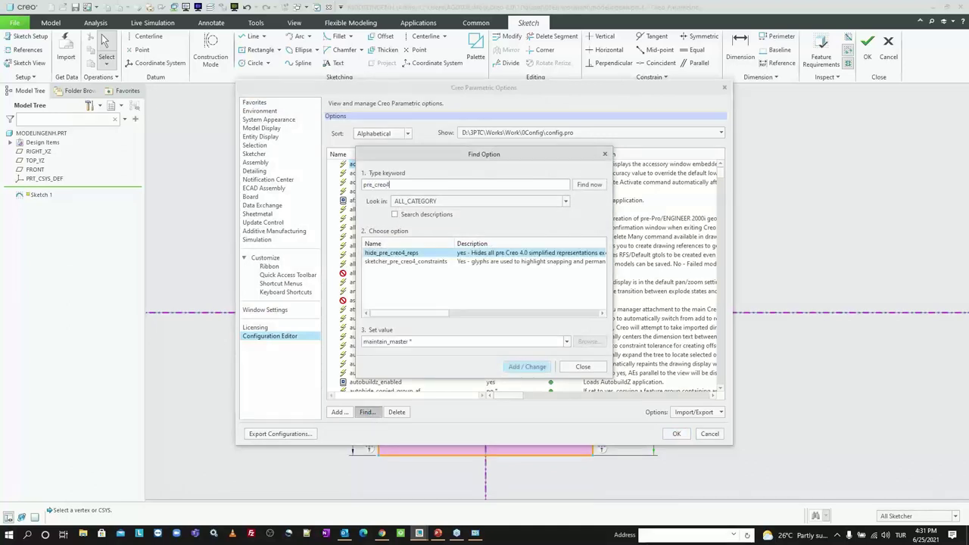
click(414, 263)
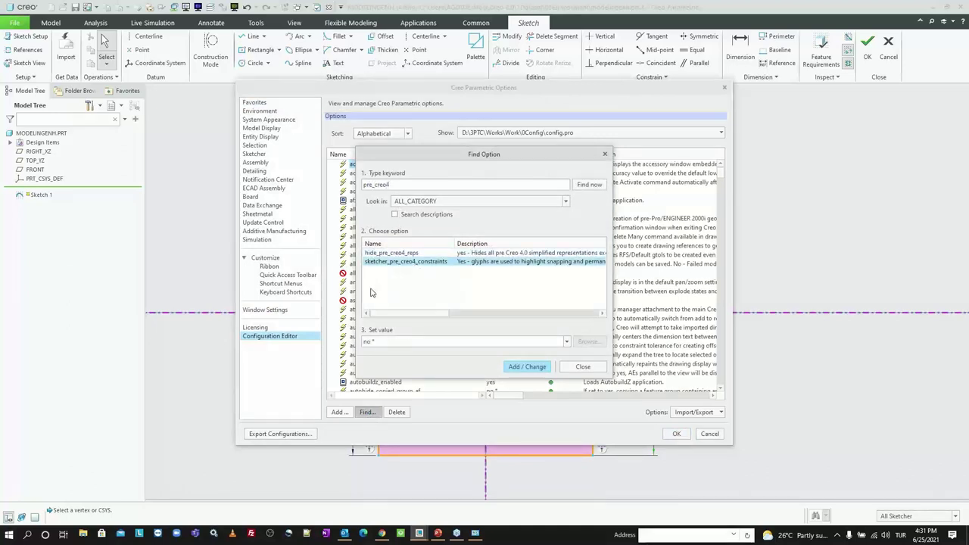
click(565, 342)
click(518, 361)
click(526, 368)
click(576, 367)
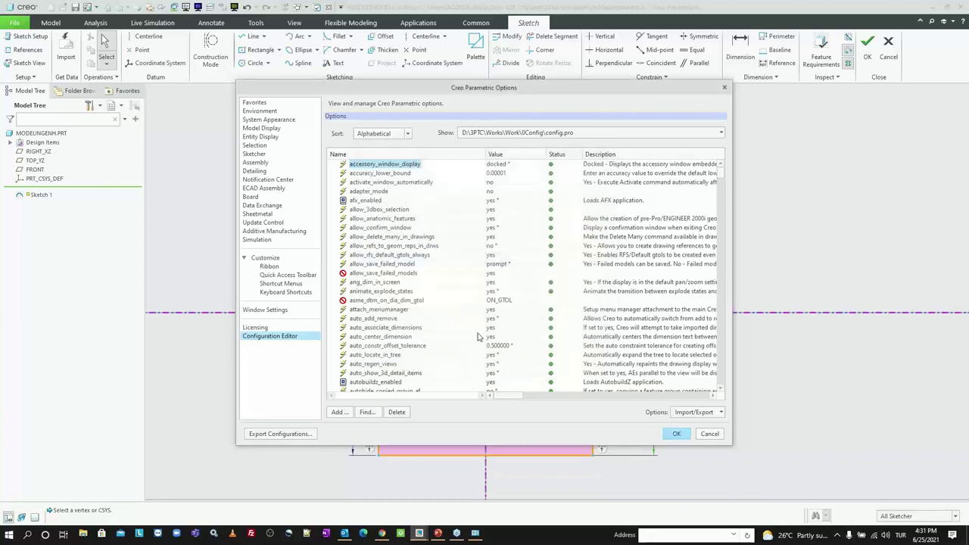
key(Return)
click(517, 312)
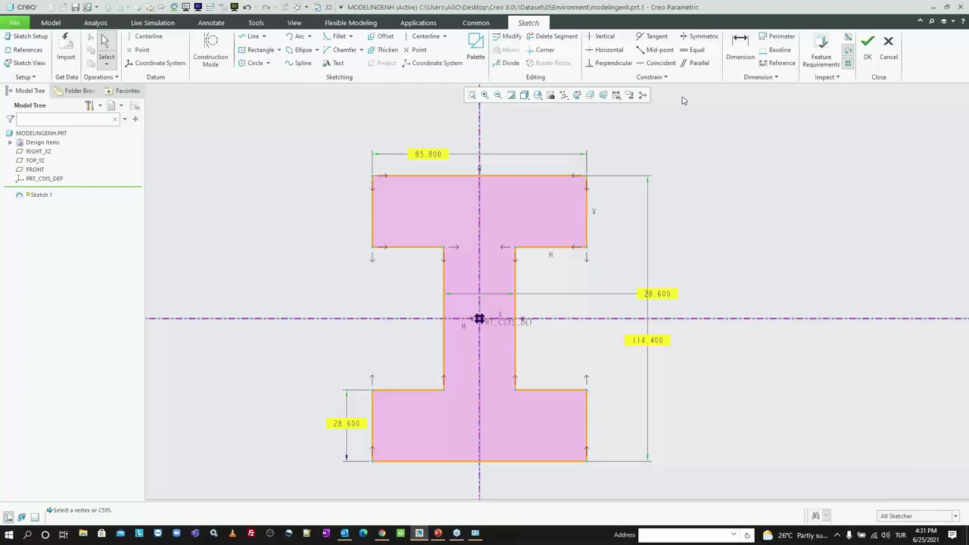
Finish Sketch 1, restore the standard orientation, check the transparency flyout, and open the file browser
click(867, 44)
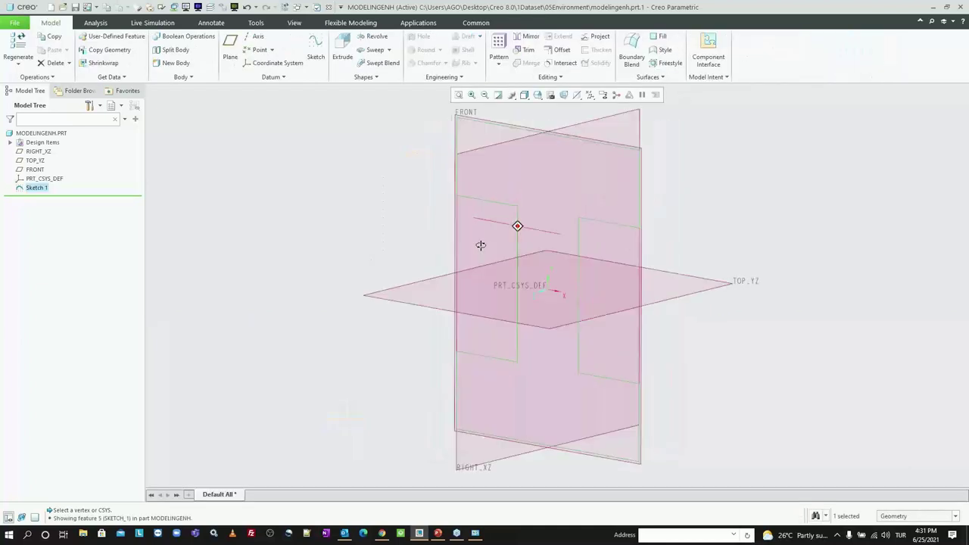
key(ctrl+d)
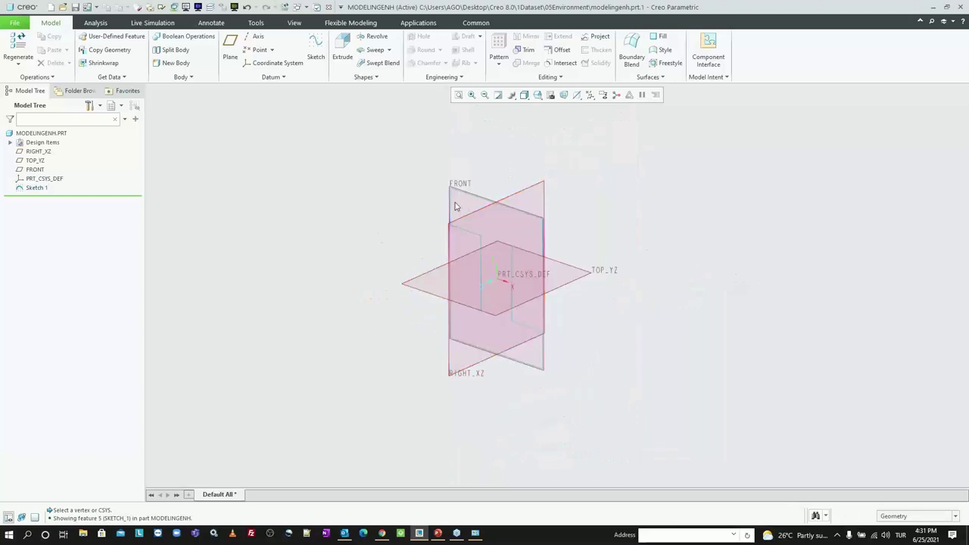
click(577, 94)
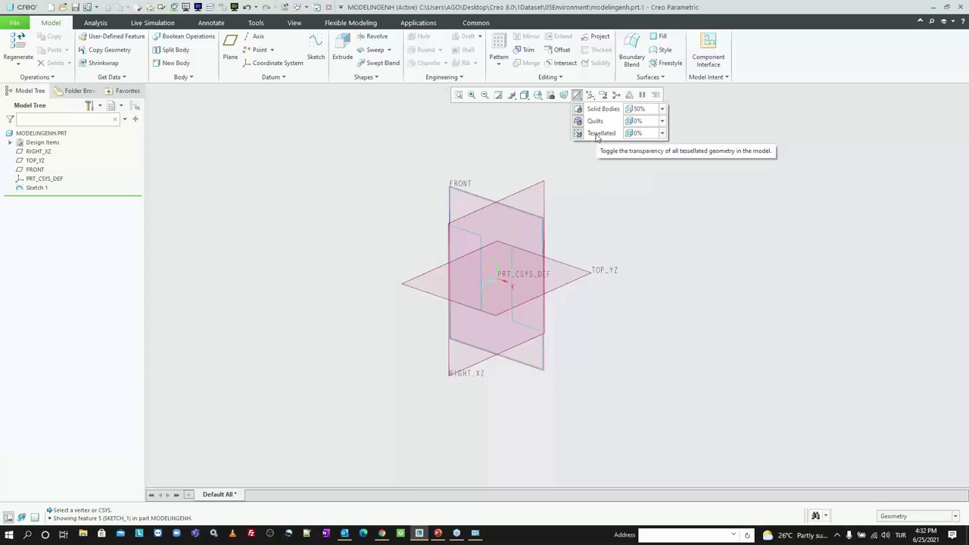
click(454, 138)
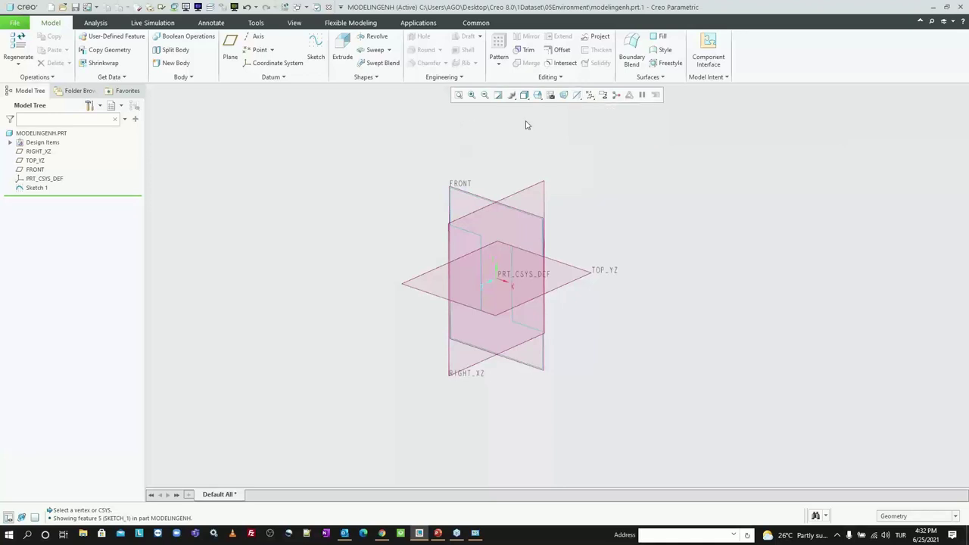
key(ctrl+o)
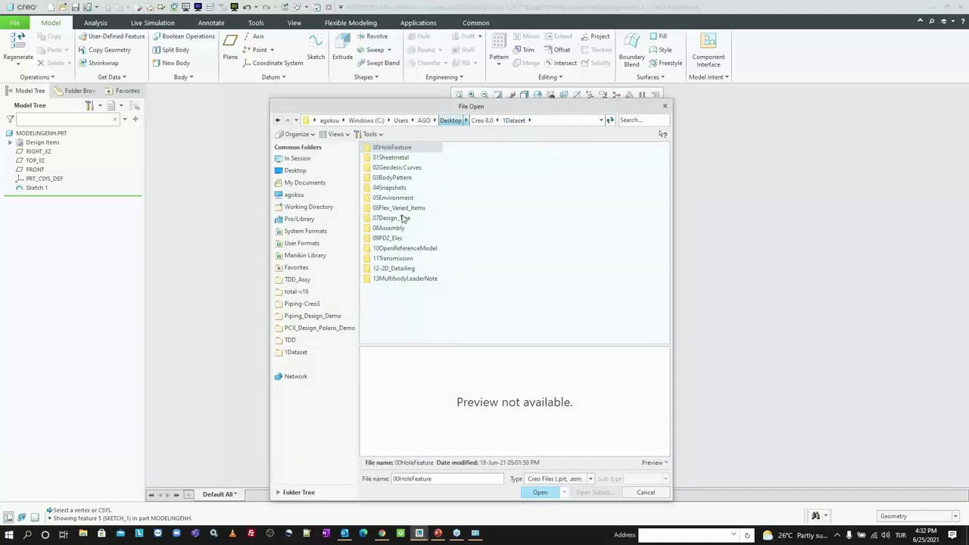
Open dart_001_skel.prt from the 07Design_Tree folder
click(410, 210)
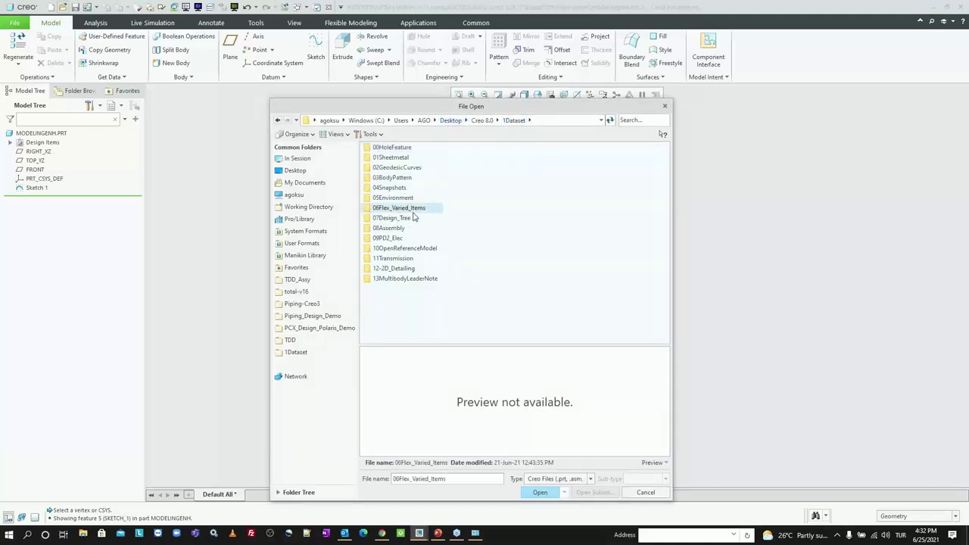
double_click(401, 219)
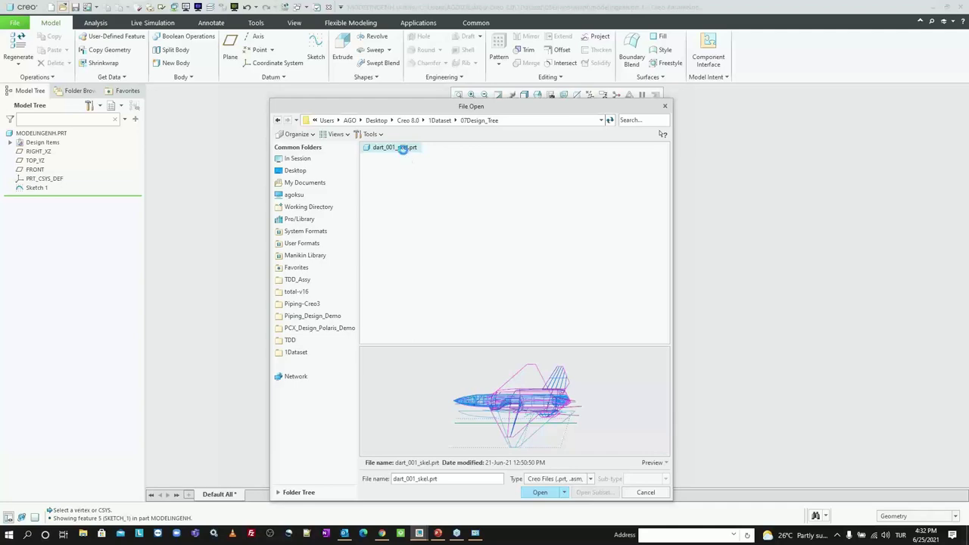
double_click(403, 149)
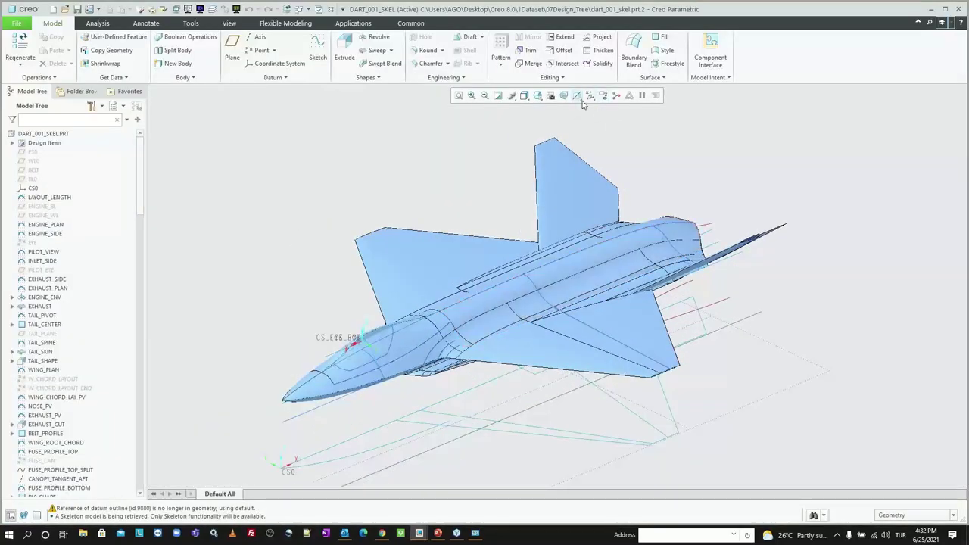
Set the aircraft's quilt transparency to 75%
click(577, 95)
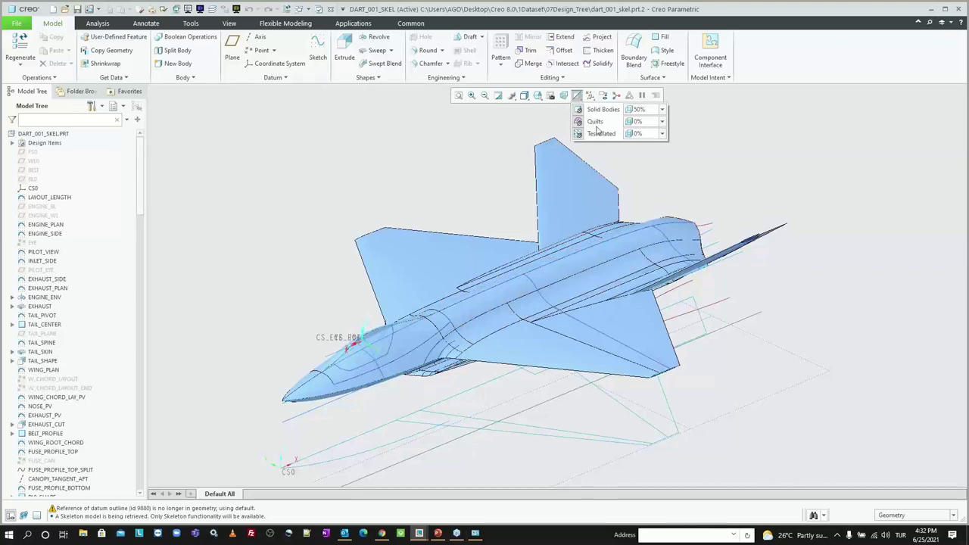
click(661, 133)
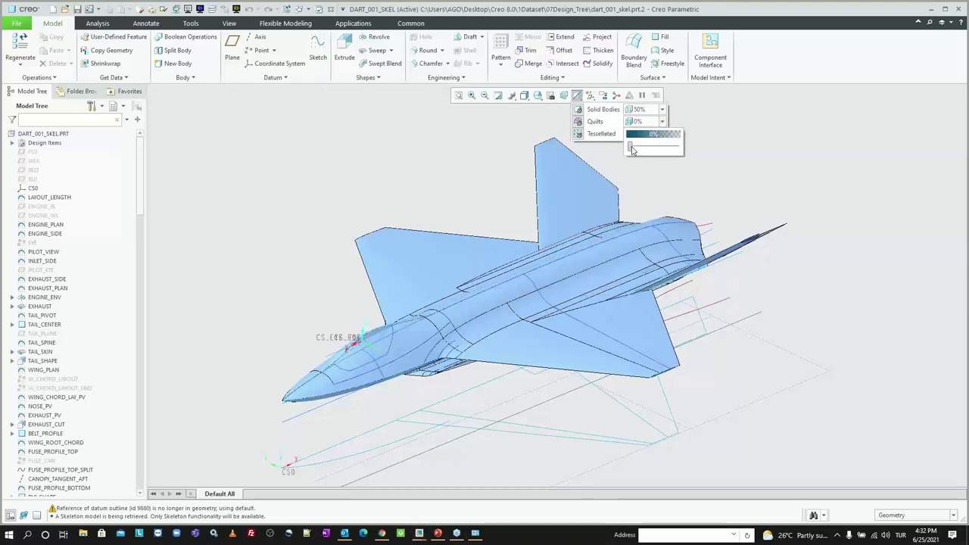
drag(632, 150, 666, 149)
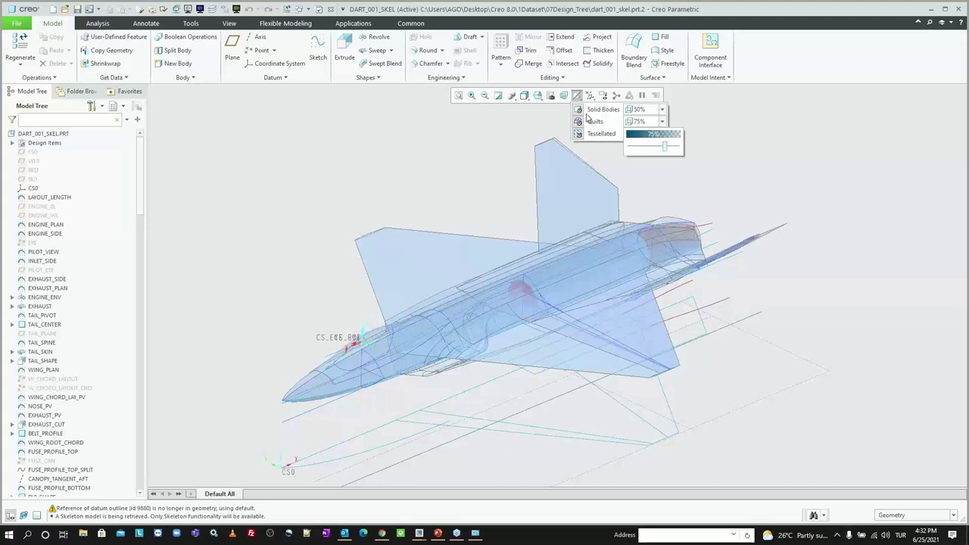
click(487, 169)
scroll(534, 209, up, 3)
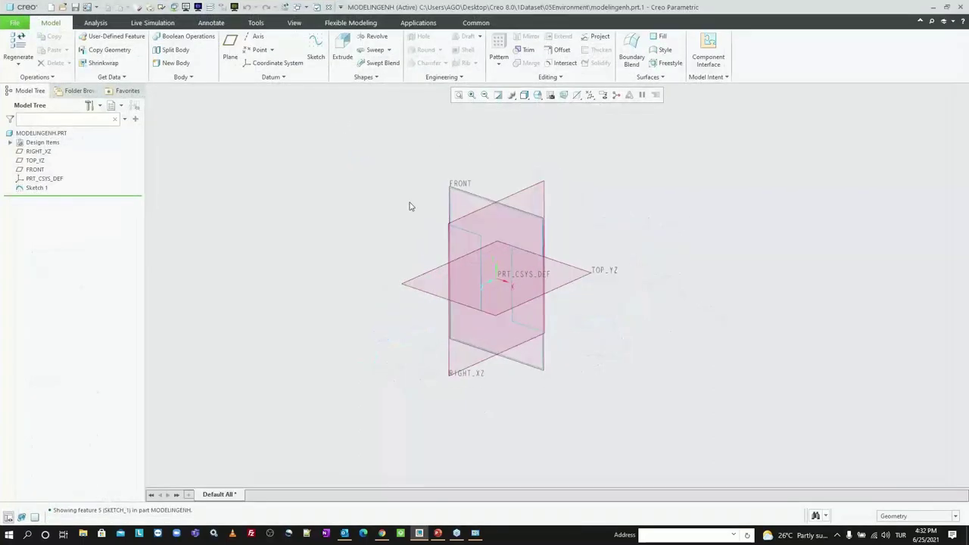
Close the current model and open leader_note_for_multibody.prt from the 13MultibodyLeaderNote folder
key(ctrl+w)
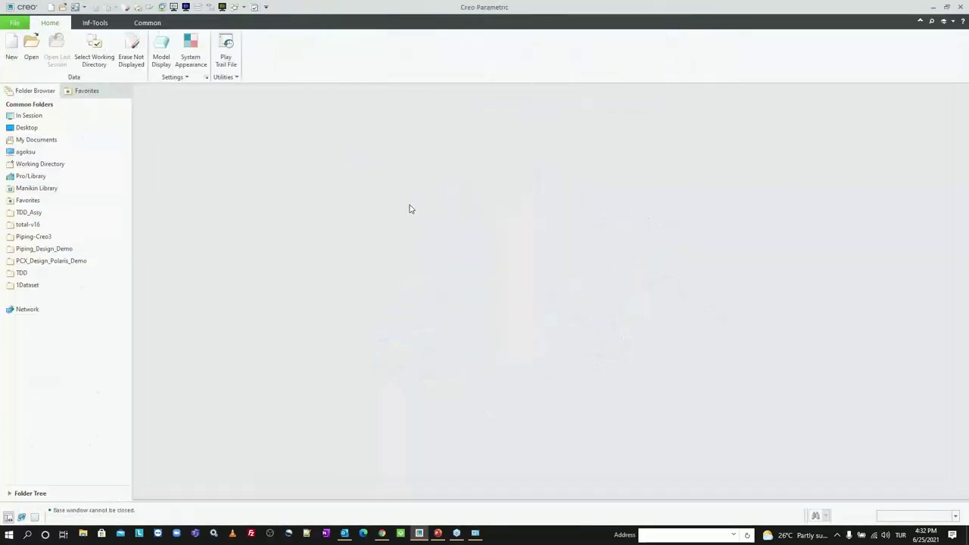
key(ctrl+o)
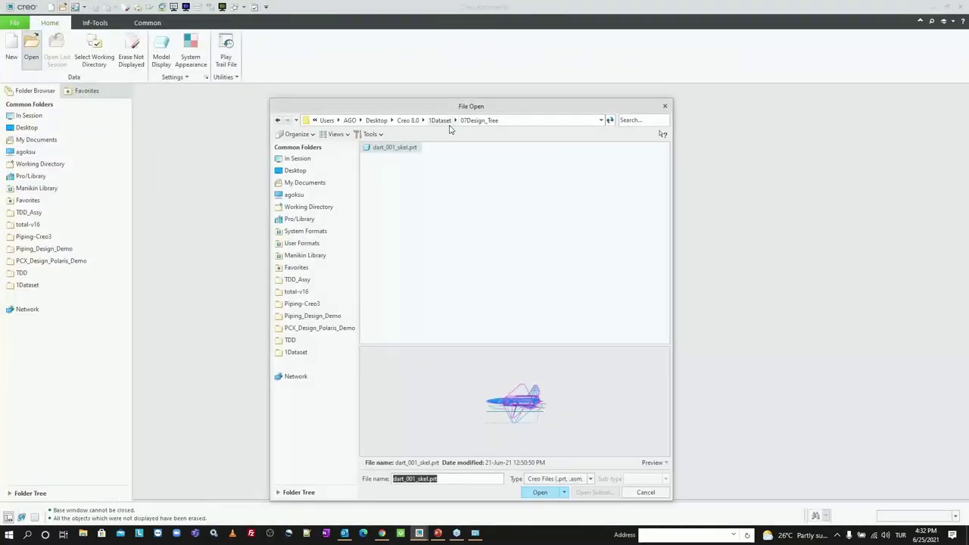
click(441, 121)
click(415, 280)
double_click(415, 280)
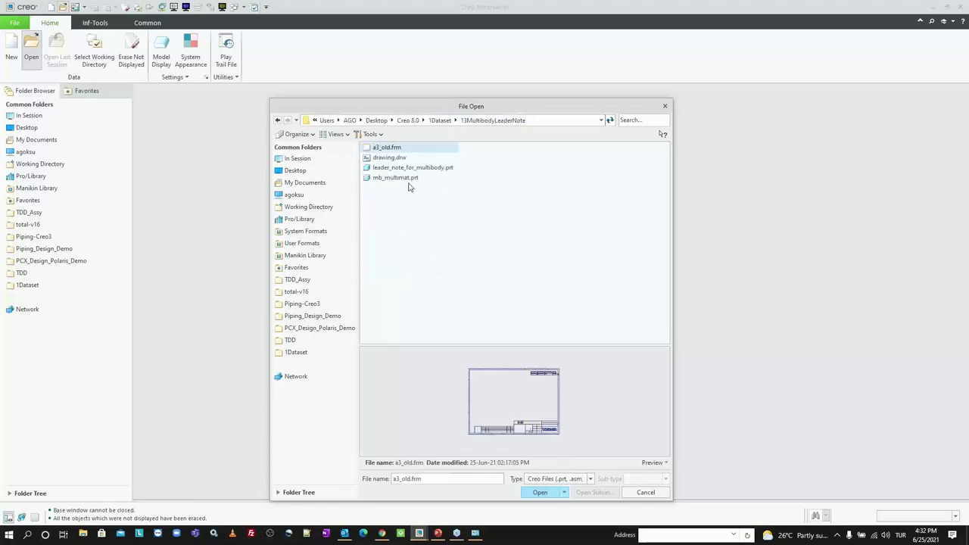
click(394, 180)
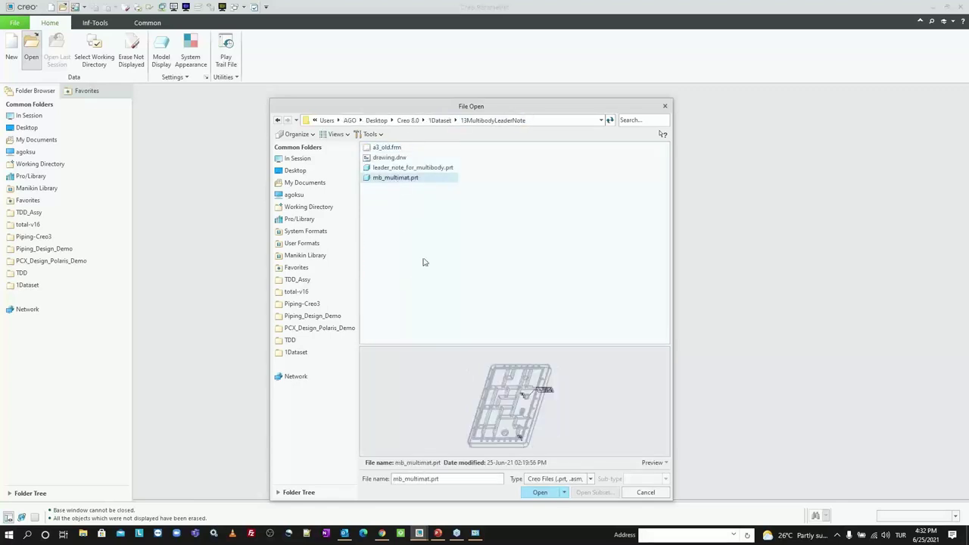
double_click(413, 167)
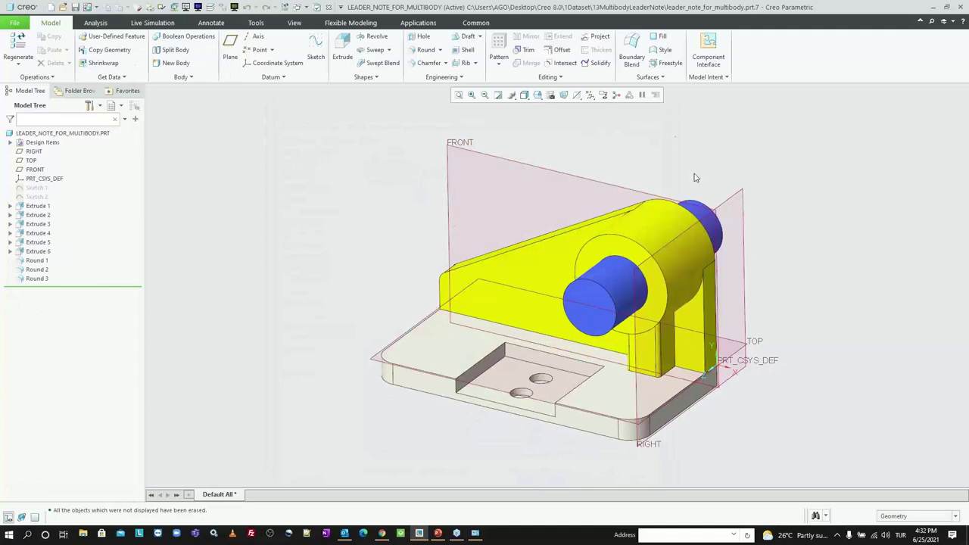
Hide the coordinate system and datum planes in the datum display filters
click(591, 96)
click(613, 141)
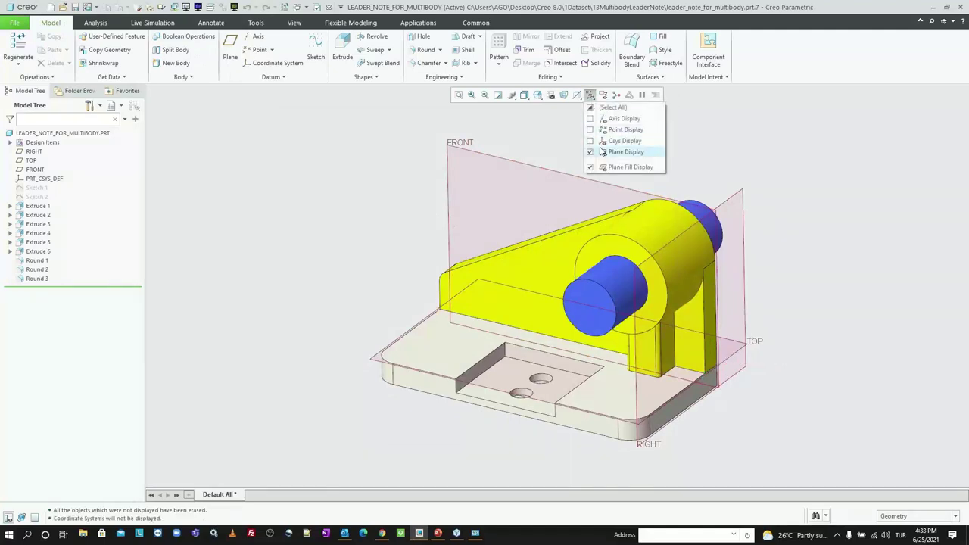
click(613, 152)
Expand Design Items > Bodies to list Body 1–3 and review the transparency levels
click(35, 145)
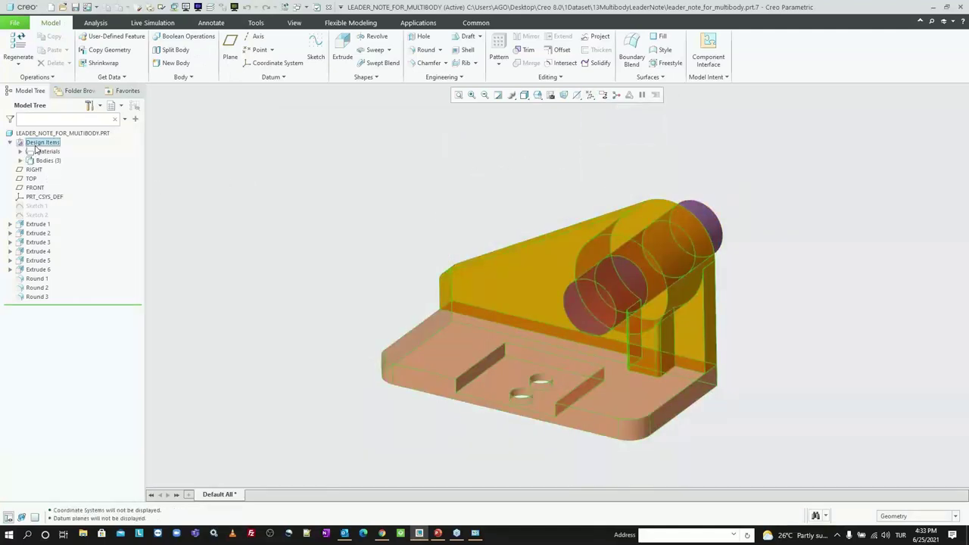
click(39, 161)
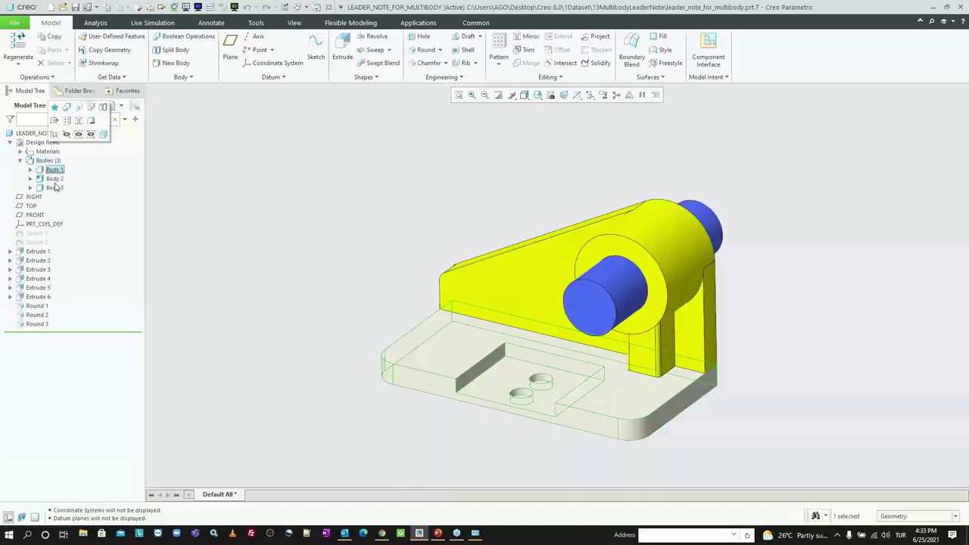
click(478, 196)
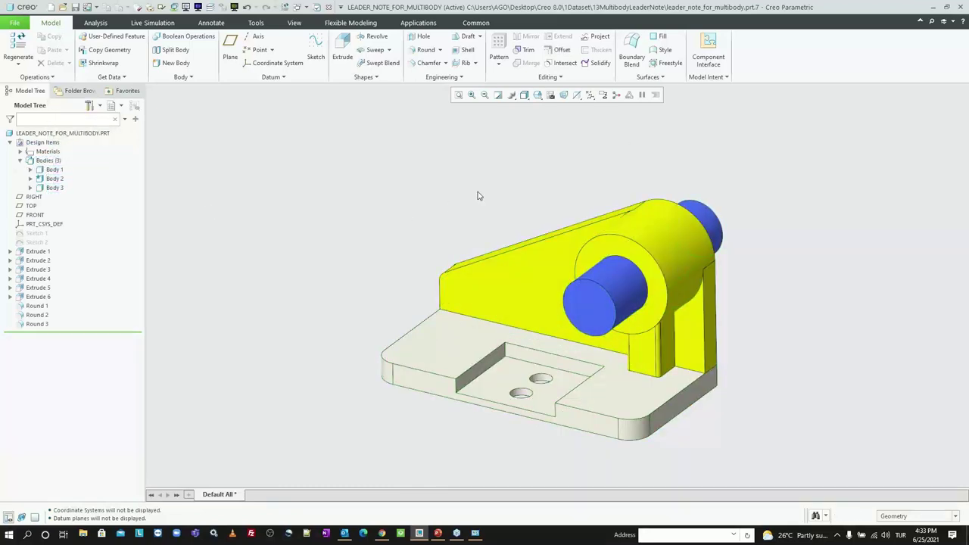
click(577, 95)
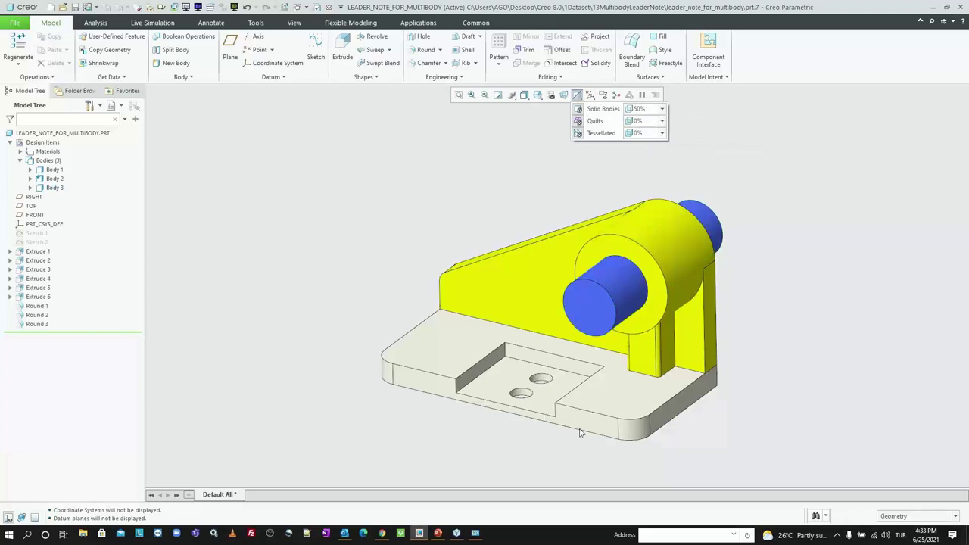
scroll(749, 280, up, 2)
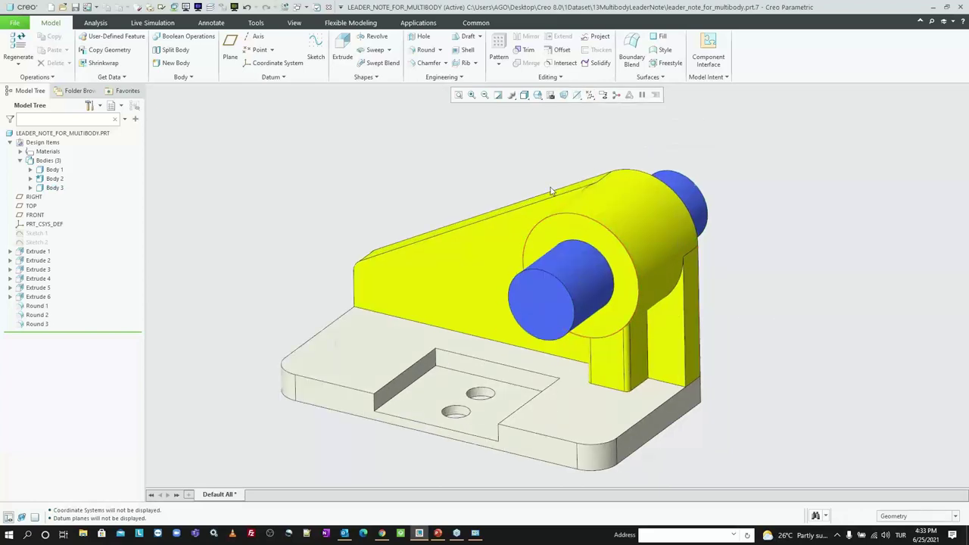
shift+middle_drag(550, 191, 534, 169)
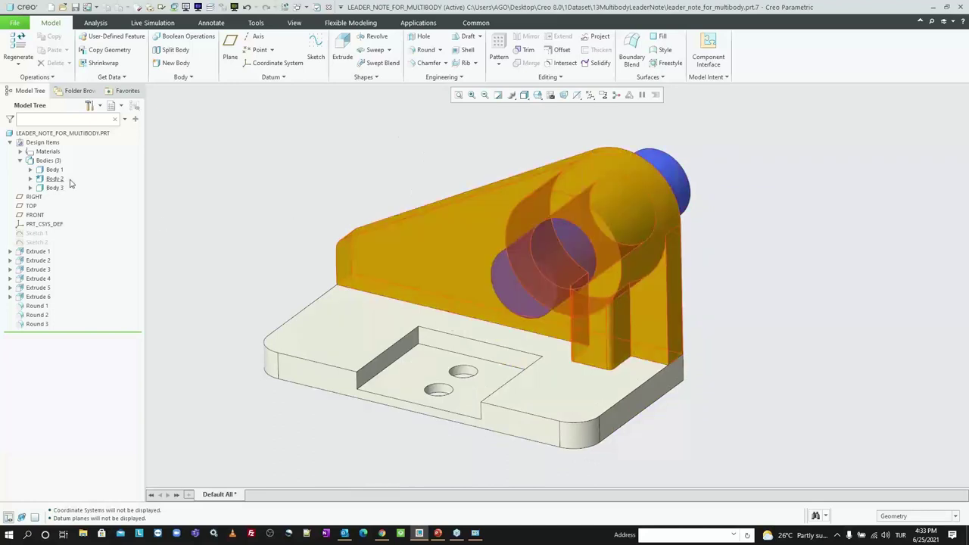
Make the yellow body and the base plate body transparent
click(370, 237)
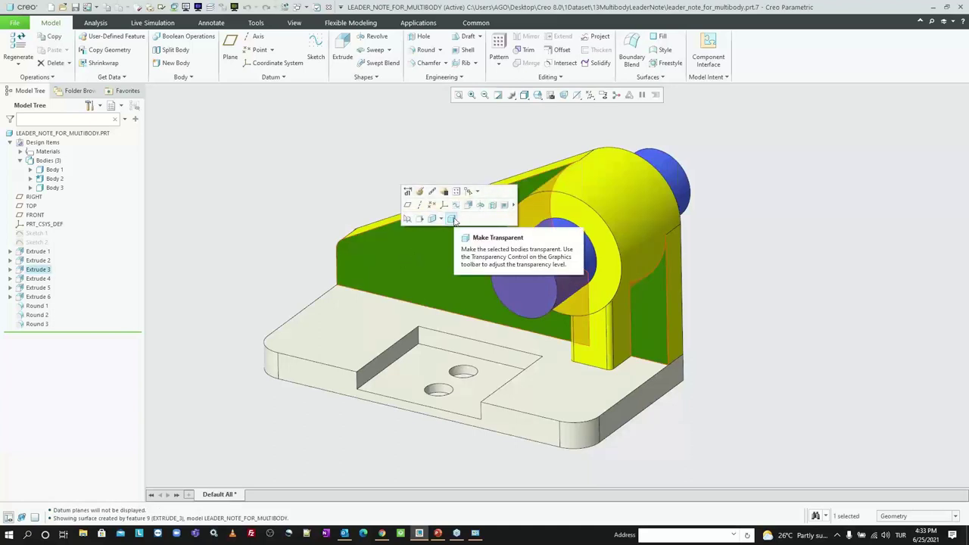
click(453, 219)
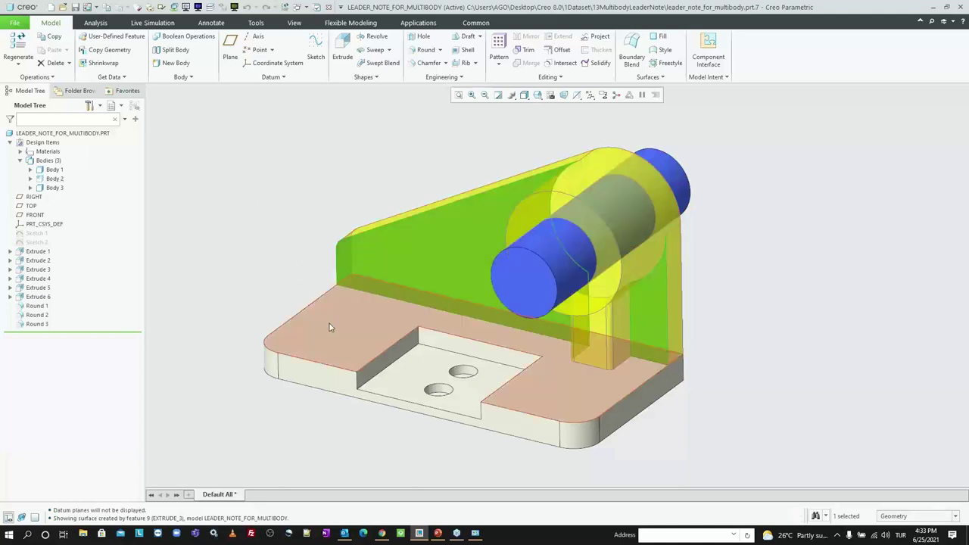
click(329, 324)
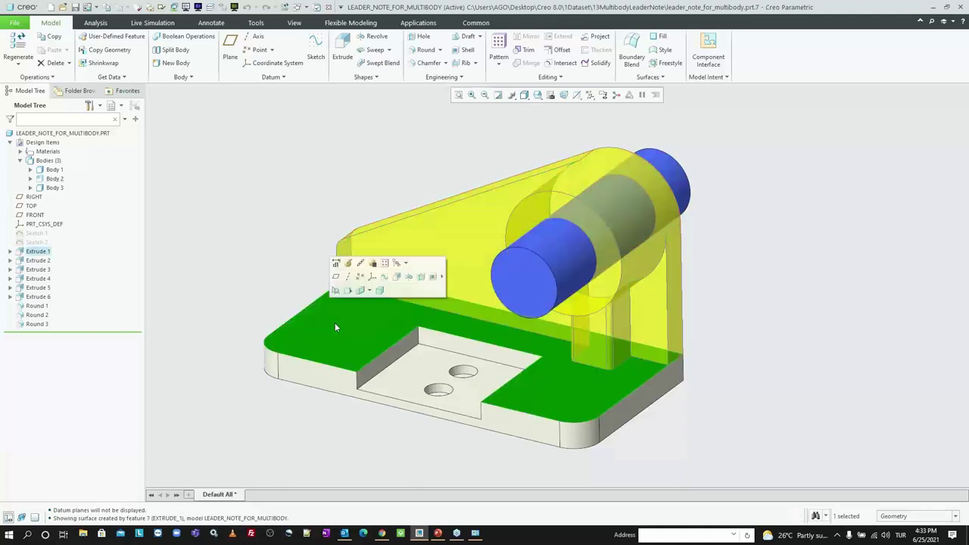
click(380, 291)
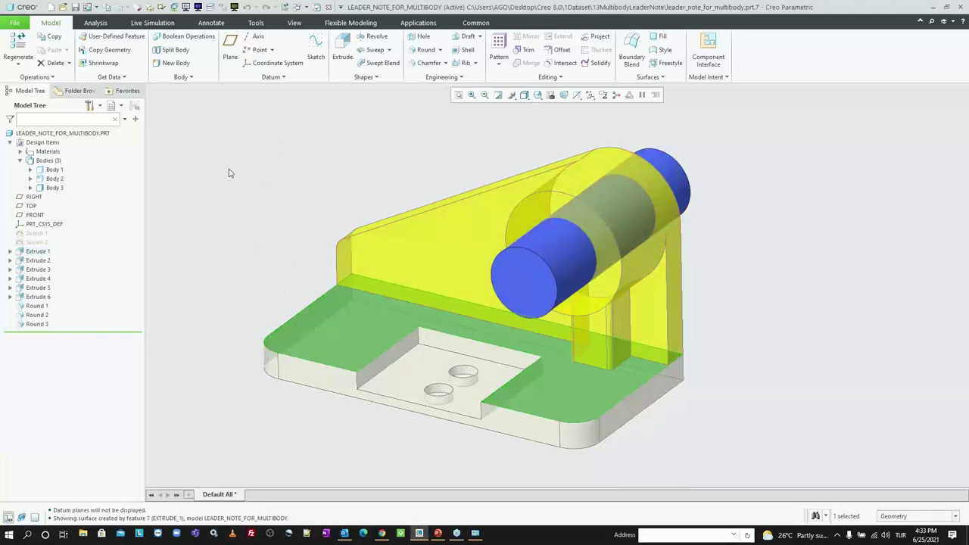
Raise the Solid Bodies transparency level to 80%
click(579, 98)
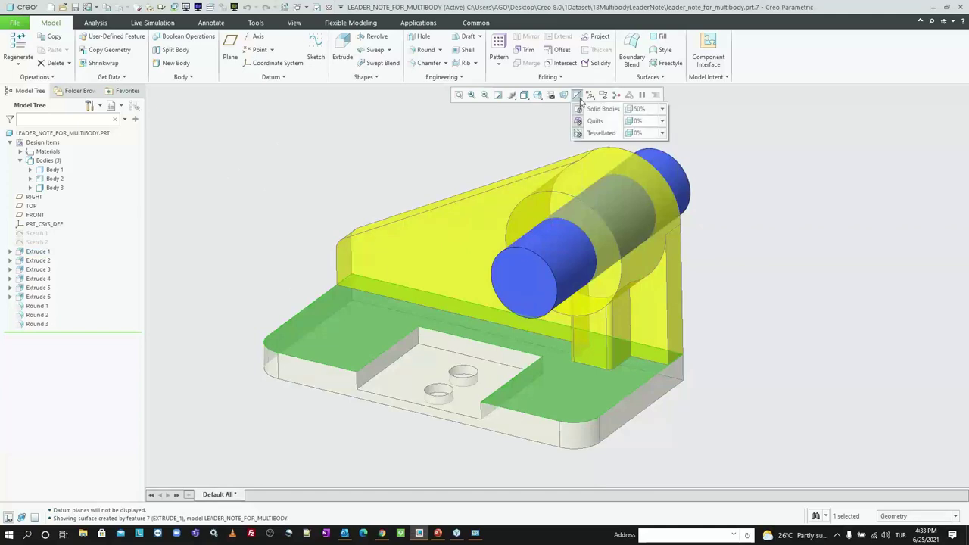
click(662, 109)
drag(653, 134, 668, 136)
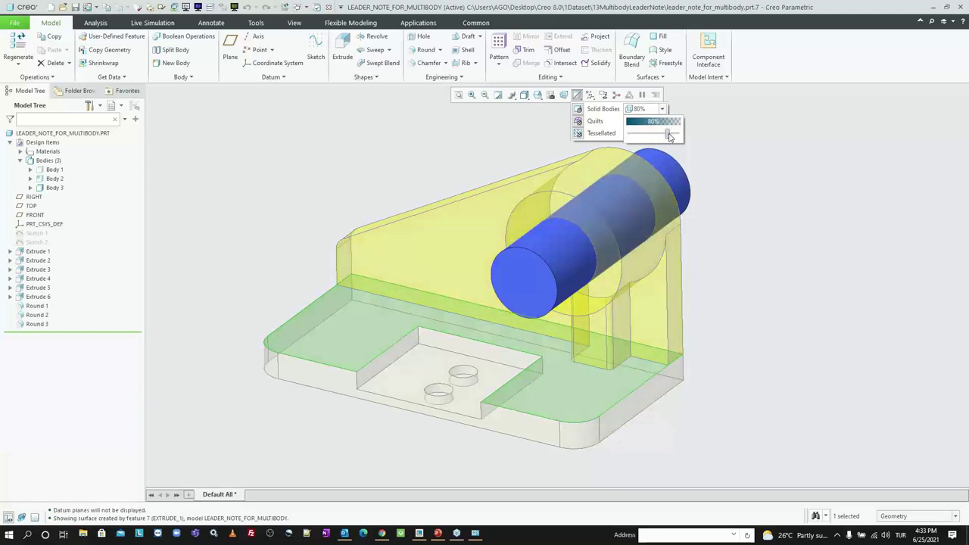
click(426, 162)
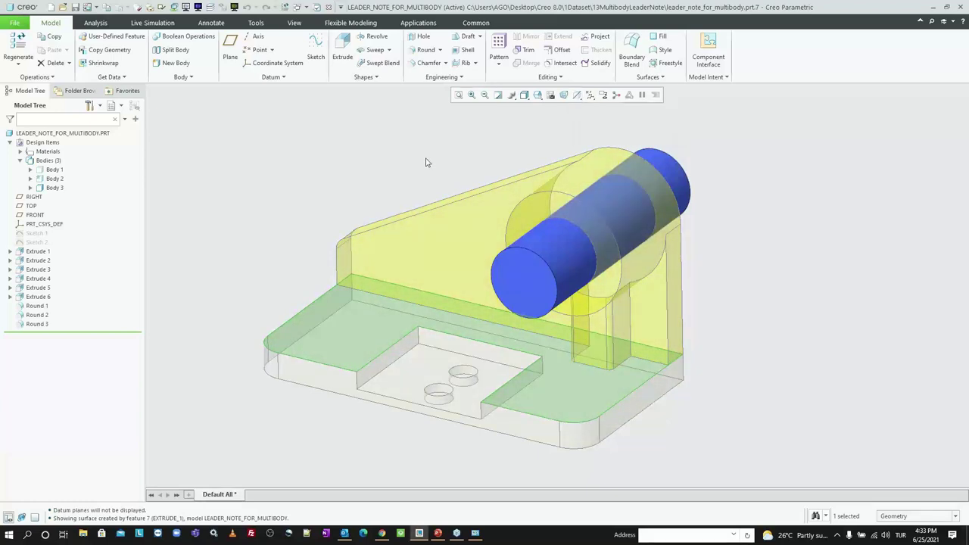
Make Body 1 and Body 2 opaque again
click(55, 170)
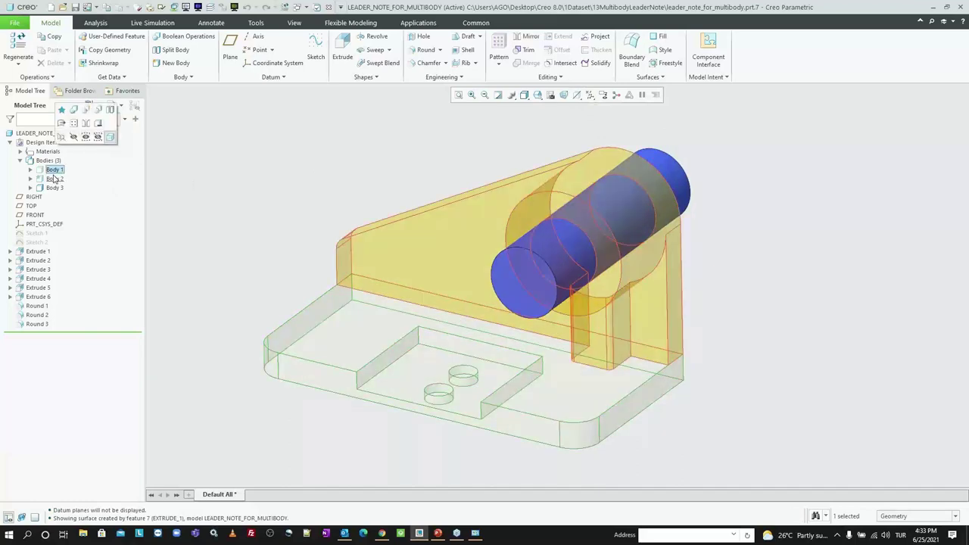
ctrl+click(55, 179)
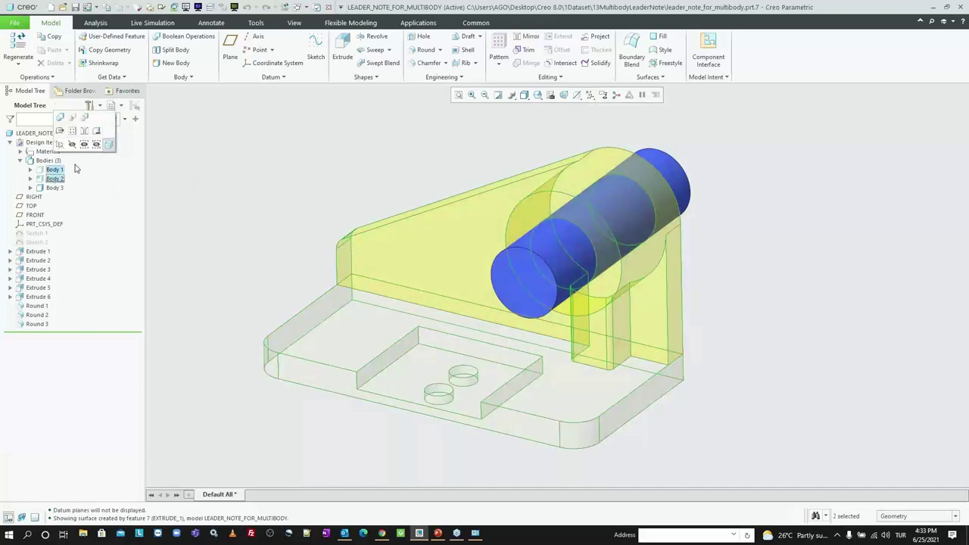
click(111, 146)
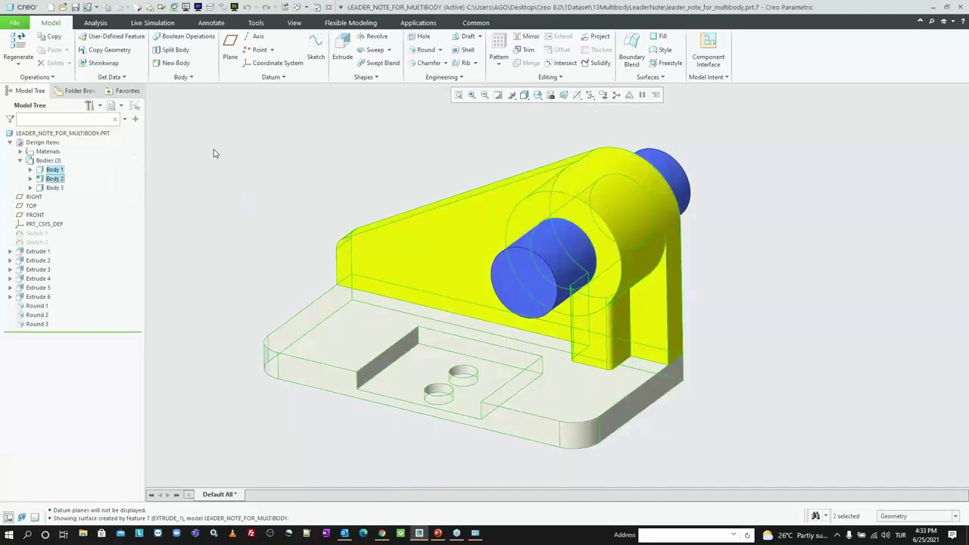
click(404, 154)
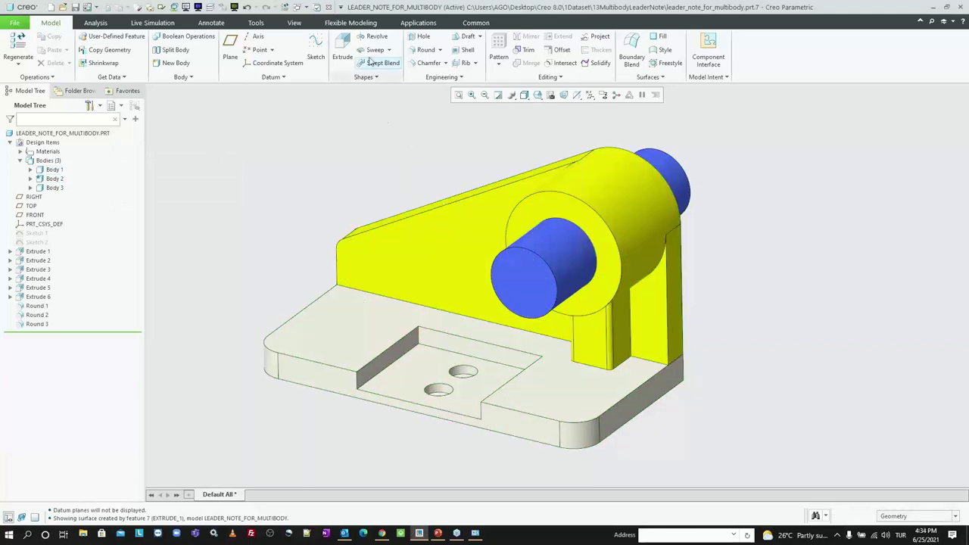
Close the multibody part and the empty part window, erasing undisplayed objects from memory
click(328, 7)
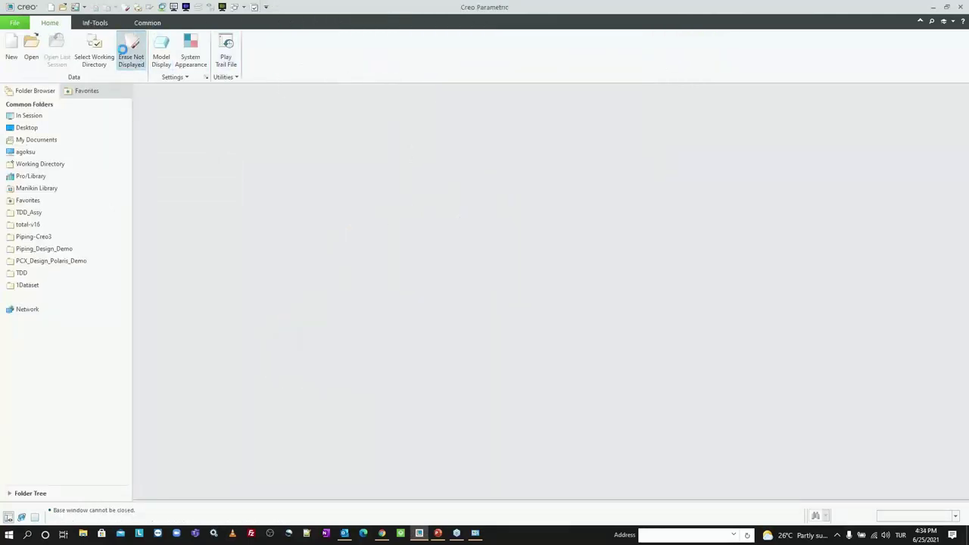
click(131, 57)
key(Return)
click(31, 47)
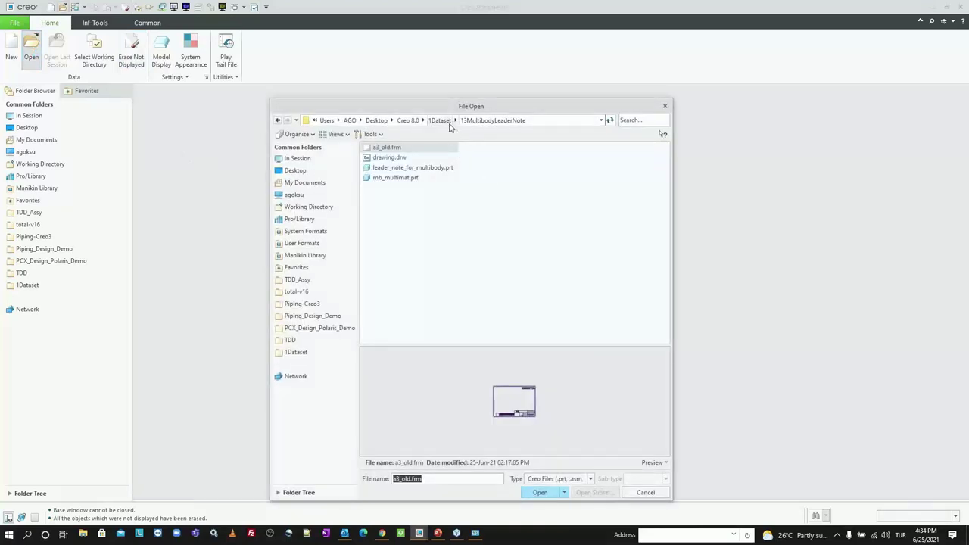
click(440, 121)
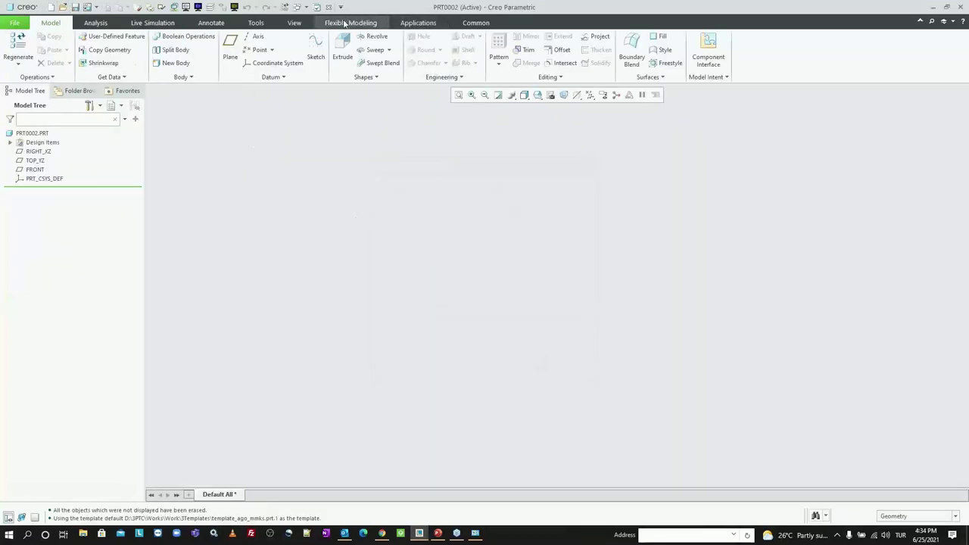
click(328, 7)
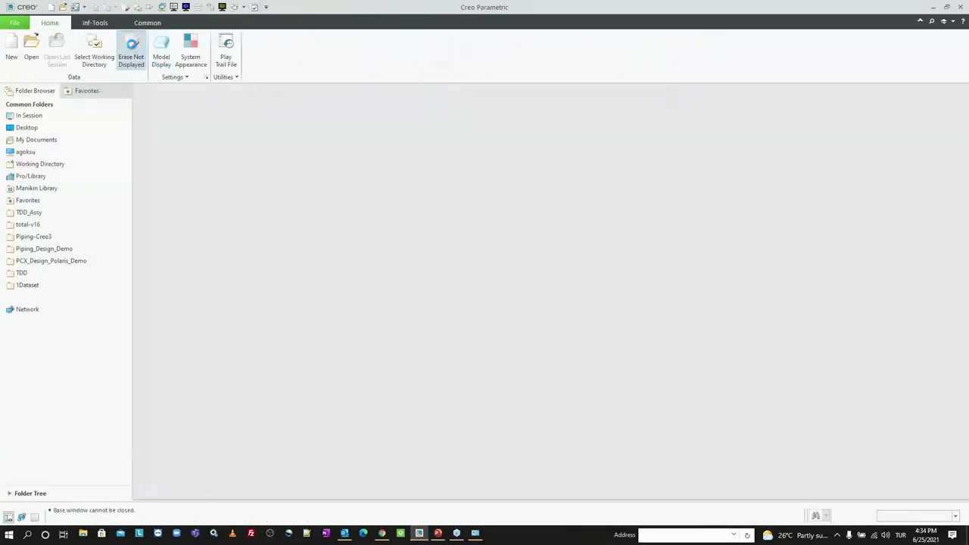
click(130, 49)
key(Return)
Open placing_flex.asm from 06Flex_Varied_Items with the Master Rep and orbit it
key(ctrl+o)
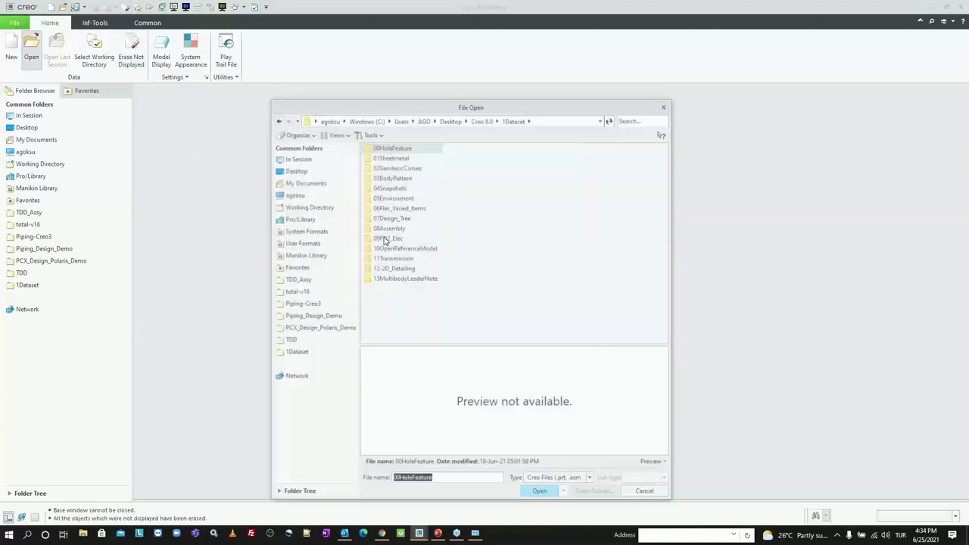
double_click(403, 212)
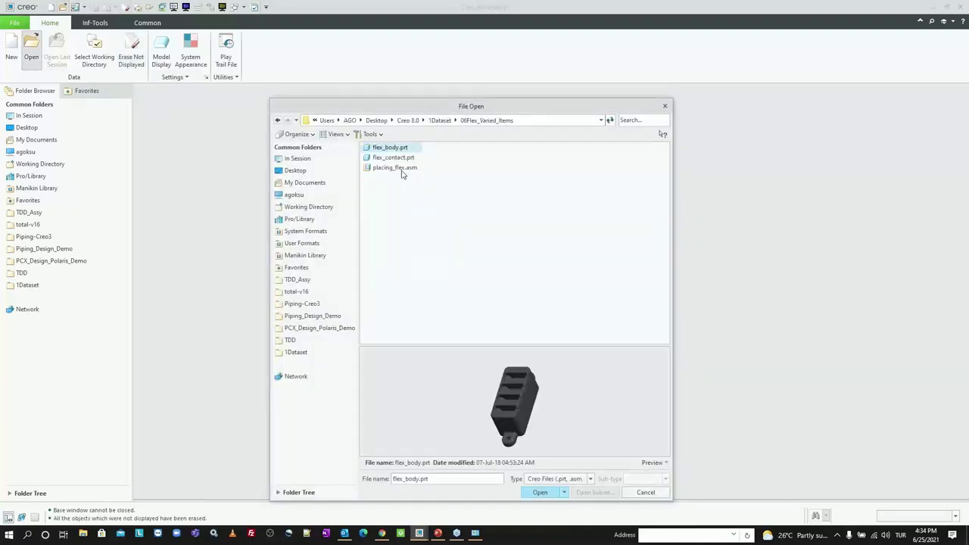
double_click(397, 168)
key(Return)
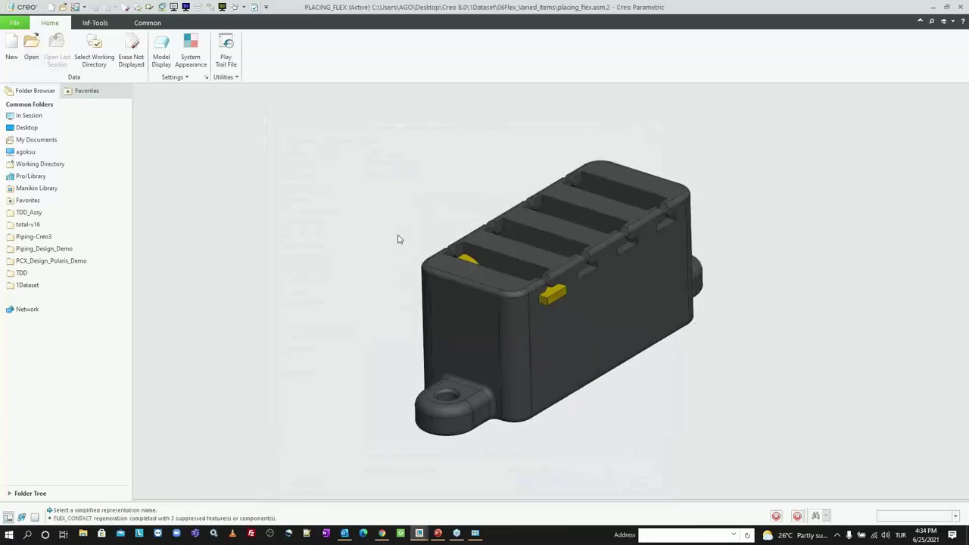
middle_drag(445, 264, 526, 272)
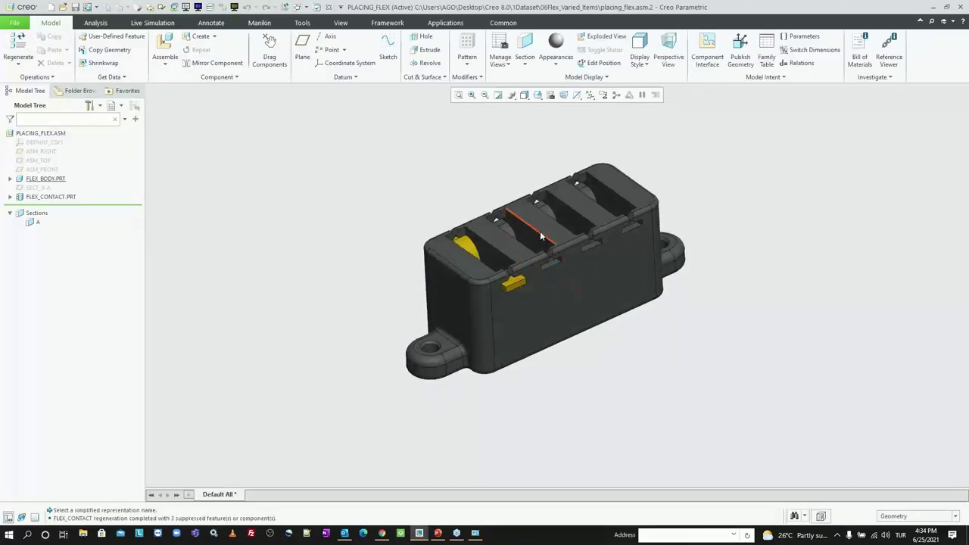
scroll(539, 231, up, 2)
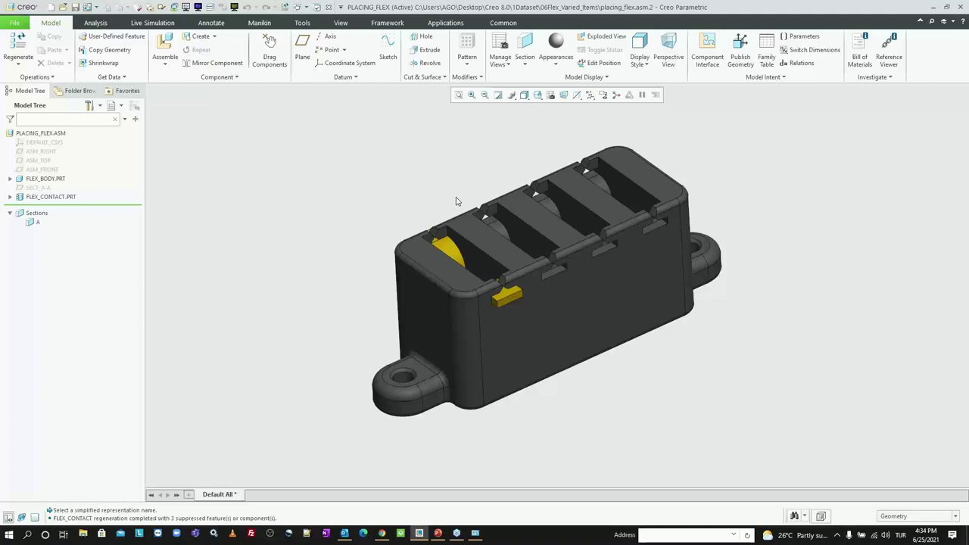
Open FLEX_CONTACT.PRT from the Model Tree in its own window, orbit it, then close it
right_click(69, 197)
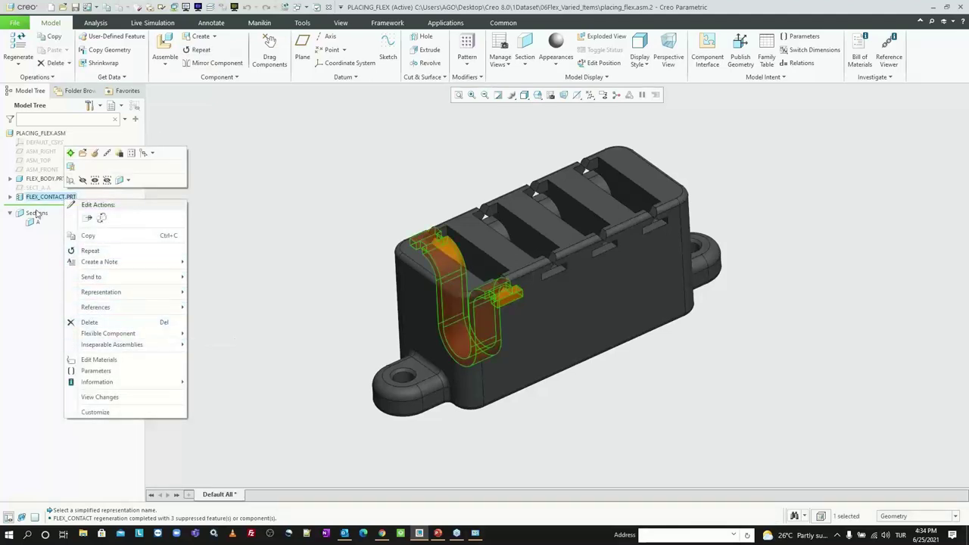
mouse_move(109, 333)
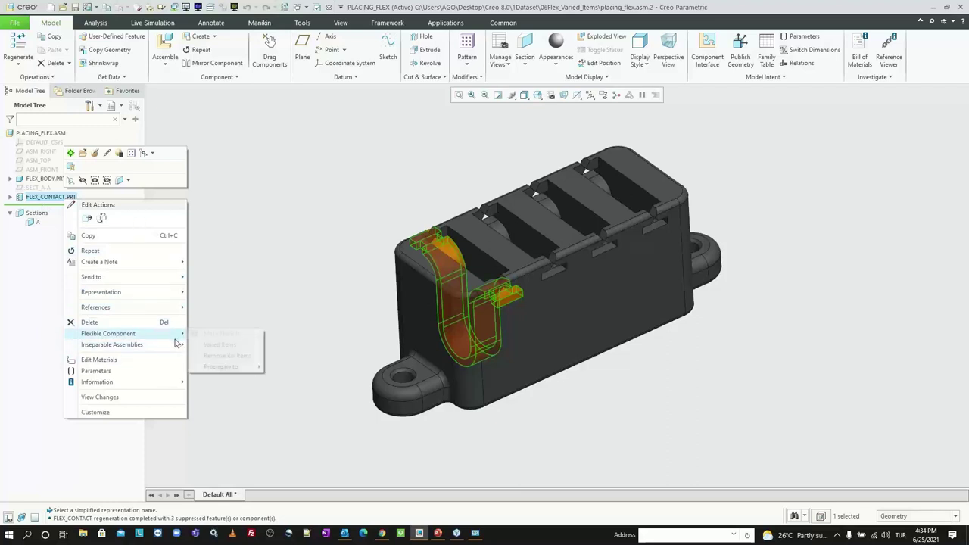
click(116, 216)
click(76, 198)
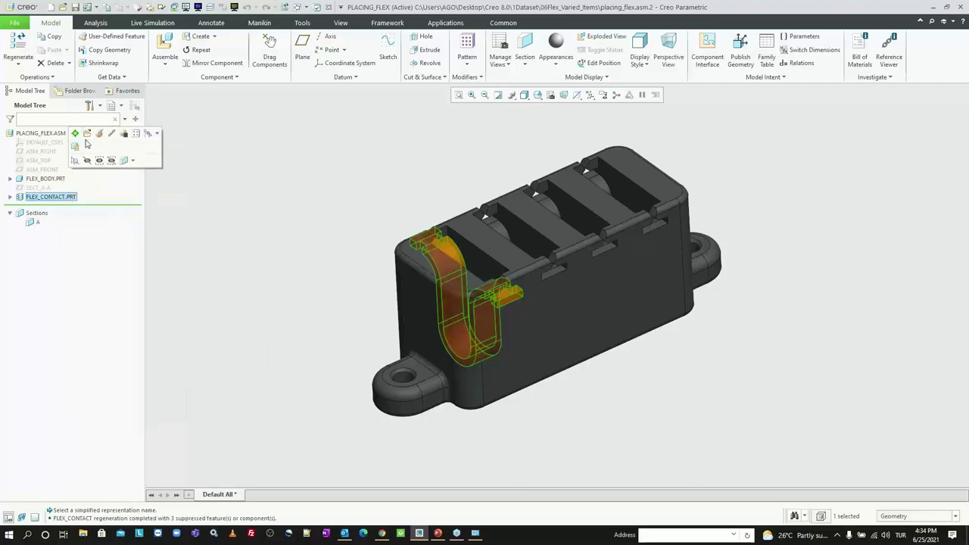
click(87, 135)
mouse_move(348, 173)
middle_down()
mouse_move(491, 186)
mouse_move(426, 246)
middle_up()
scroll(427, 245, up, 2)
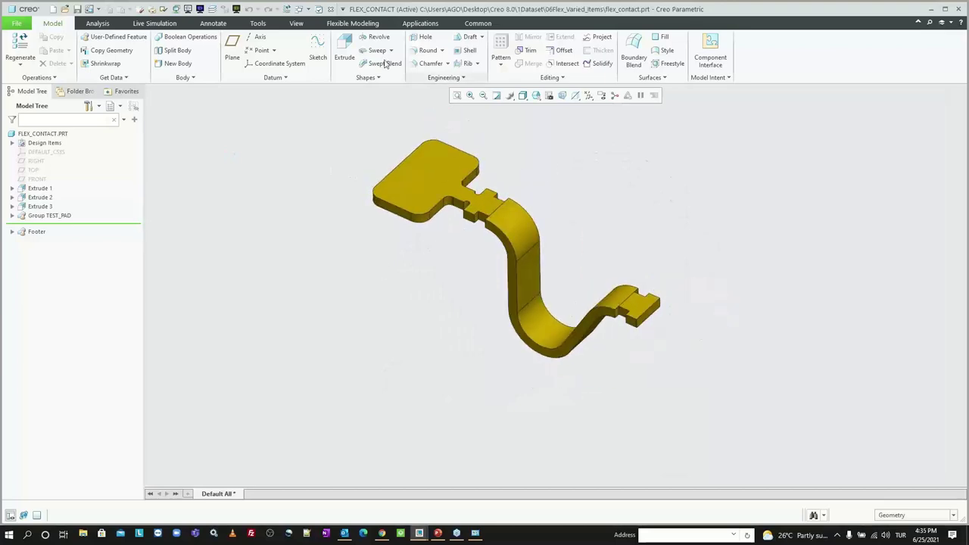
click(330, 9)
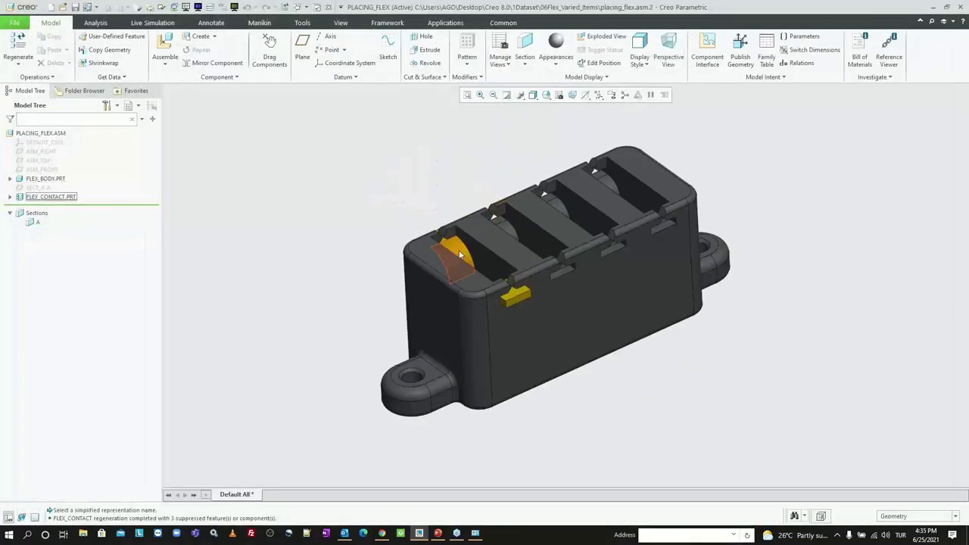
Reopen FLEX_CONTACT.PRT in its own window from the mini toolbar
click(66, 198)
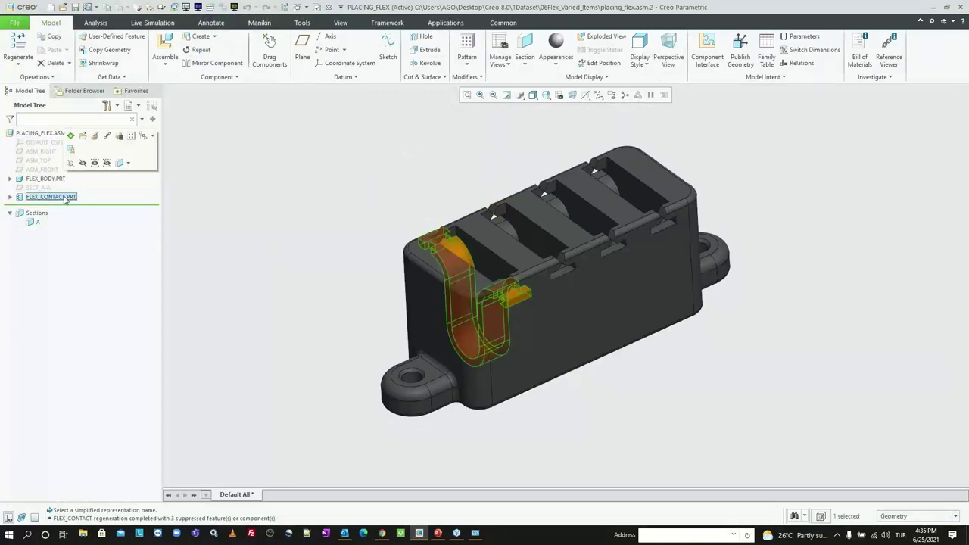
click(84, 136)
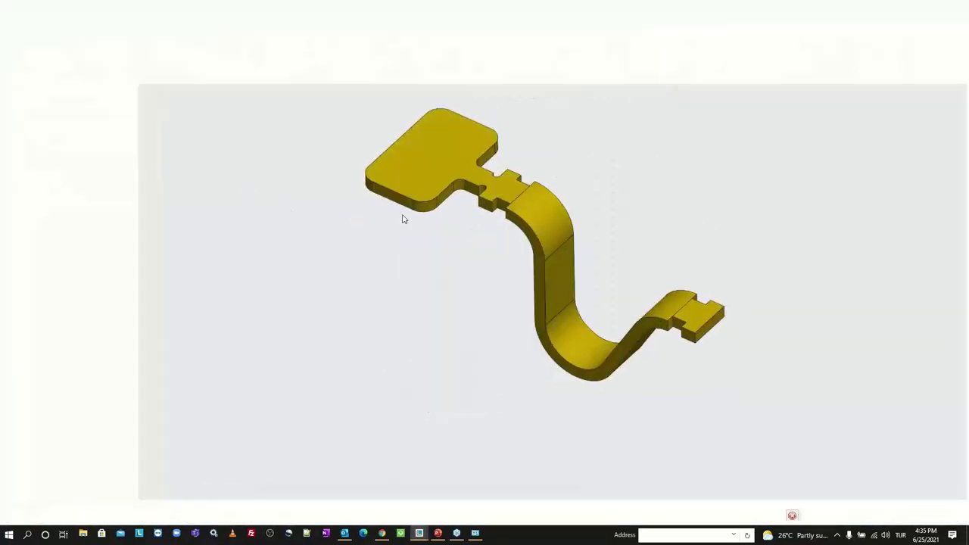
scroll(624, 152, down, 2)
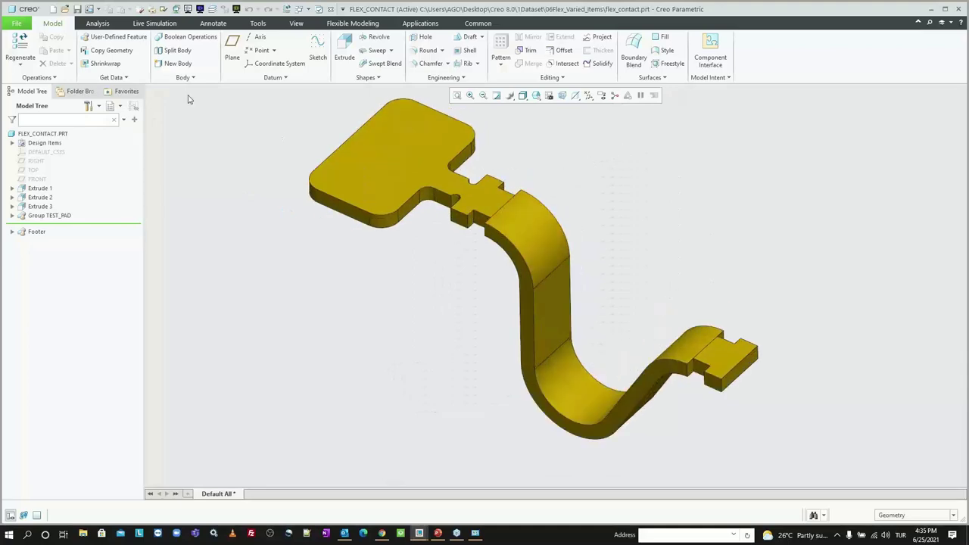
Inspect the part's Flexible definition in Model Properties, cancel out, and close the part window
click(16, 23)
mouse_move(18, 172)
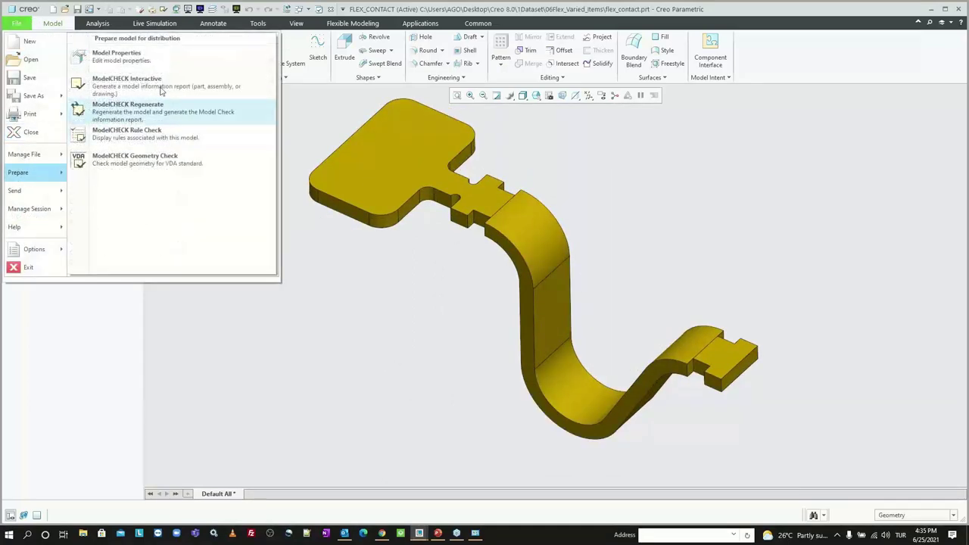
click(117, 56)
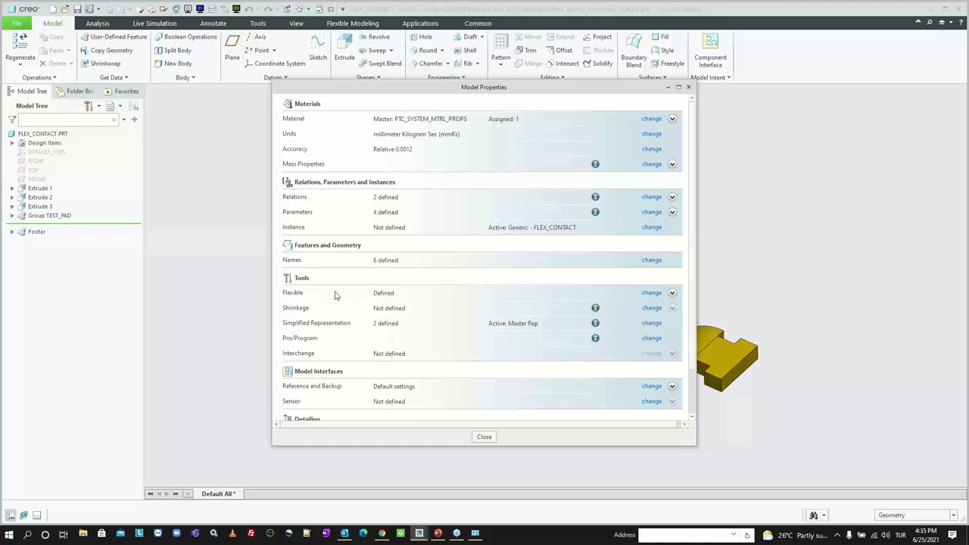
click(650, 293)
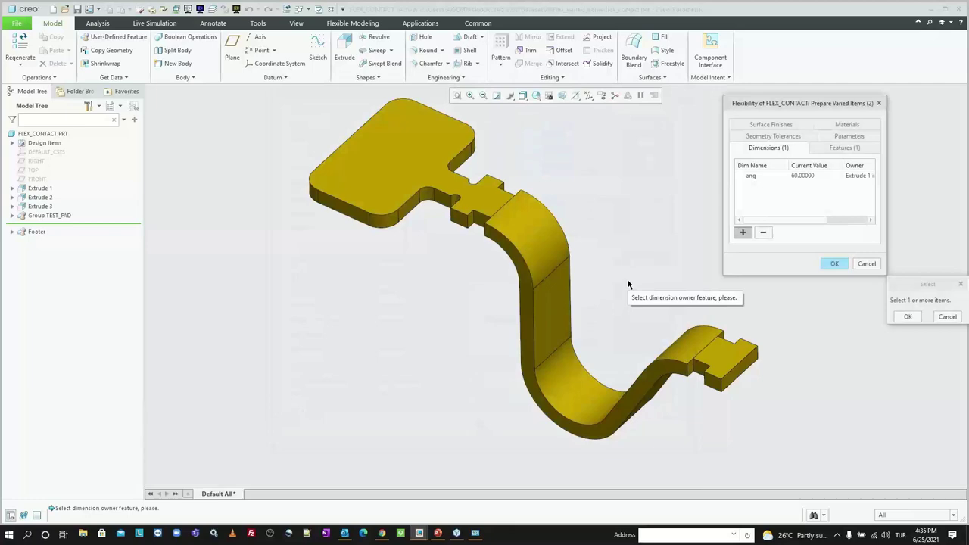
click(869, 264)
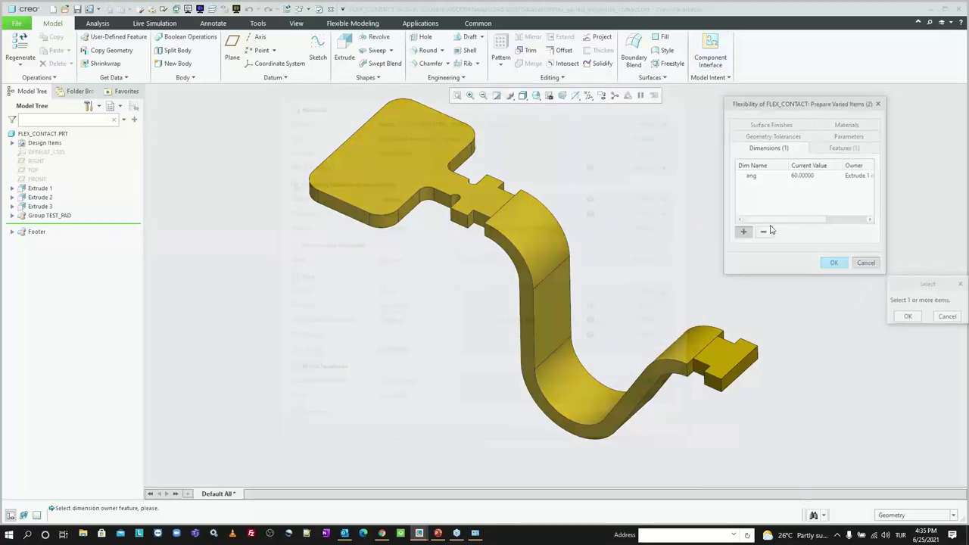
click(478, 437)
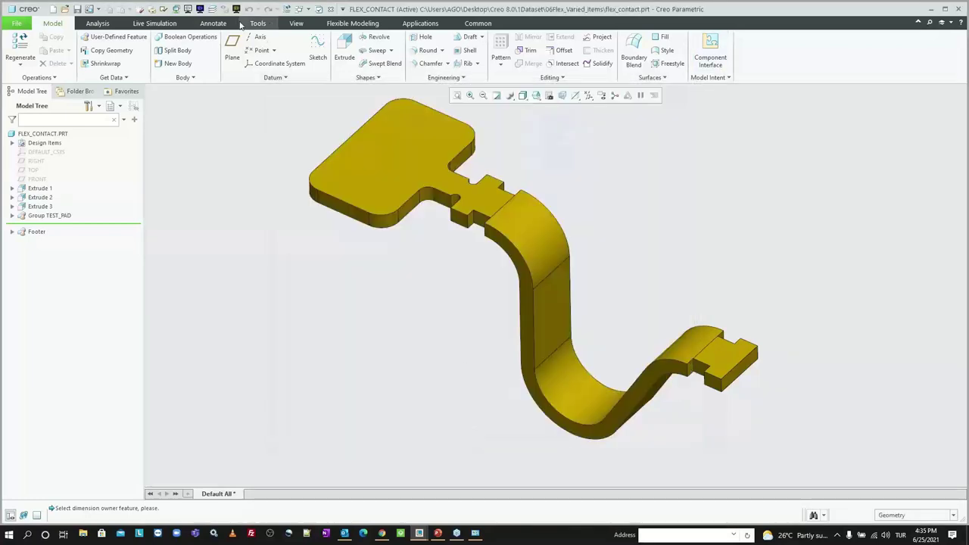
click(330, 9)
middle_drag(340, 227, 473, 209)
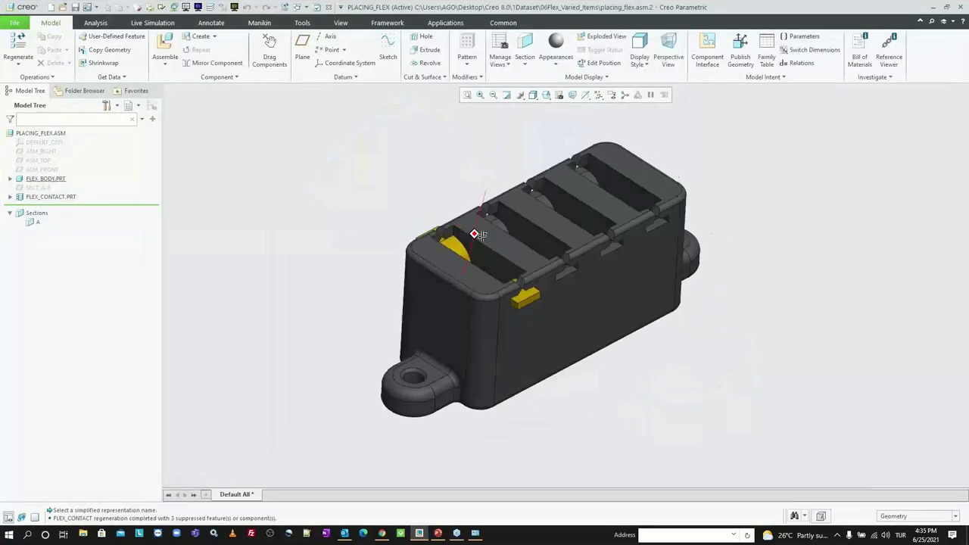
Assemble flex_contact.prt, accepting its predefined flexibility
click(164, 46)
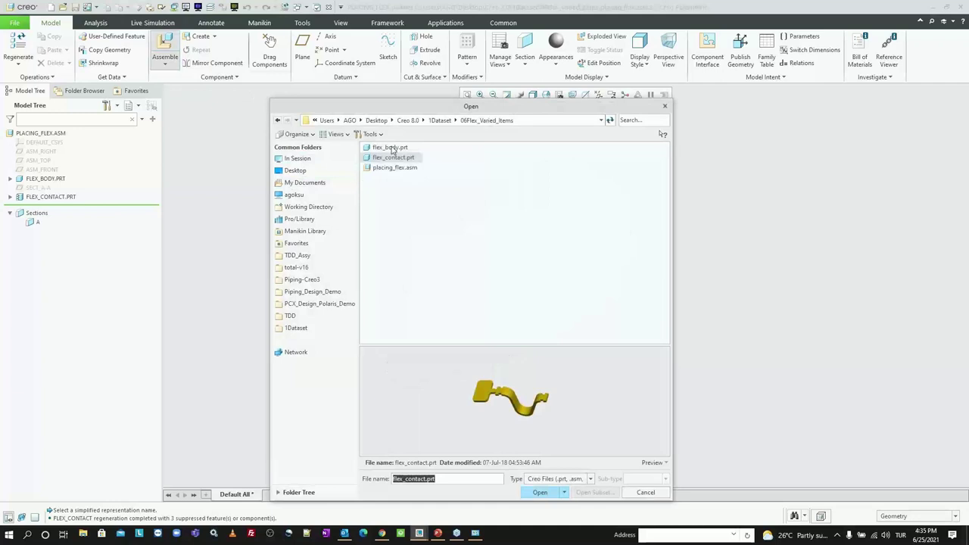
click(392, 149)
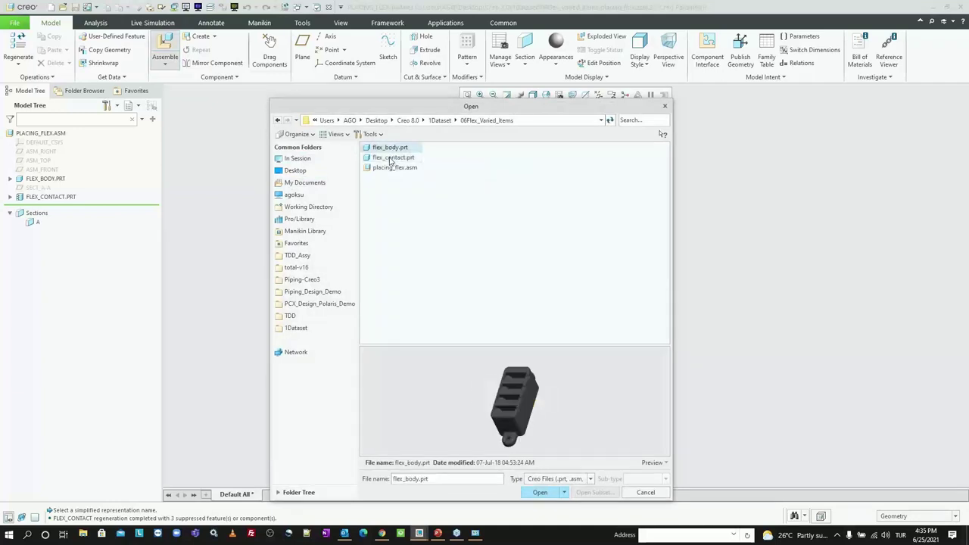
double_click(390, 159)
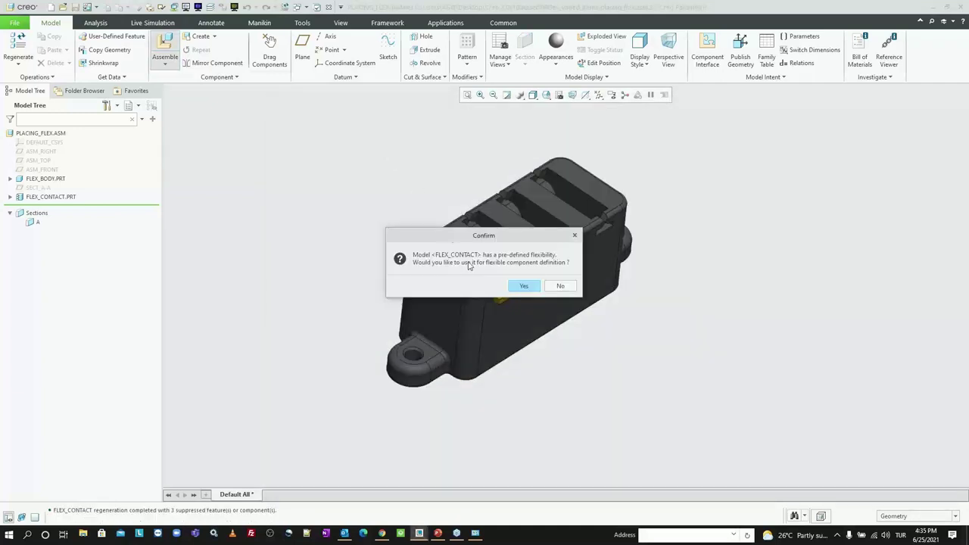
key(Return)
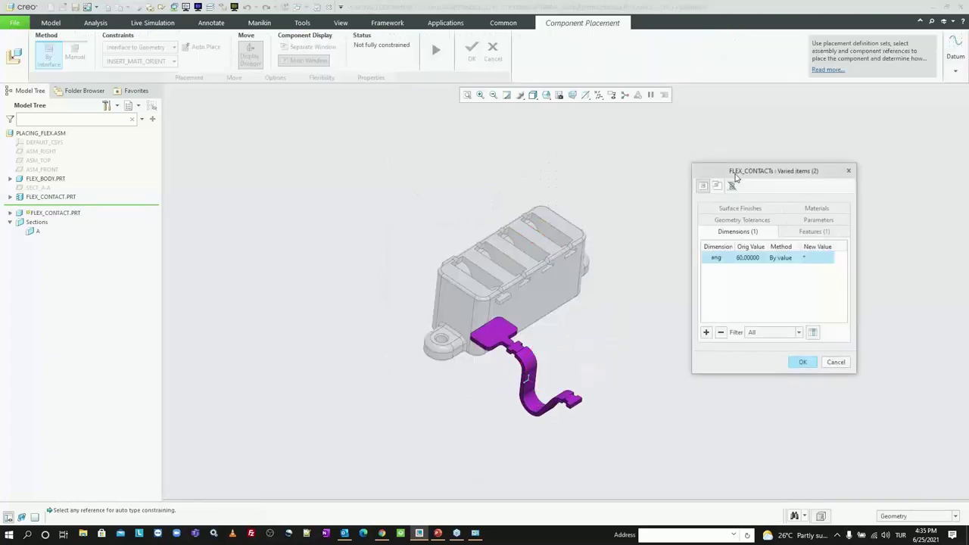
drag(734, 176, 675, 149)
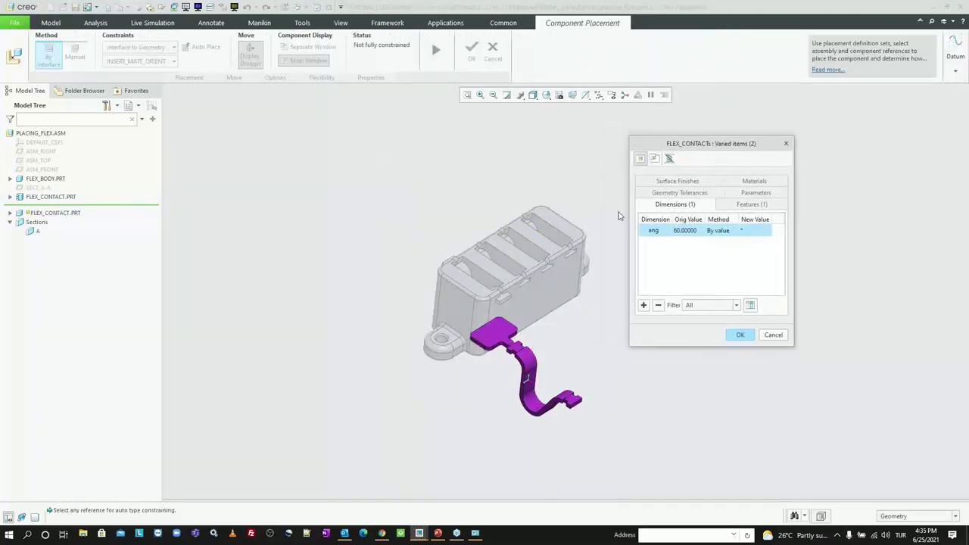
scroll(605, 242, down, 2)
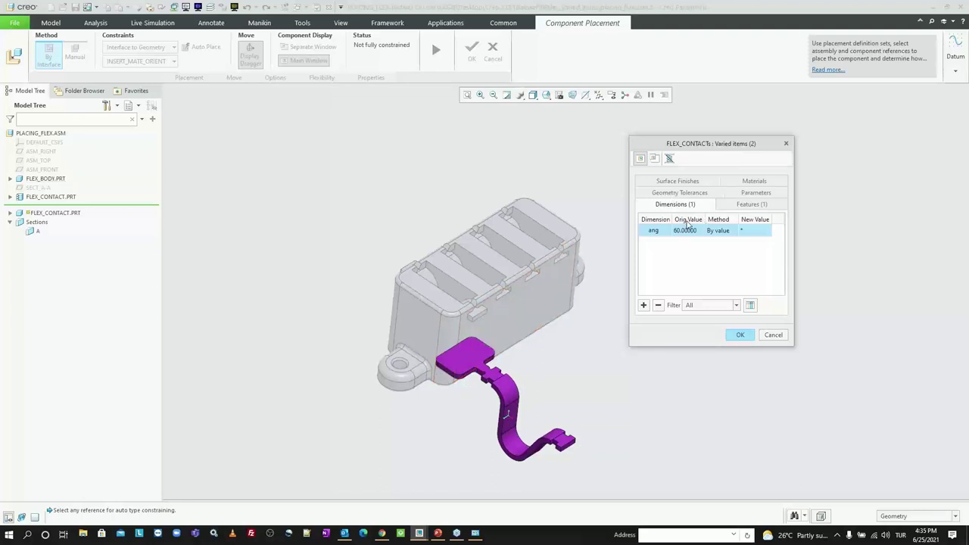
drag(706, 155, 695, 156)
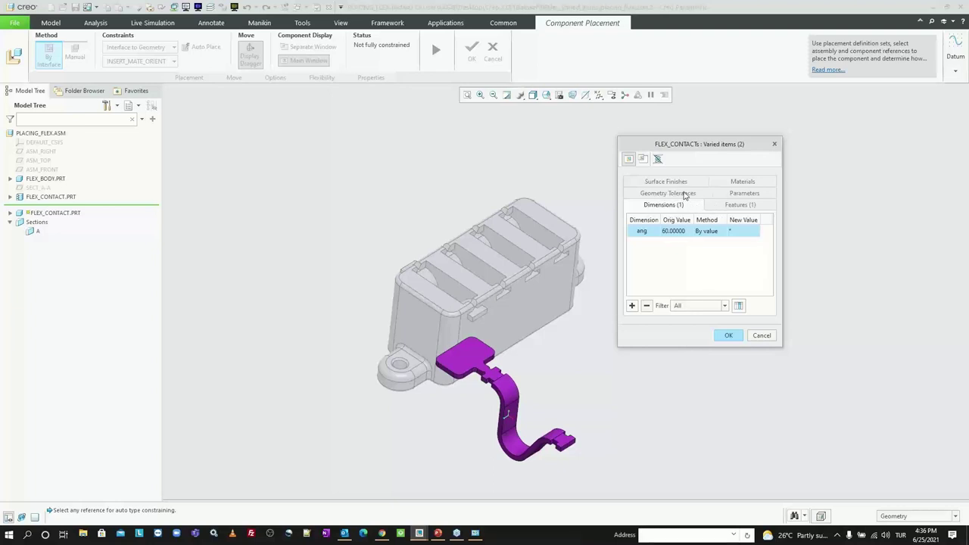
In Varied Items, set ang to 90 and TEST_PAD to Suppressed, confirming the group members
click(685, 195)
click(679, 181)
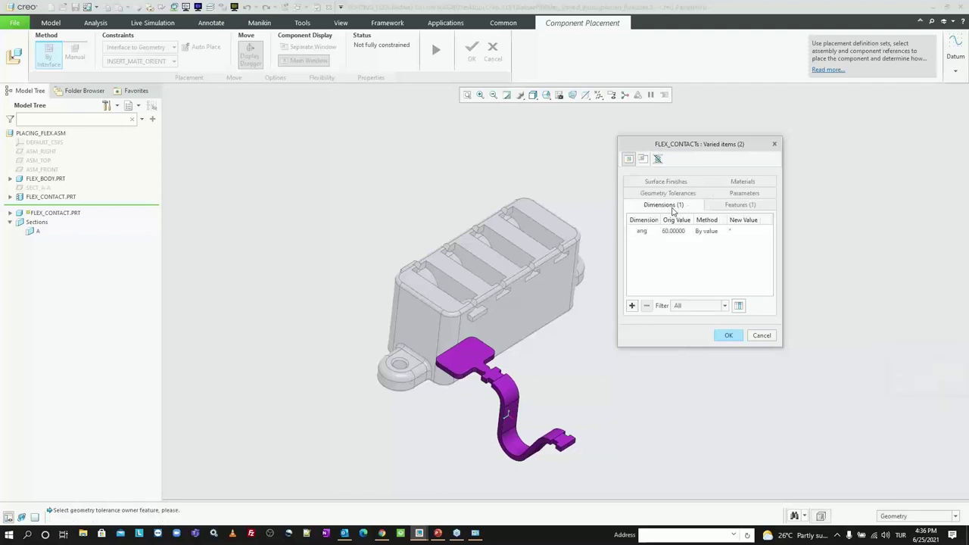
click(731, 231)
text(90)
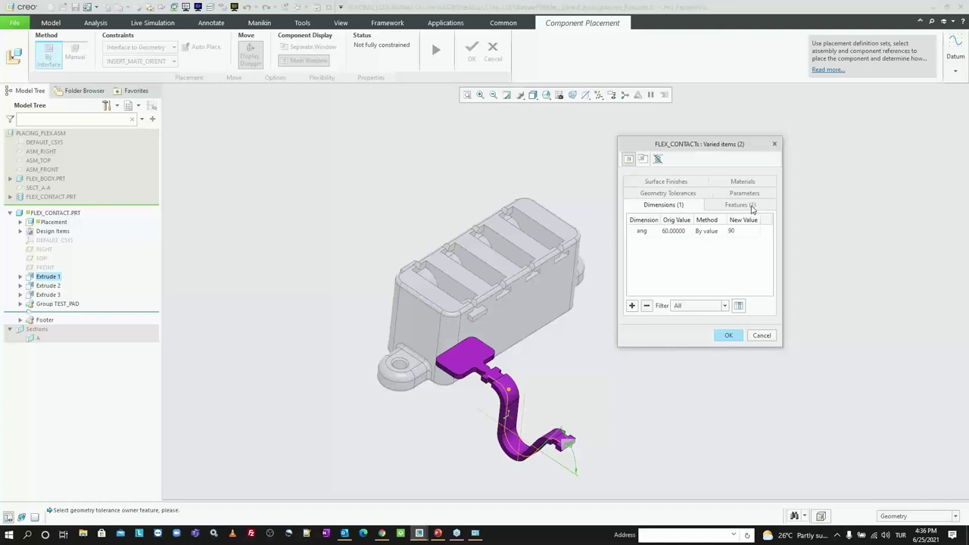
click(752, 207)
click(760, 234)
click(760, 234)
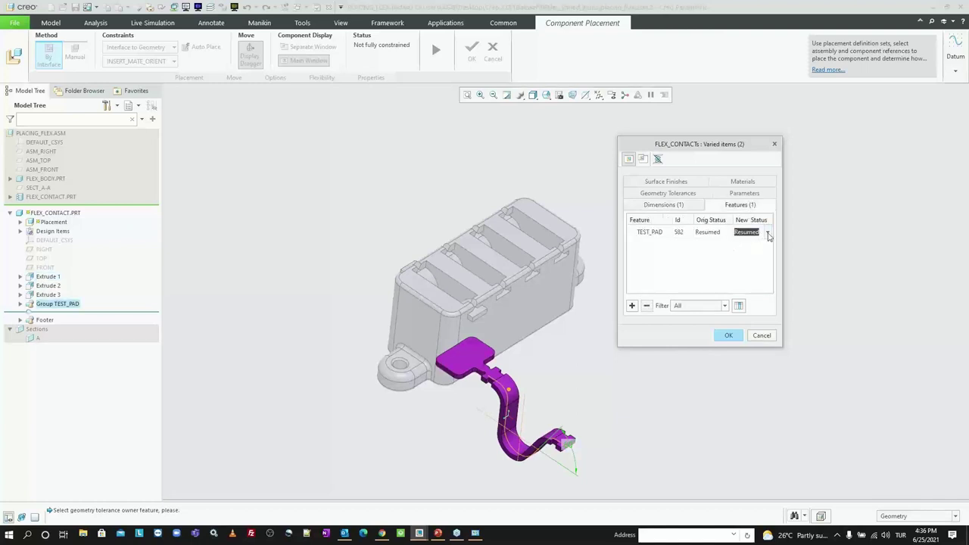
click(761, 233)
click(752, 245)
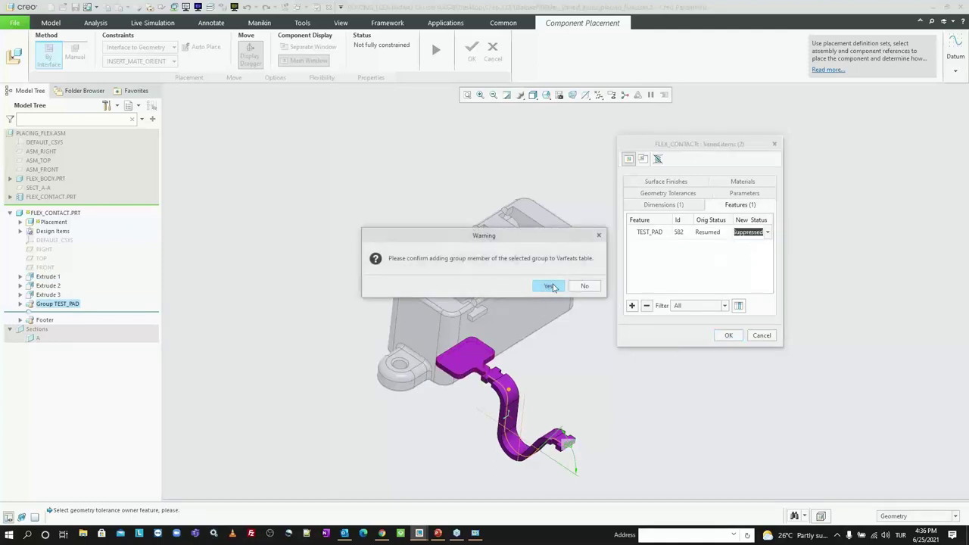
click(551, 286)
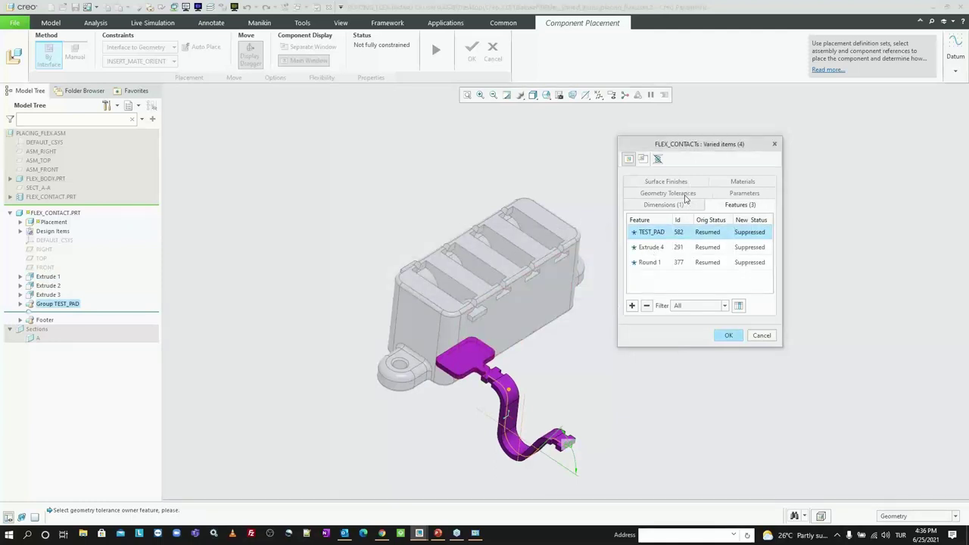
click(728, 336)
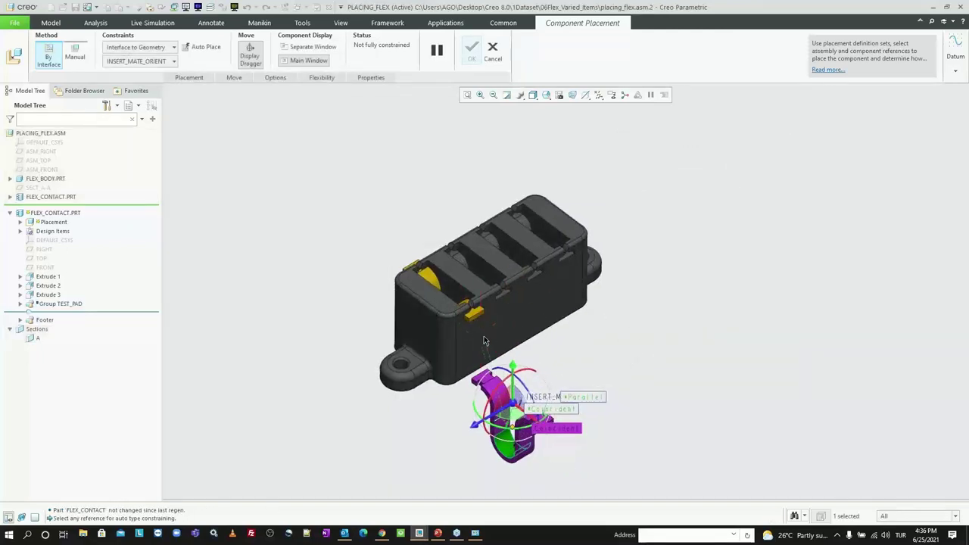
Snap the flexible contact onto the body's top surface and finish placing it
scroll(456, 277, down, 3)
click(457, 277)
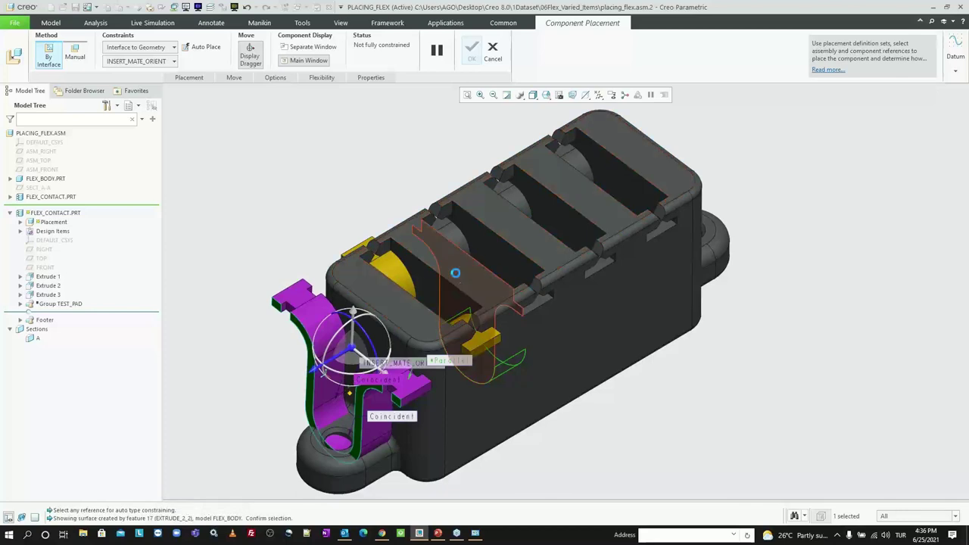
middle_click(355, 174)
scroll(321, 154, down, 3)
scroll(403, 302, up, 3)
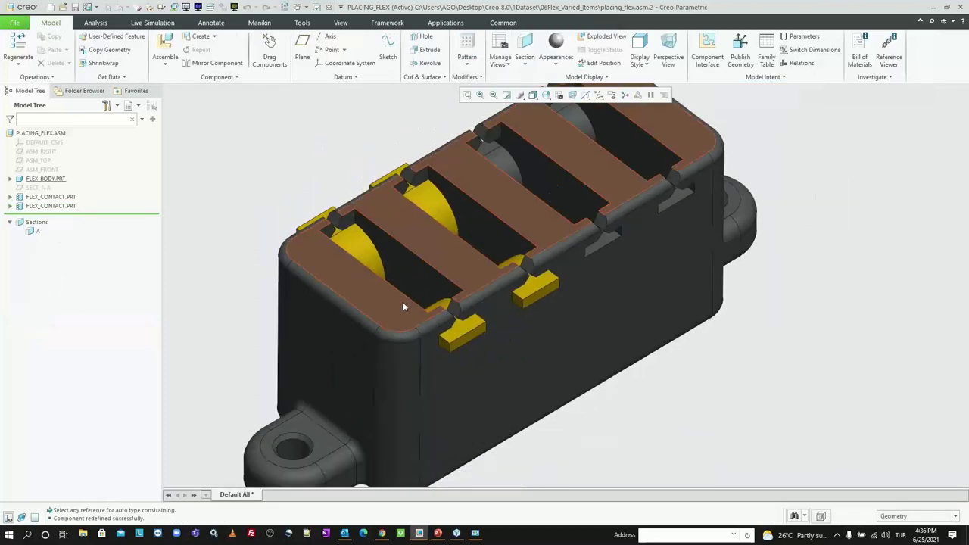
Open FLEX_CONTACT's Varied Items to check three suppressed features and ang 60 to 90
click(66, 206)
right_click(66, 208)
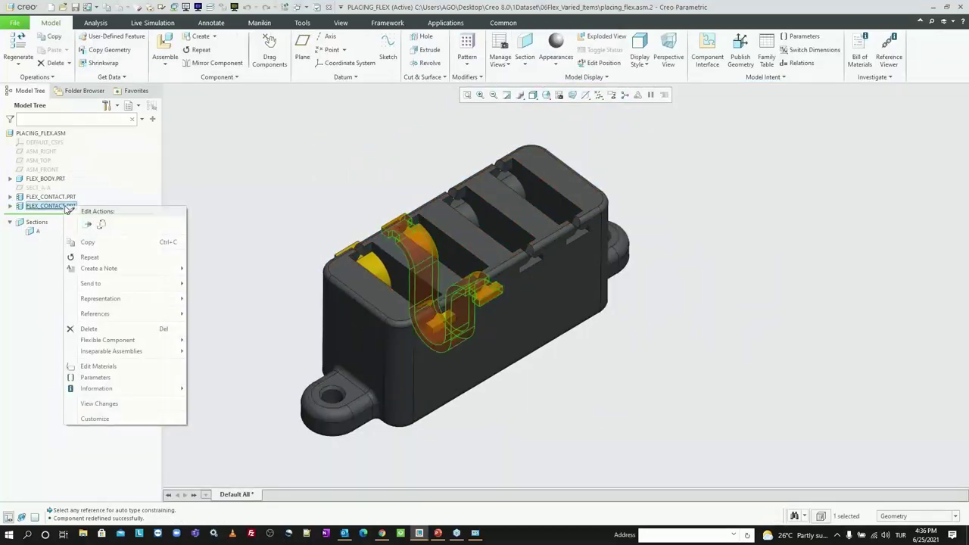
click(309, 197)
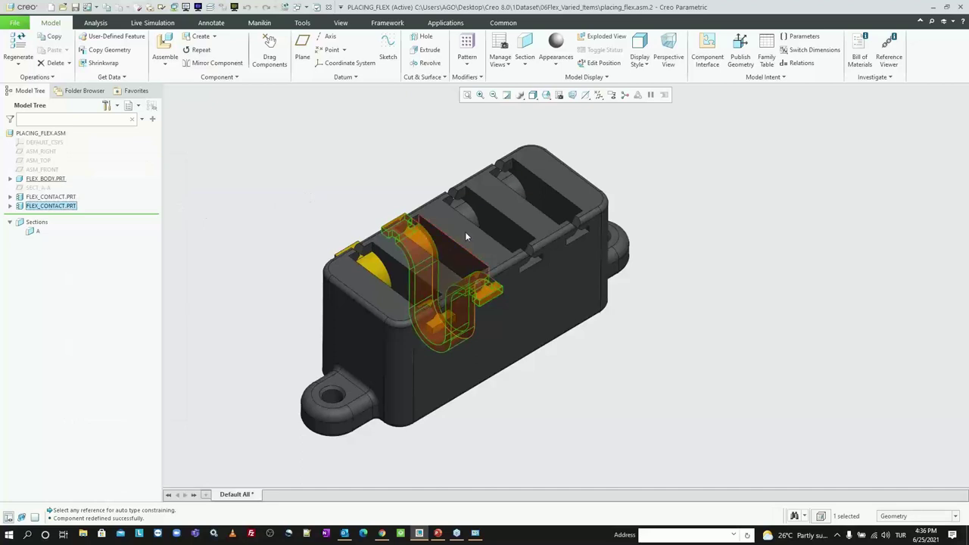
click(408, 139)
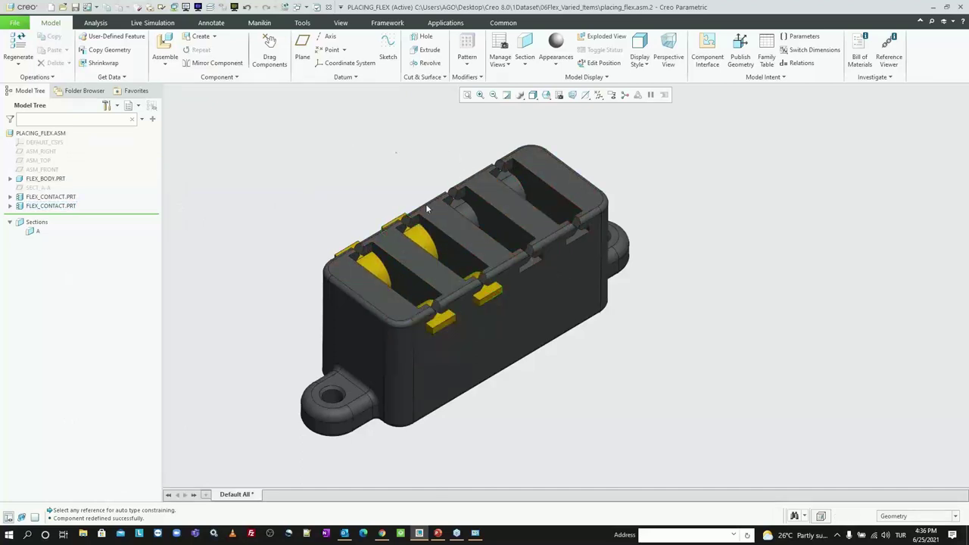
right_click(62, 206)
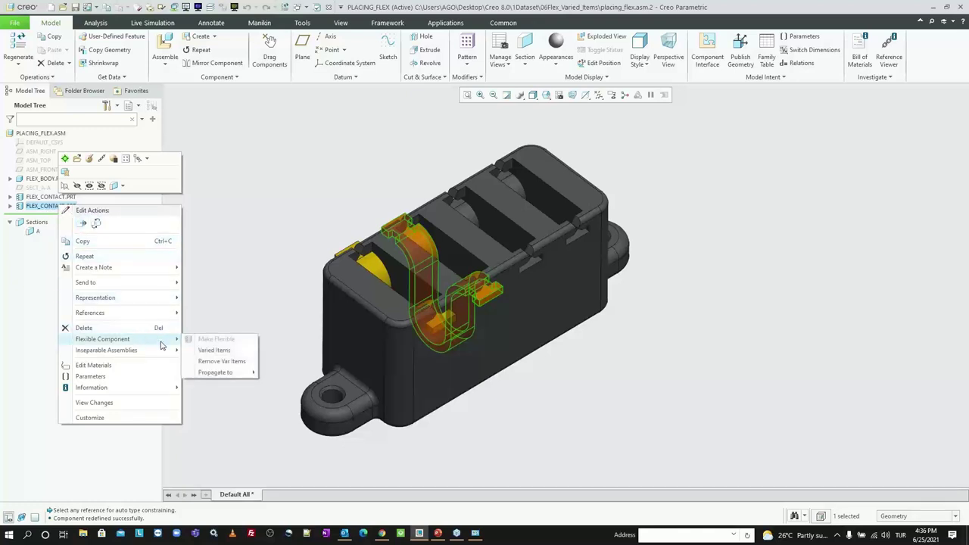
mouse_move(103, 338)
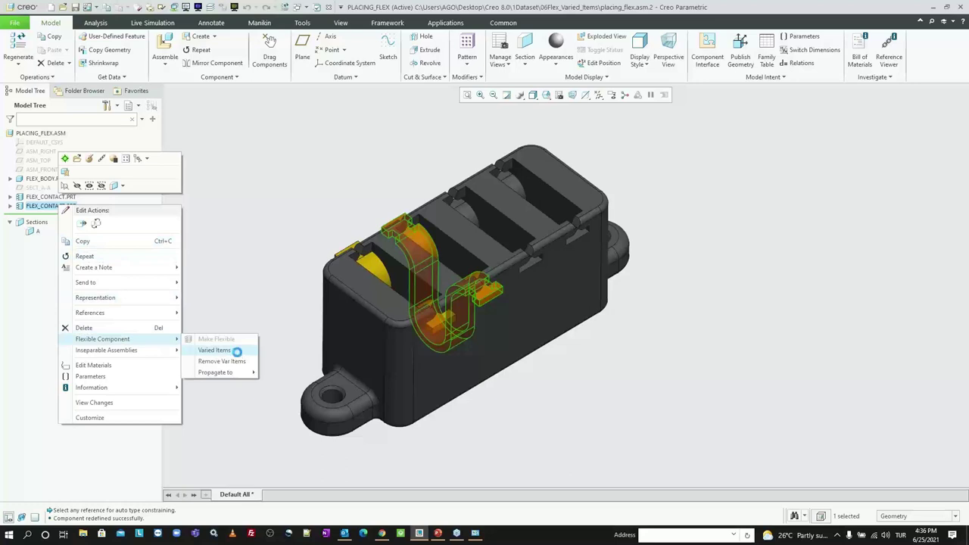
click(236, 350)
click(733, 205)
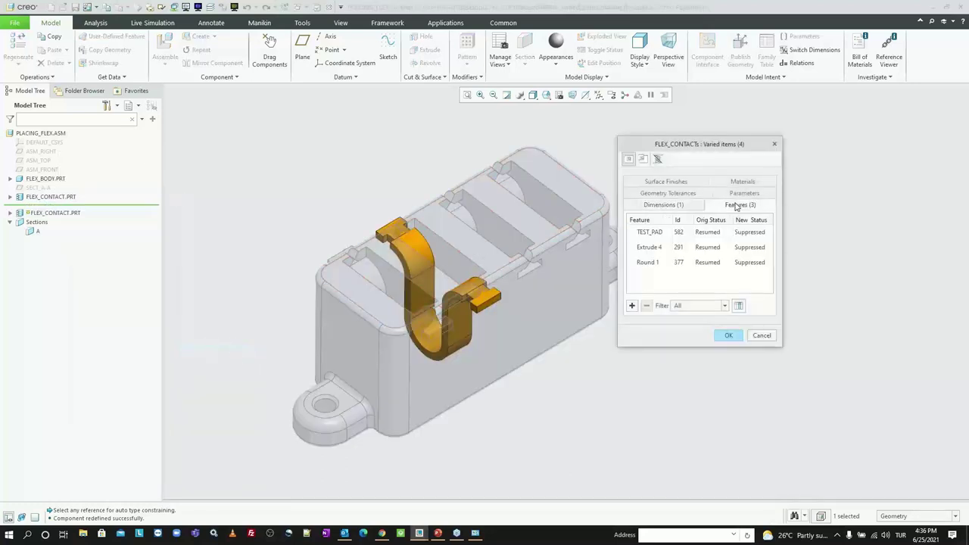
click(683, 205)
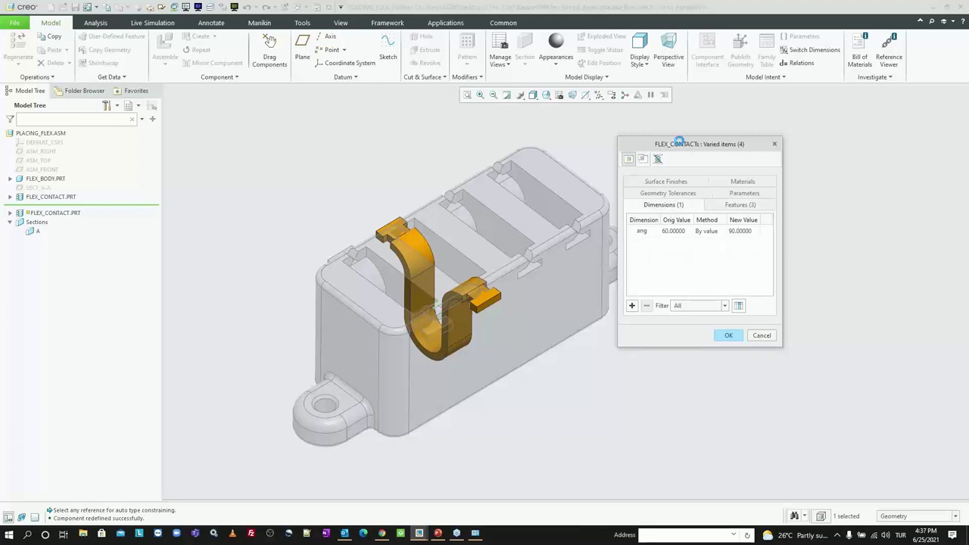
Close placing_flex and erase undisplayed models from the session
click(331, 7)
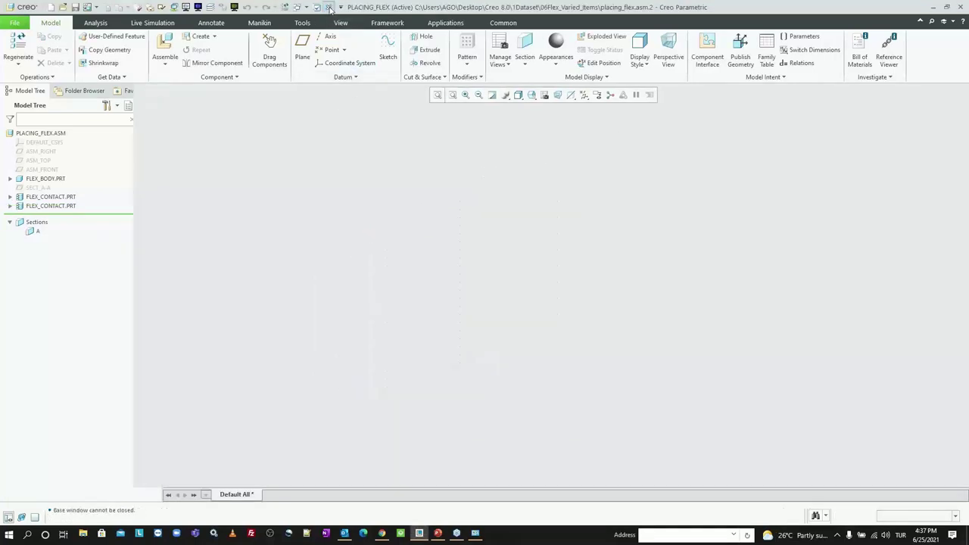
click(130, 55)
key(Return)
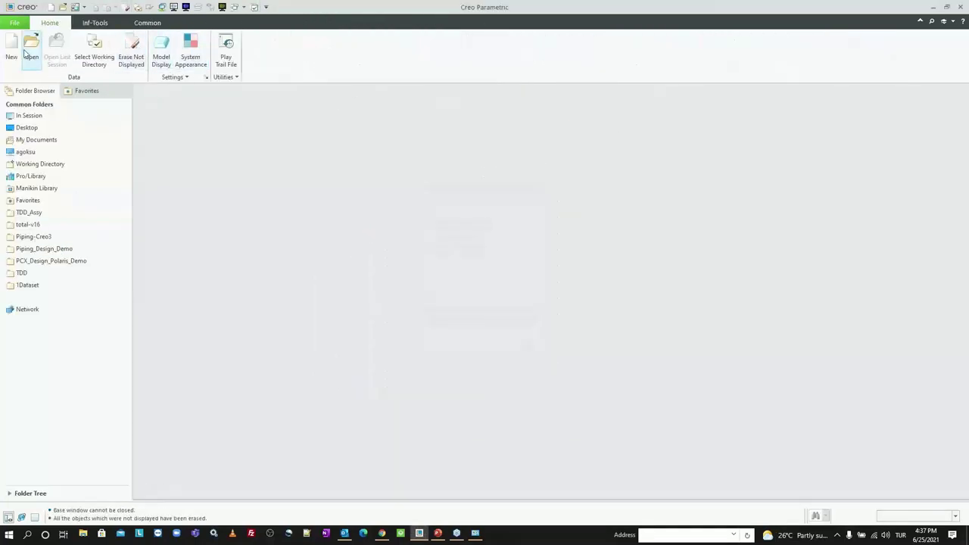
Open pd2_elec_btm2.asm from 09PD2_Elec, searching 'ele', in Master Rep
click(29, 50)
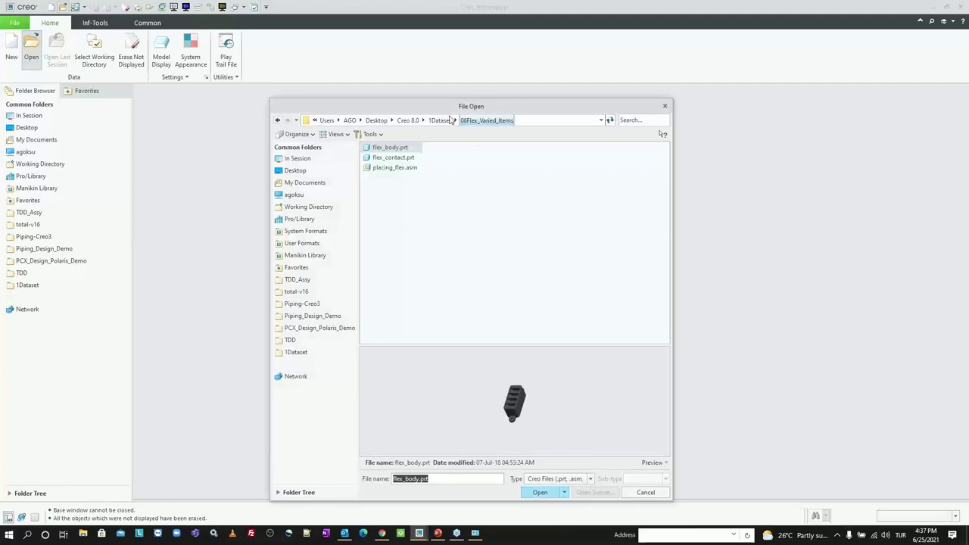
click(450, 120)
click(402, 219)
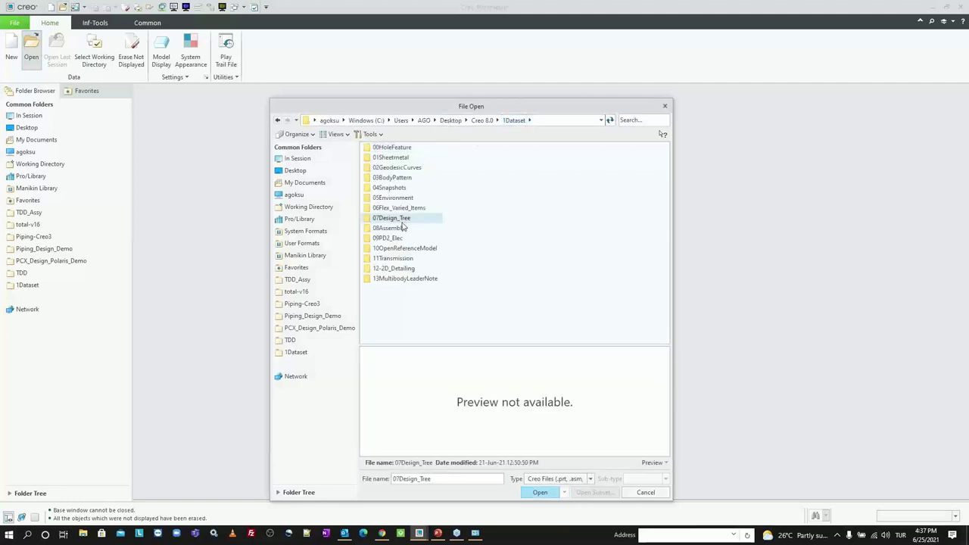
double_click(394, 239)
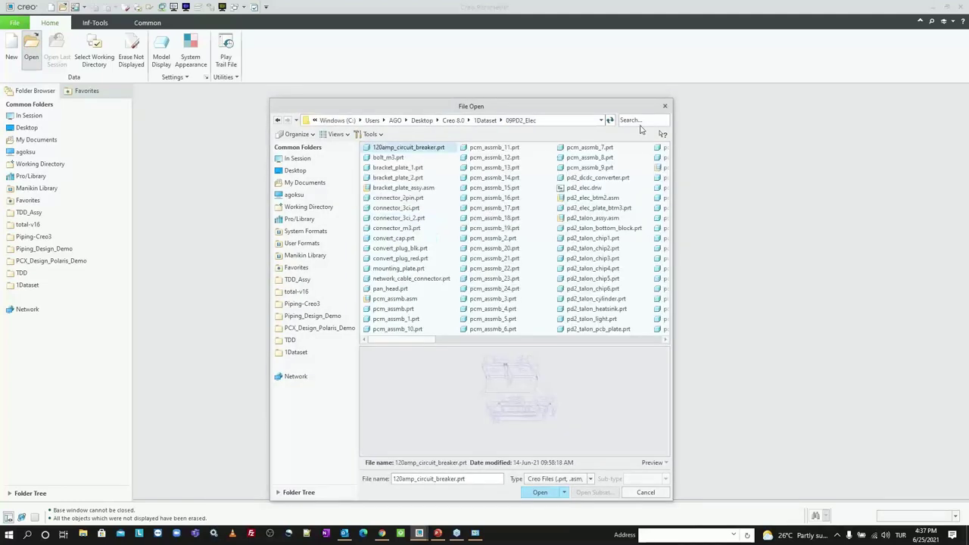
click(642, 120)
text(ele)
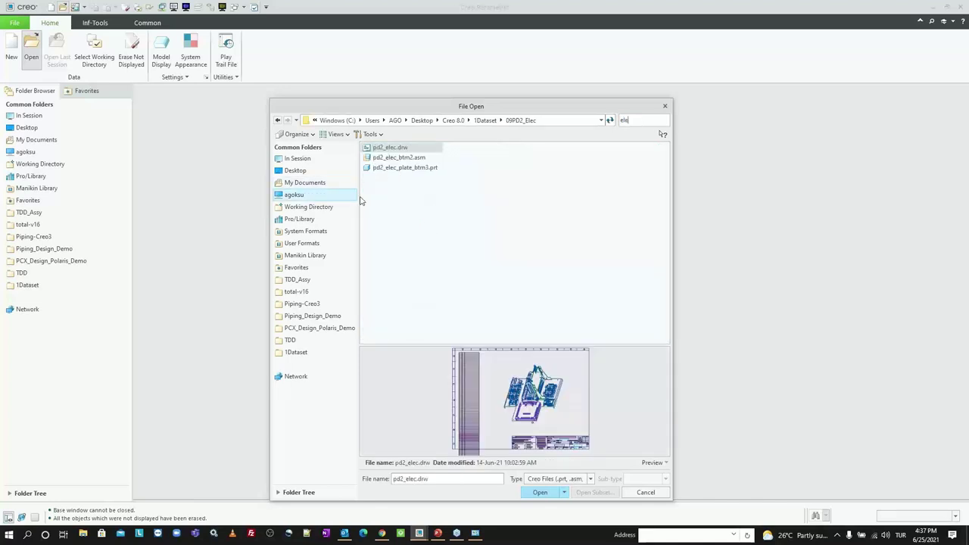
click(413, 159)
double_click(413, 159)
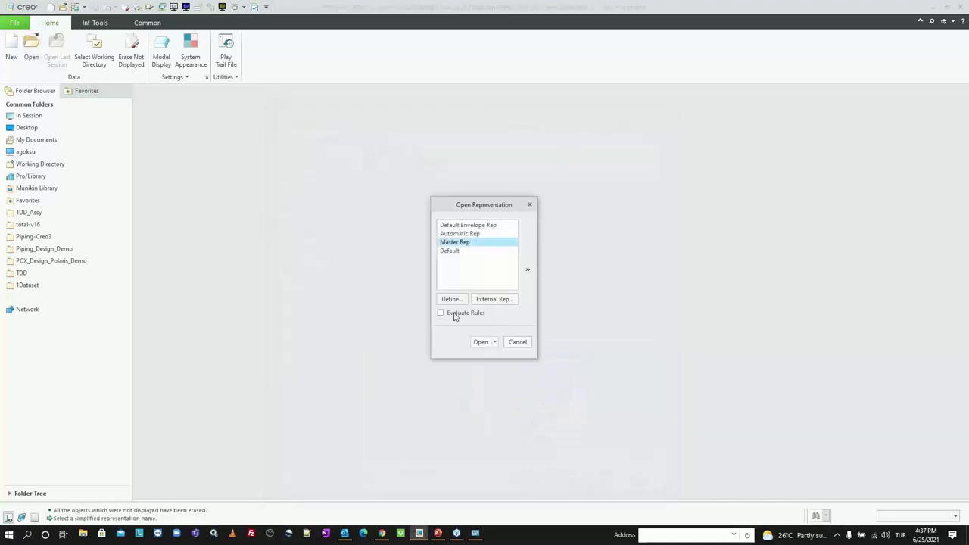
double_click(488, 243)
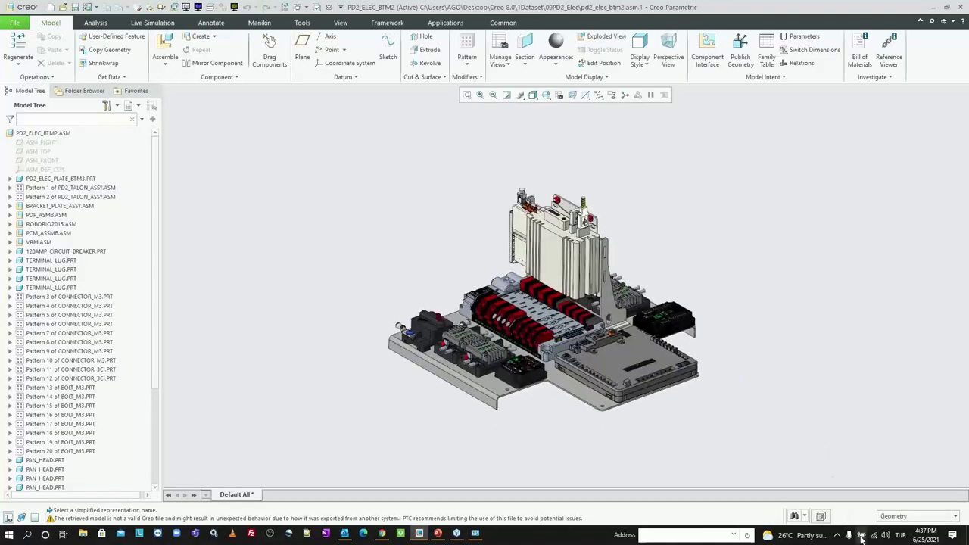
scroll(715, 335, down, 2)
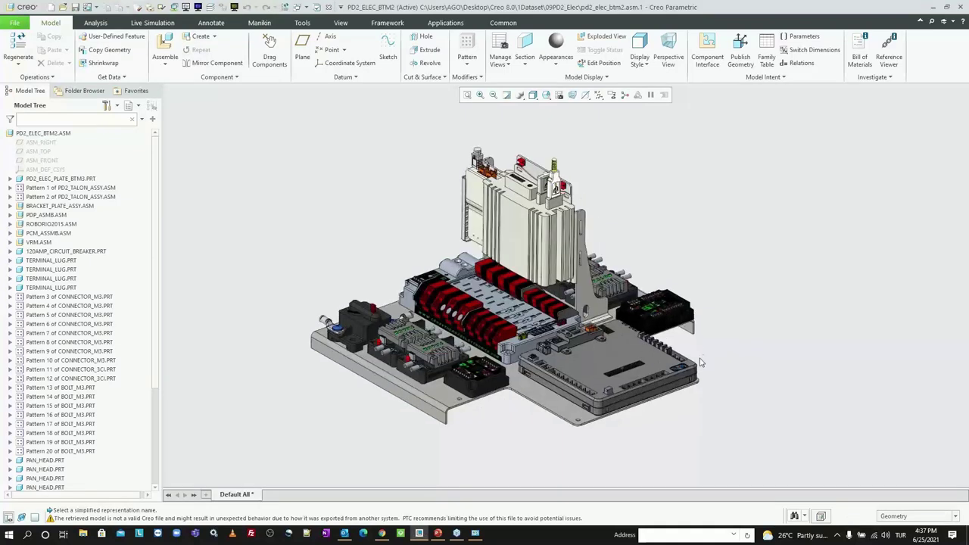
shift+middle_drag(656, 330, 636, 310)
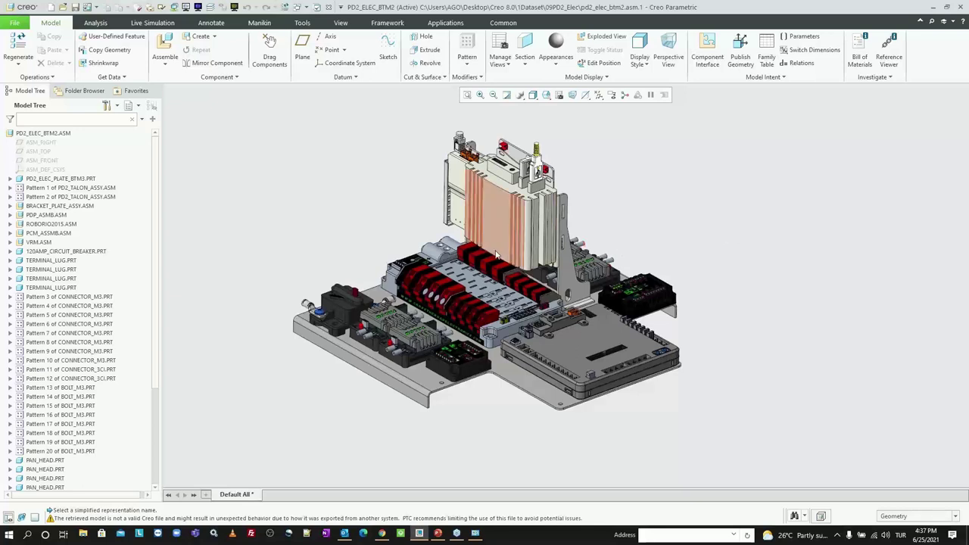
mouse_move(493, 258)
middle_down()
mouse_move(490, 271)
mouse_move(532, 261)
middle_up()
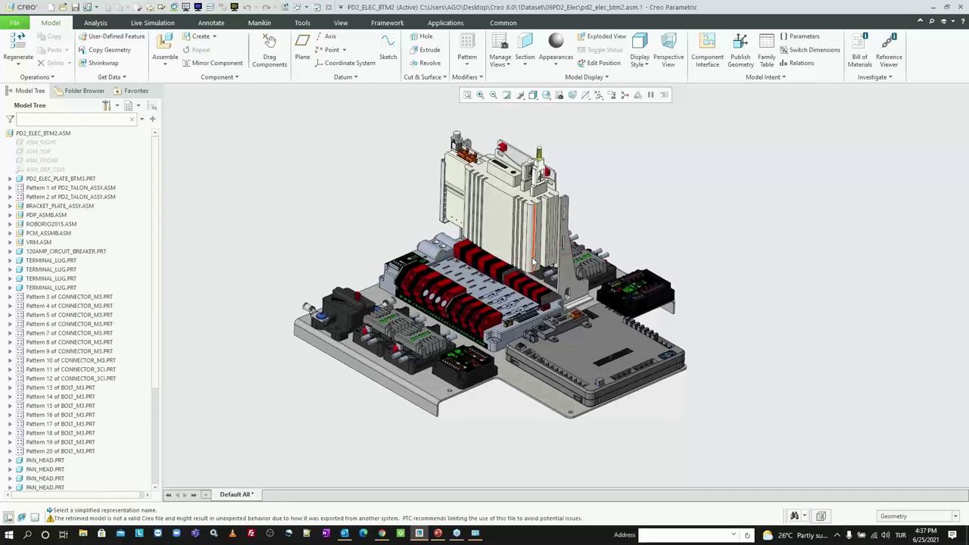
click(461, 279)
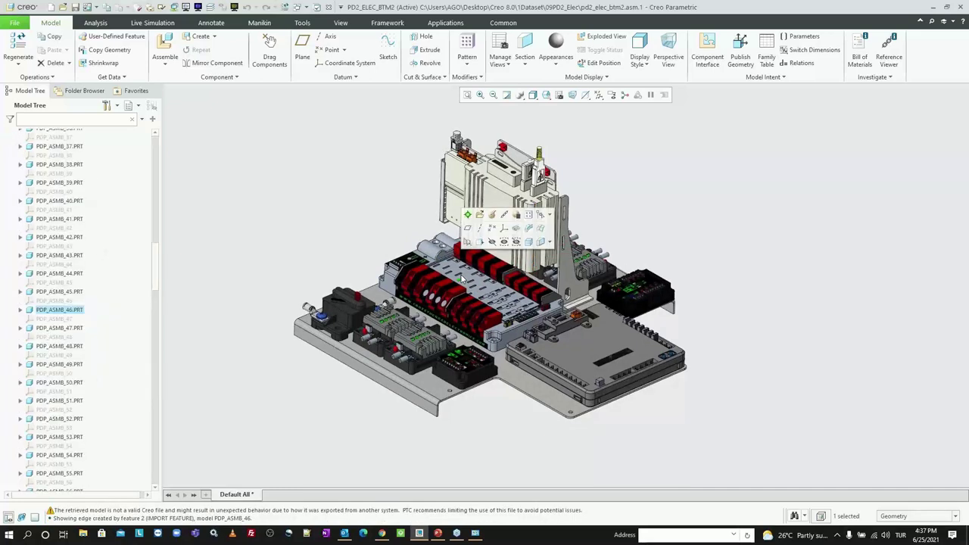
click(542, 216)
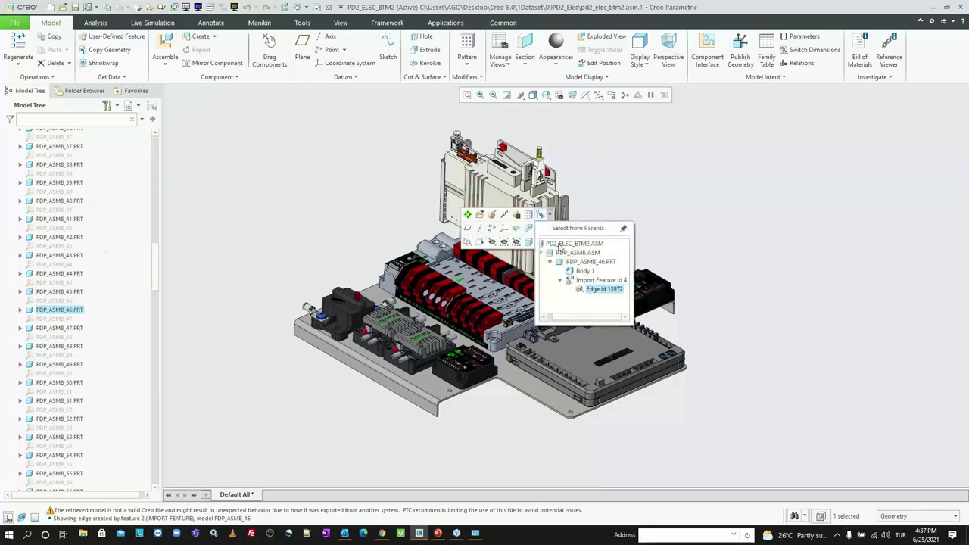
click(575, 252)
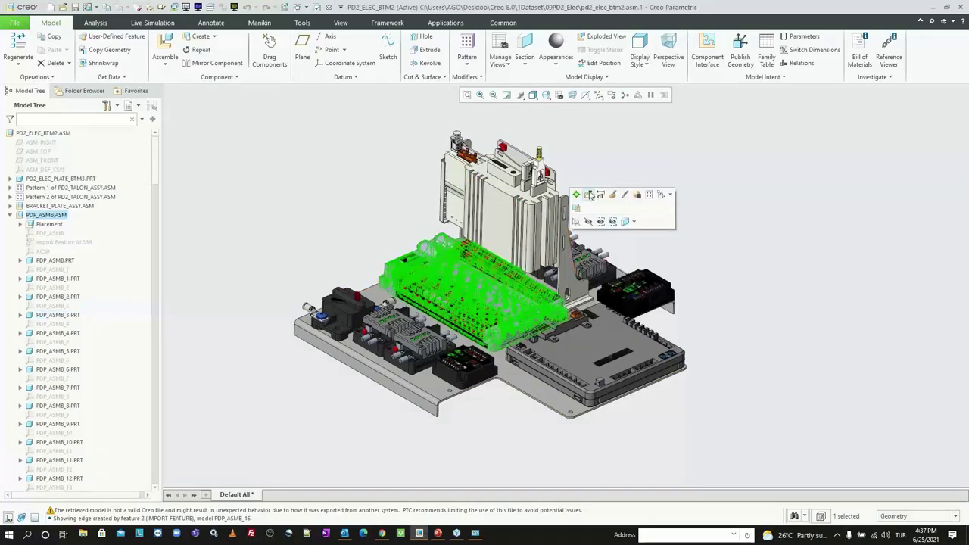
click(590, 195)
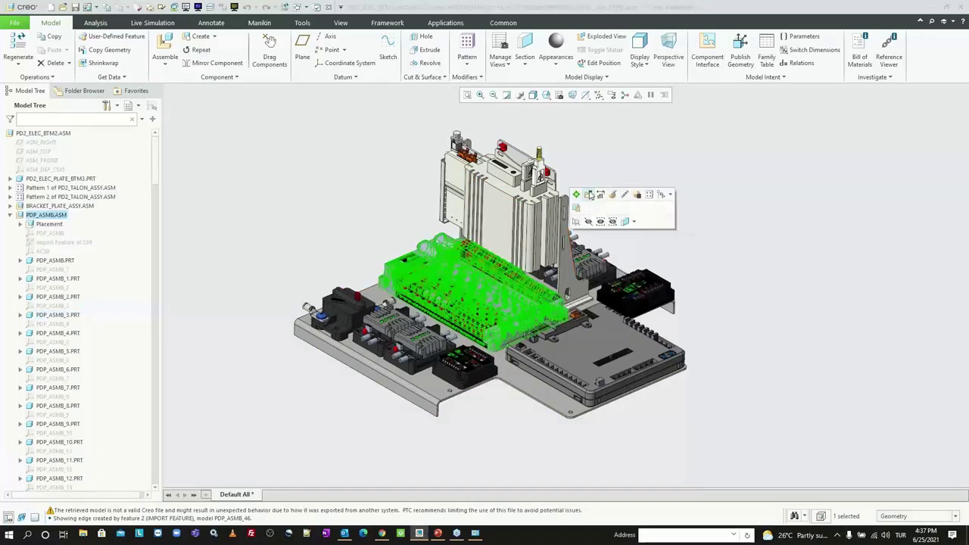
key(Return)
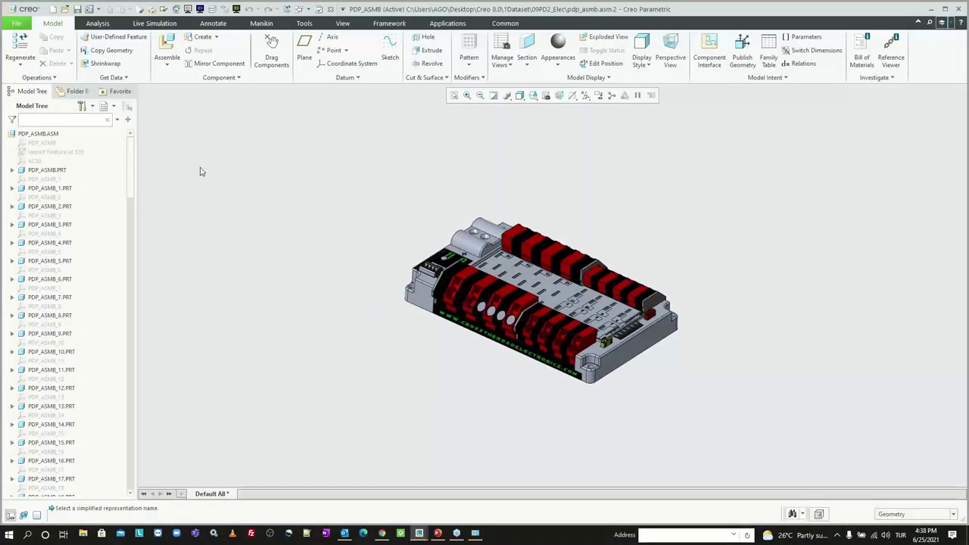
click(54, 139)
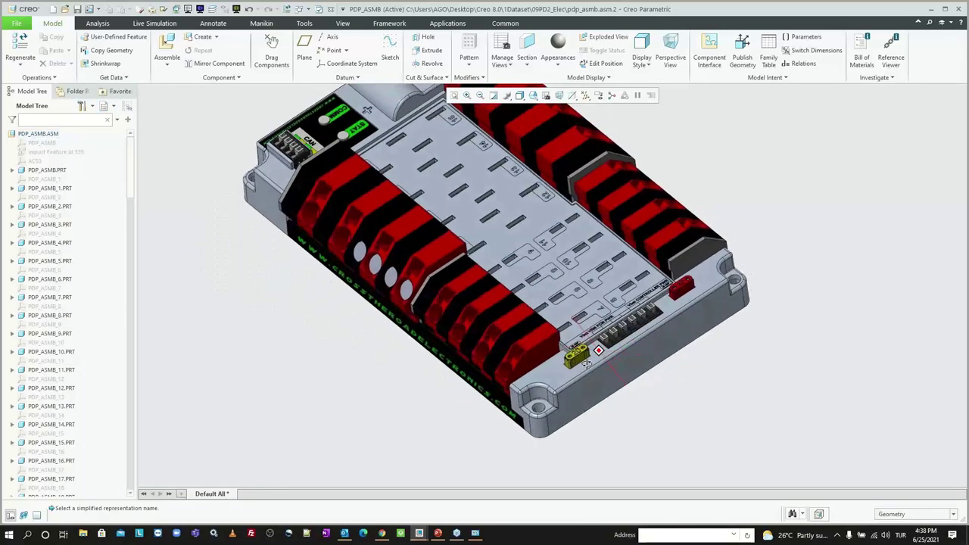
mouse_move(586, 363)
middle_down()
mouse_move(603, 346)
mouse_move(503, 259)
middle_up()
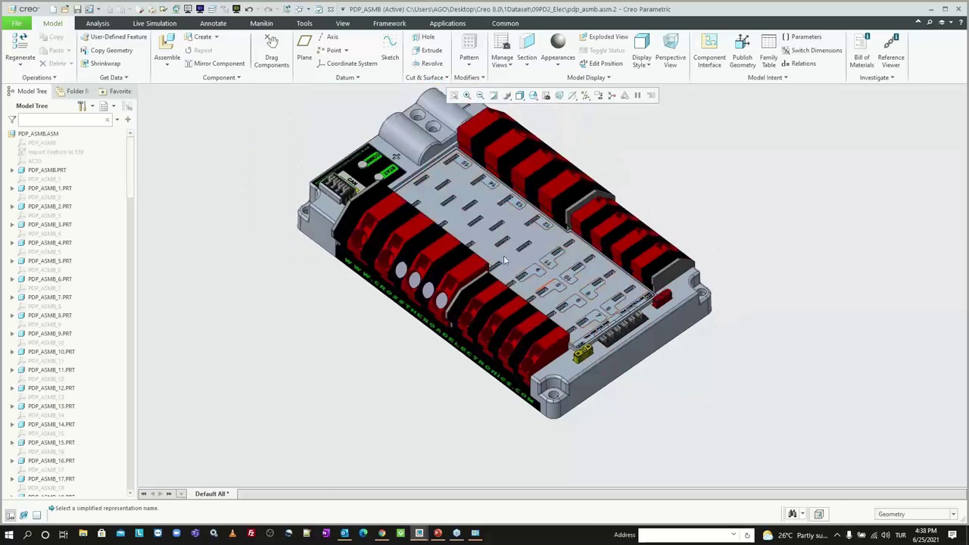
click(53, 189)
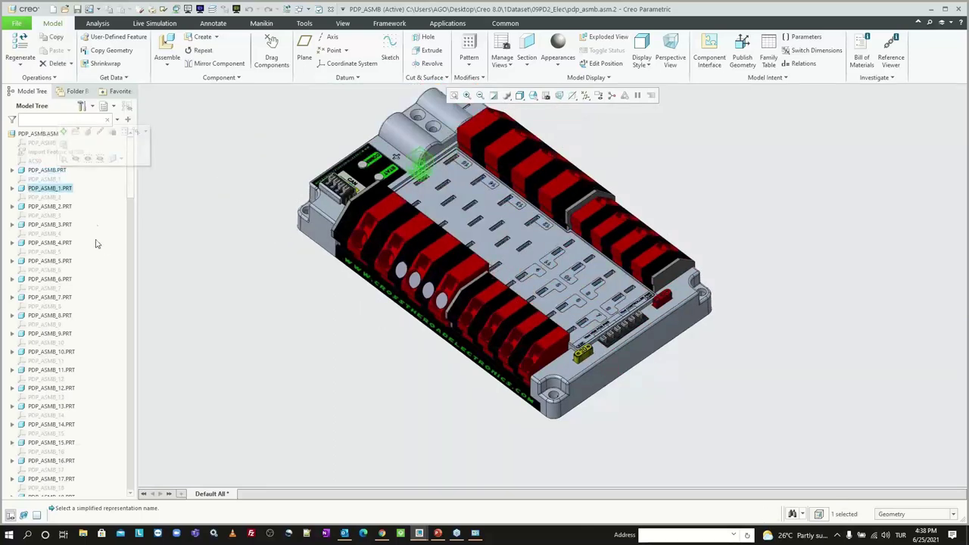
drag(130, 181, 130, 469)
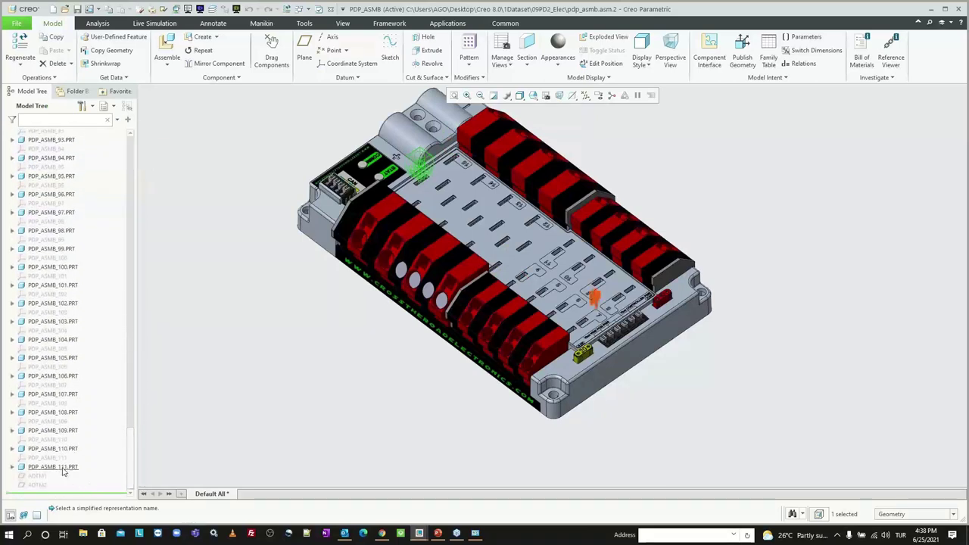
drag(128, 466, 256, 202)
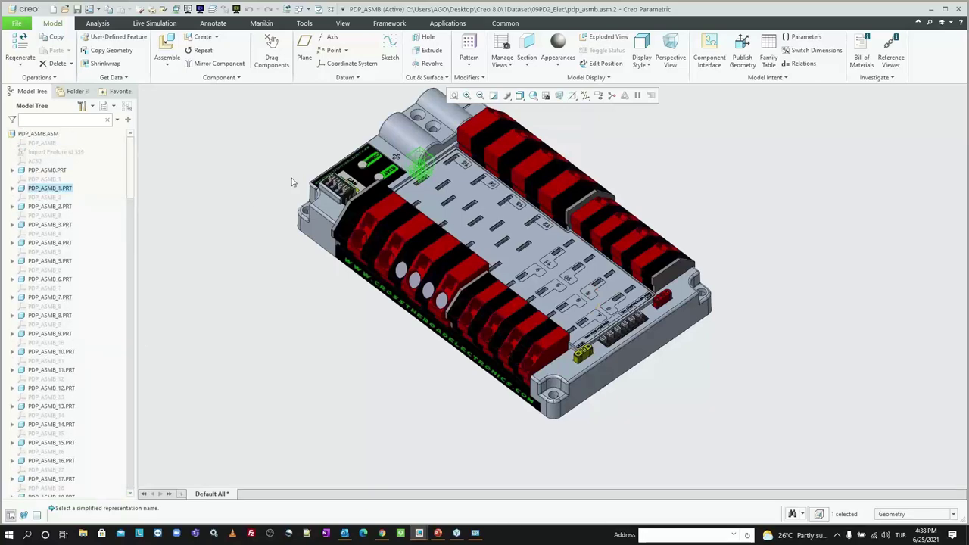
click(329, 9)
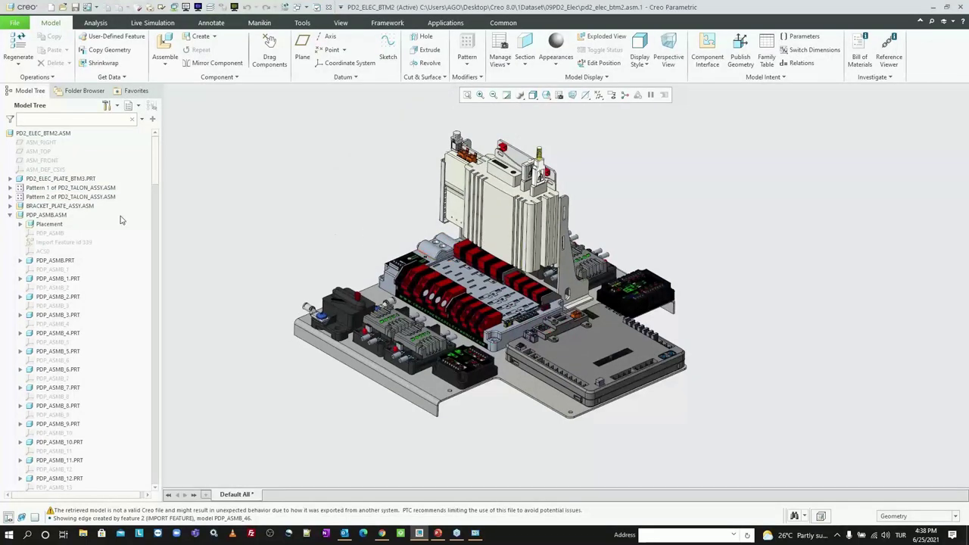
double_click(49, 215)
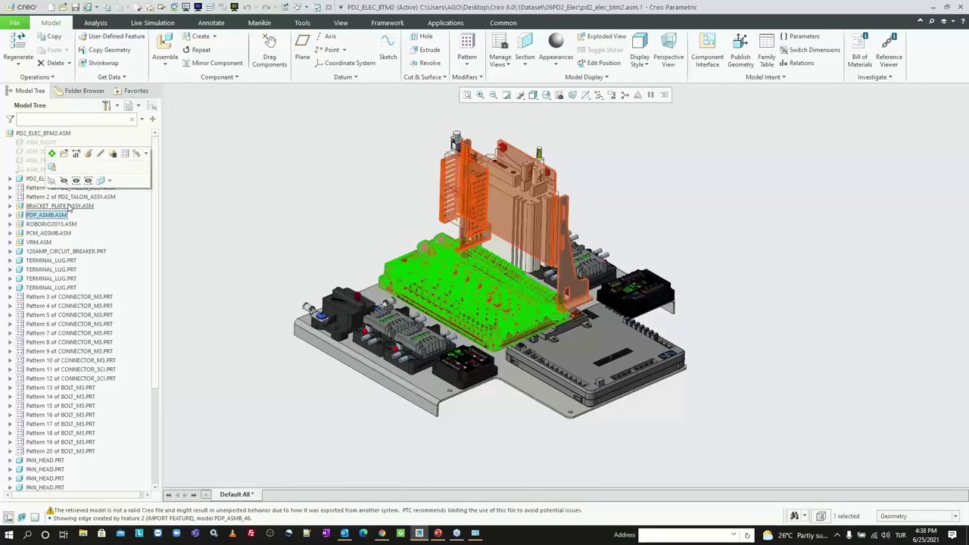
click(49, 233)
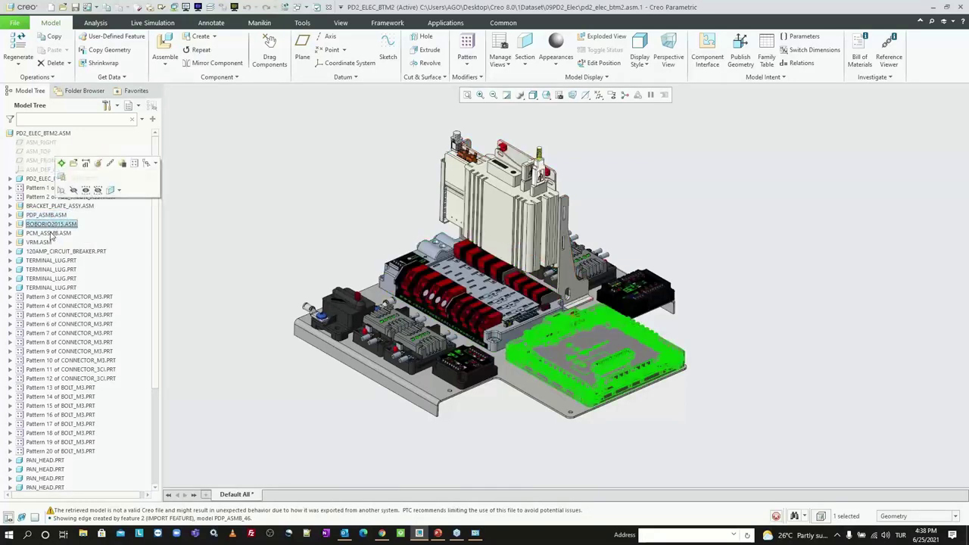
click(39, 242)
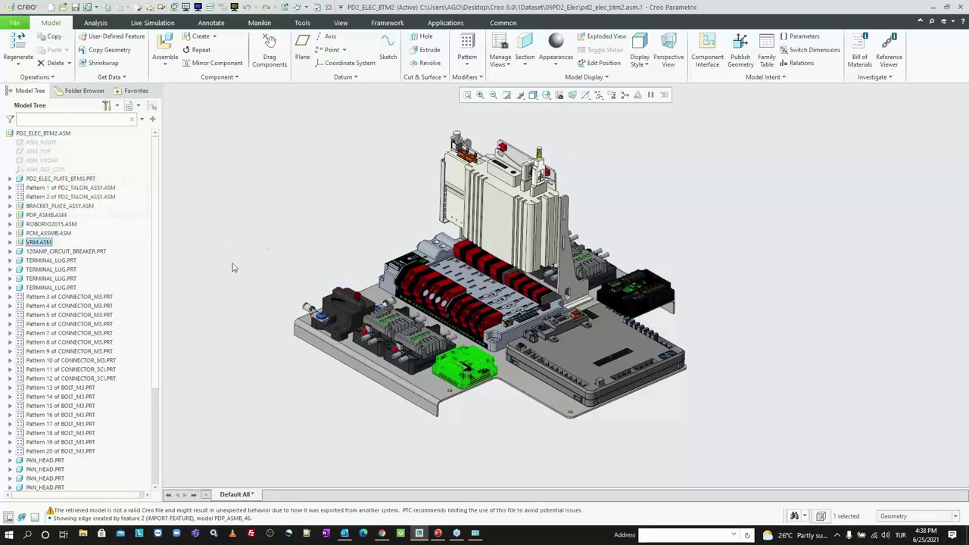
click(53, 214)
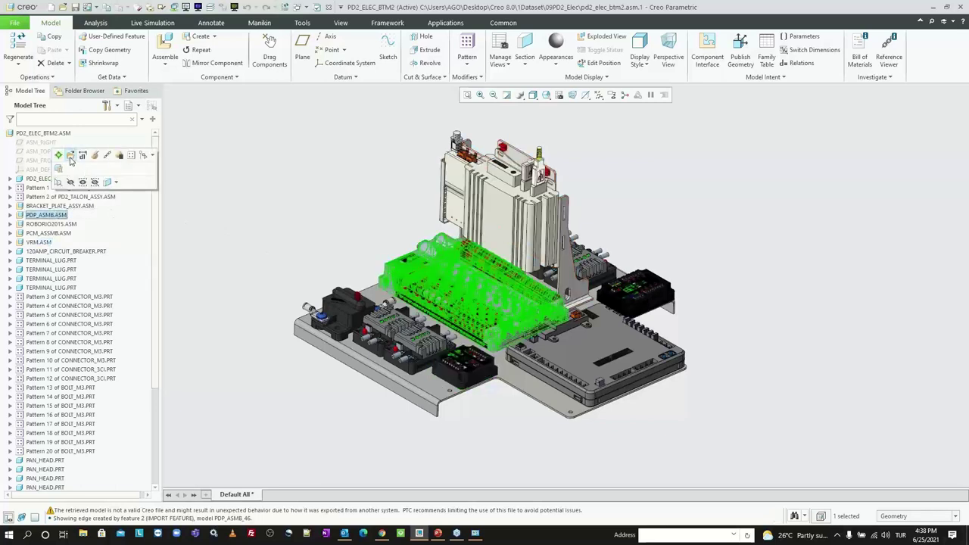
click(70, 155)
key(Return)
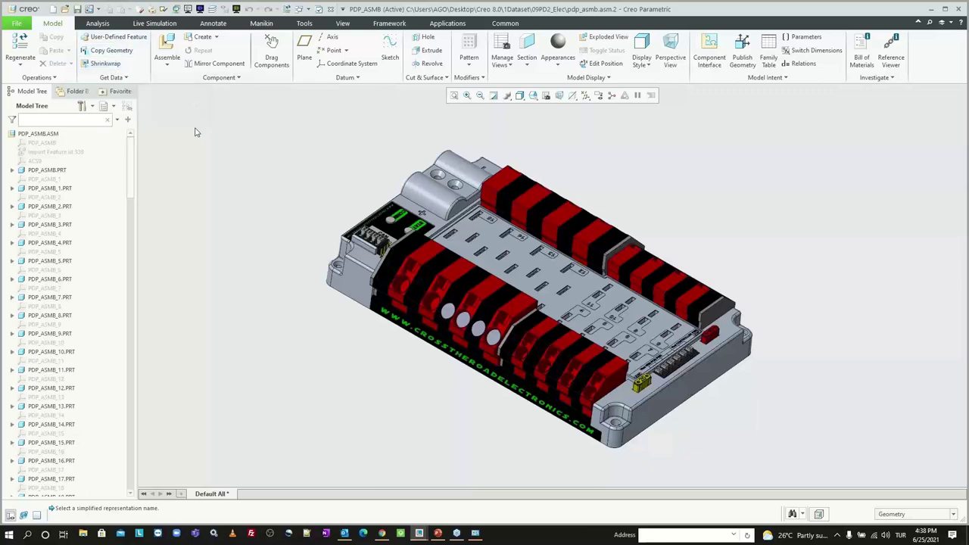
click(332, 9)
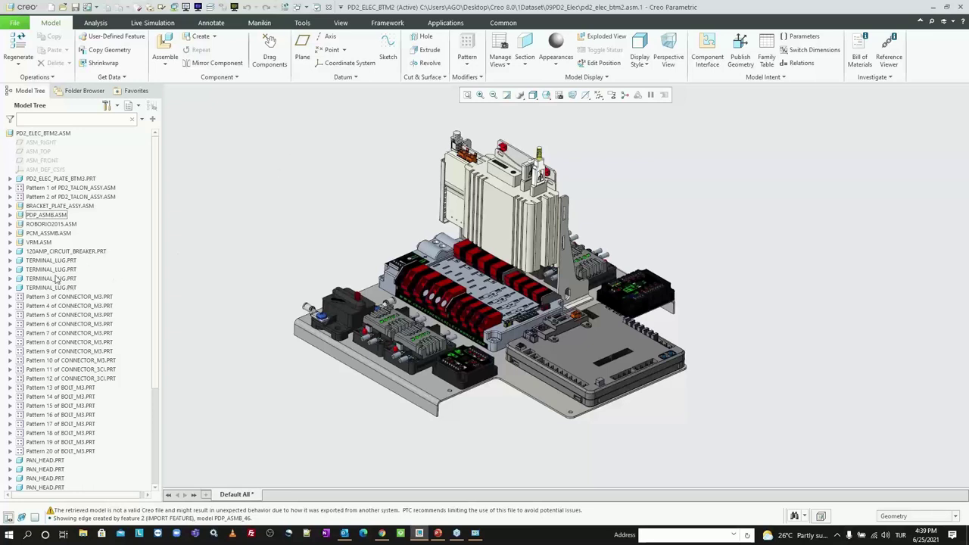
Make the PDP_ASMB subassembly inseparable and confirm
click(52, 234)
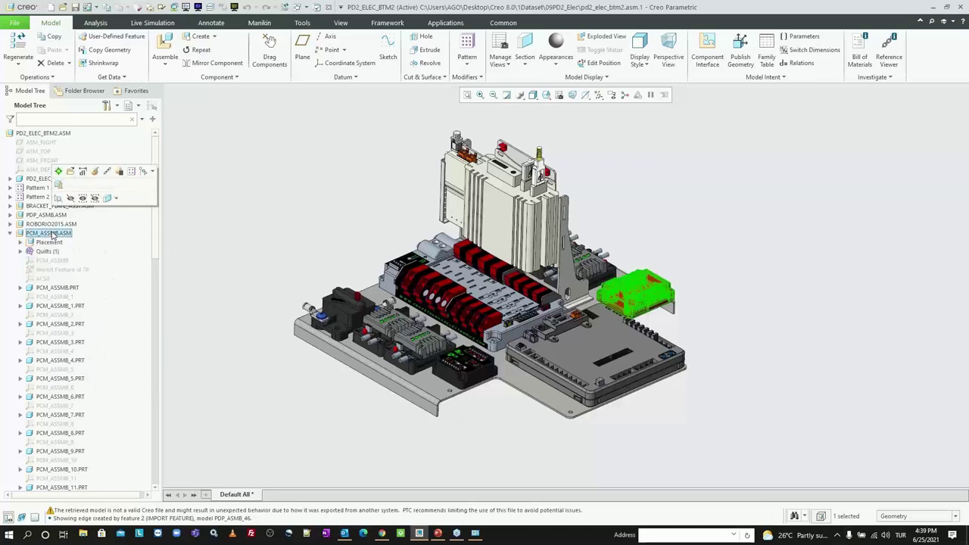
right_click(52, 233)
mouse_move(114, 398)
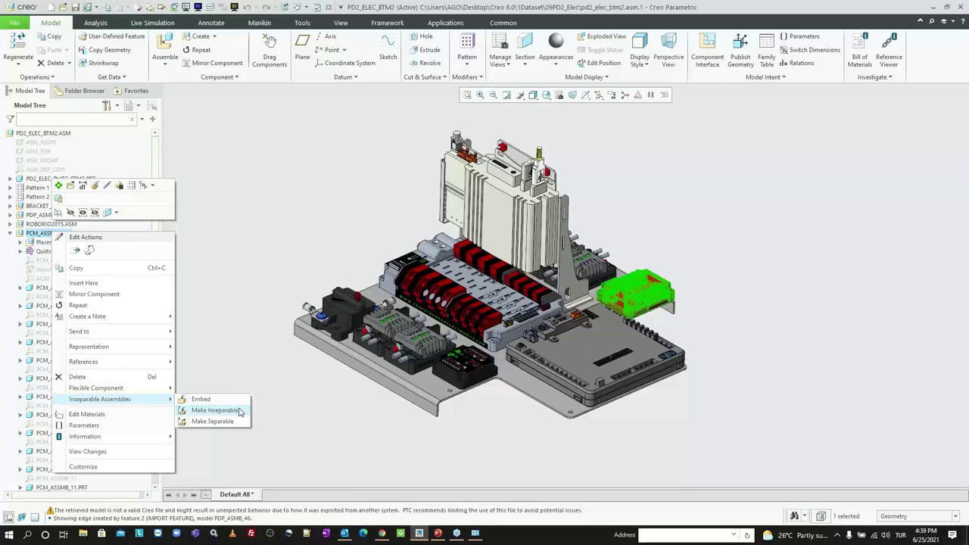
key(Escape)
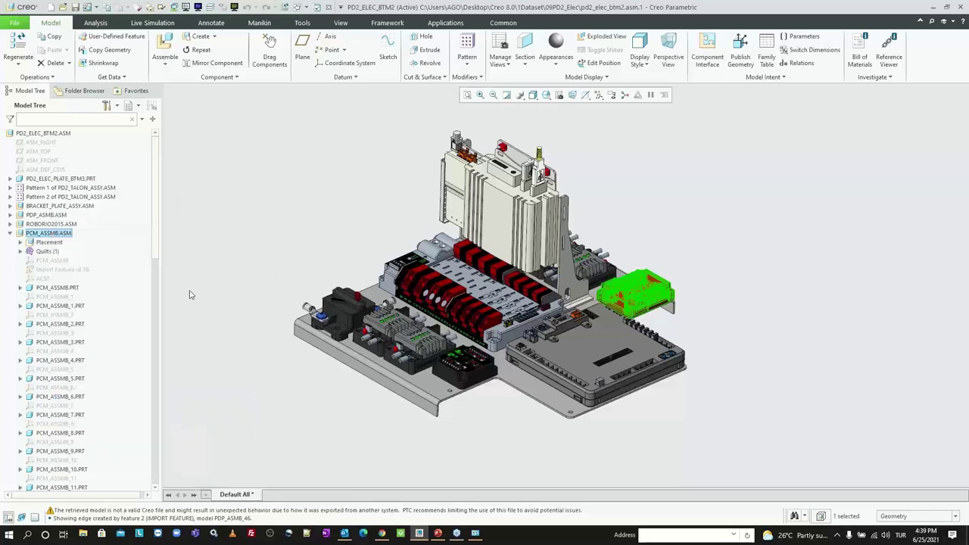
click(60, 225)
click(47, 215)
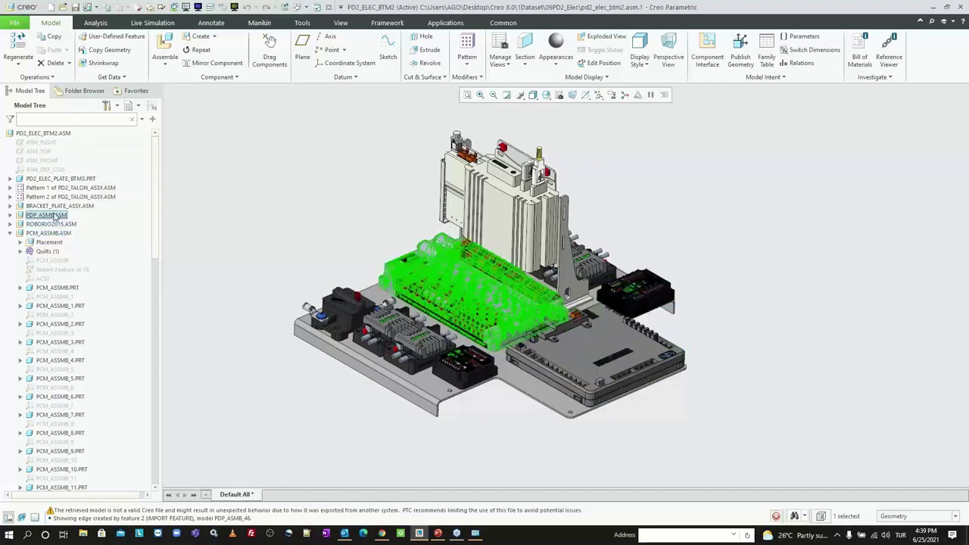
scroll(477, 316, up, 2)
click(59, 218)
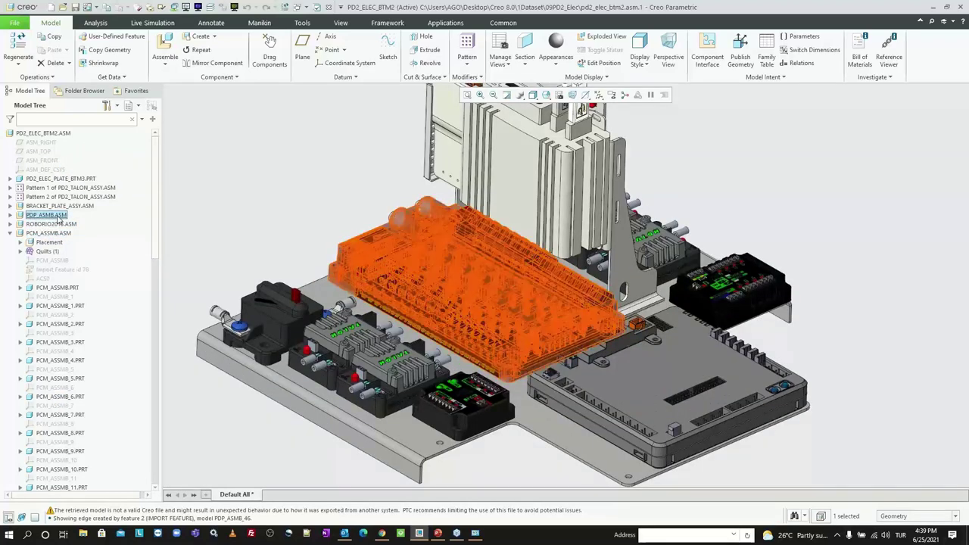
right_click(59, 217)
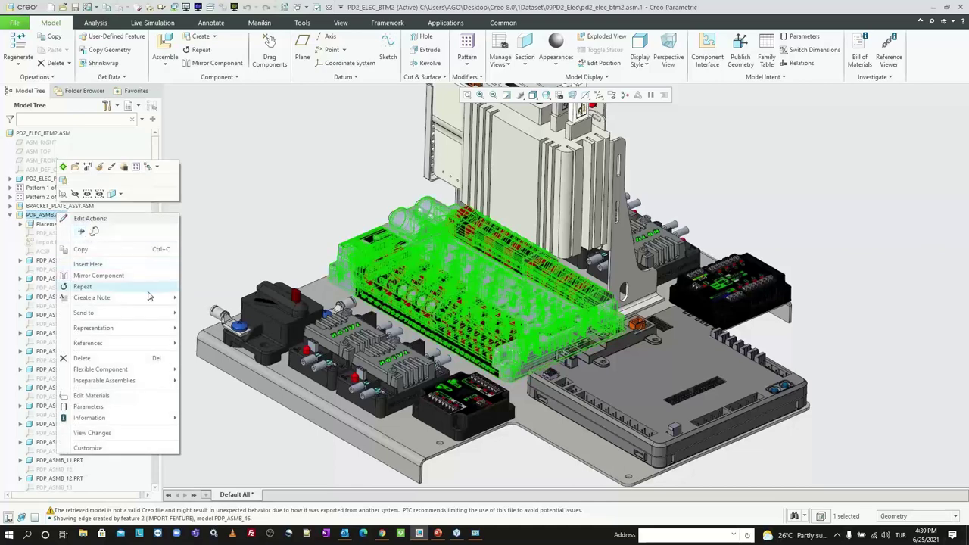
mouse_move(104, 379)
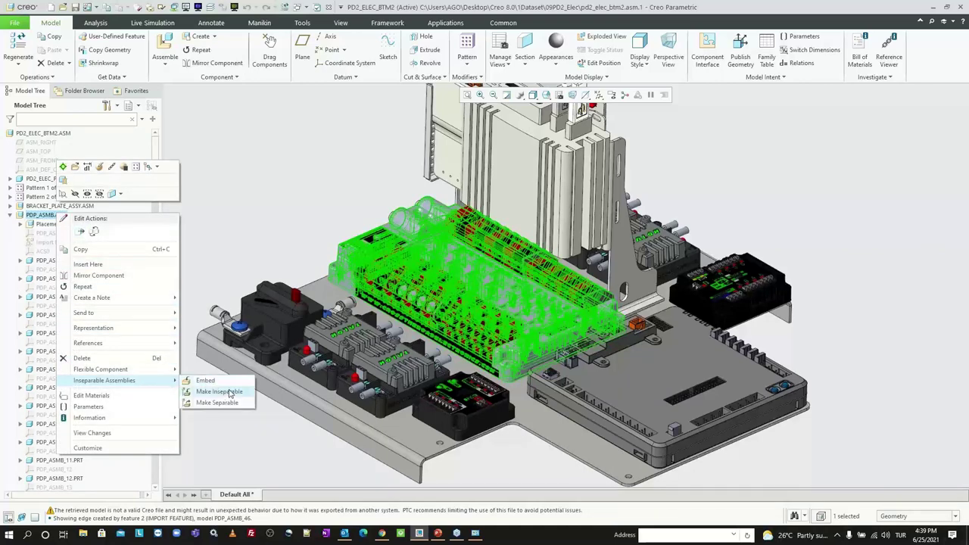
click(219, 392)
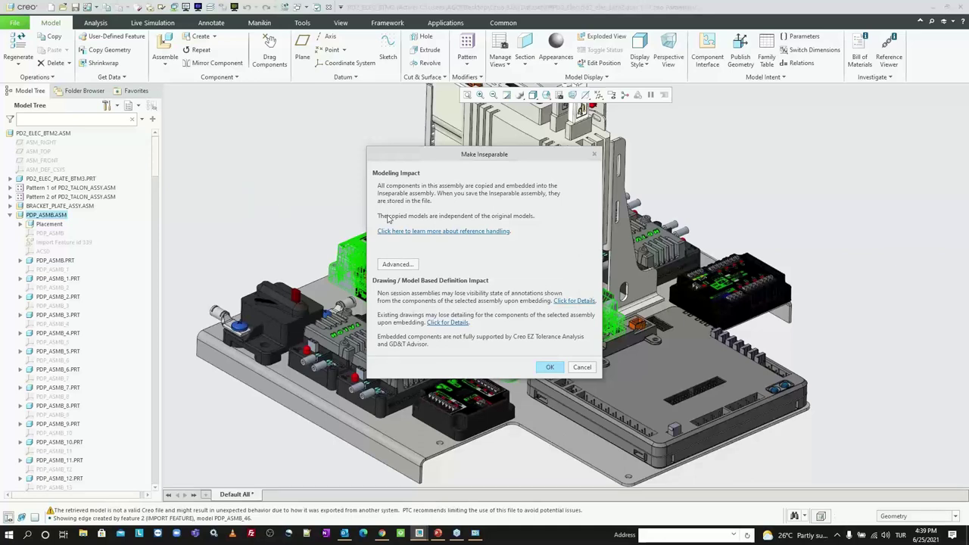
key(Return)
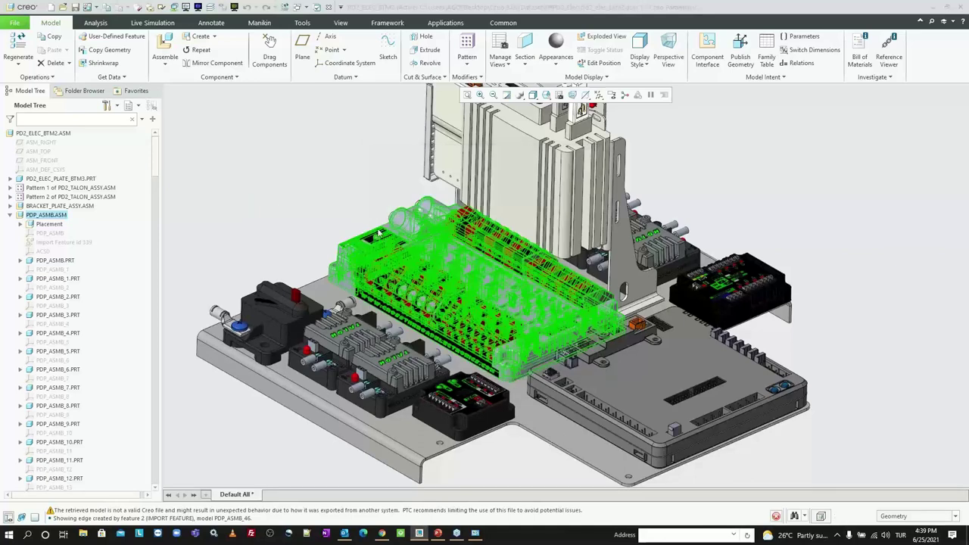
Open PDP_ASMB in its own window, accepting the default representation
click(43, 215)
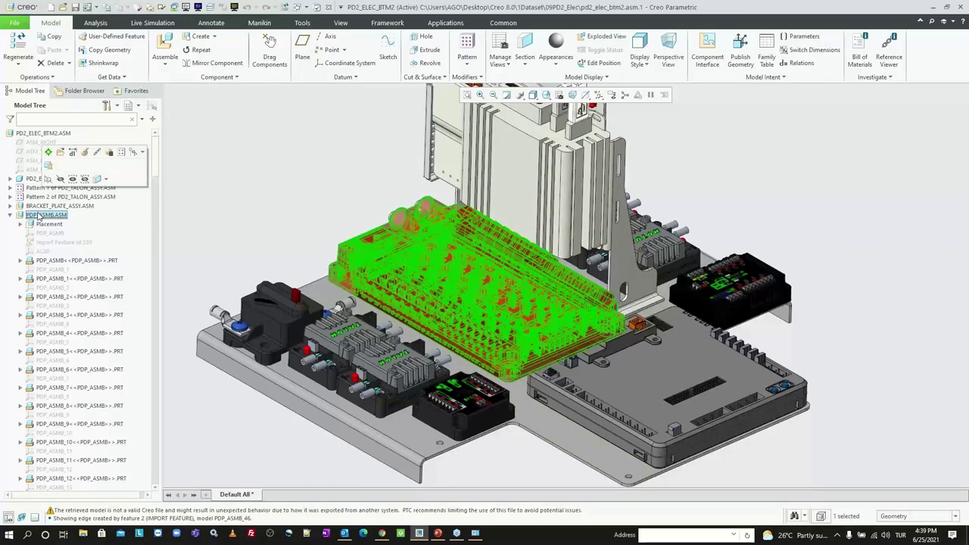
click(62, 260)
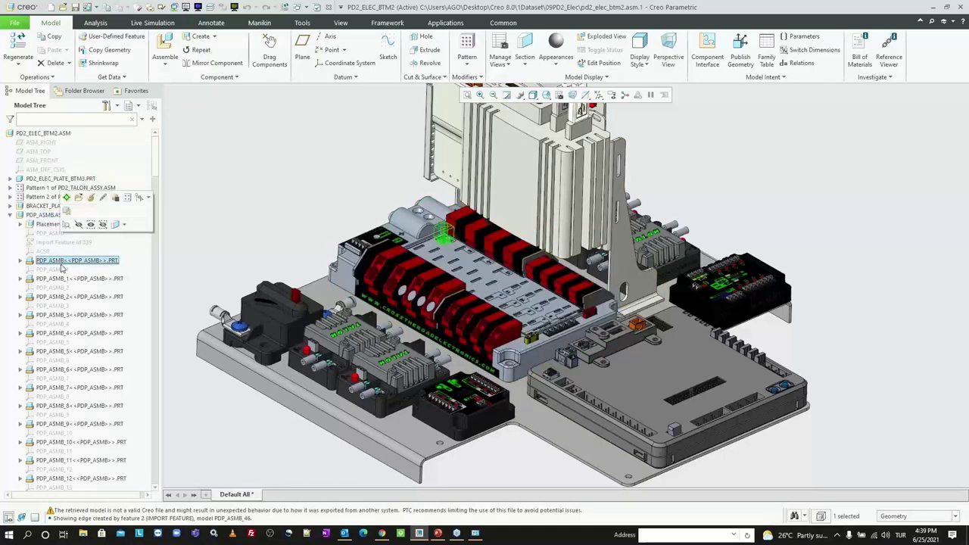
click(72, 296)
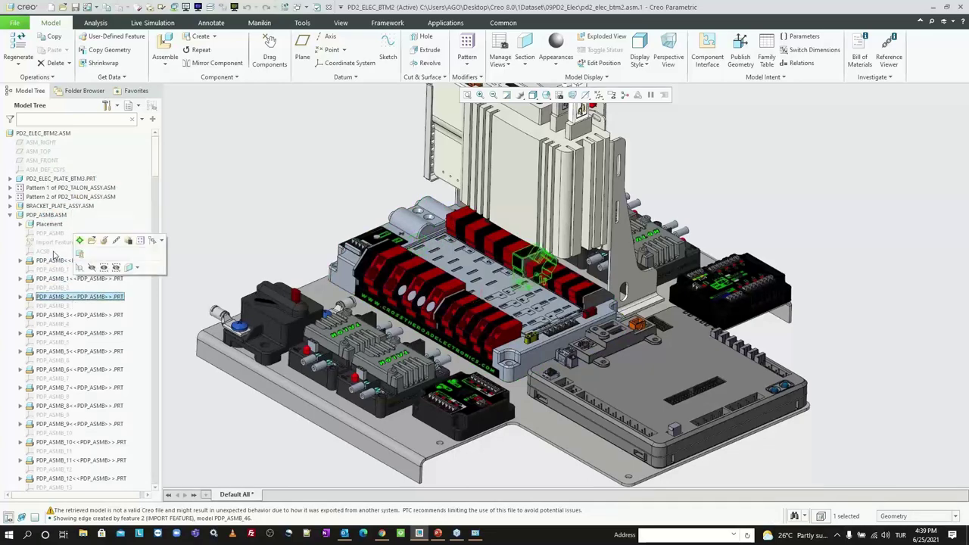
click(64, 218)
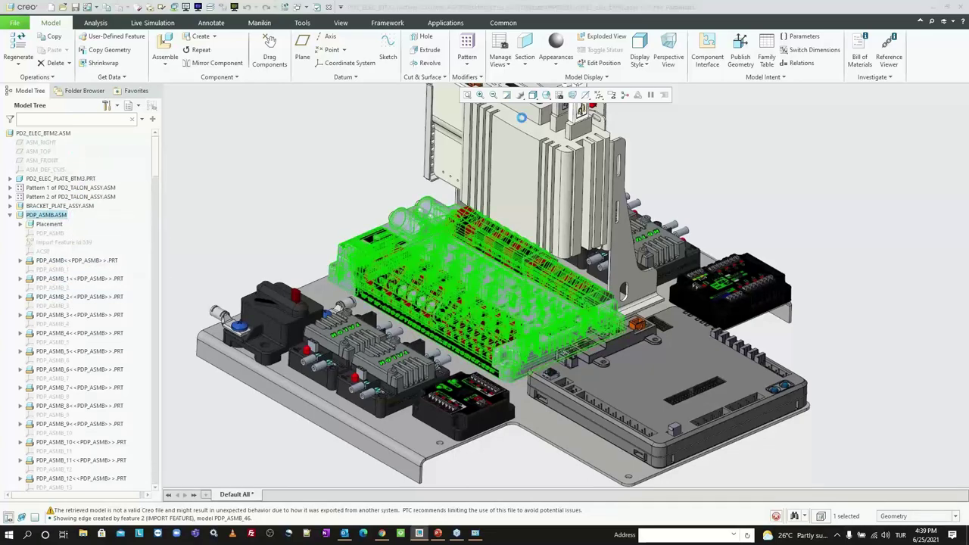
key(Return)
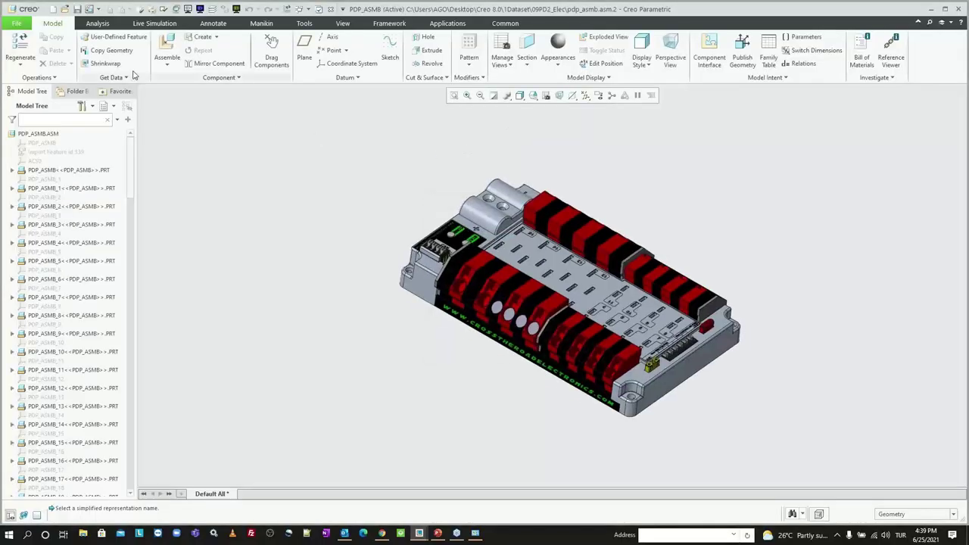
Save a backup of PDP_ASMB into a new Desktop folder named 'wb', then minimize Creo
click(19, 25)
mouse_move(33, 95)
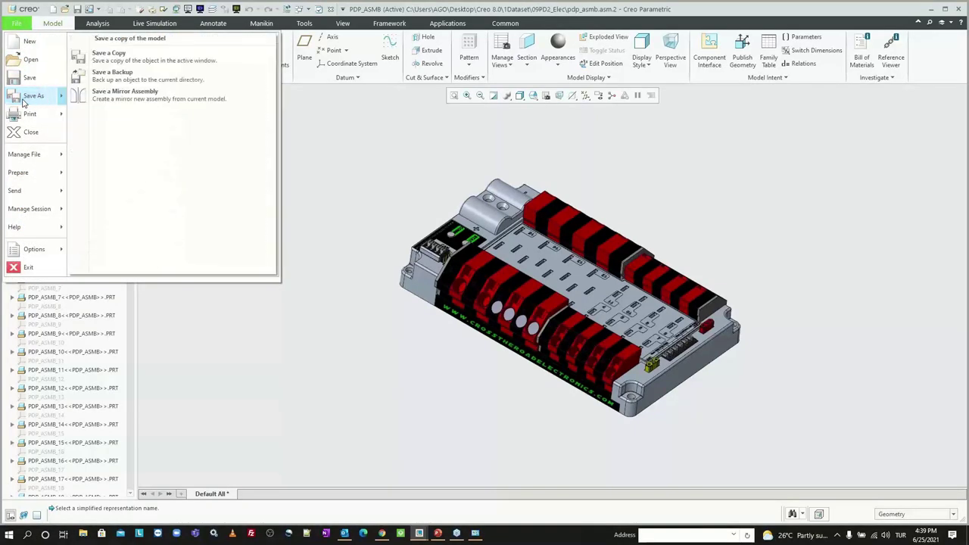
click(149, 76)
click(333, 70)
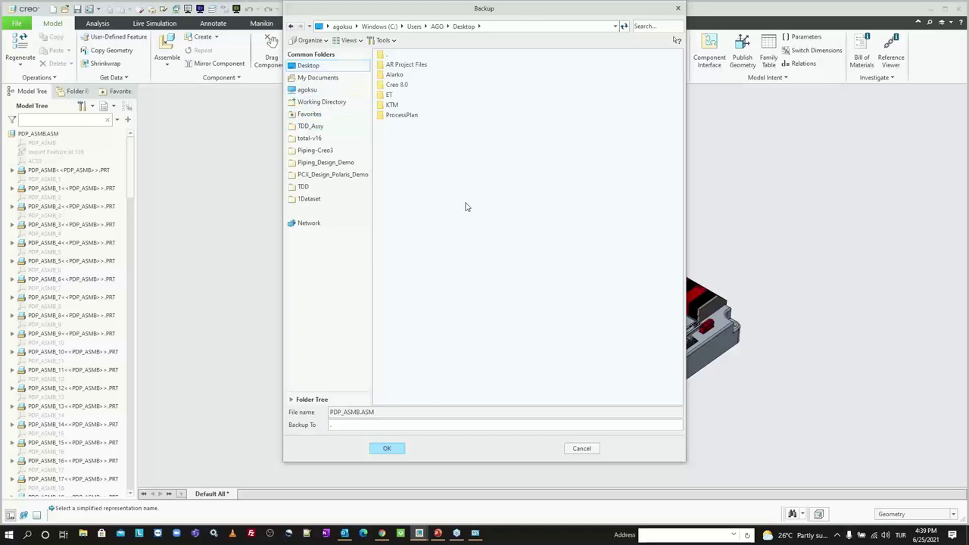
right_click(445, 211)
click(466, 239)
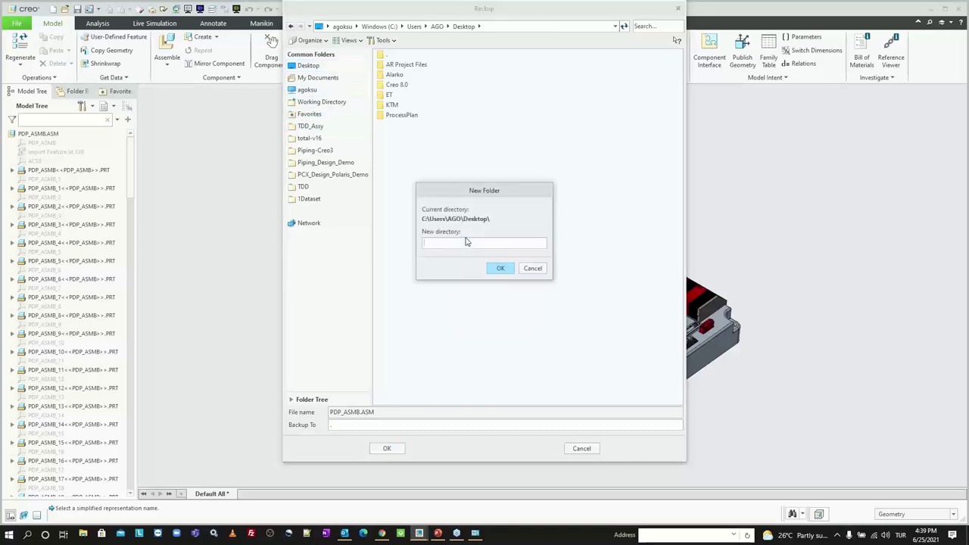
text(wb)
click(500, 268)
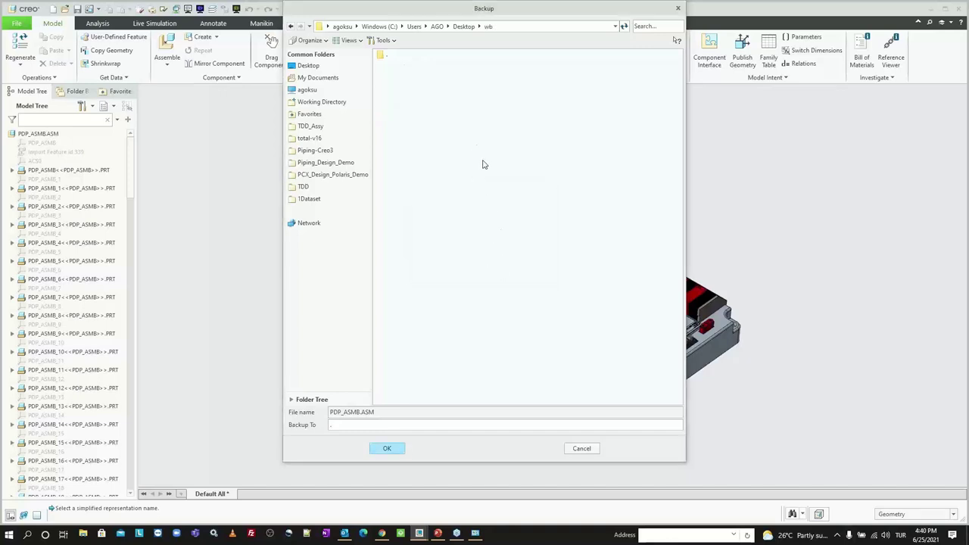
key(Return)
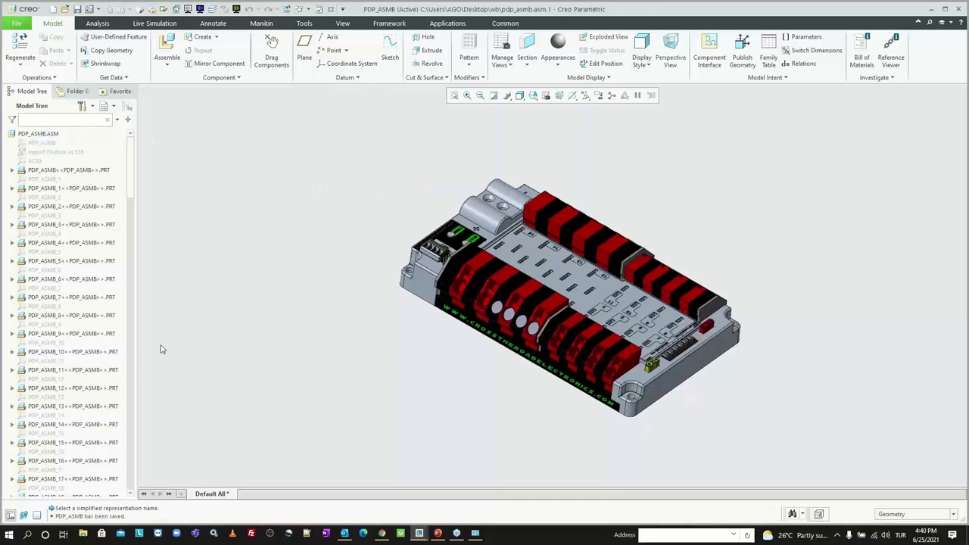
click(932, 10)
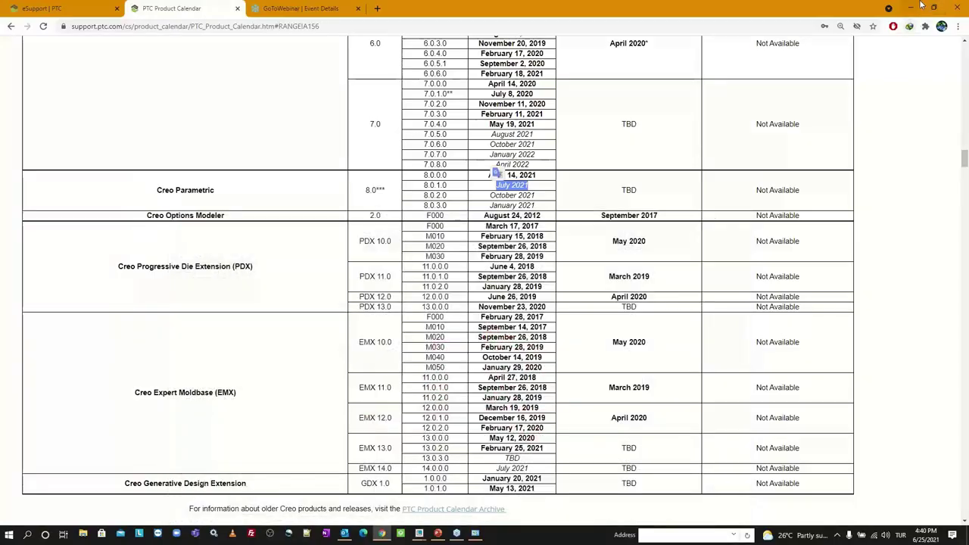
Open the desktop wb folder and confirm it holds pdp_asmb.asm.1
click(909, 9)
click(909, 9)
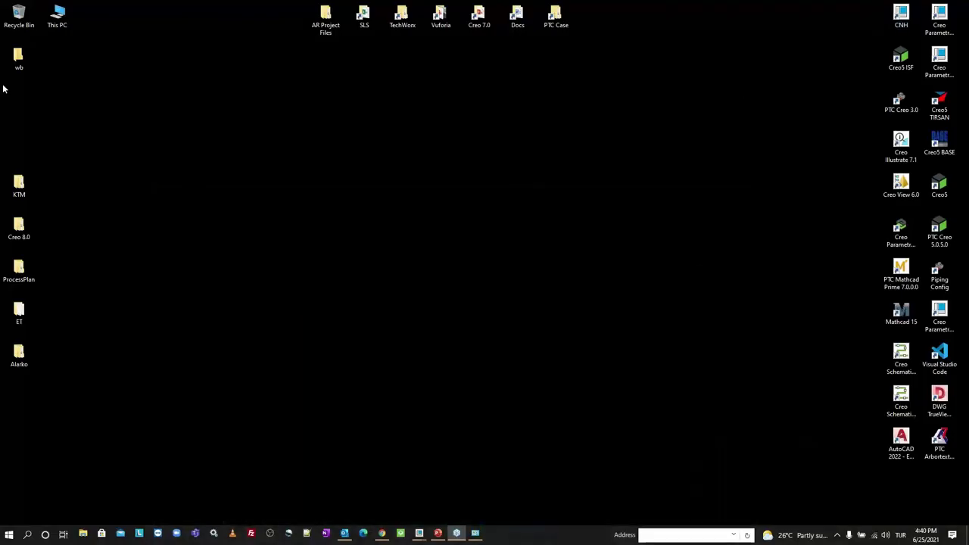
mouse_move(19, 58)
mouse_down()
mouse_move(409, 234)
mouse_move(322, 178)
mouse_up()
double_click(409, 220)
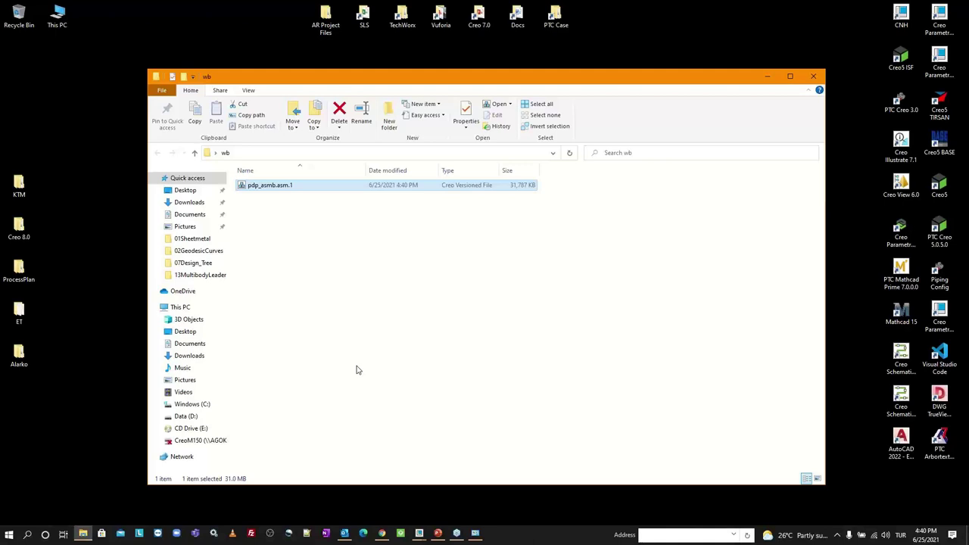
Return to Creo's PDP_ASMB window and select the top assembly
click(418, 533)
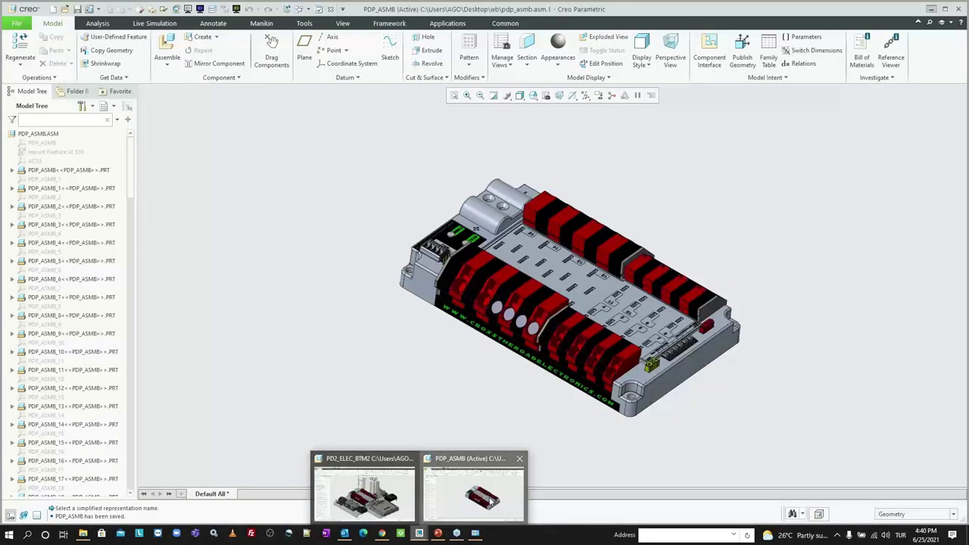
click(490, 500)
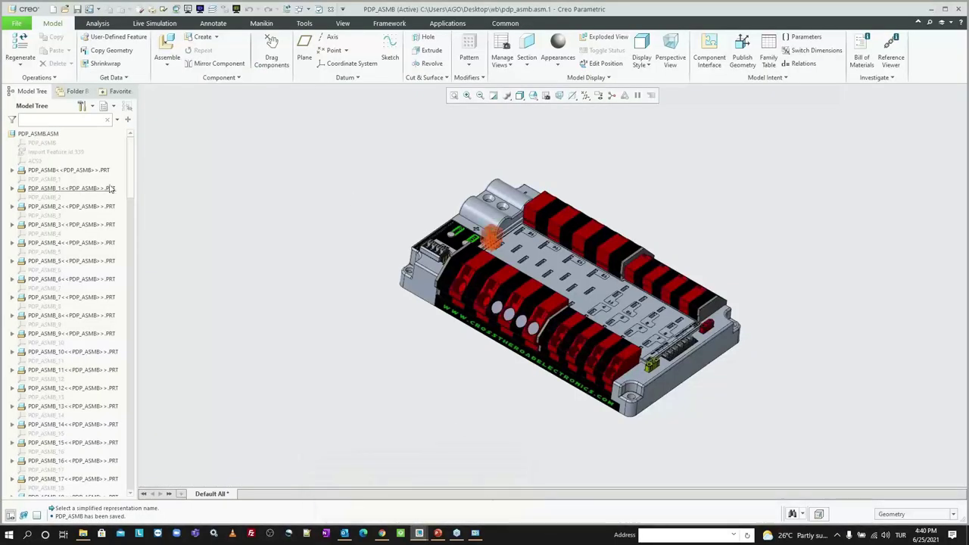
click(42, 133)
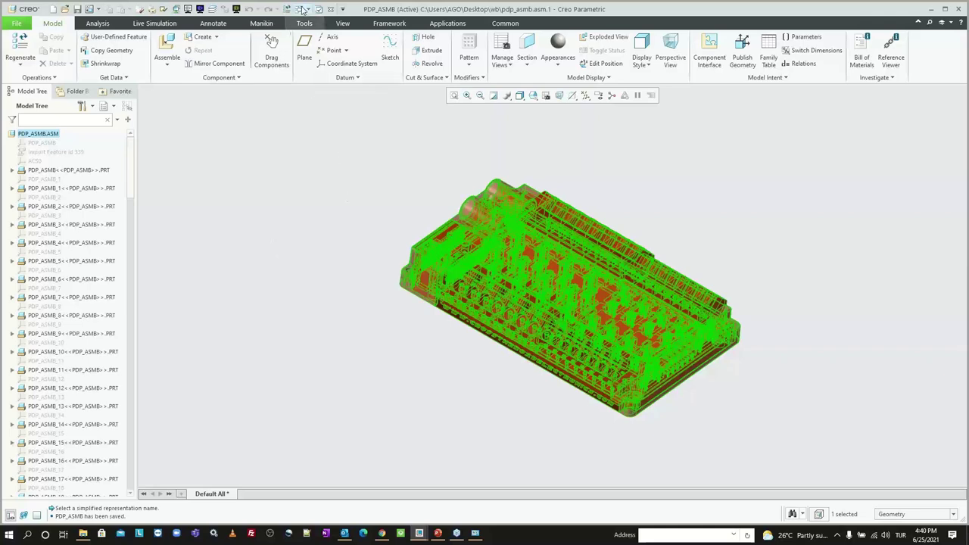
Close both assembly windows and erase undisplayed objects from the session
click(330, 9)
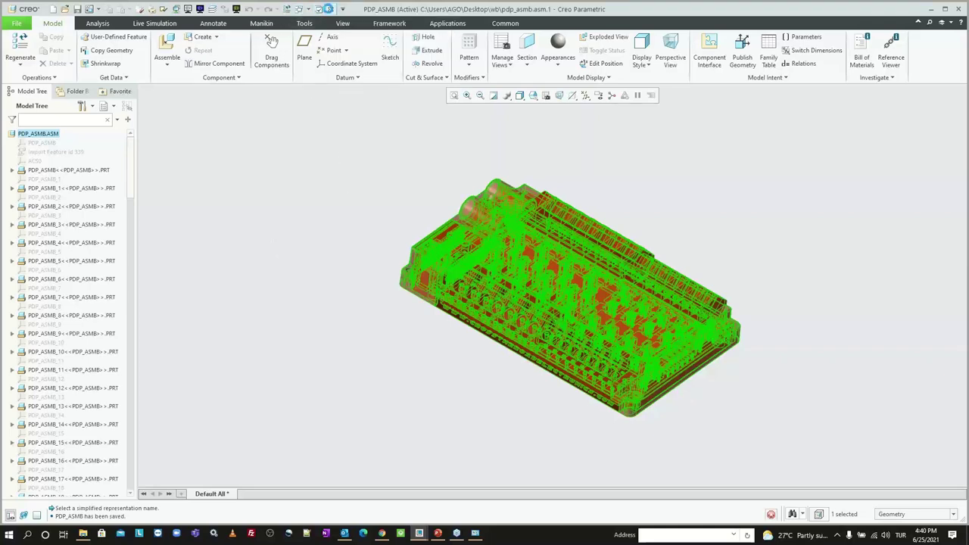
click(330, 9)
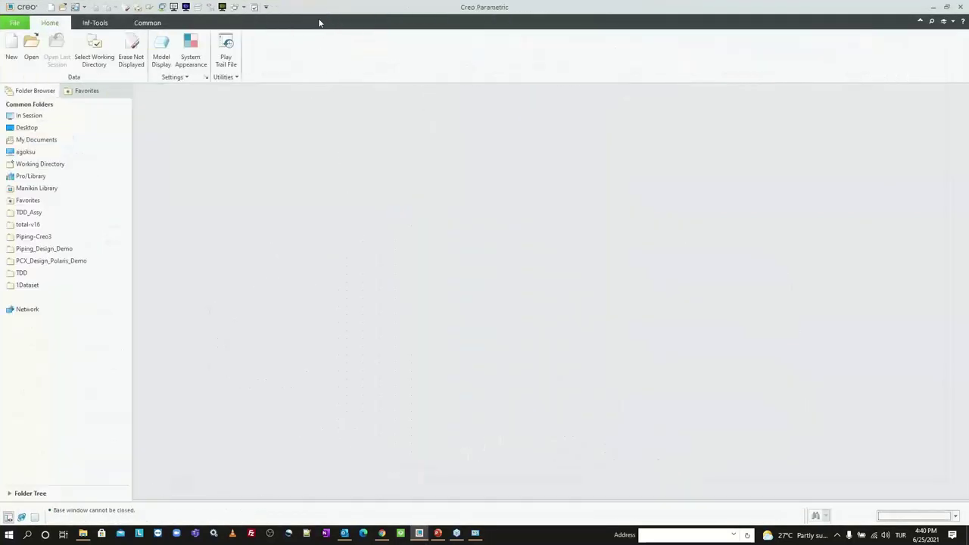
click(130, 53)
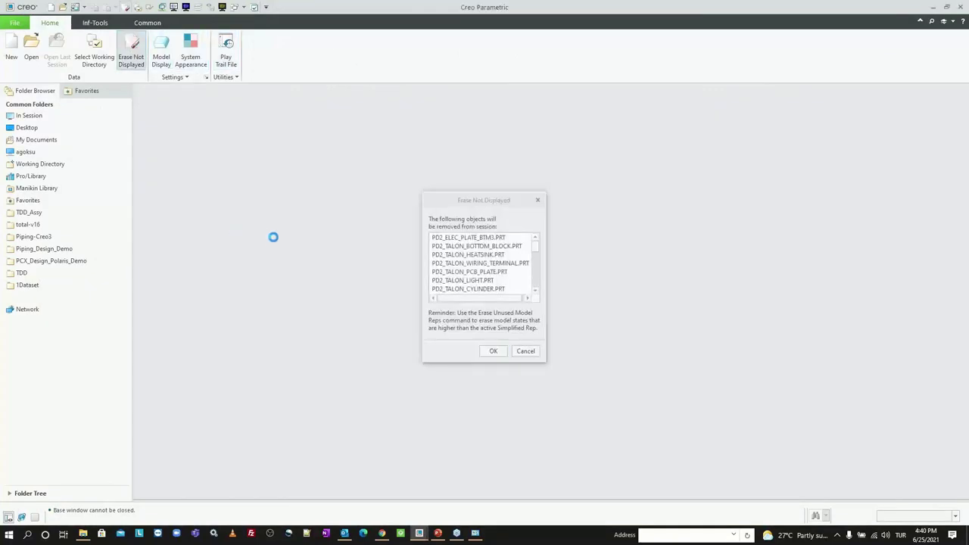
key(Return)
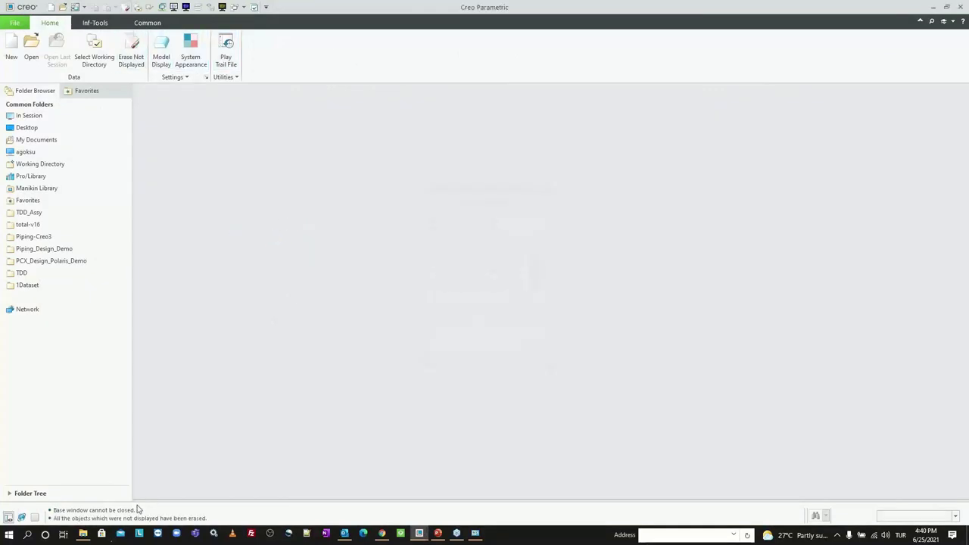
Open pdp_asmb.asm from the Desktop wb folder with the default representation
click(83, 533)
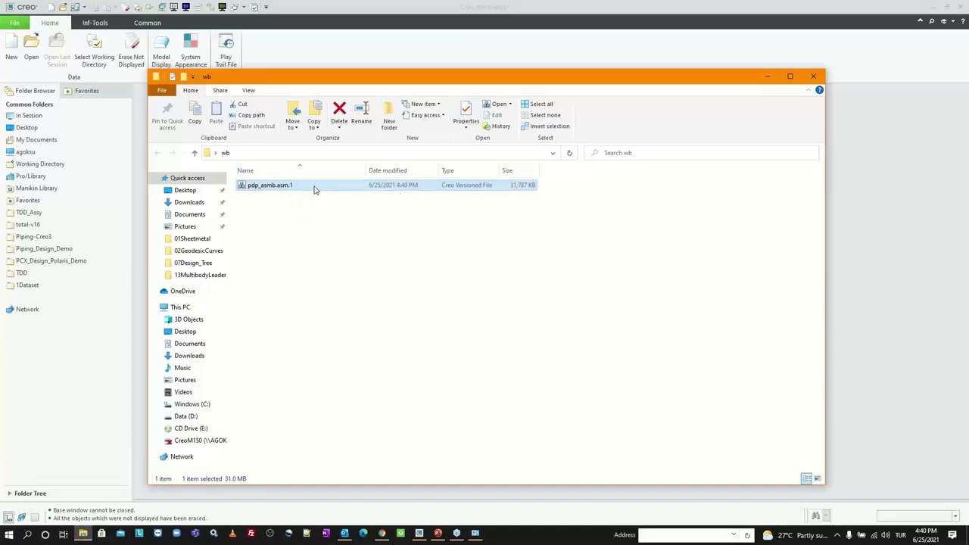
click(347, 42)
click(31, 47)
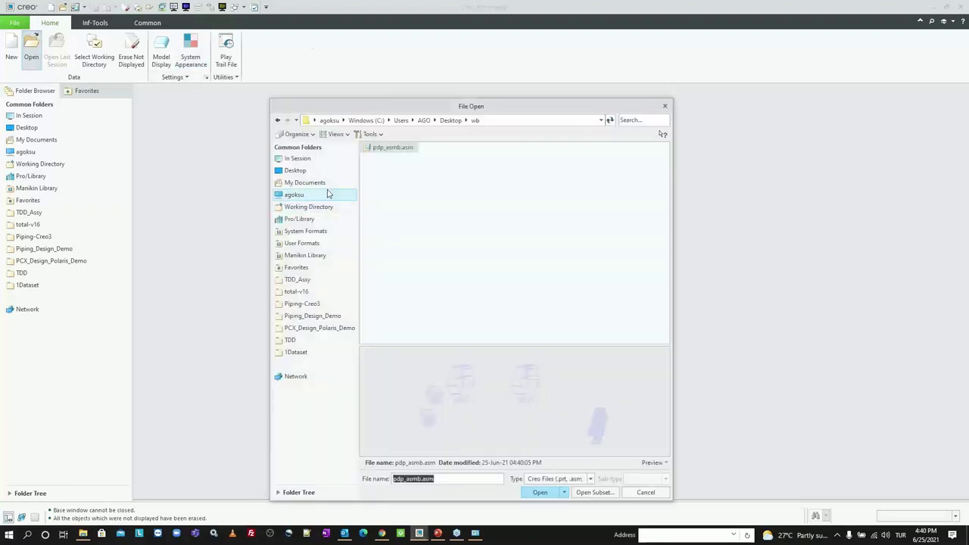
click(317, 171)
double_click(380, 209)
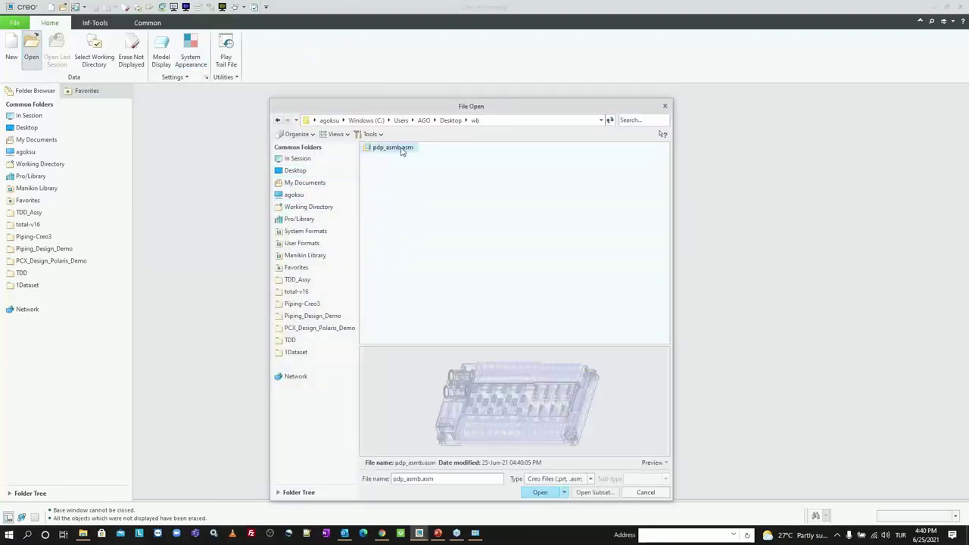
double_click(402, 149)
key(Return)
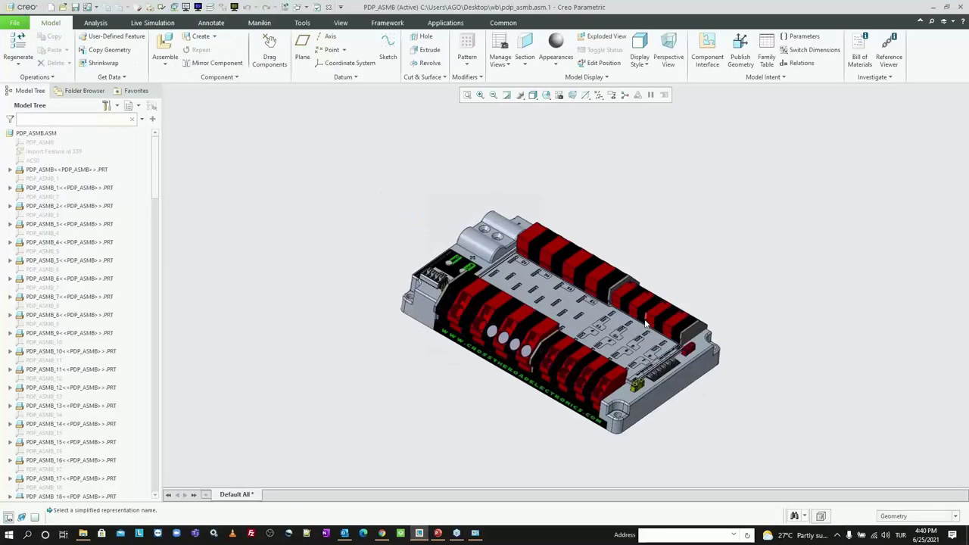
Open the PDP_ASMB part on its own, orbit it, and close it
click(96, 173)
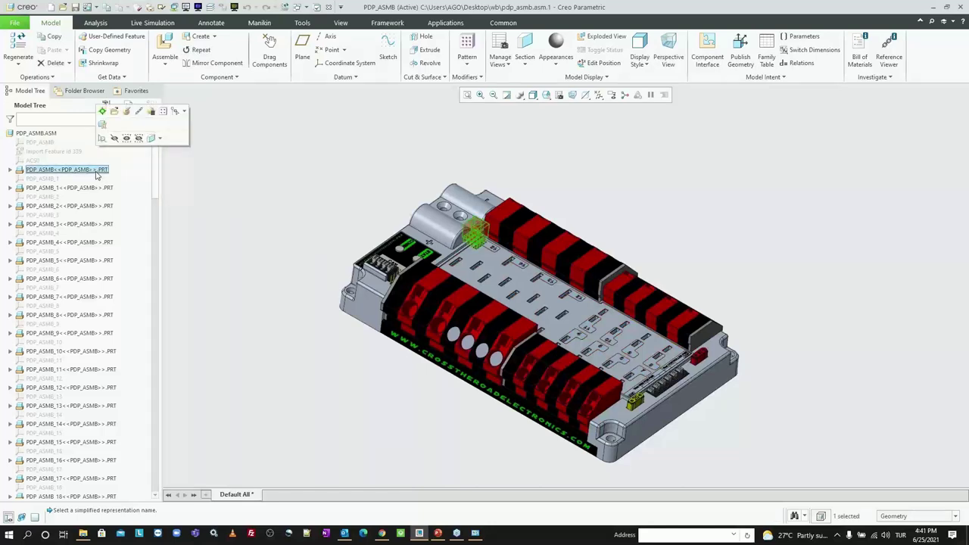
click(115, 115)
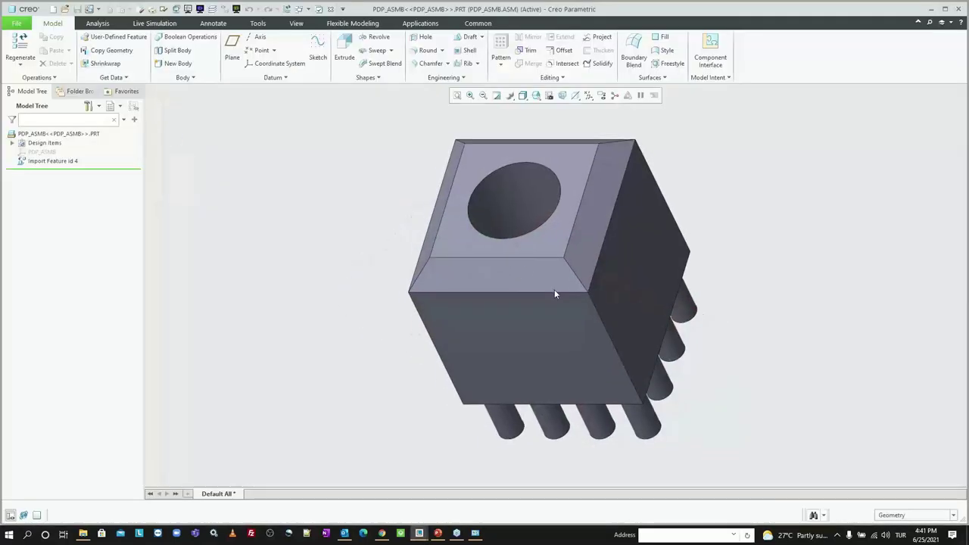
mouse_move(554, 289)
middle_down()
mouse_move(671, 225)
mouse_move(610, 243)
middle_up()
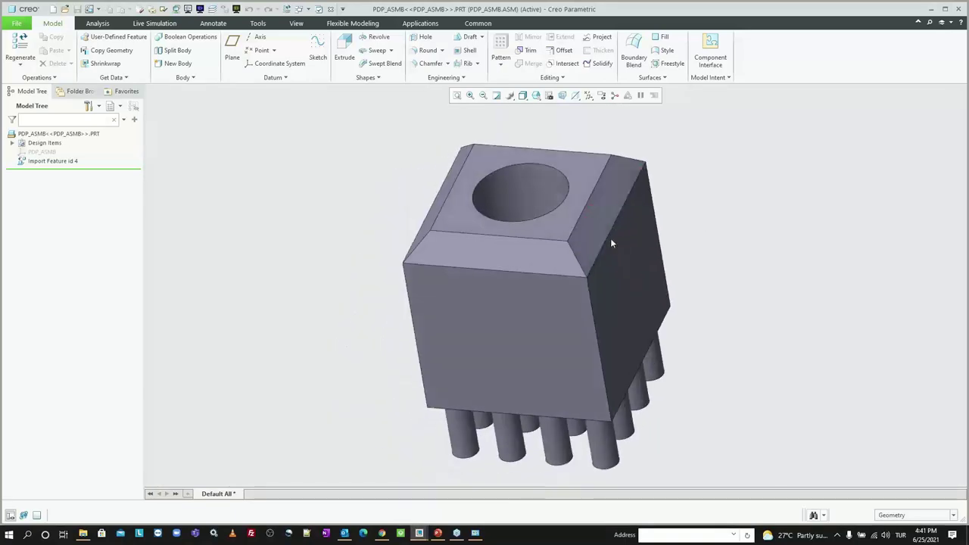
click(329, 9)
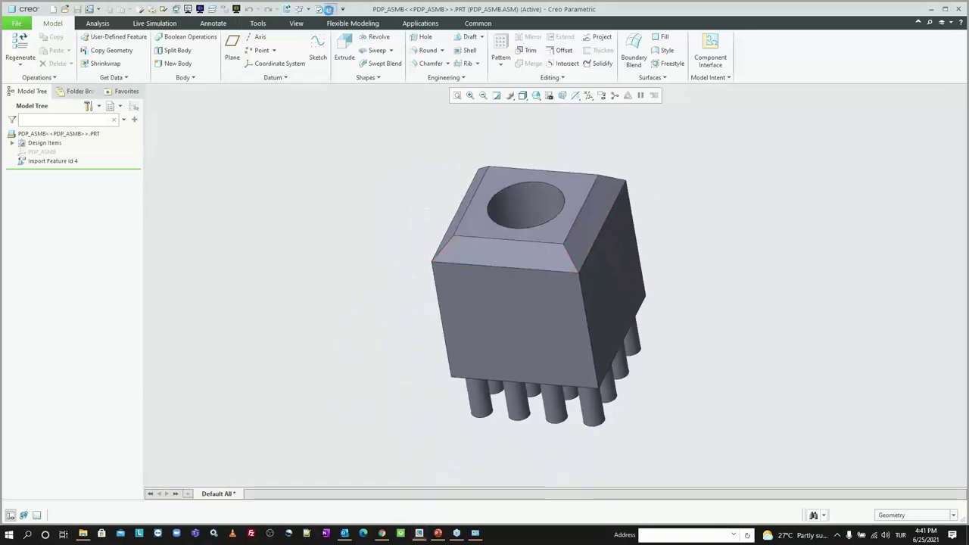
Inspect the PDP_ASMB_5 part, close it, and bring up the wb folder in File Explorer
click(96, 262)
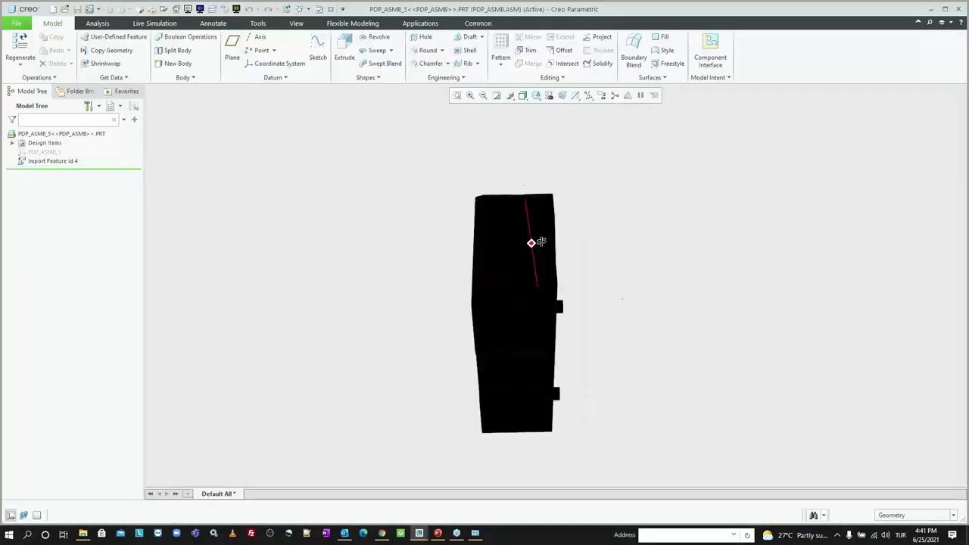
middle_drag(534, 240, 469, 212)
click(331, 10)
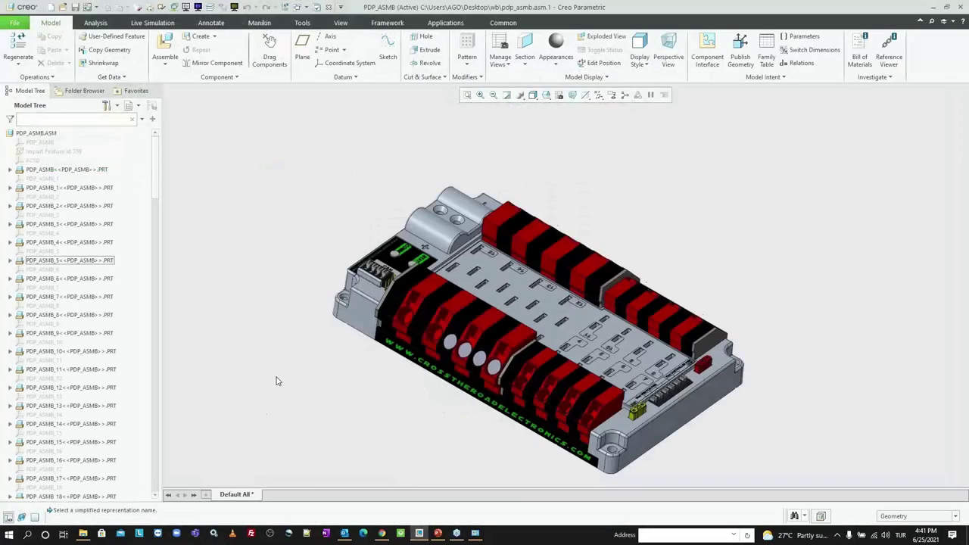
click(83, 534)
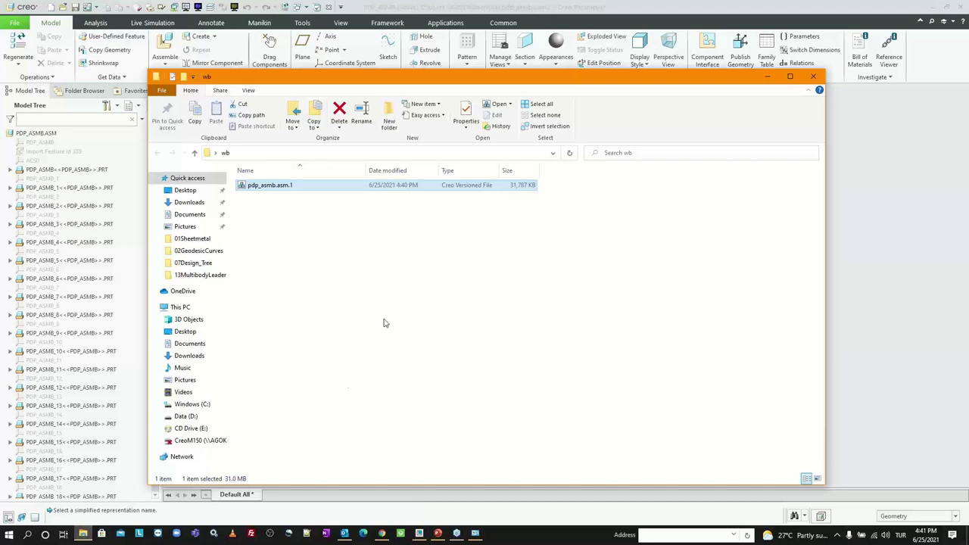
Open pdp_asmb.asm.1 from the wb folder so the PDP assembly loads in Creo
click(414, 259)
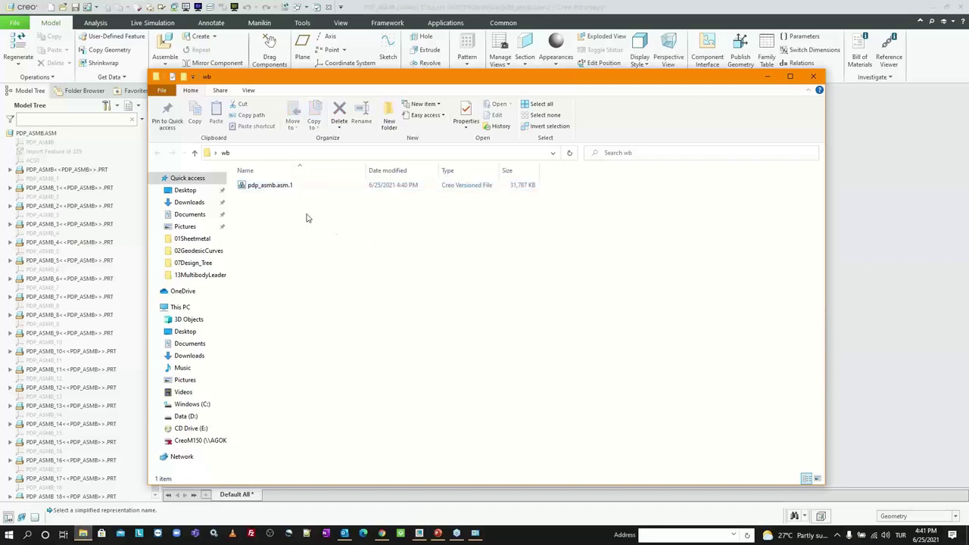
click(286, 192)
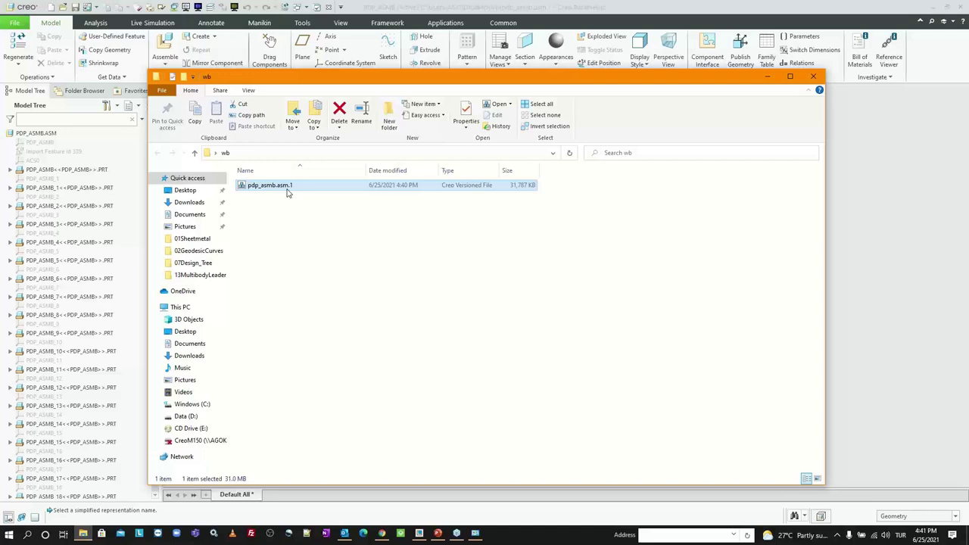
double_click(287, 192)
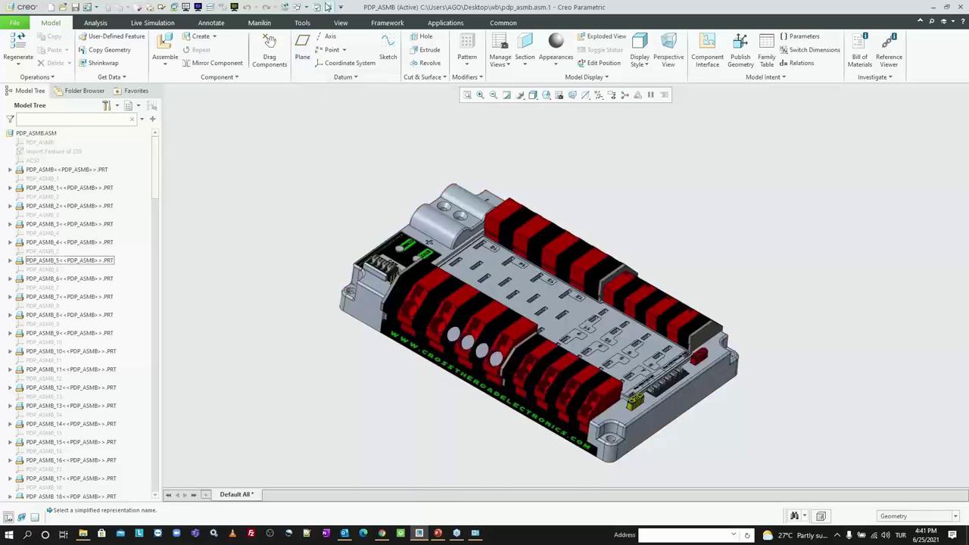
Close the window and reopen pdp_asmb.asm with the default representation
click(327, 7)
click(31, 53)
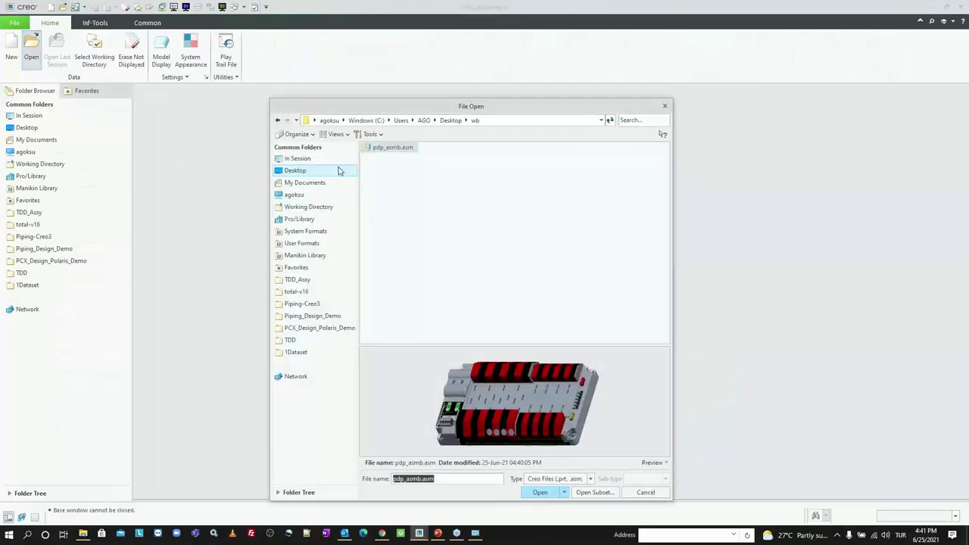
double_click(387, 149)
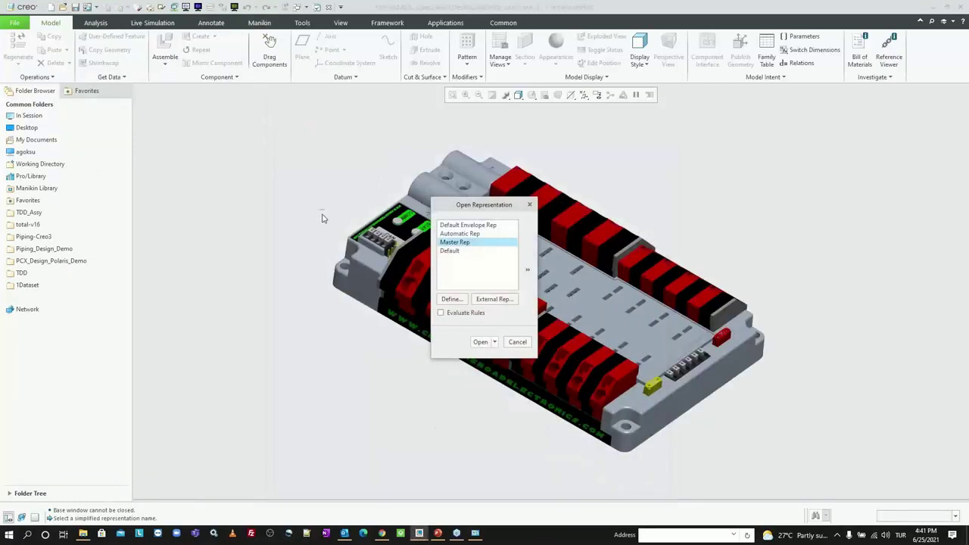
key(Return)
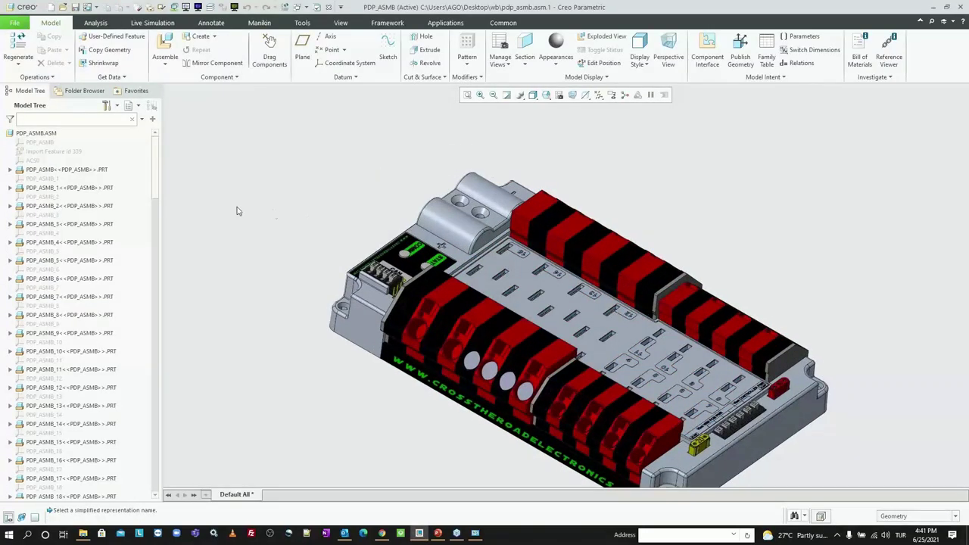
Extract the PDP_ASMB part from the inseparable assembly, keeping its default name
click(97, 170)
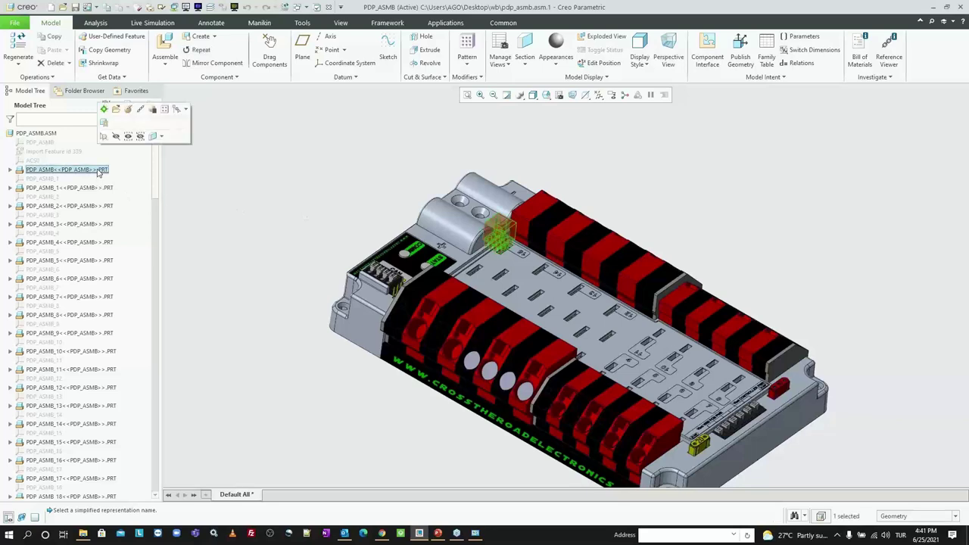
click(51, 133)
mouse_move(98, 195)
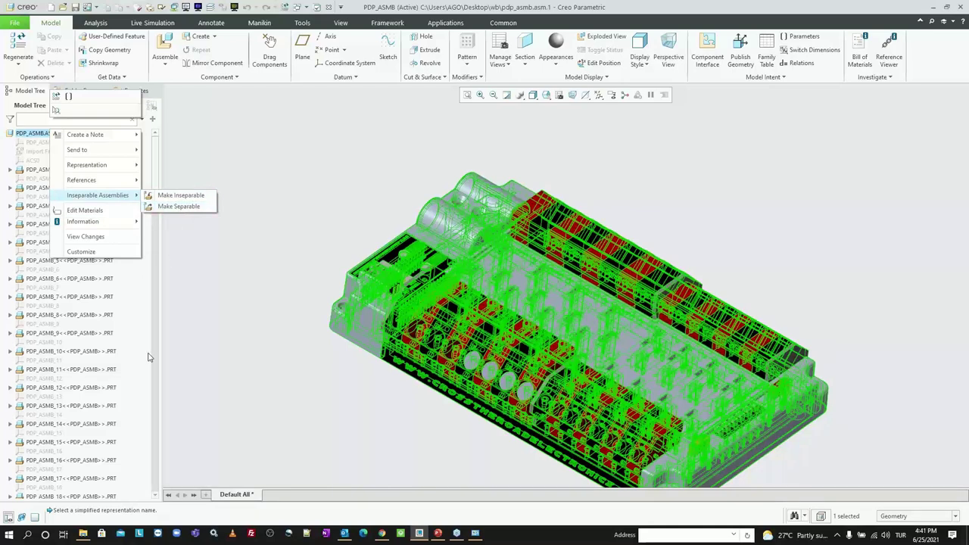
click(213, 293)
click(94, 172)
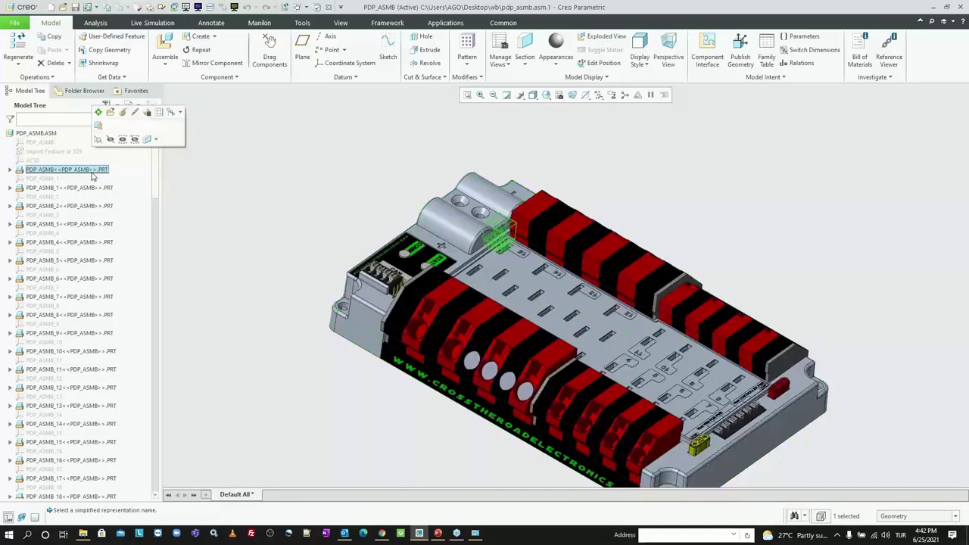
right_click(95, 172)
mouse_move(140, 294)
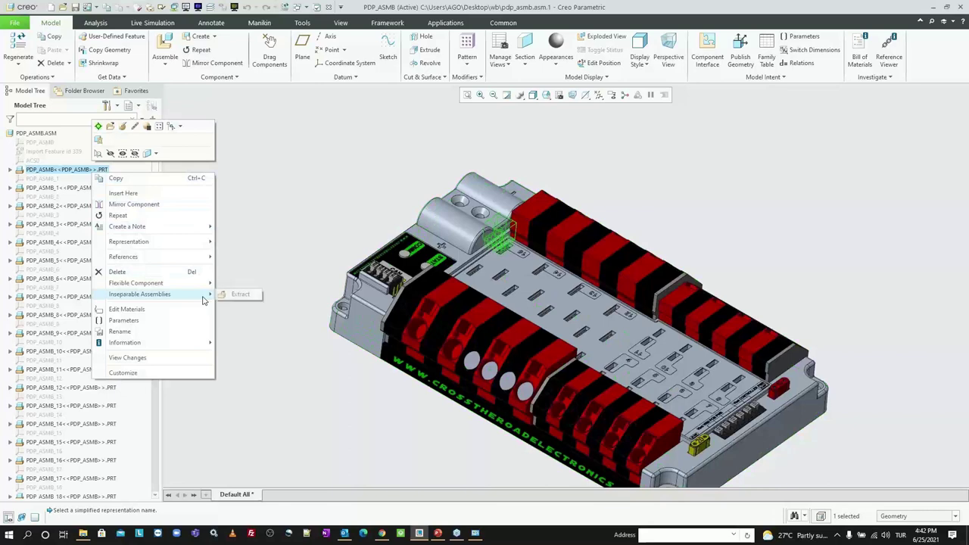
click(241, 293)
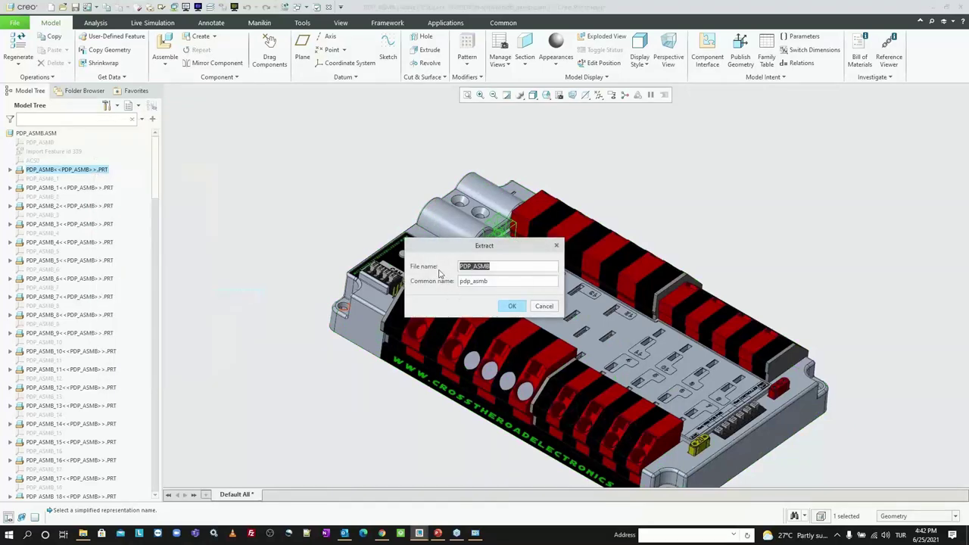
key(Return)
Extract PDP_ASMB_1 and PDP_ASMB_2 as standalone parts, accepting their default names
click(106, 187)
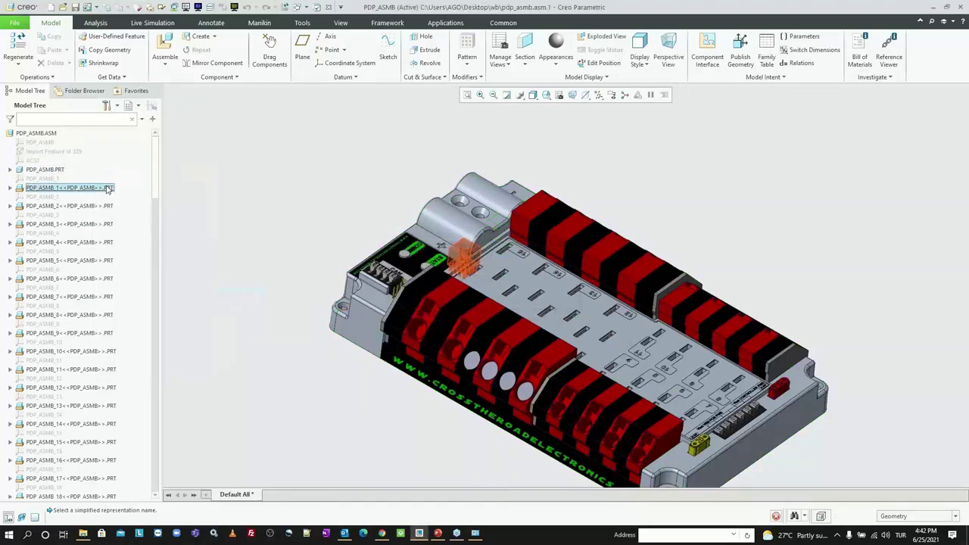
ctrl+click(108, 206)
right_click(108, 207)
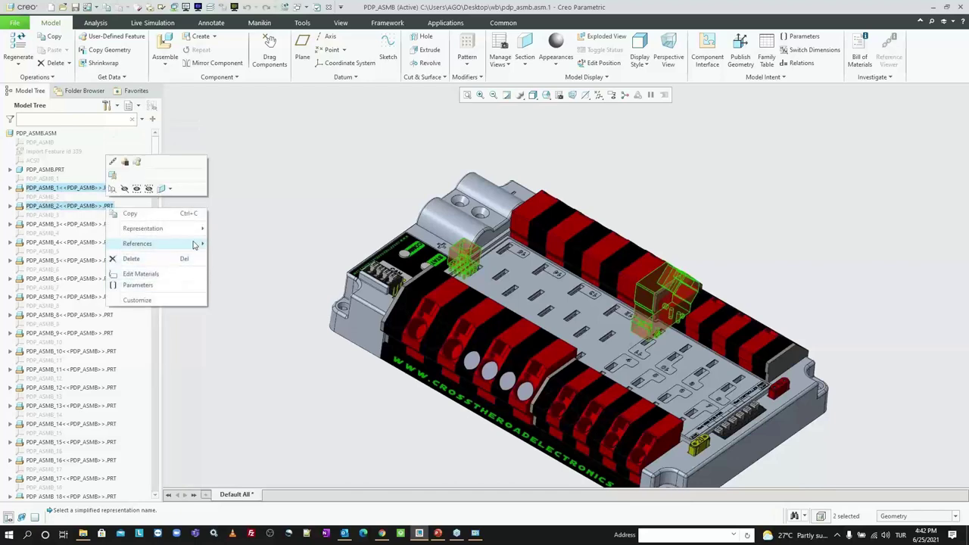
click(259, 259)
click(105, 188)
right_click(105, 189)
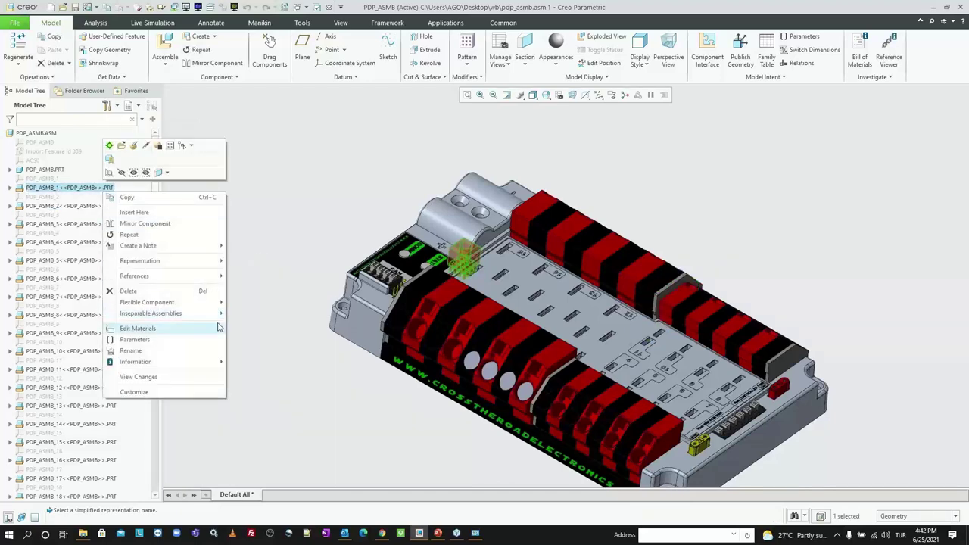
click(251, 314)
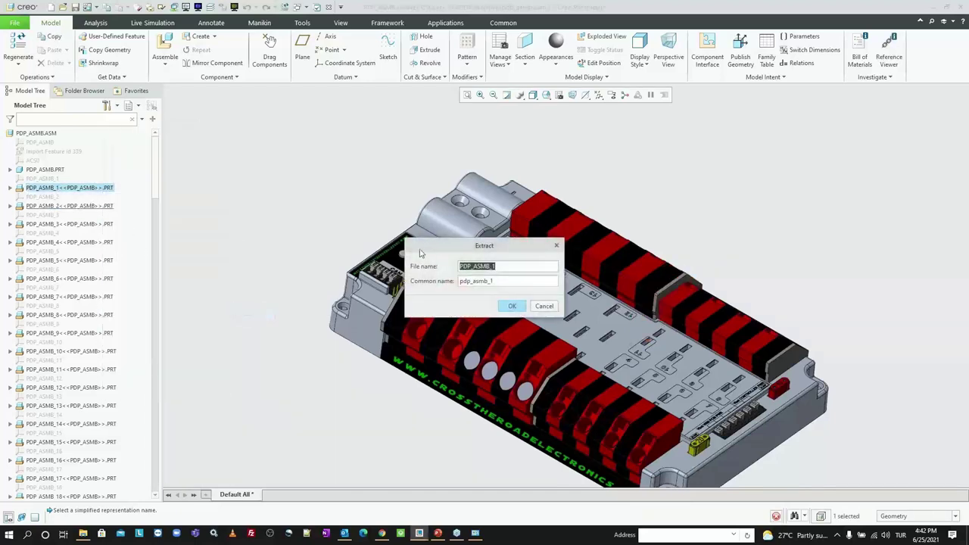
key(Return)
click(106, 206)
right_click(106, 206)
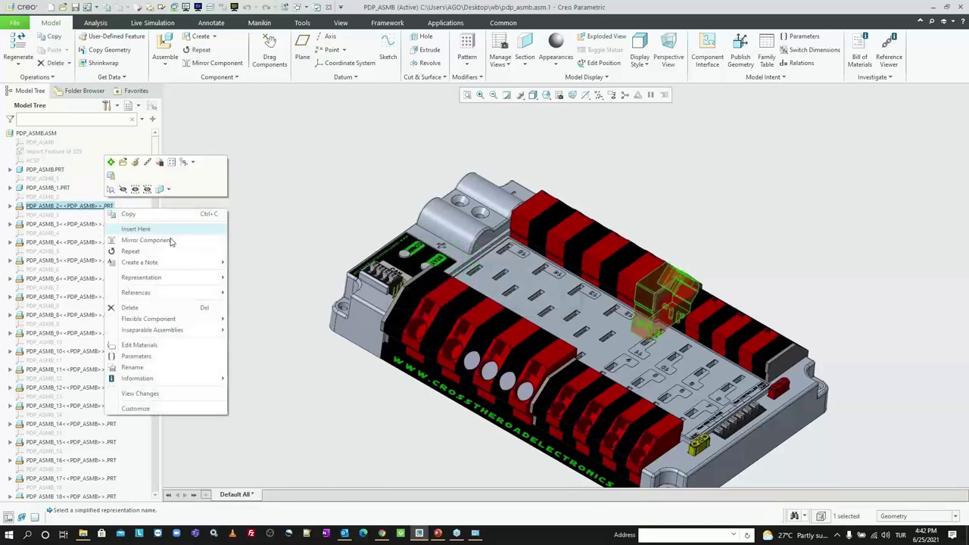
click(254, 331)
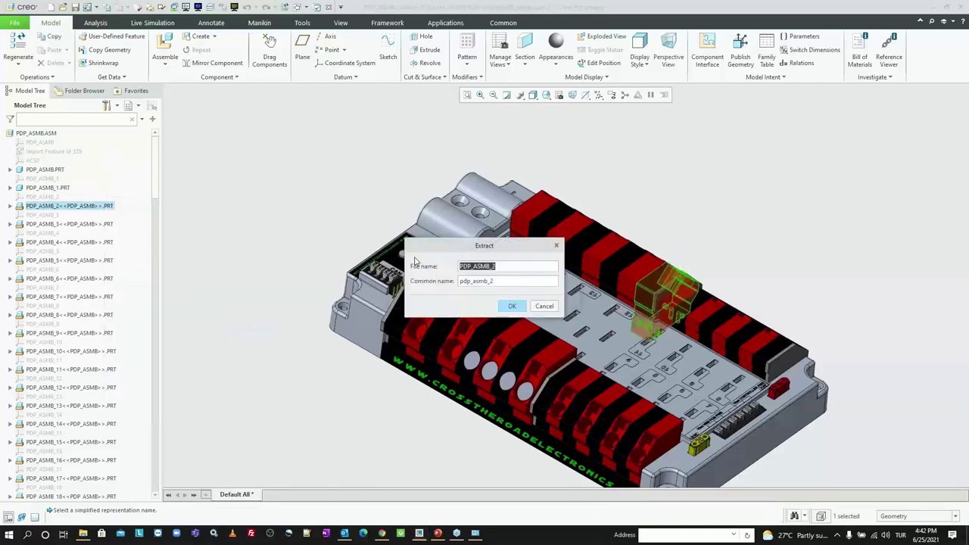
key(Return)
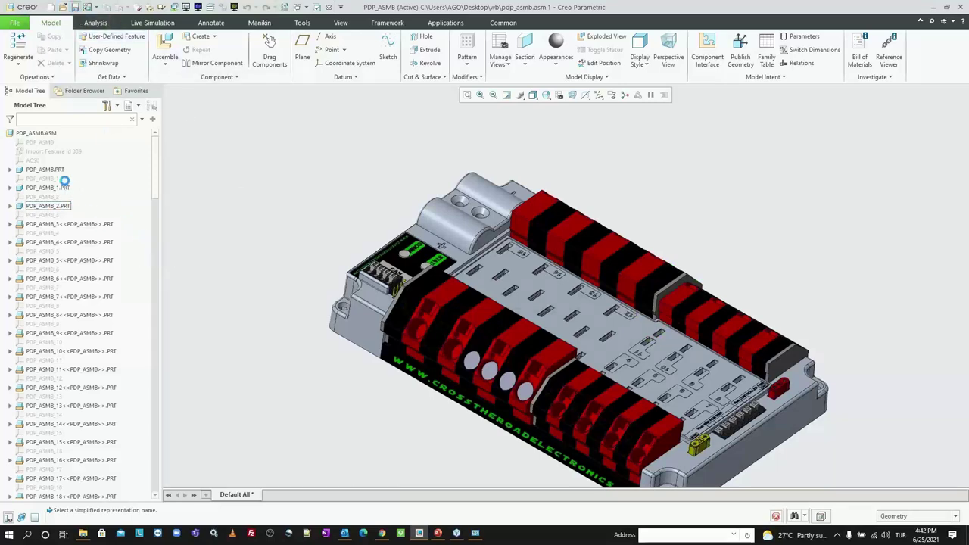
Check the wb folder holds pdp_asmb, pdp_asmb_1 and pdp_asmb_2 .prt files, then close the model
click(84, 533)
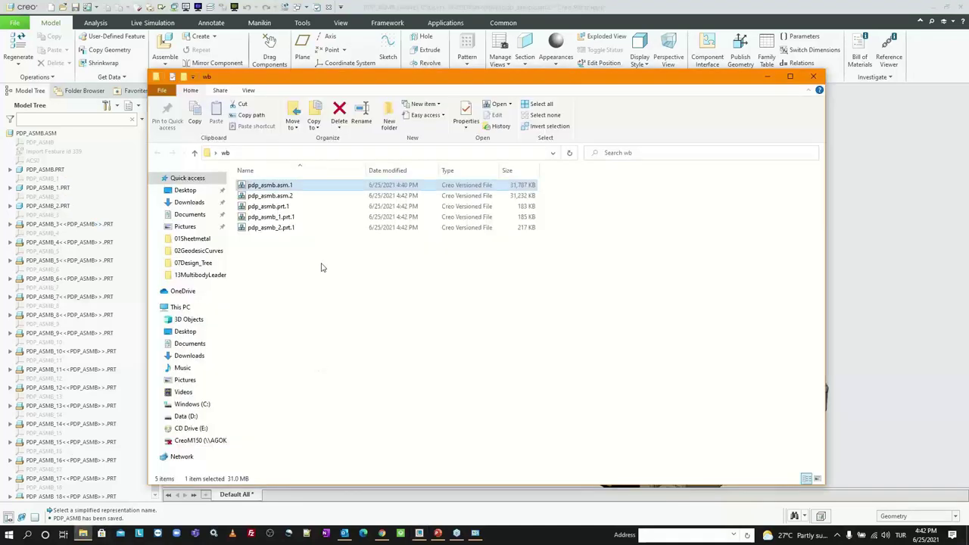
drag(290, 266, 269, 208)
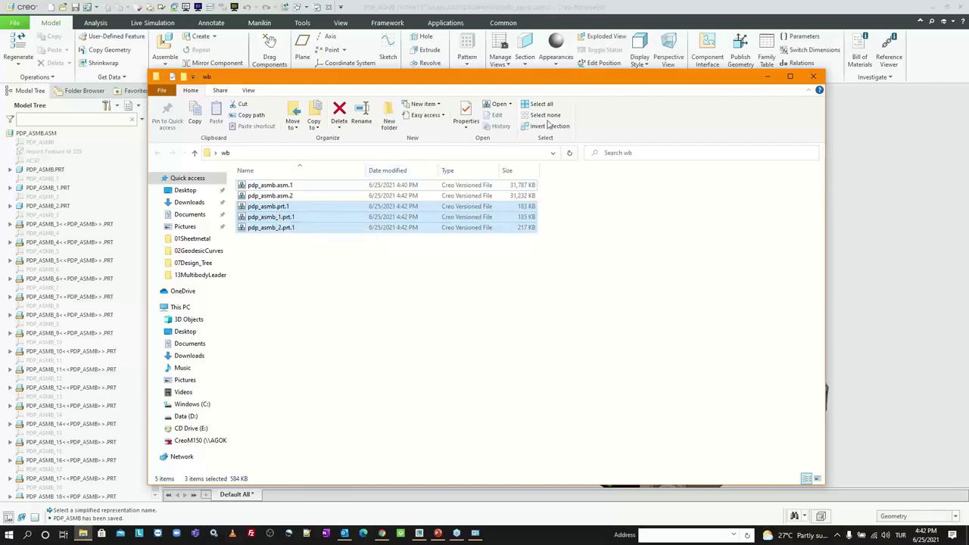
click(767, 76)
key(ctrl+w)
Erase undisplayed objects, then open pd2_elec_btm2.asm from 1Dataset > 09PD2_Elec
click(131, 56)
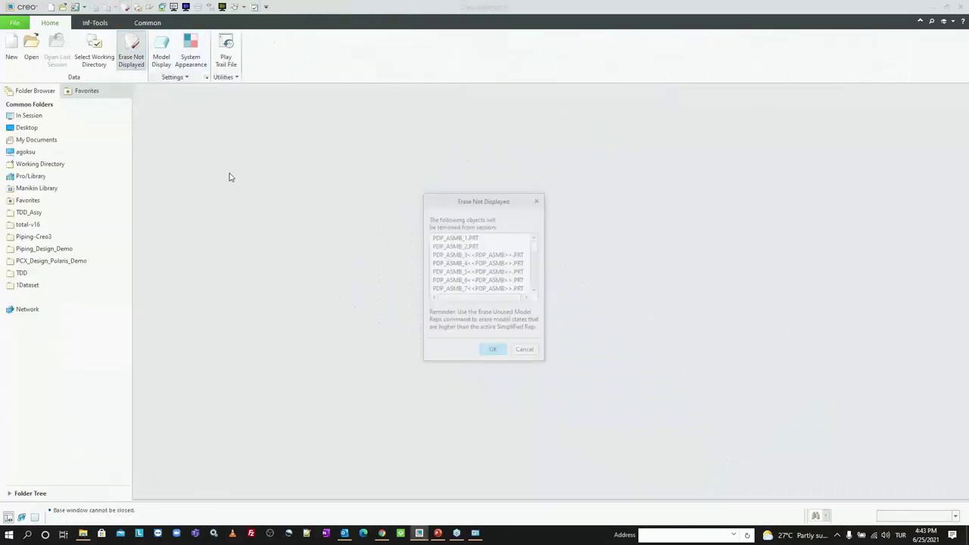
key(Return)
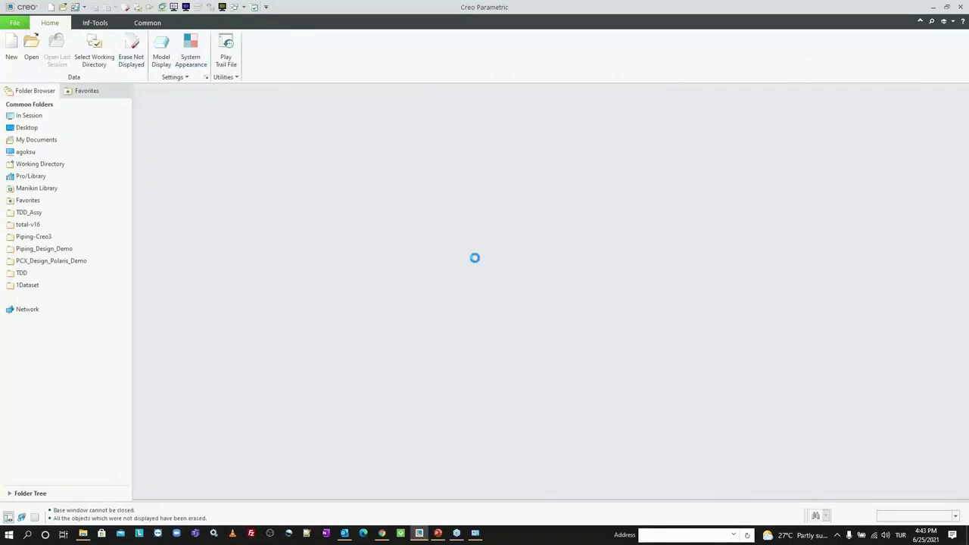
key(ctrl+o)
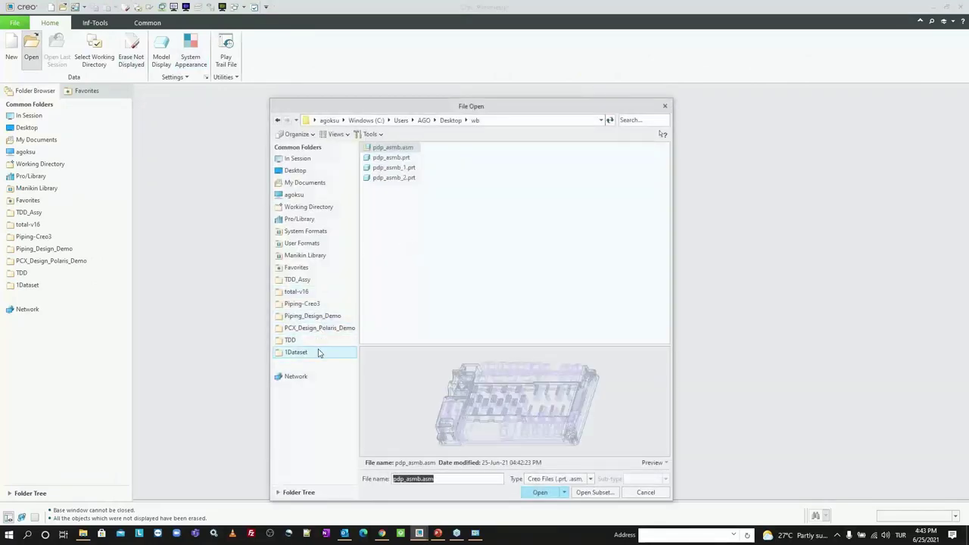
click(318, 353)
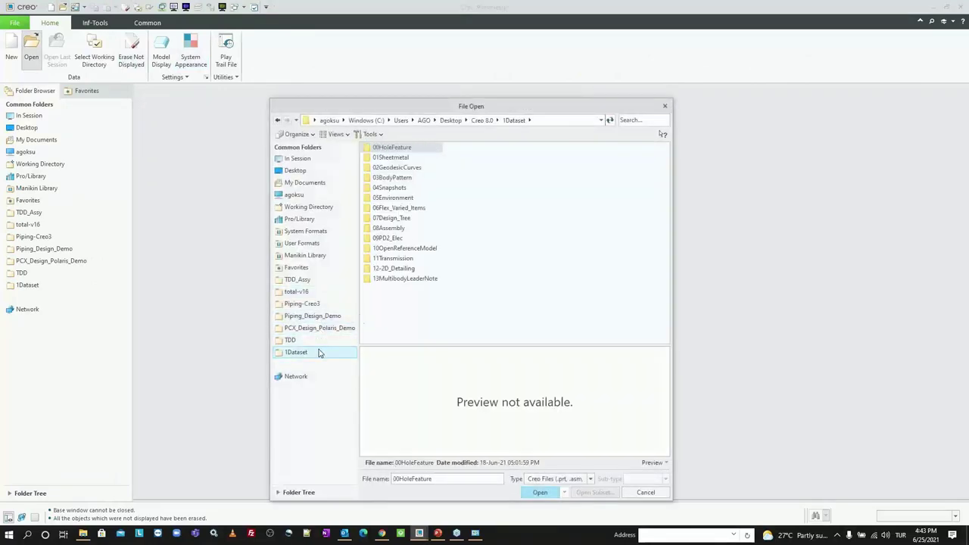
double_click(386, 238)
text(elec)
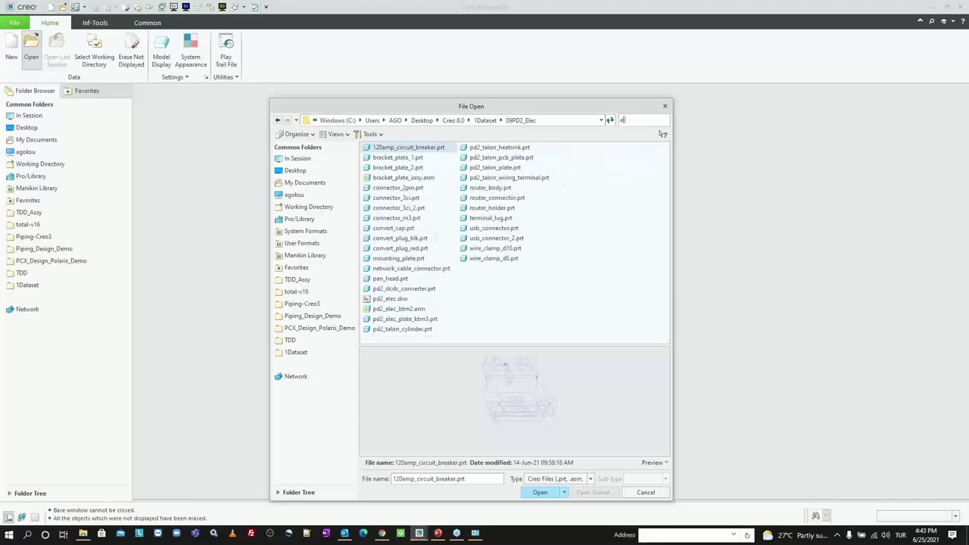
double_click(393, 158)
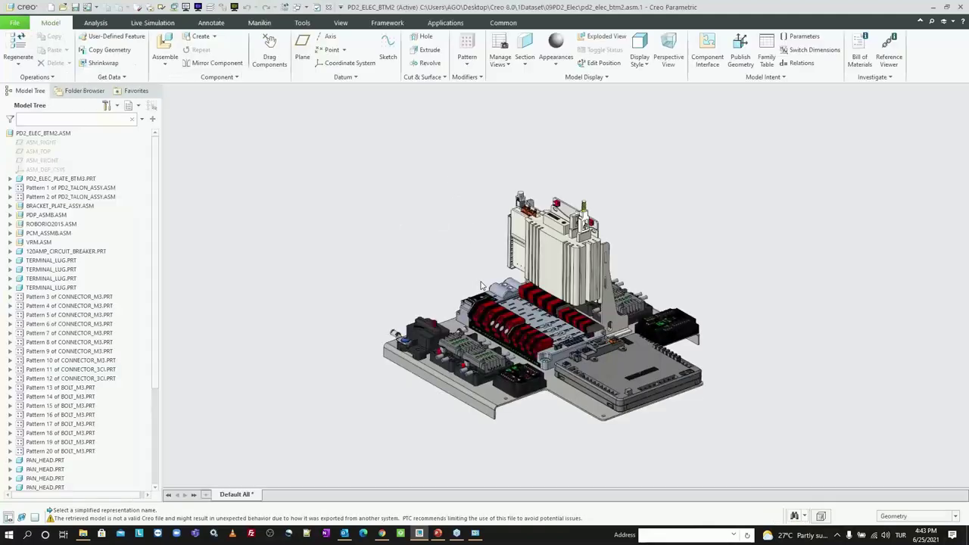
scroll(632, 326, down, 2)
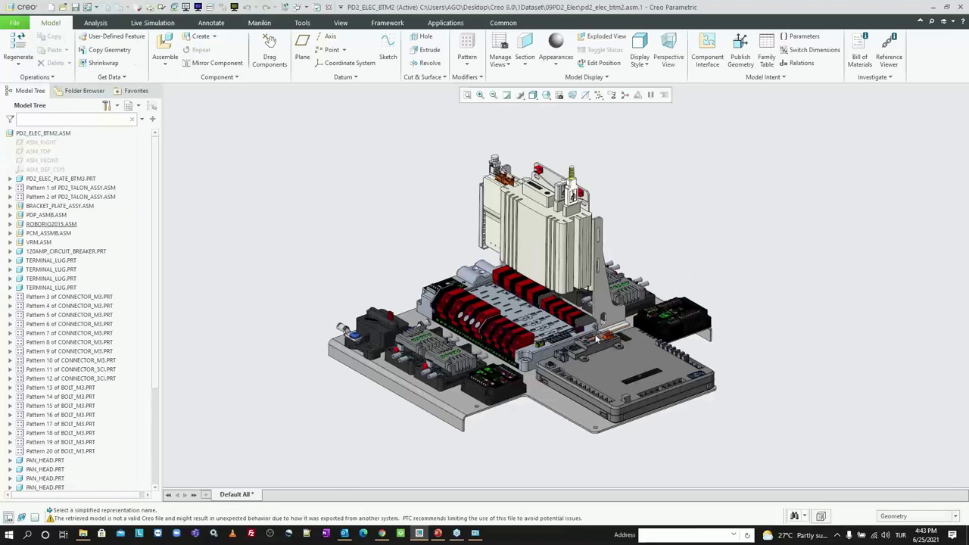
shift+middle_drag(596, 336, 557, 299)
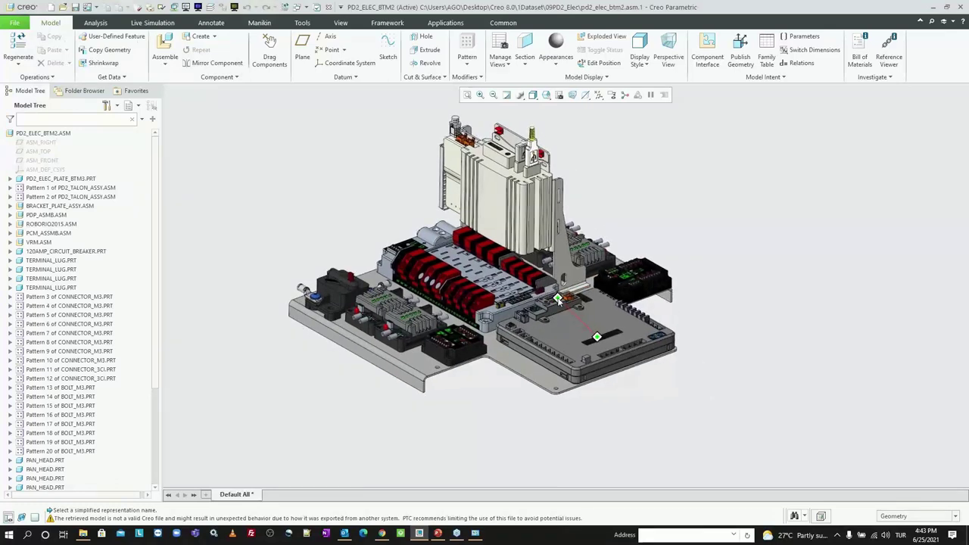
Make the ROBORIO2015 subassembly inseparable
click(64, 233)
right_click(62, 237)
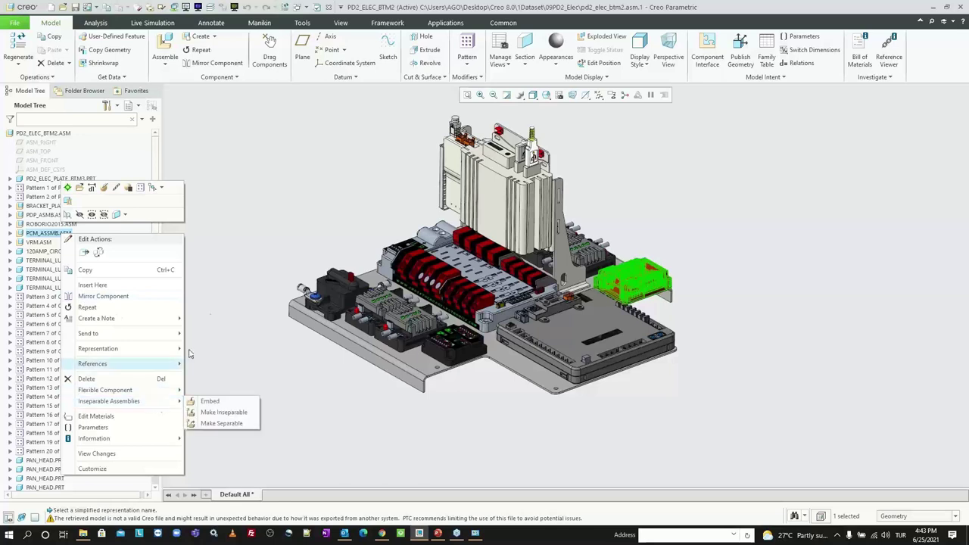
key(Escape)
click(50, 224)
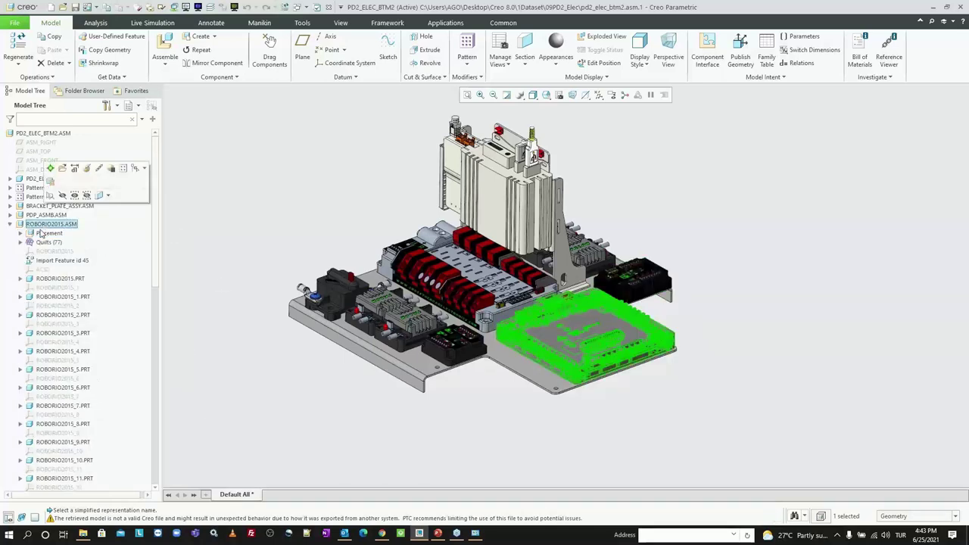
right_click(72, 226)
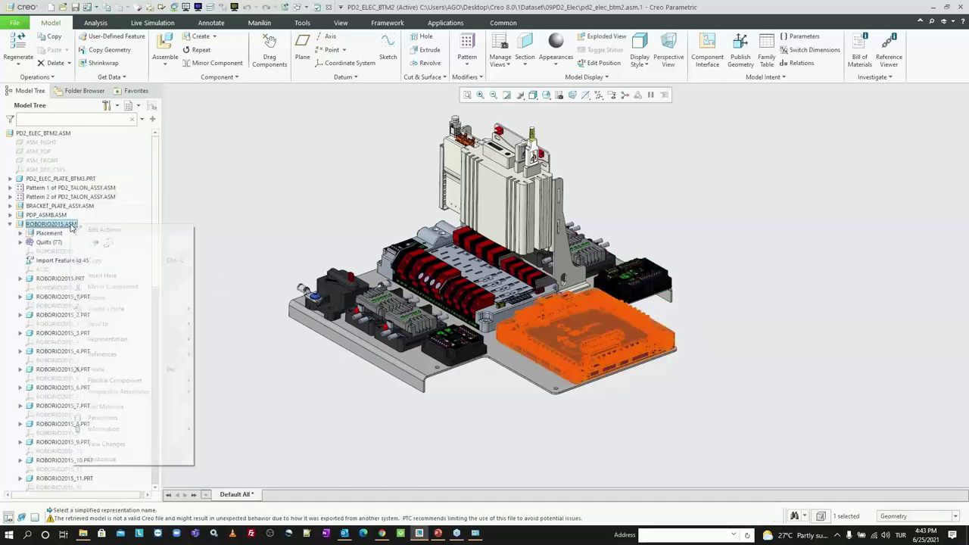
mouse_move(118, 391)
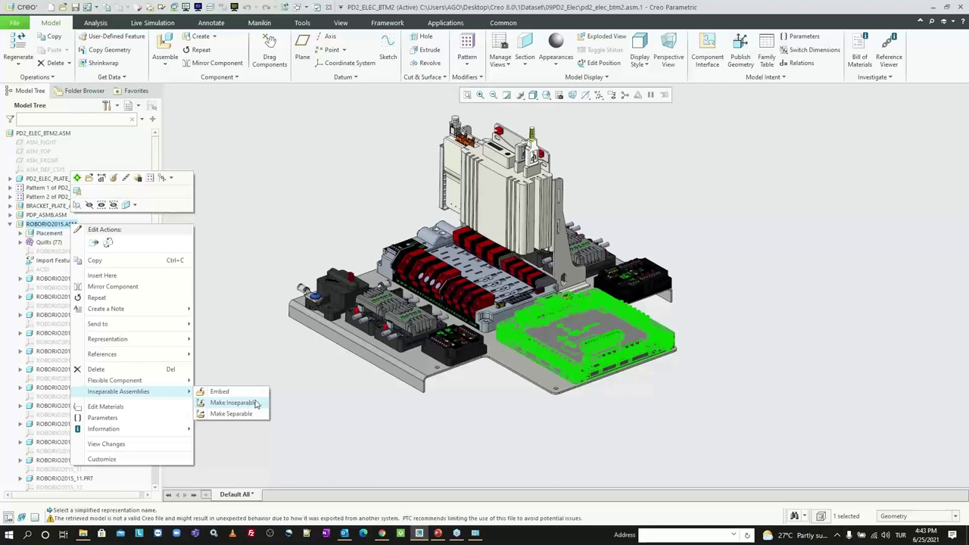
click(141, 261)
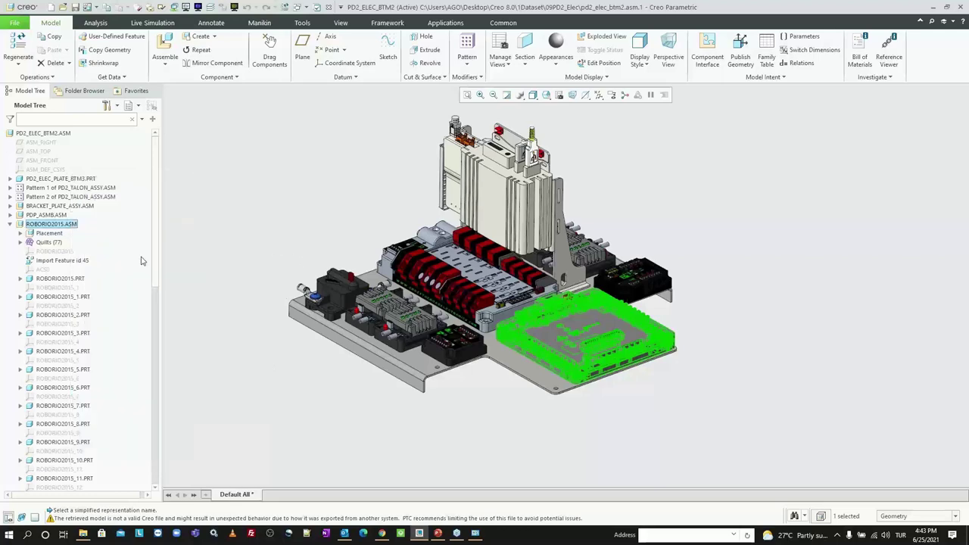
right_click(53, 226)
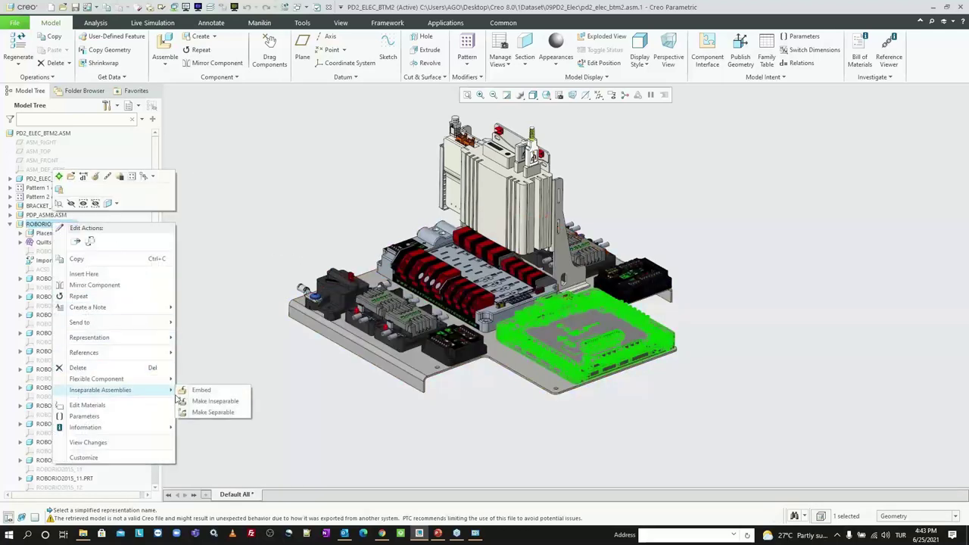
click(218, 405)
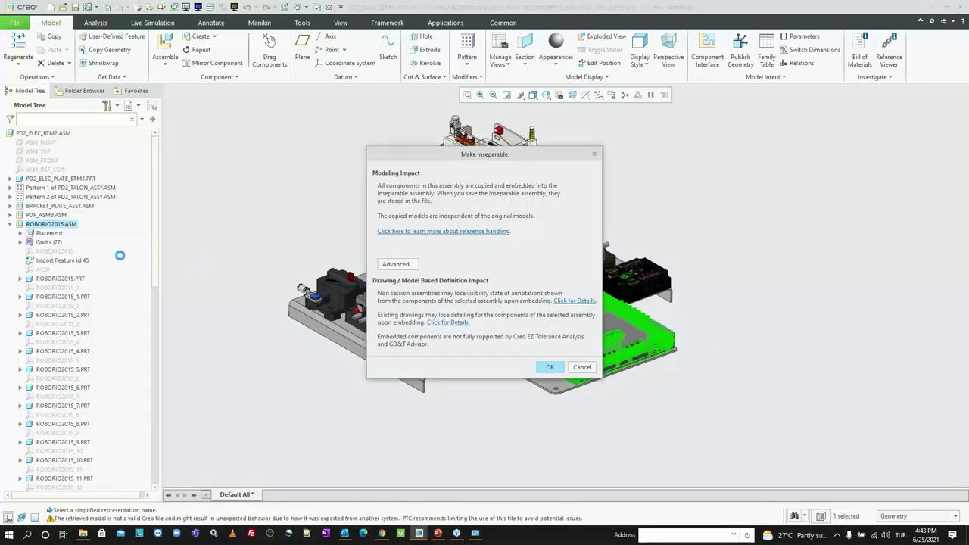
key(Return)
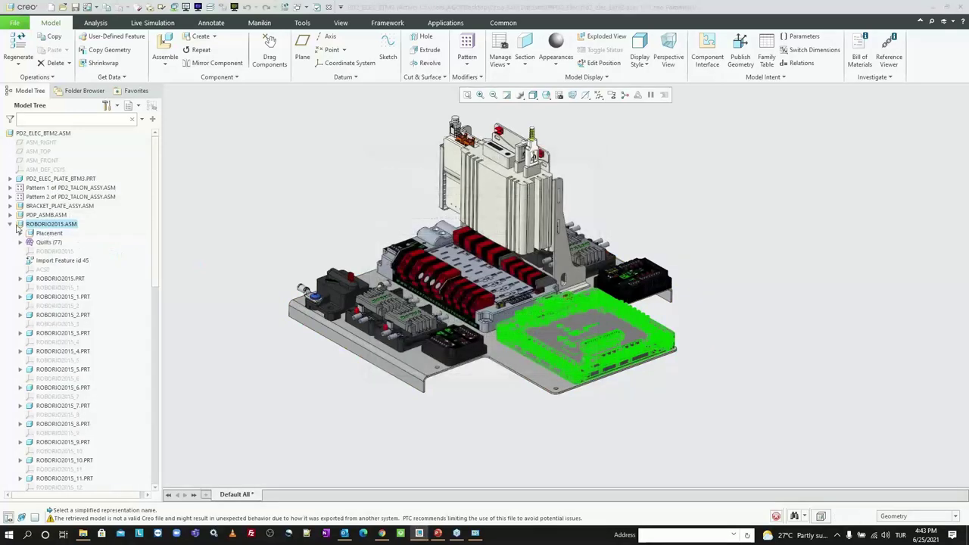
Make the PCM_ASSMB and VRM subassemblies inseparable
click(10, 224)
click(38, 233)
right_click(38, 233)
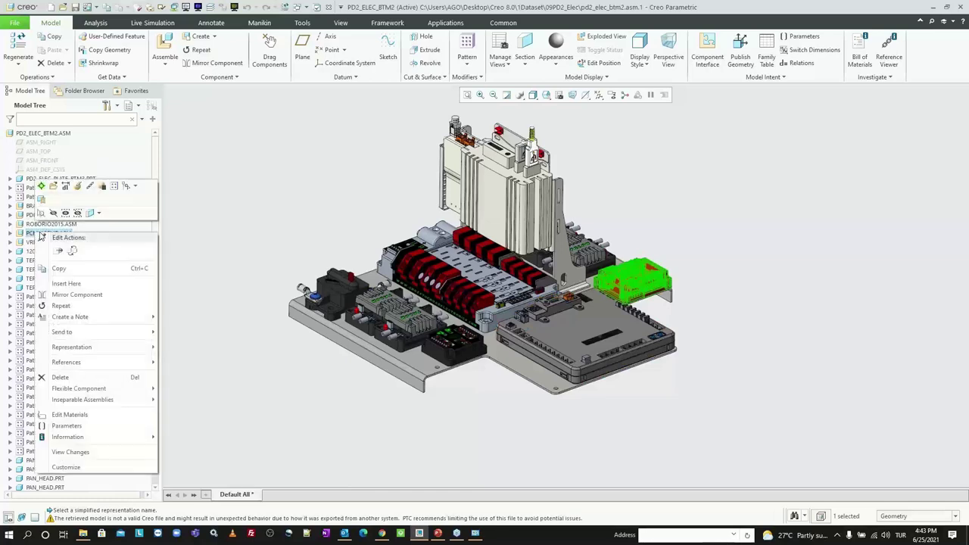
mouse_move(82, 399)
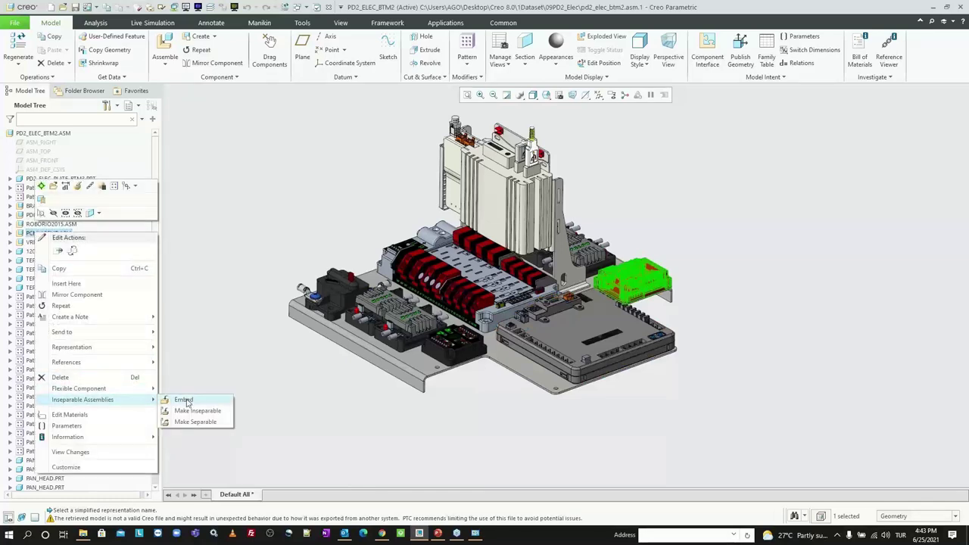
click(201, 410)
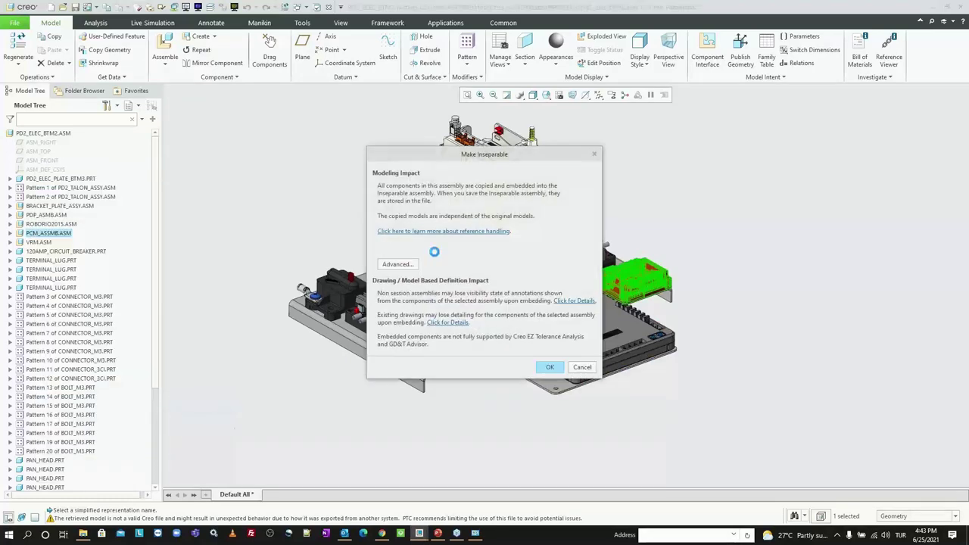
key(Return)
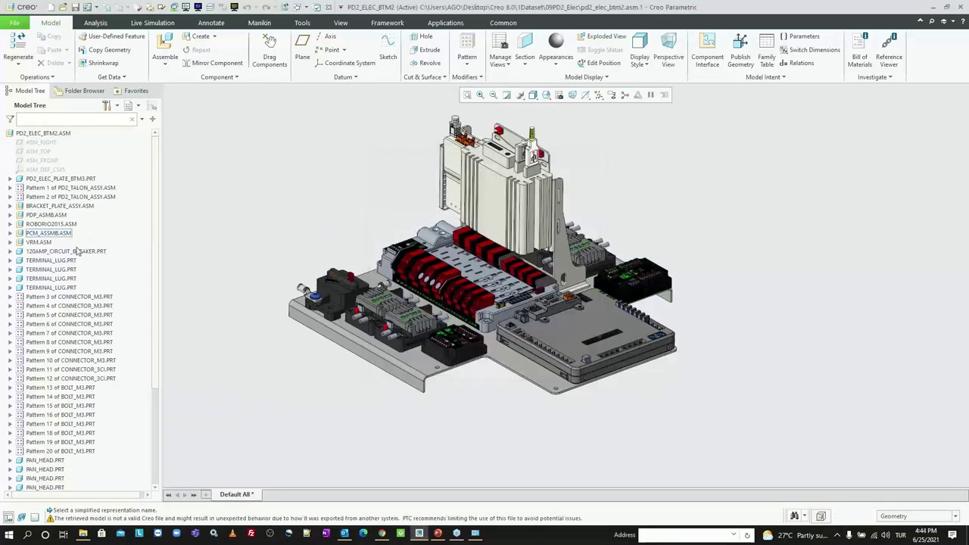
click(40, 234)
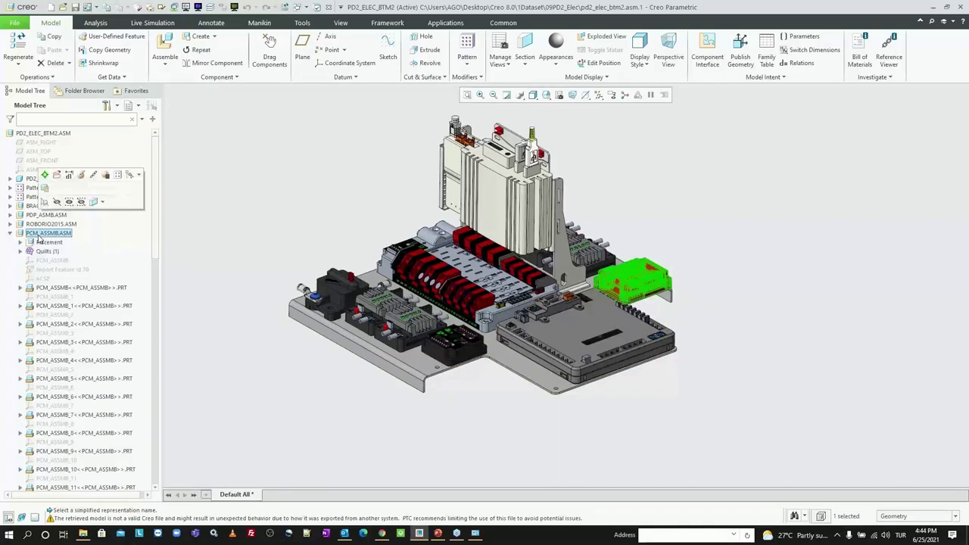
click(39, 242)
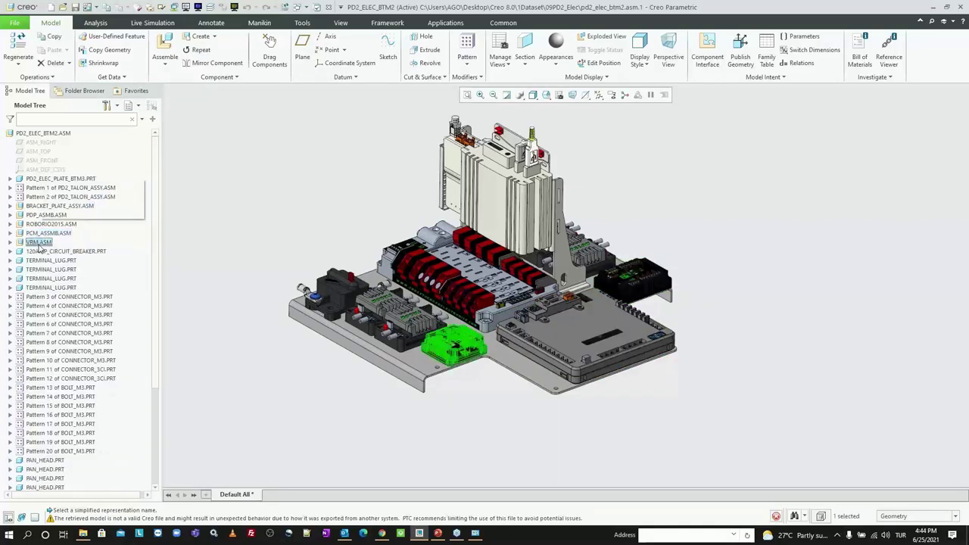
right_click(39, 246)
mouse_move(87, 412)
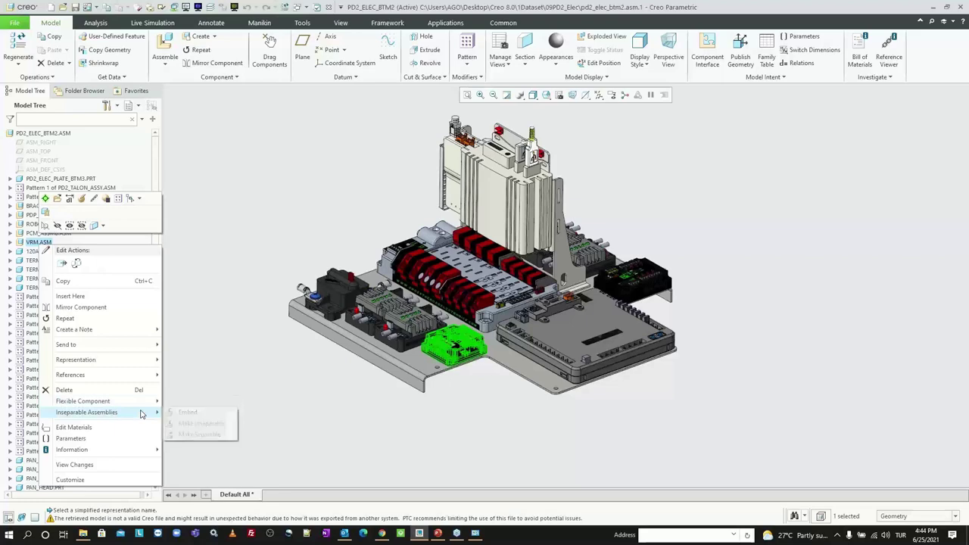
click(190, 423)
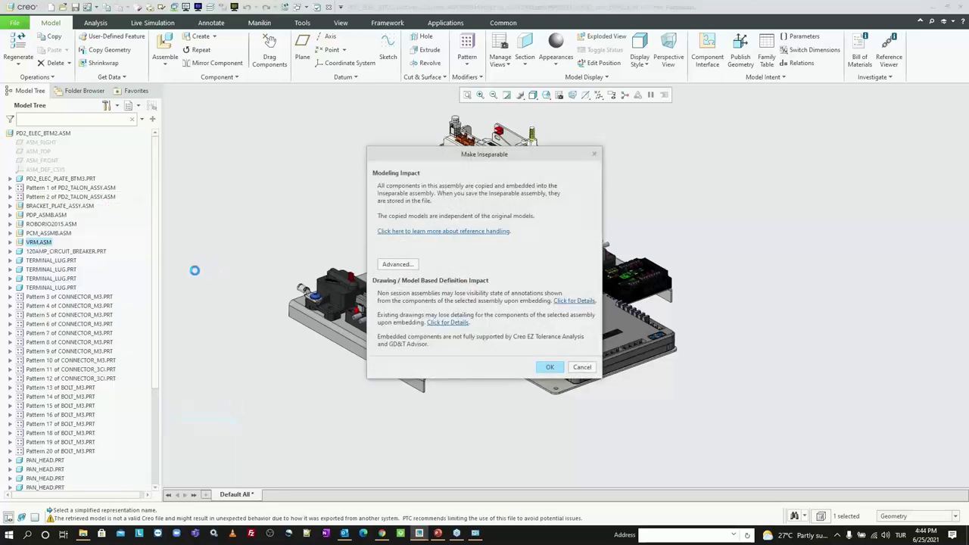
key(Return)
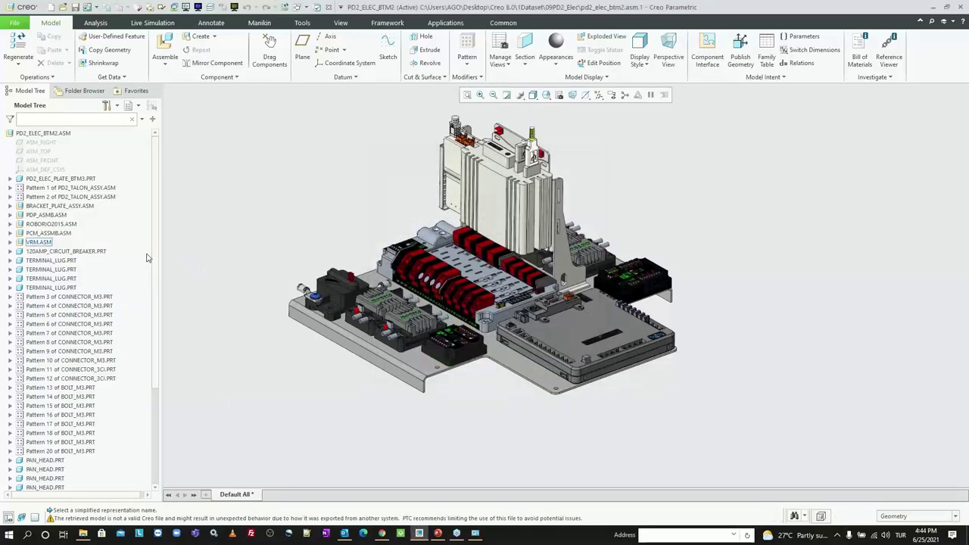
Make the PDP_ASMB subassembly inseparable and confirm
click(63, 221)
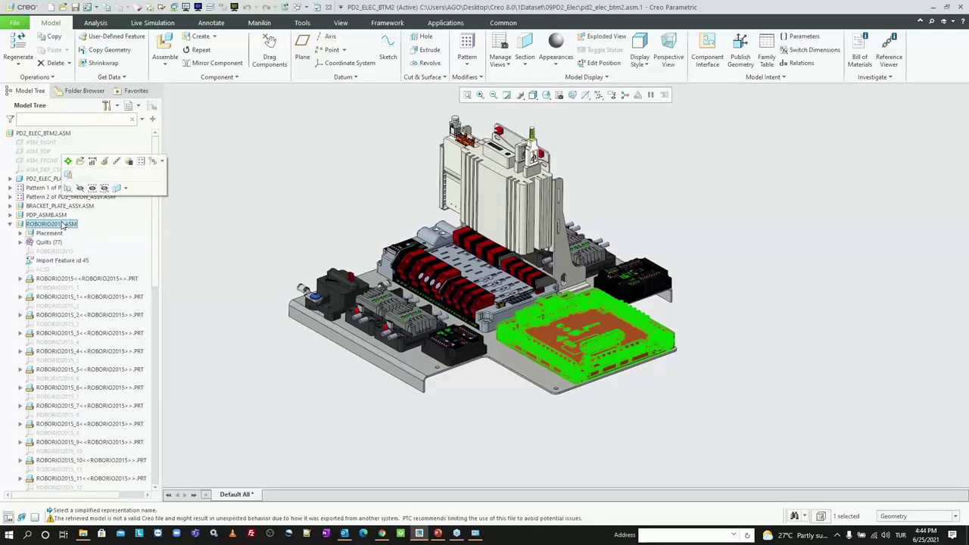
click(57, 219)
right_click(58, 219)
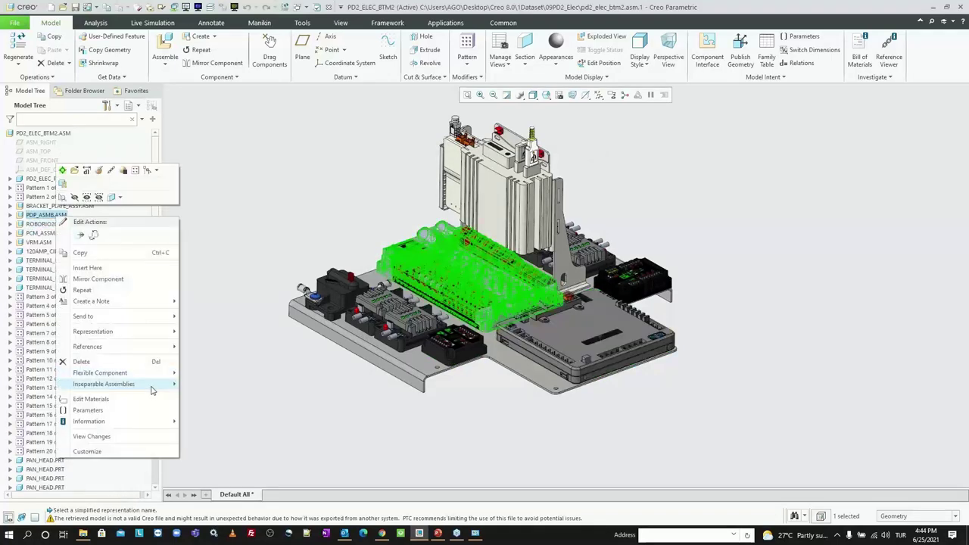
click(210, 395)
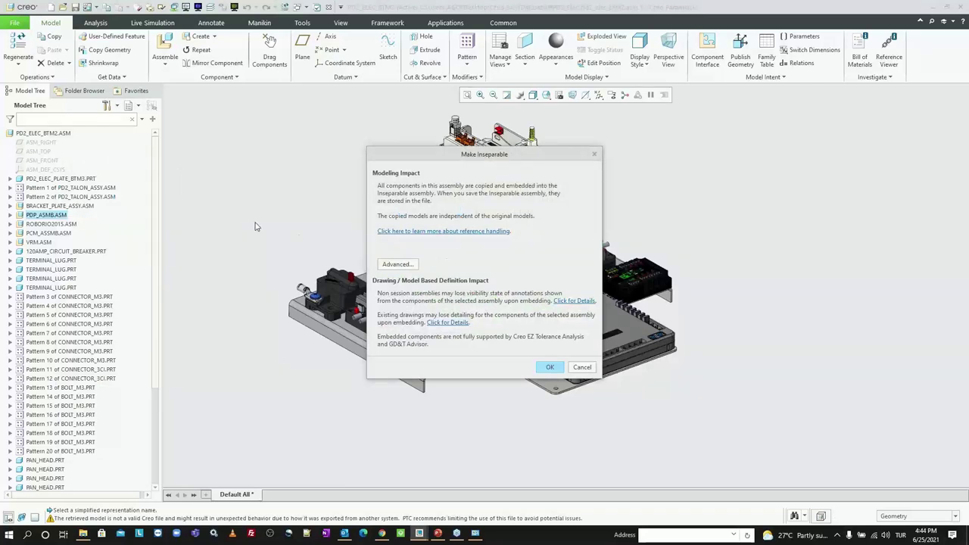
key(Return)
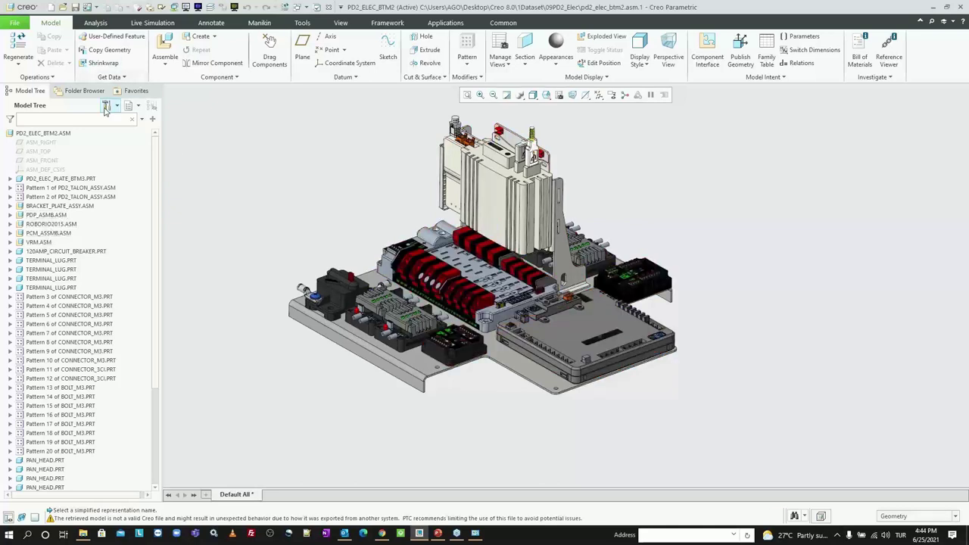
Save a backup of PD2_ELEC_BTM2 into a new Desktop folder wb2, then minimise Creo
click(14, 23)
mouse_move(31, 94)
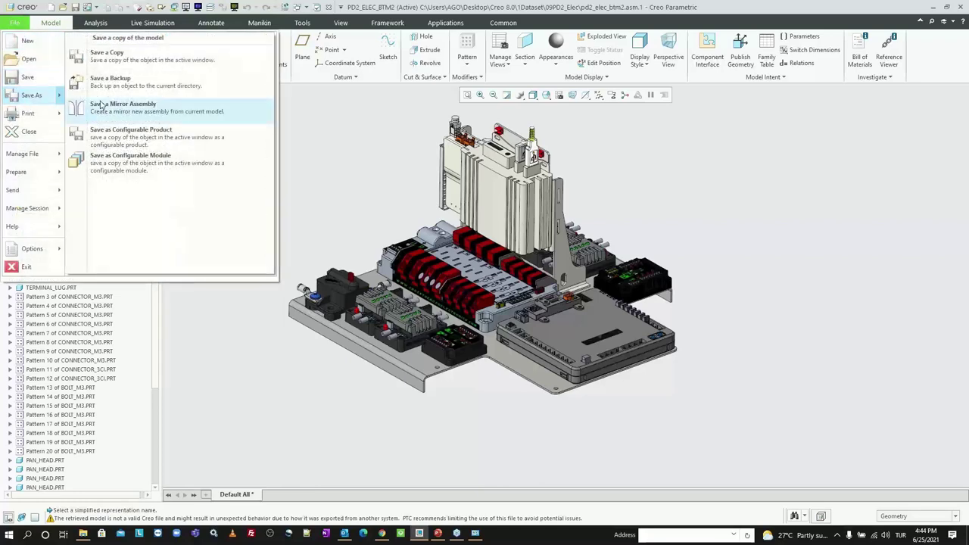
click(137, 92)
click(308, 65)
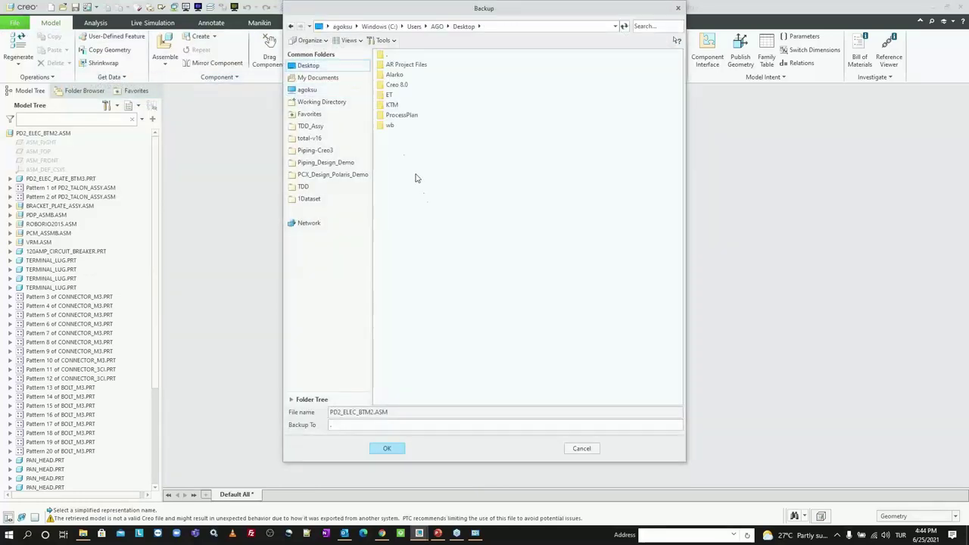
right_click(427, 201)
click(454, 226)
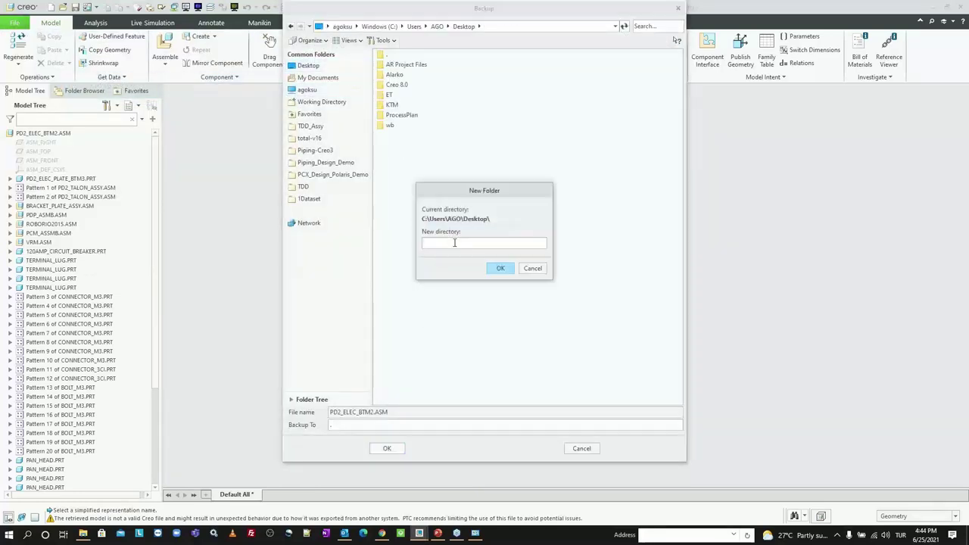
text(wb2)
key(Return)
key(Return)
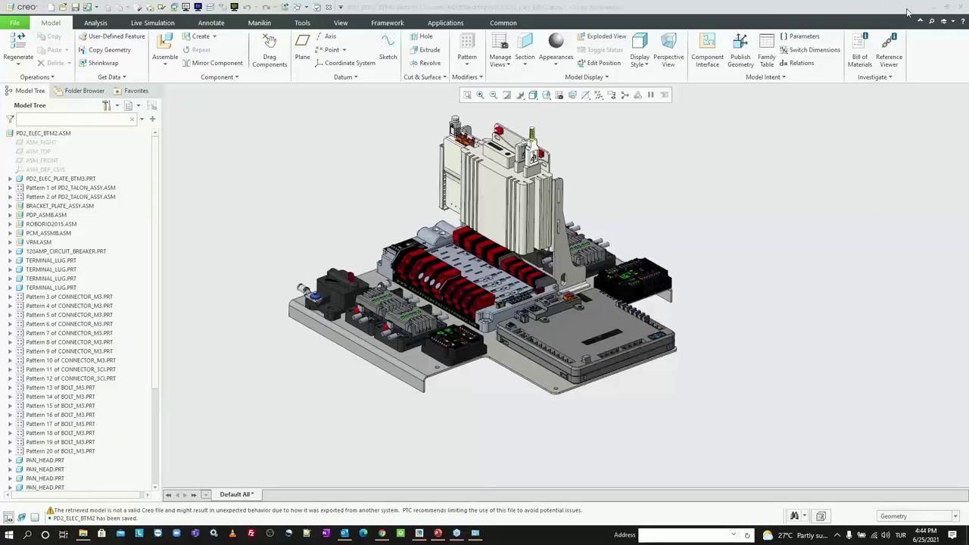
click(931, 8)
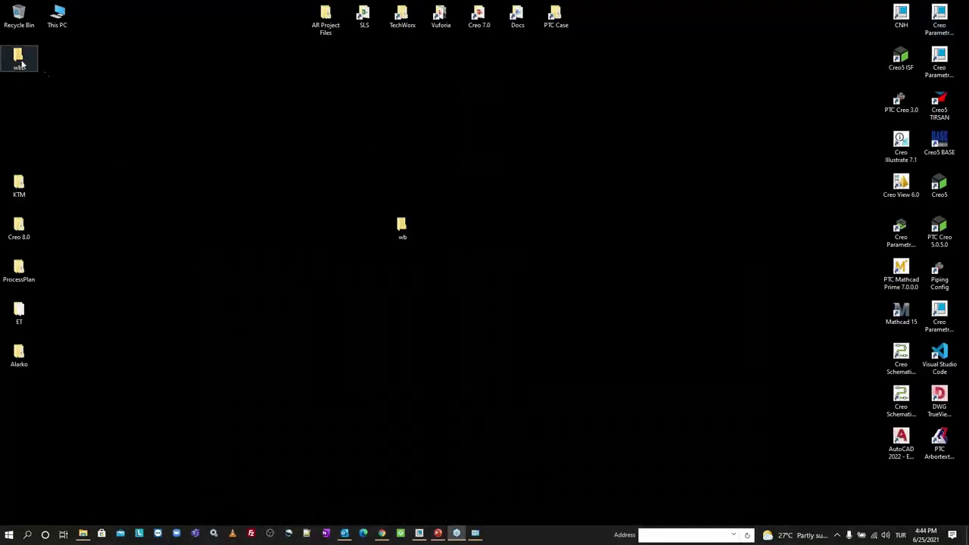
Open Creo 8.0 > 1Dataset > 09PD2_Elec in File Explorer to view the original files
drag(20, 65, 191, 165)
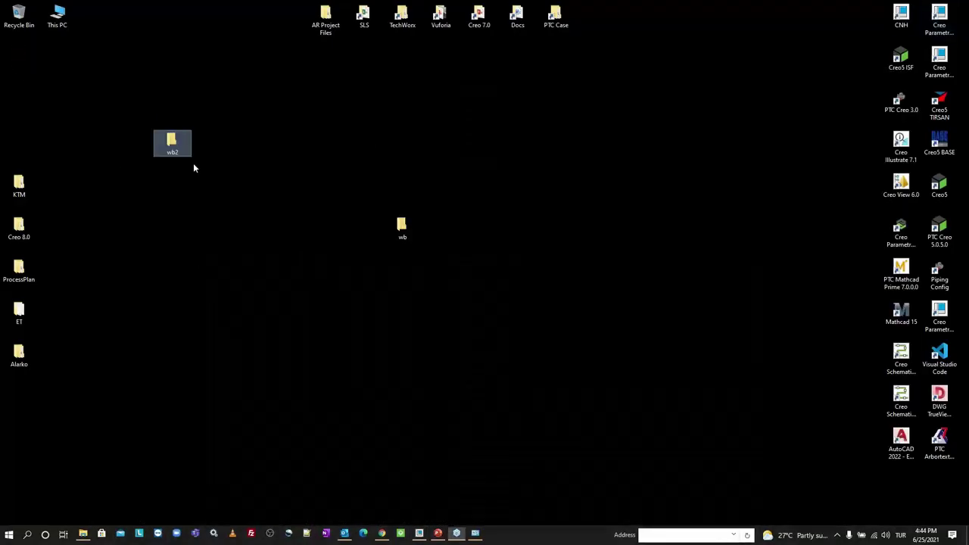
double_click(31, 242)
double_click(295, 211)
mouse_move(463, 94)
mouse_down()
mouse_move(505, 101)
mouse_move(585, 53)
mouse_up()
double_click(409, 251)
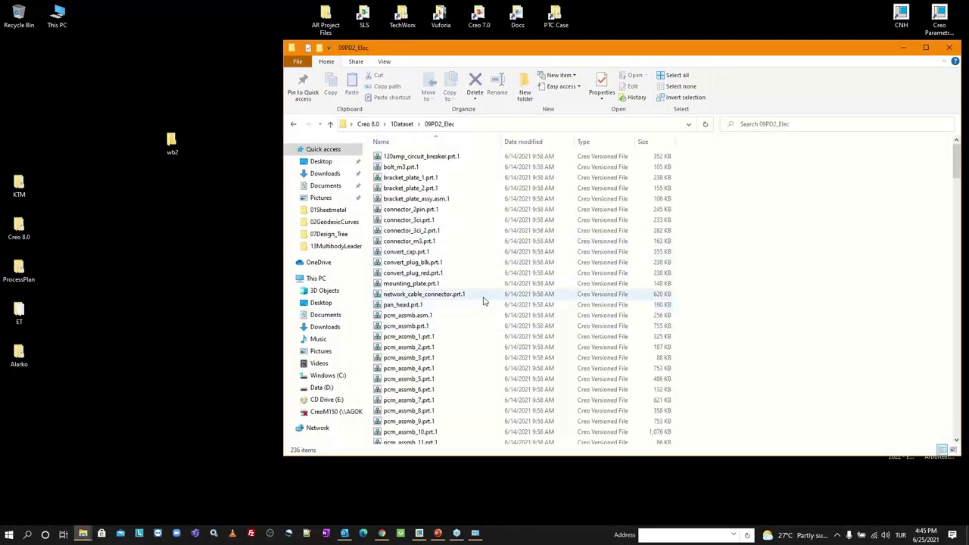
scroll(488, 272, down, 2)
scroll(488, 264, up, 2)
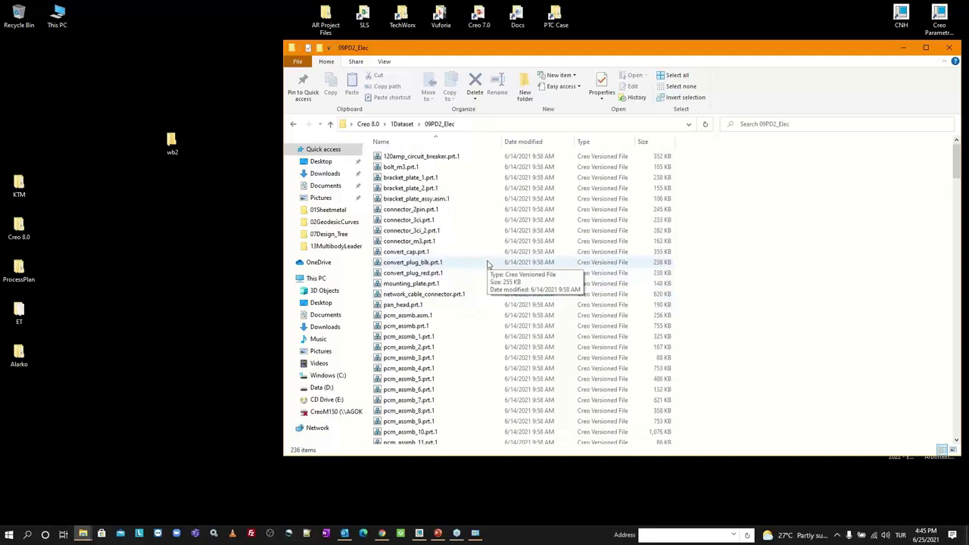
Open the wb2 folder to compare its 43 backed-up files, then return to Creo
click(171, 139)
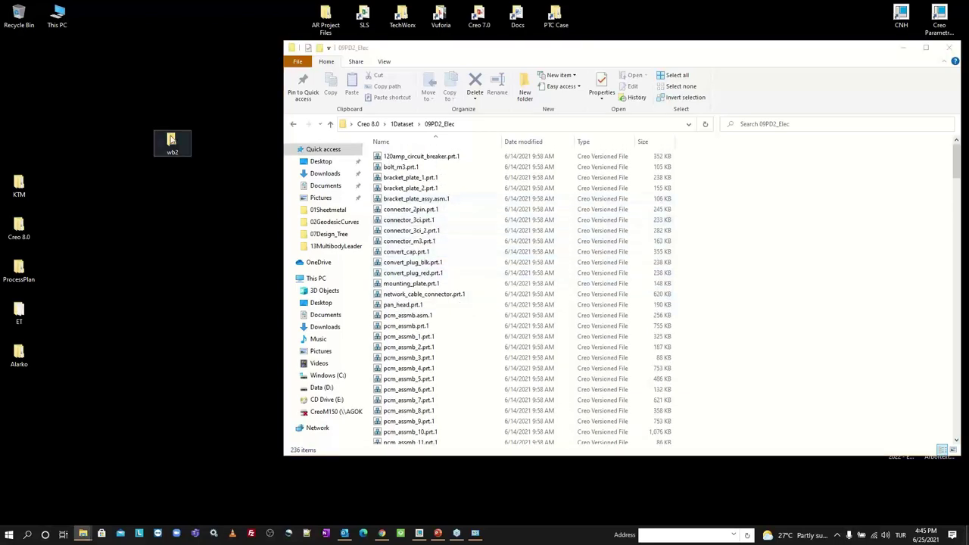
double_click(171, 138)
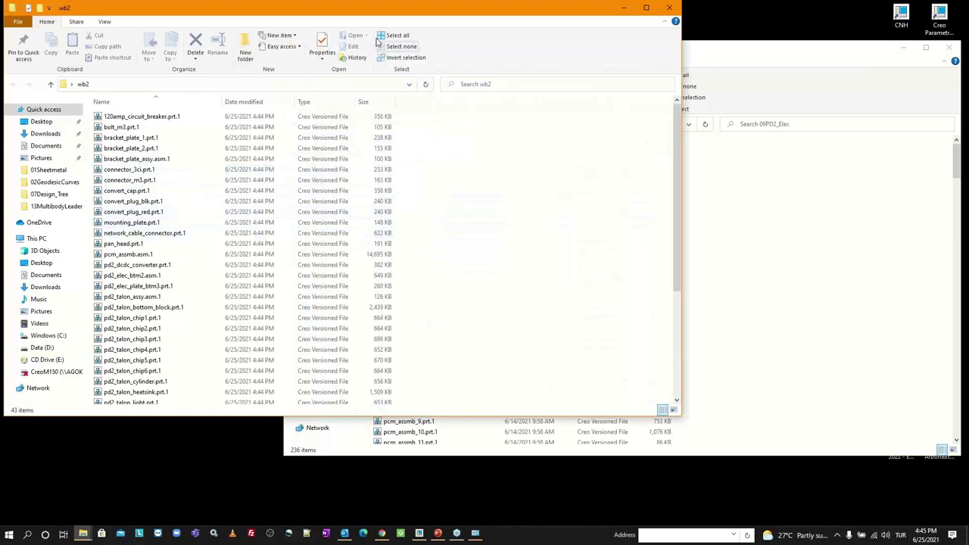
scroll(286, 260, down, 2)
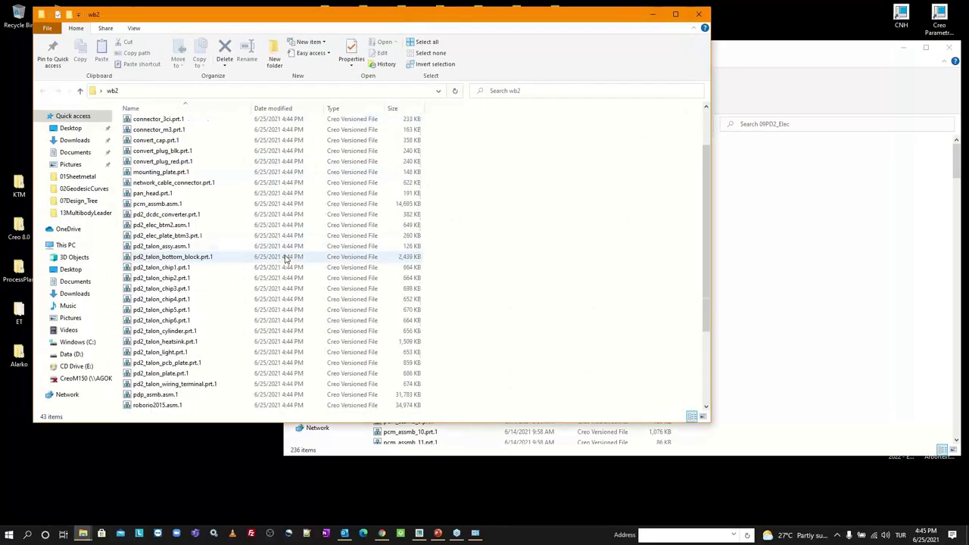
scroll(286, 260, down, 1)
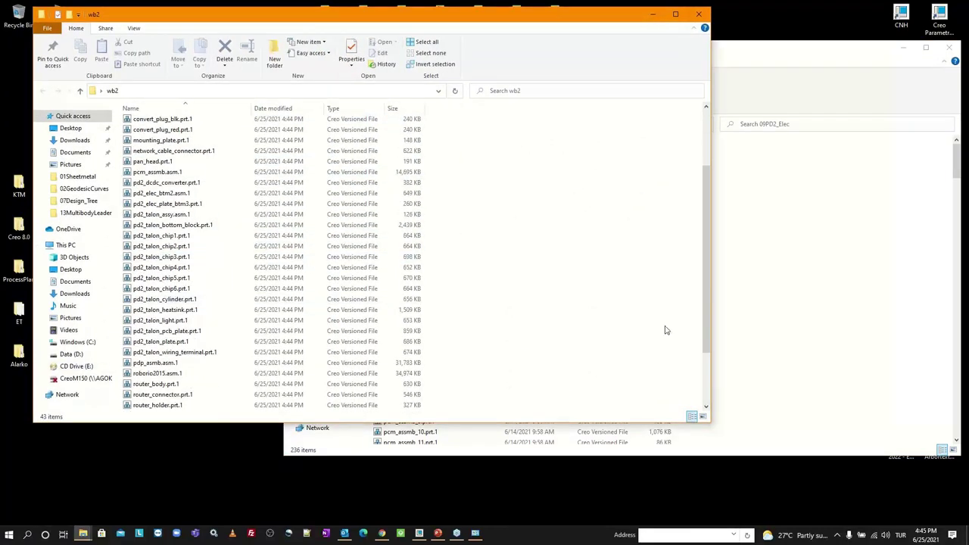
click(745, 327)
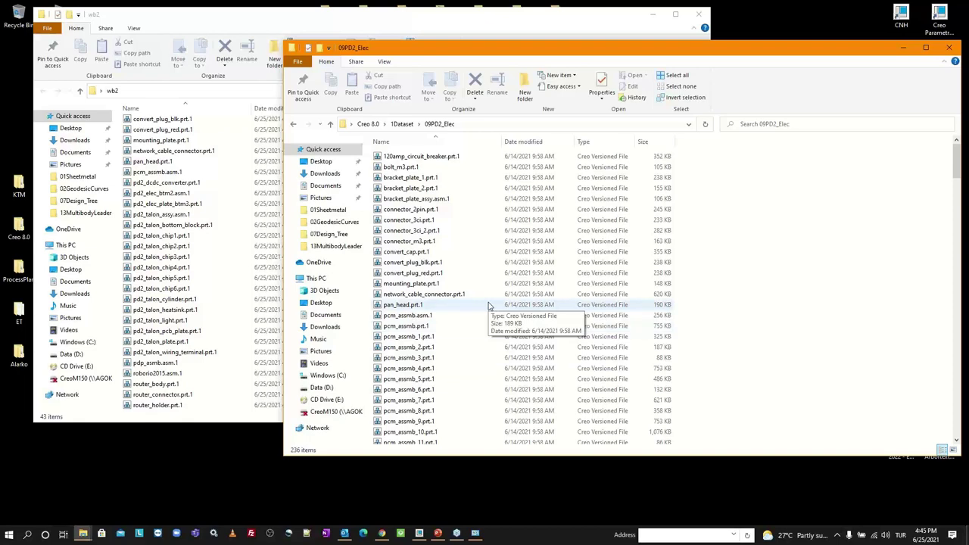
click(421, 535)
Embed MOUNTING_PLATE and ROUTER_HOLDER into BRACKET_PLATE_ASSY
scroll(444, 202, up, 1)
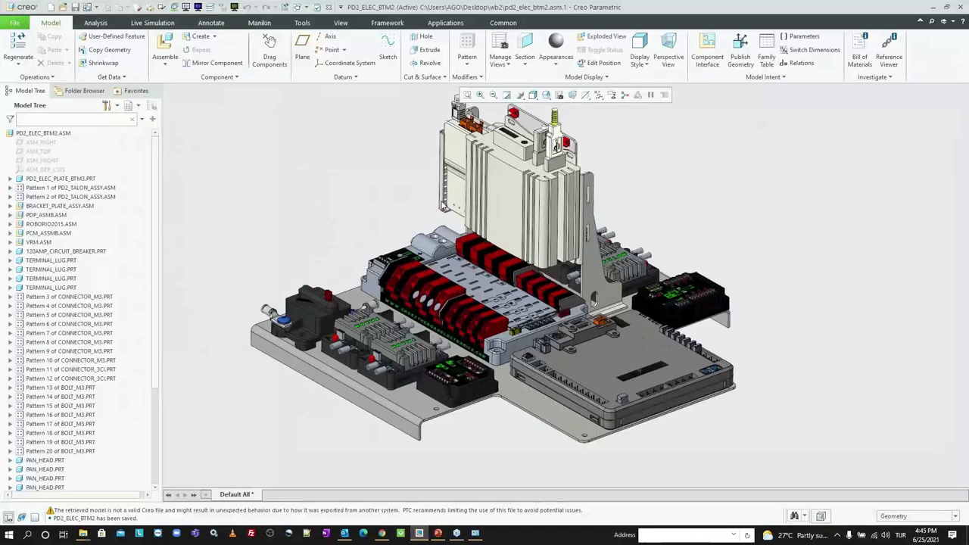
shift+middle_drag(414, 227, 418, 234)
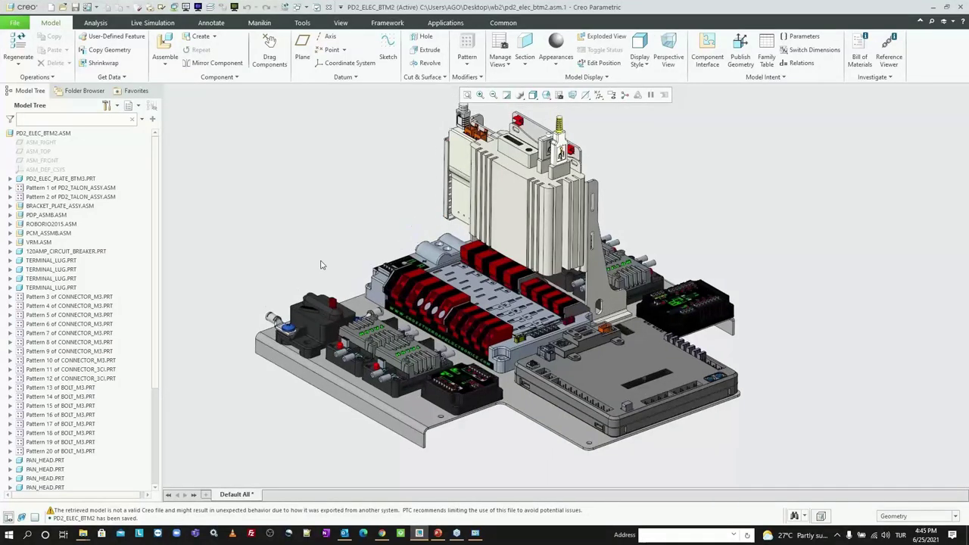
click(34, 242)
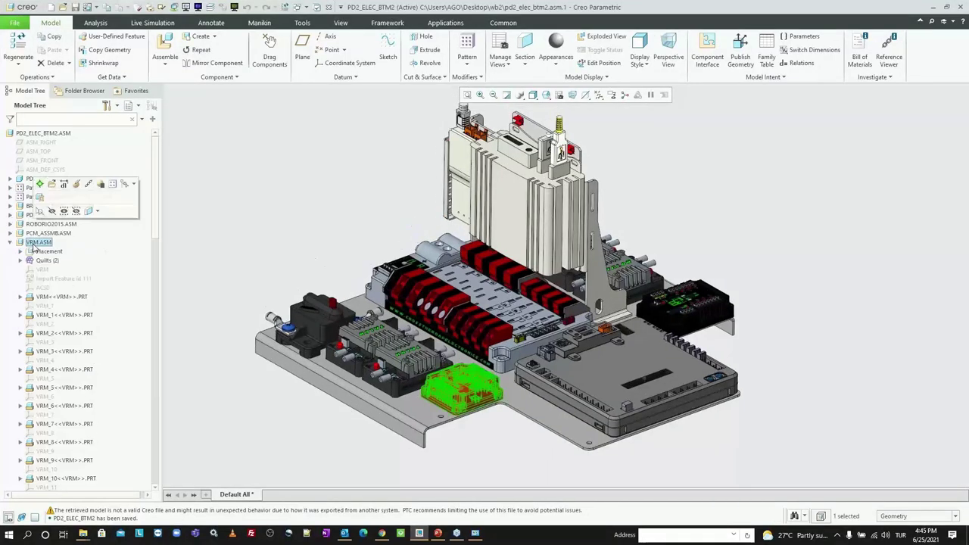
click(33, 246)
click(63, 206)
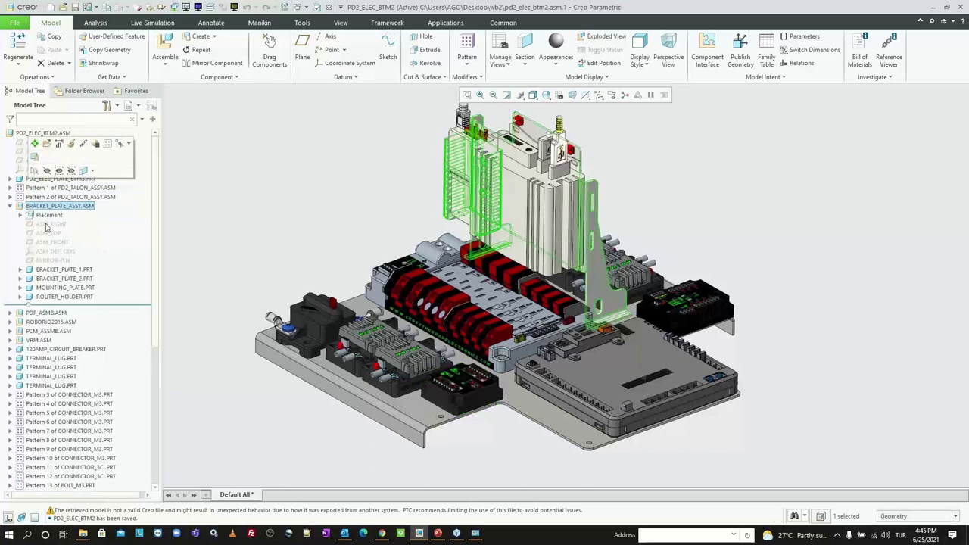
click(68, 297)
ctrl+click(64, 288)
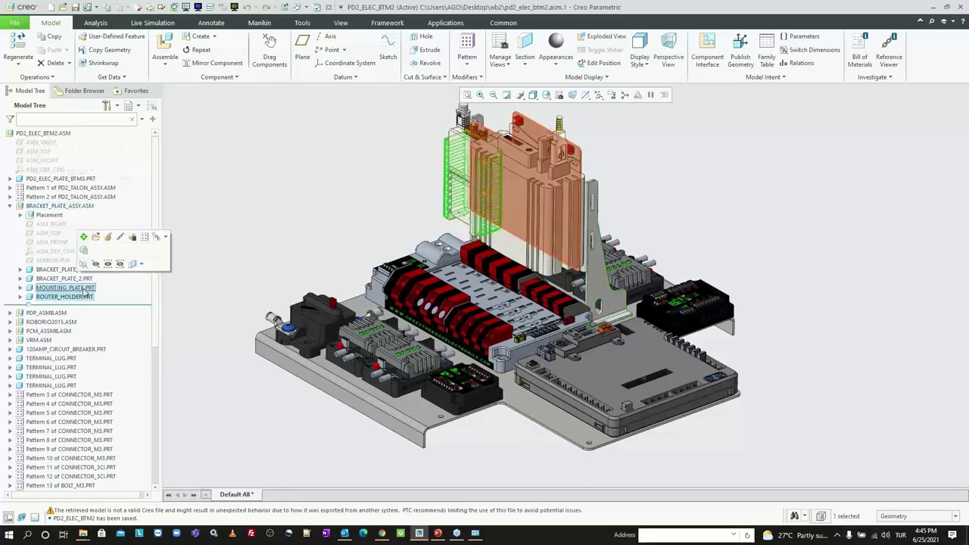
right_click(85, 291)
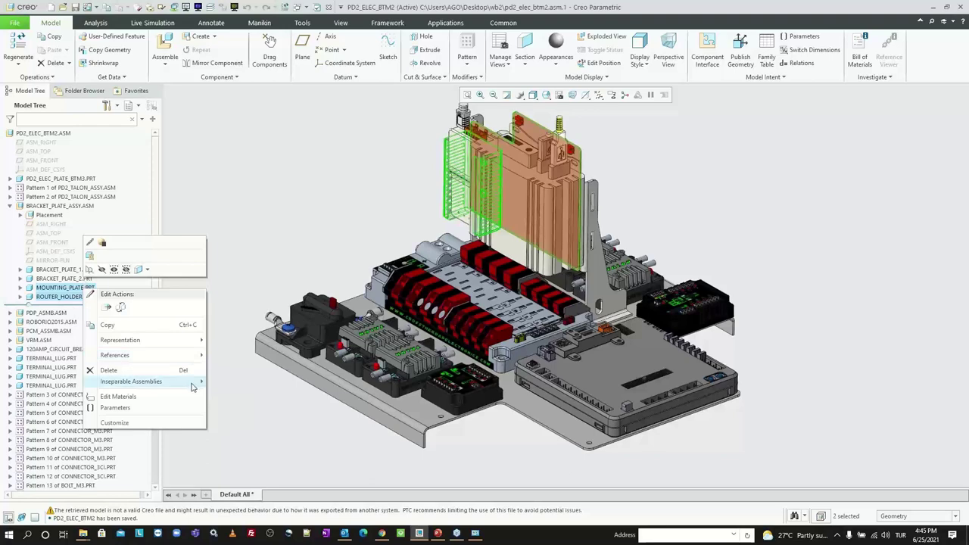
click(225, 381)
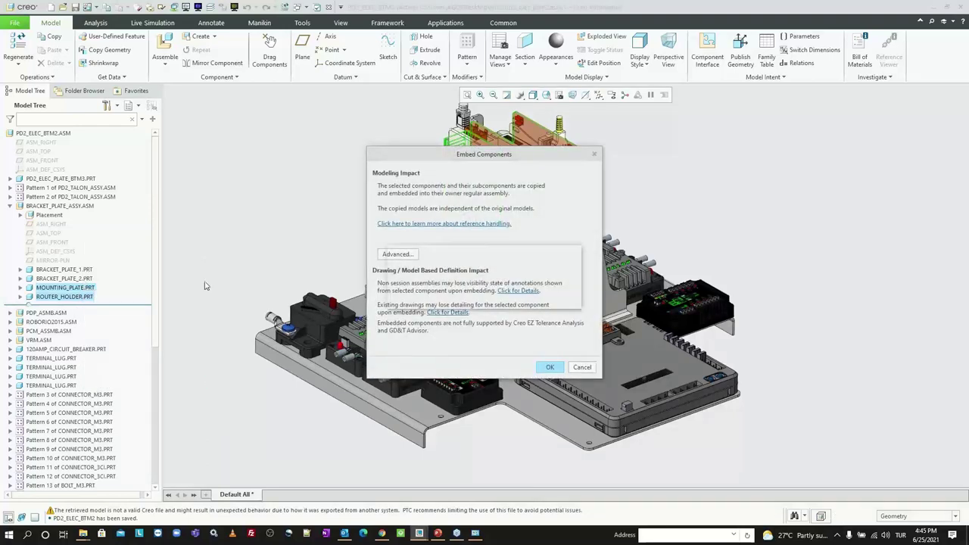
key(Return)
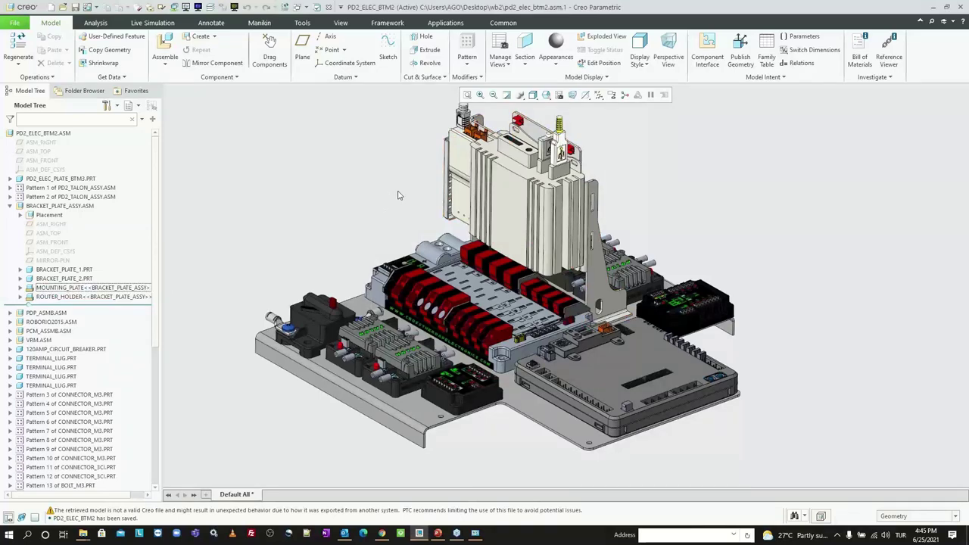
Close the assembly window and erase undisplayed models from session
click(331, 6)
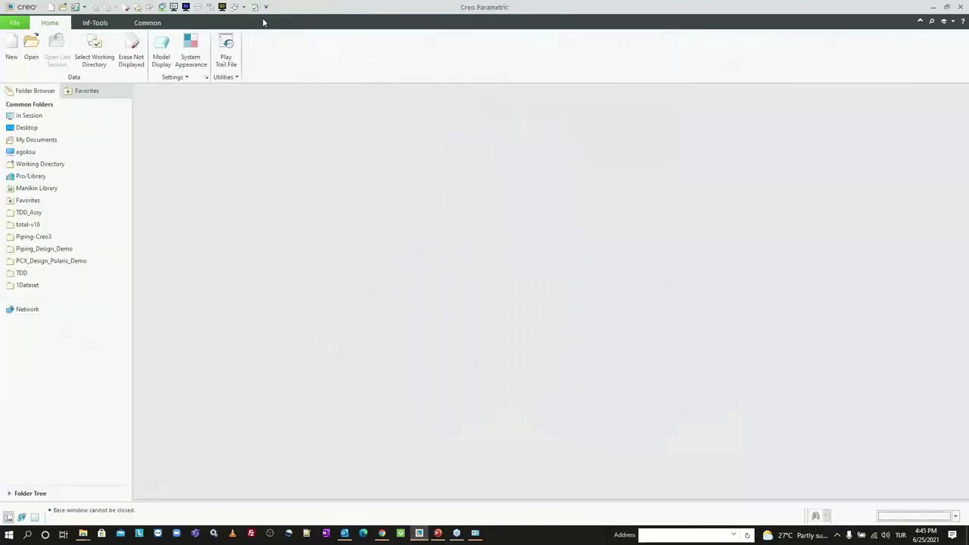
click(131, 55)
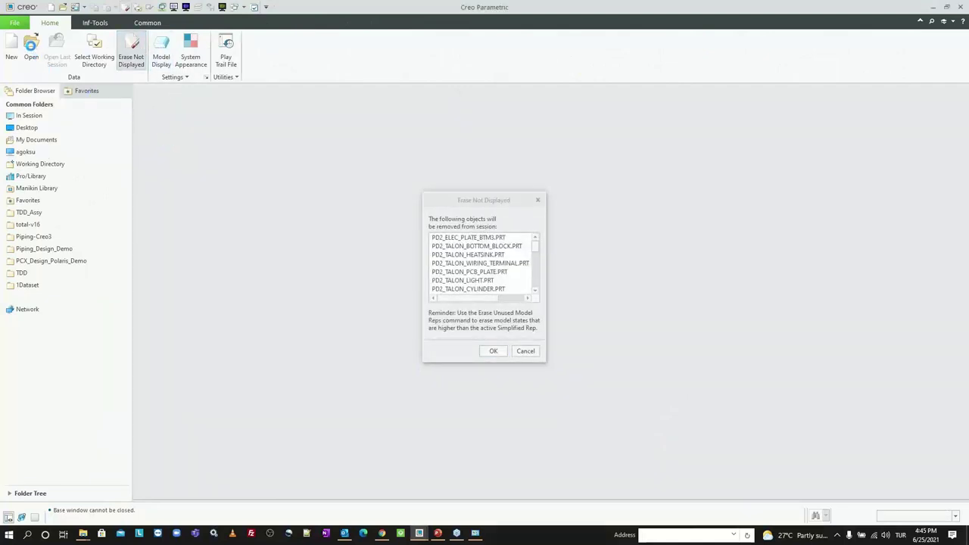
key(Return)
click(31, 46)
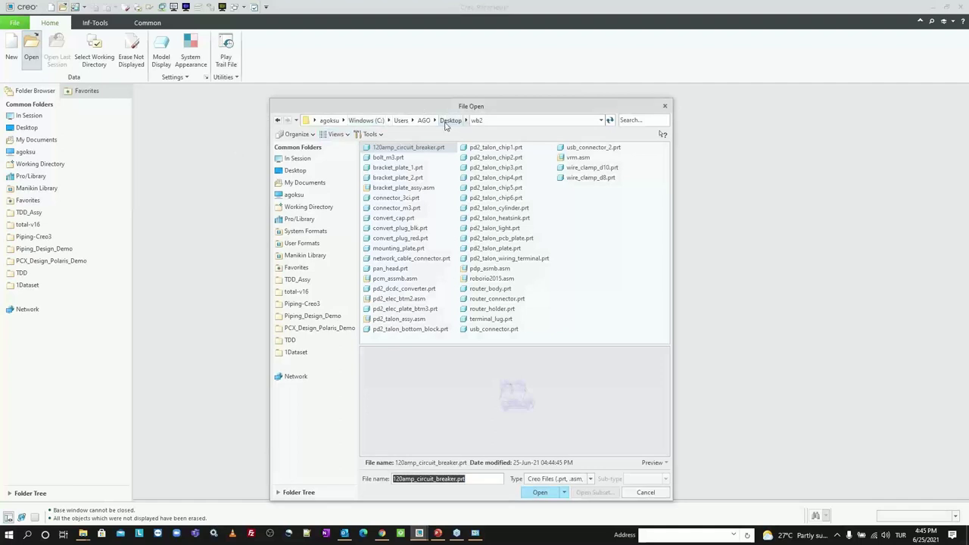
Open a.asm from 1Dataset > 10OpenReferenceModel and turn the chair to view its front
click(318, 352)
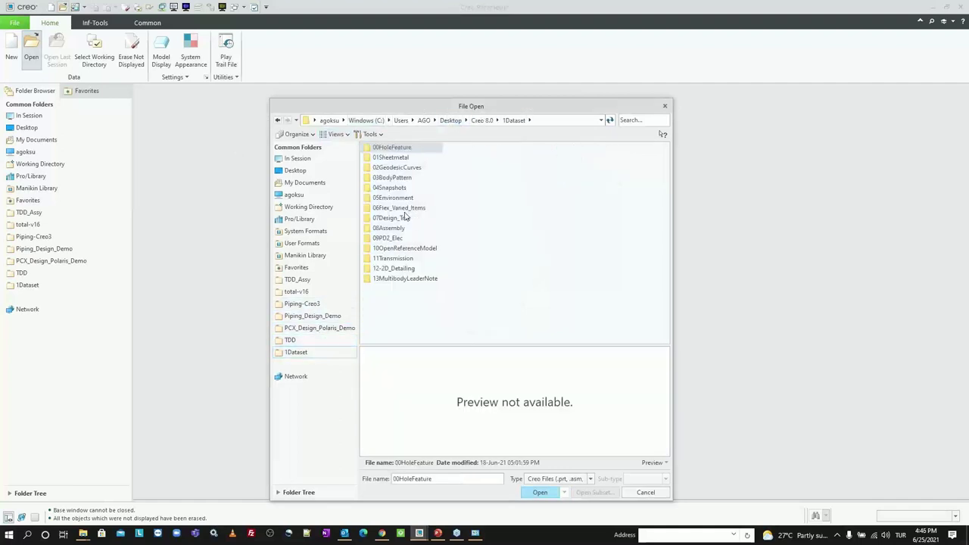
double_click(405, 249)
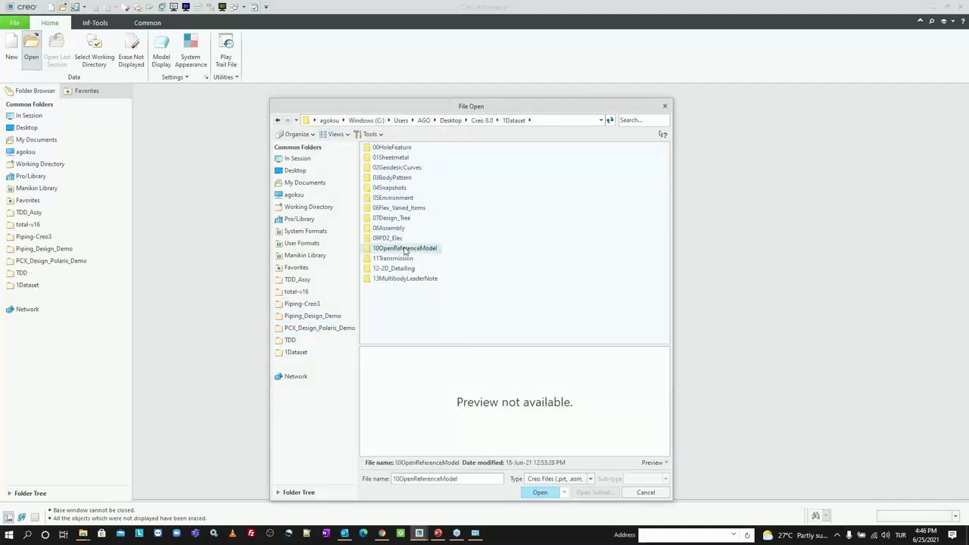
double_click(387, 167)
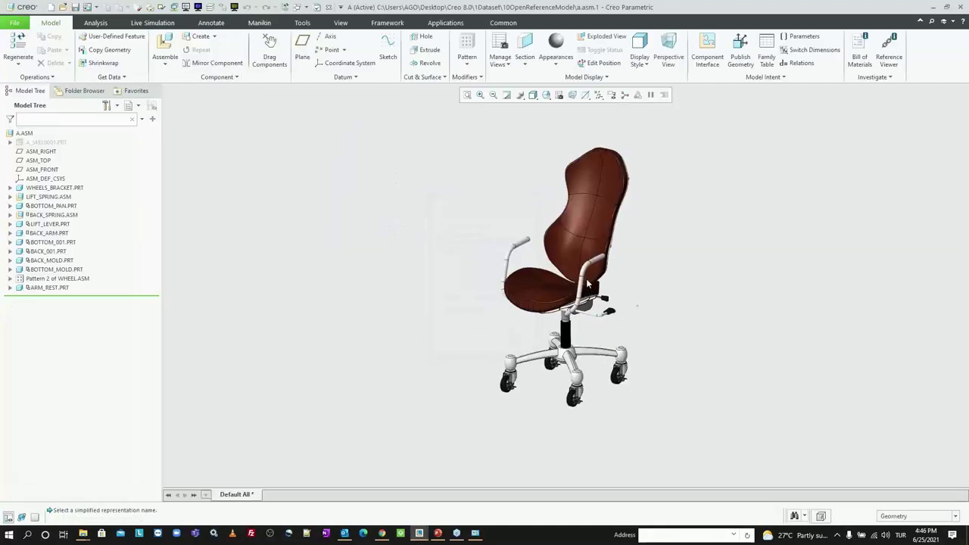
mouse_move(661, 240)
middle_down()
mouse_move(714, 172)
mouse_move(529, 199)
middle_up()
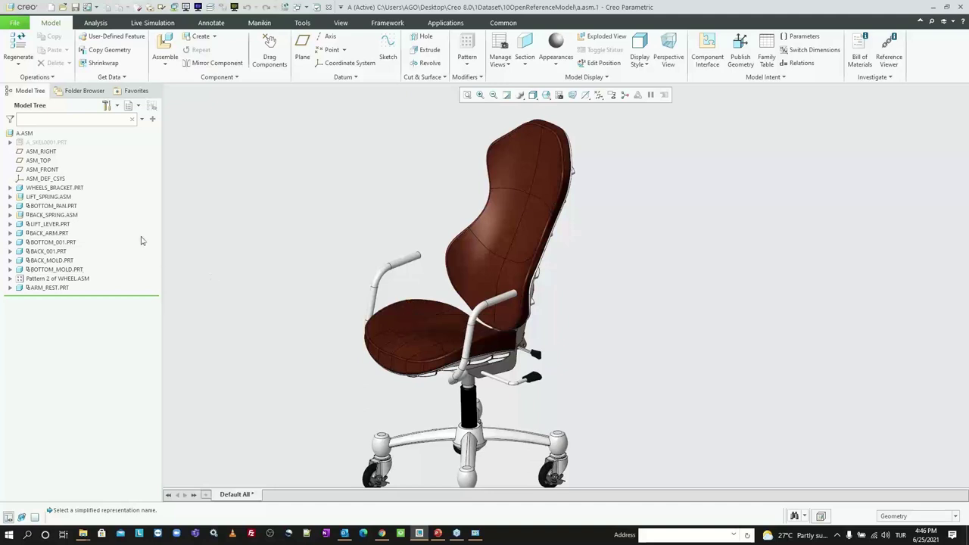
Review BOTTOM_001's Extern Copy Geom id 10 feature and its BOTTOM_MOLD.PRT reference
click(46, 244)
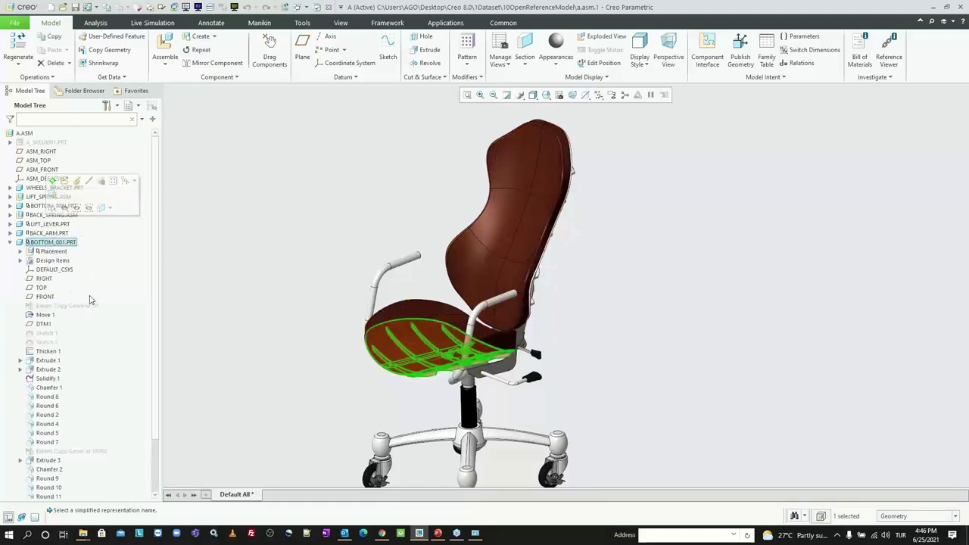
click(66, 306)
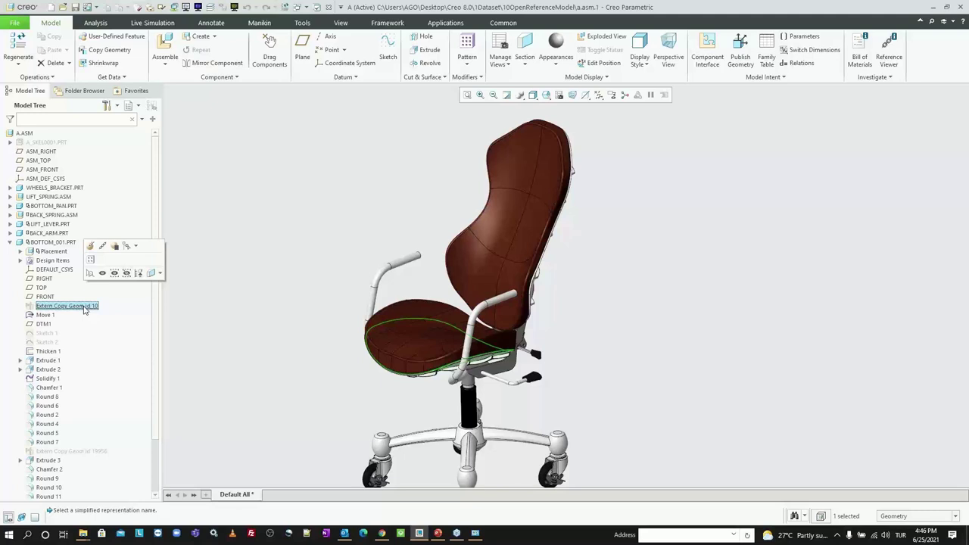
click(90, 246)
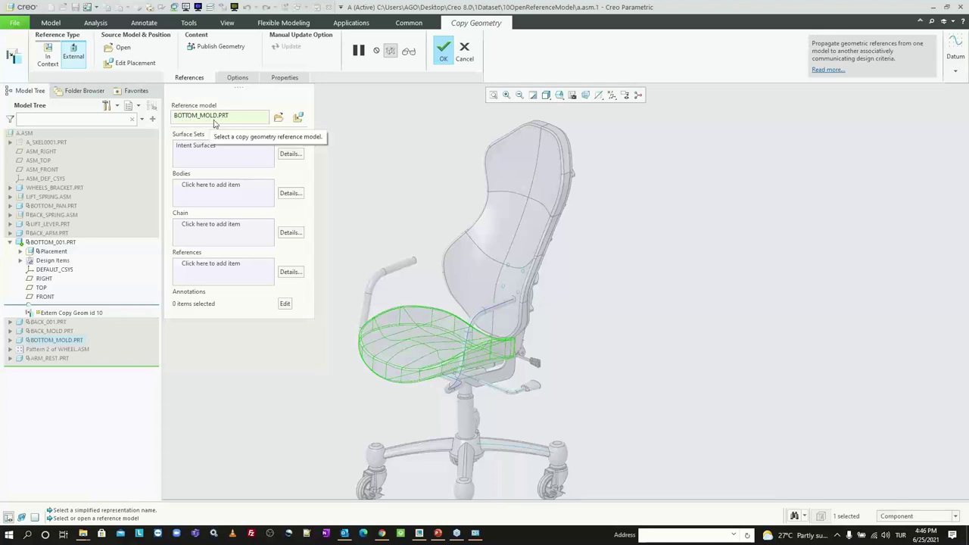
click(55, 345)
click(465, 51)
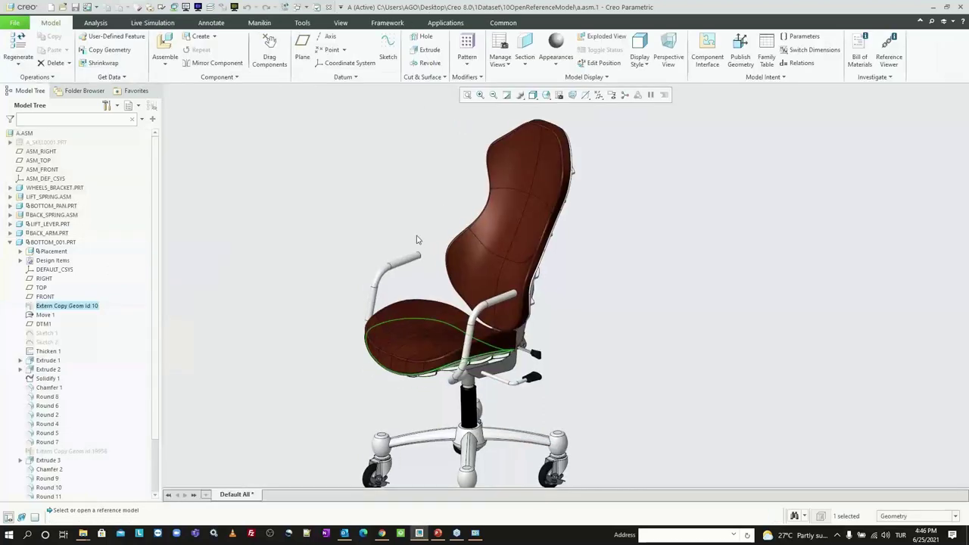
click(299, 216)
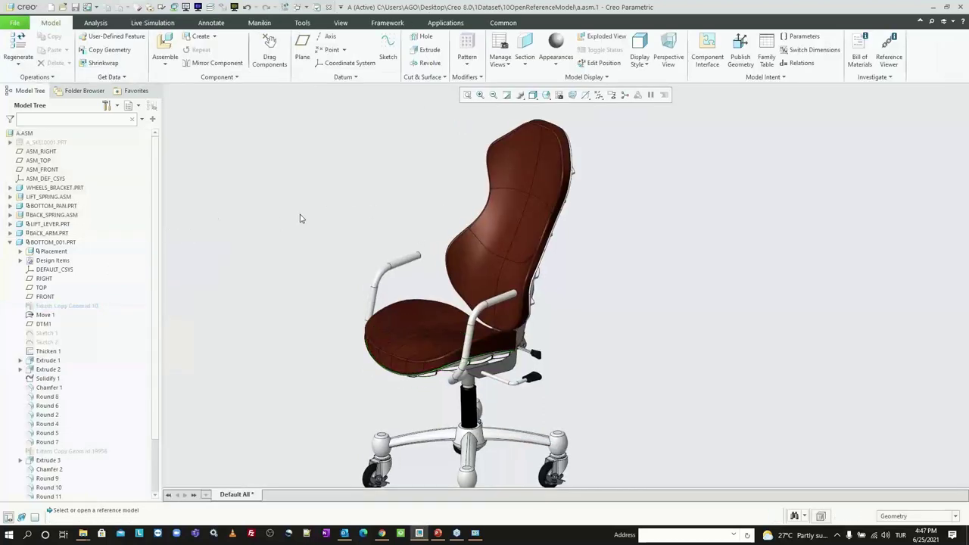
scroll(84, 355, down, 2)
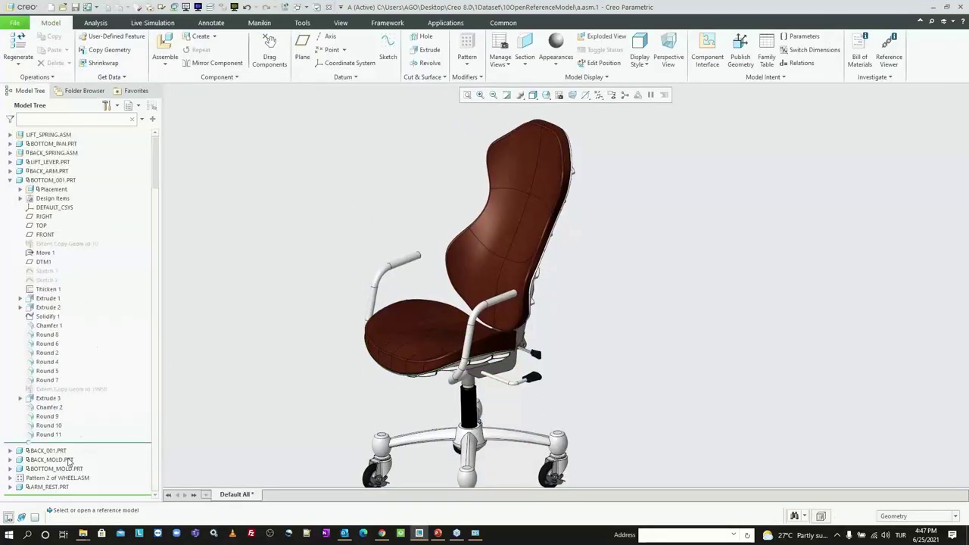
middle_click(285, 274)
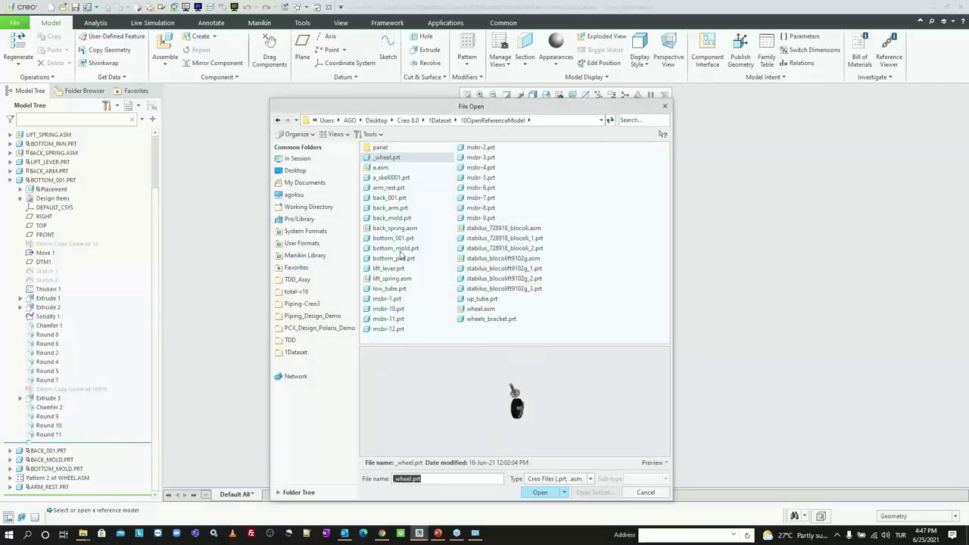
click(402, 249)
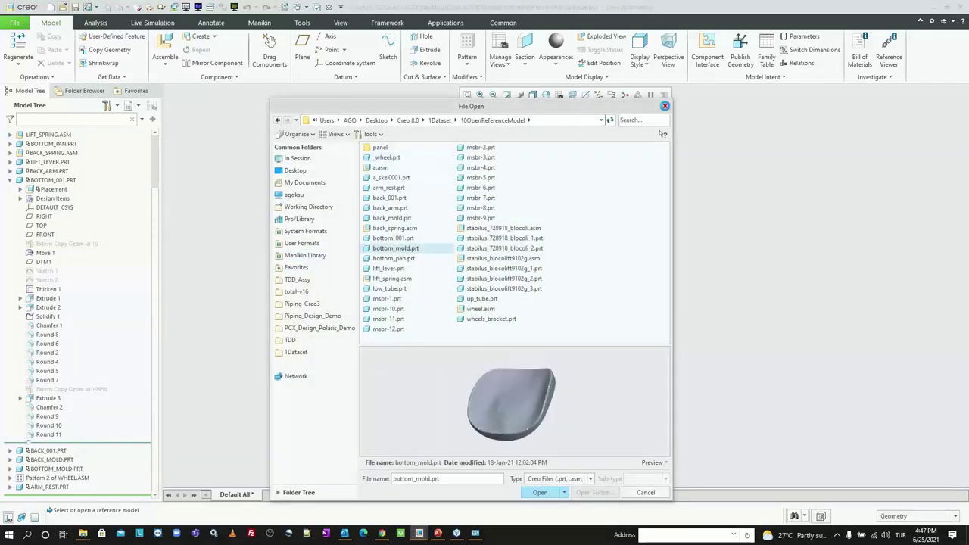
click(665, 106)
click(76, 245)
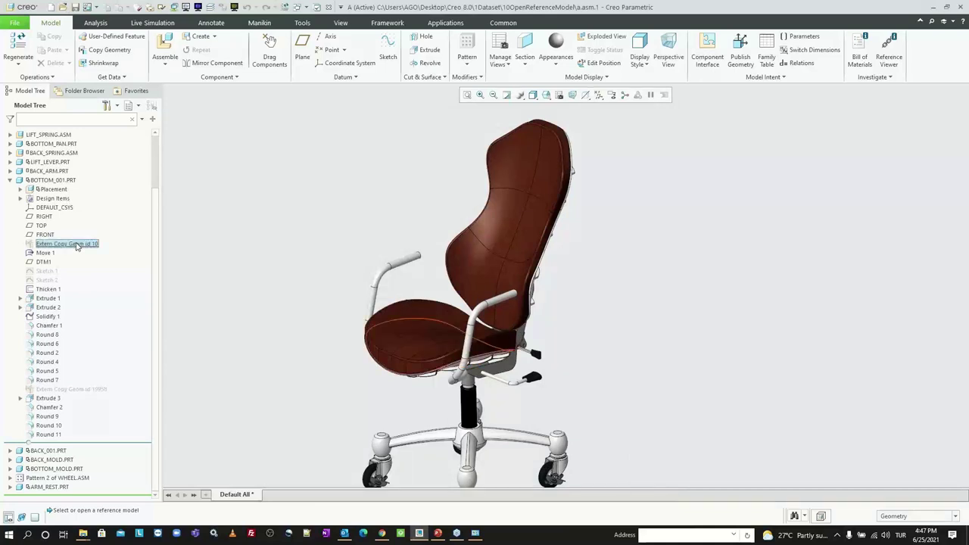
right_click(77, 245)
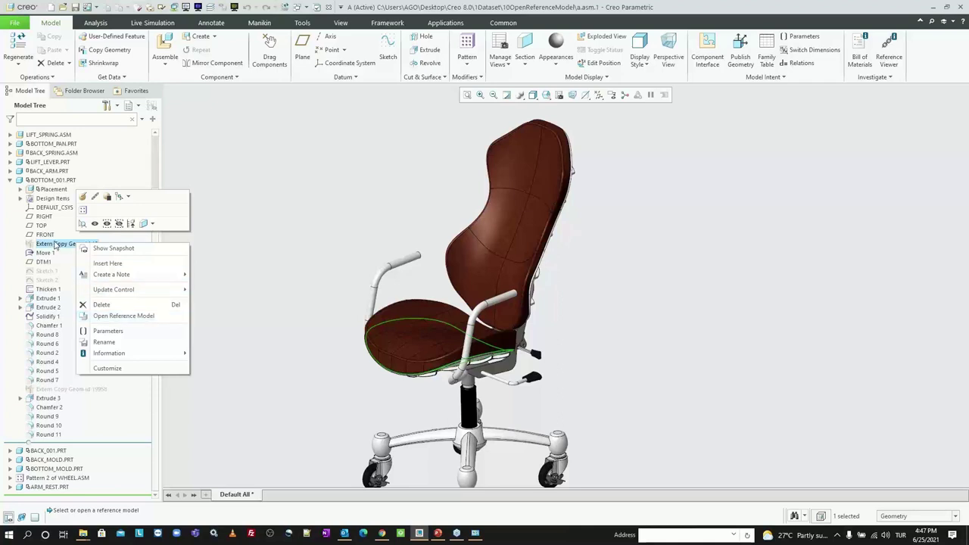
click(136, 317)
mouse_move(447, 224)
middle_down()
mouse_move(564, 209)
mouse_move(484, 137)
middle_up()
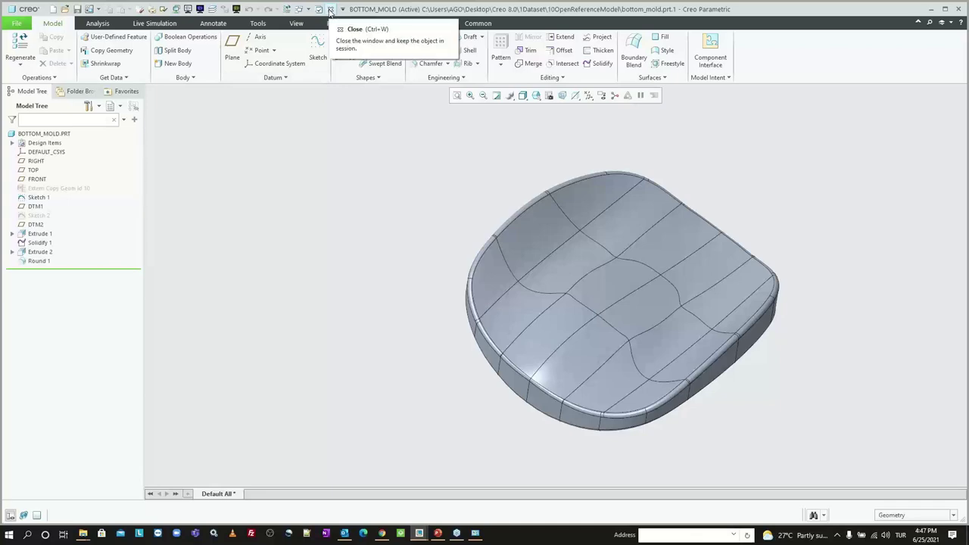
click(330, 9)
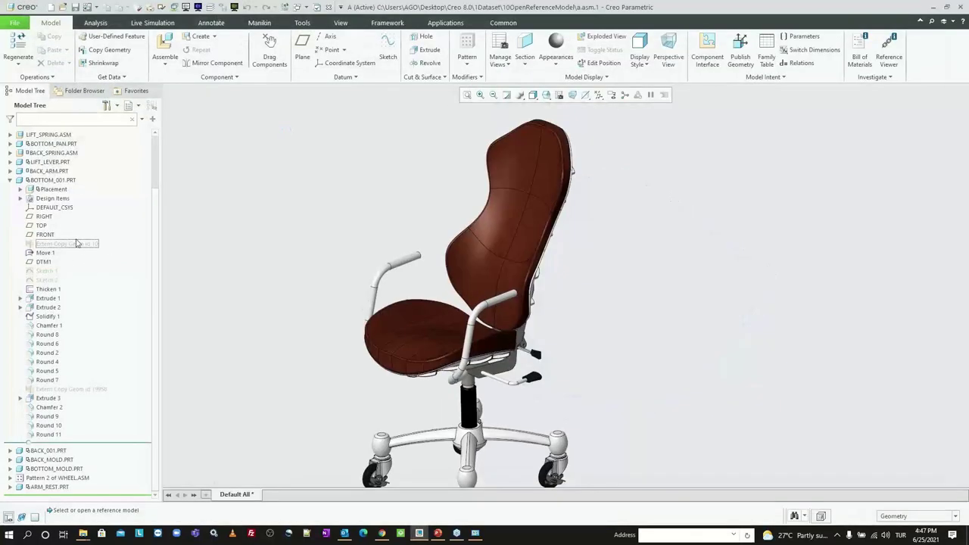
click(112, 57)
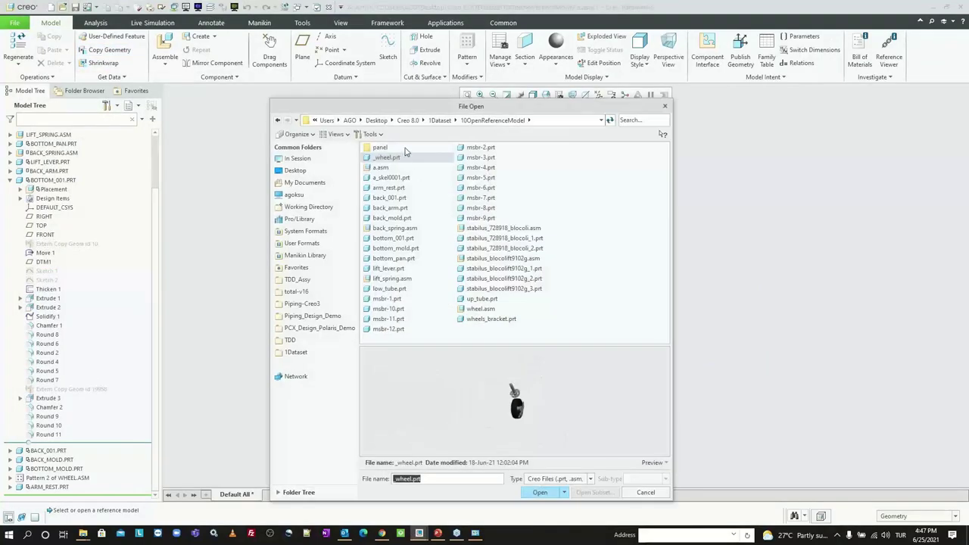
Open cabling.asm from the panel folder in its default representation and reset the view
double_click(405, 148)
double_click(395, 157)
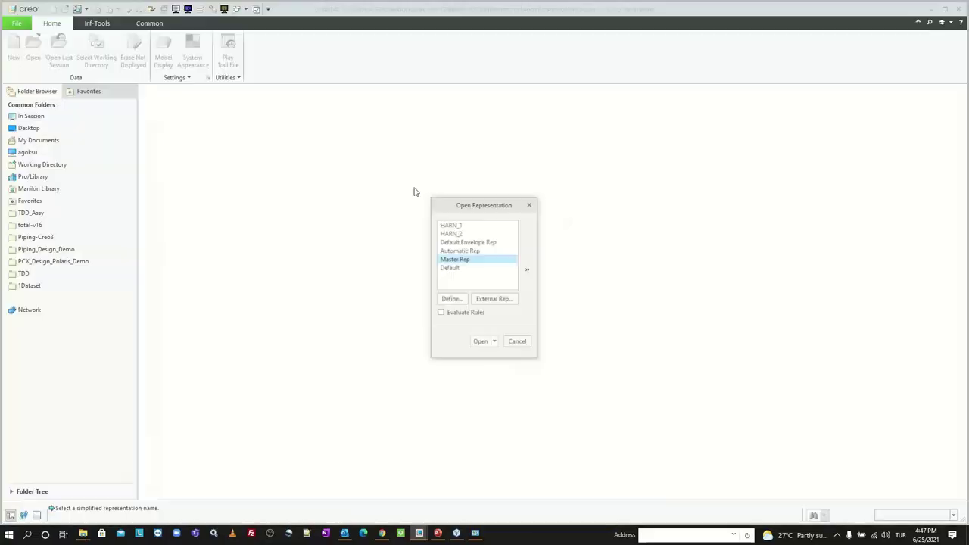
key(Return)
middle_drag(577, 286, 569, 257)
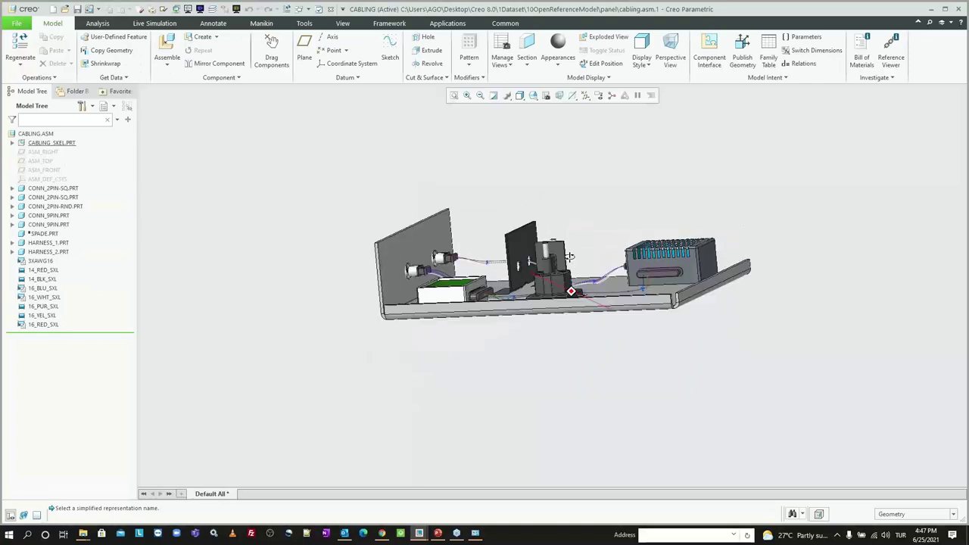
key(ctrl+d)
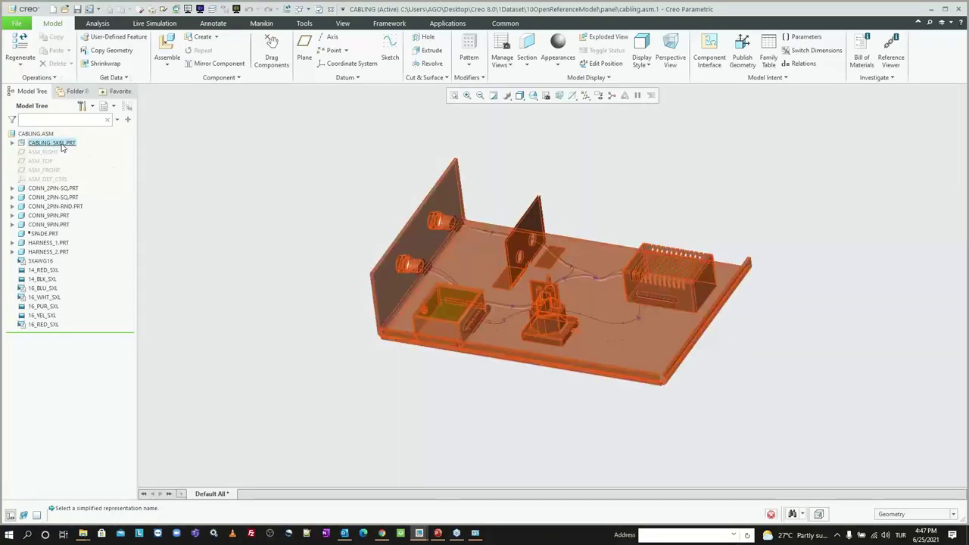
Toggle CABLING_SKEL.PRT visibility, then open PANEL.ASM as Shrinkwrap id 42's reference model
click(62, 146)
click(87, 114)
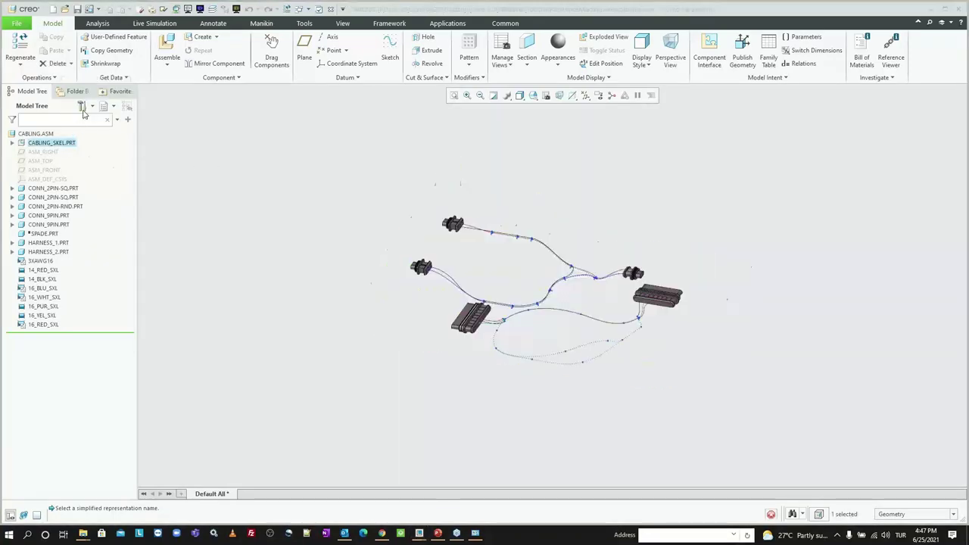
click(56, 145)
click(83, 114)
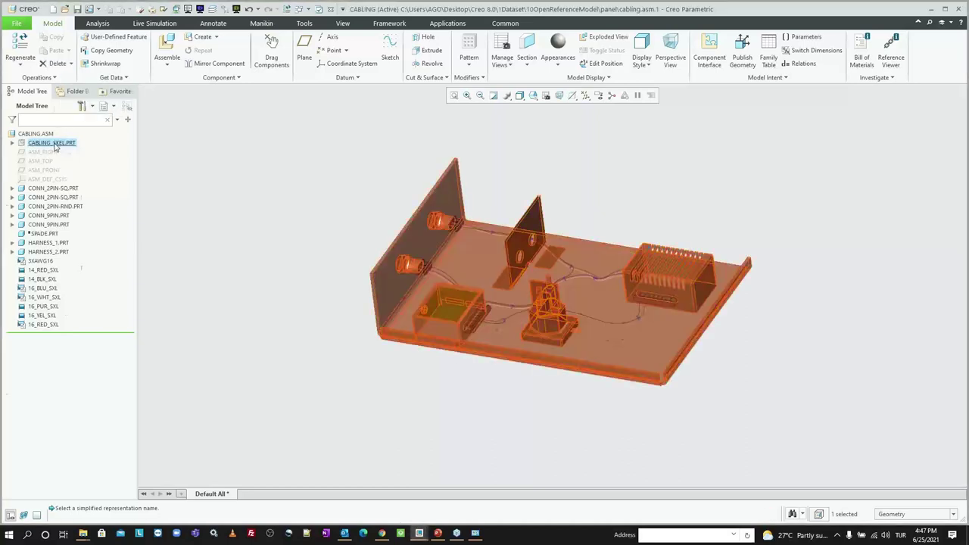
click(55, 146)
click(61, 198)
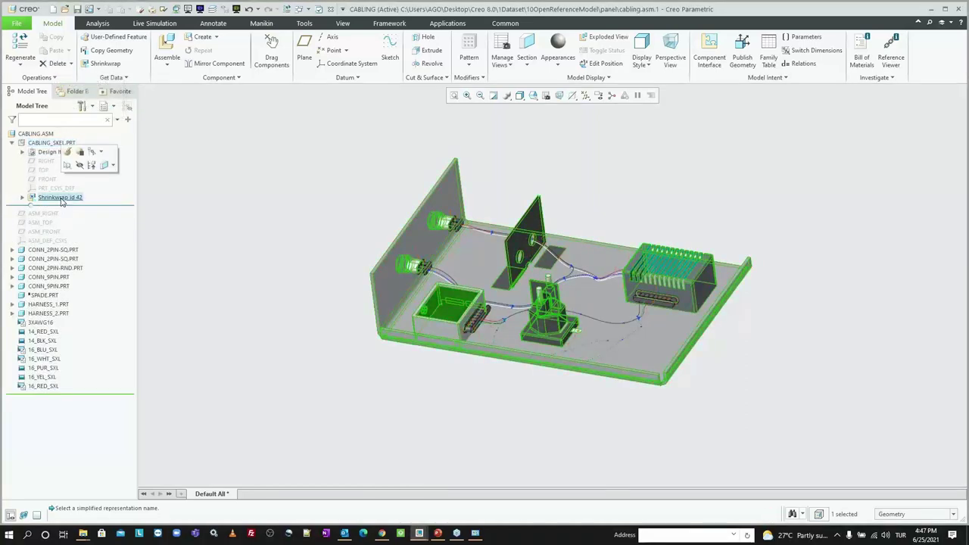
right_click(62, 200)
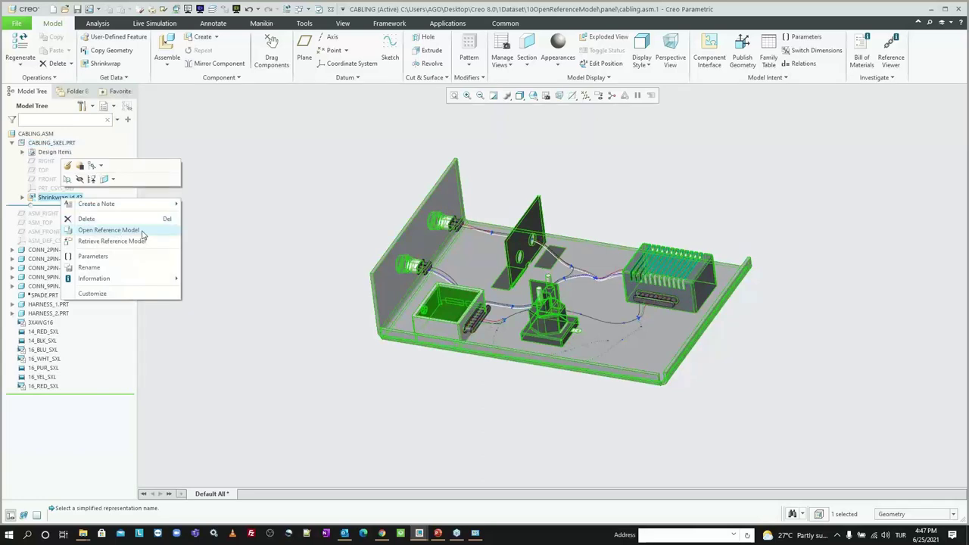
click(141, 231)
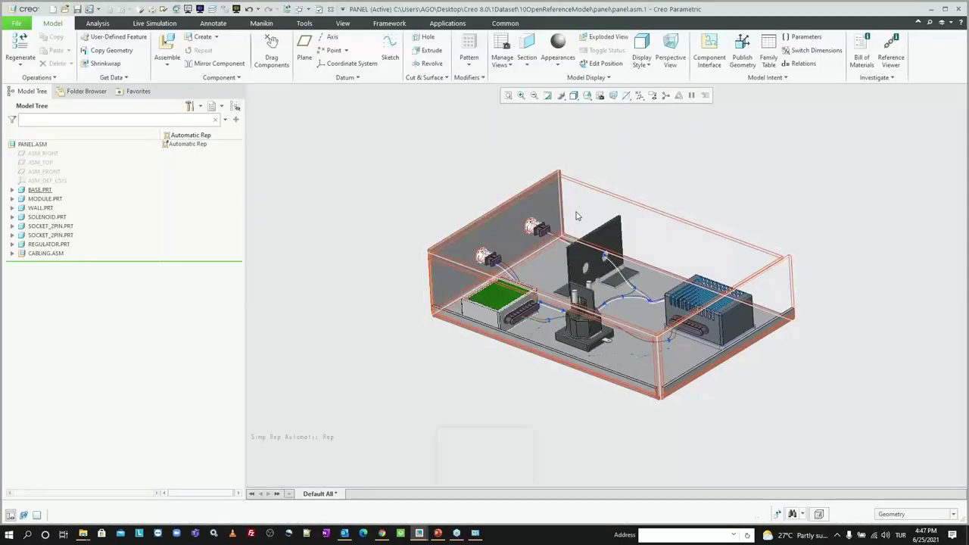
mouse_move(575, 217)
middle_down()
mouse_move(436, 232)
mouse_move(633, 235)
middle_up()
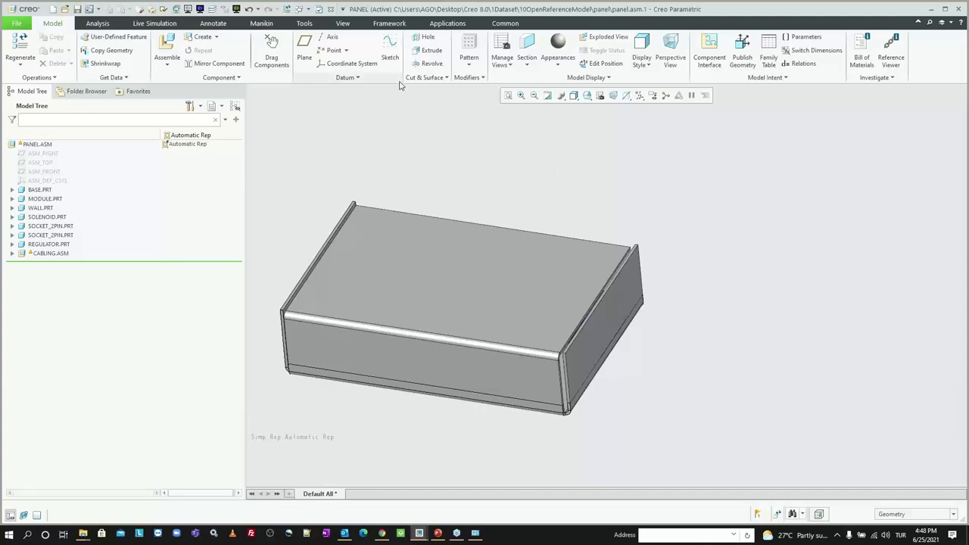
Close the PANEL, cabling and chair windows and erase undisplayed objects from session
click(331, 9)
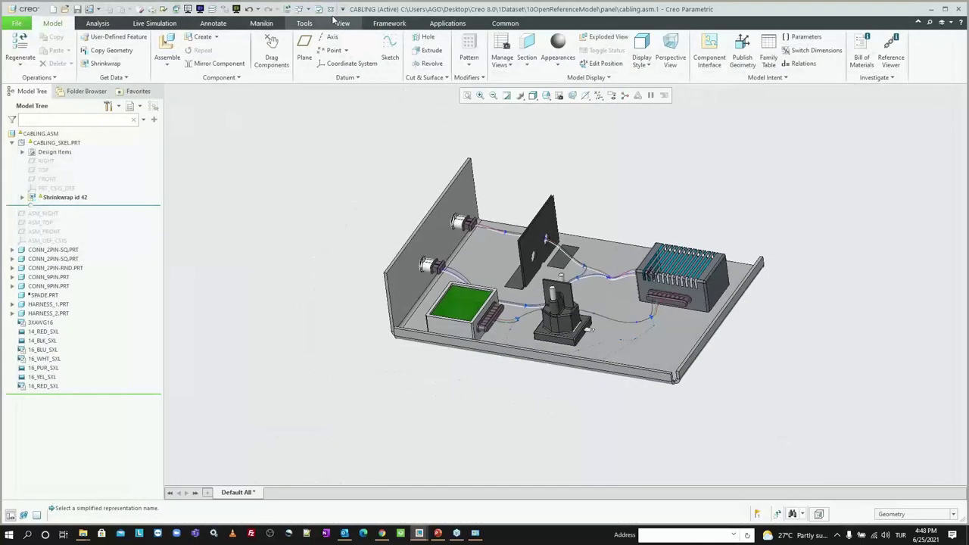
click(330, 9)
click(330, 9)
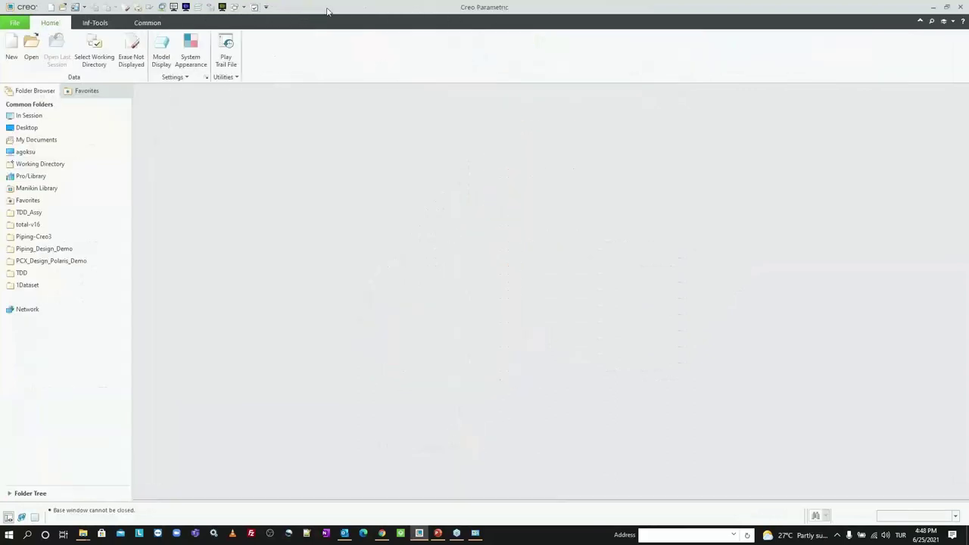
click(131, 53)
key(Return)
Open 297-m-cs_transmission.asm from 11Transmission with Master Rep and show its section A cutaway
click(31, 46)
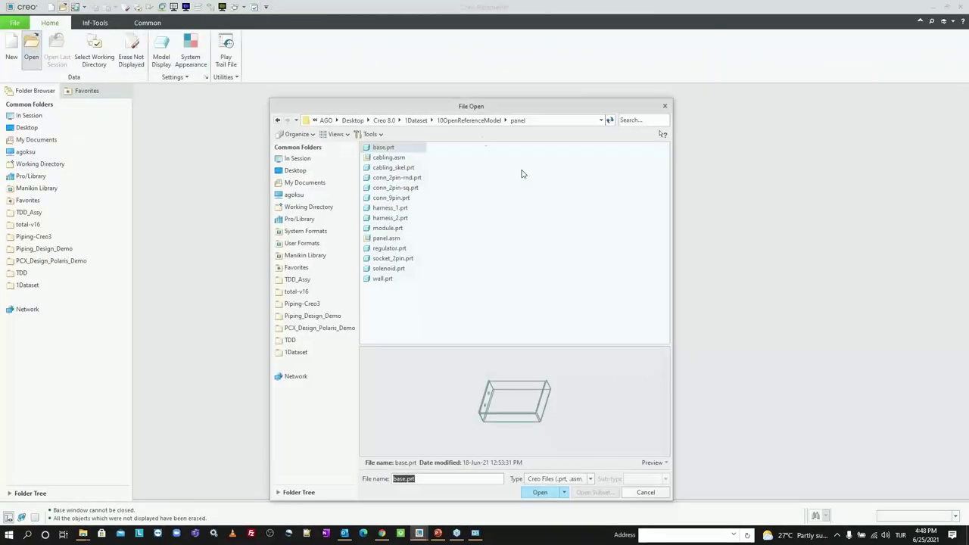
click(482, 121)
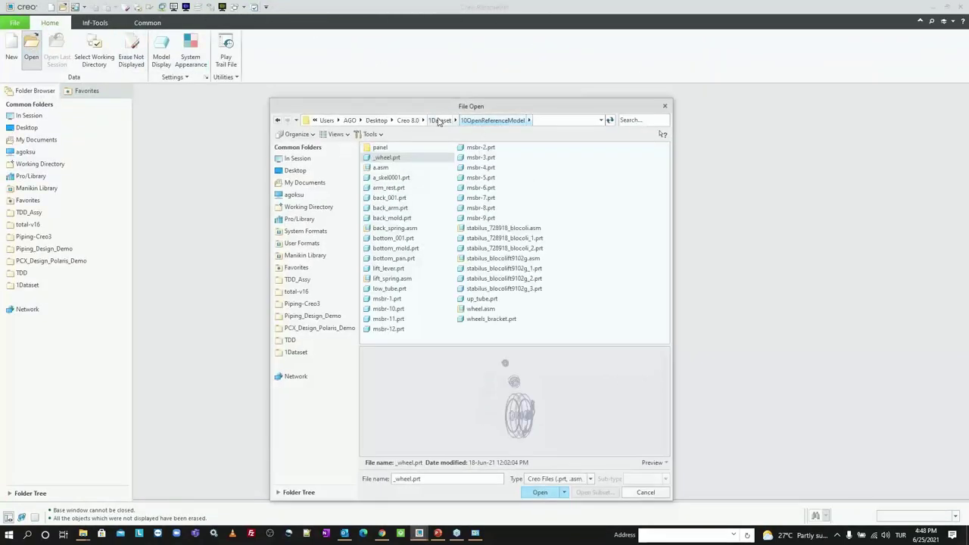
click(436, 120)
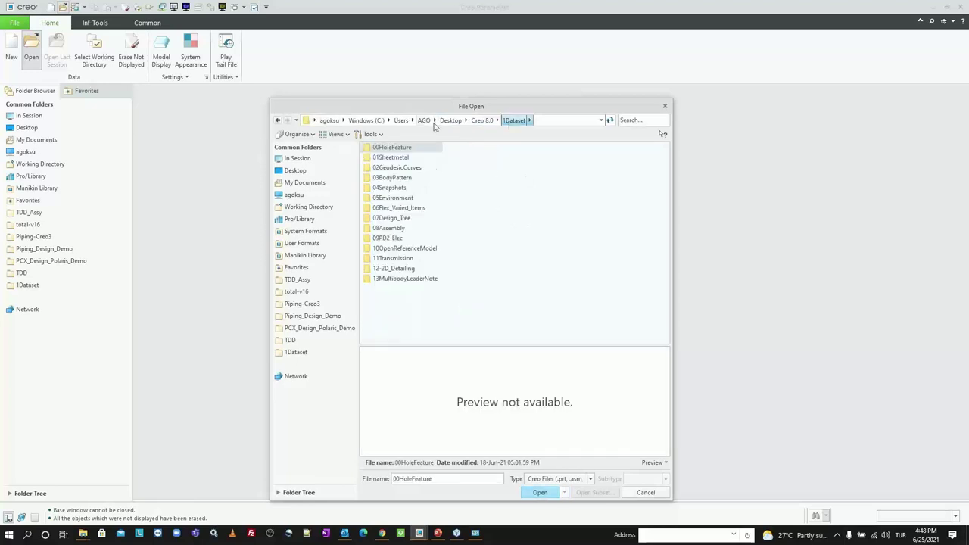
double_click(401, 259)
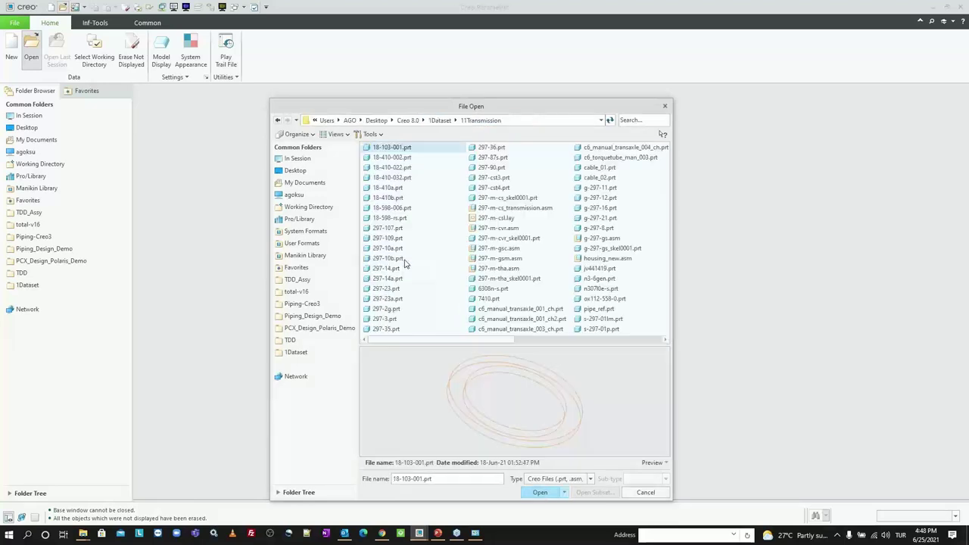
double_click(534, 211)
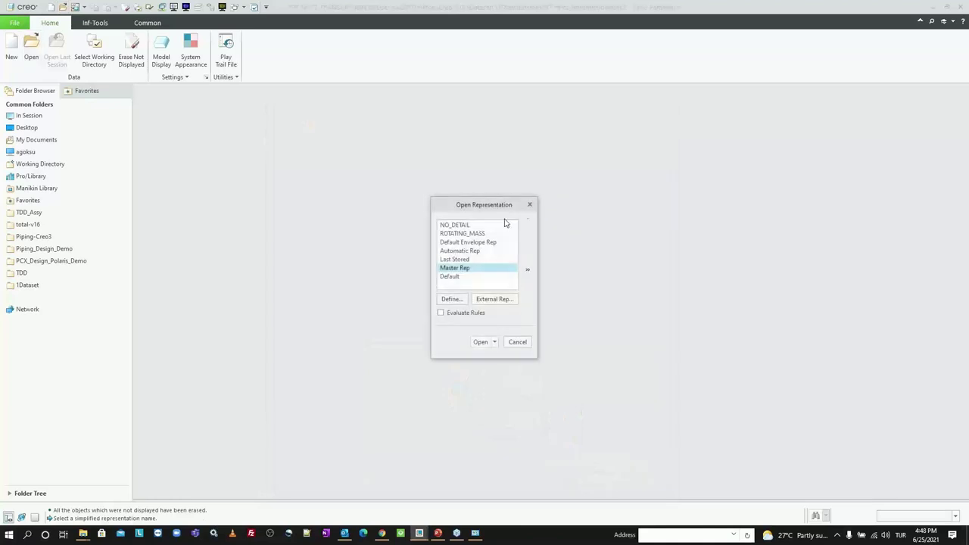
key(Return)
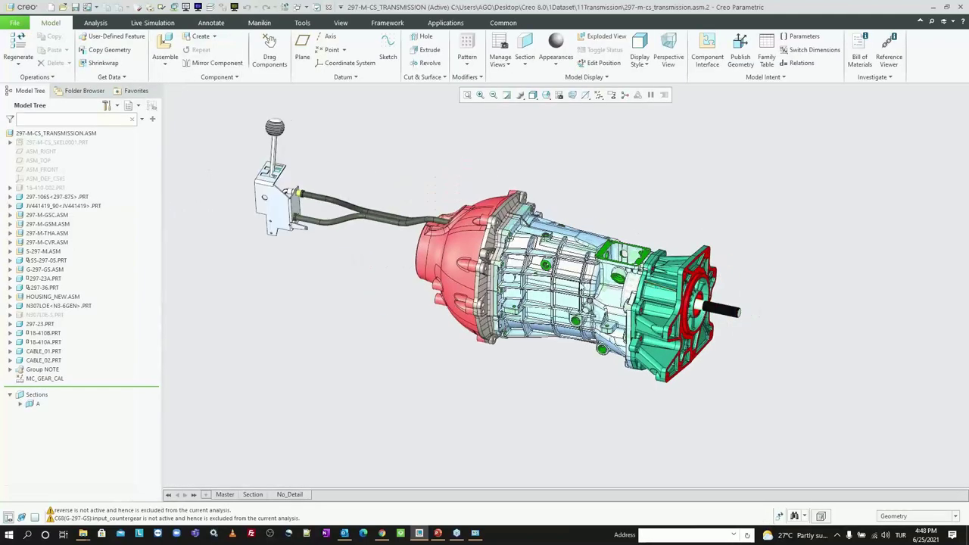
click(252, 494)
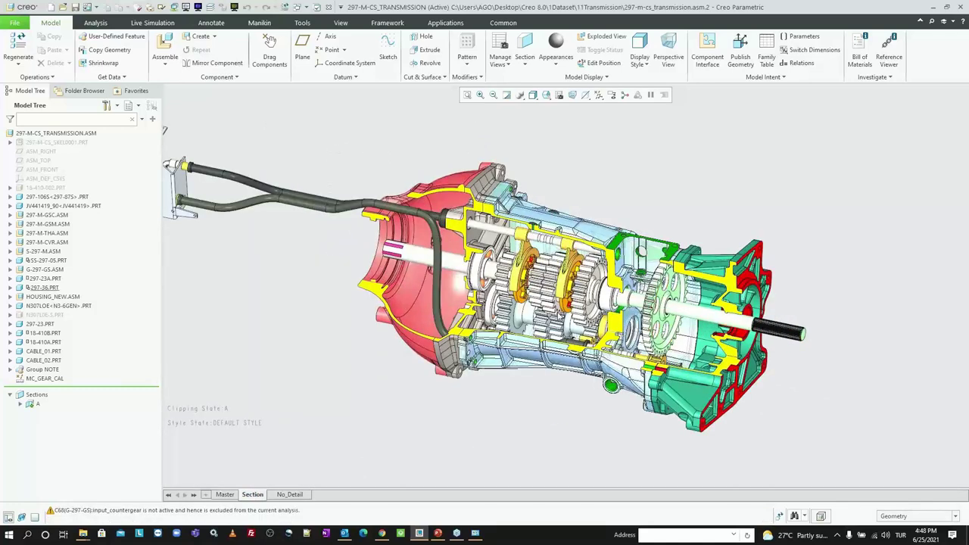
scroll(594, 363, up, 1)
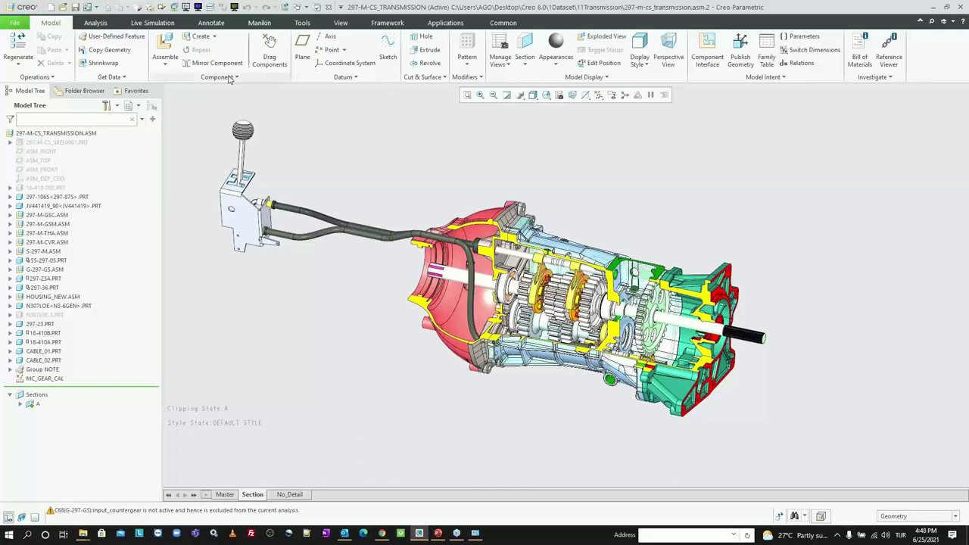
click(25, 26)
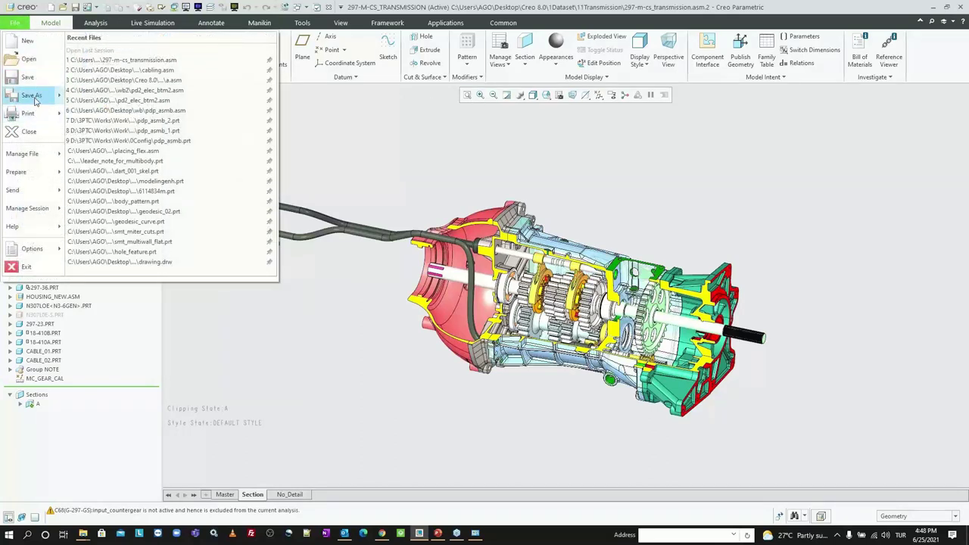
mouse_move(32, 95)
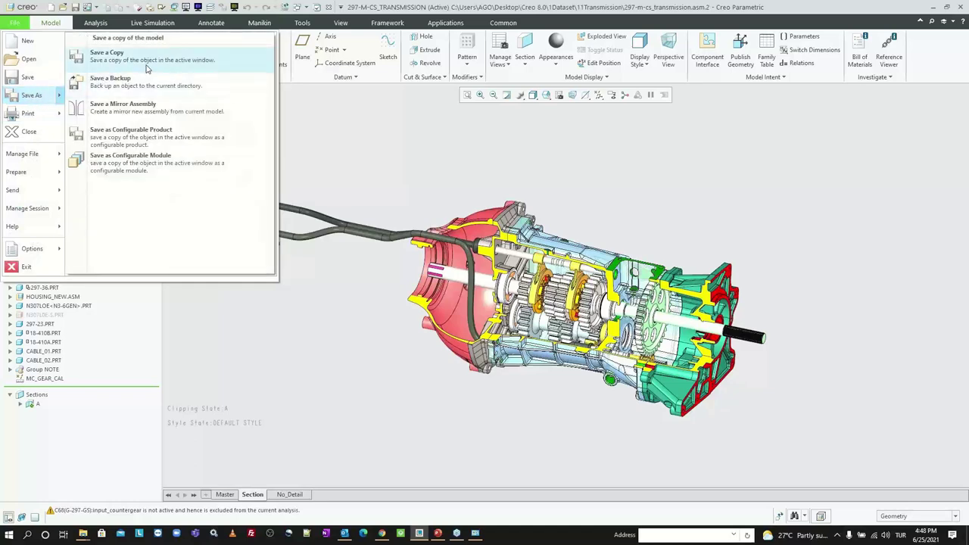
Skip Save a Copy and activate the No_Detail simplified representation in View Manager
click(114, 56)
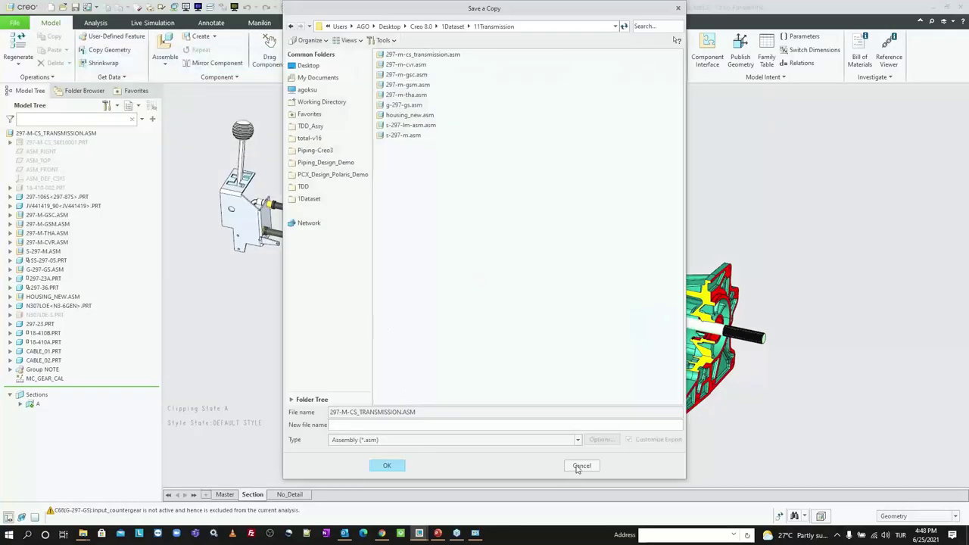
click(582, 466)
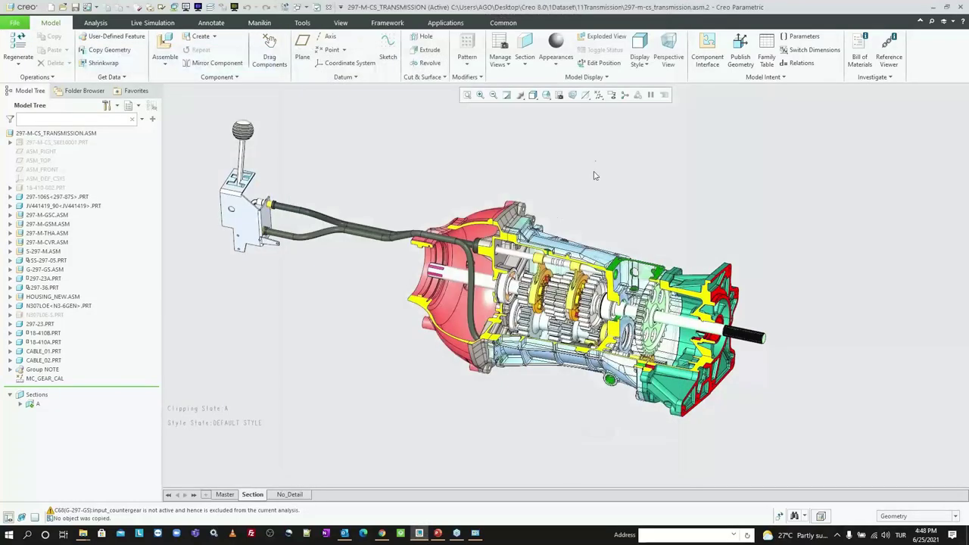
click(559, 96)
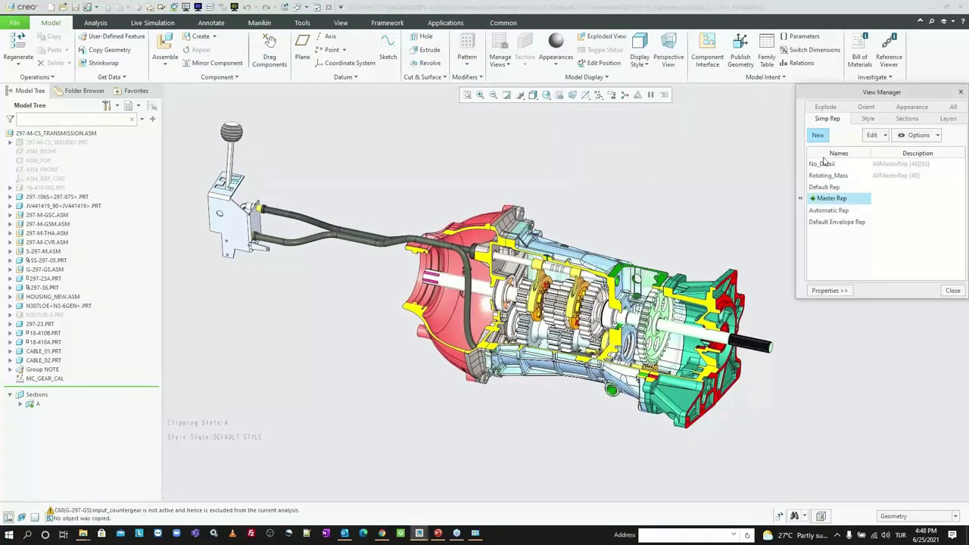
double_click(827, 164)
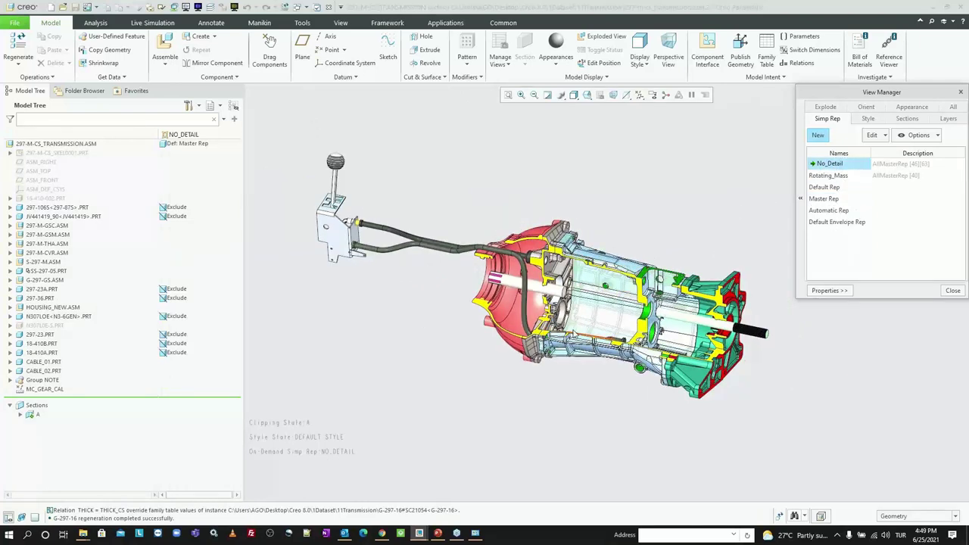
click(951, 290)
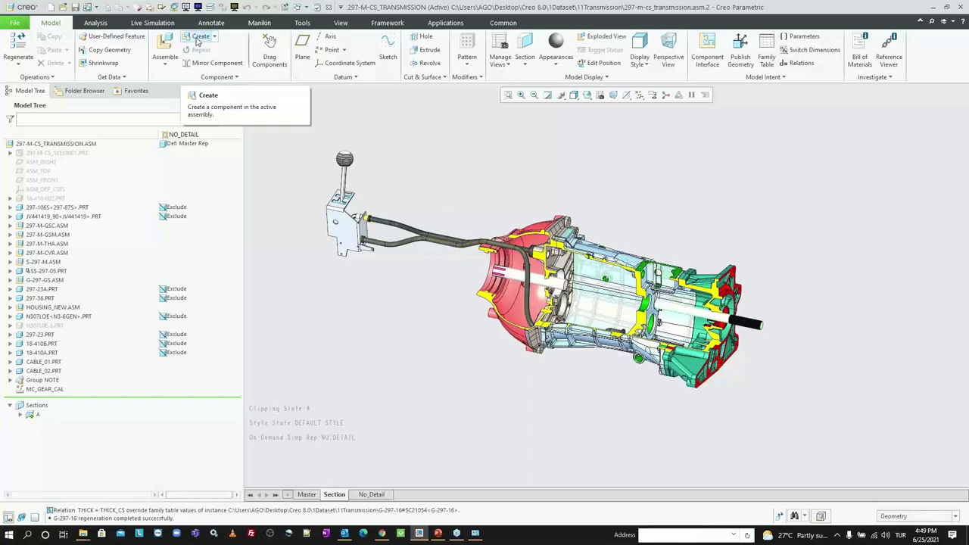
click(14, 22)
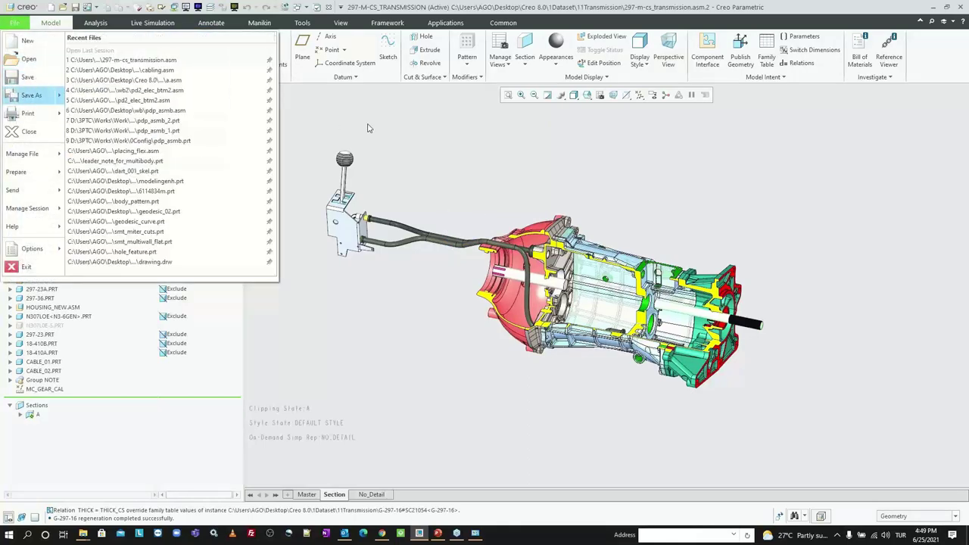
Create a new Part/Solid named SW_TRANSMISSION from the default template
key(Escape)
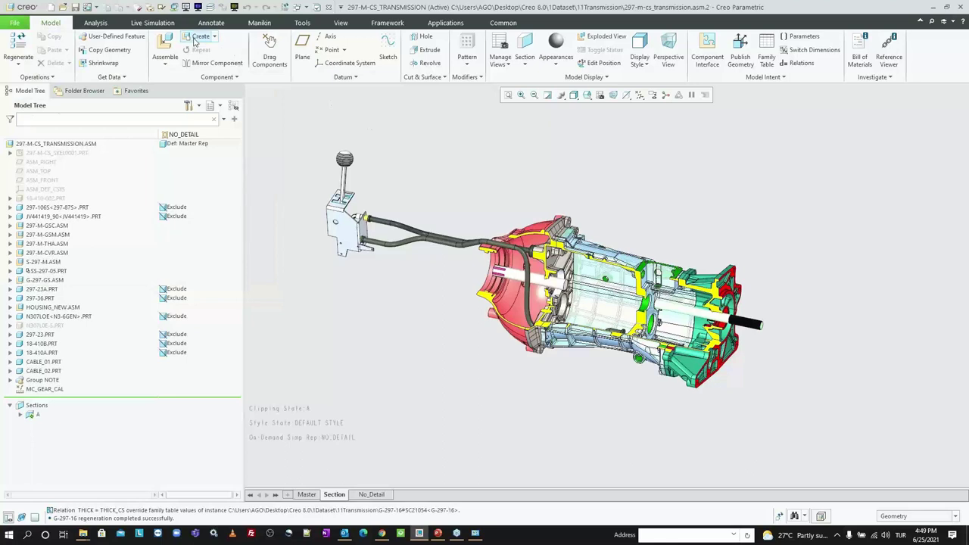
click(51, 6)
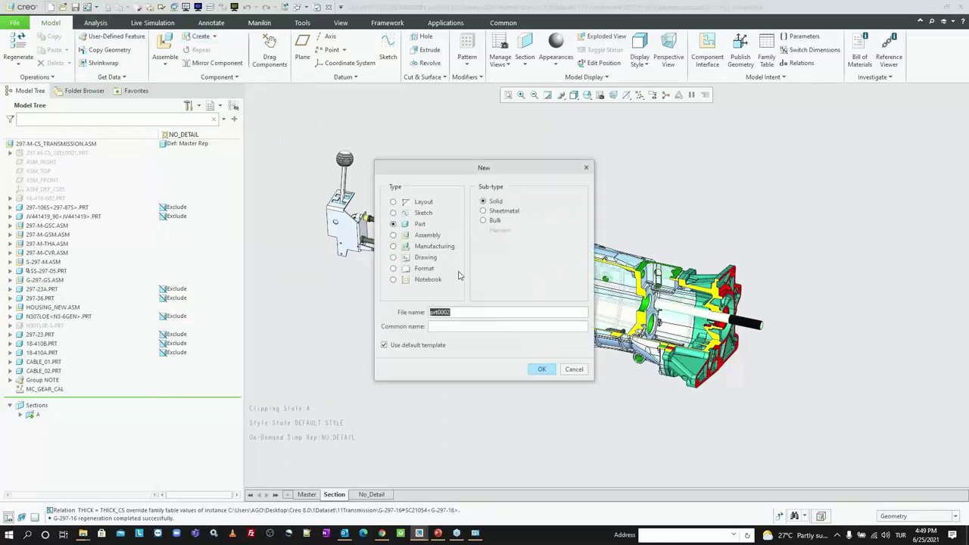
text(sw_transmission)
key(Return)
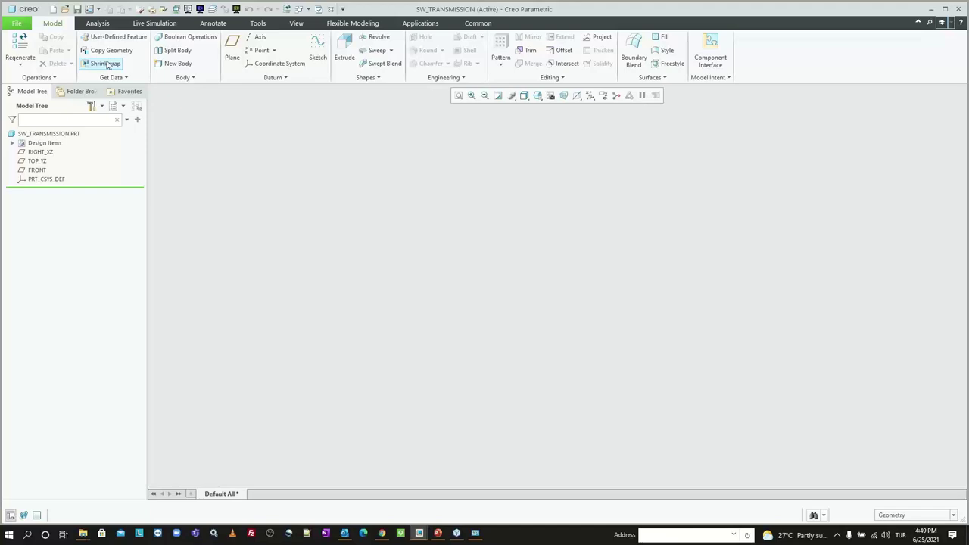
Switch to the SW_TRANSMISSION part window
click(319, 9)
click(348, 19)
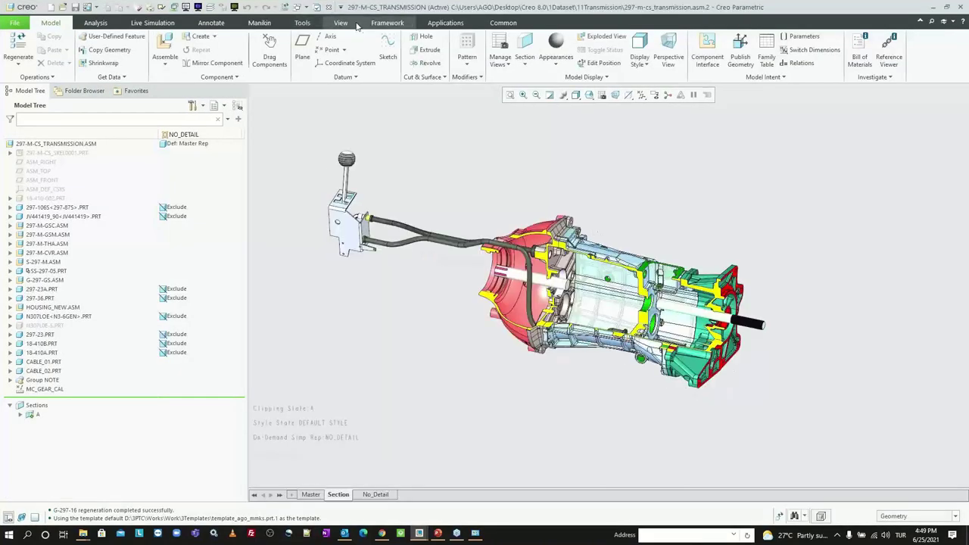
click(314, 9)
click(313, 28)
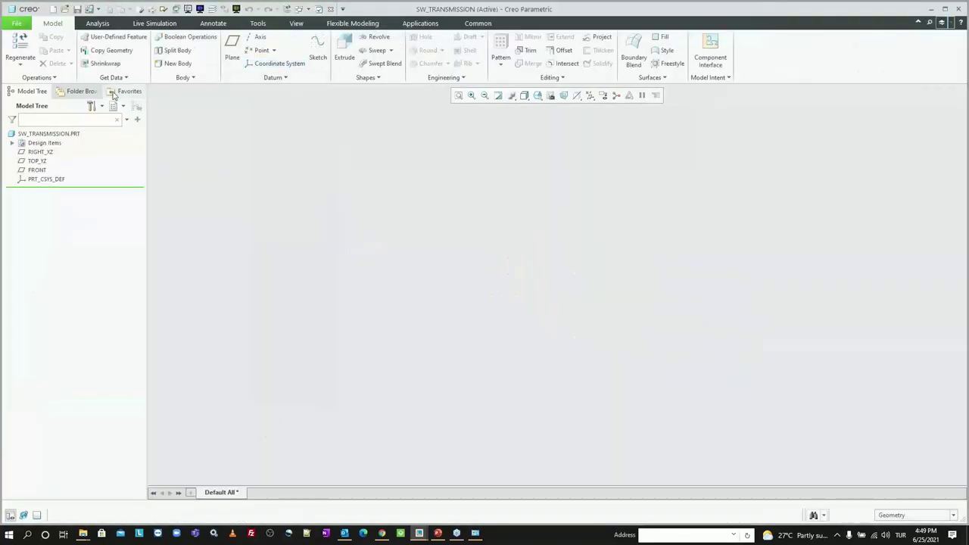
Start an external shrinkwrap sourcing 297-M-CS_TRANSMISSION.ASM with Master Rep at default placement
click(106, 64)
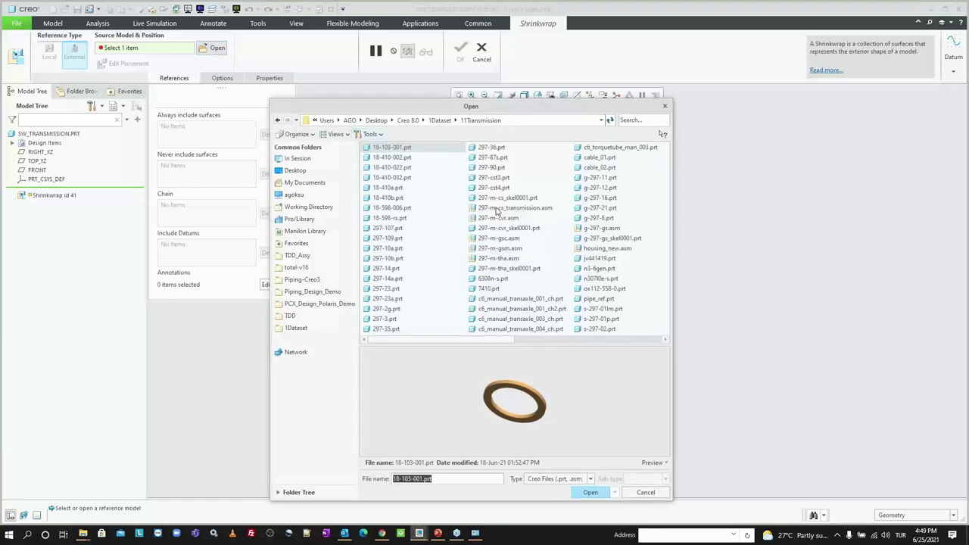
double_click(513, 209)
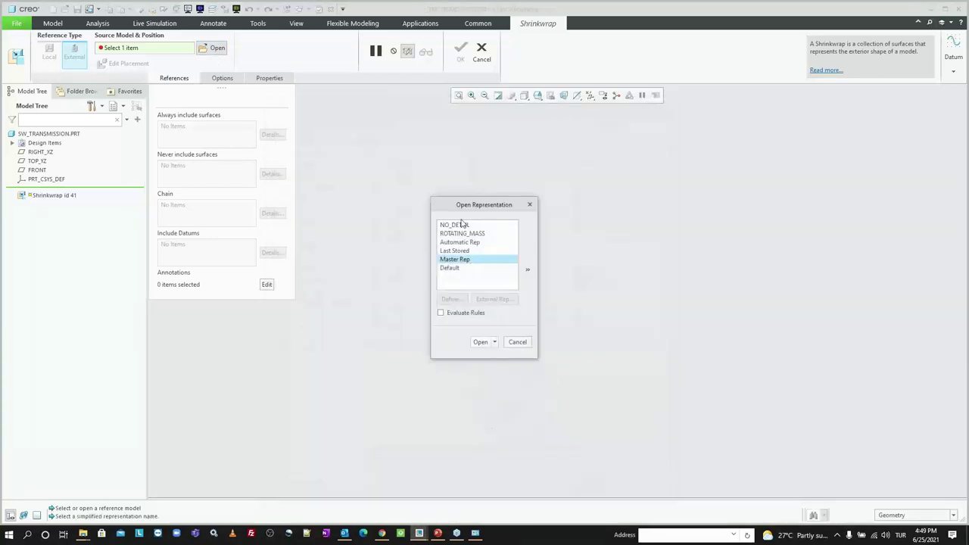
drag(473, 209, 480, 168)
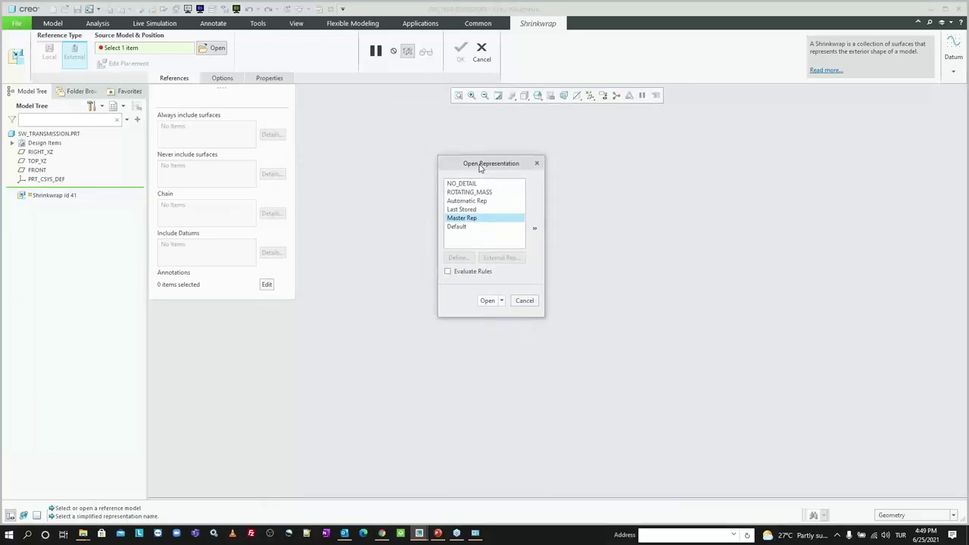
click(488, 306)
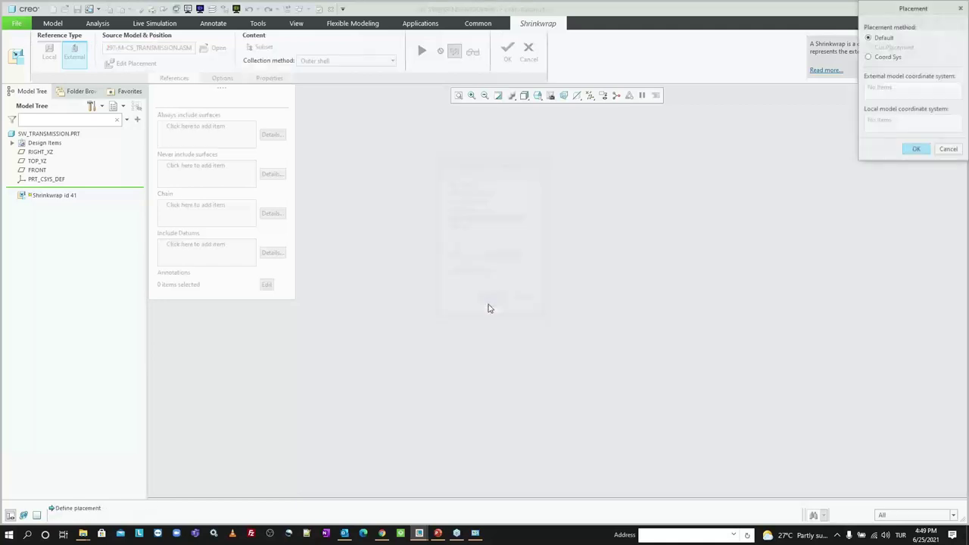
key(Return)
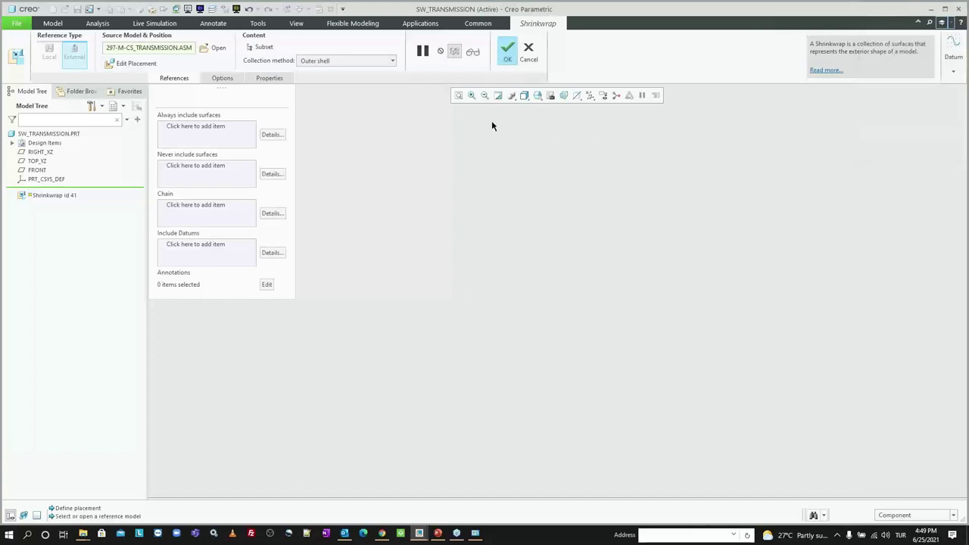
click(263, 46)
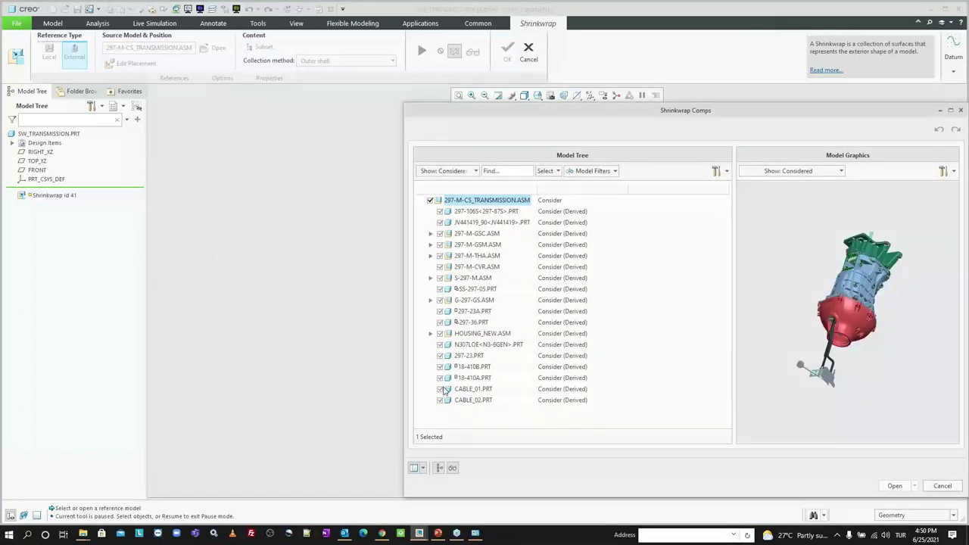
click(942, 485)
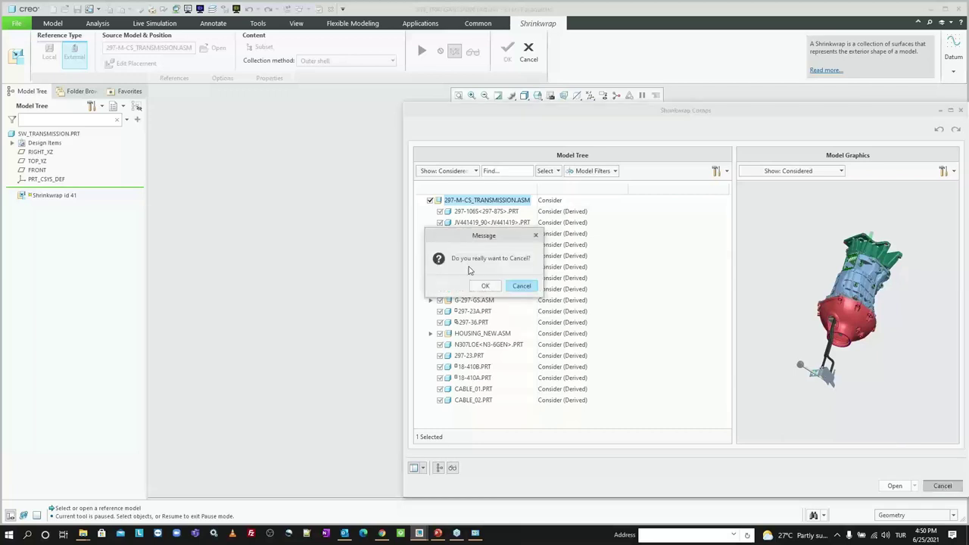
click(485, 286)
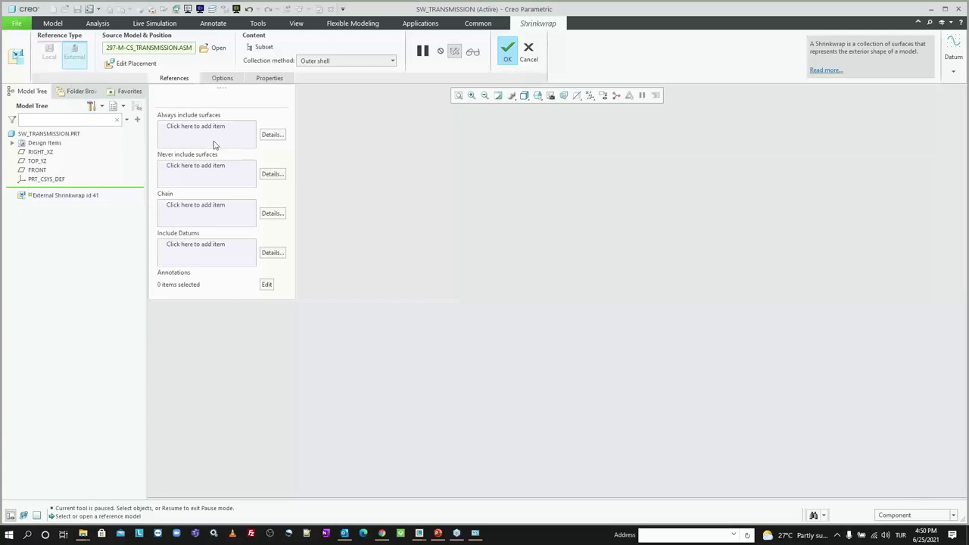
Replace the shrinkwrap source with the transmission's NO_DETAIL representation and accept the component subset
click(215, 48)
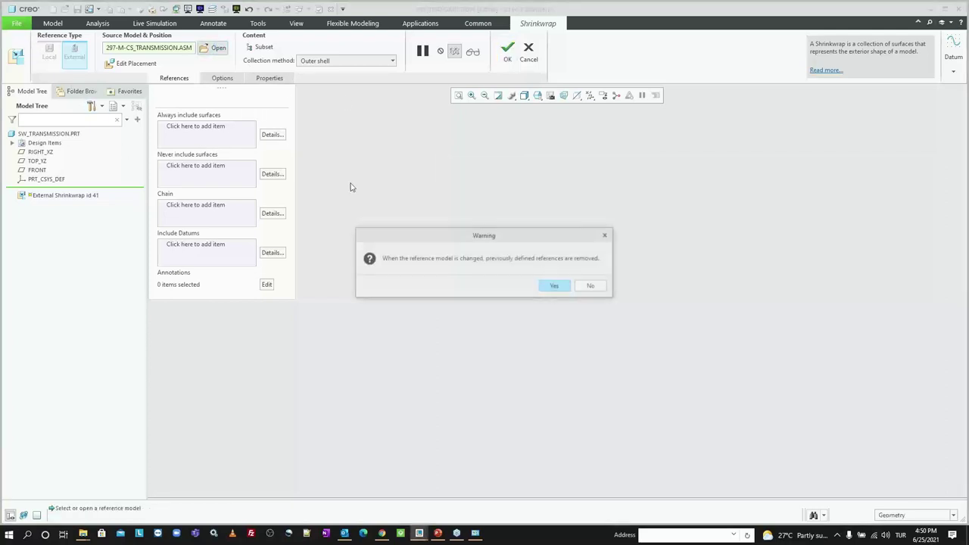
click(552, 280)
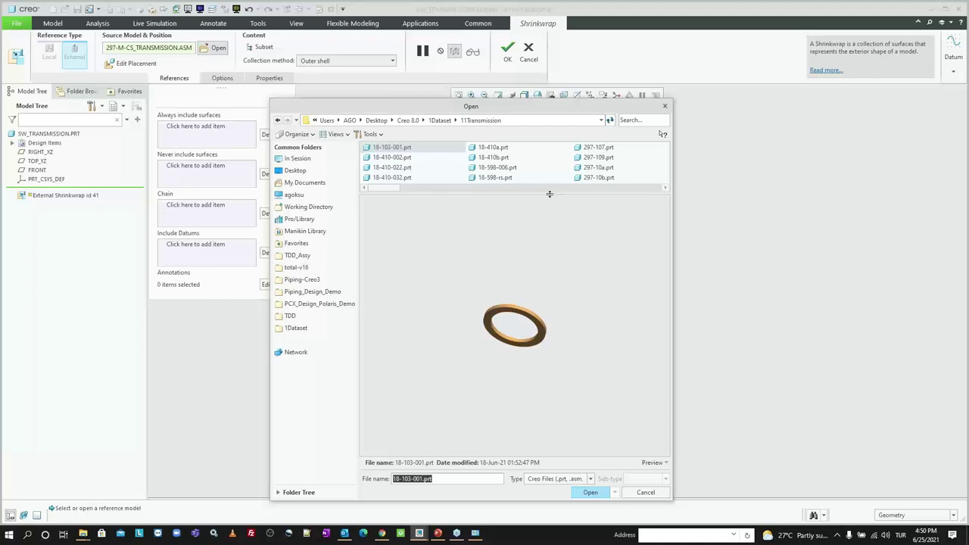
drag(549, 194, 532, 292)
double_click(523, 269)
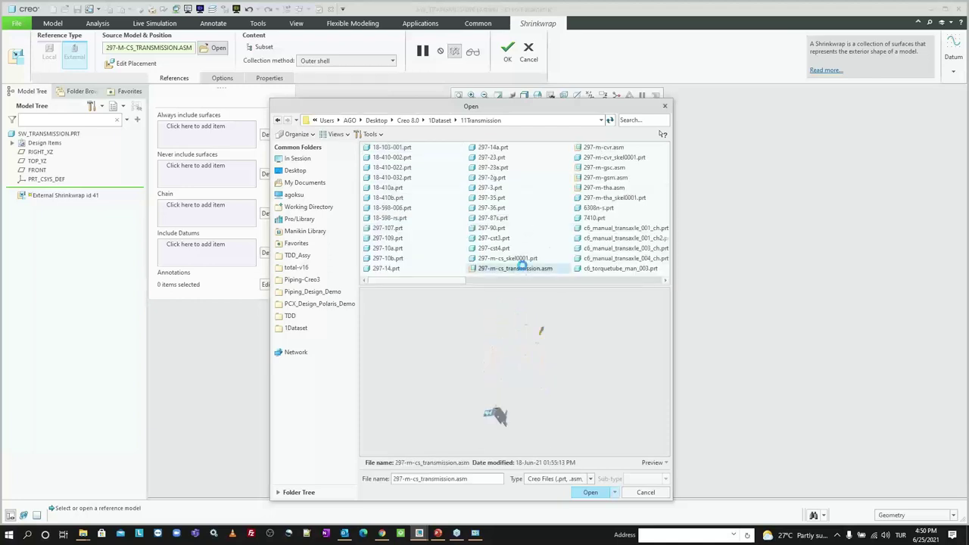
click(445, 227)
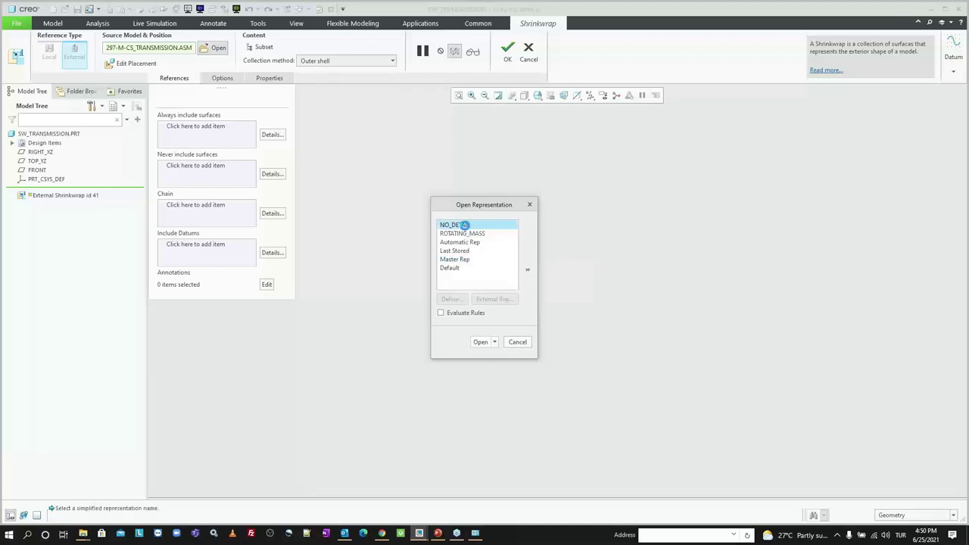
double_click(451, 227)
click(260, 46)
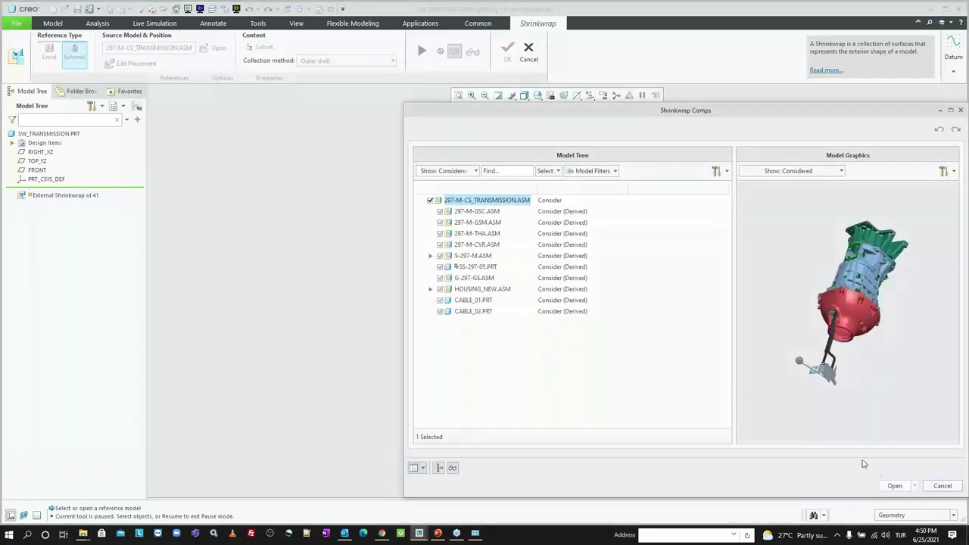
click(894, 485)
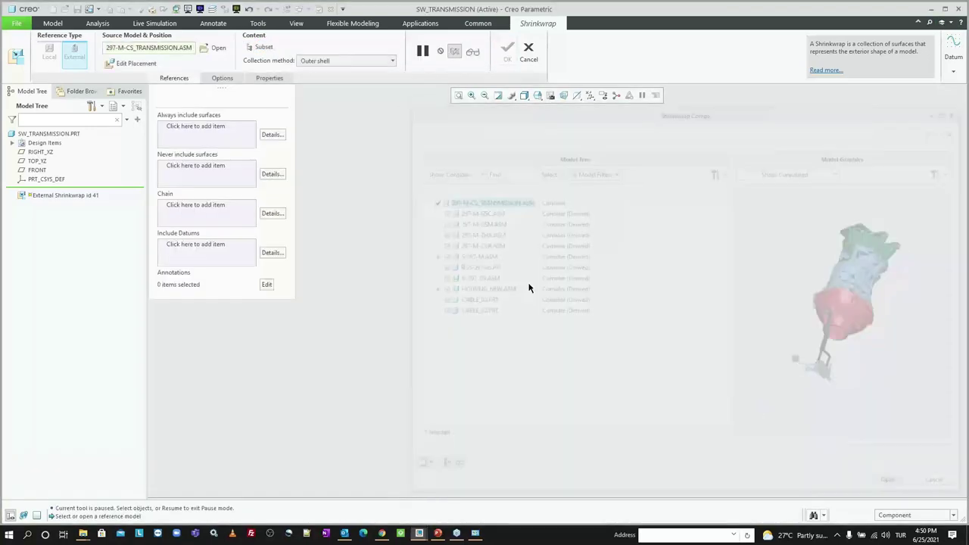
Set Autocollect all solid surfaces with Solidify resulting geometry, preview, and finish the shrinkwrap
click(221, 80)
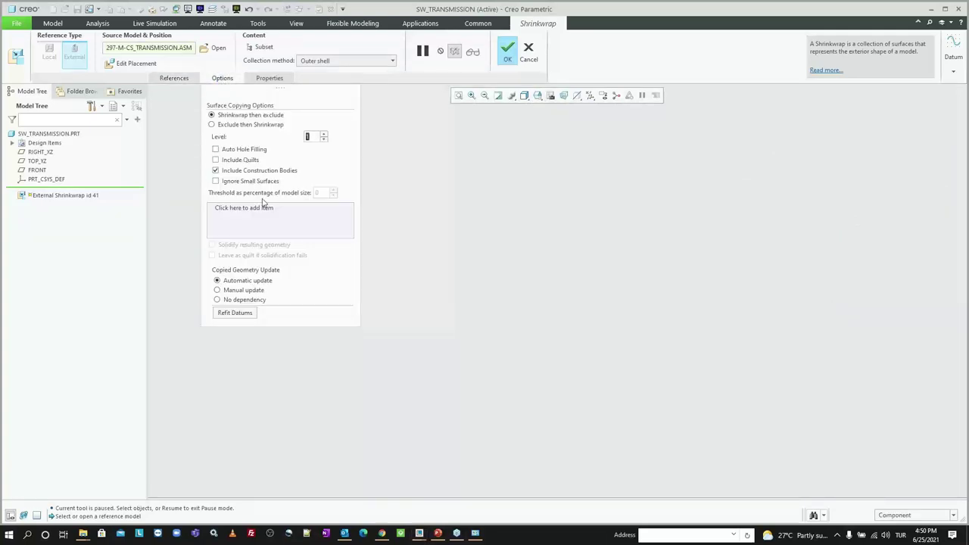
click(323, 61)
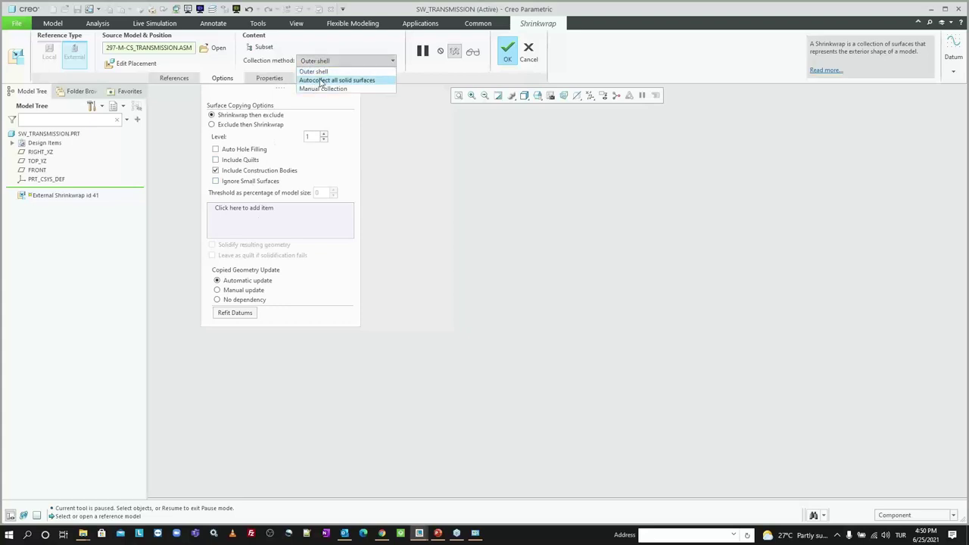
click(322, 81)
key(Return)
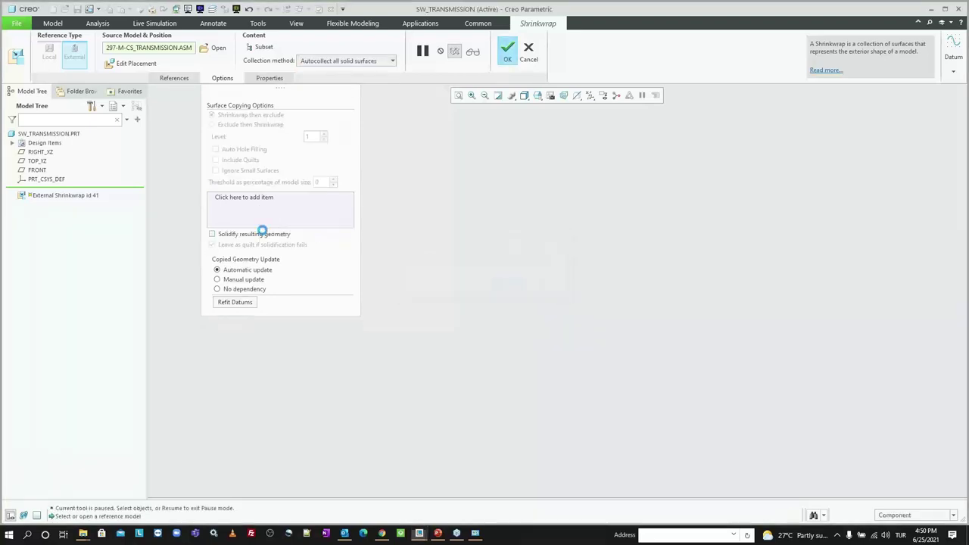
click(261, 233)
click(509, 55)
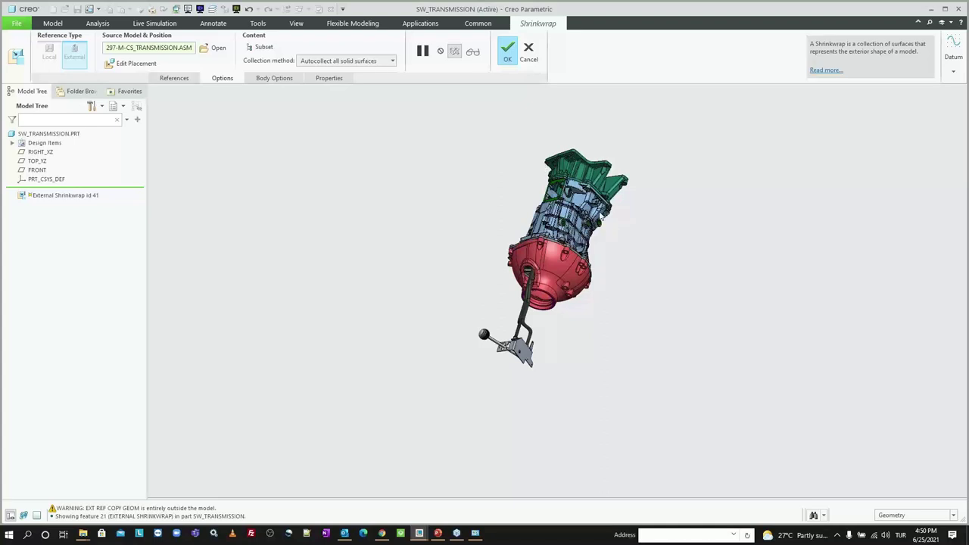
click(599, 216)
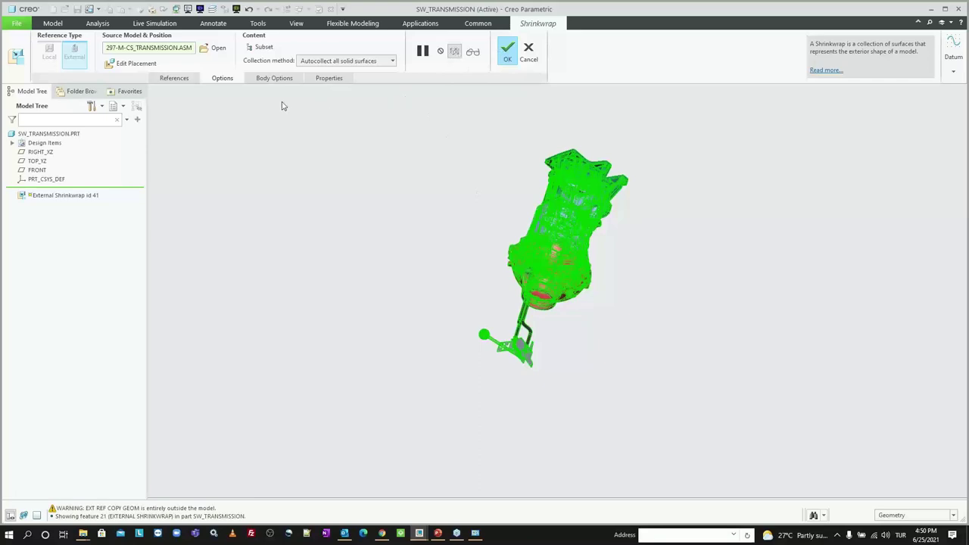
middle_click(612, 251)
mouse_move(611, 250)
middle_down()
mouse_move(579, 273)
mouse_move(482, 125)
mouse_move(422, 272)
mouse_move(423, 290)
mouse_move(437, 274)
mouse_move(428, 296)
middle_up()
key(ctrl+d)
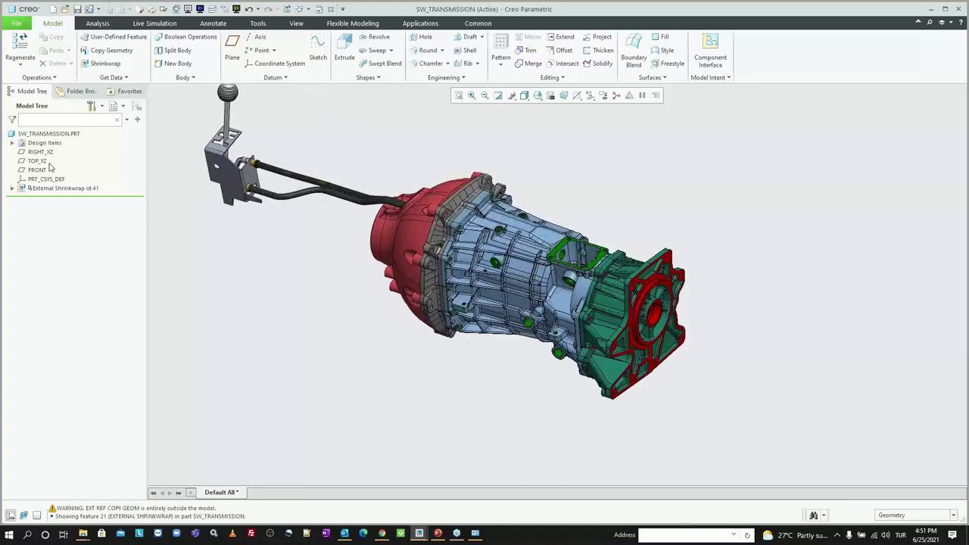
Section SW_TRANSMISSION through RIGHT_XZ at offset 50, then switch to the transmission assembly window
click(41, 152)
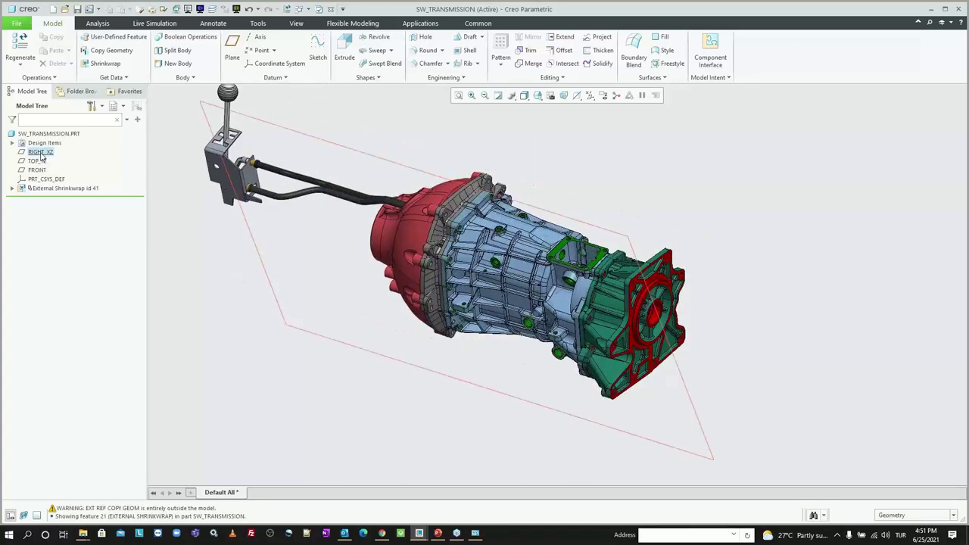
click(108, 119)
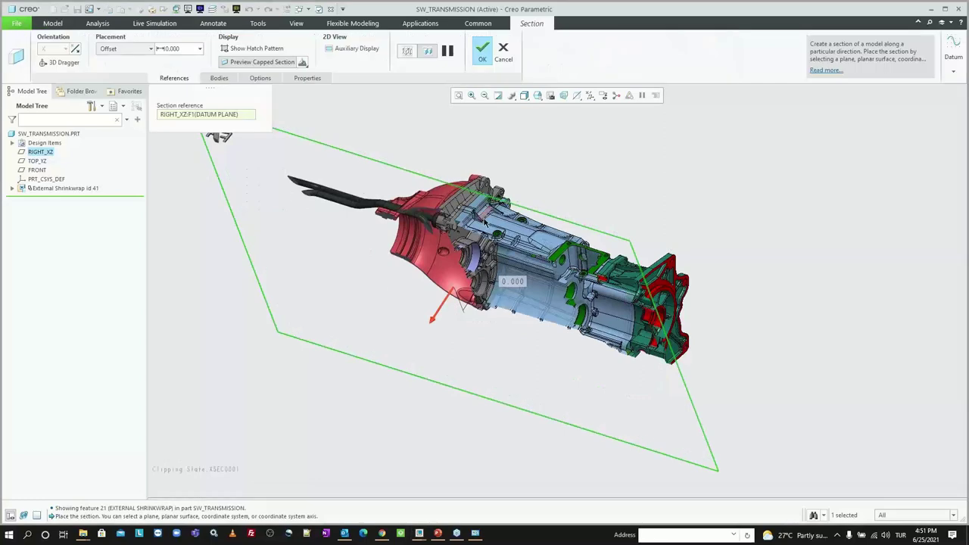
mouse_move(454, 227)
middle_down()
mouse_move(508, 175)
mouse_move(522, 272)
middle_up()
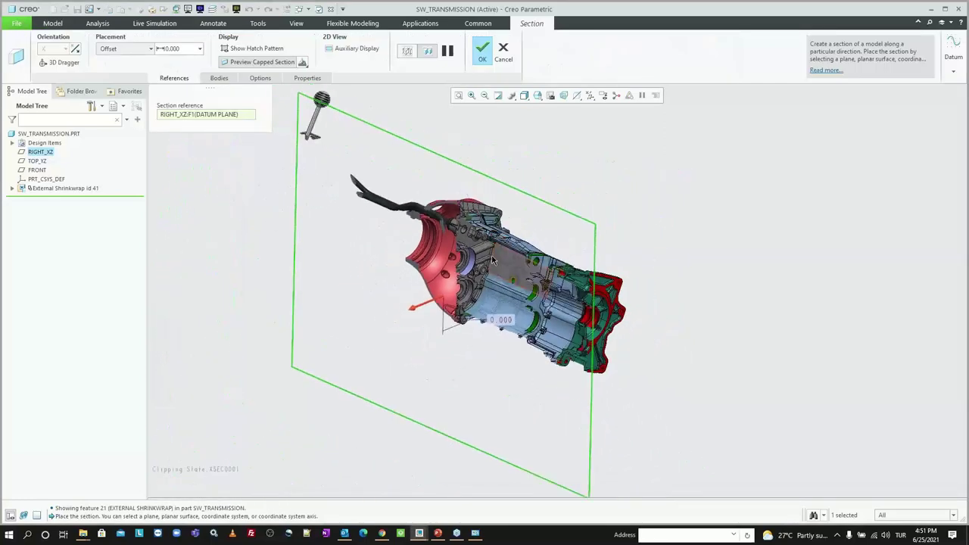
drag(421, 311, 401, 310)
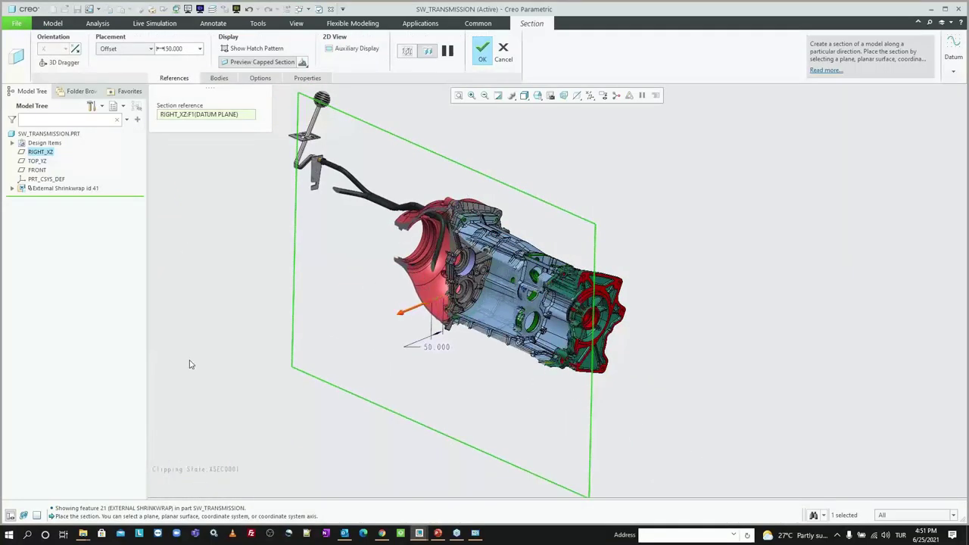
click(482, 60)
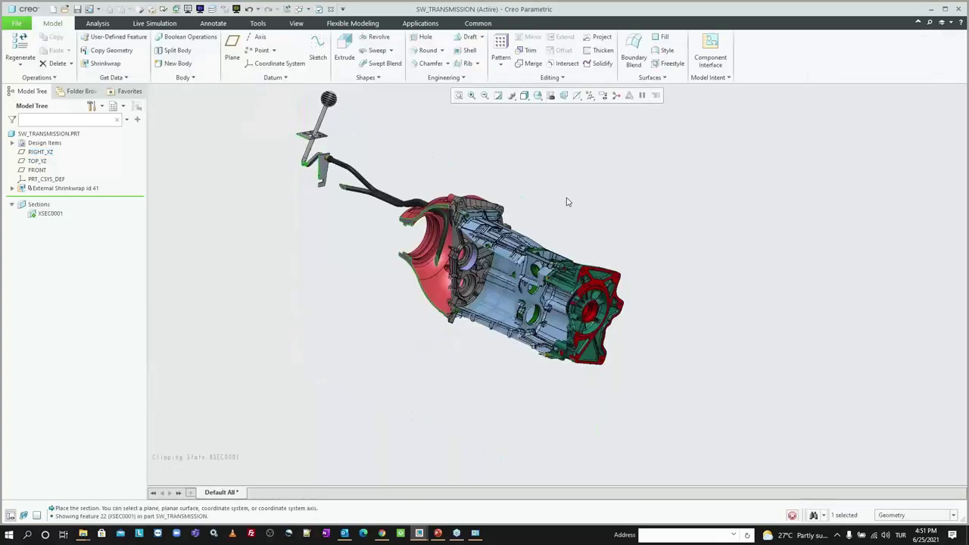
middle_drag(563, 292, 618, 259)
click(318, 8)
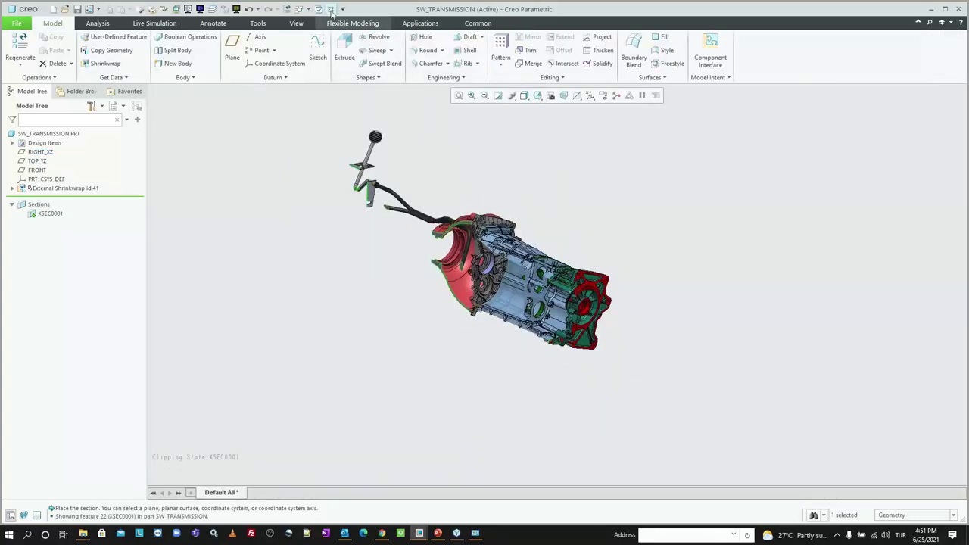
click(319, 21)
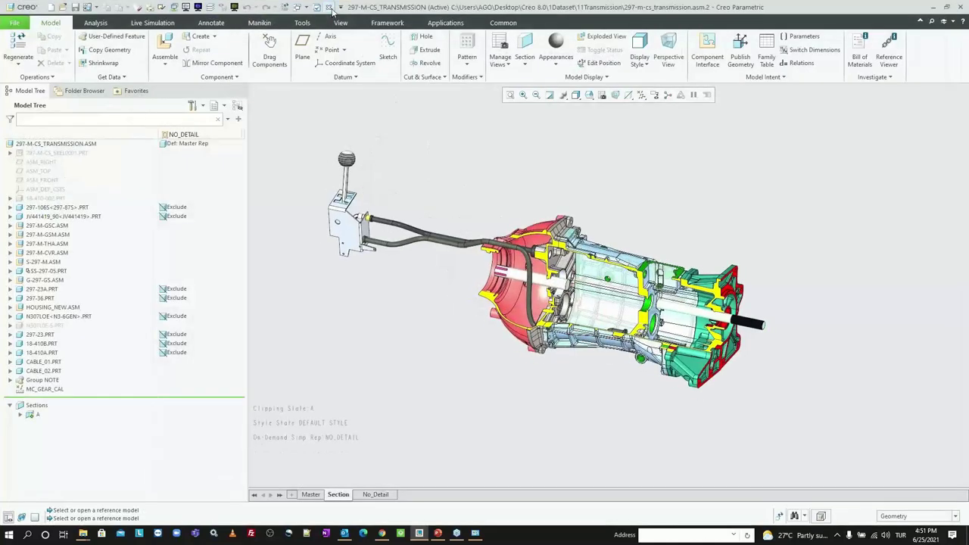
Close the transmission window and erase undisplayed objects from session
click(330, 8)
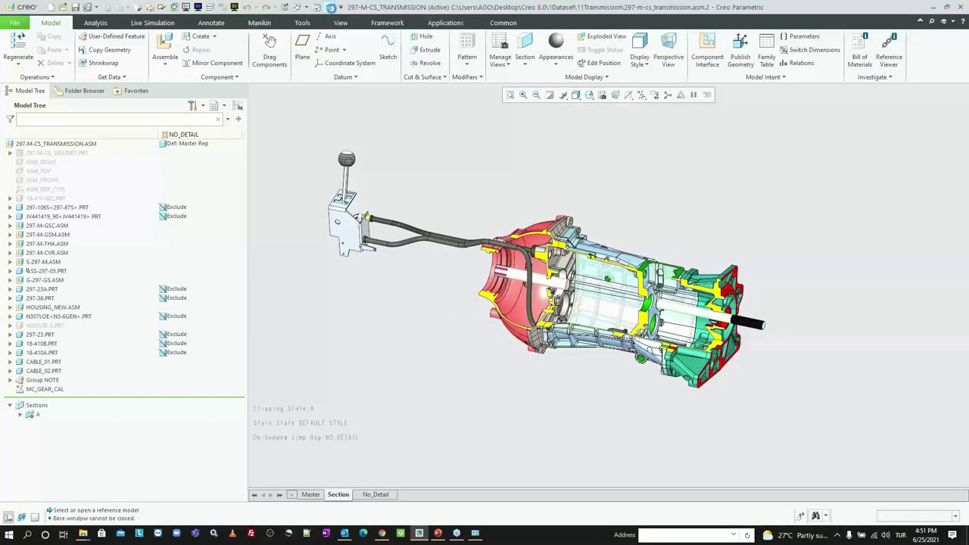
click(131, 51)
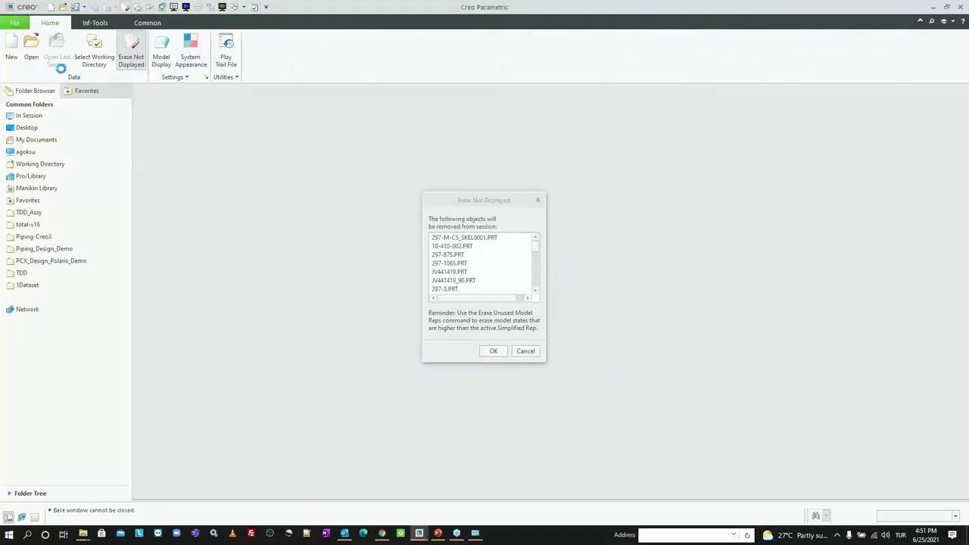
key(Return)
Open gripper_link_mbd.drw from 12-2D_Detailing > 00SketchingTools and show the Sketch tab
click(31, 49)
click(439, 120)
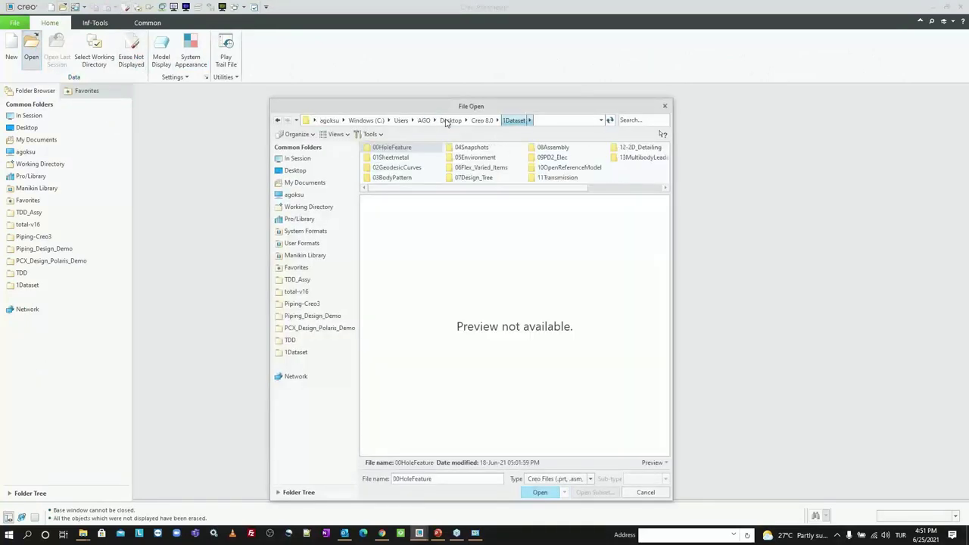
drag(471, 196, 417, 300)
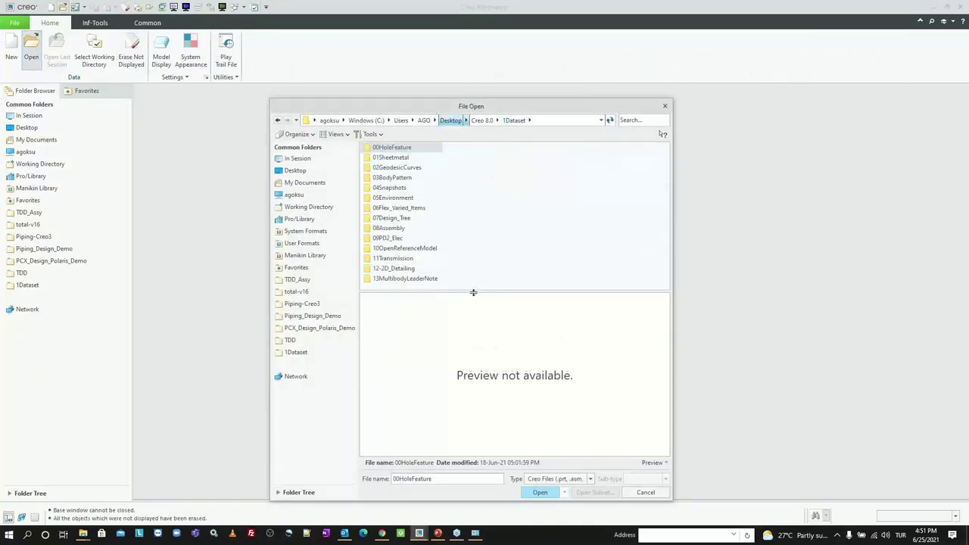
click(399, 274)
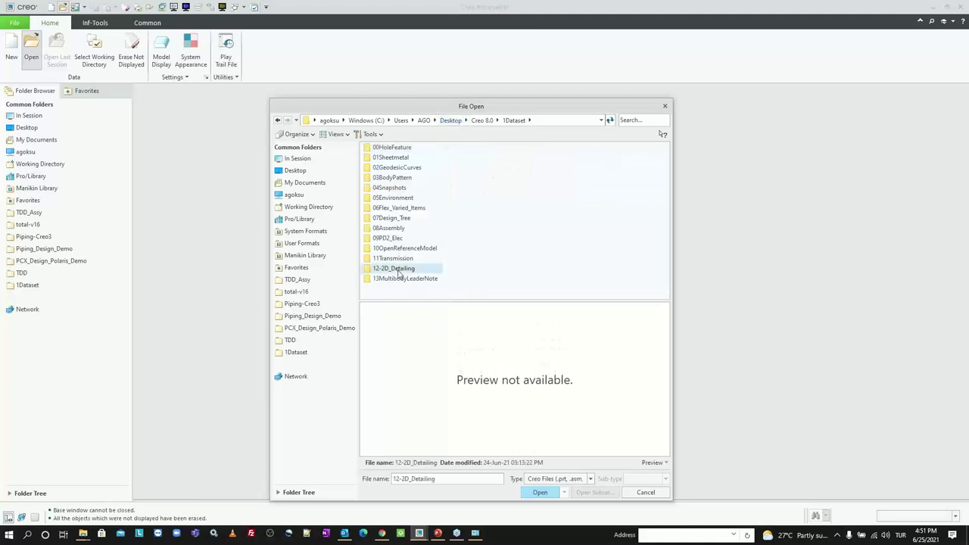
click(955, 213)
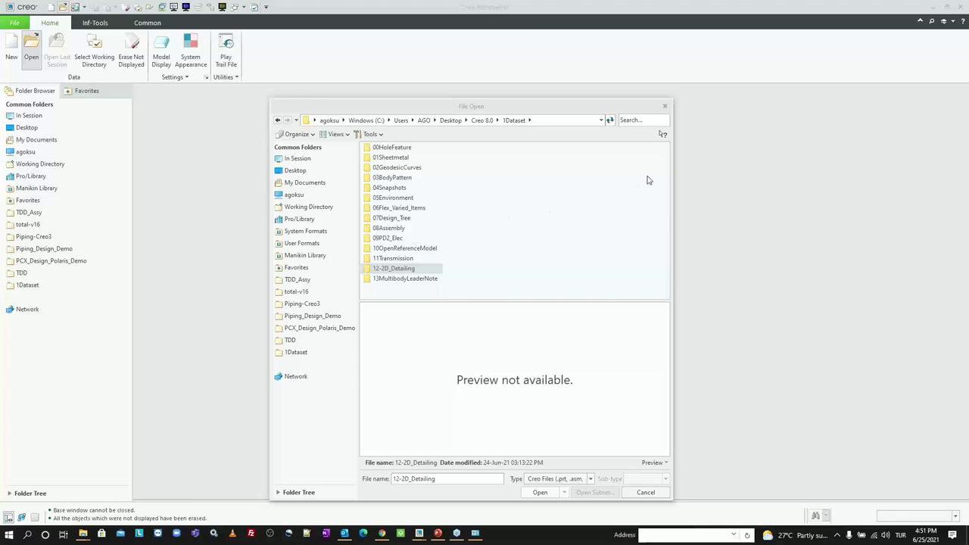
double_click(399, 269)
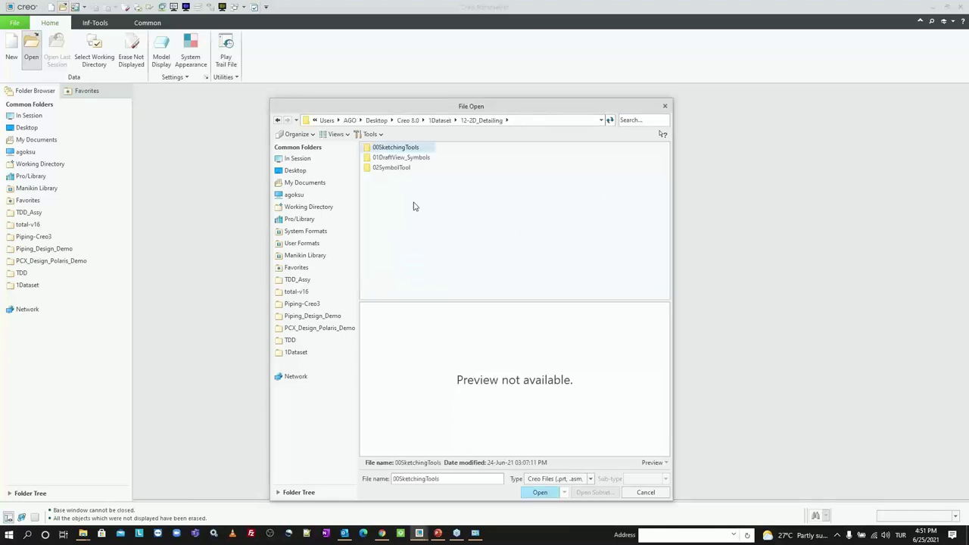
double_click(399, 147)
double_click(390, 158)
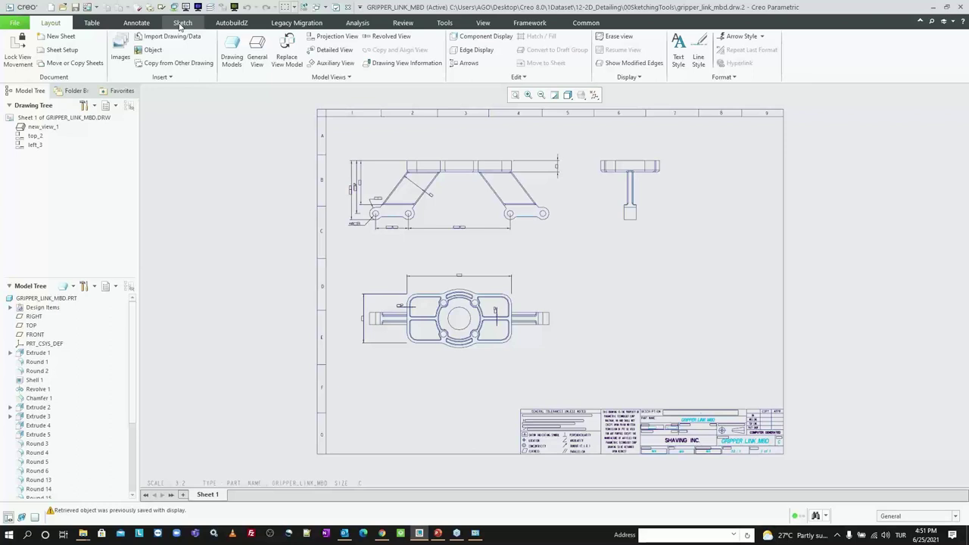
click(181, 25)
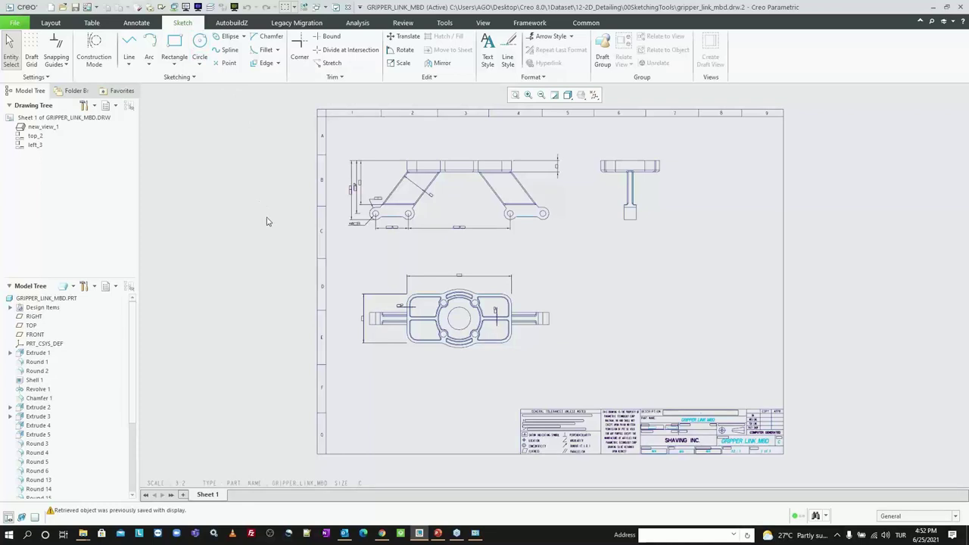
Zoom into the bottom view and start a Corner Rectangle with corner snapping toggled
scroll(452, 342, down, 1)
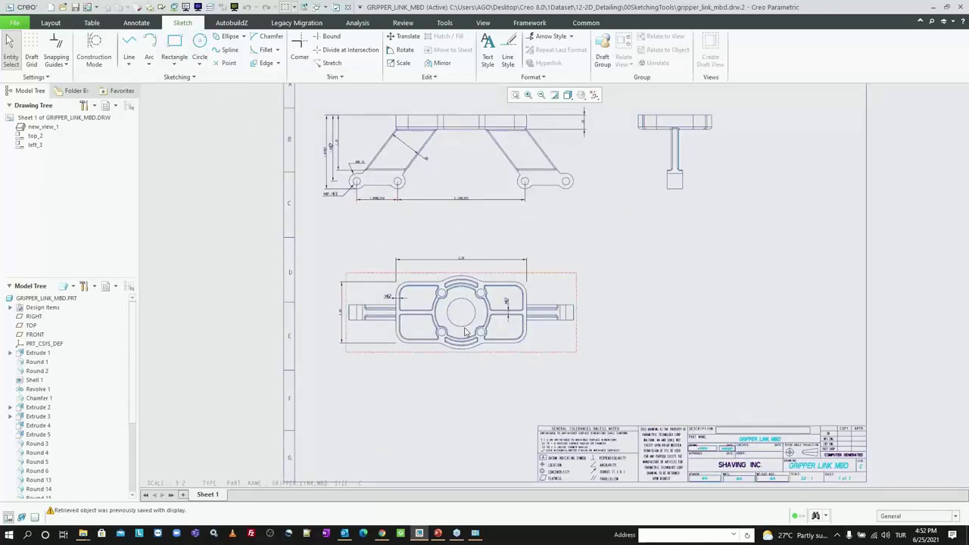
scroll(477, 358, down, 1)
scroll(439, 341, down, 2)
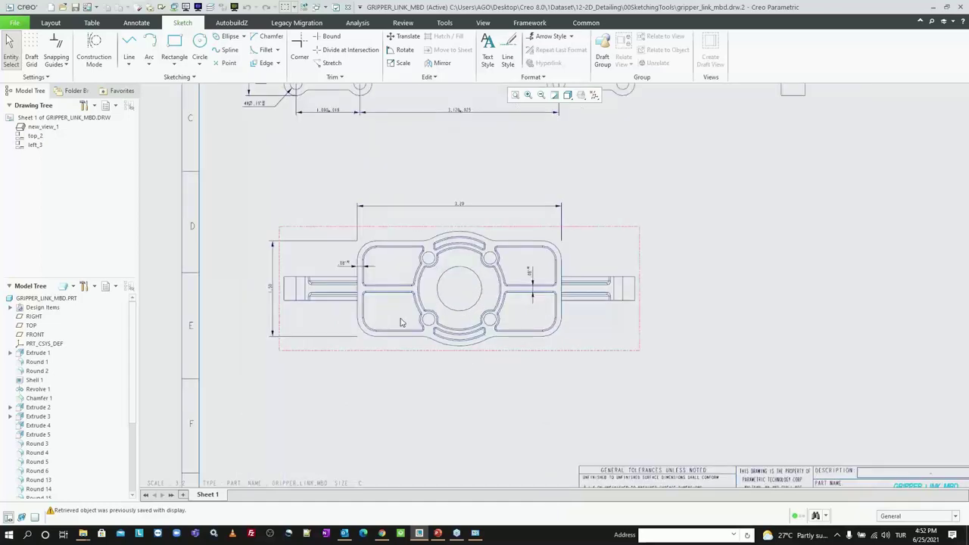
scroll(396, 318, down, 2)
scroll(347, 318, down, 3)
scroll(363, 321, down, 1)
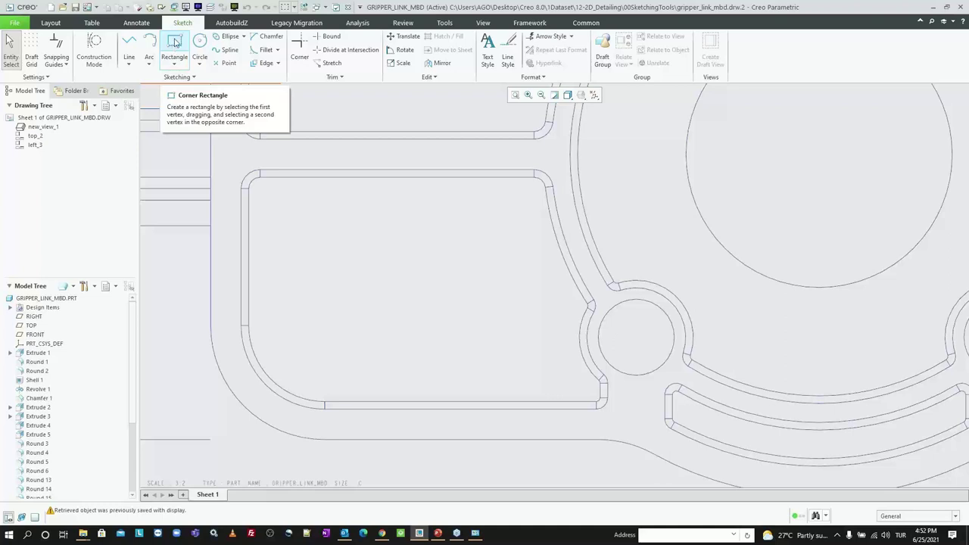
click(175, 66)
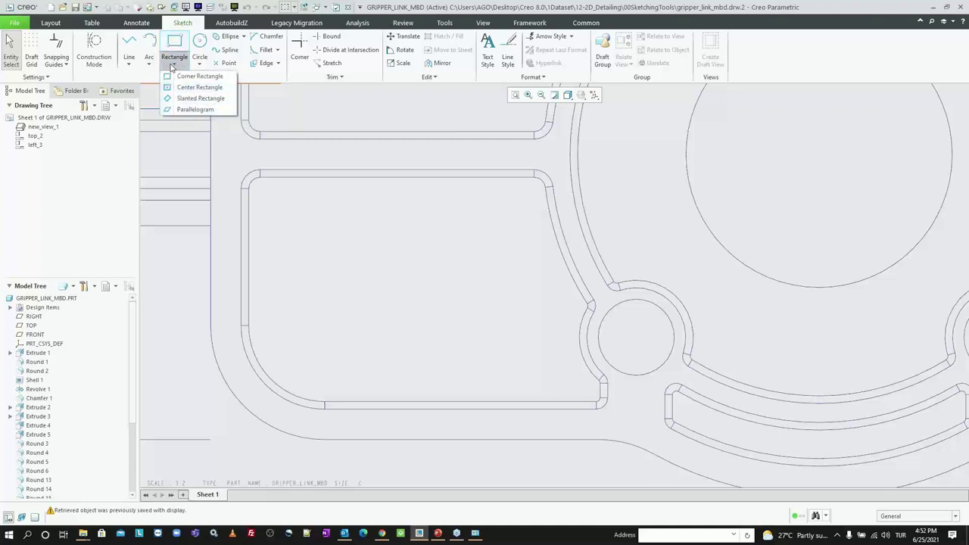
click(172, 64)
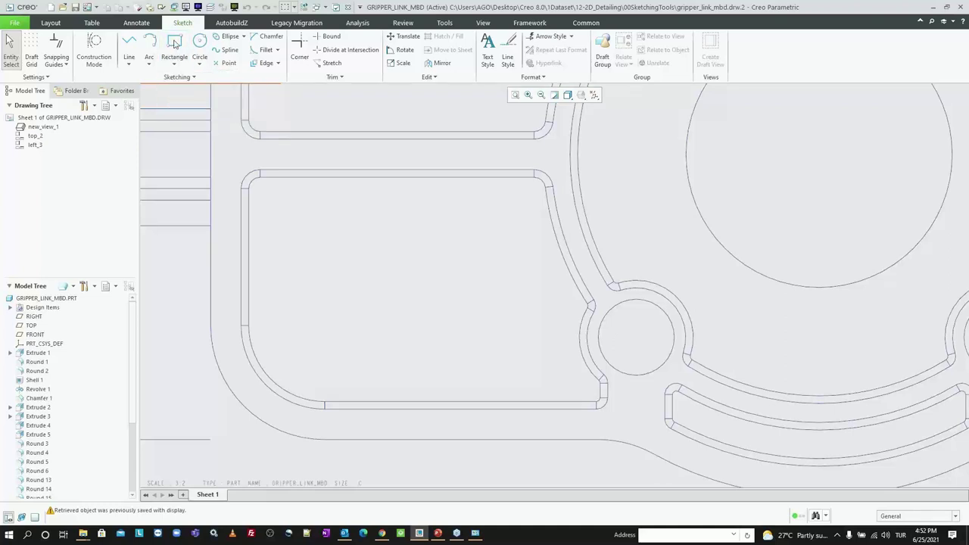
click(175, 45)
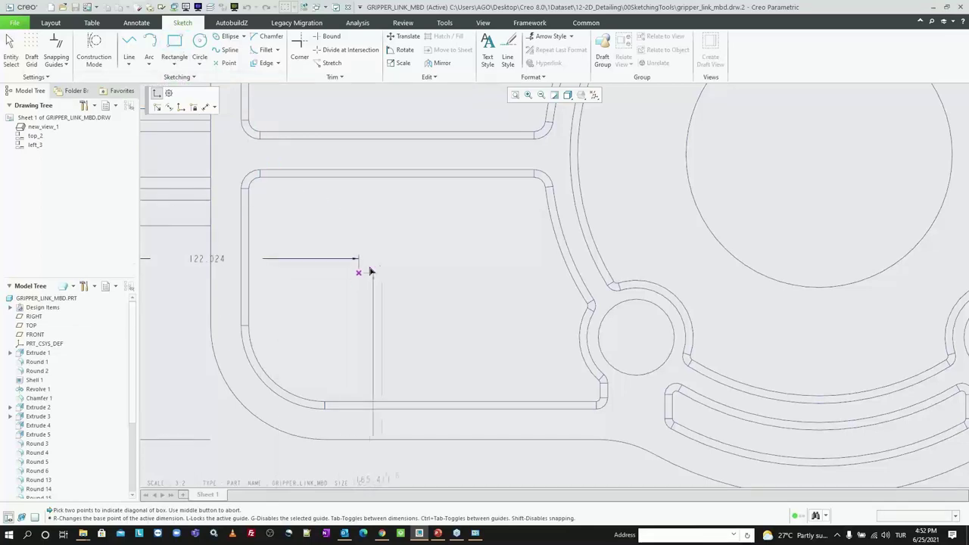
scroll(368, 271, up, 1)
scroll(367, 275, up, 1)
scroll(371, 268, up, 1)
scroll(401, 235, up, 2)
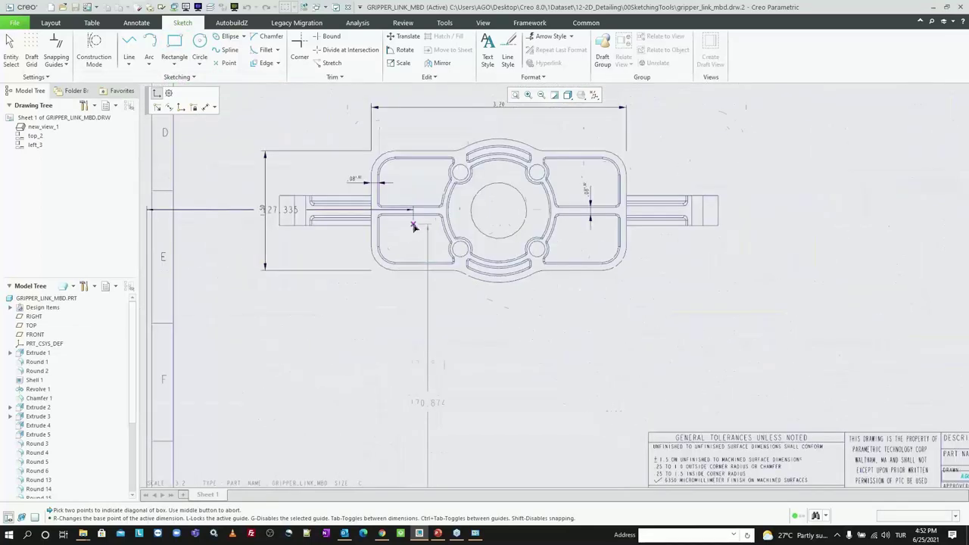
scroll(389, 246, up, 1)
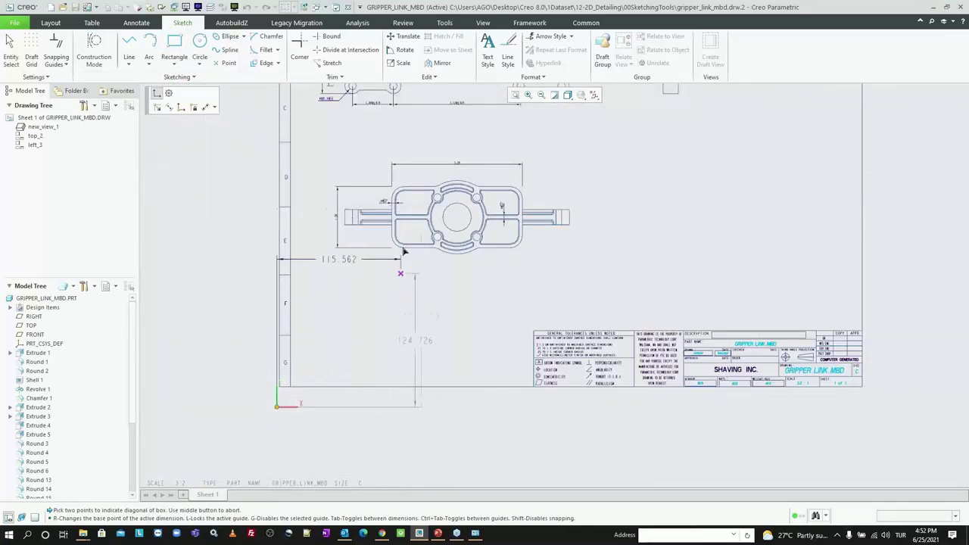
scroll(402, 253, down, 4)
scroll(409, 246, down, 2)
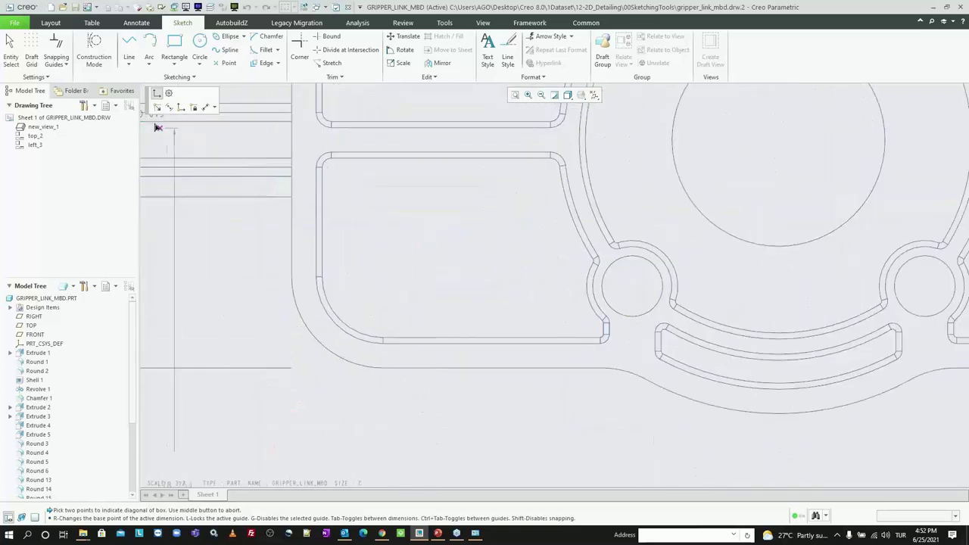
click(158, 111)
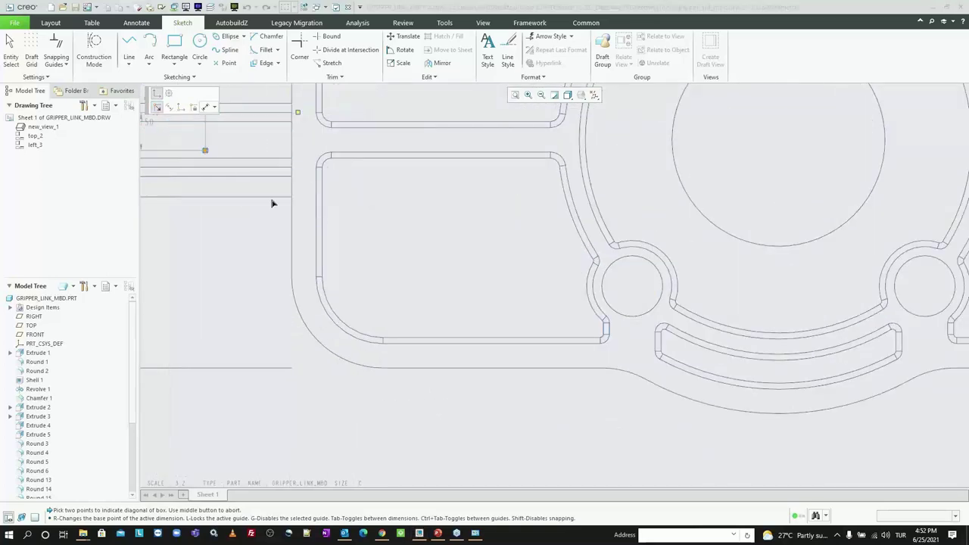
Place the rectangle in the lower-left pocket, trying 5 by 5 first, then settling on 10 by 10
click(383, 338)
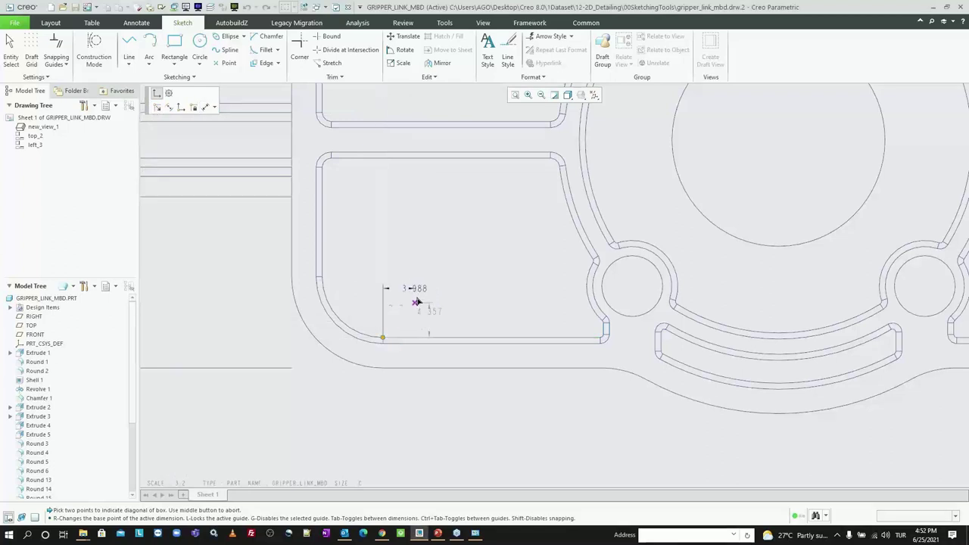
key(Tab)
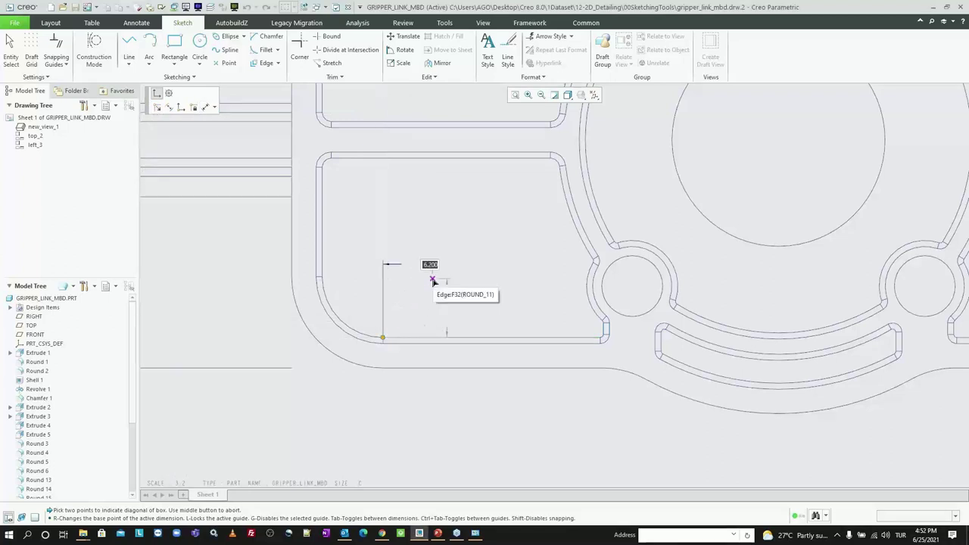
text(5)
key(Tab)
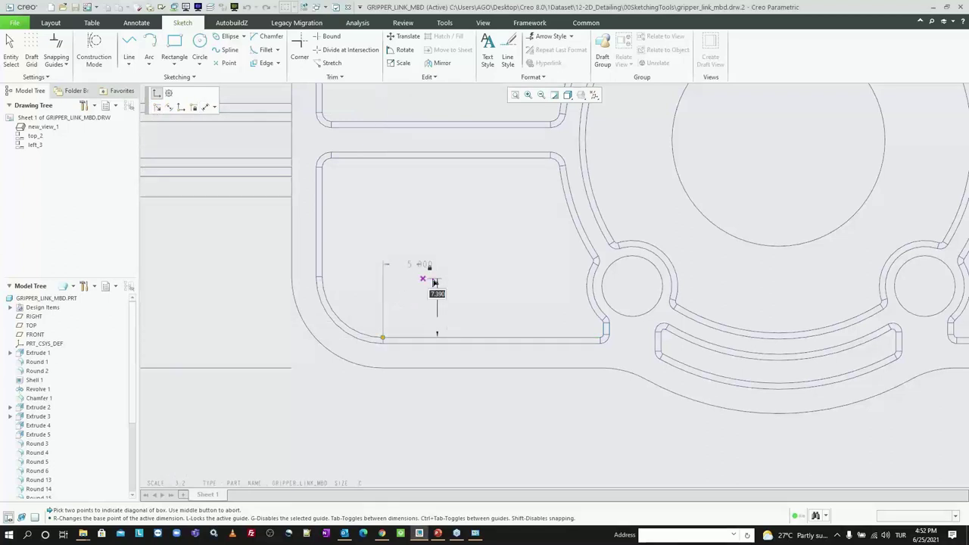
text(5)
key(Tab)
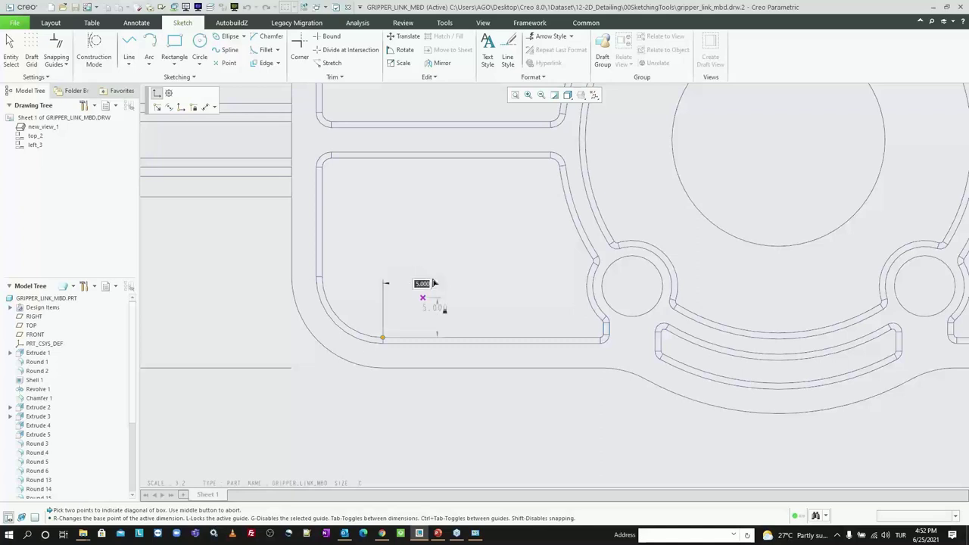
click(423, 297)
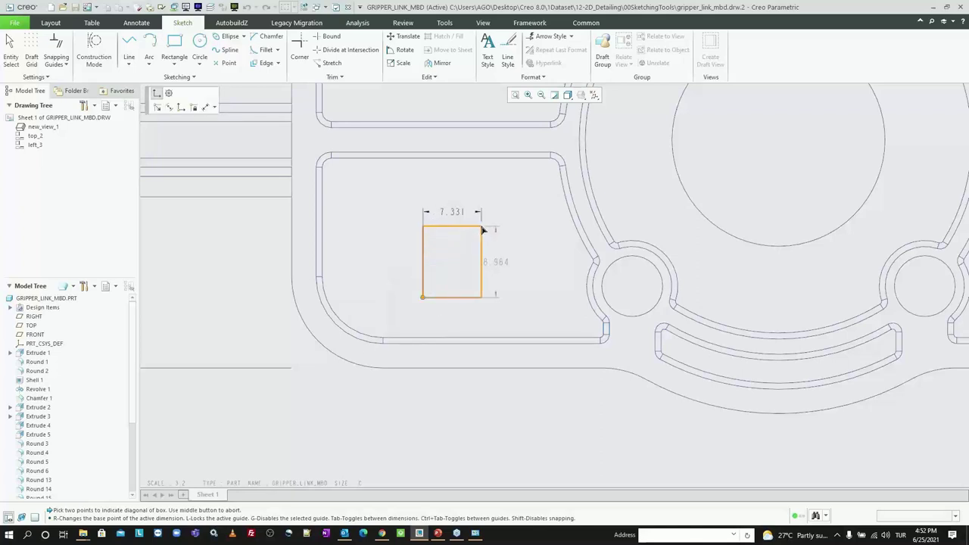
text(10)
key(Tab)
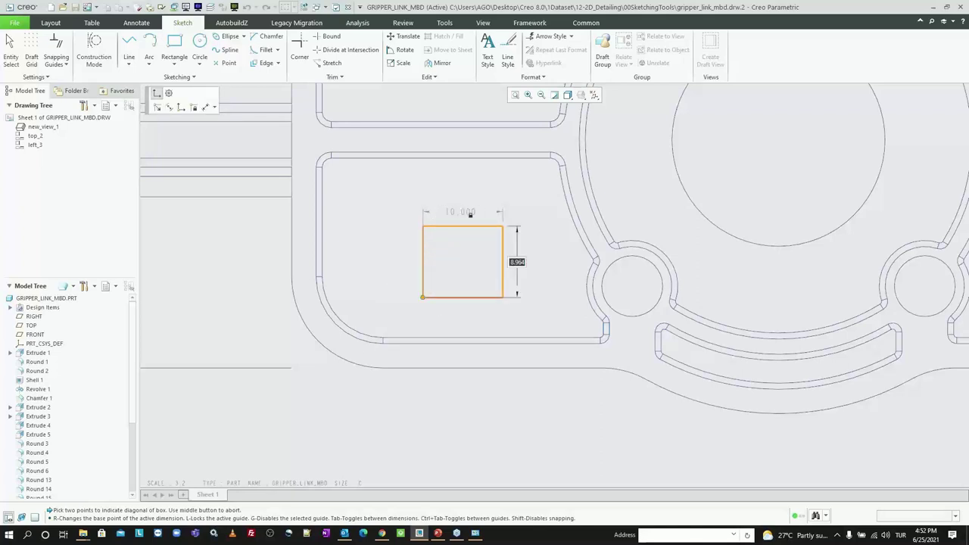
text(10)
key(Tab)
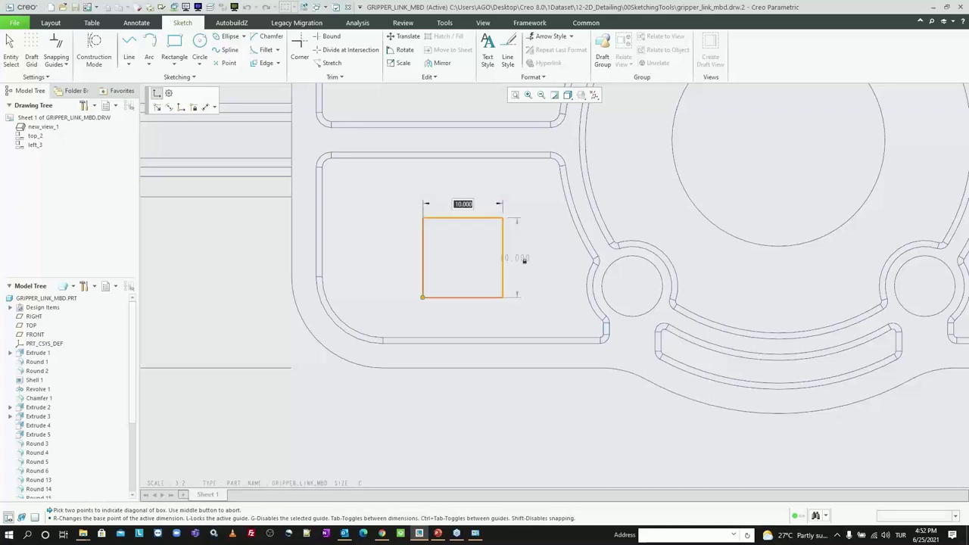
click(398, 252)
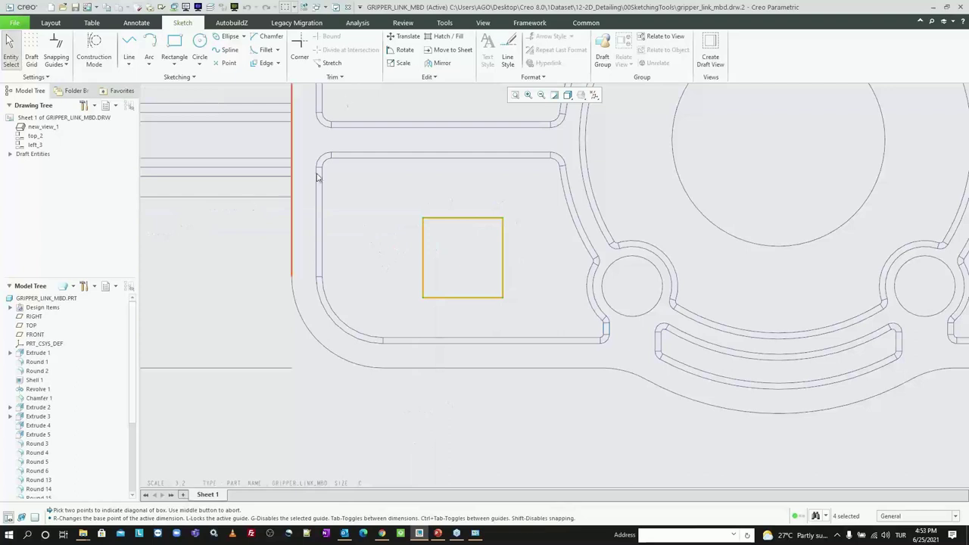
Fillet the 10 by 10 square's edges with radius 2 as a complete loop
click(277, 50)
click(274, 63)
scroll(460, 248, down, 2)
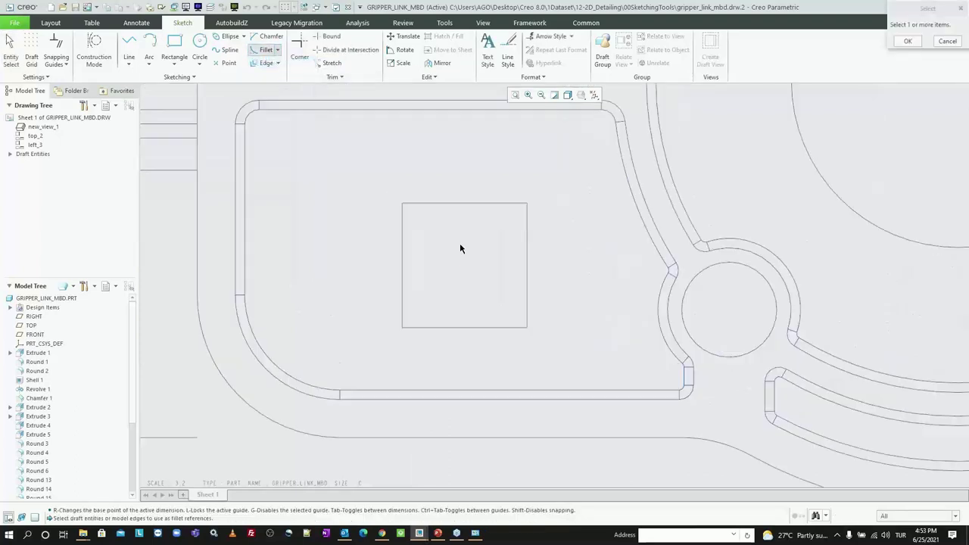
click(428, 210)
click(402, 241)
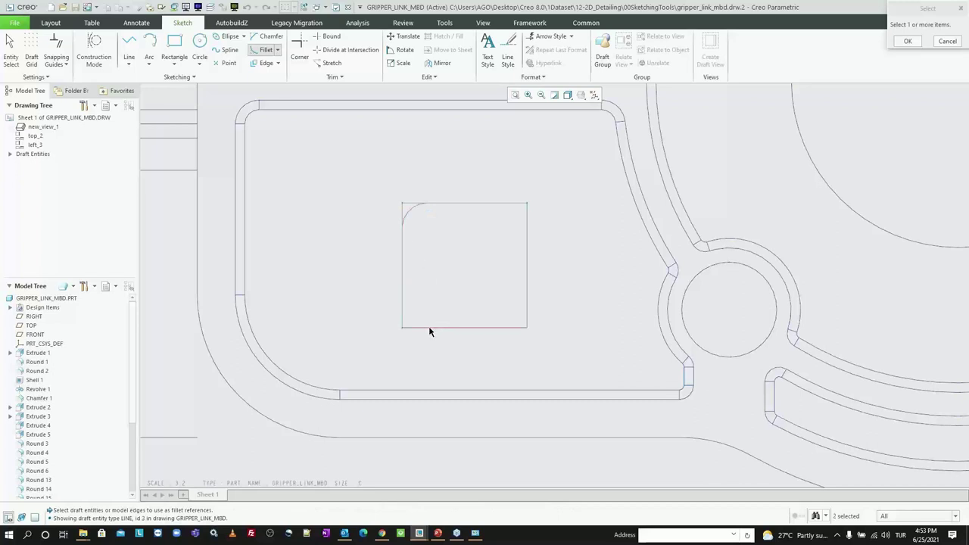
click(429, 328)
middle_click(382, 223)
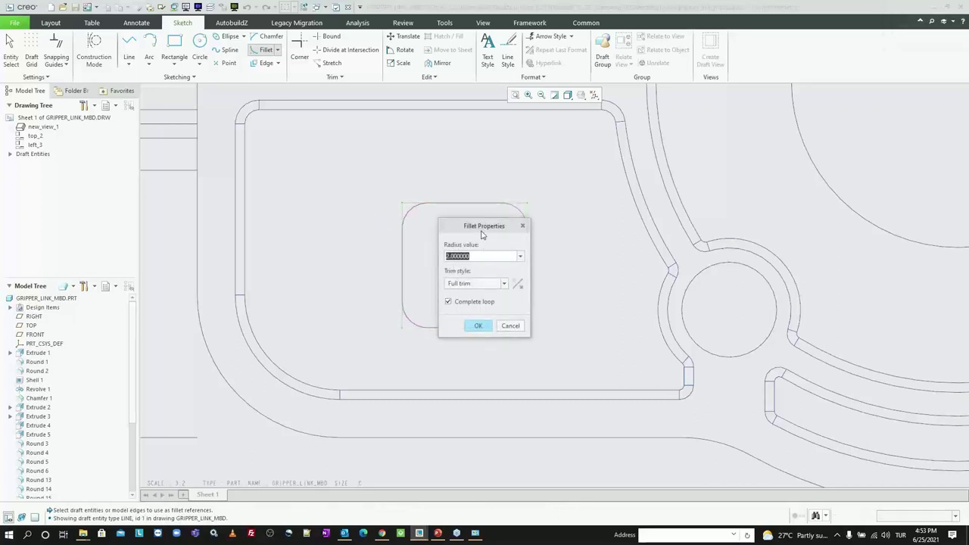
drag(481, 233, 606, 169)
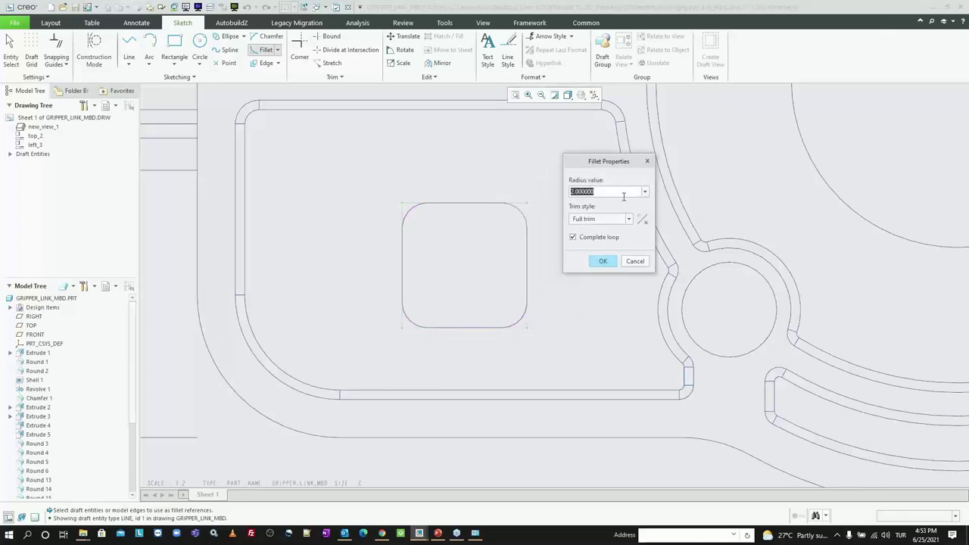
click(603, 261)
scroll(434, 283, up, 2)
scroll(434, 288, up, 1)
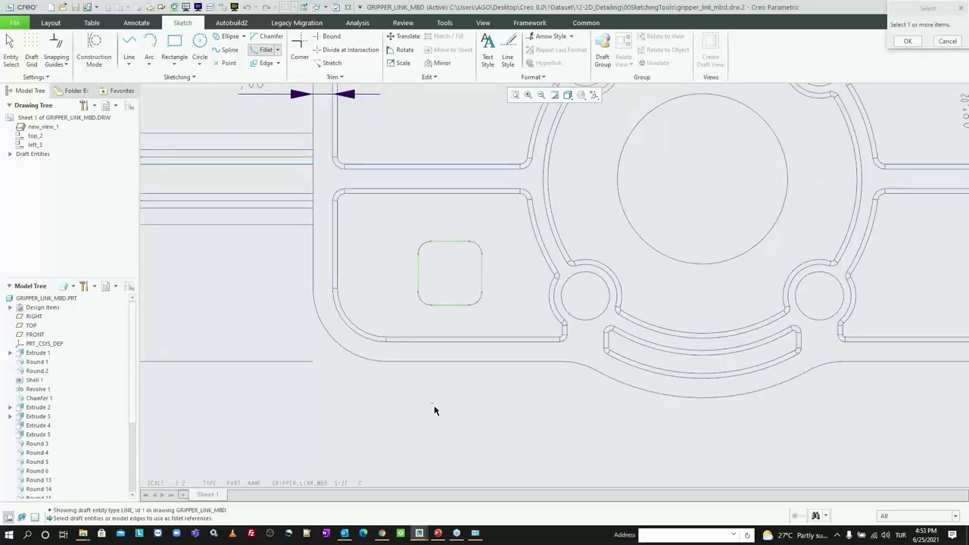
middle_click(435, 409)
scroll(408, 413, up, 2)
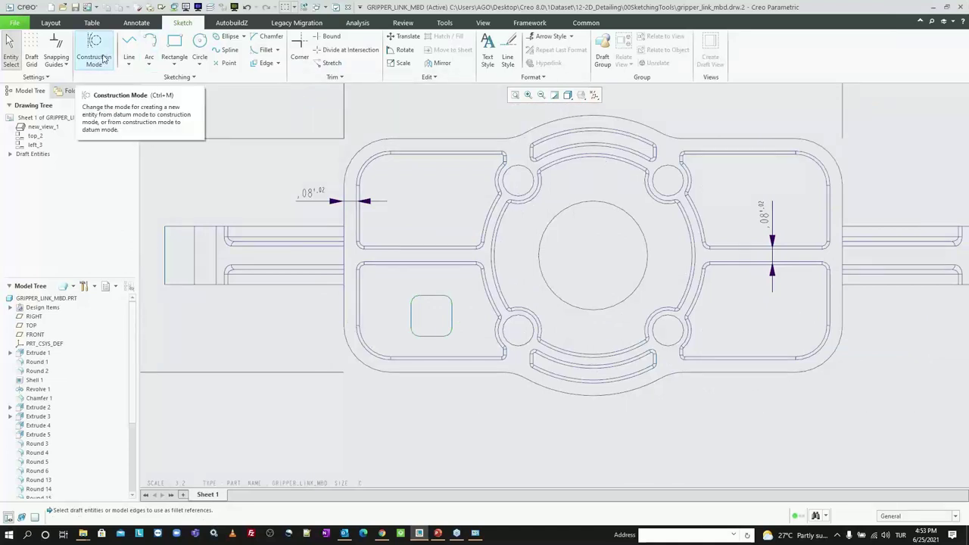
middle_drag(581, 259, 557, 266)
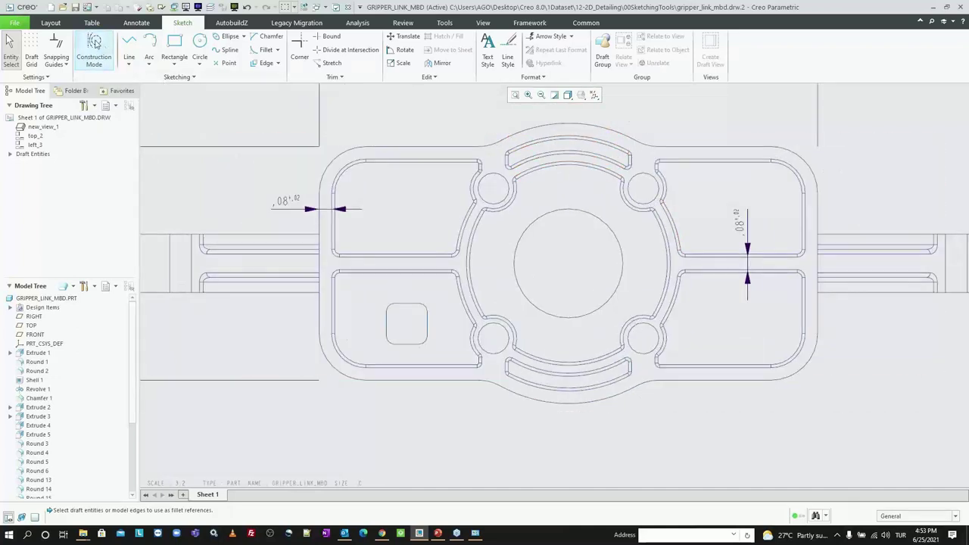
scroll(246, 194, up, 2)
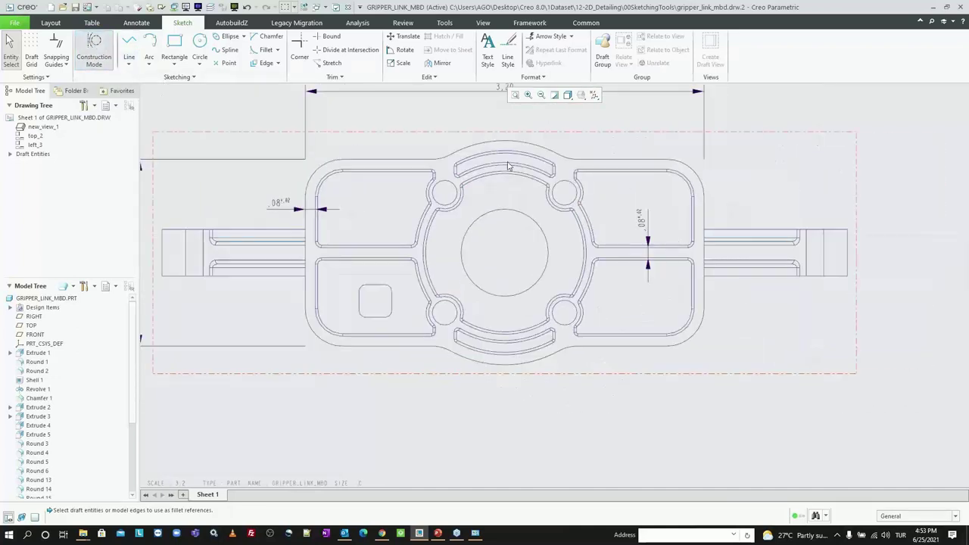
scroll(504, 240, up, 1)
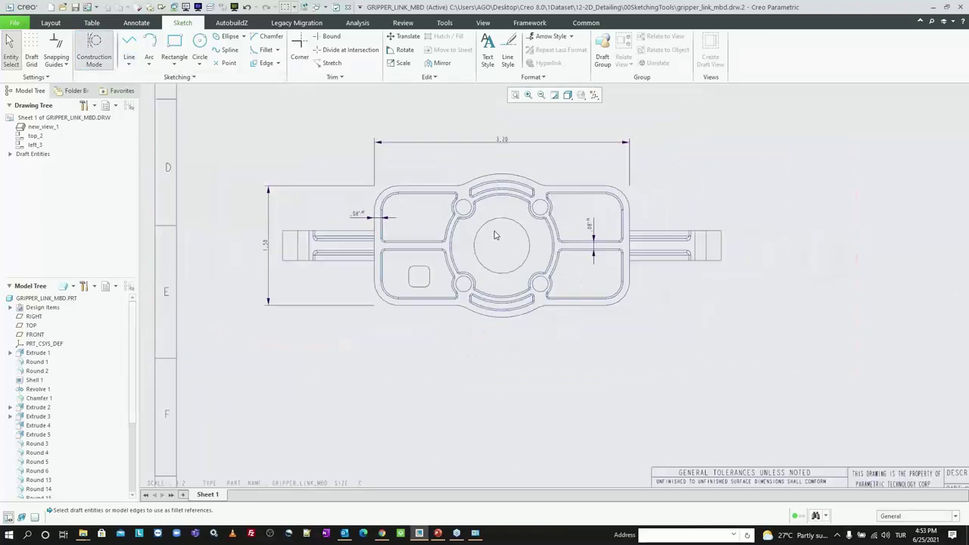
scroll(494, 232, up, 1)
scroll(538, 240, down, 1)
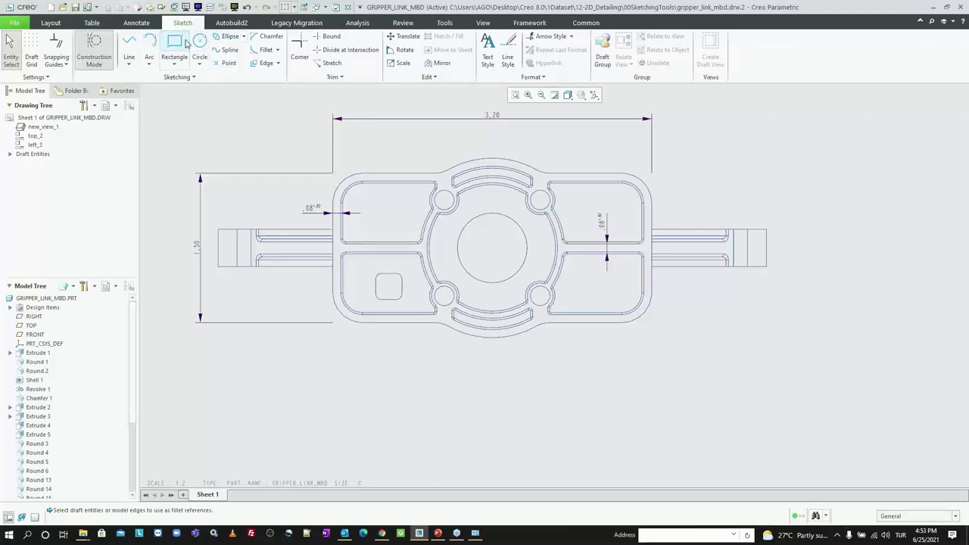
scroll(415, 200, down, 1)
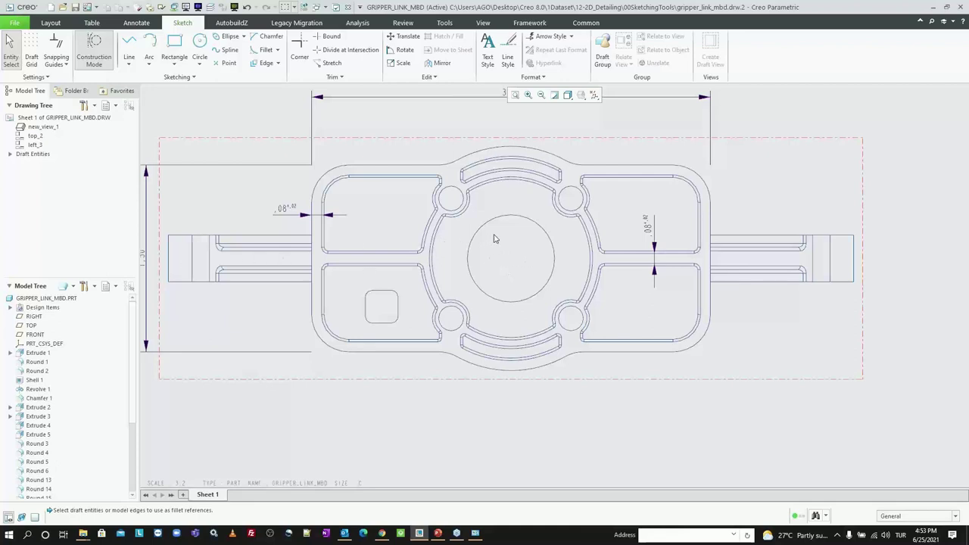
click(95, 48)
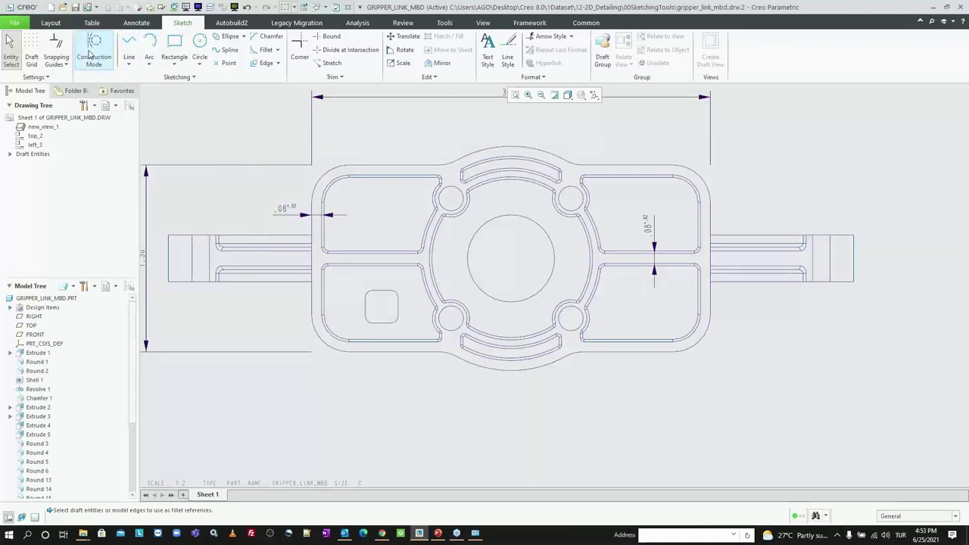
In Construction Mode, draw a vertical line from the top arc midpoint to the bottom edge
click(93, 52)
click(130, 44)
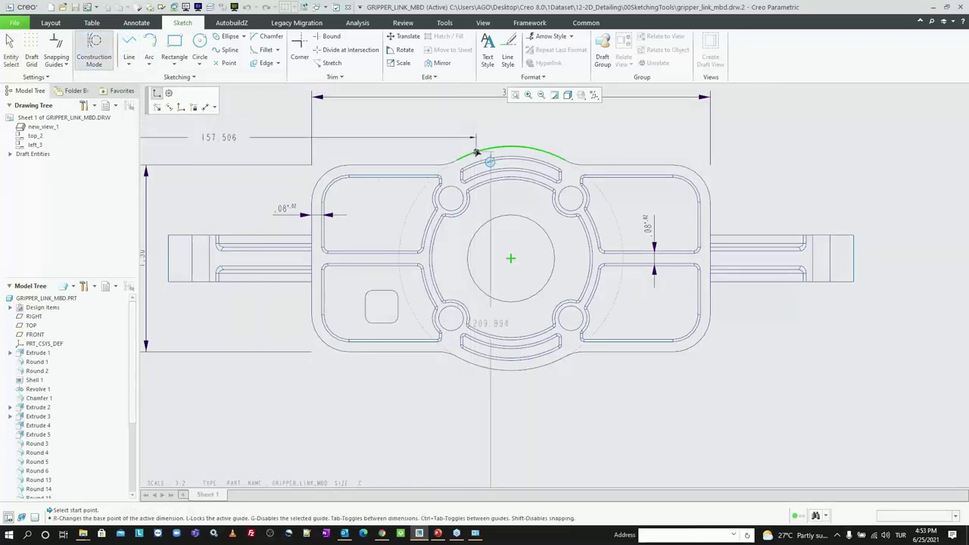
scroll(439, 199, down, 2)
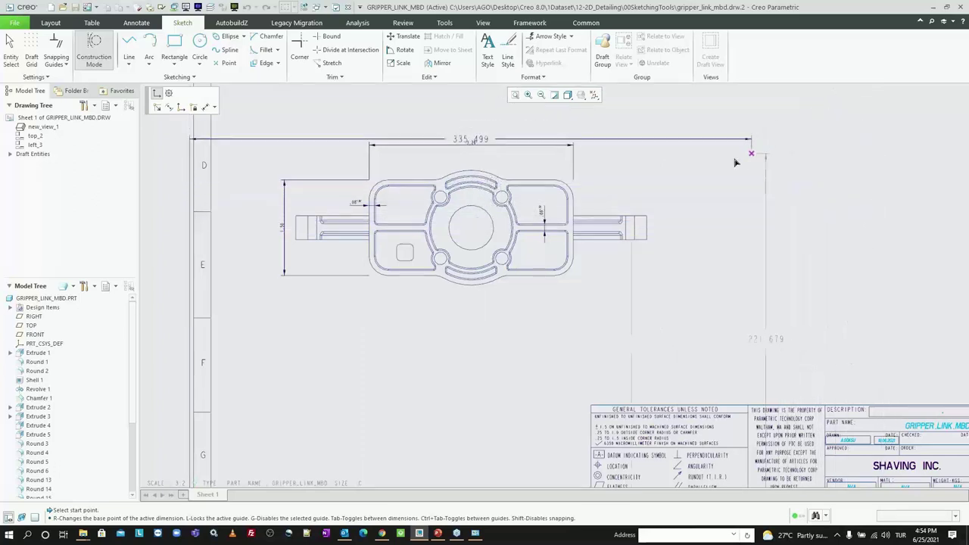
scroll(432, 176, down, 2)
scroll(484, 182, down, 3)
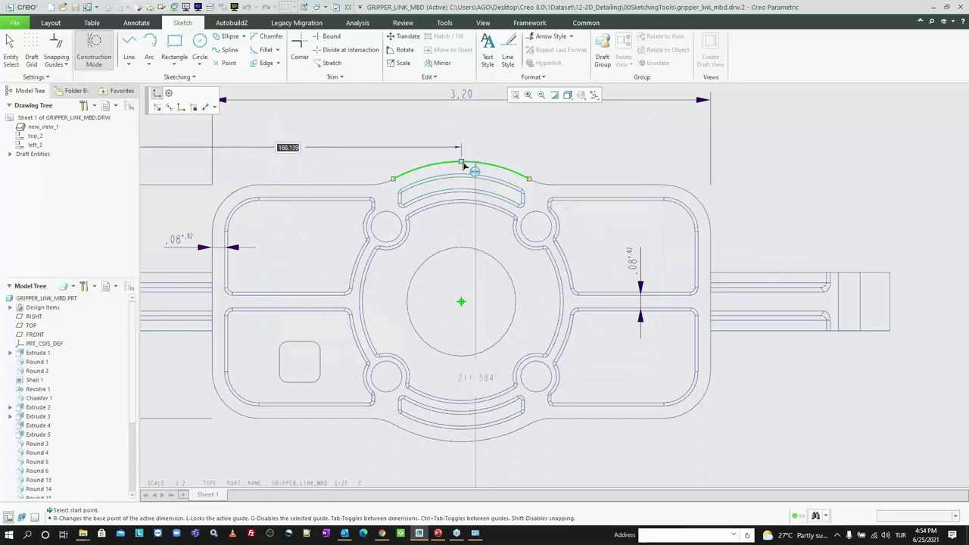
click(463, 164)
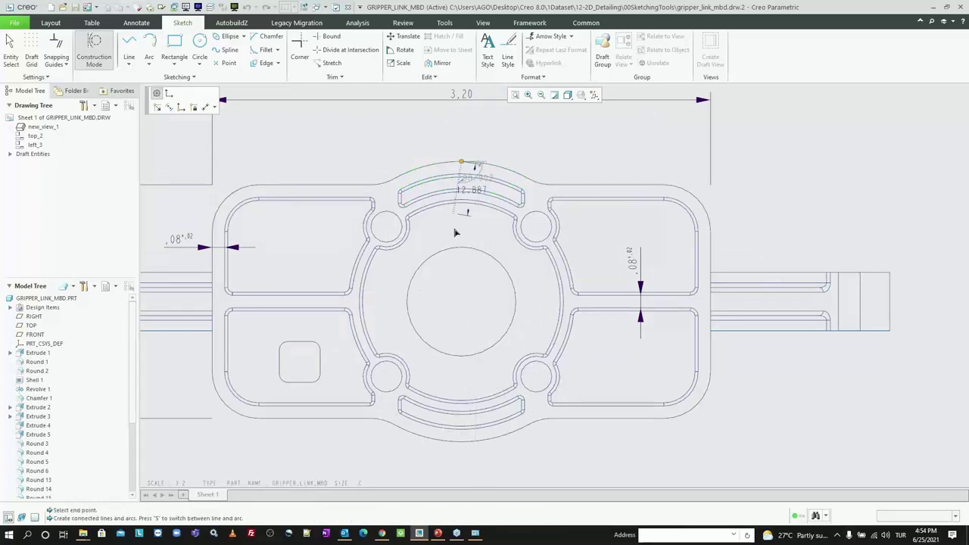
click(461, 447)
middle_click(401, 324)
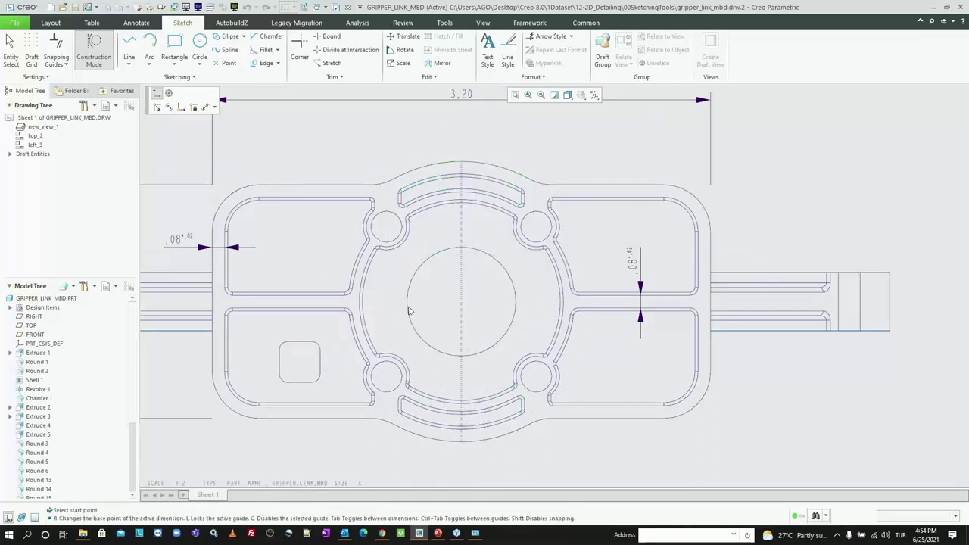
middle_click(367, 134)
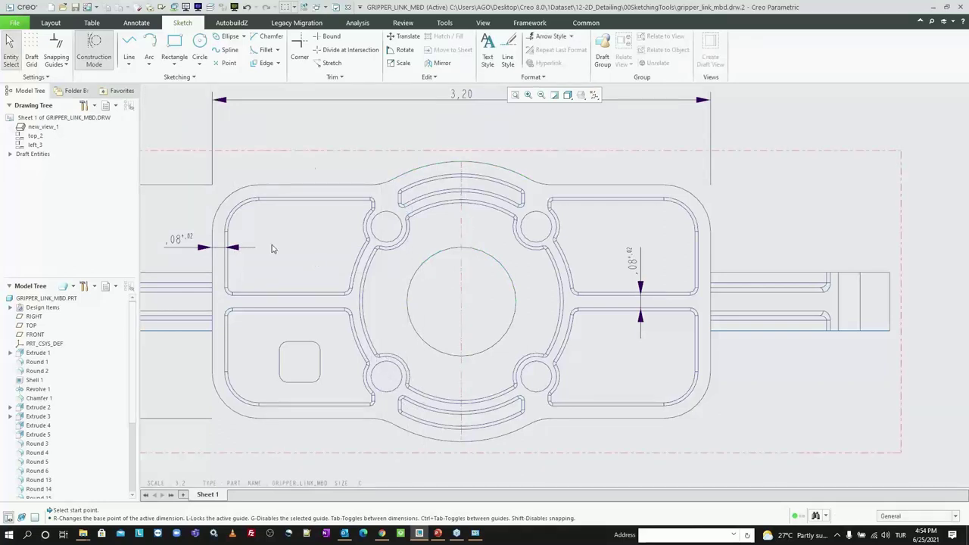
Draw a horizontal construction line across the part from its left edge to its right edge
click(129, 46)
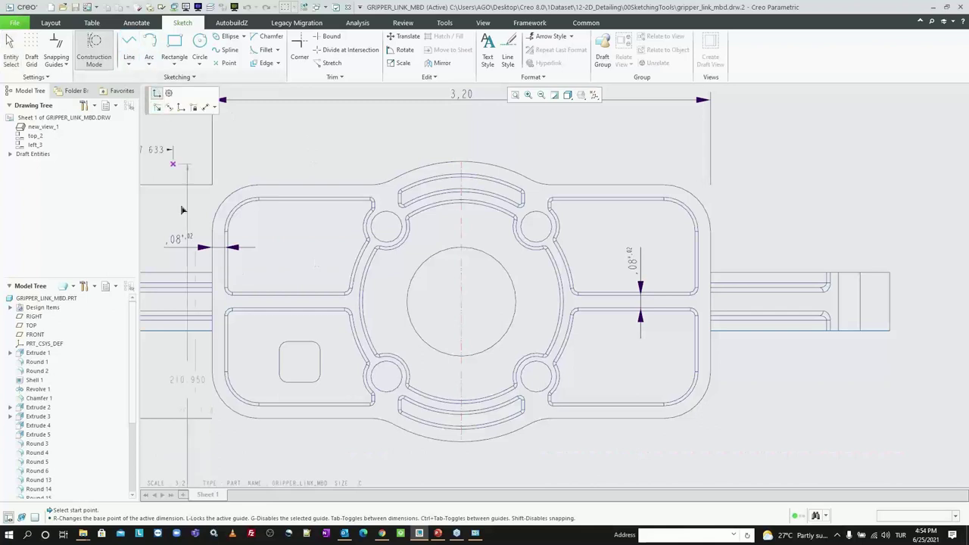
click(212, 302)
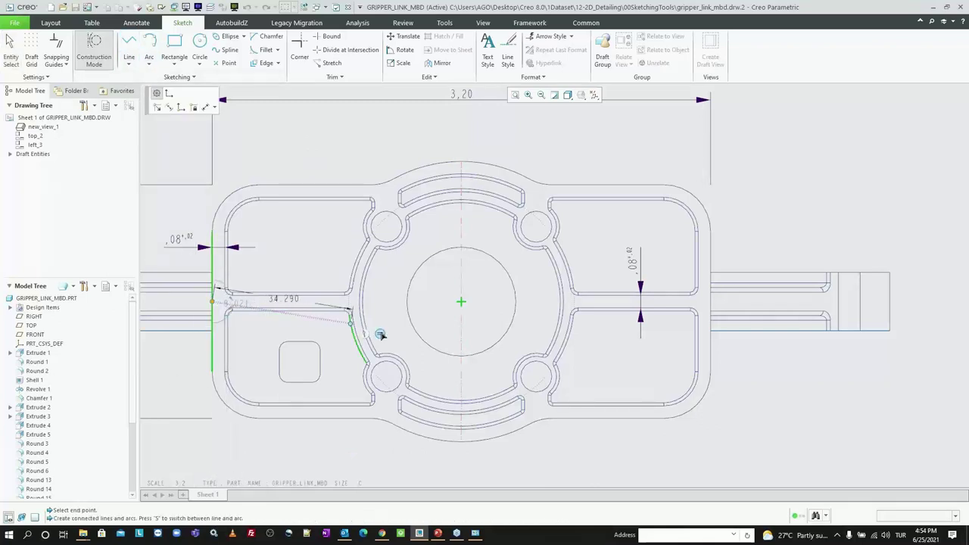
click(710, 303)
middle_click(703, 282)
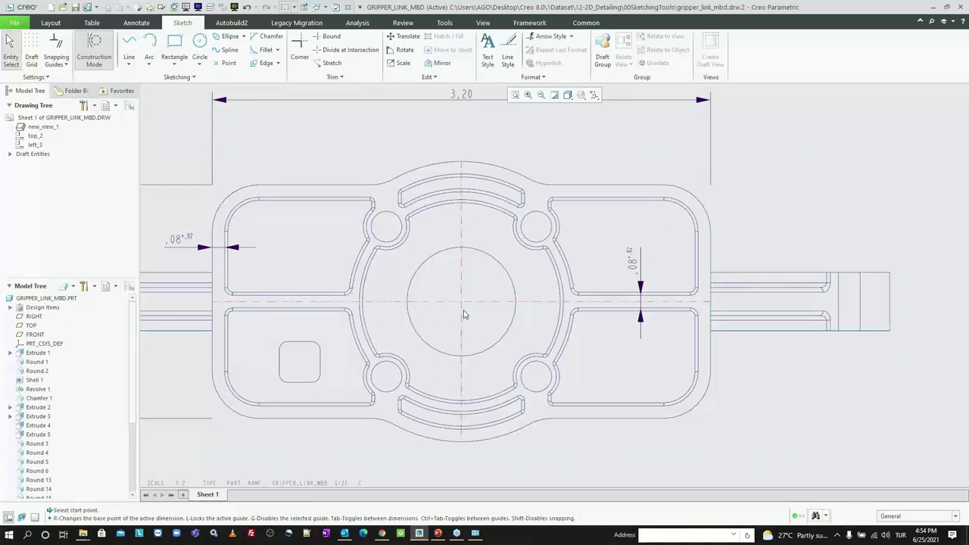
scroll(463, 308, up, 1)
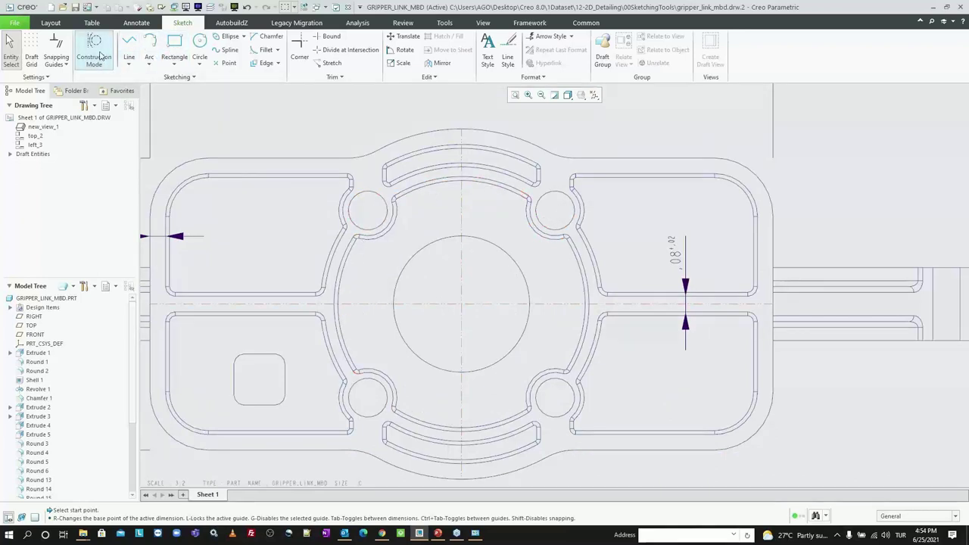
Draw a circle centred on the part passing through the four small holes
click(200, 43)
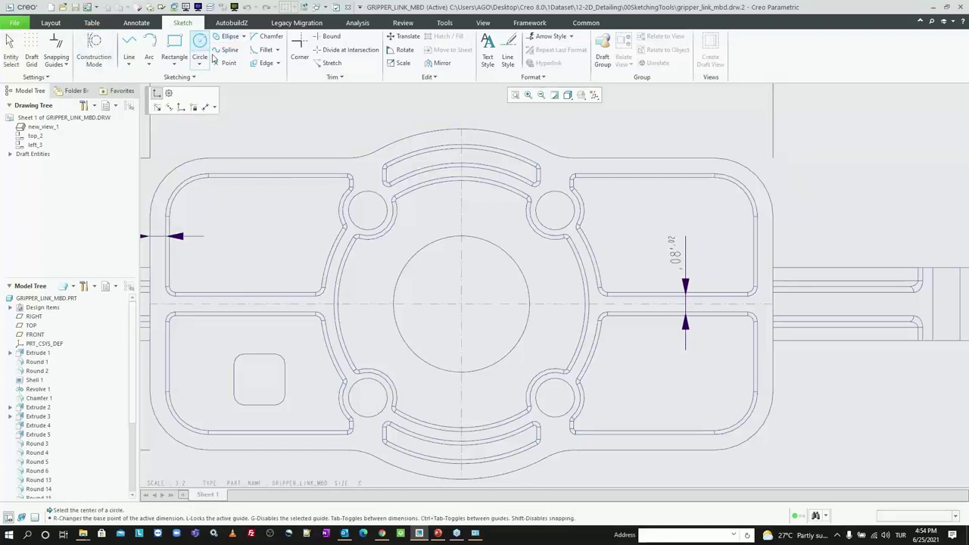
click(462, 303)
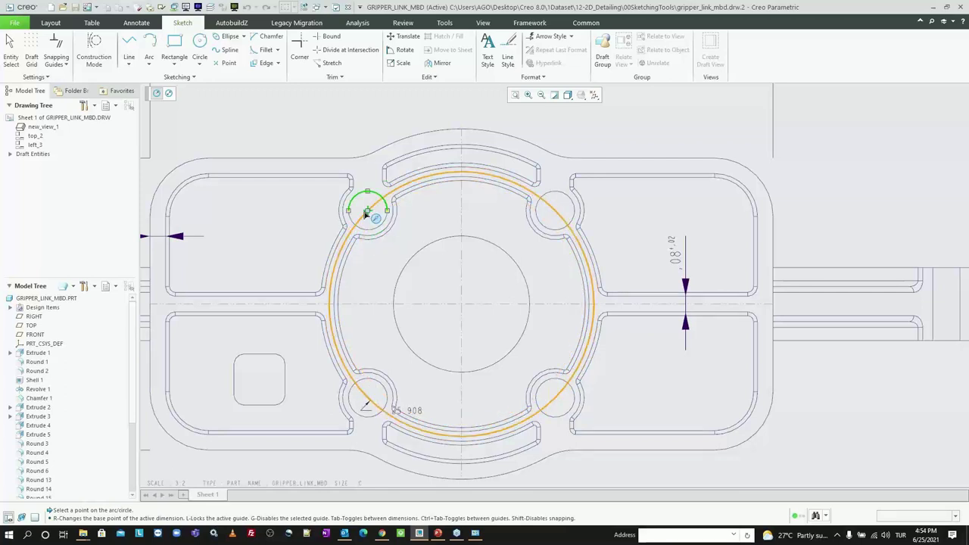
click(365, 214)
middle_click(351, 115)
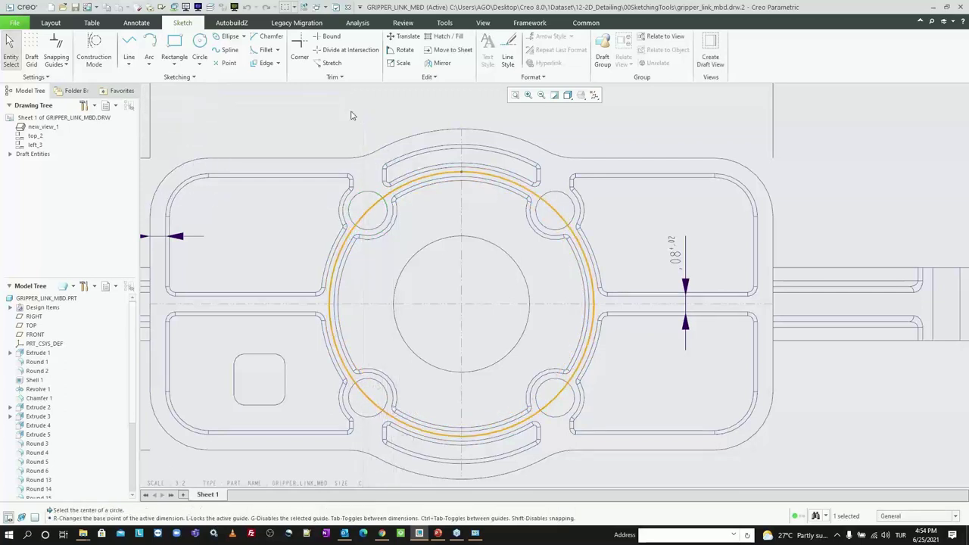
Restyle the circle with the DASHFONT line font and Primary highlight colour
click(402, 186)
click(432, 143)
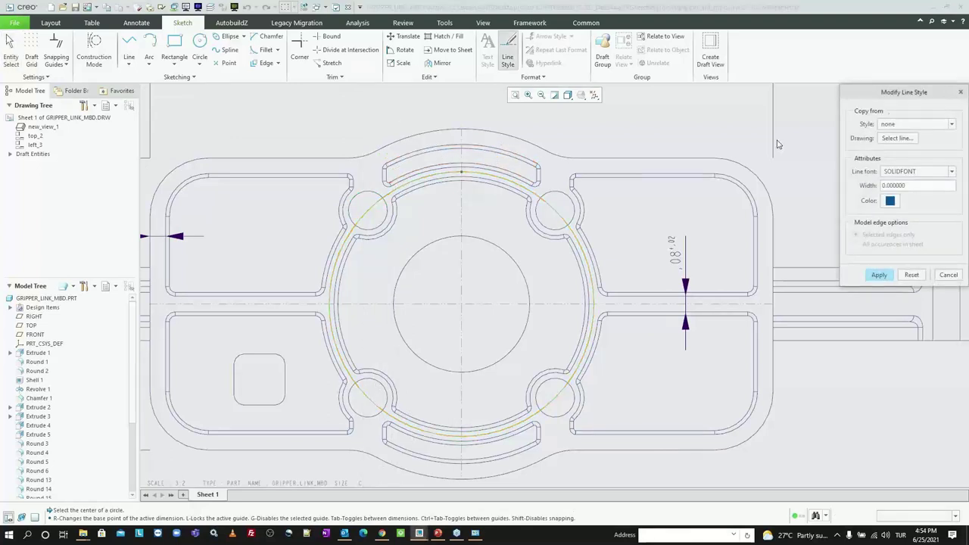
drag(888, 95, 804, 110)
click(819, 188)
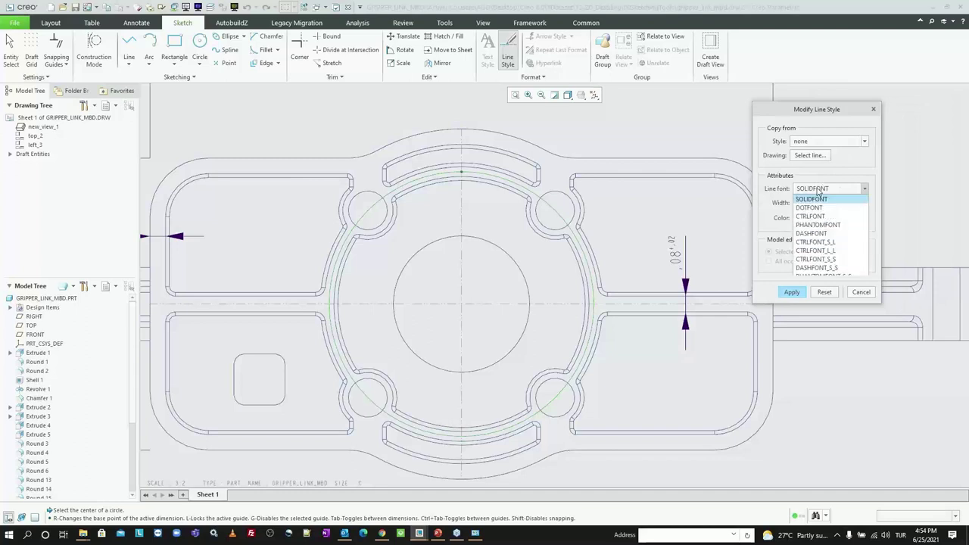
click(813, 233)
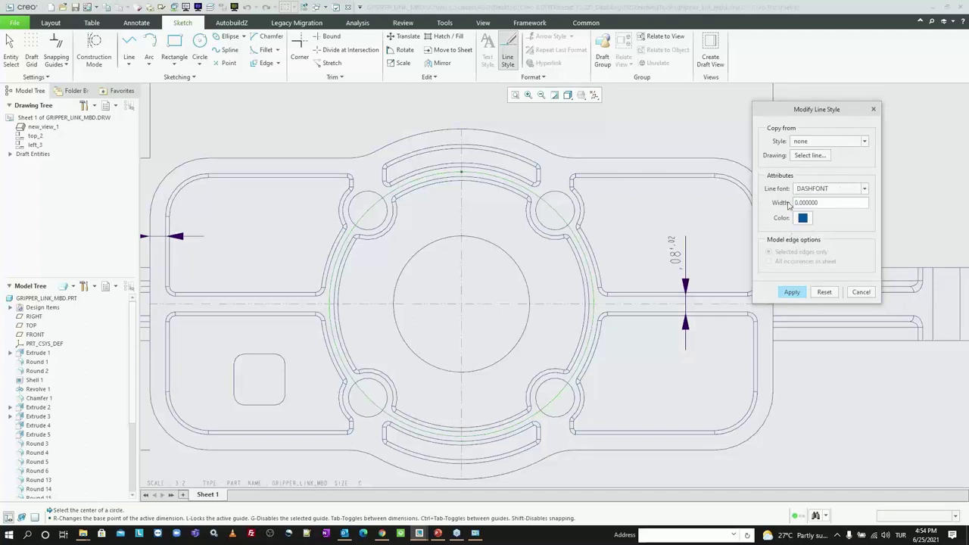
click(803, 219)
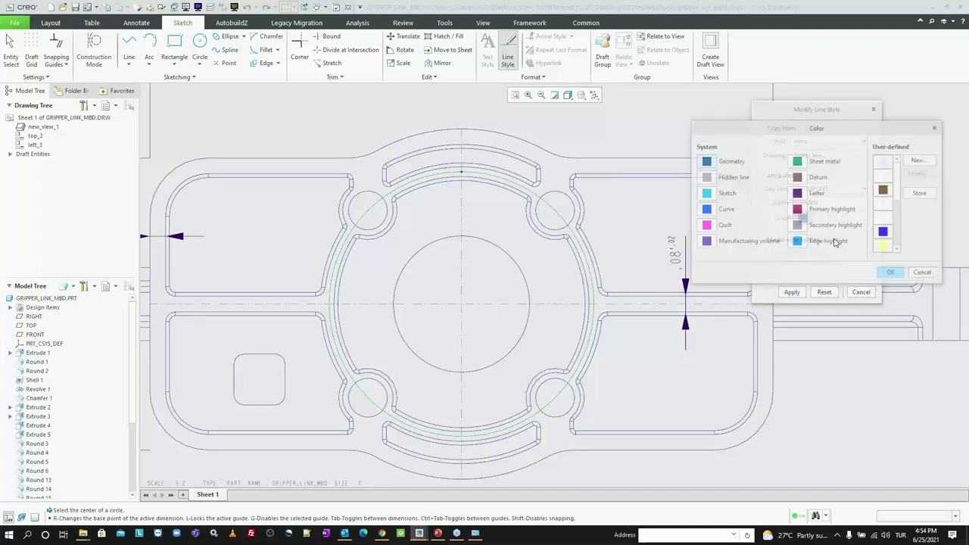
click(797, 209)
click(890, 273)
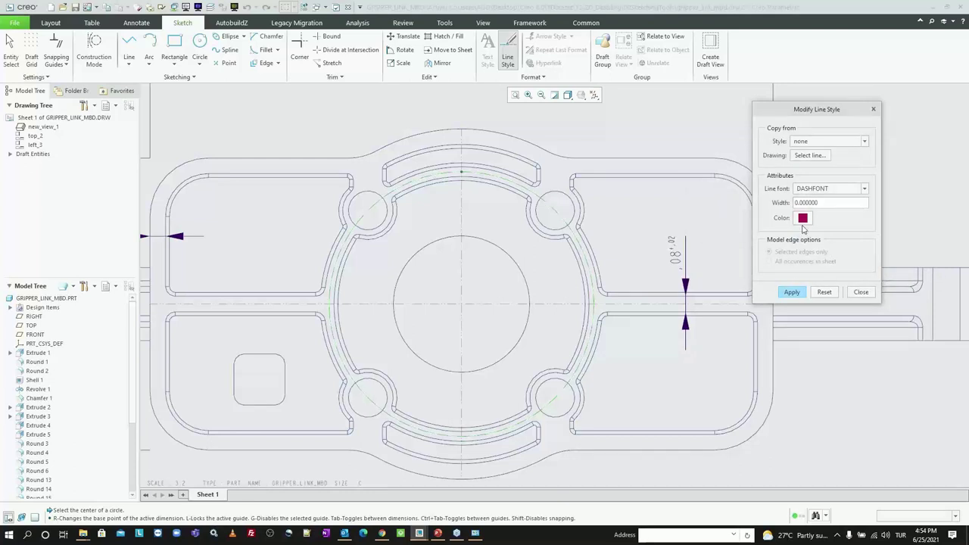
click(861, 292)
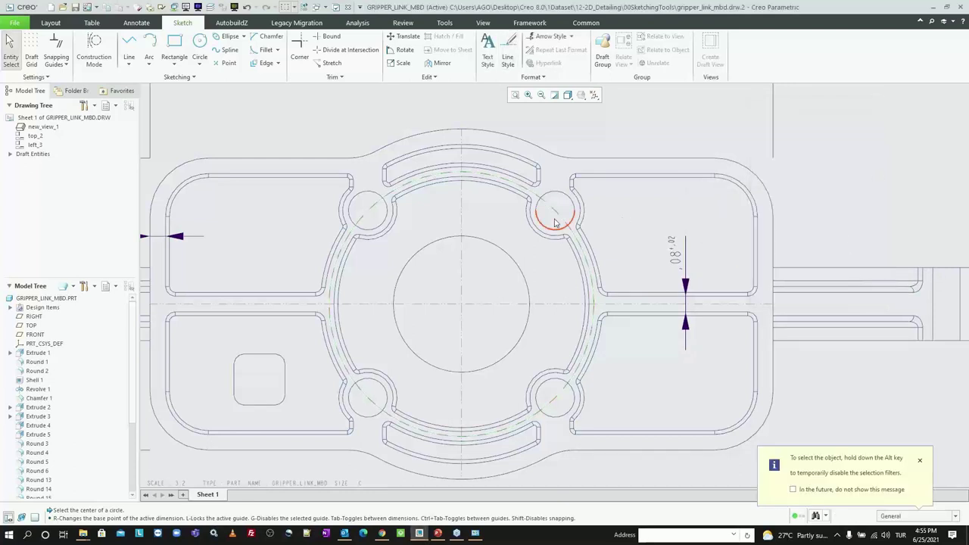
Mirror the small rounded rectangle about the vertical centreline into the right-hand pocket
scroll(575, 237, down, 1)
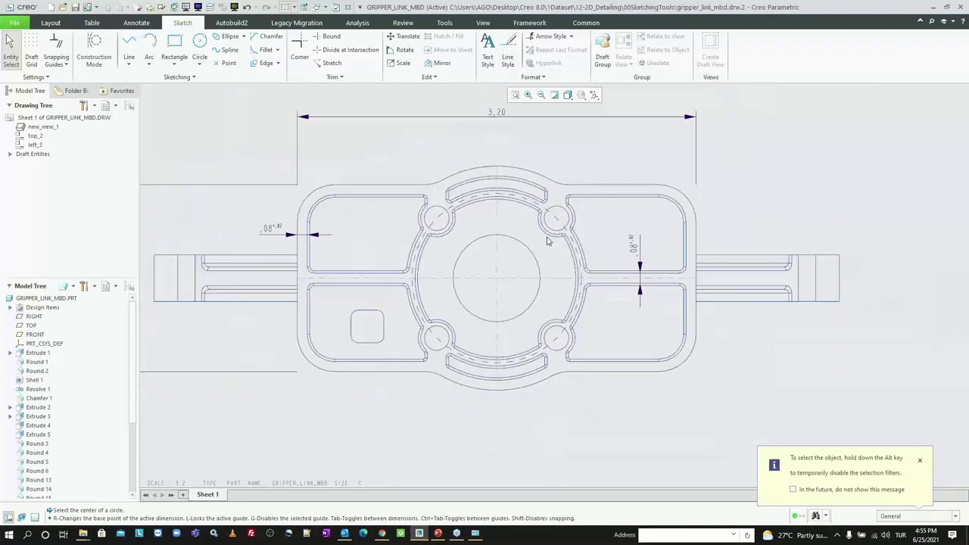
scroll(415, 320, down, 1)
scroll(404, 346, up, 1)
drag(317, 284, 392, 356)
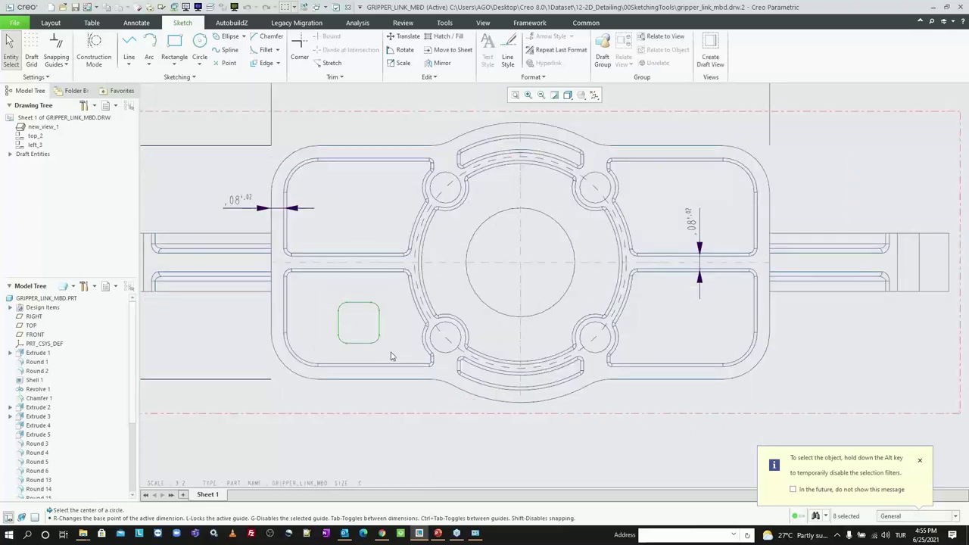
scroll(472, 331, down, 1)
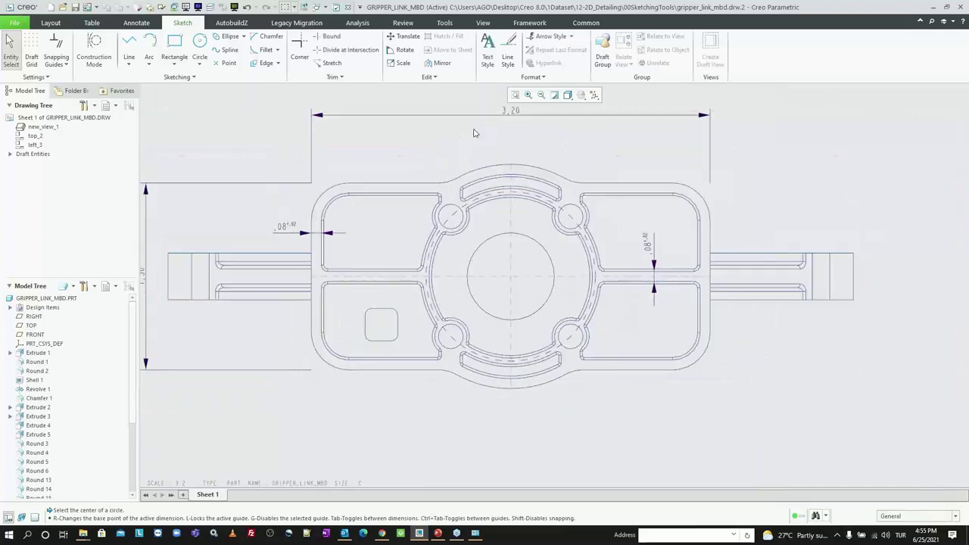
click(433, 68)
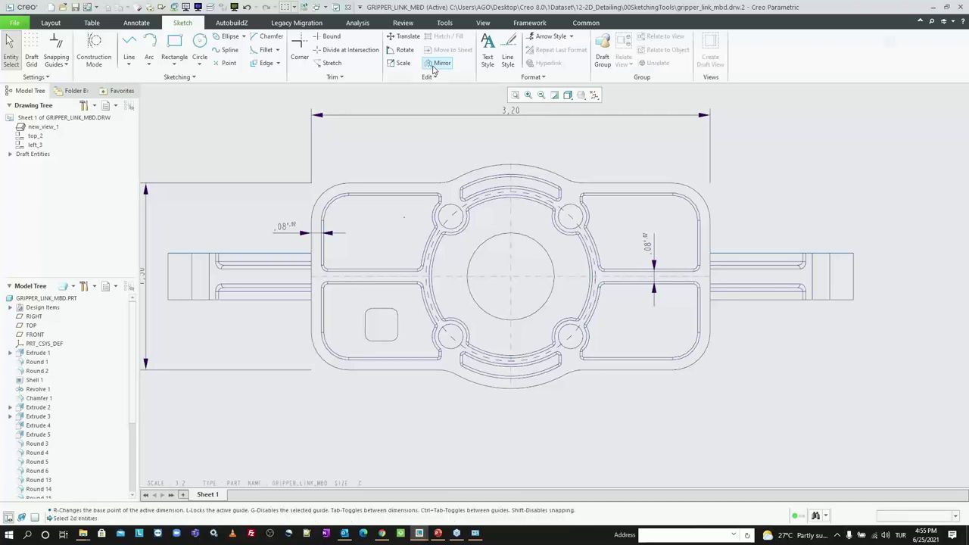
drag(352, 302, 402, 349)
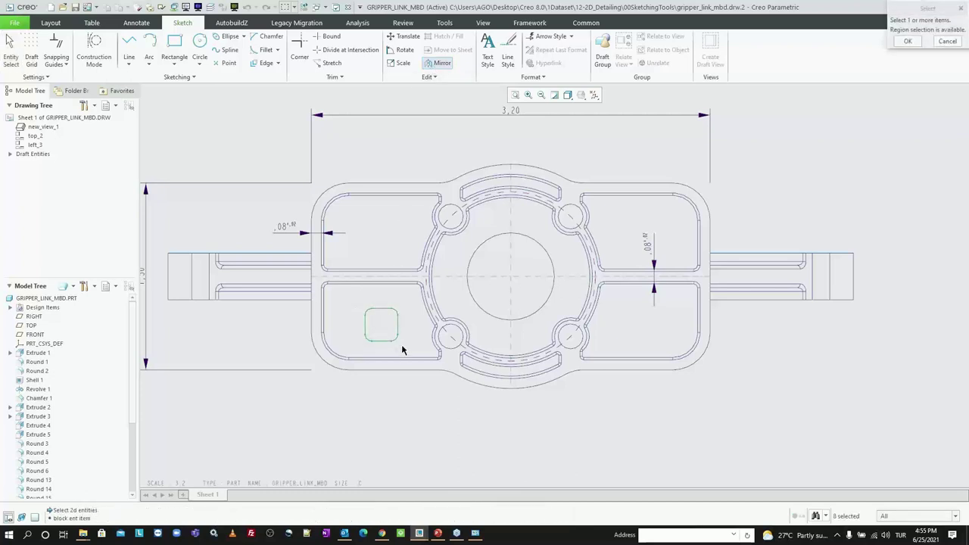
middle_click(414, 342)
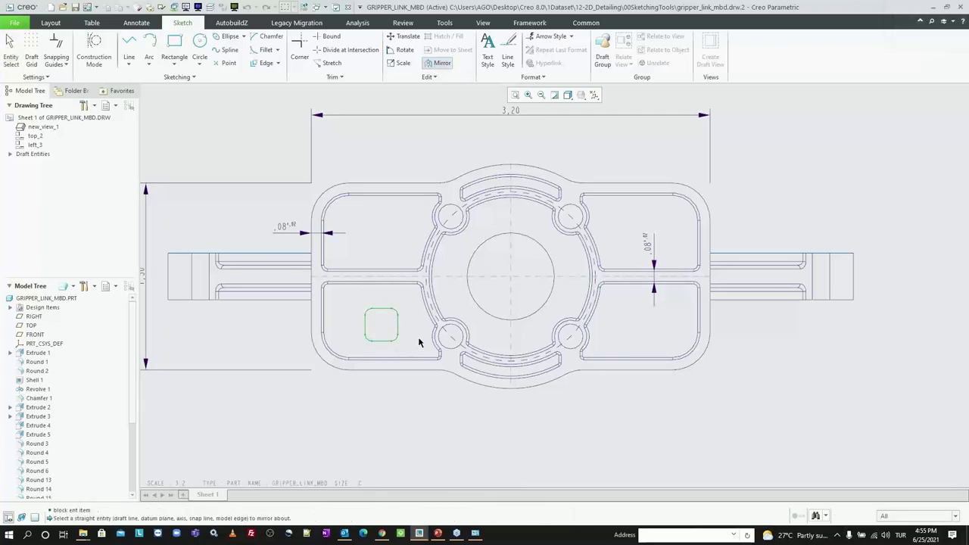
click(513, 340)
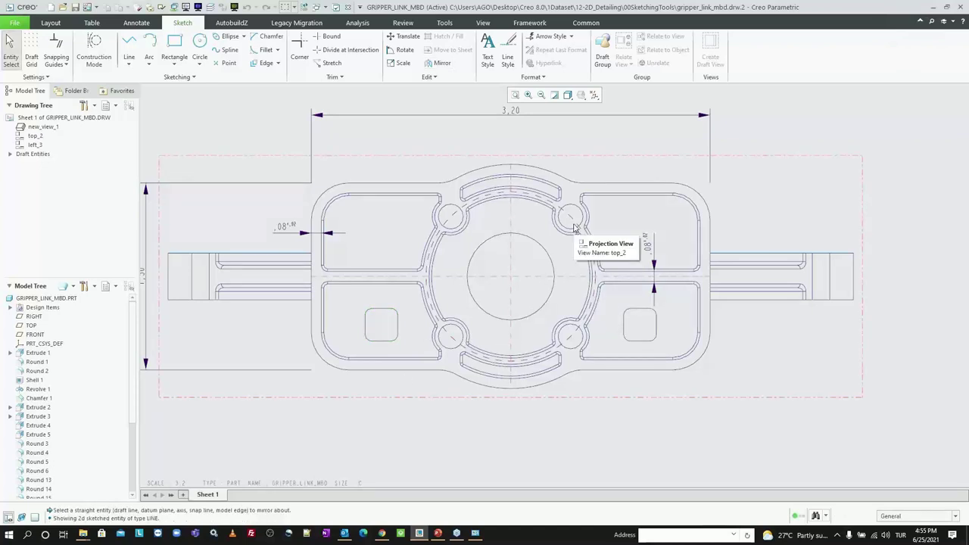
scroll(682, 340, up, 2)
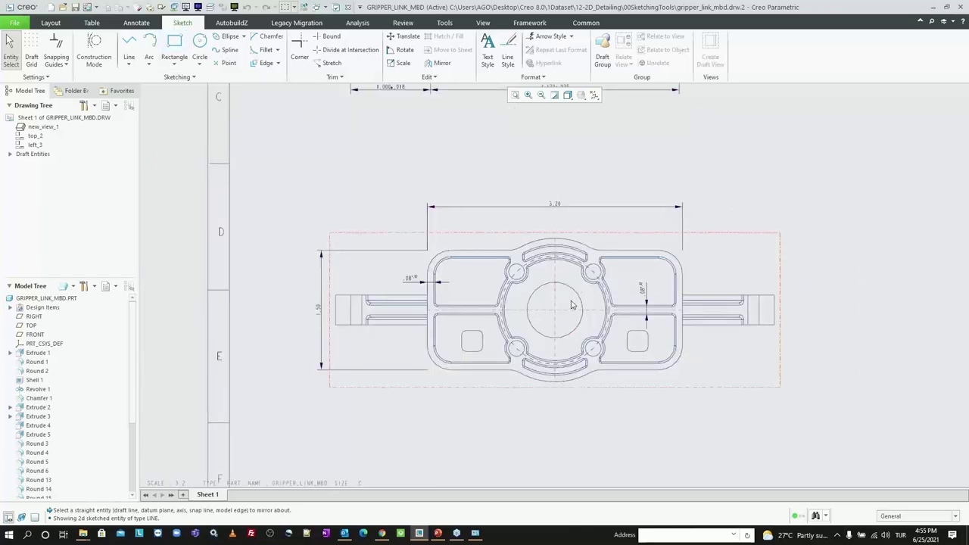
scroll(435, 282, down, 2)
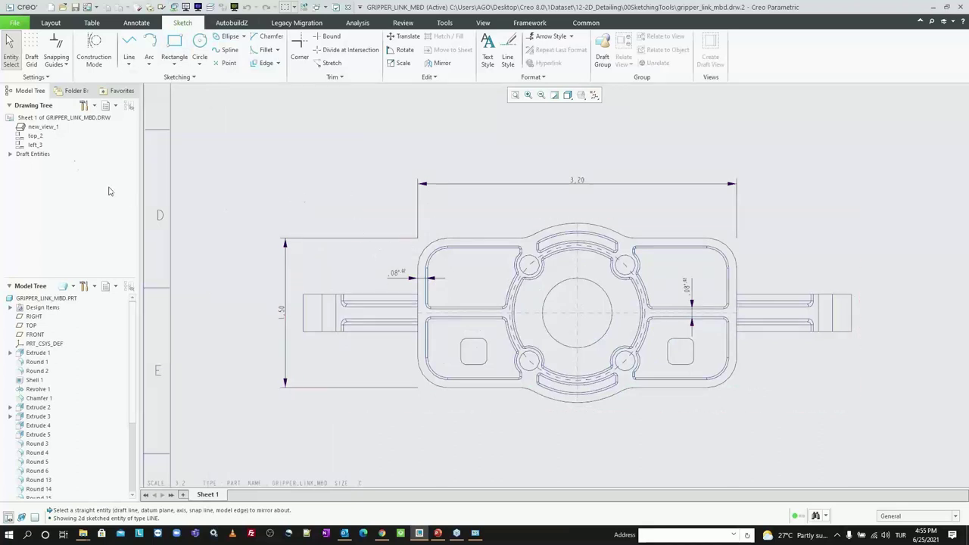
click(10, 154)
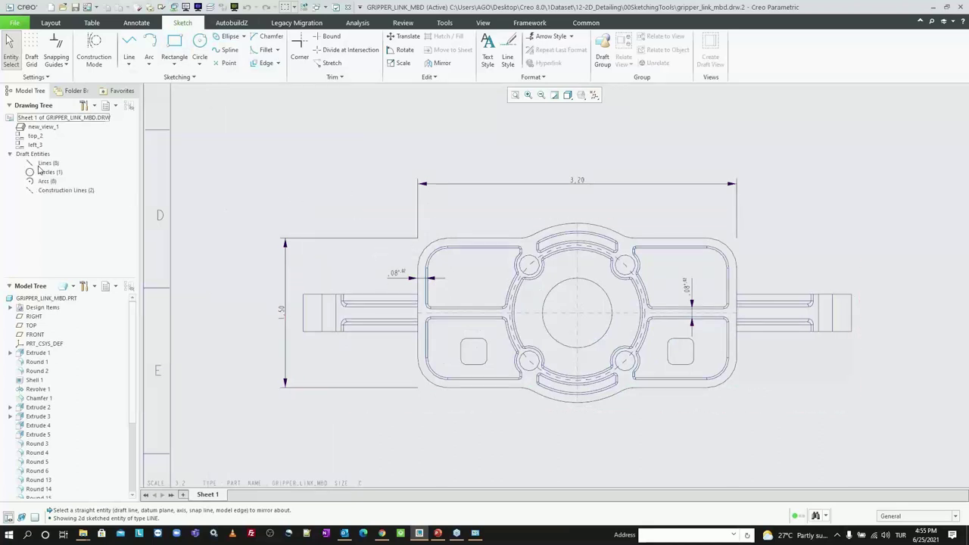
Relate all draft lines, circle, arcs and construction lines to the top_2 view
click(41, 164)
shift+click(45, 191)
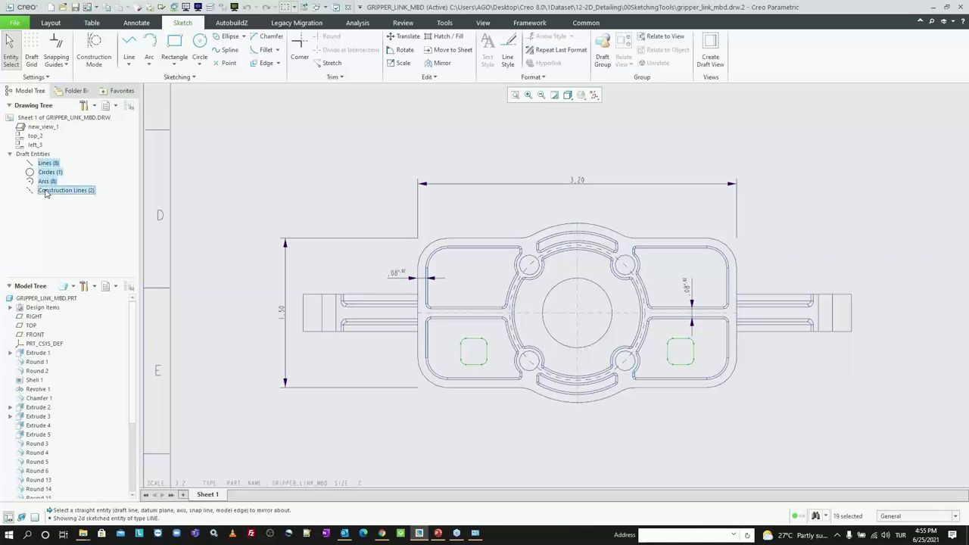
right_click(253, 194)
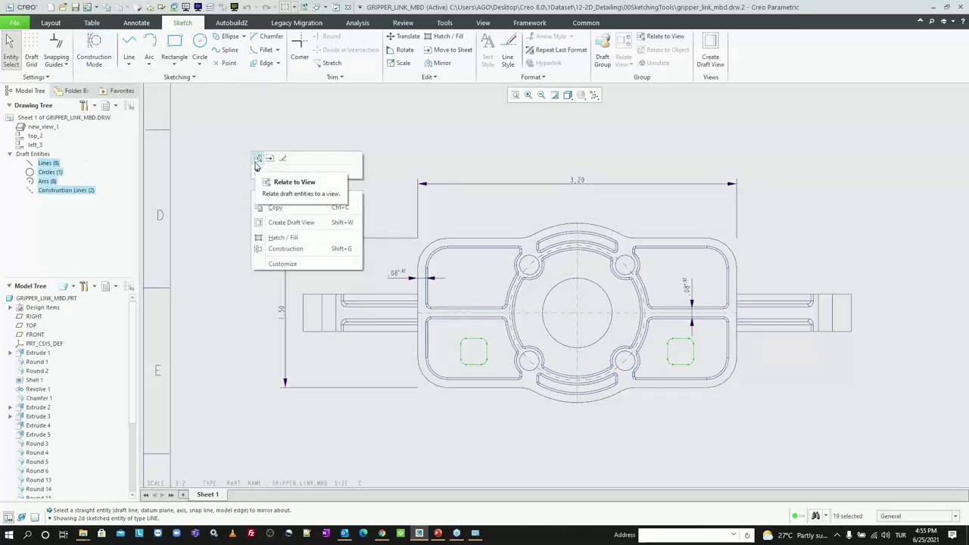
click(257, 159)
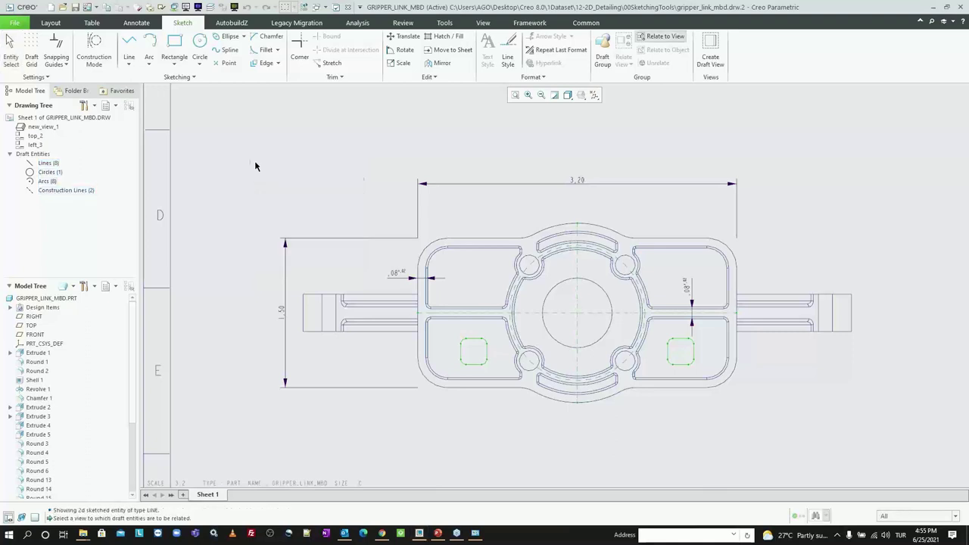
click(516, 229)
mouse_move(493, 228)
mouse_down()
mouse_move(490, 212)
mouse_move(475, 225)
mouse_up()
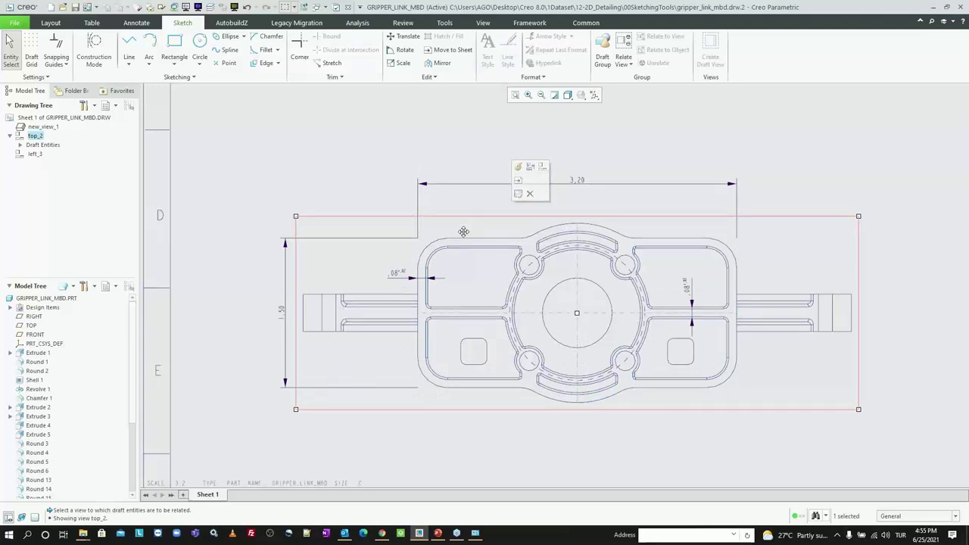
click(446, 148)
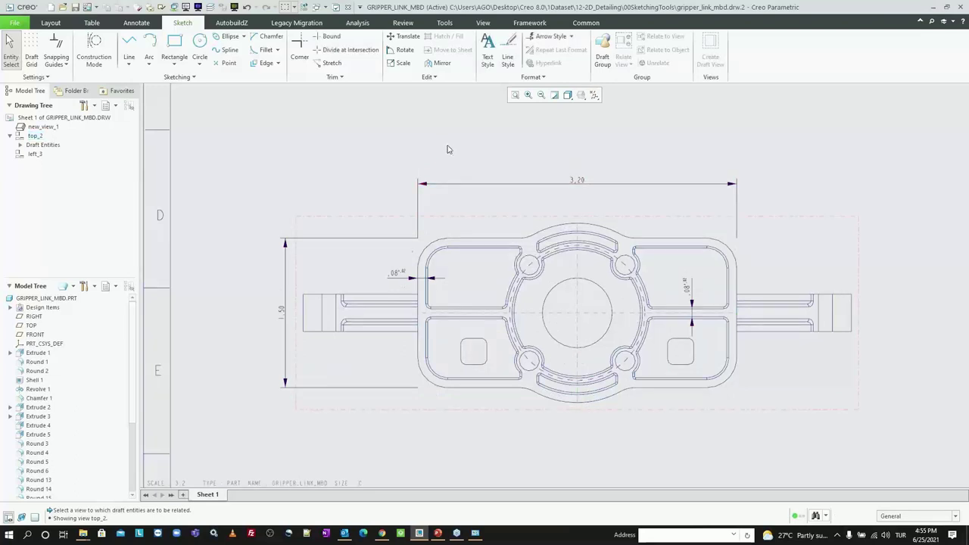
scroll(397, 324, up, 3)
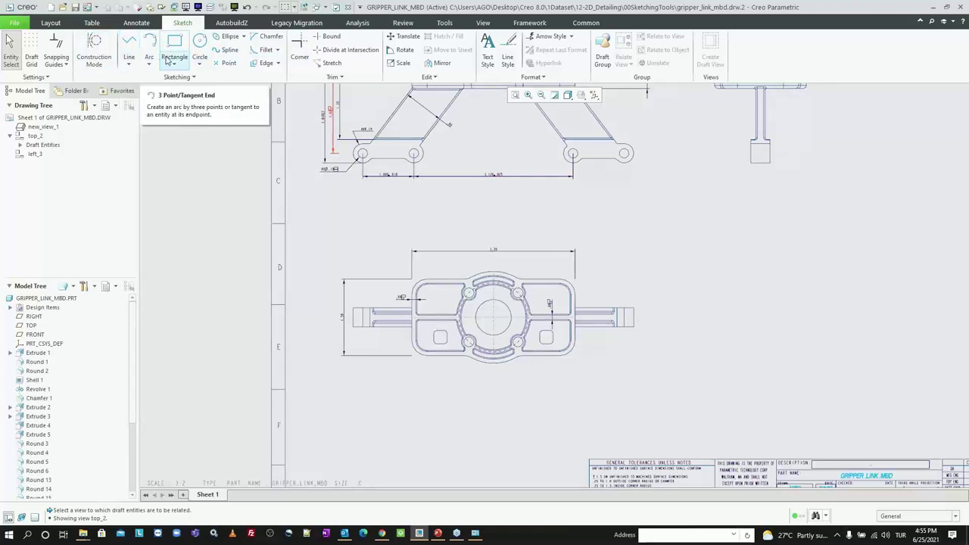
Turn Legacy Sketch on in the Tools tab, then turn it back off
click(444, 23)
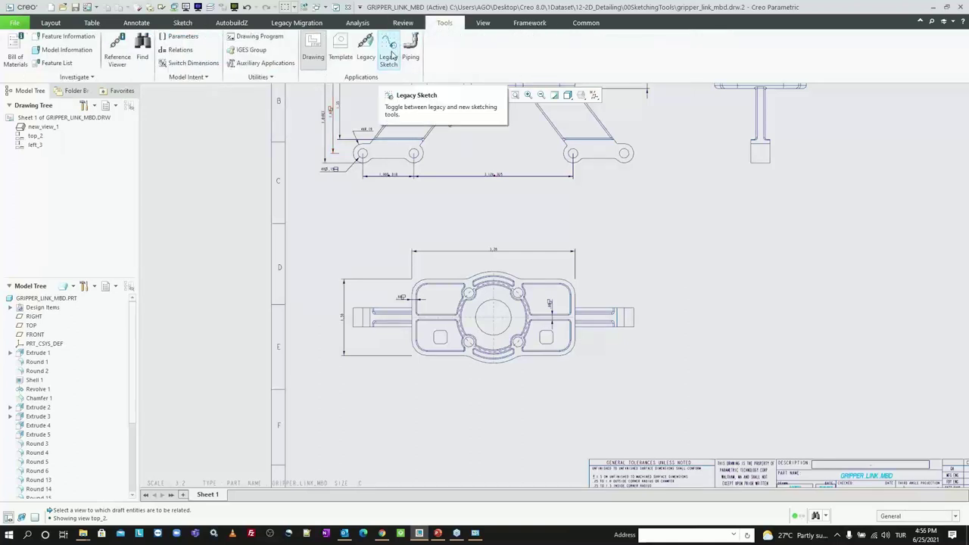
click(389, 57)
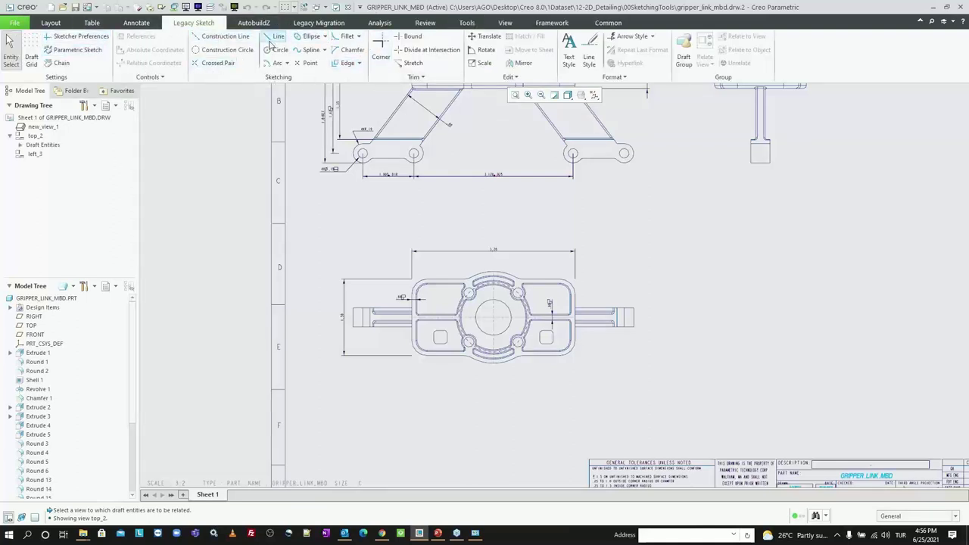
click(466, 23)
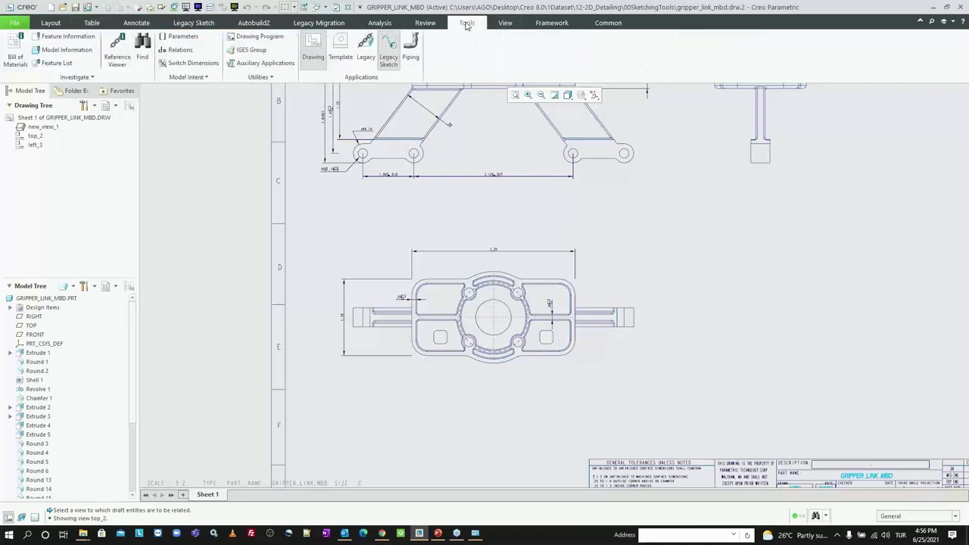
click(388, 47)
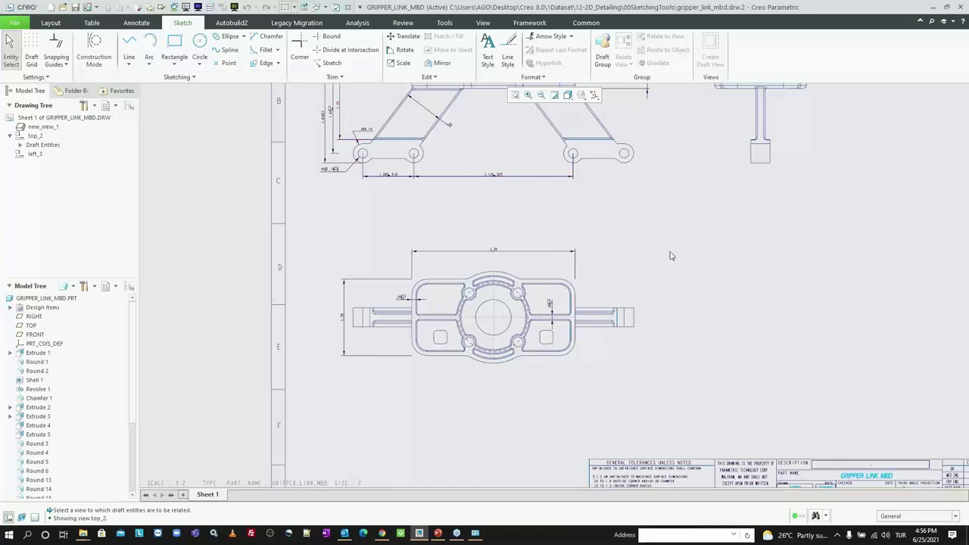
Close the File Open dialog and switch to the Annotate tools
scroll(669, 256, up, 1)
scroll(610, 283, up, 1)
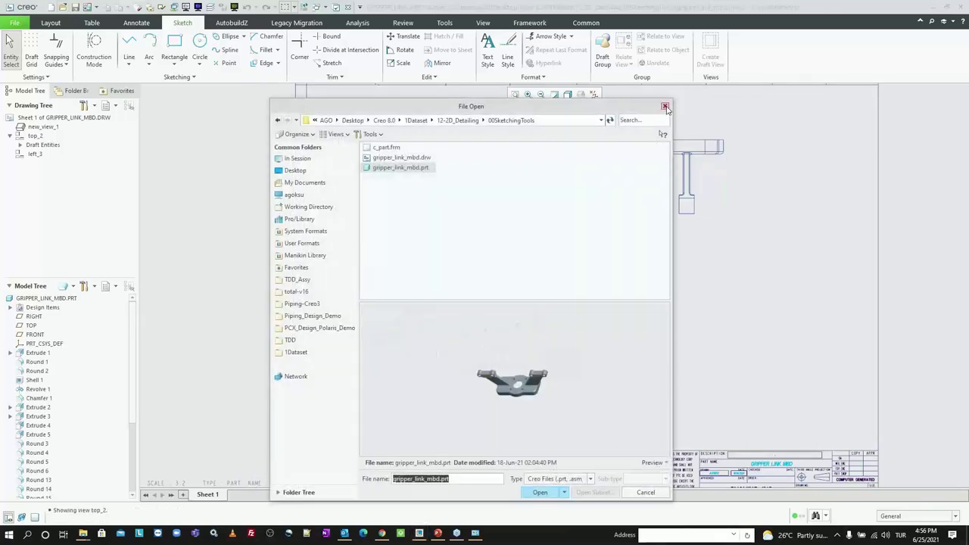
click(664, 107)
click(129, 25)
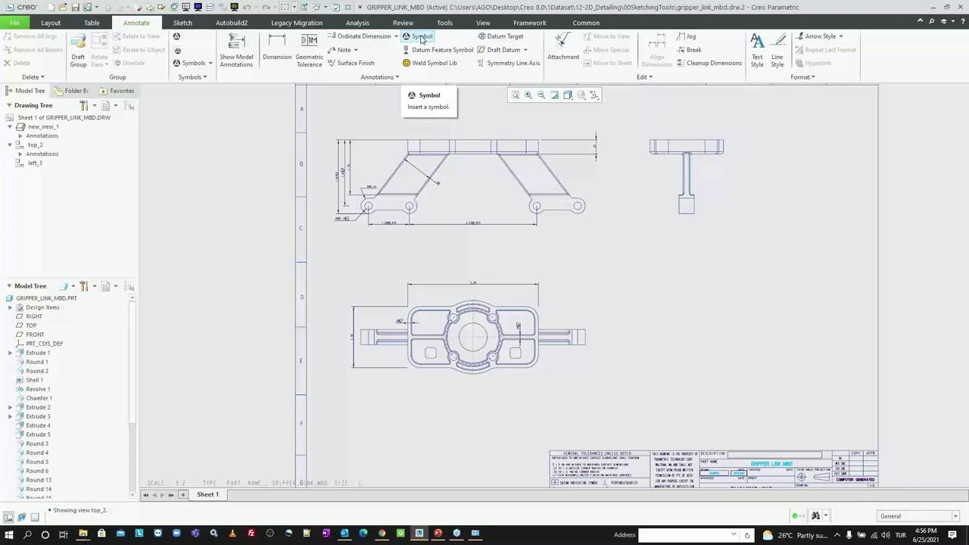
Start a symbol insertion, fit the sheet with Ctrl+D, and show the gallery as Small Thumbnails with Names
click(421, 37)
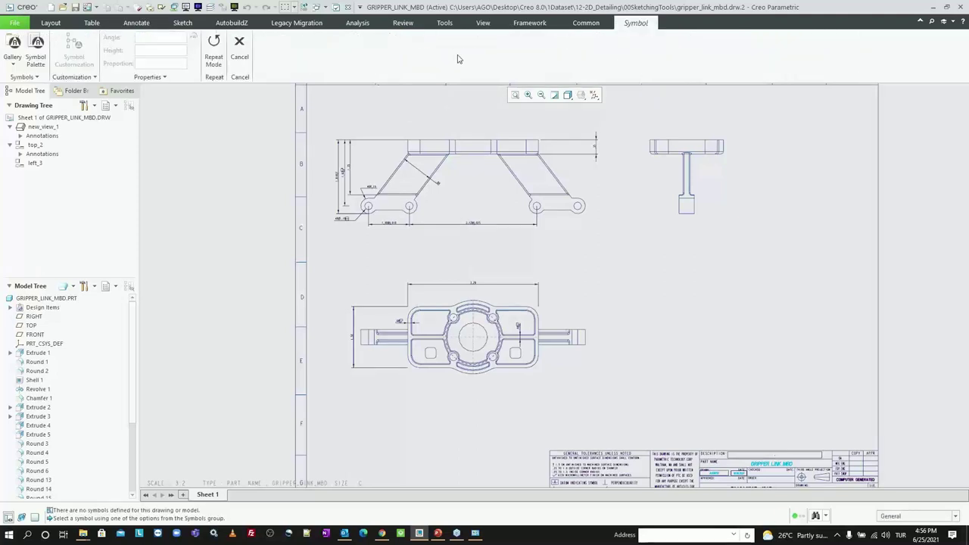
key(ctrl+d)
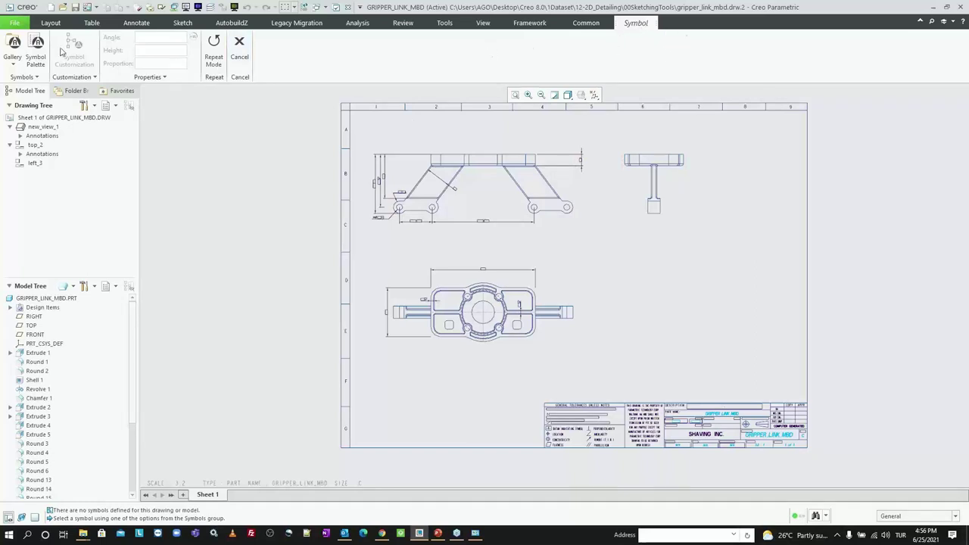
click(16, 66)
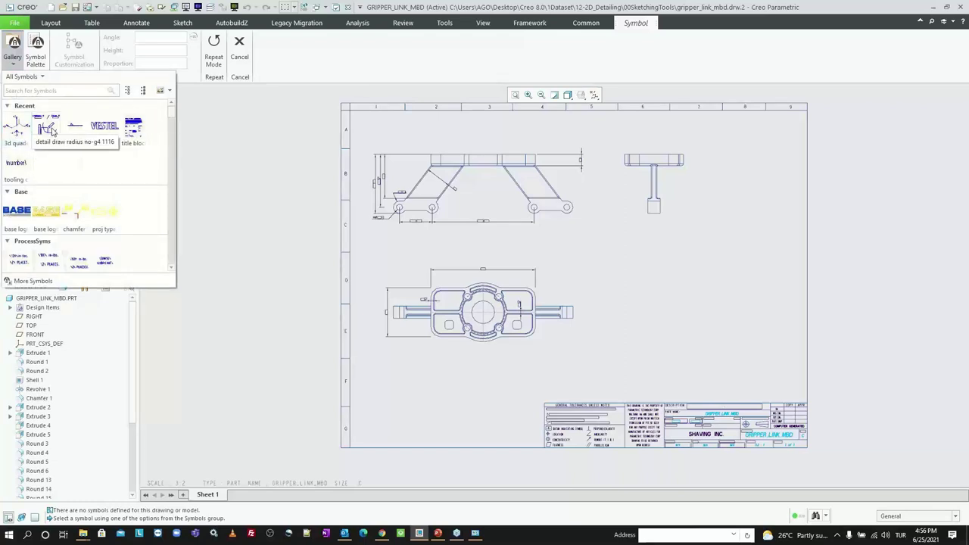
scroll(28, 130, down, 3)
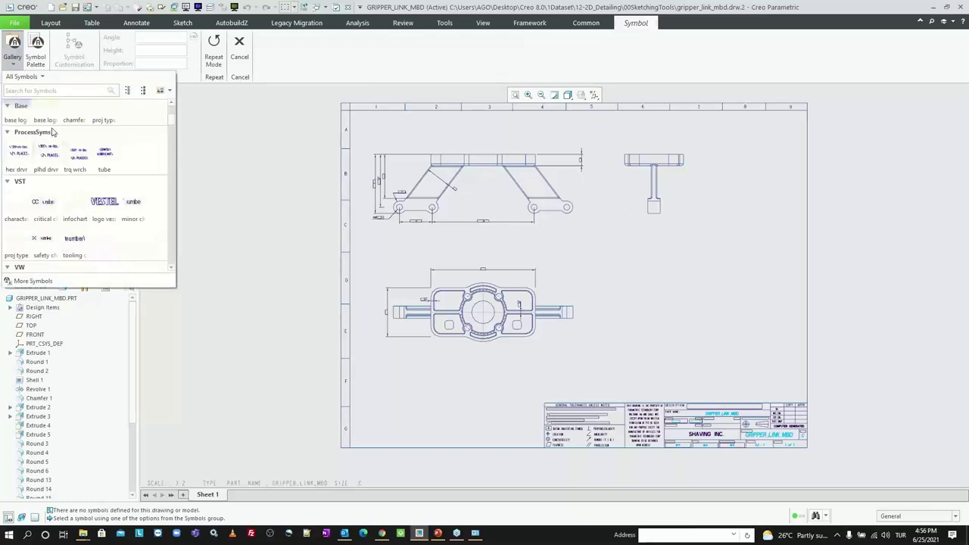
click(162, 90)
click(172, 112)
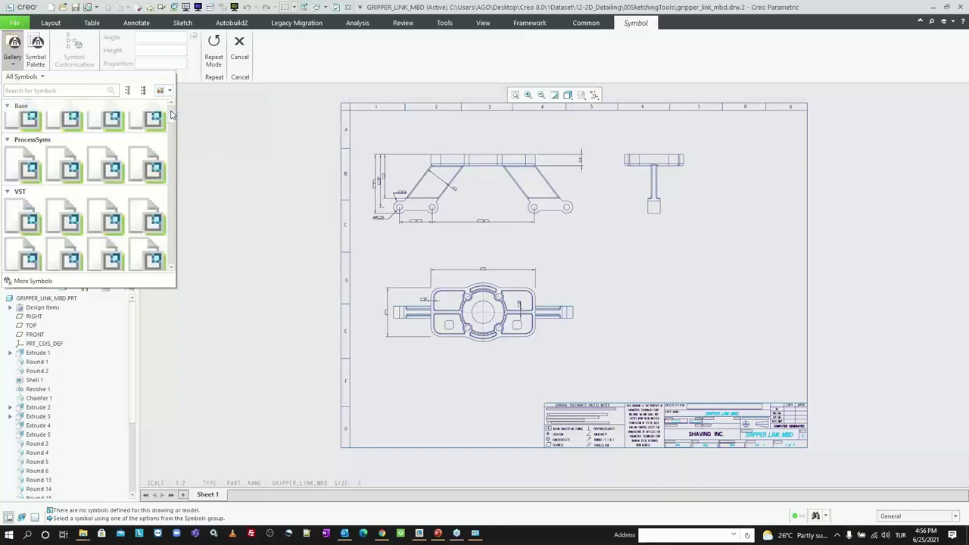
click(160, 90)
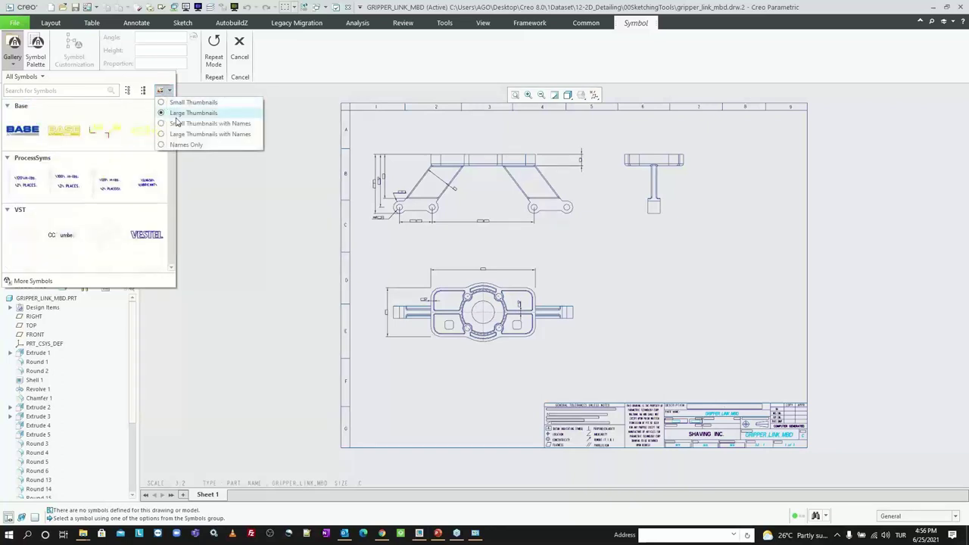
click(174, 123)
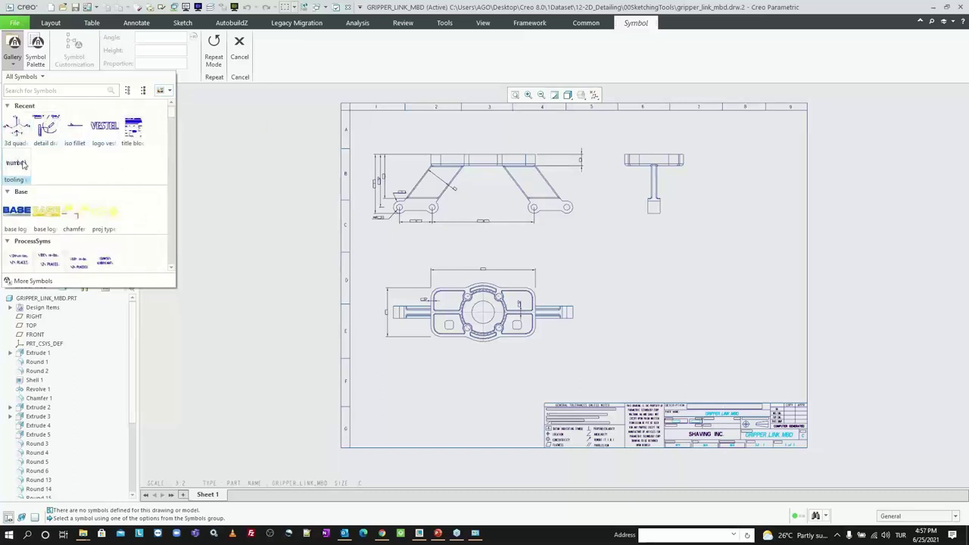
scroll(33, 182, down, 3)
scroll(34, 189, down, 1)
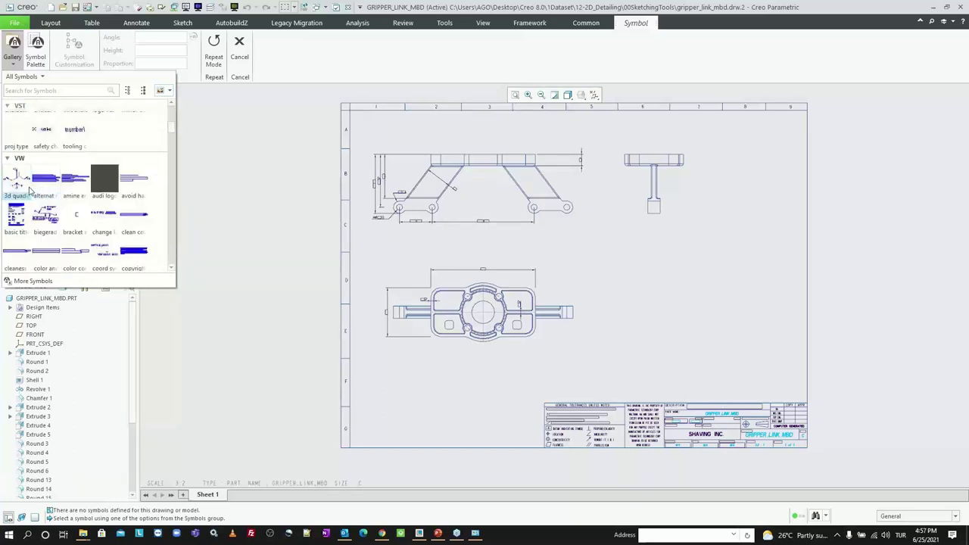
Place a gallery symbol beside the lower view
click(21, 185)
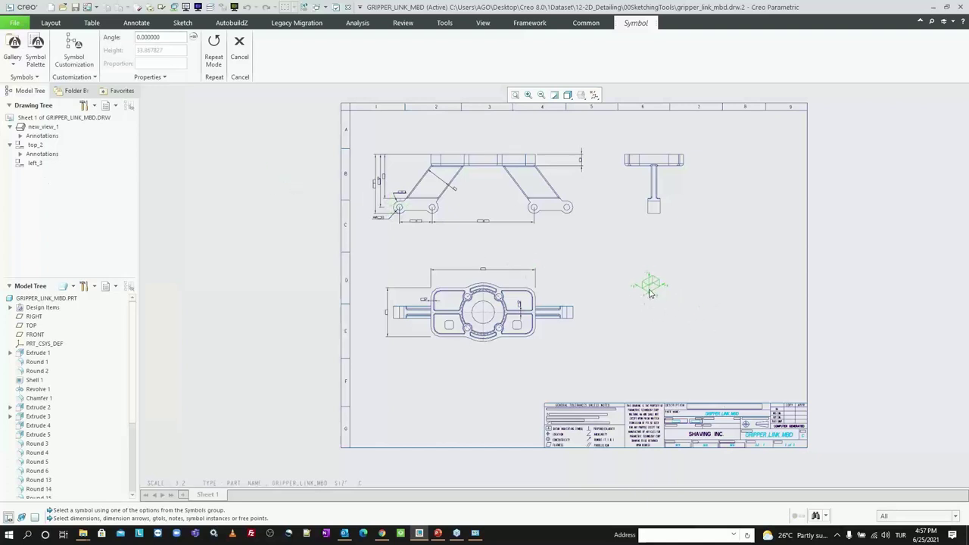
click(657, 286)
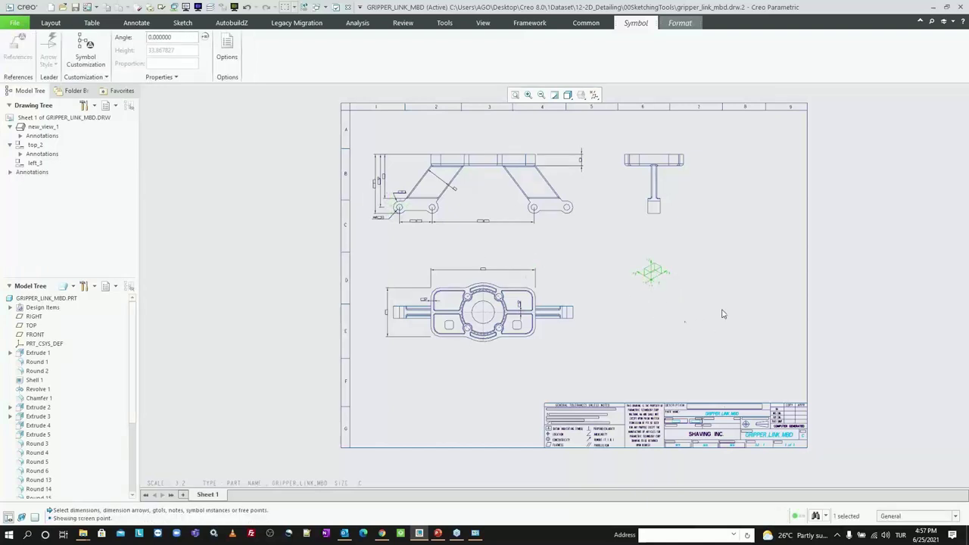
scroll(722, 313, down, 2)
scroll(675, 270, down, 1)
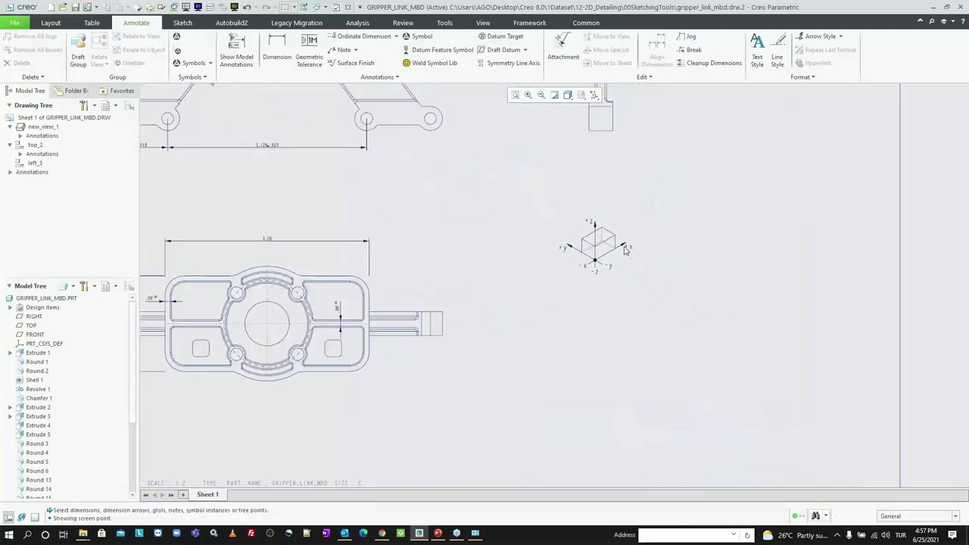
Start another symbol and collapse the gallery into category names
click(428, 41)
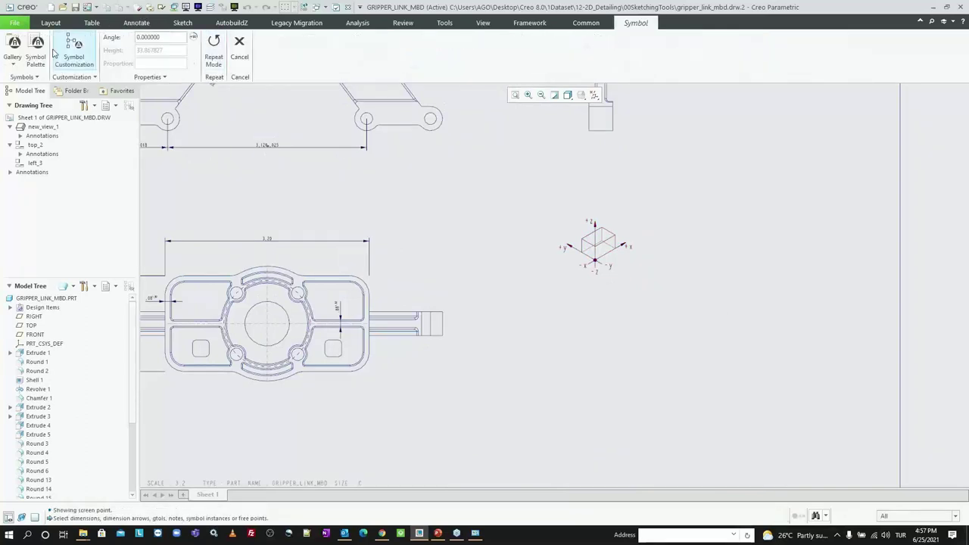
click(13, 53)
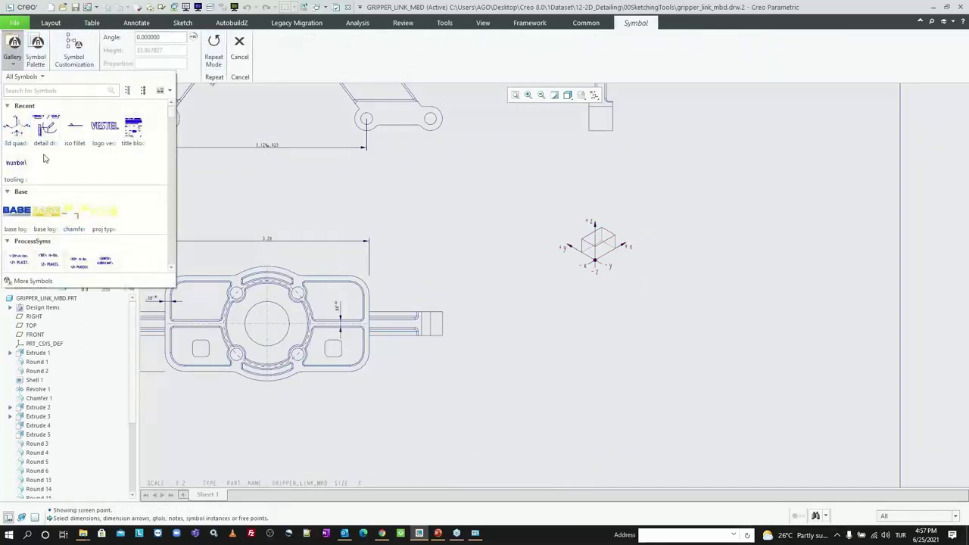
click(143, 90)
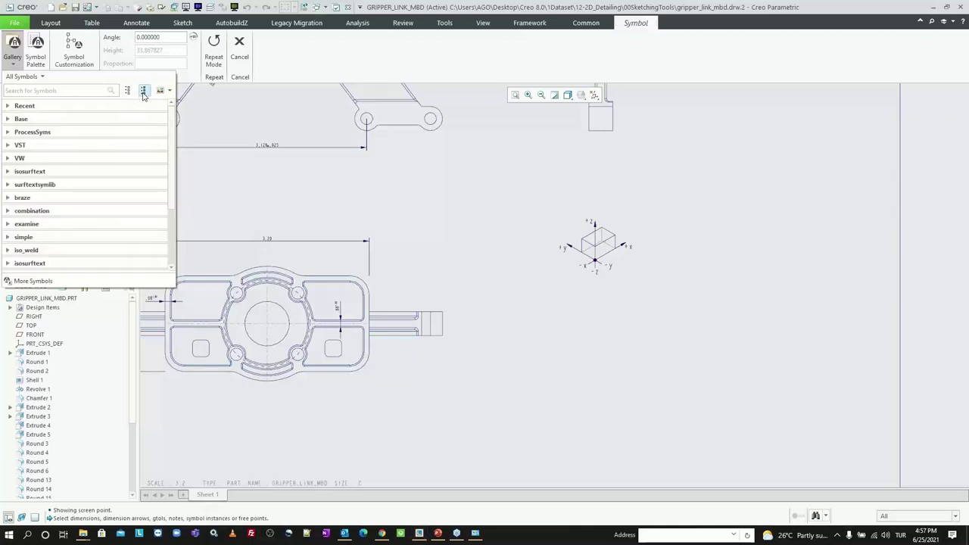
scroll(36, 246, down, 3)
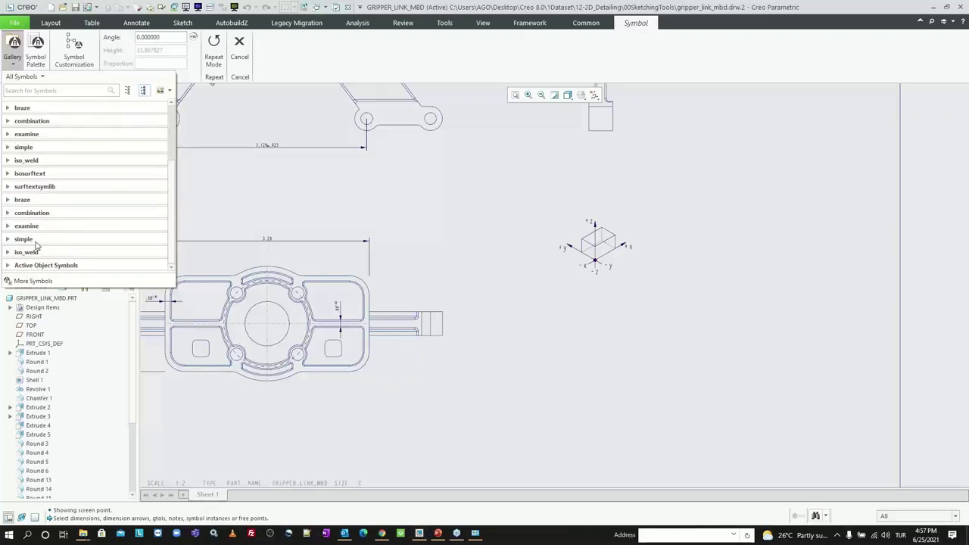
scroll(52, 189, up, 3)
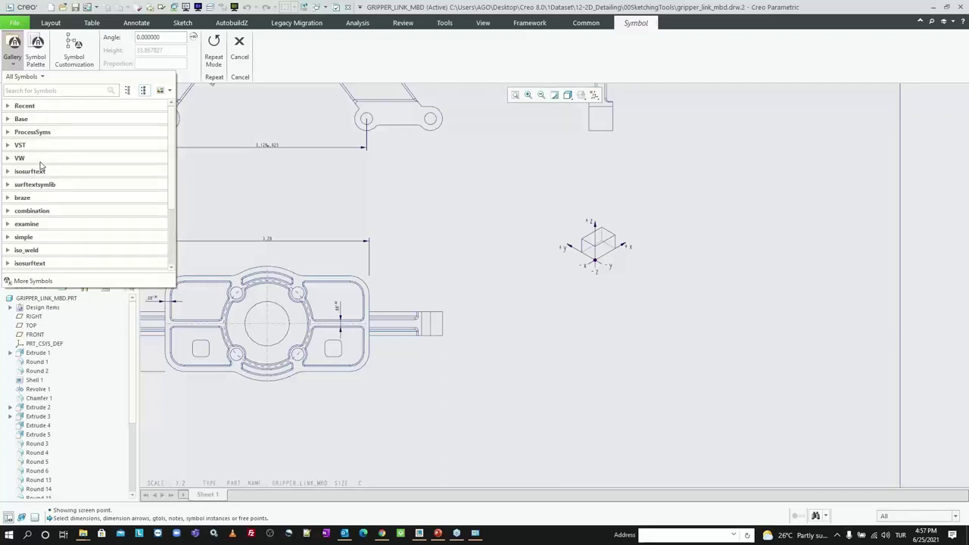
scroll(41, 165, down, 3)
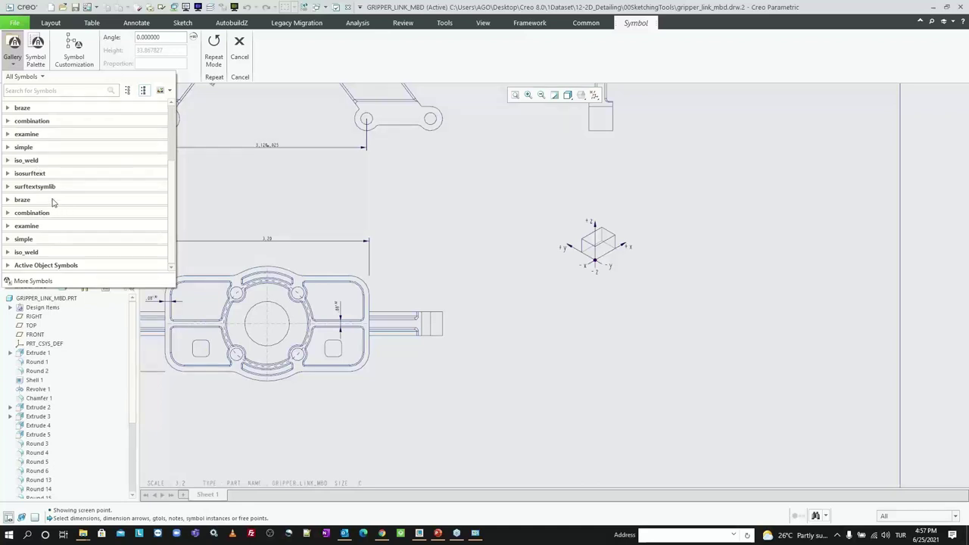
Browse the User Syms folders, then close the browser, cancel placement and restart Symbol
click(33, 281)
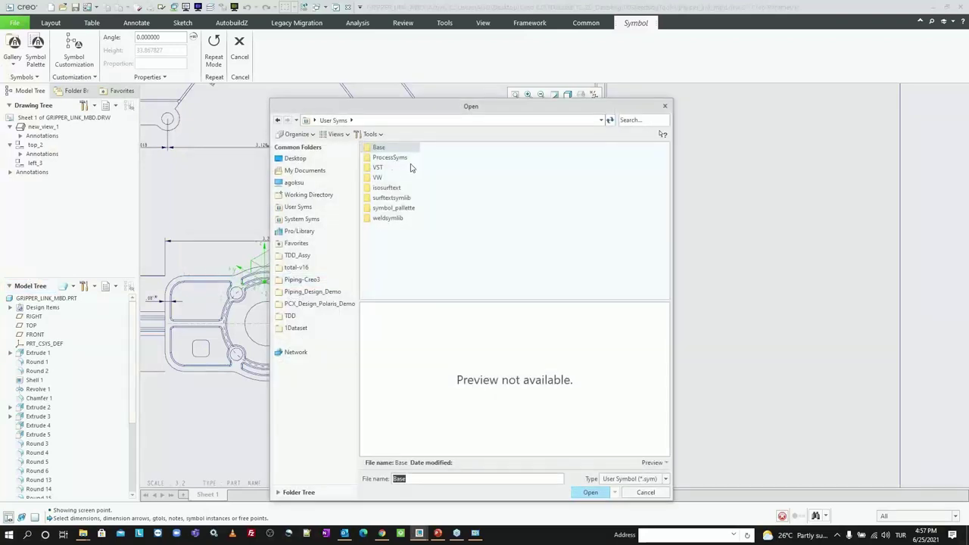
click(387, 188)
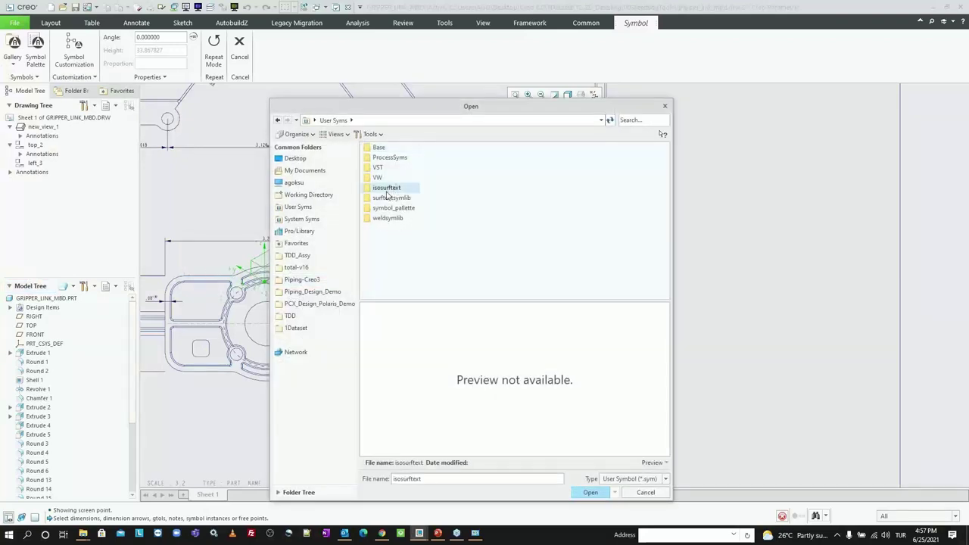
click(390, 207)
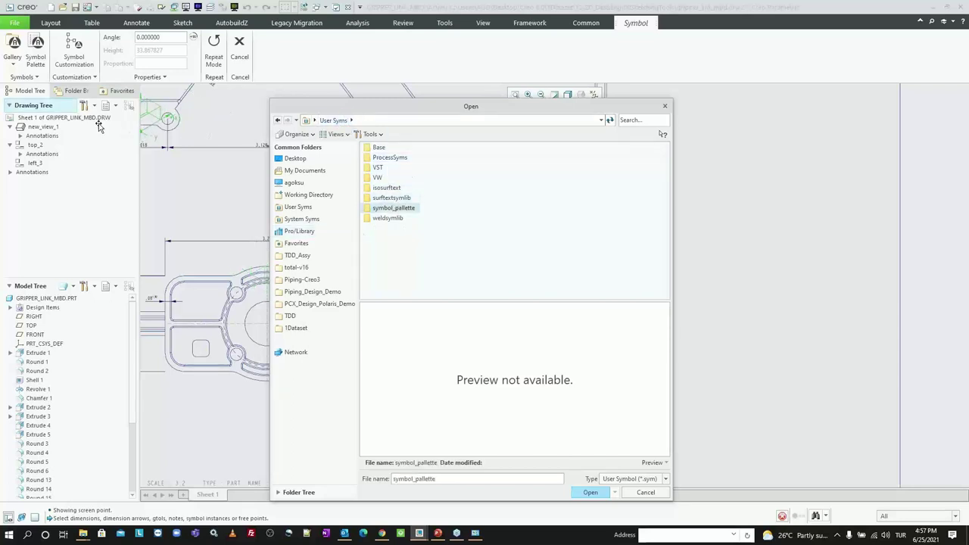
click(11, 66)
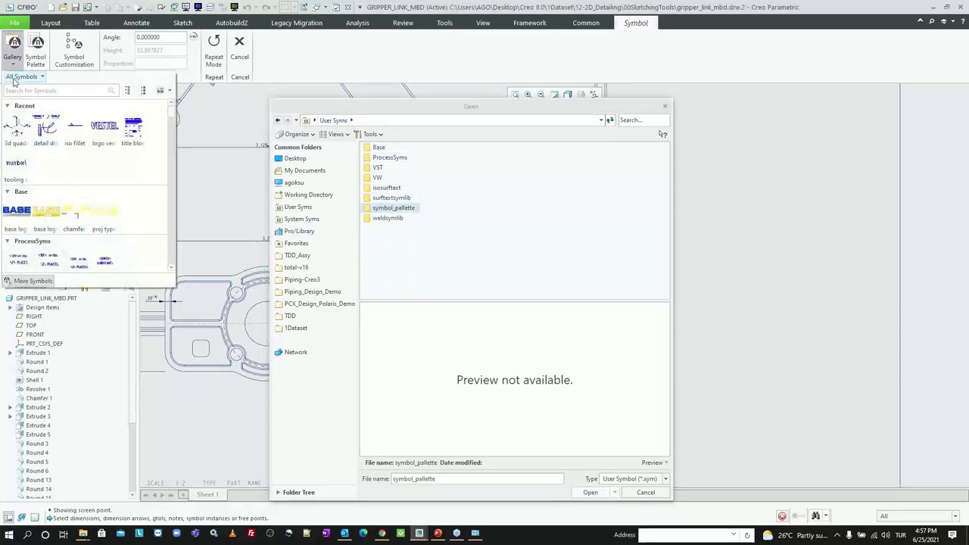
click(664, 106)
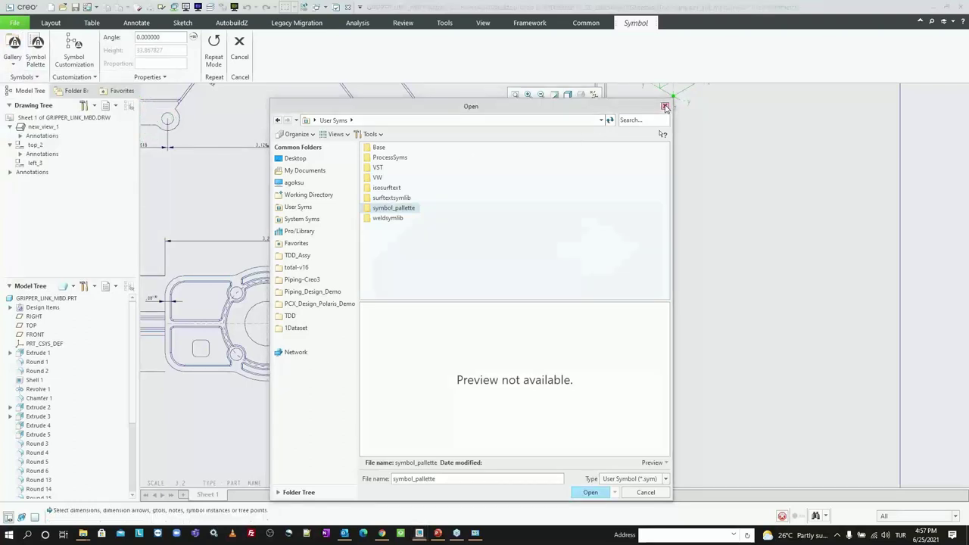
middle_click(528, 180)
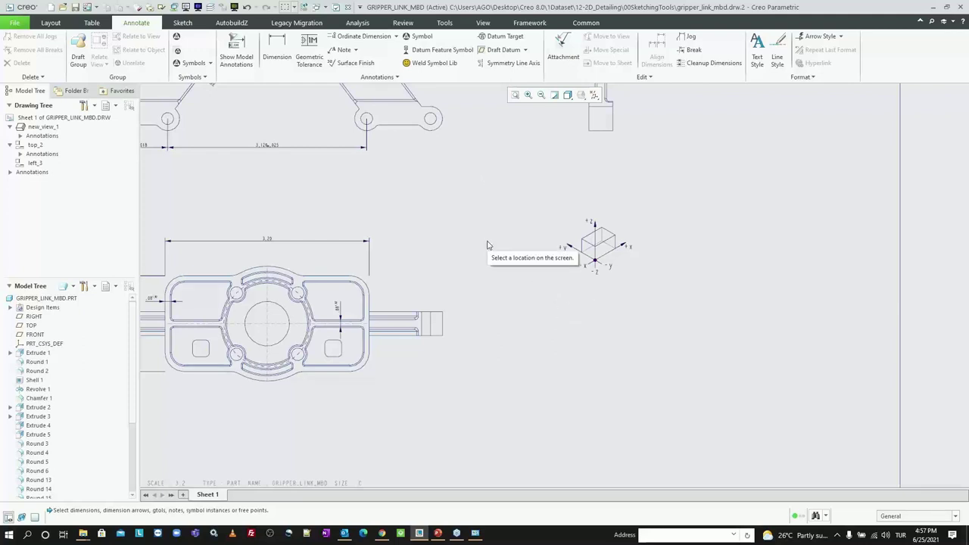
click(417, 37)
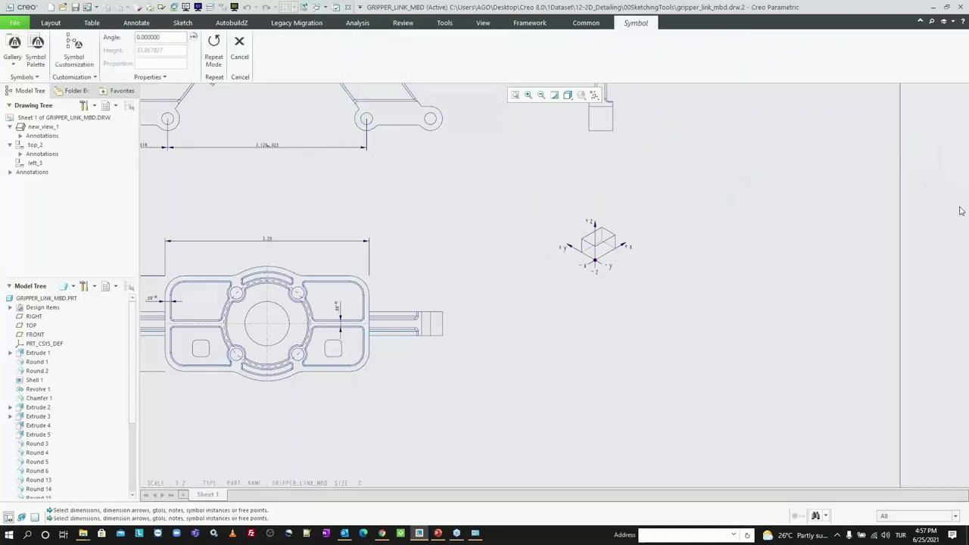
Choose the iso fillet weld symbol from the iso_weld category in the gallery list
click(391, 160)
click(13, 55)
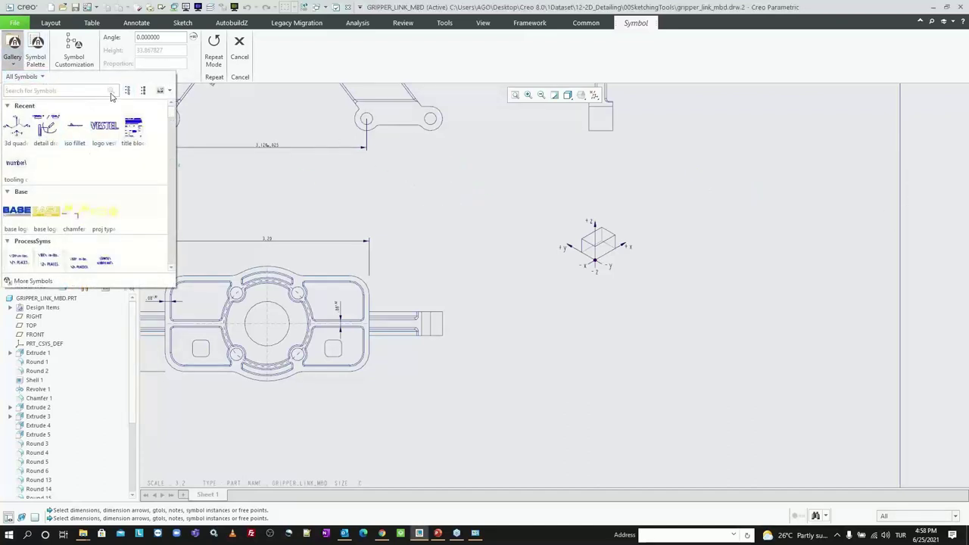
click(143, 90)
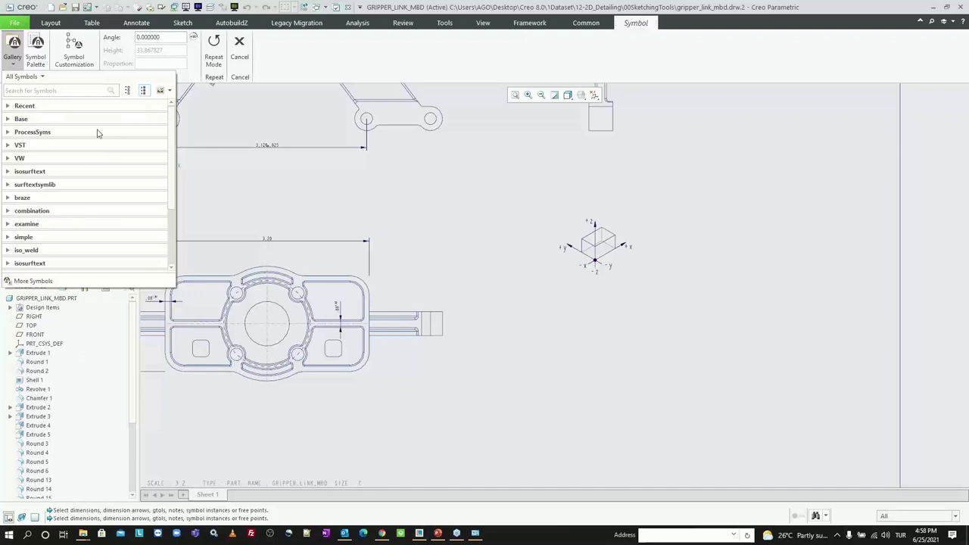
click(15, 252)
scroll(48, 202, up, 3)
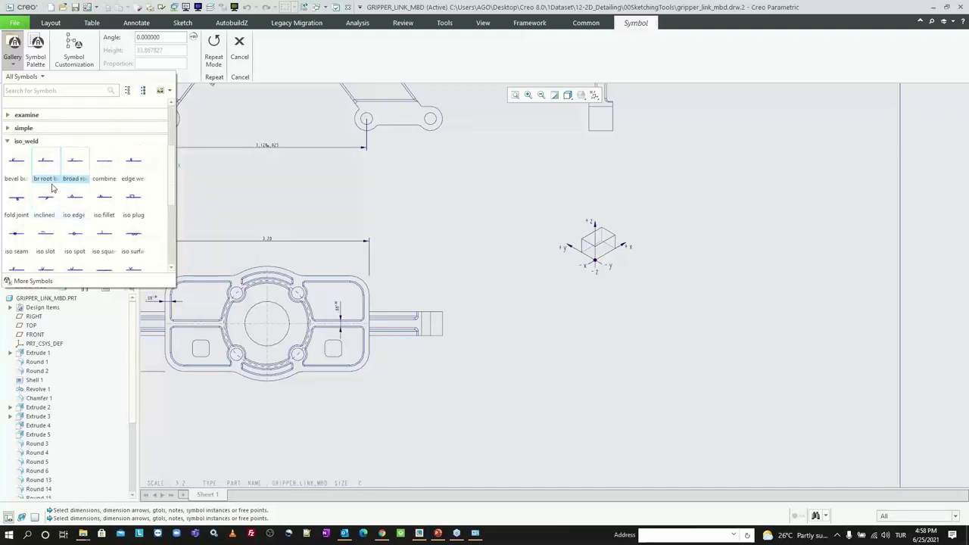
click(105, 204)
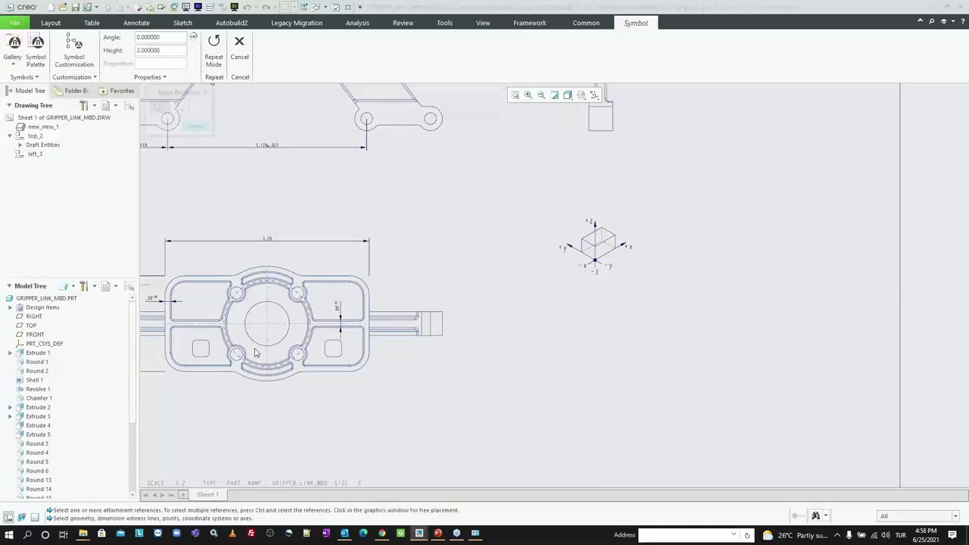
scroll(421, 391, down, 3)
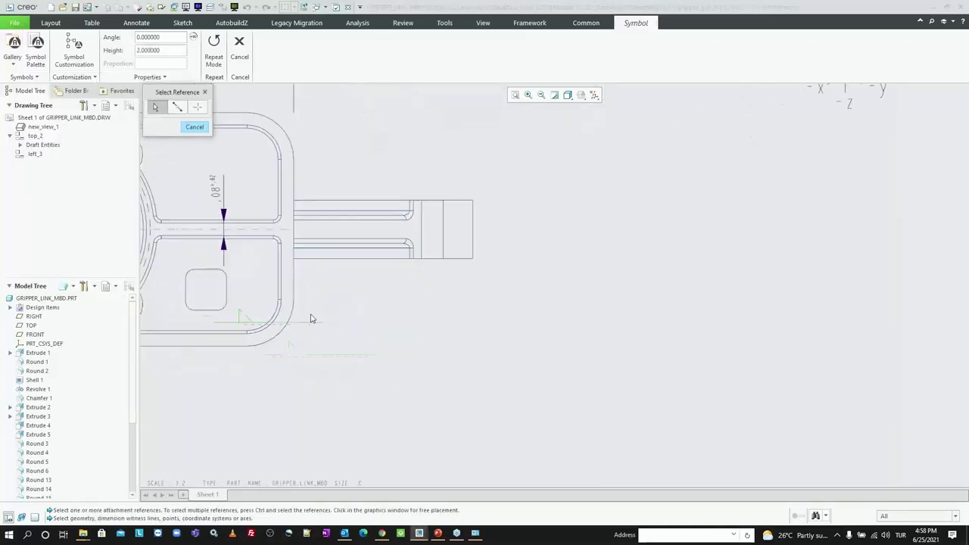
Attach the weld symbol's leader to the vertical edge and place it below right
click(295, 267)
middle_click(365, 323)
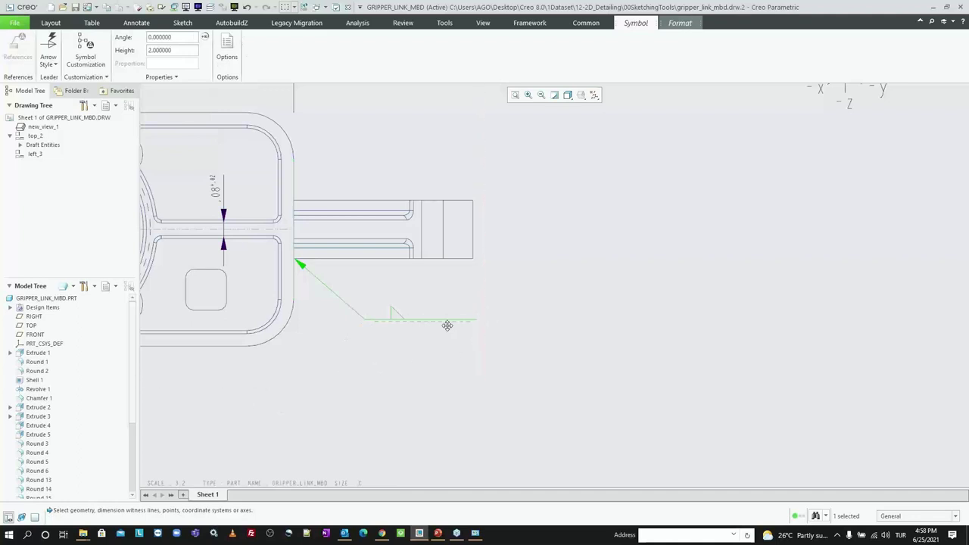
scroll(408, 336, down, 1)
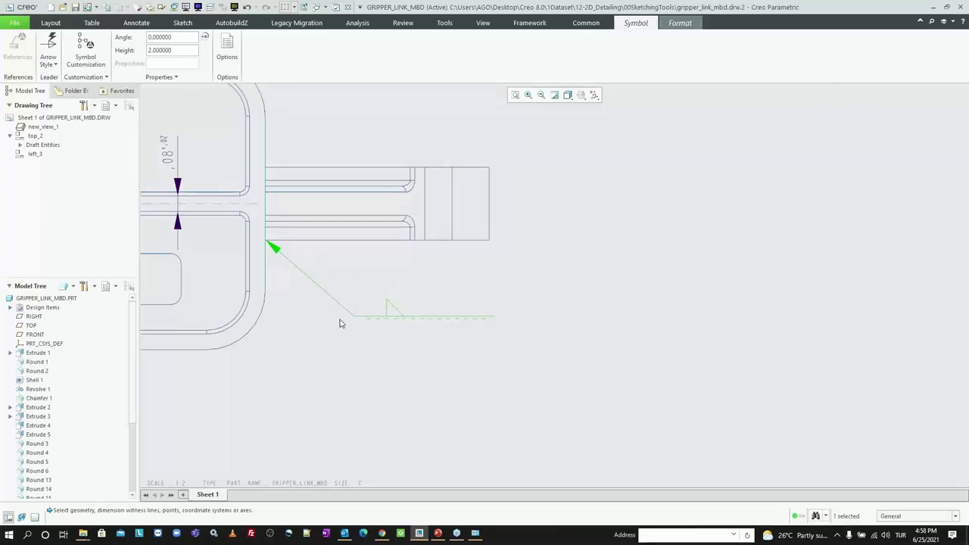
scroll(395, 316, up, 1)
scroll(371, 319, down, 1)
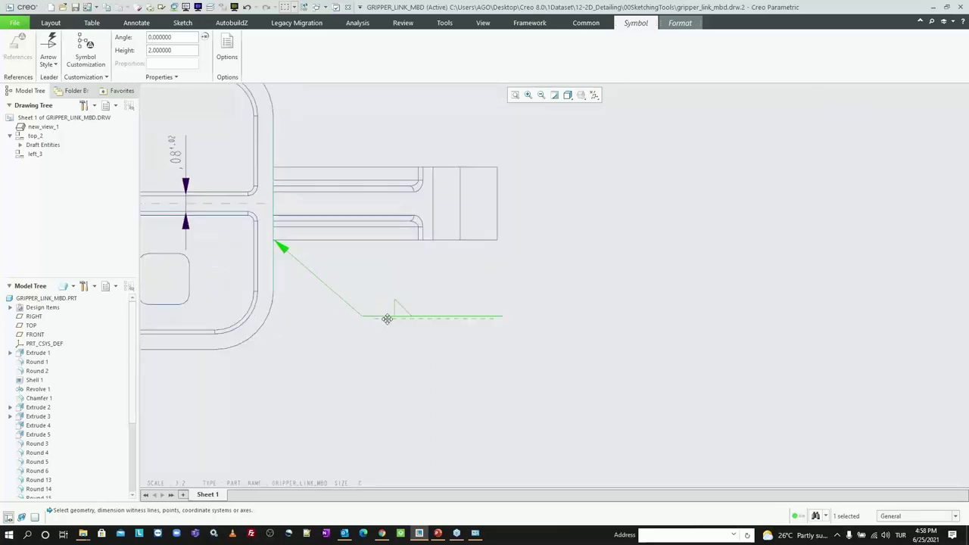
scroll(370, 324, down, 1)
scroll(640, 322, up, 1)
scroll(327, 351, down, 2)
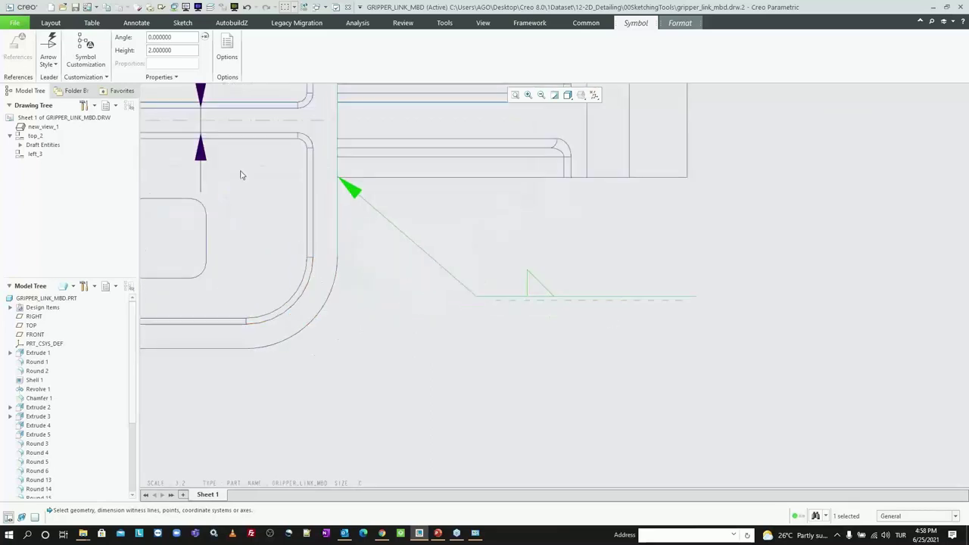
Set the weld symbol to arrow side above the reference, throat-thickness fillet size, and intermittent linear style
click(89, 57)
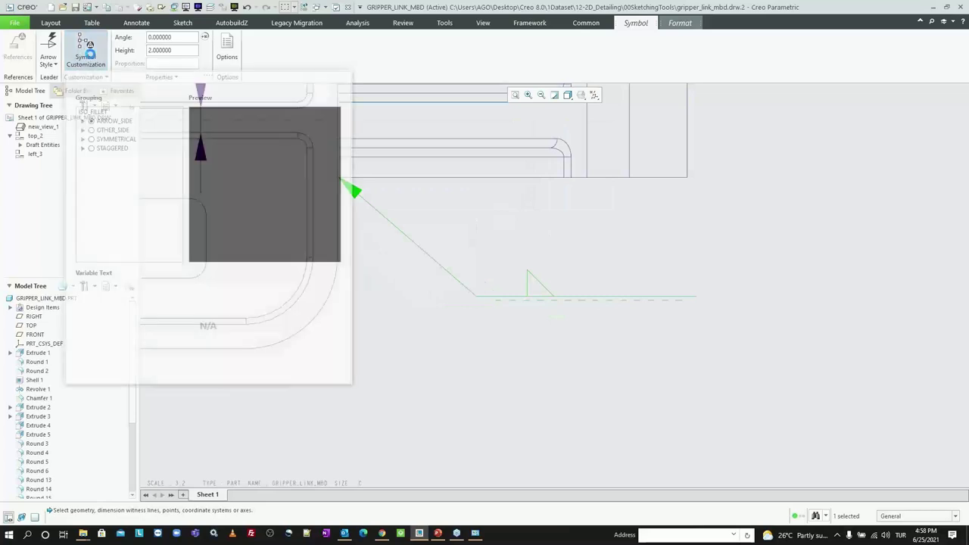
scroll(579, 289, up, 1)
scroll(389, 189, down, 1)
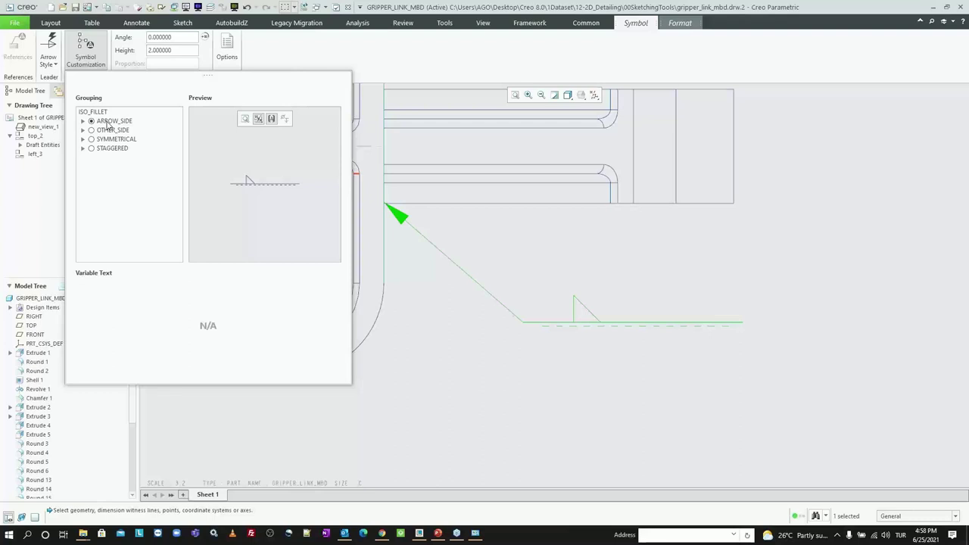
click(83, 122)
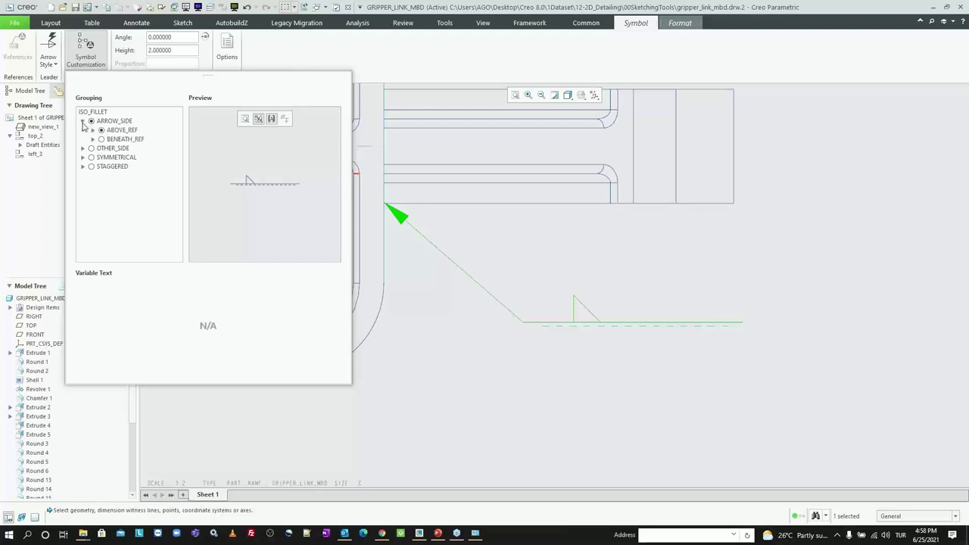
click(100, 130)
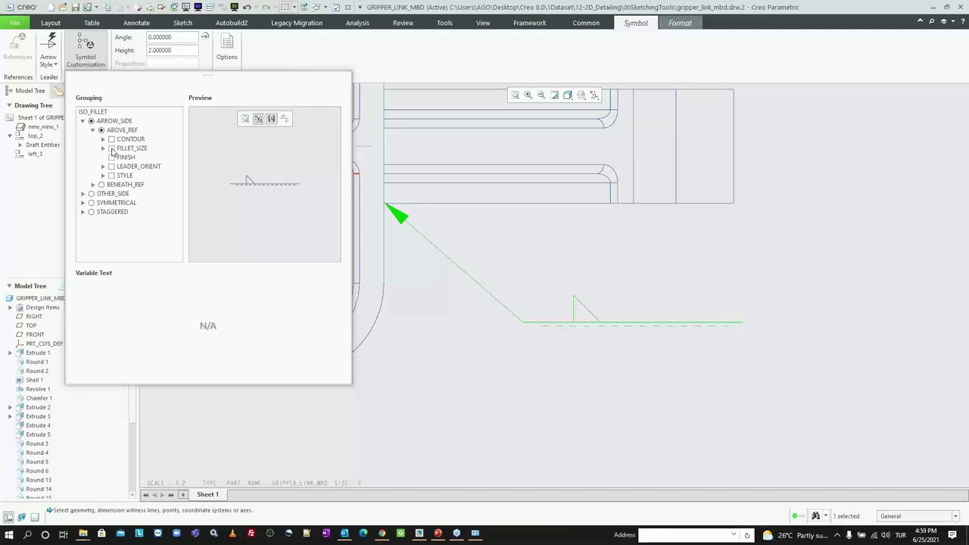
click(112, 149)
click(121, 165)
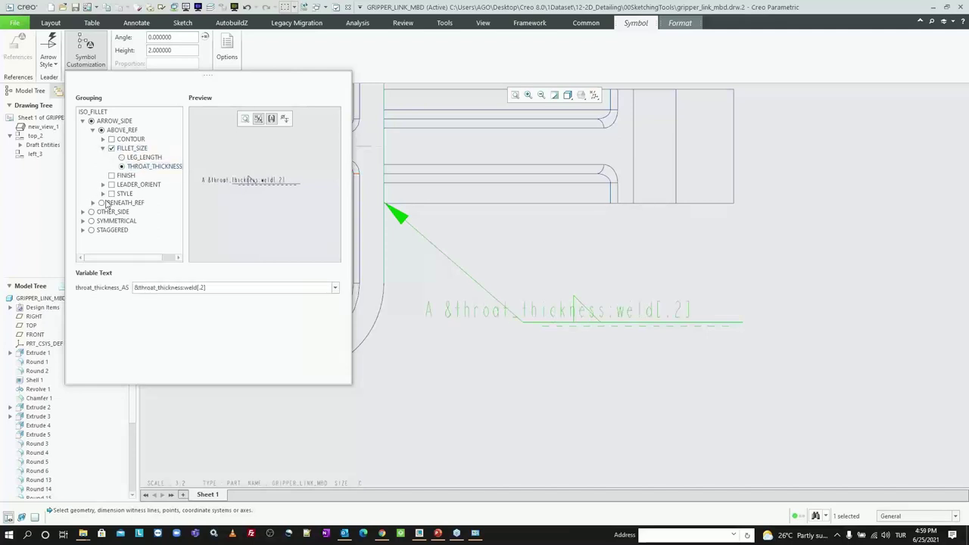
click(111, 194)
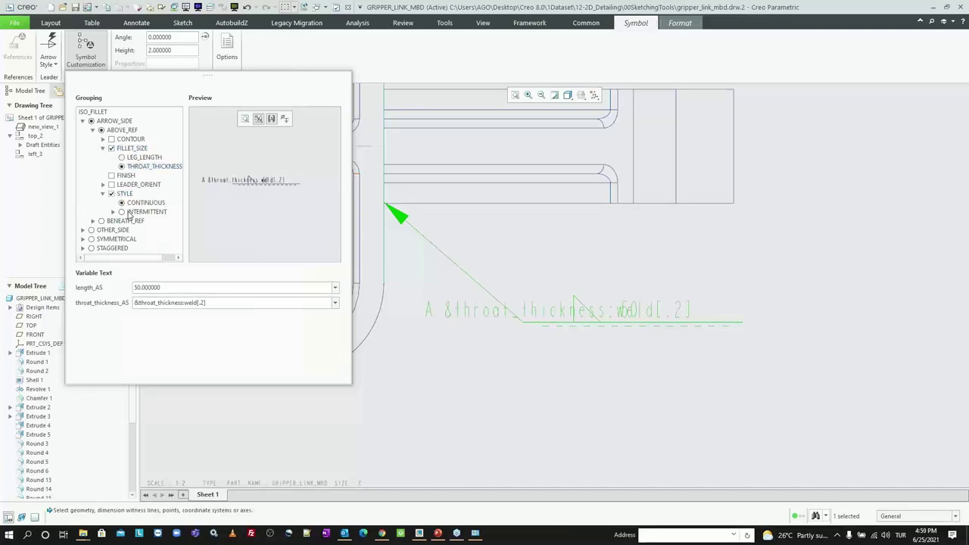
click(121, 212)
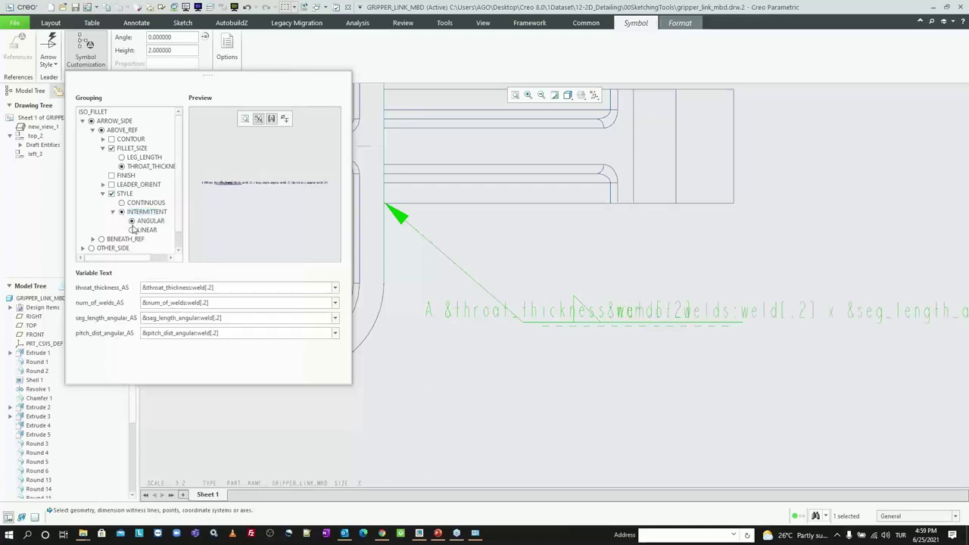
click(131, 230)
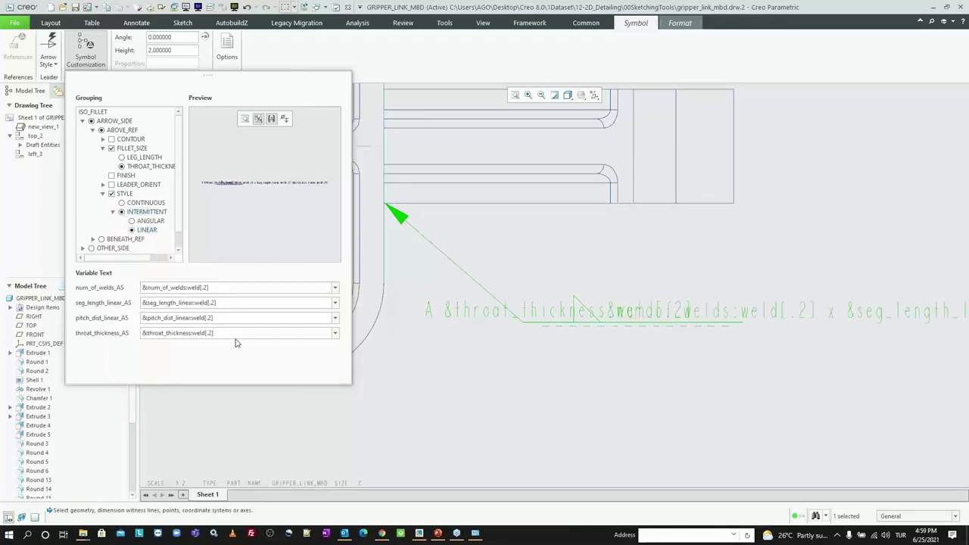
Enter throat thickness 3, 10 welds, length 50 and pitch 100, then close customization
click(236, 333)
text(3)
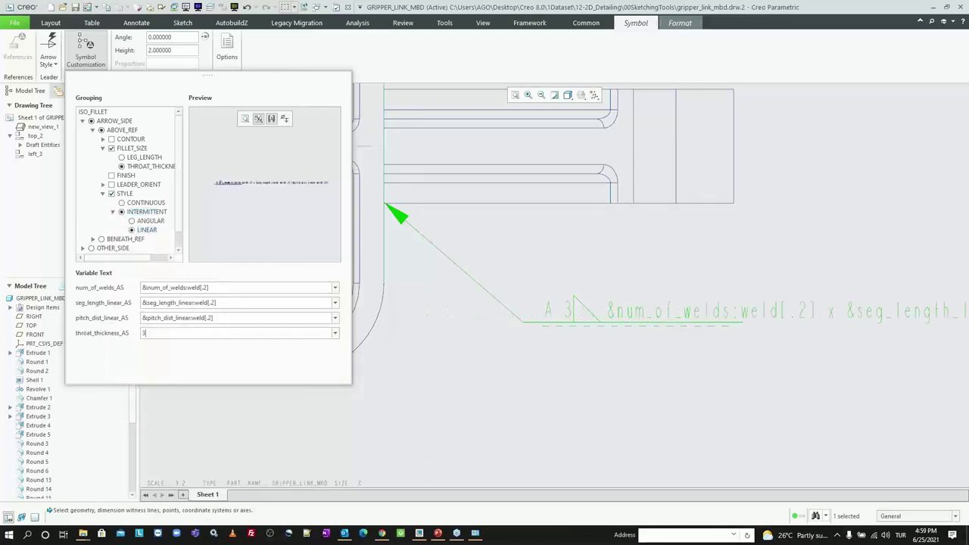
click(245, 291)
text(10)
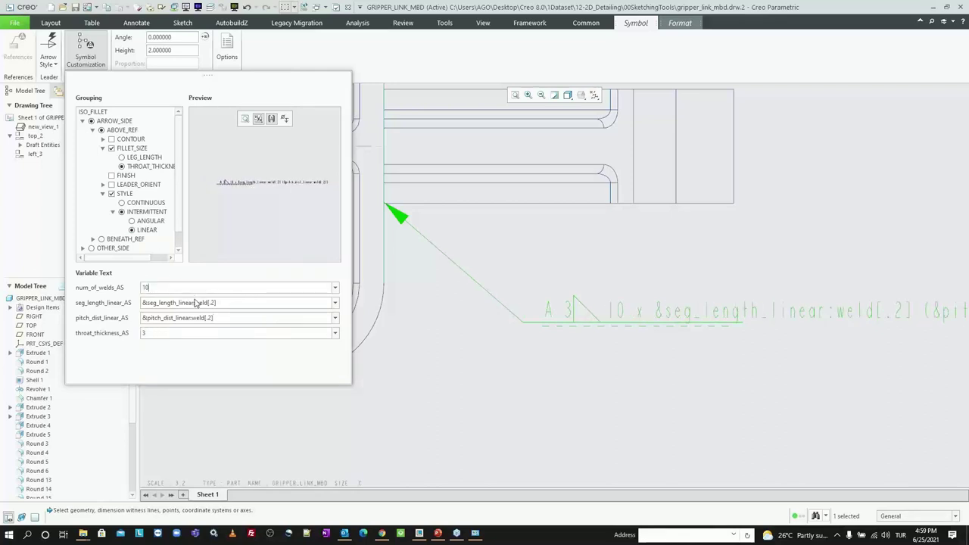
click(151, 306)
text(50)
click(232, 317)
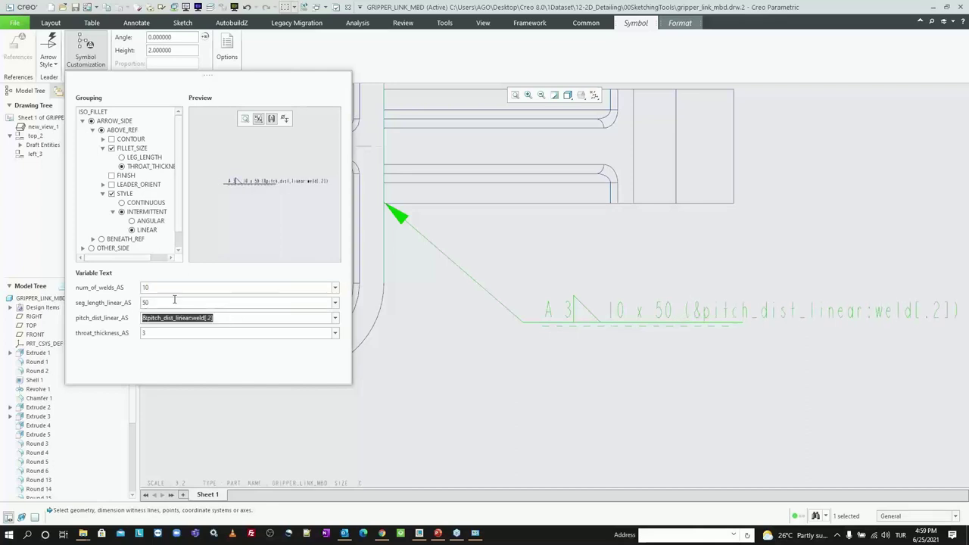
text(100)
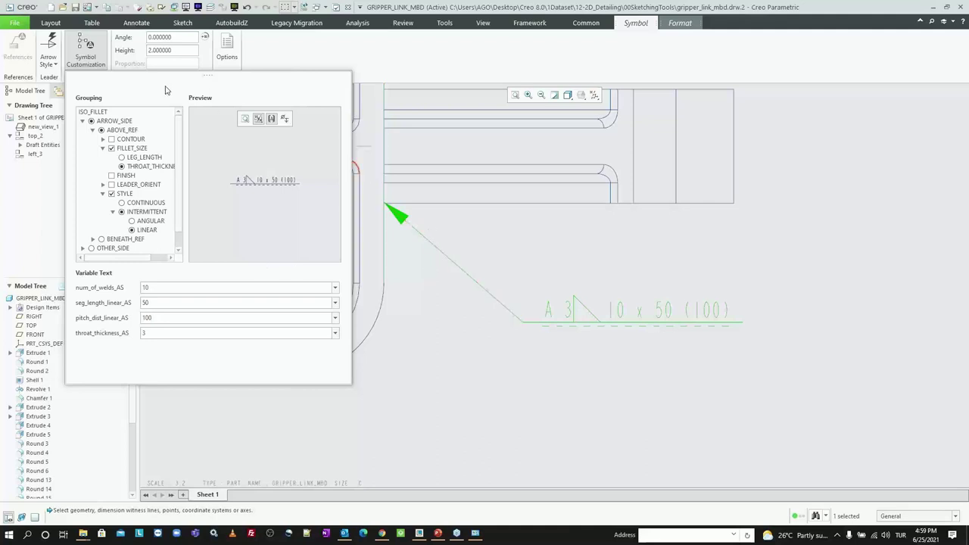
click(90, 66)
click(517, 407)
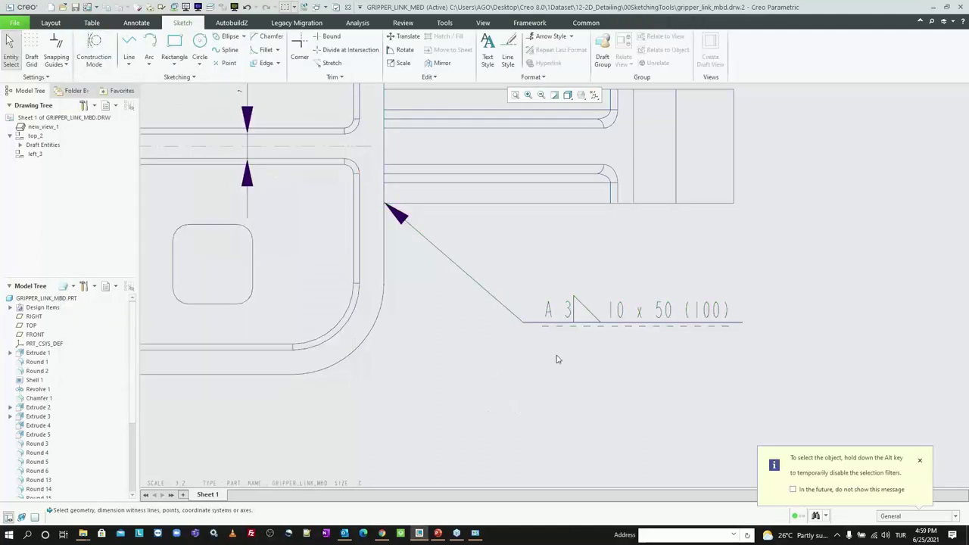
Place the warning triangle from the Symbol Palette on the sheet below and right of the top view
click(137, 23)
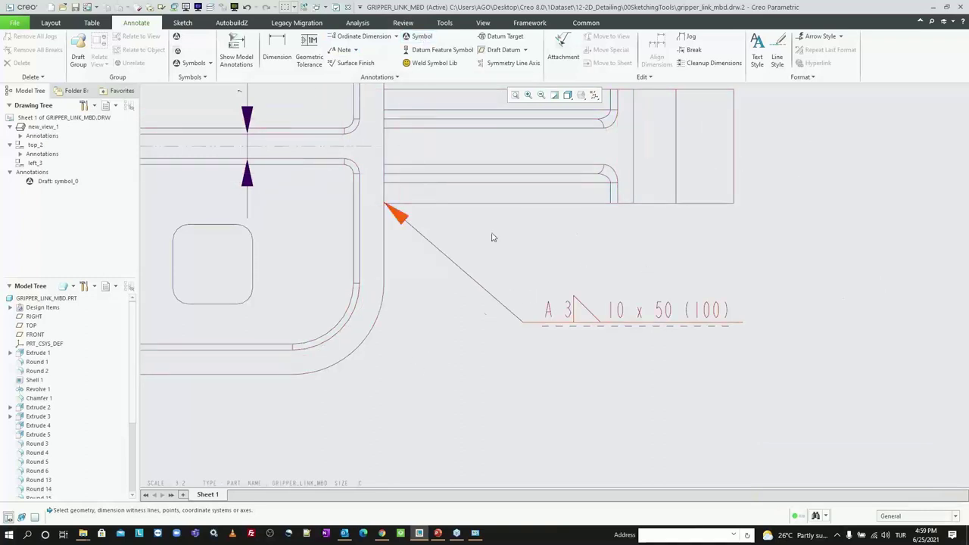
click(419, 37)
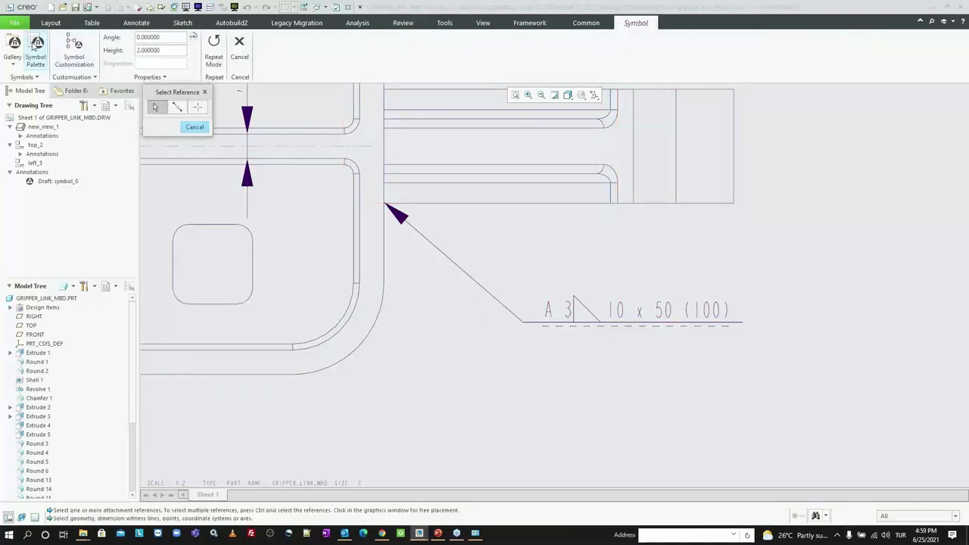
click(30, 57)
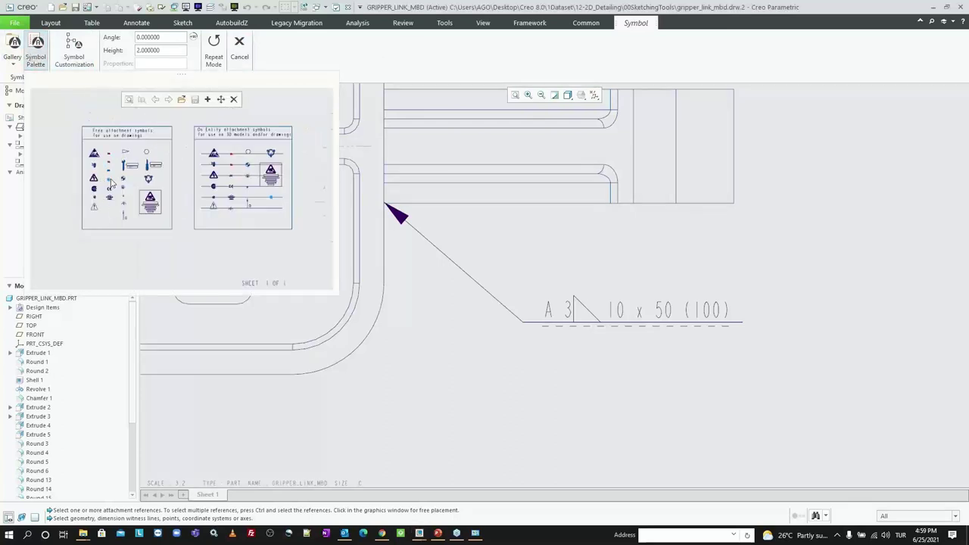
scroll(110, 184, down, 1)
scroll(84, 209, down, 1)
scroll(94, 220, down, 1)
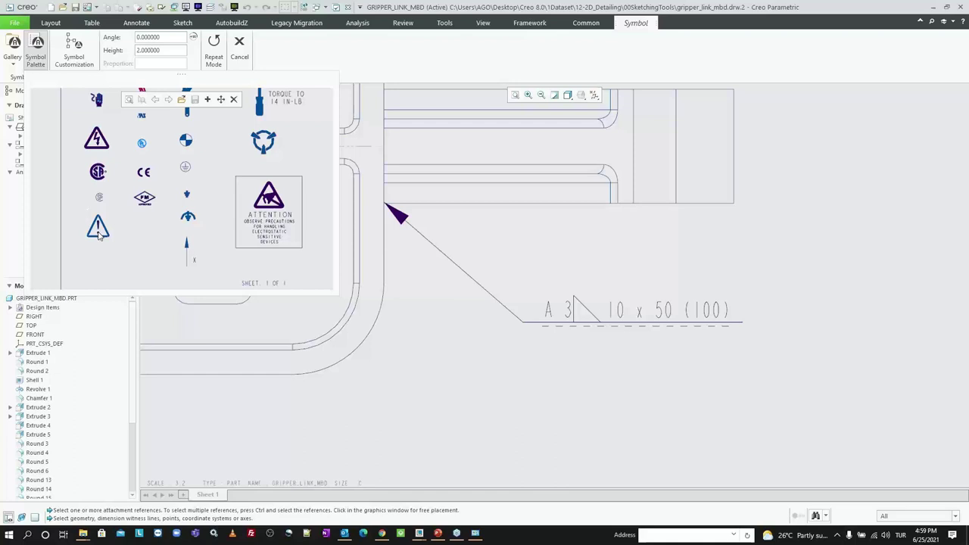
drag(98, 235, 623, 260)
scroll(624, 261, up, 3)
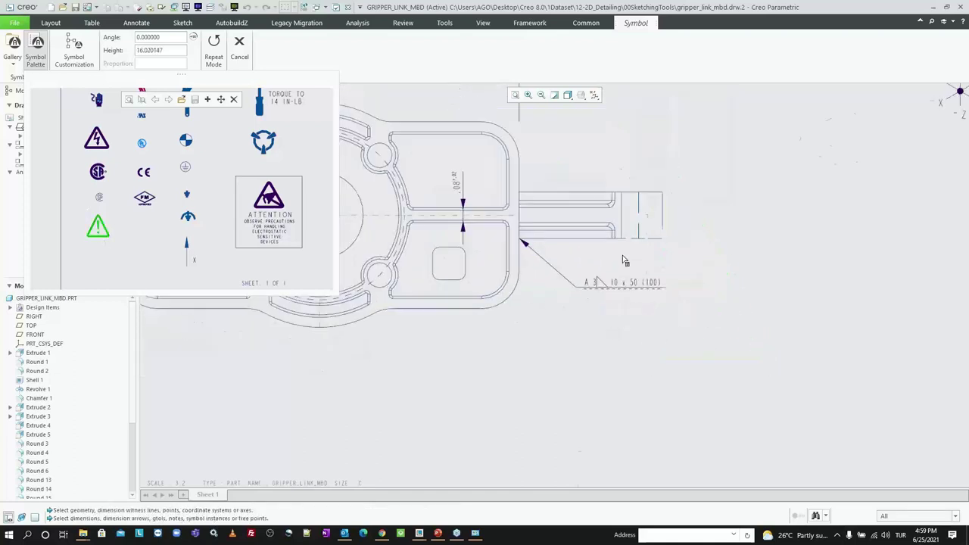
scroll(624, 260, up, 2)
click(643, 394)
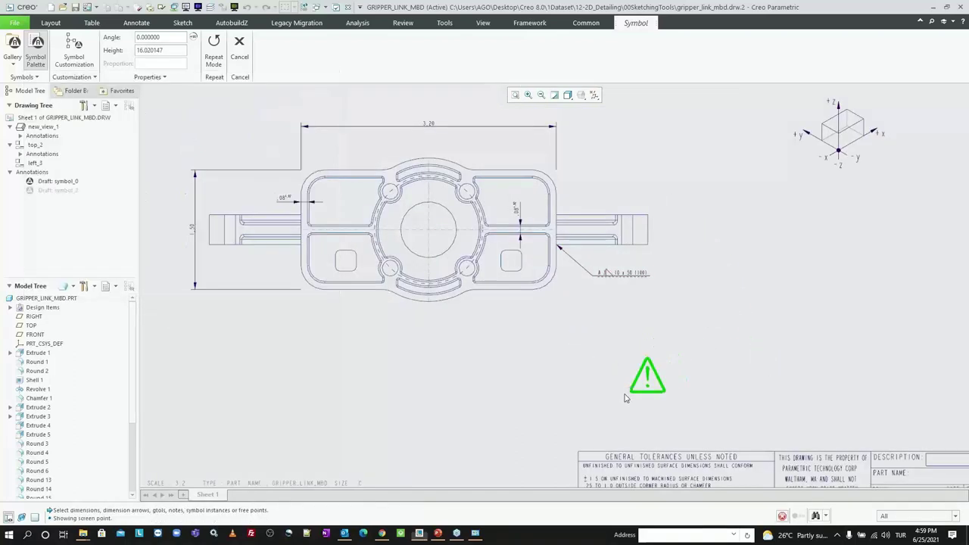
click(569, 372)
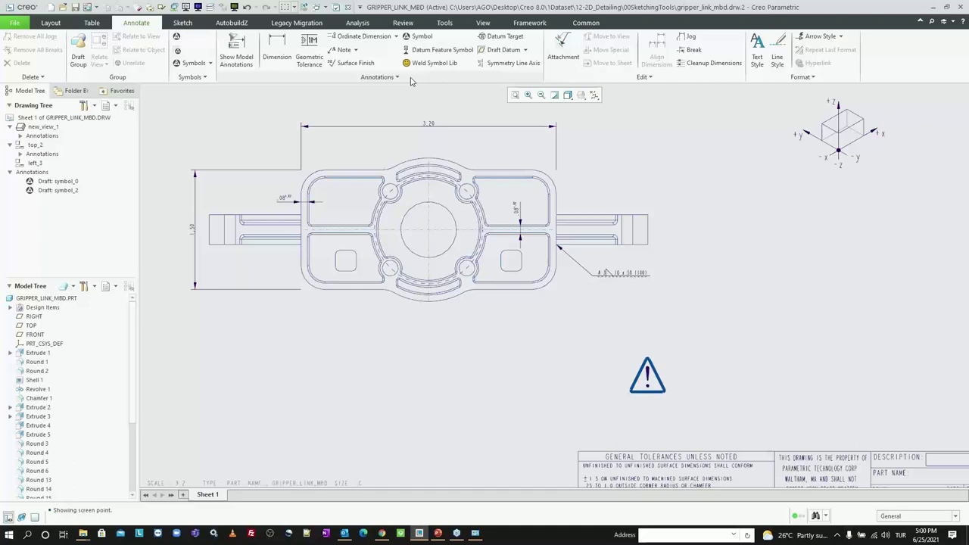
Choose Define Symbol from the Annotations overflow menu, then exit the SYM DEFINITION menu
click(411, 81)
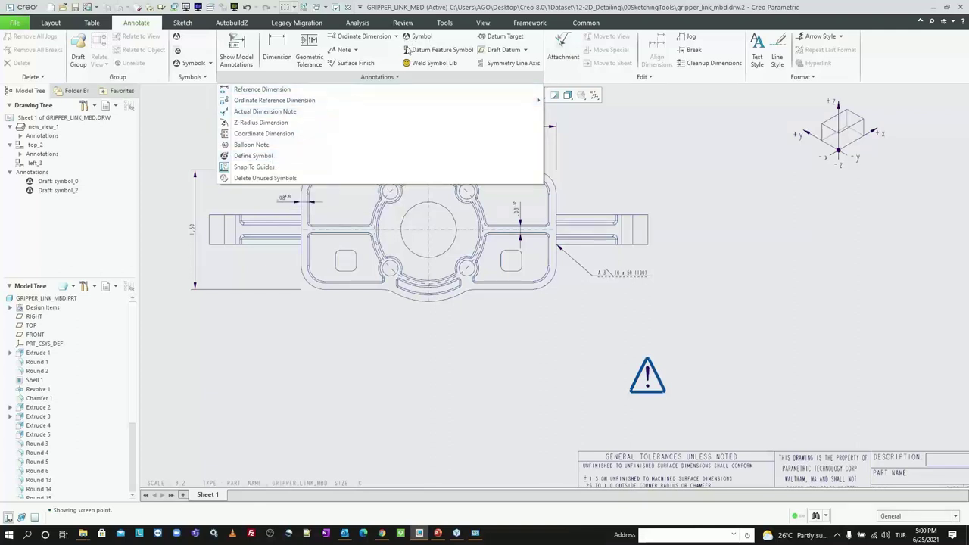
click(363, 79)
click(361, 80)
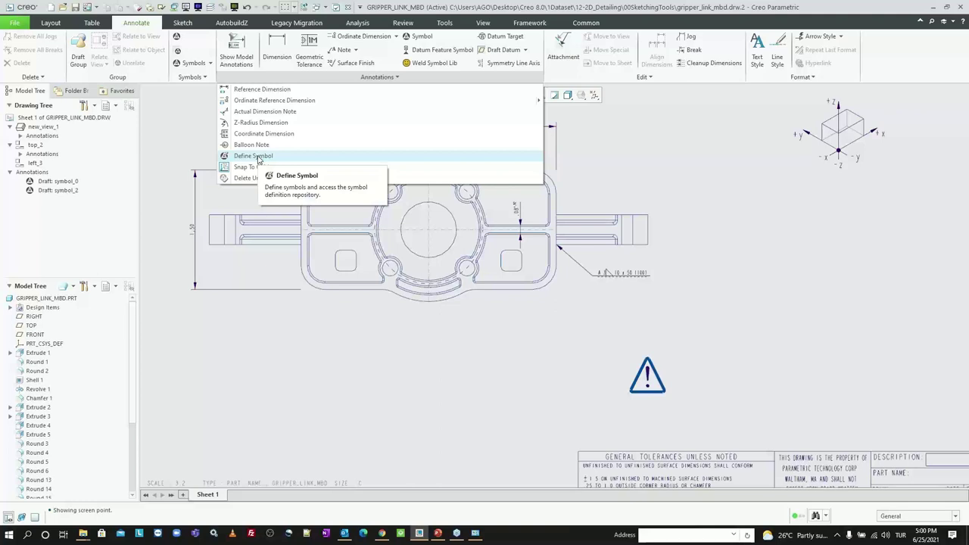
click(258, 158)
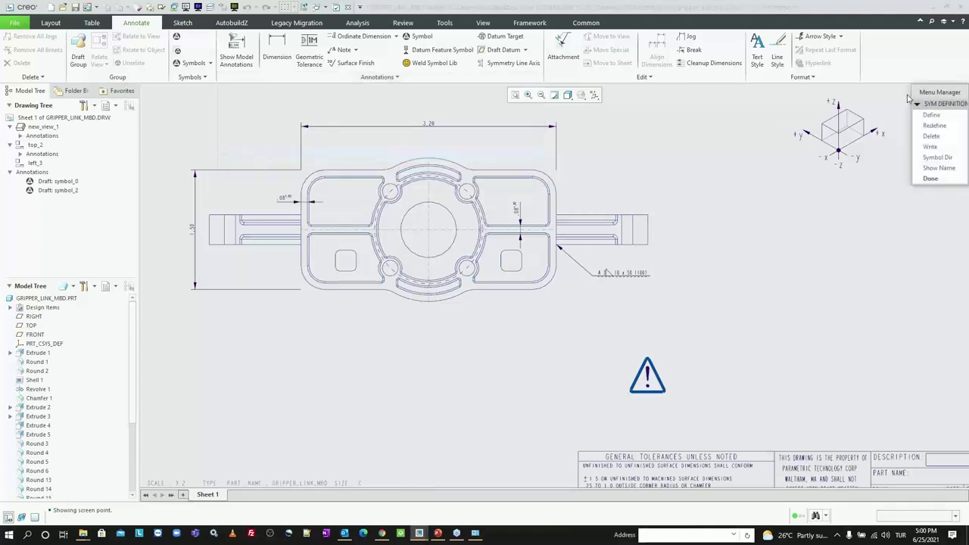
click(915, 182)
Open draft_view.drw from the 01DraftView_Symbols folder
click(63, 7)
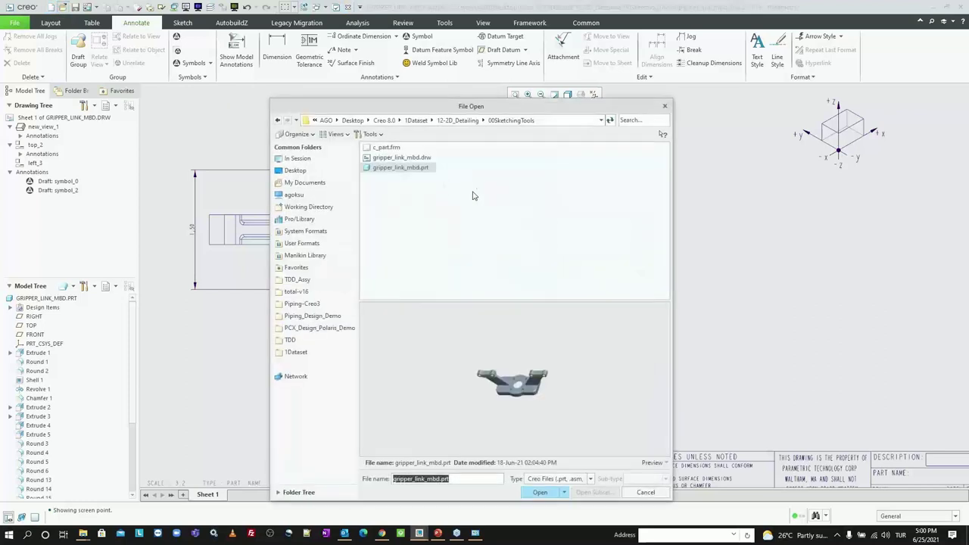
click(467, 121)
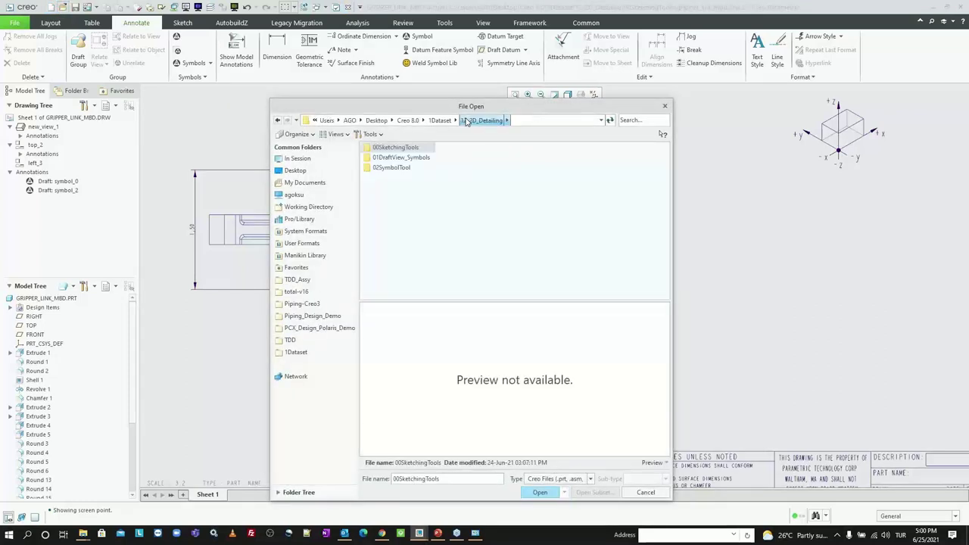
double_click(416, 159)
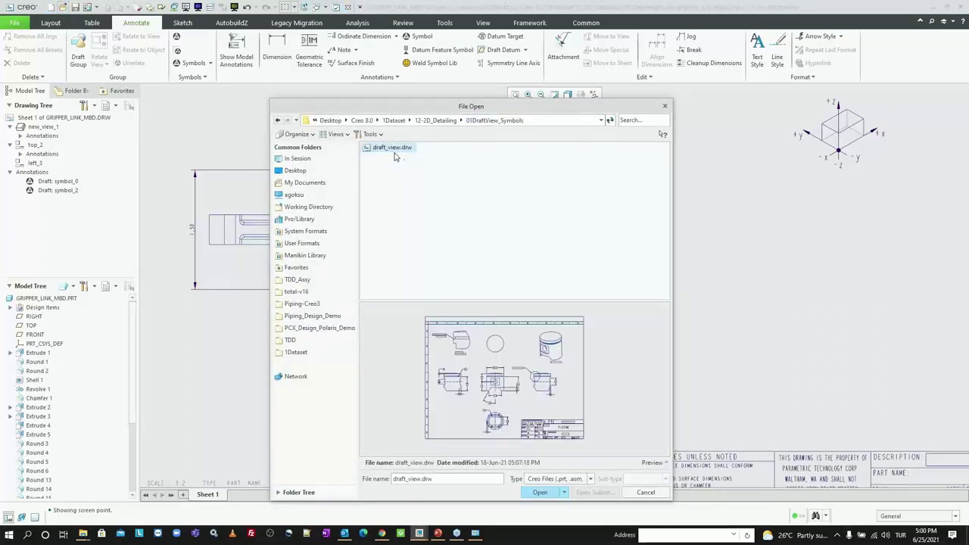
double_click(391, 147)
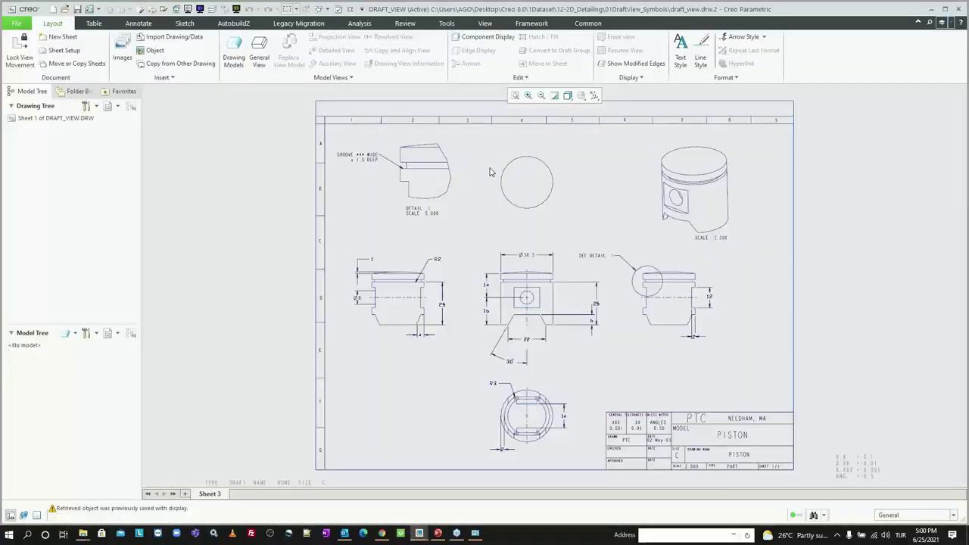
Delete the stray empty circle near the top of the piston sheet
scroll(498, 173, down, 1)
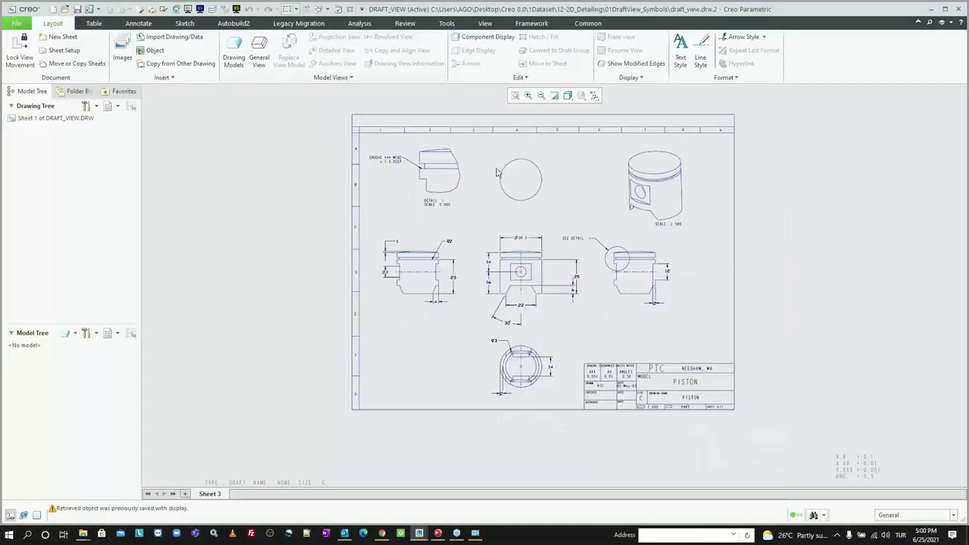
click(184, 24)
click(520, 178)
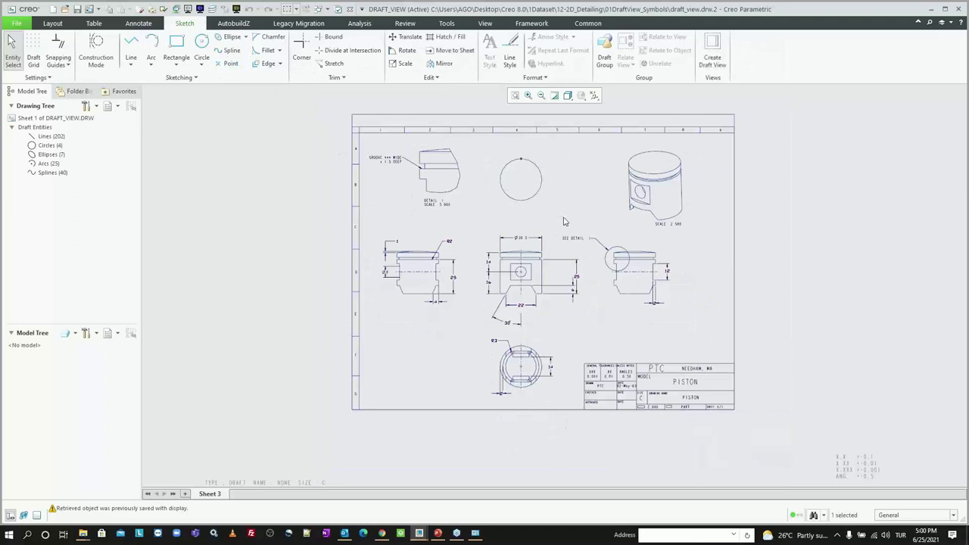
key(Delete)
middle_drag(555, 296, 523, 300)
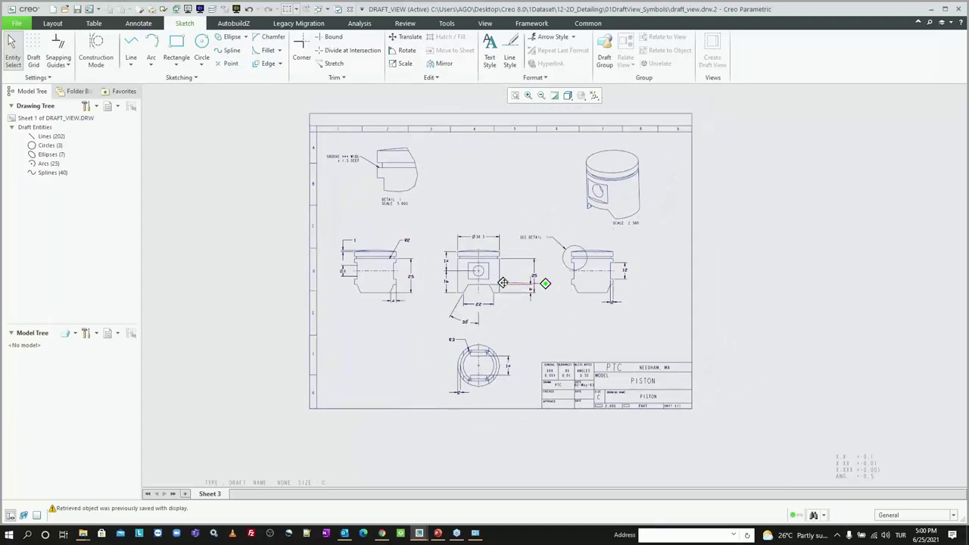
Return to Layout, frame the whole piston sheet, pick the SCALE 2.500 note, then switch to Sketch
click(50, 23)
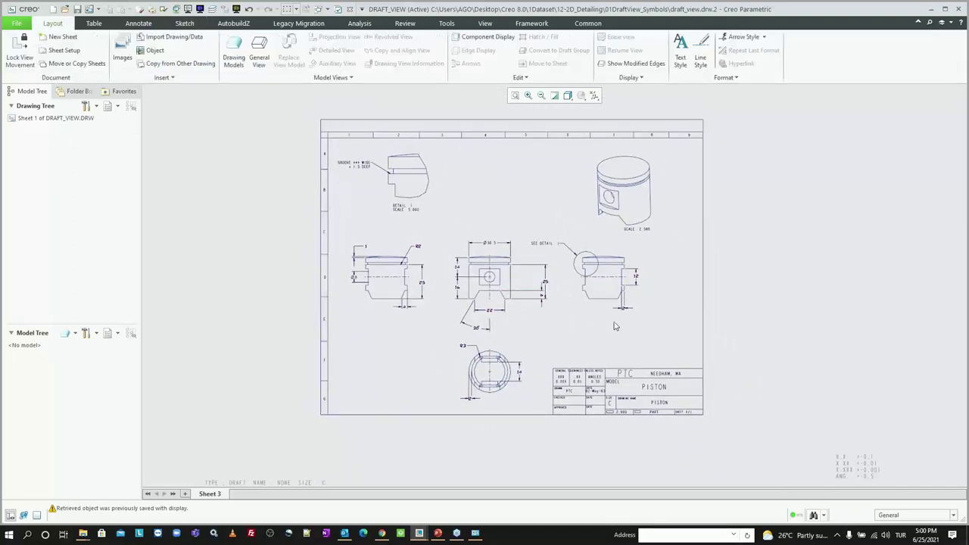
scroll(378, 165, up, 1)
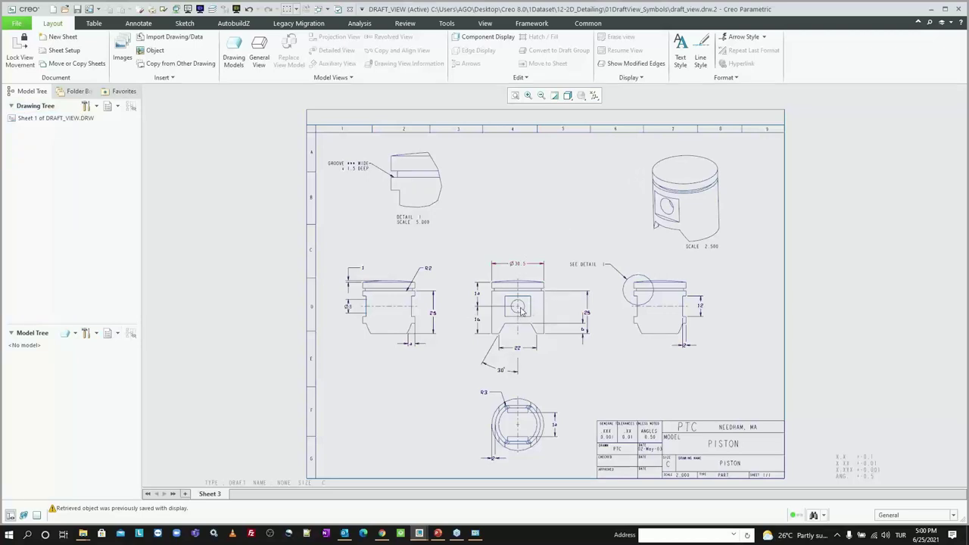
middle_drag(551, 240, 547, 226)
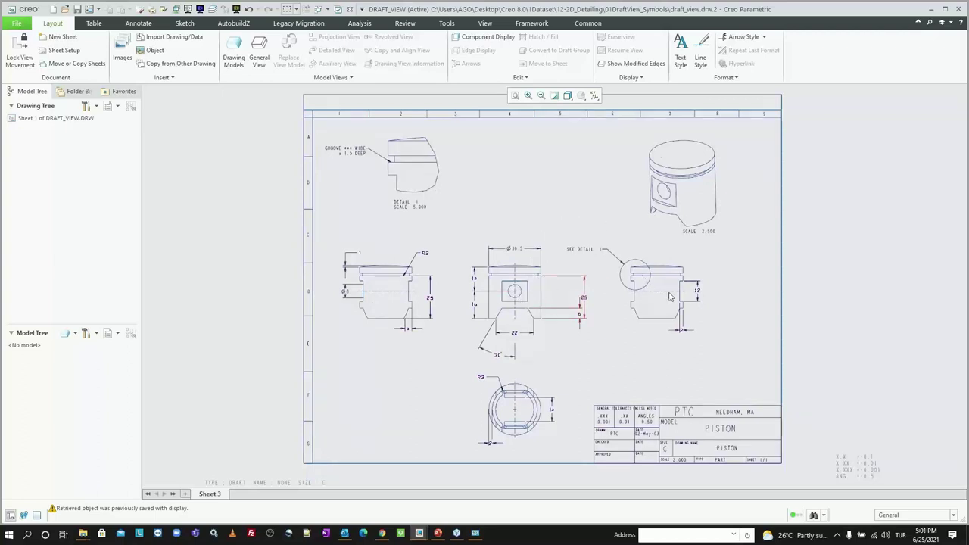
middle_drag(669, 295, 665, 289)
middle_drag(631, 146, 626, 140)
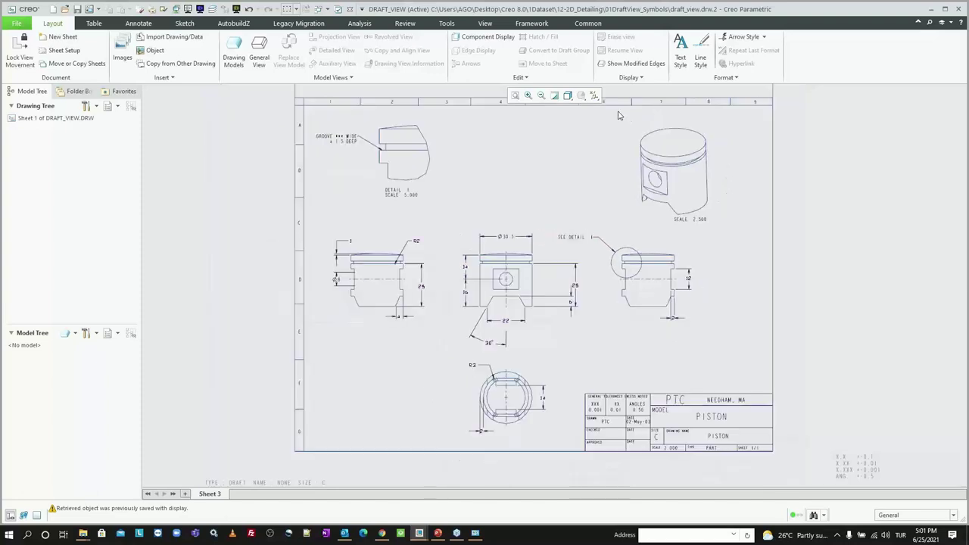
click(690, 219)
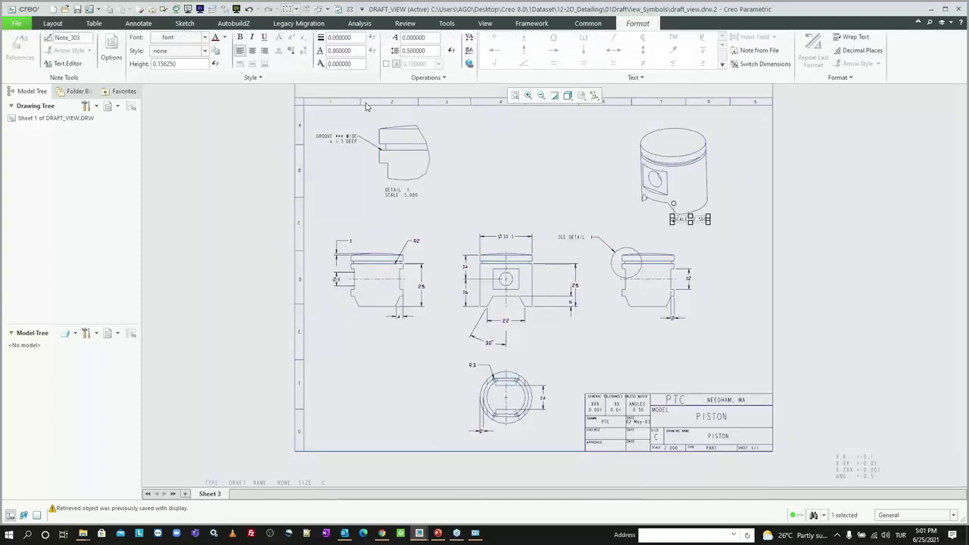
click(193, 25)
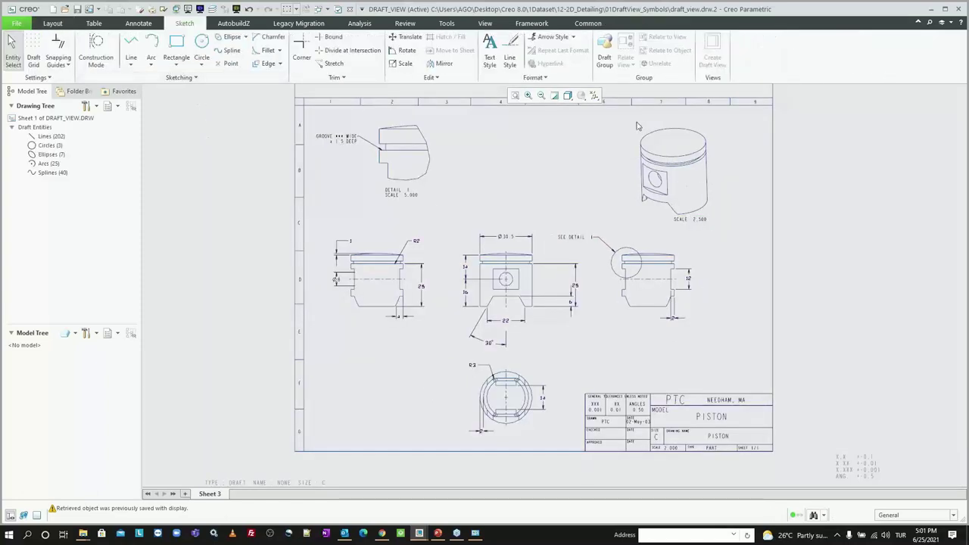
drag(630, 118, 731, 242)
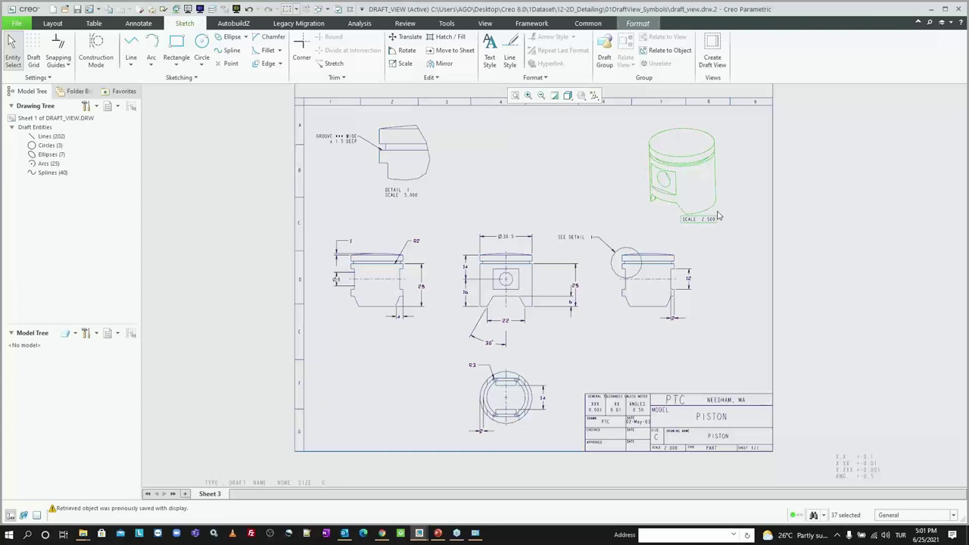
middle_drag(521, 174, 527, 179)
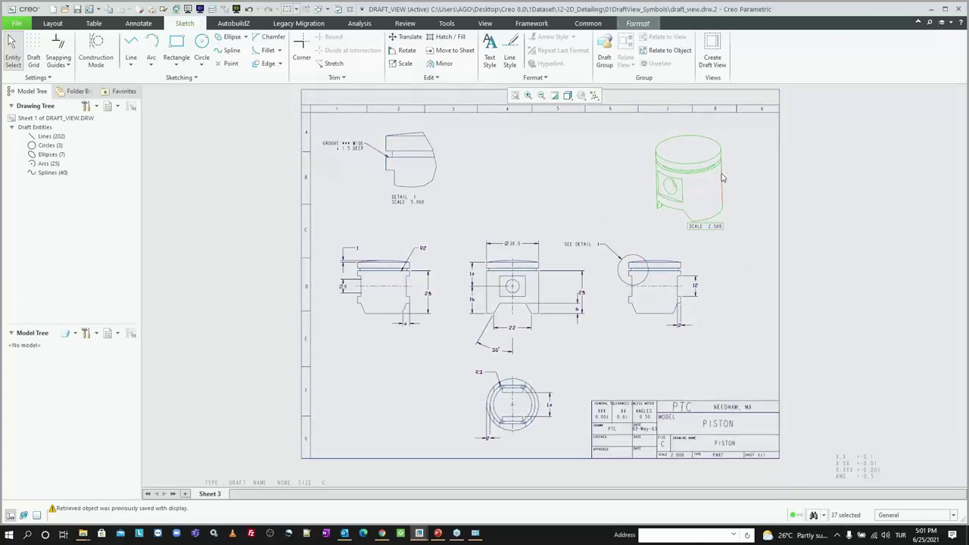
scroll(719, 174, up, 2)
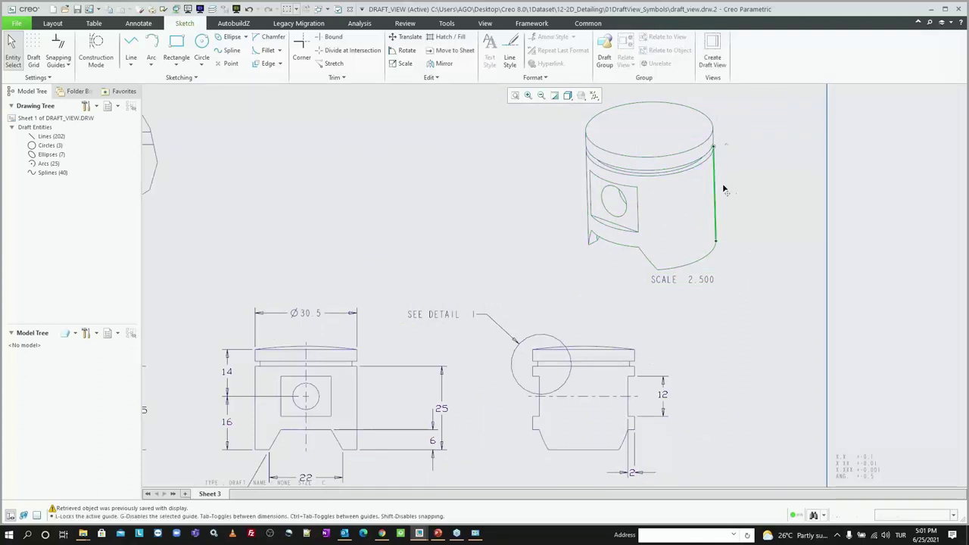
drag(716, 171, 732, 189)
key(ctrl+z)
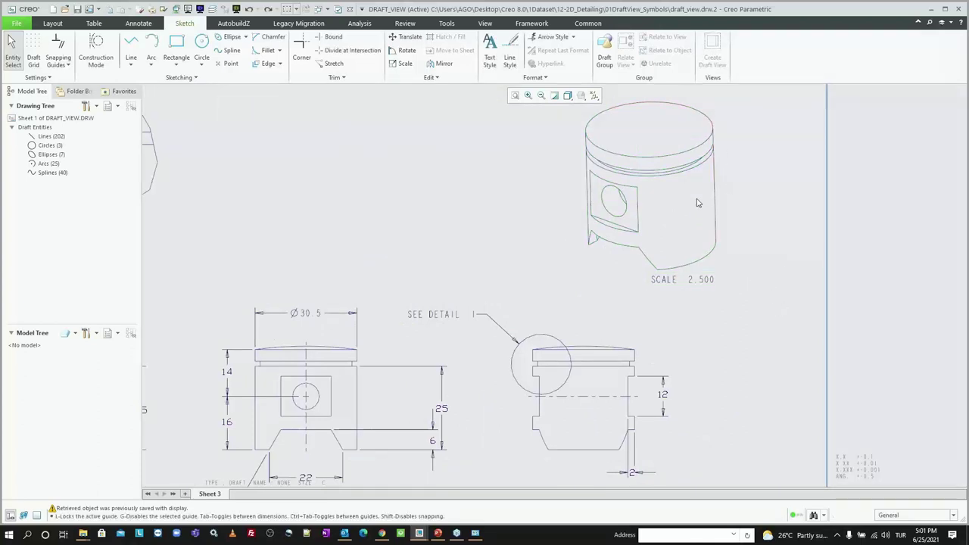
scroll(699, 201, down, 2)
scroll(700, 211, down, 1)
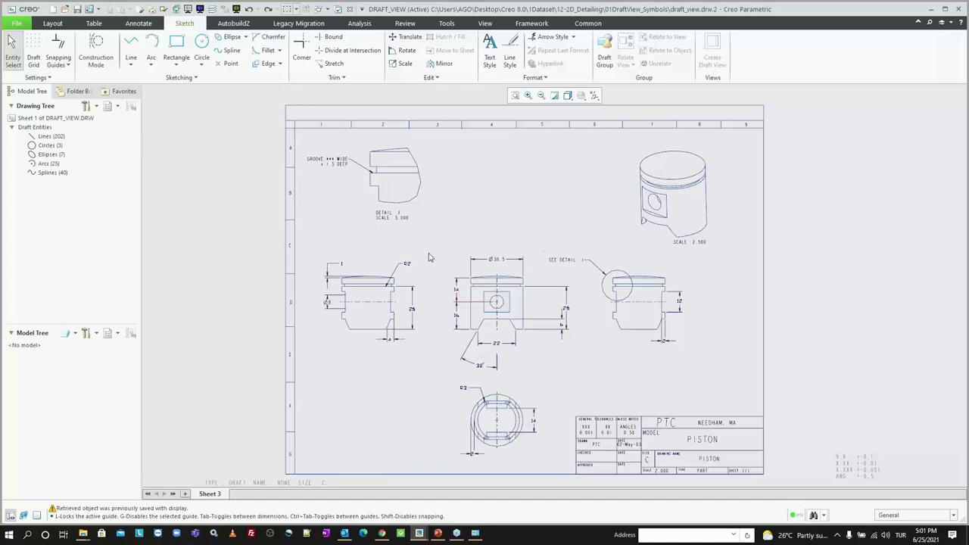
Group the front, right, left and bottom piston sketches into draft views DRAFT_VIEW_18 to DRAFT_VIEW_21
click(495, 314)
drag(558, 376, 555, 360)
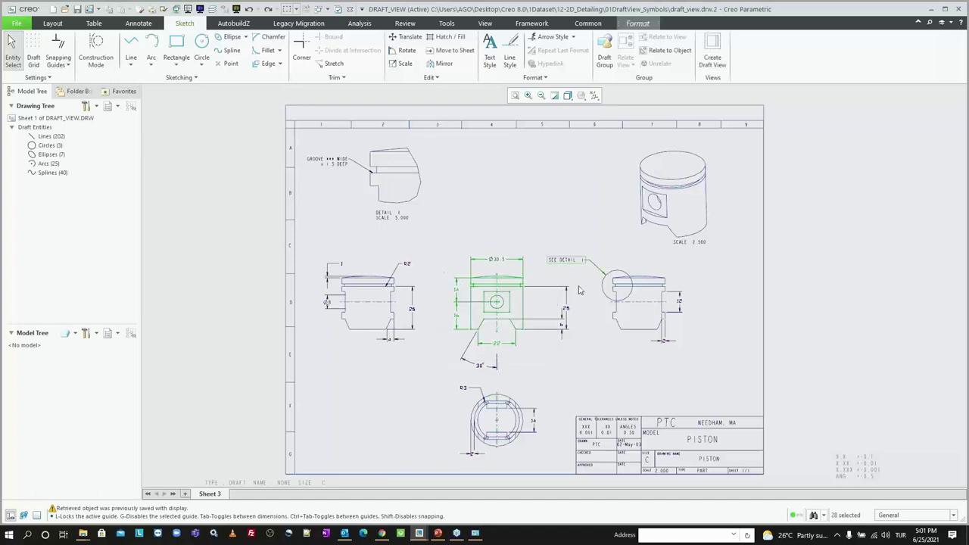
click(713, 53)
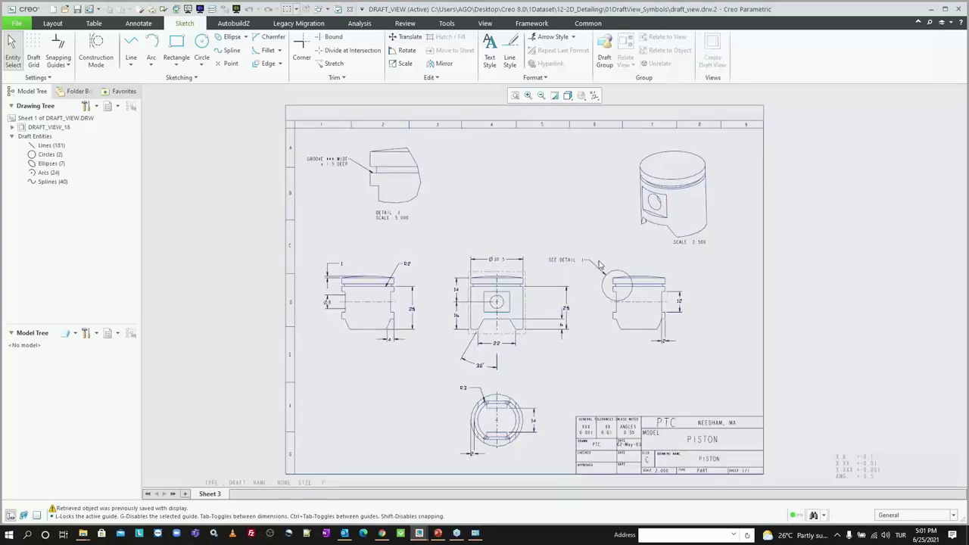
drag(597, 264, 692, 367)
click(712, 53)
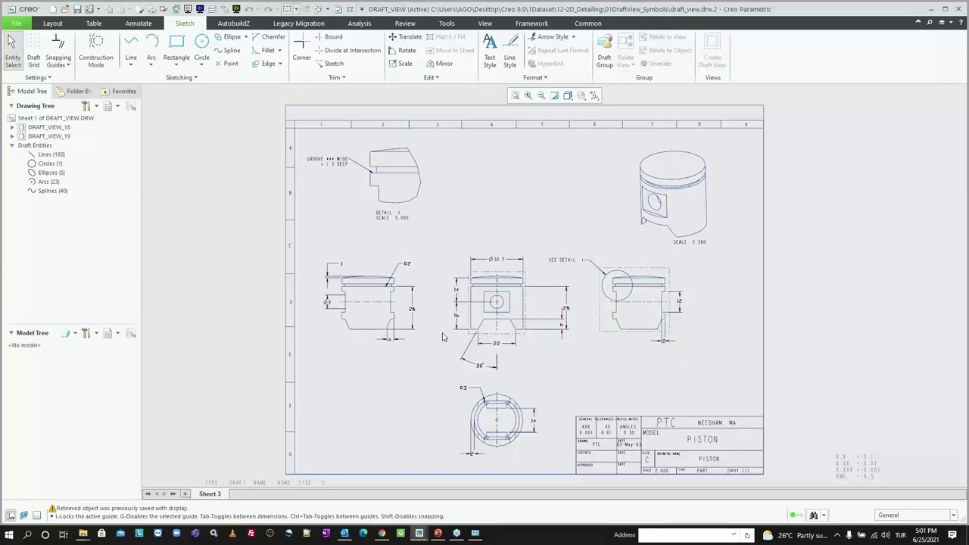
mouse_move(318, 255)
mouse_down()
mouse_move(422, 384)
mouse_move(550, 475)
mouse_up()
click(712, 53)
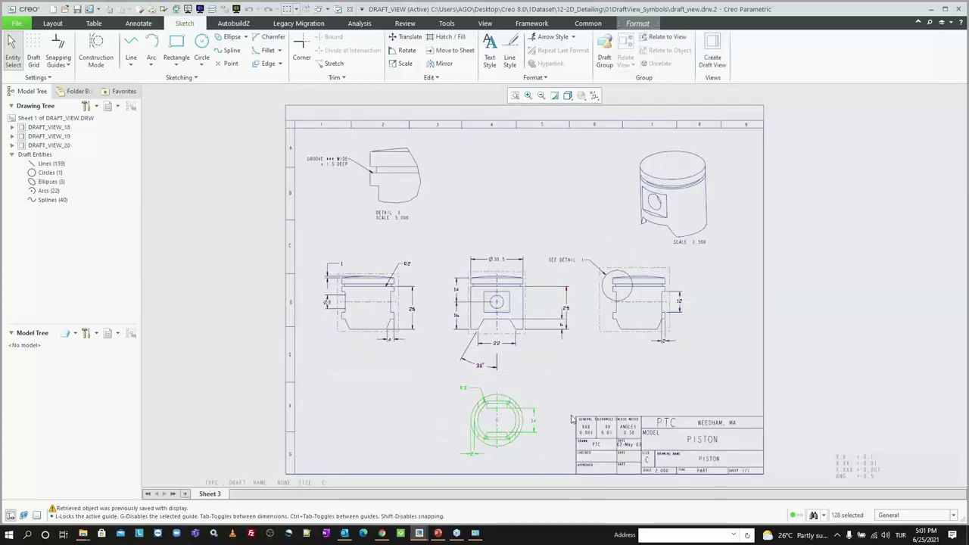
click(712, 53)
scroll(523, 399, up, 2)
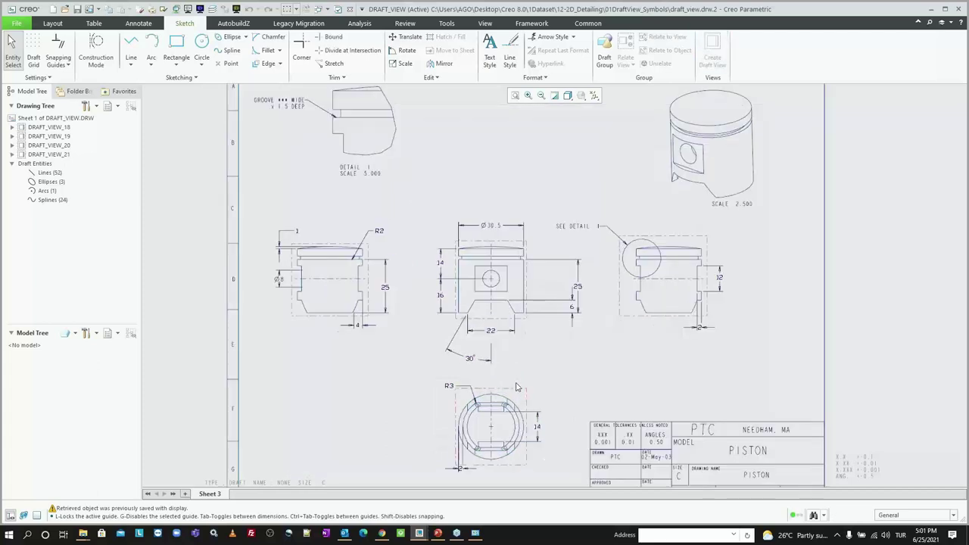
click(520, 223)
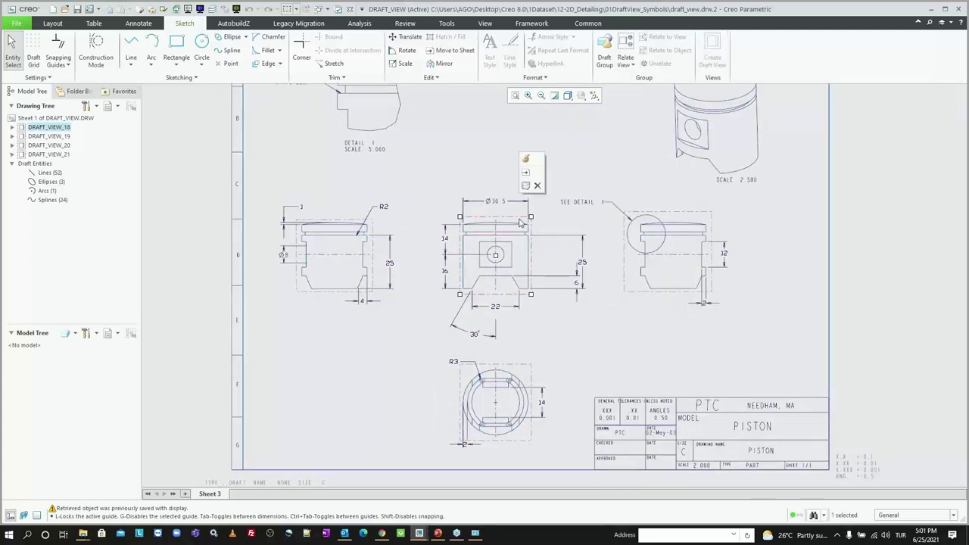
Make the left piston draft view a projection view with DRAFT_VIEW_18 as parent
right_click(520, 223)
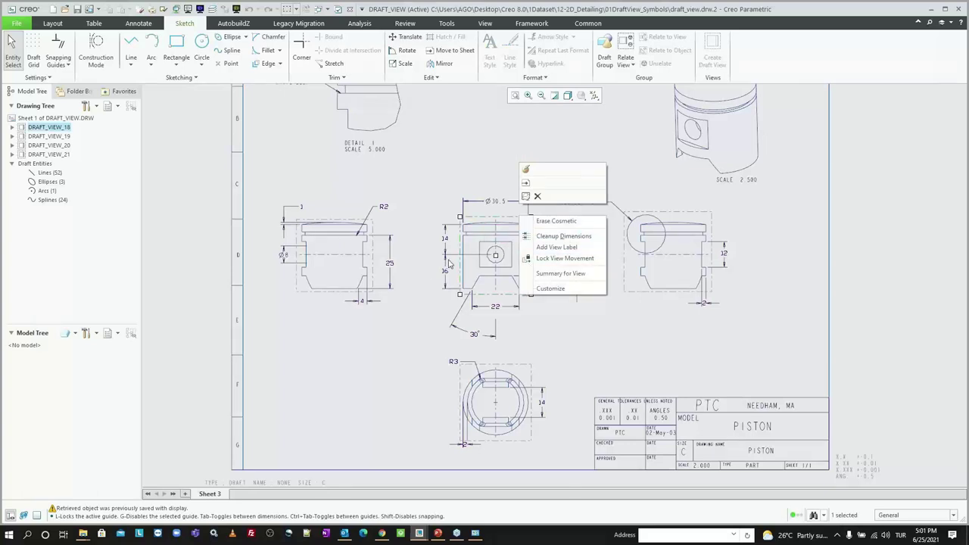
key(Escape)
mouse_move(513, 221)
mouse_down()
mouse_move(523, 216)
mouse_move(514, 223)
mouse_up()
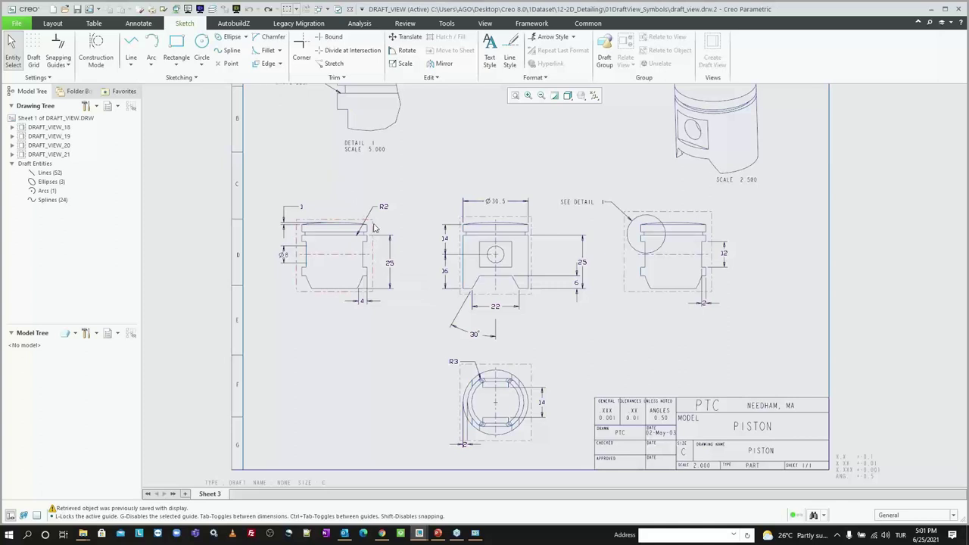
double_click(371, 226)
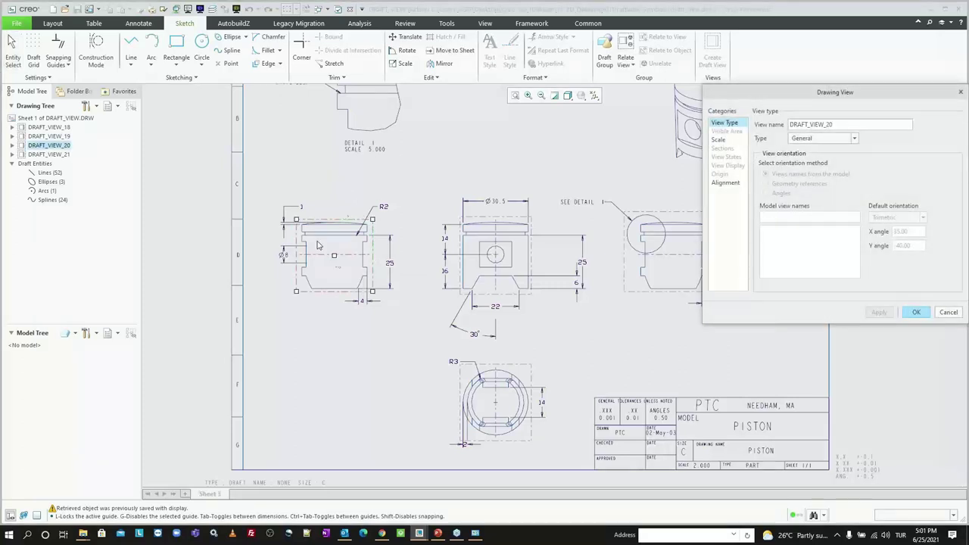
click(808, 141)
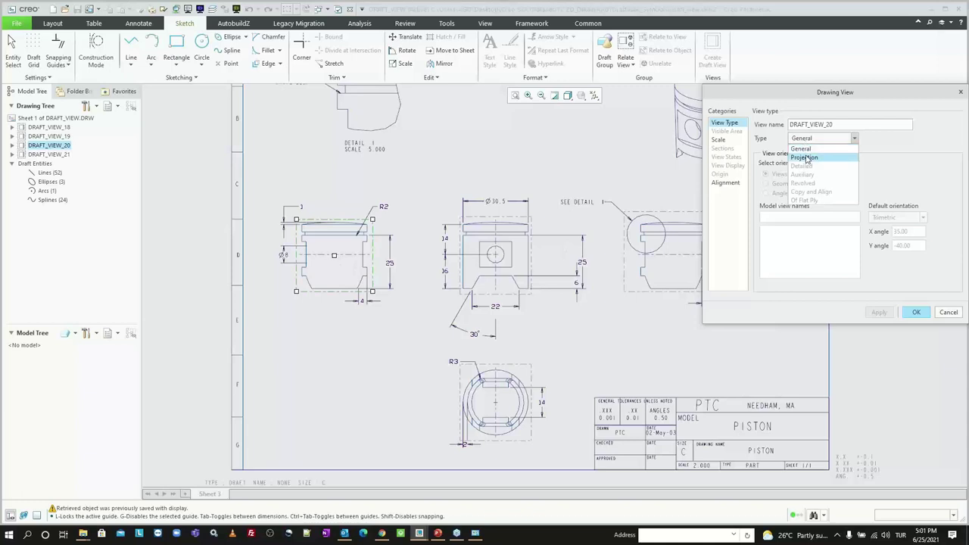
click(807, 156)
click(807, 164)
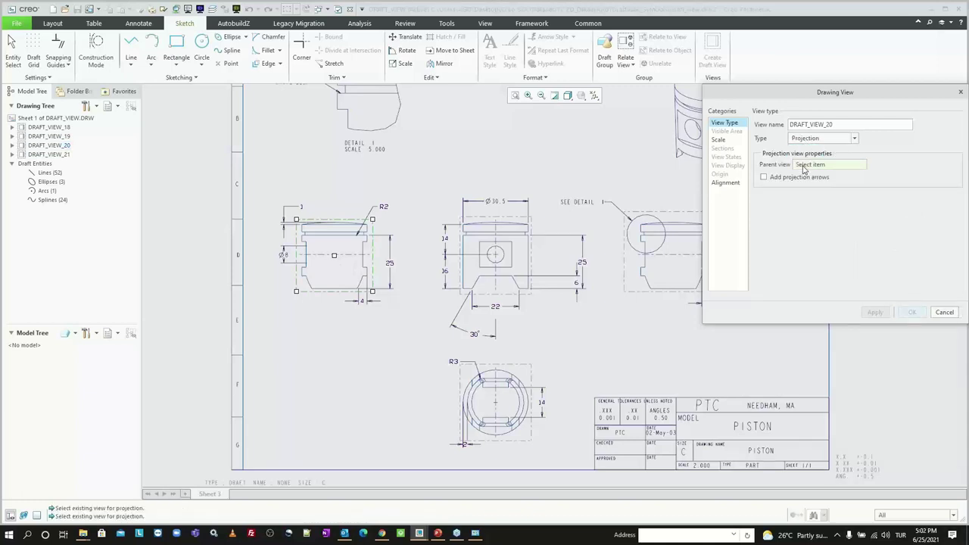
click(519, 243)
click(911, 313)
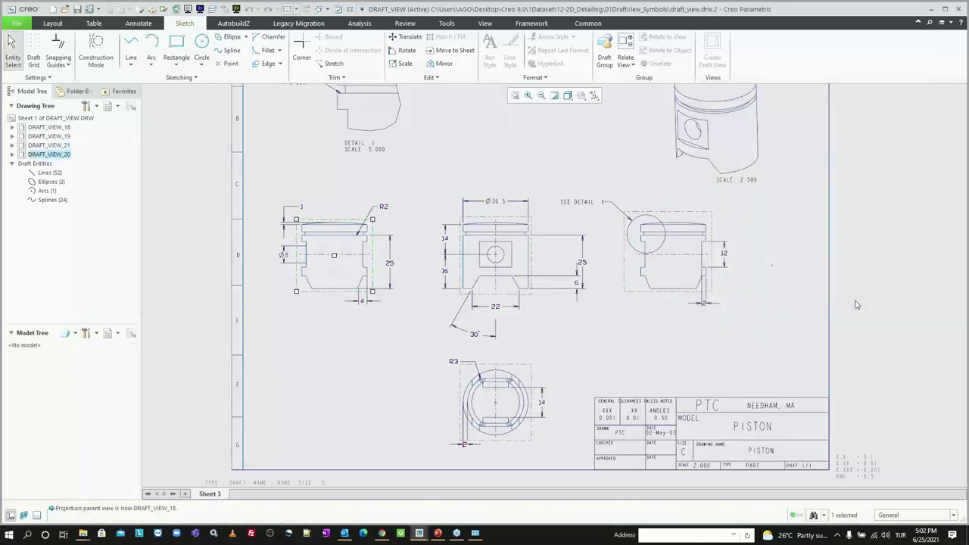
Make the right and bottom piston draft views projection views of DRAFT_VIEW_18 as well
double_click(708, 219)
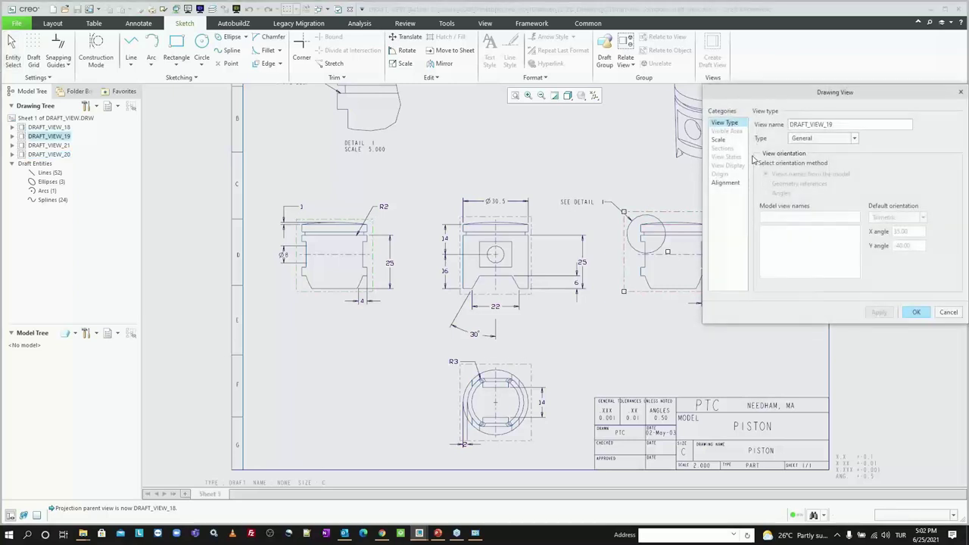
click(805, 141)
click(805, 158)
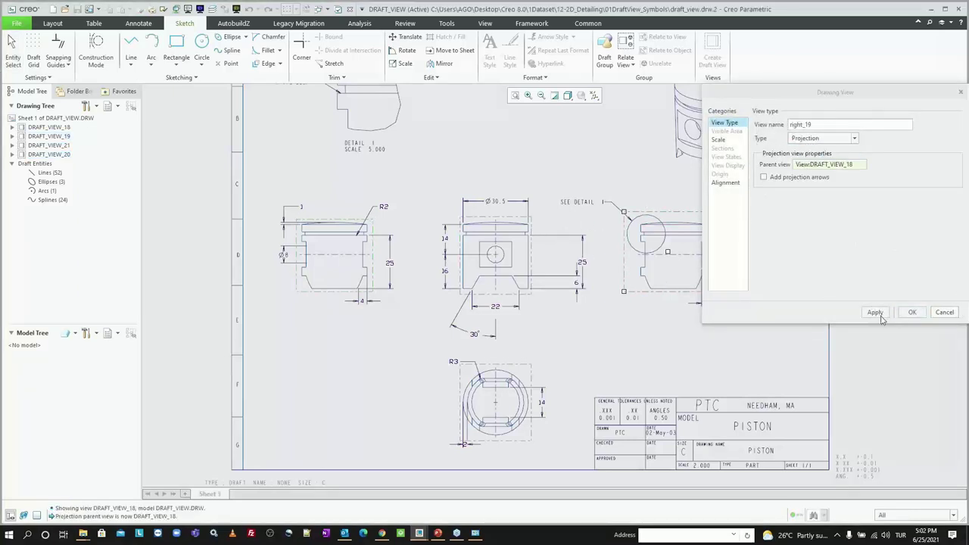
click(914, 312)
double_click(537, 375)
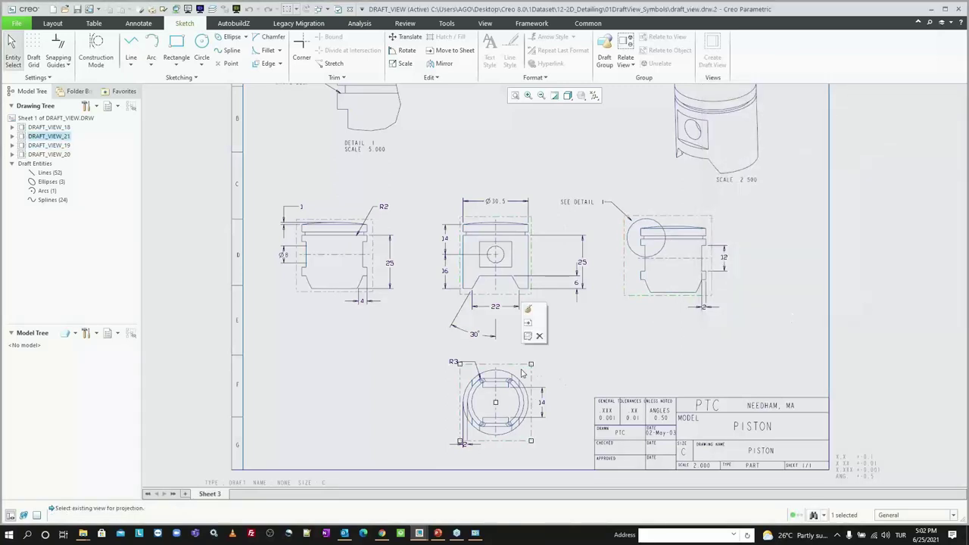
click(808, 142)
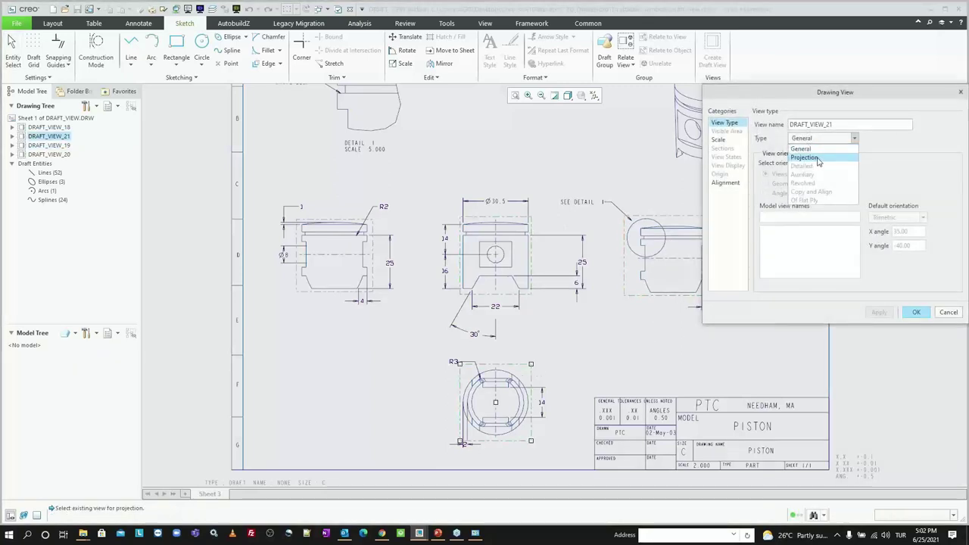
click(807, 158)
click(528, 225)
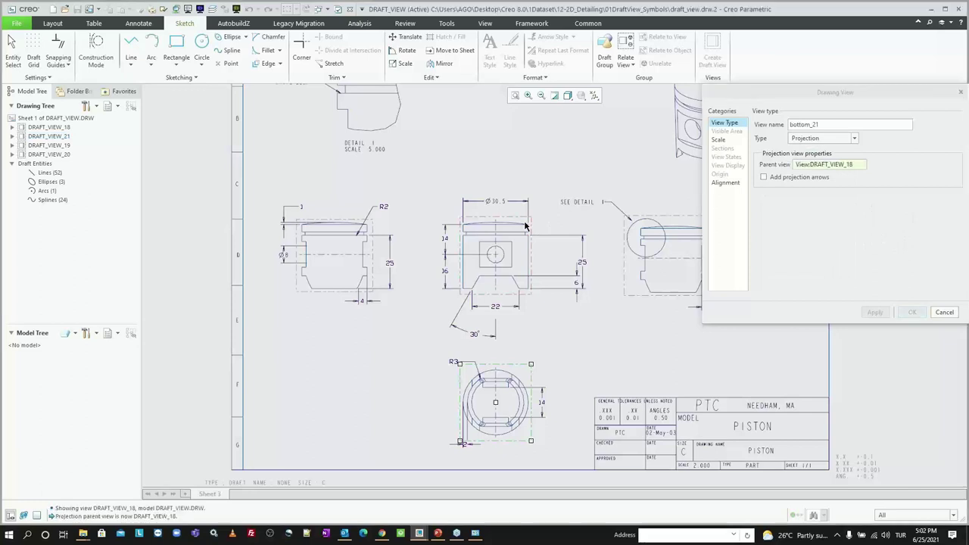
click(908, 312)
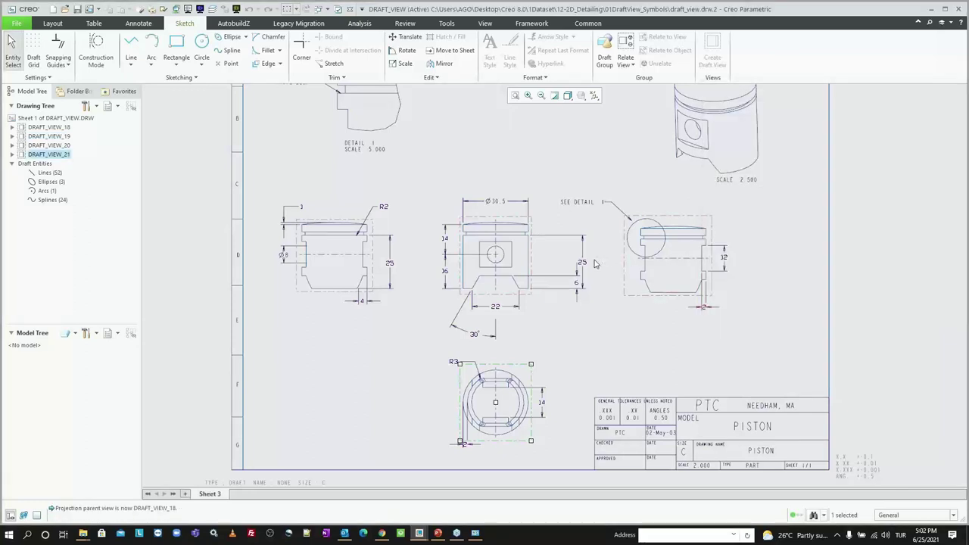
click(514, 217)
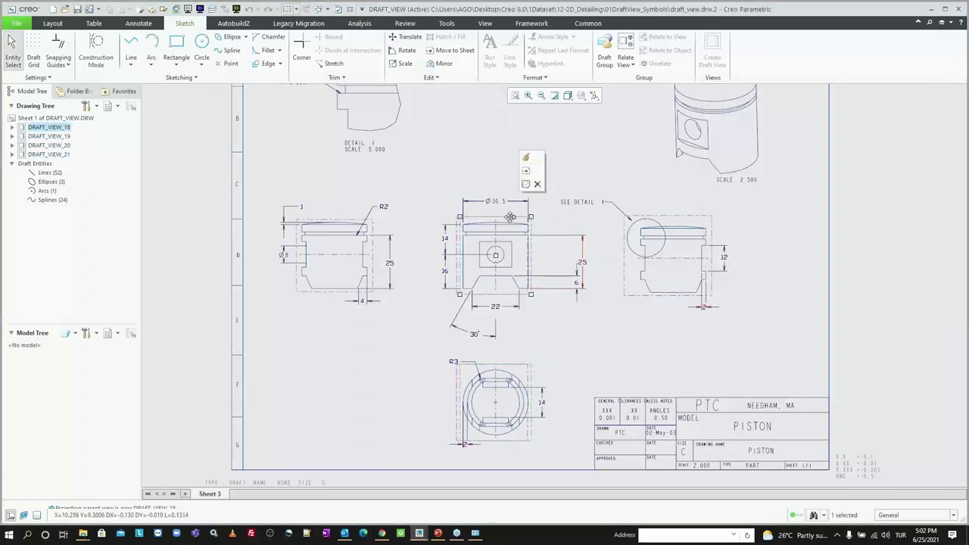
Nudge the front piston view up and give it a custom scale of 1.2
mouse_move(514, 217)
mouse_down()
mouse_move(499, 199)
mouse_move(518, 219)
mouse_up()
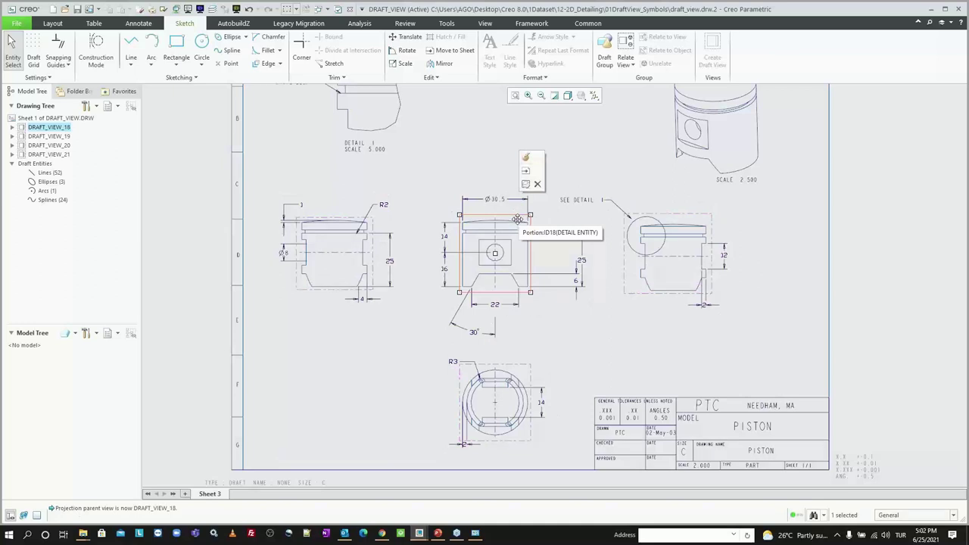
double_click(517, 220)
click(739, 141)
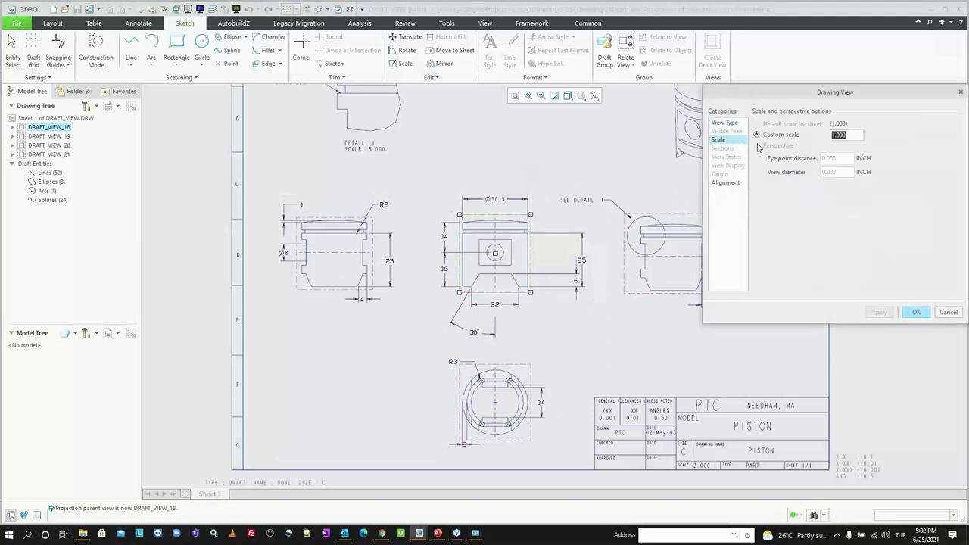
text(1.2)
key(Return)
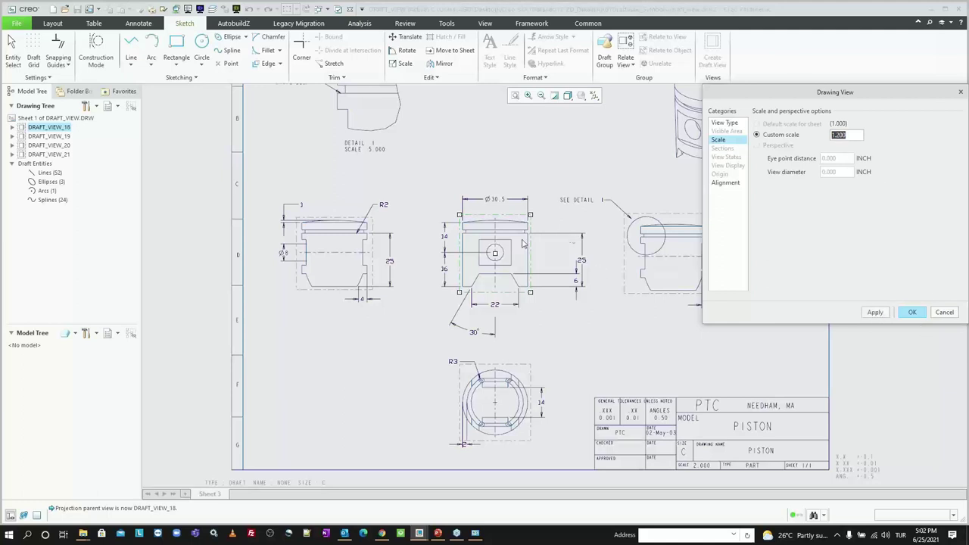
click(875, 312)
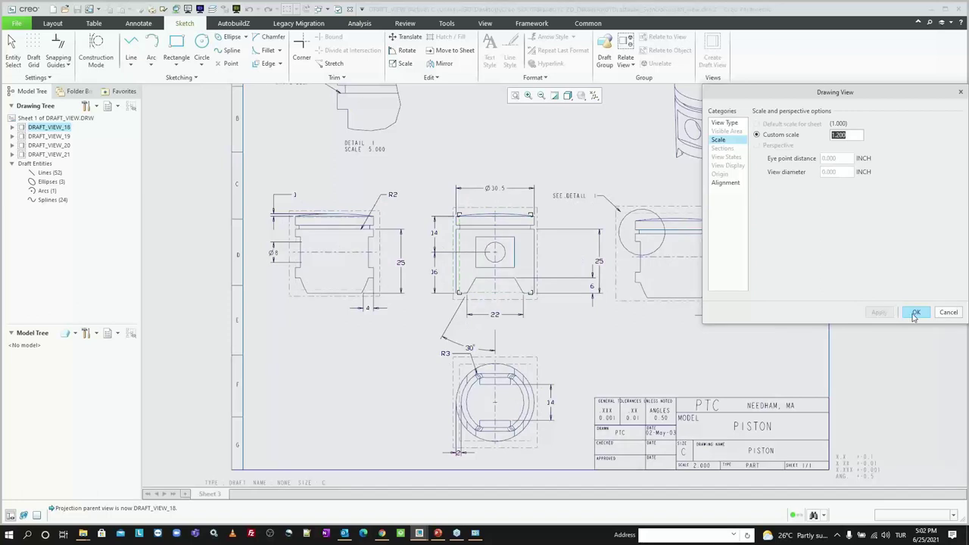
click(914, 314)
click(785, 319)
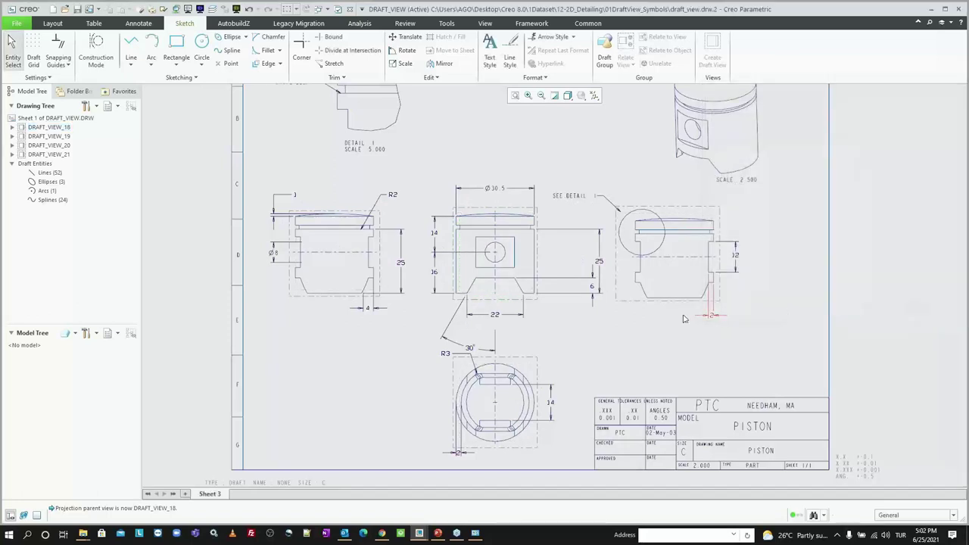
scroll(515, 288, up, 1)
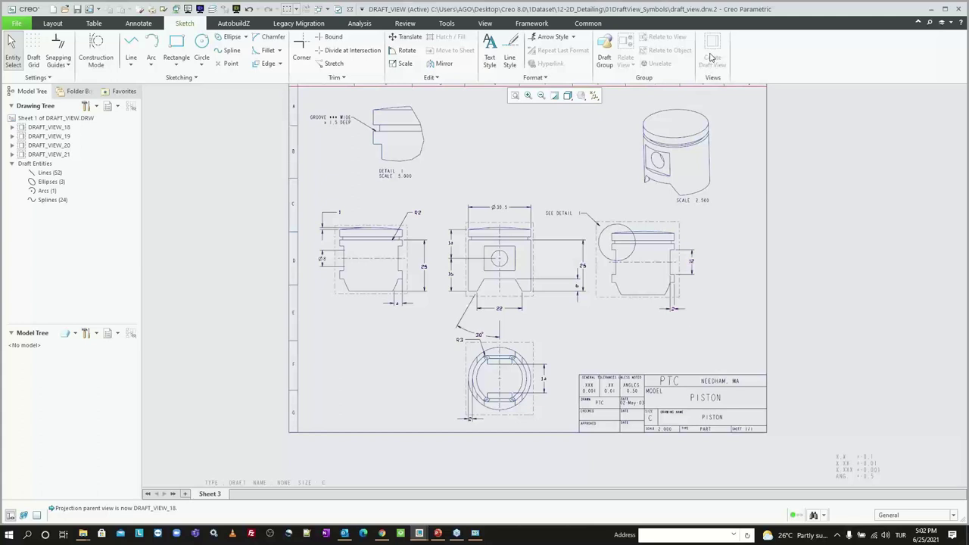
Group the isometric piston sketch into its own draft view, DRAFT_VIEW_22
scroll(711, 97, down, 1)
scroll(693, 113, down, 1)
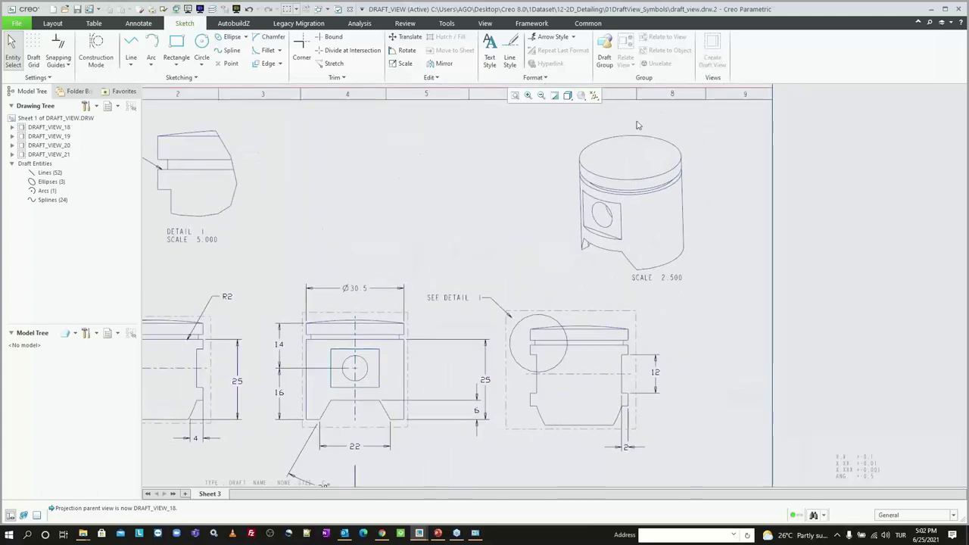
drag(562, 123, 719, 301)
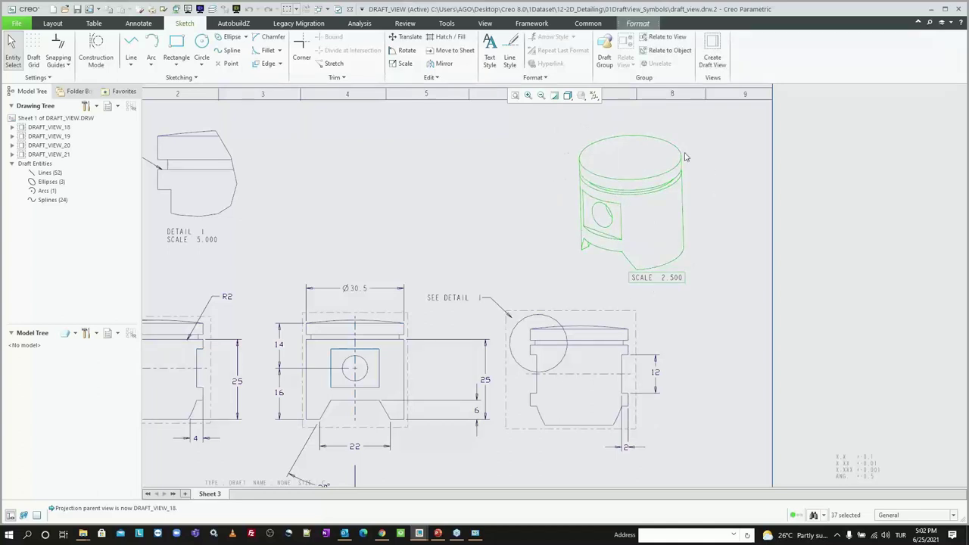
click(712, 52)
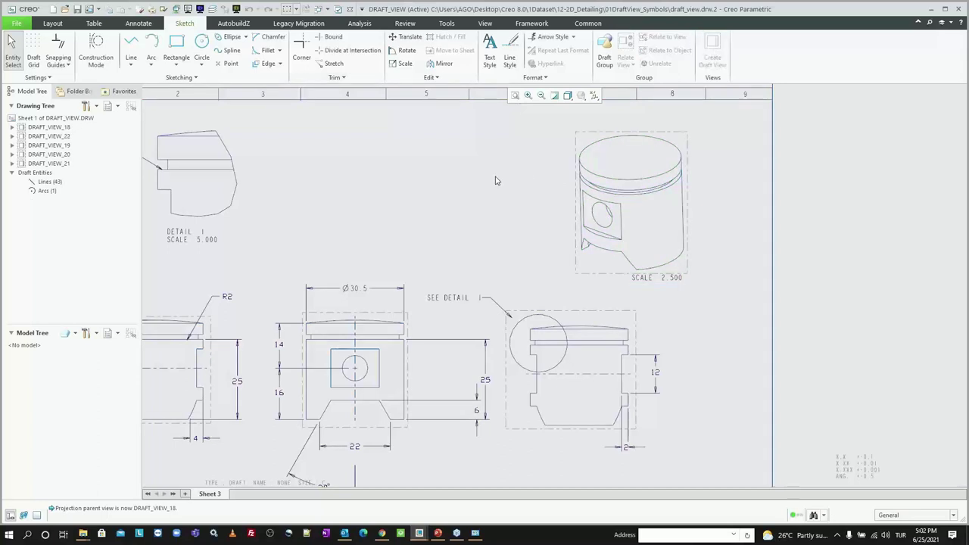
key(ctrl+d)
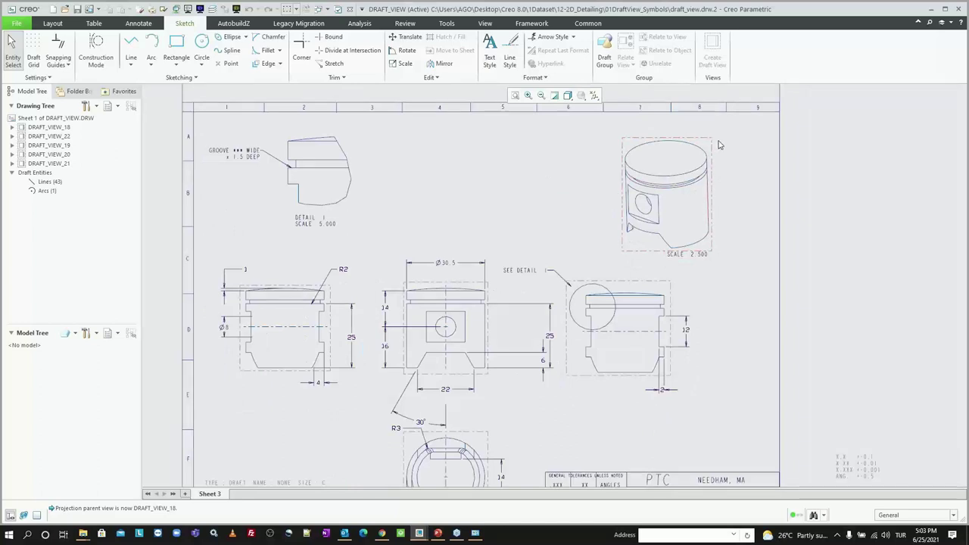
Fine-tune the isometric piston view's position on the sheet
click(632, 144)
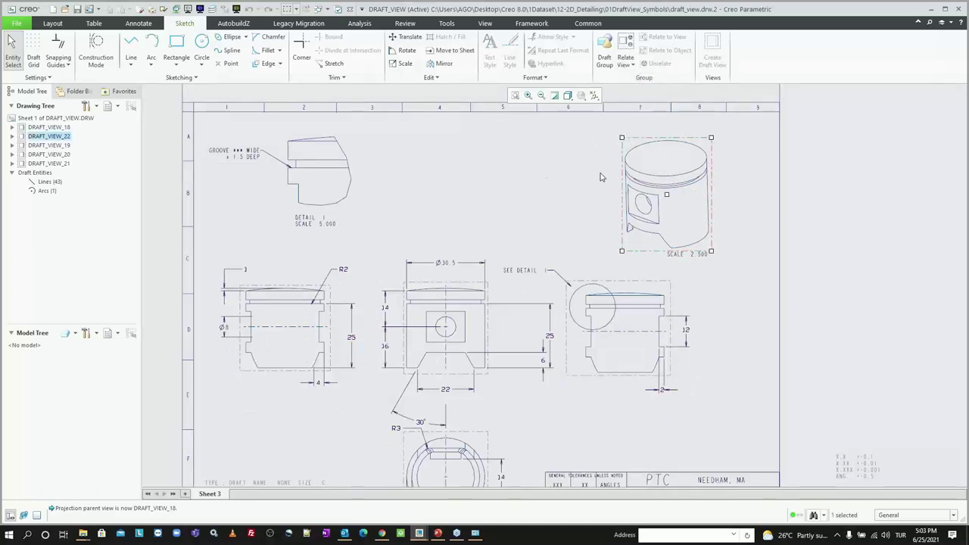
middle_drag(552, 213, 577, 204)
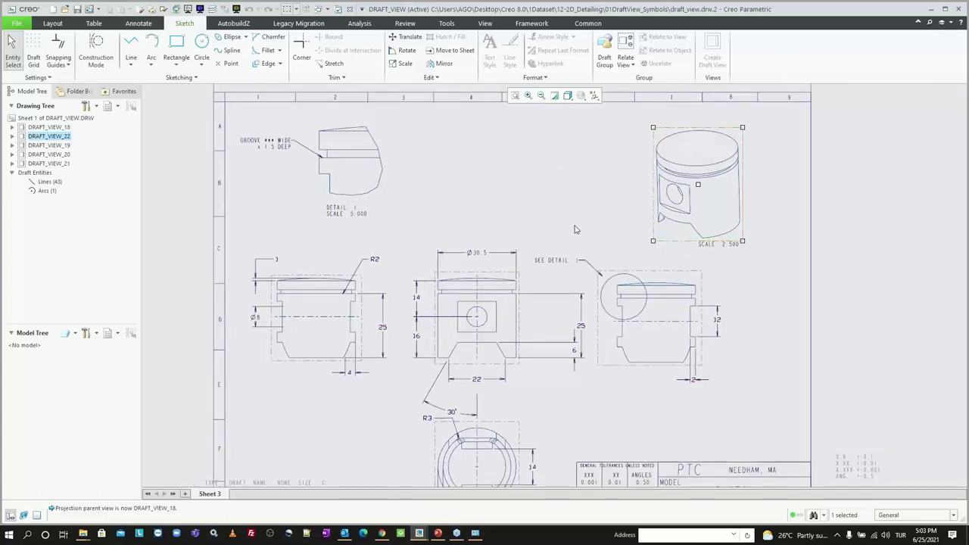
scroll(584, 224, up, 2)
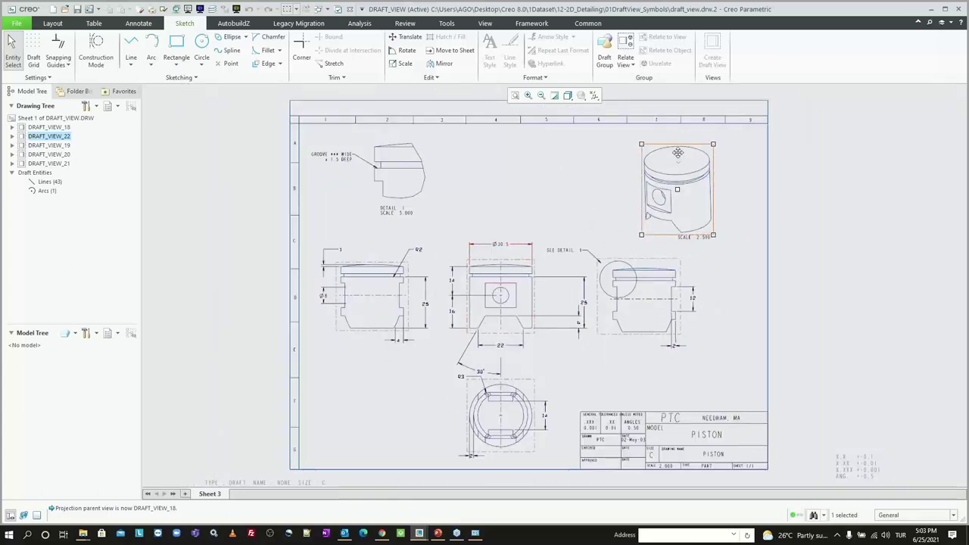
drag(645, 158, 661, 158)
click(512, 220)
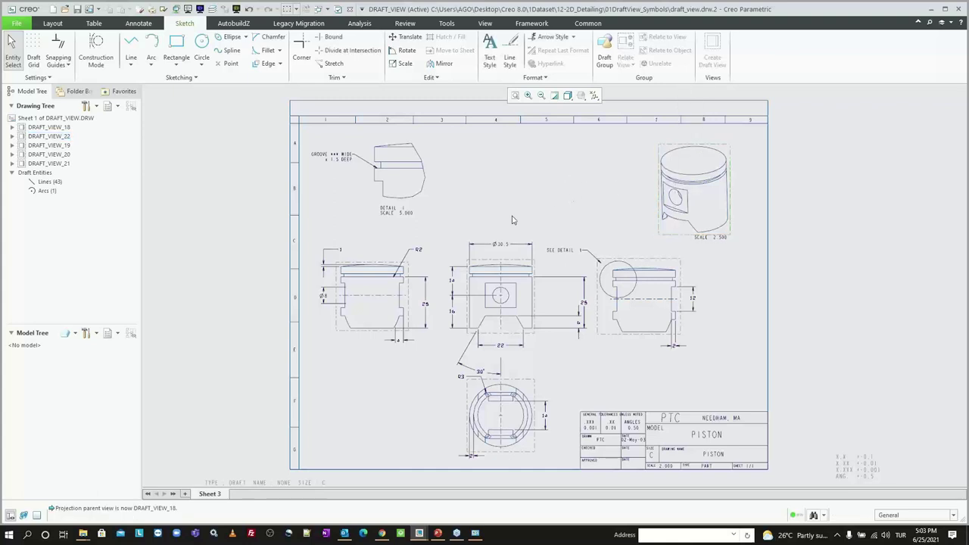
scroll(654, 139, down, 5)
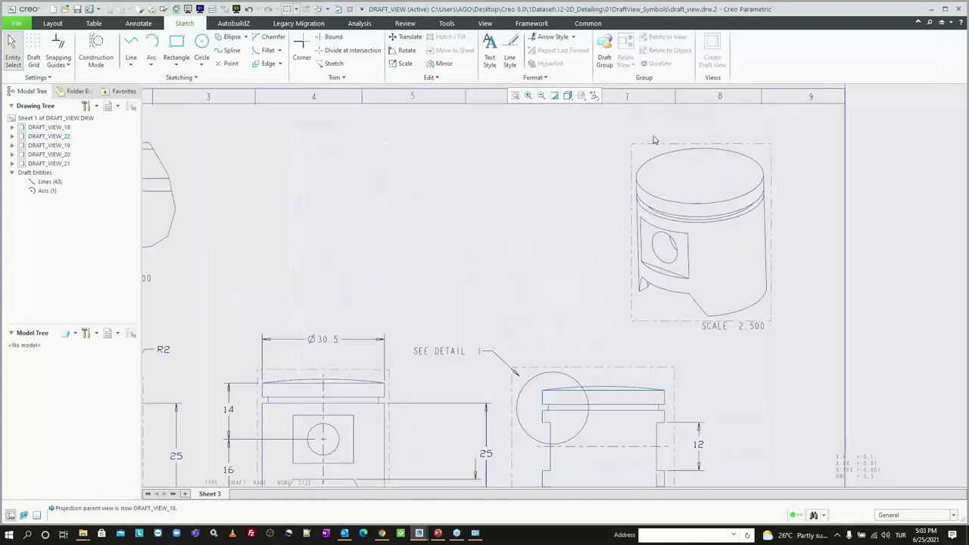
click(649, 147)
drag(640, 147, 636, 147)
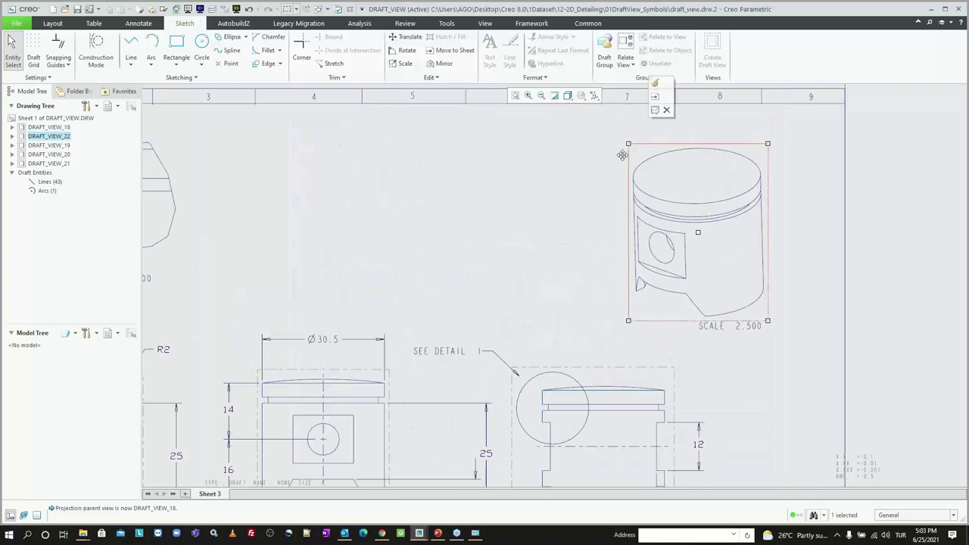
click(550, 161)
scroll(675, 187, up, 5)
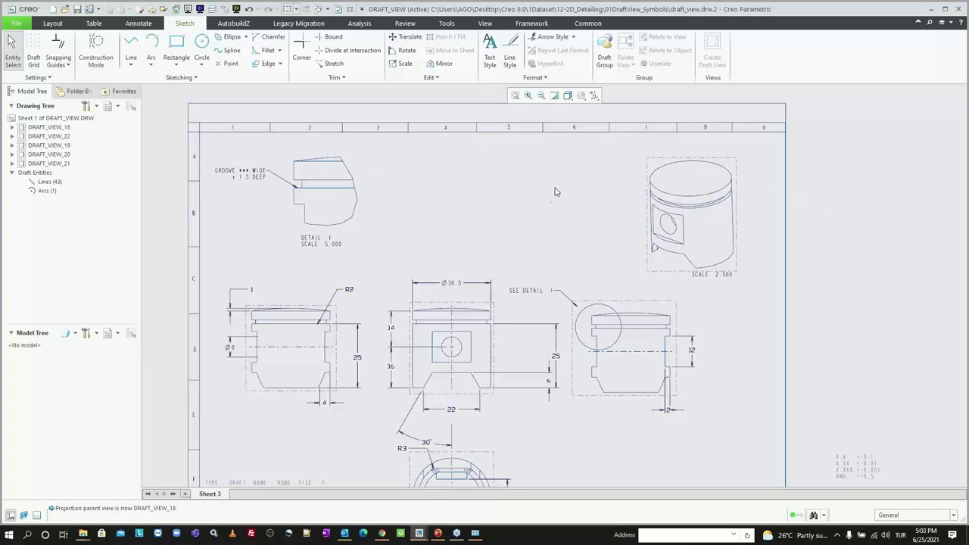
scroll(554, 191, up, 2)
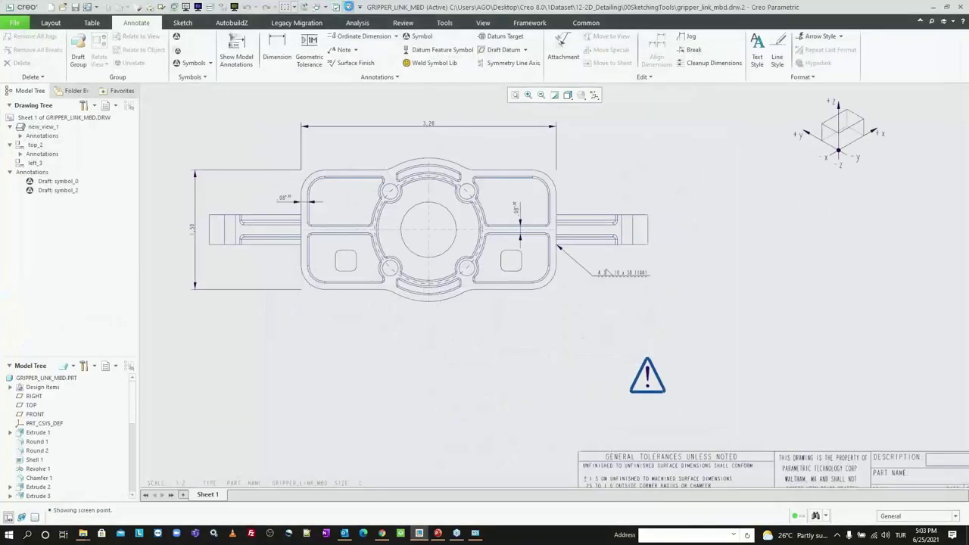
Close the piston drawing, erase undisplayed objects, and browse to 1Dataset > 13MultibodyLeaderNote
click(349, 6)
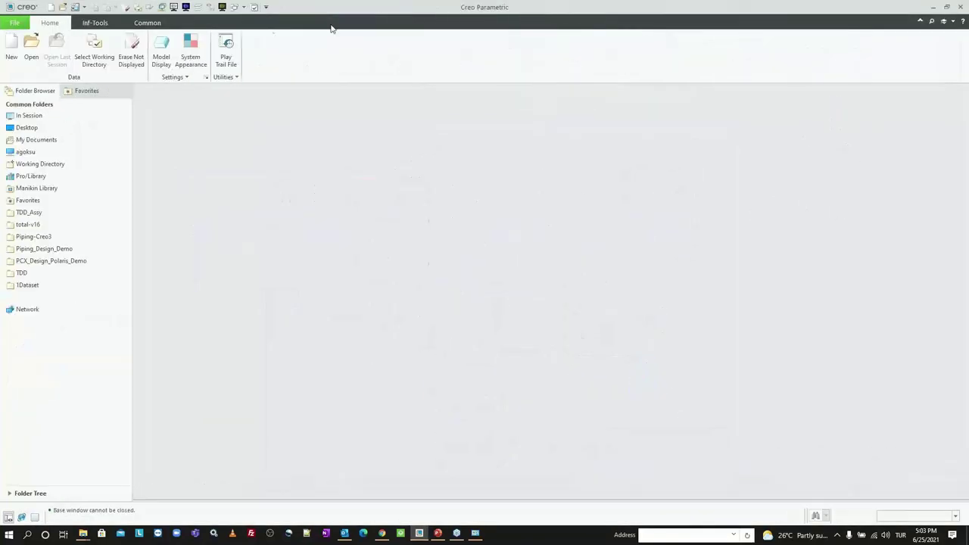
key(Return)
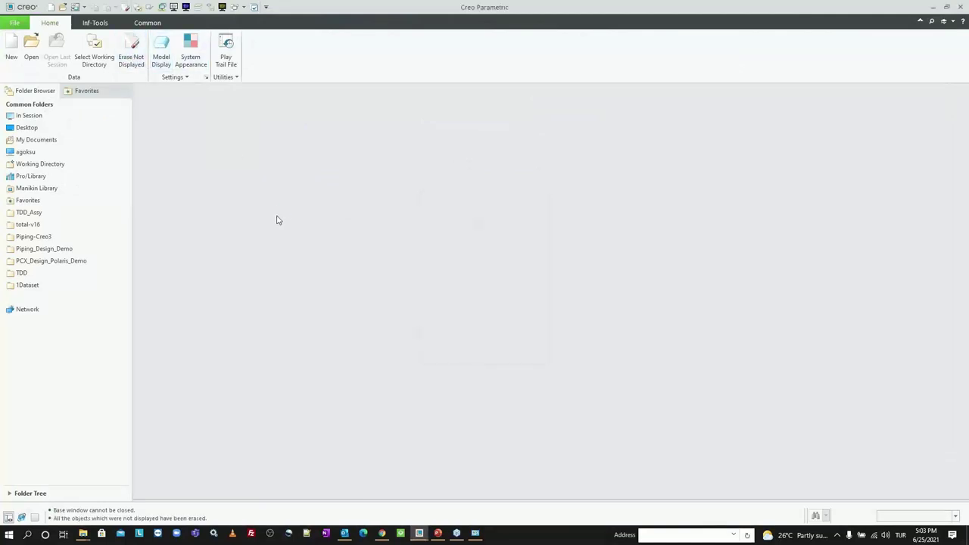
click(34, 47)
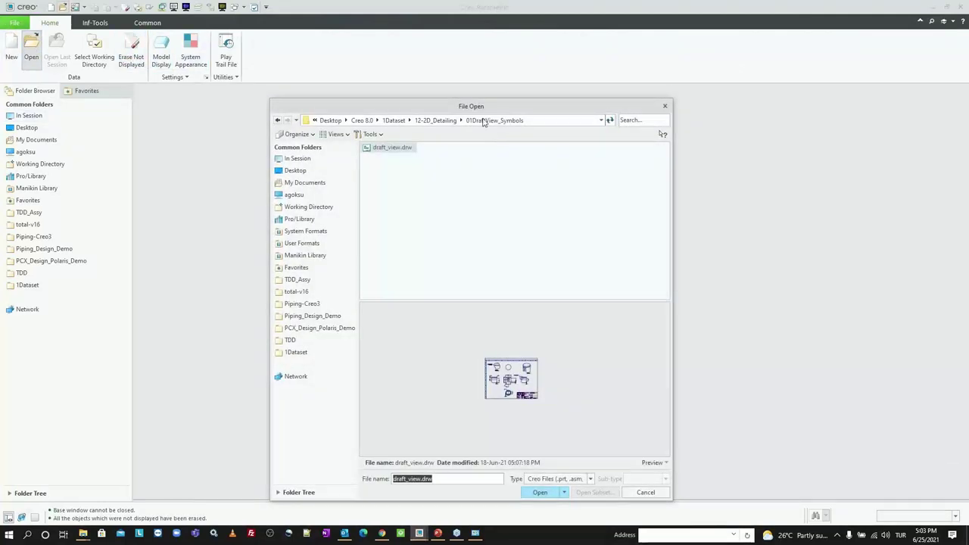
click(448, 120)
click(447, 123)
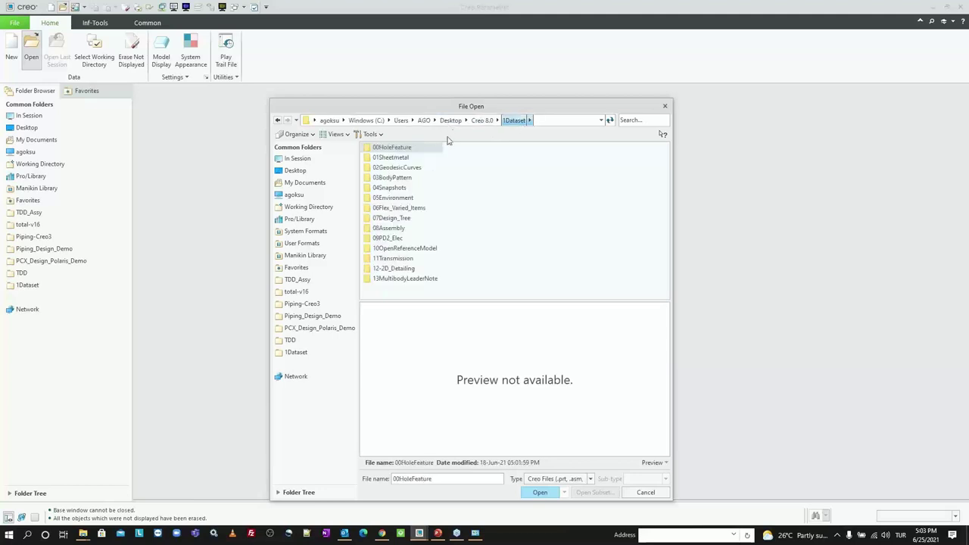
double_click(414, 280)
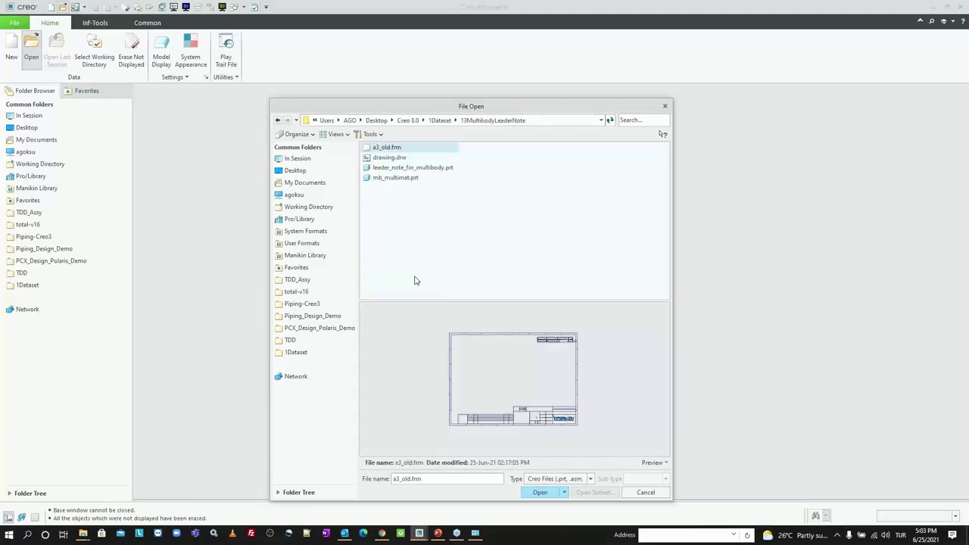
Open leader_note_for_multibody.prt from the 13MultibodyLeaderNote folder
double_click(401, 179)
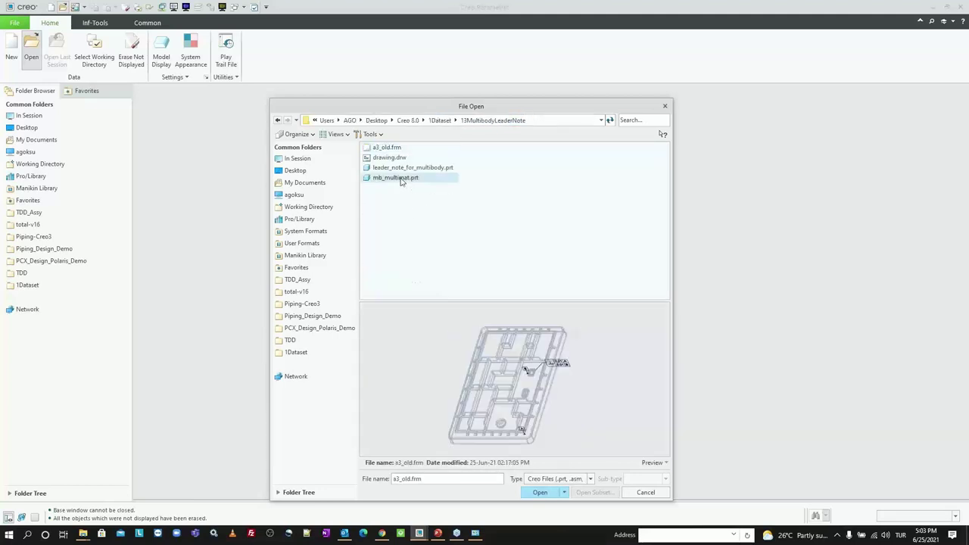
key(ctrl+w)
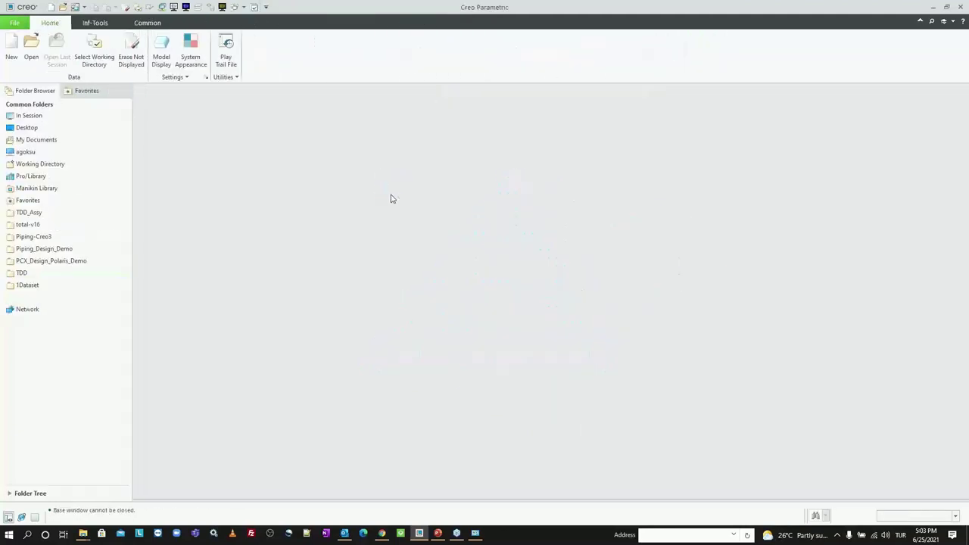
key(ctrl+w)
key(ctrl+o)
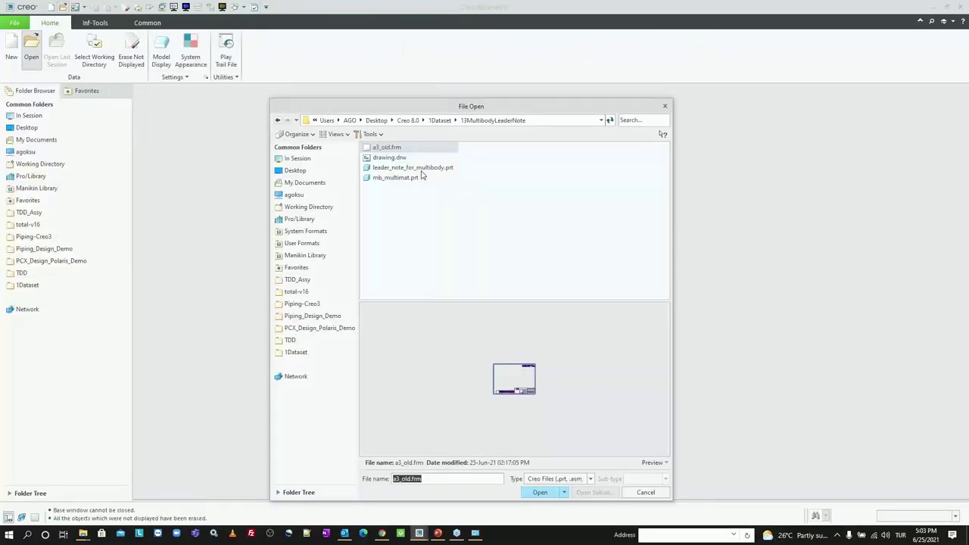
double_click(422, 170)
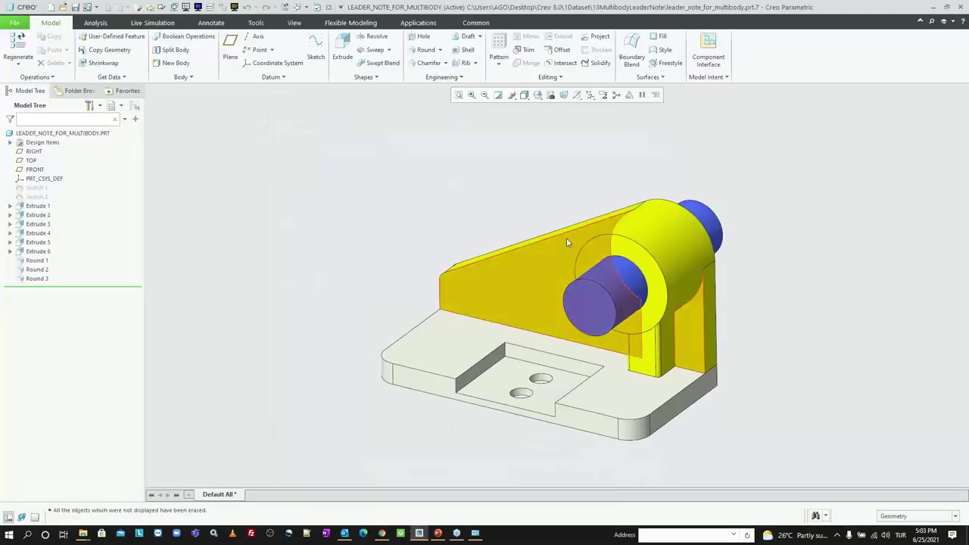
Expand Design Items, Bodies, and each of the three bodies in the model tree
mouse_move(439, 217)
middle_down()
mouse_move(426, 227)
mouse_move(475, 229)
middle_up()
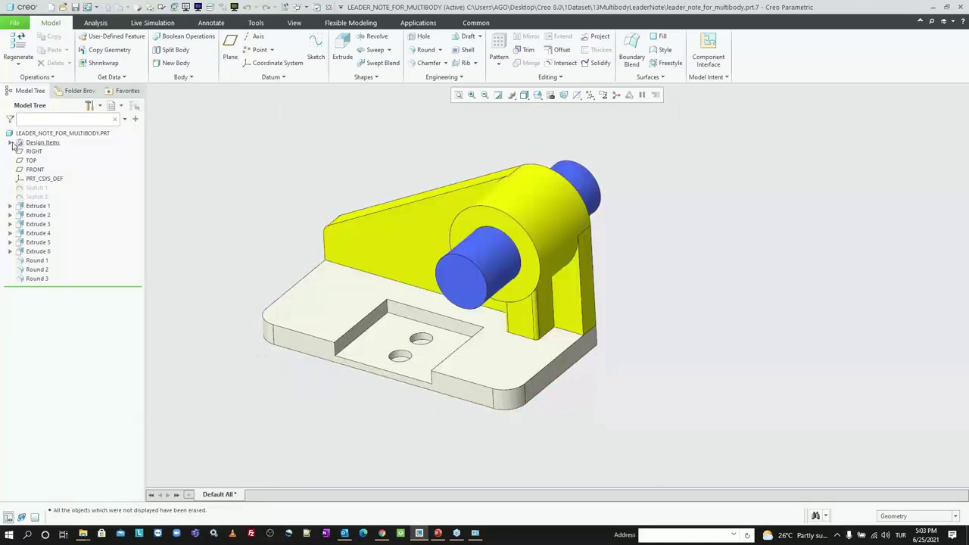
click(10, 143)
click(20, 161)
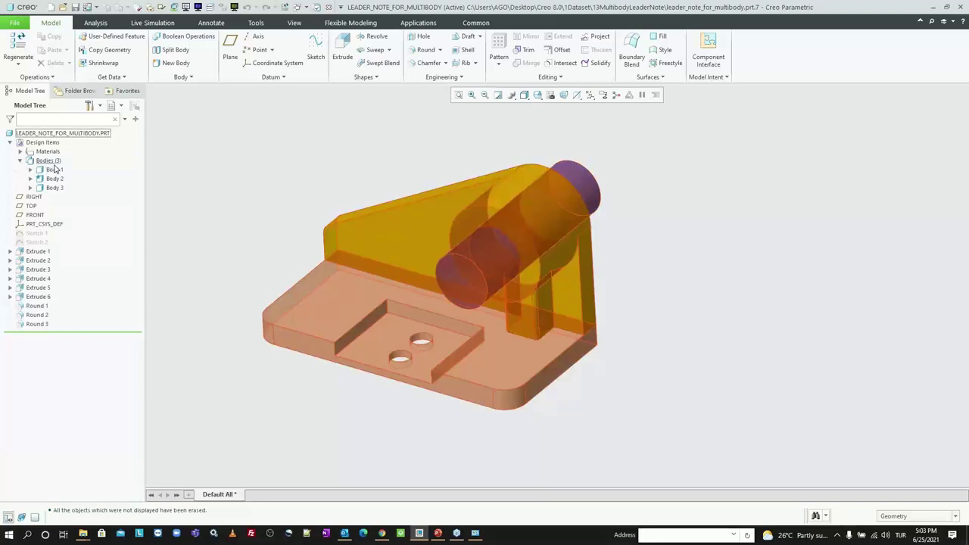
click(59, 171)
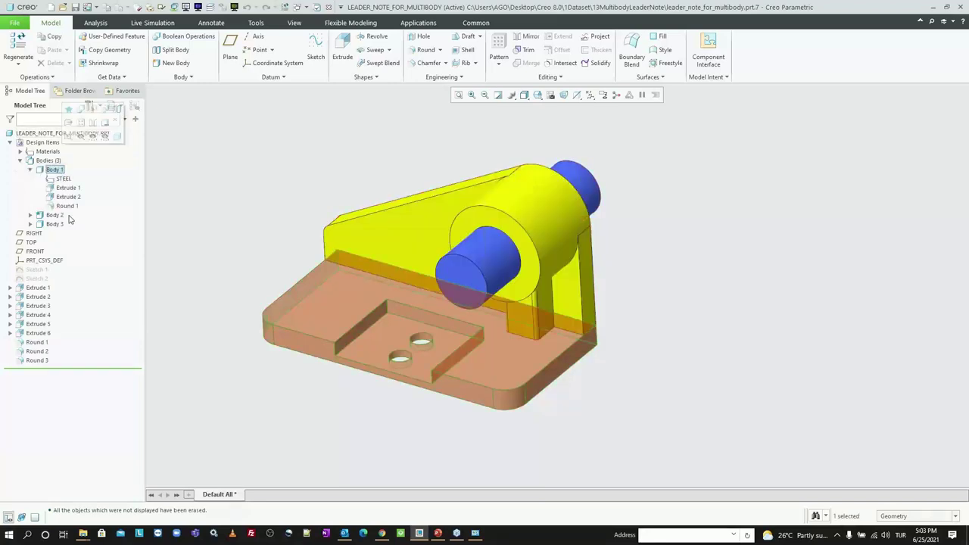
click(61, 216)
click(56, 279)
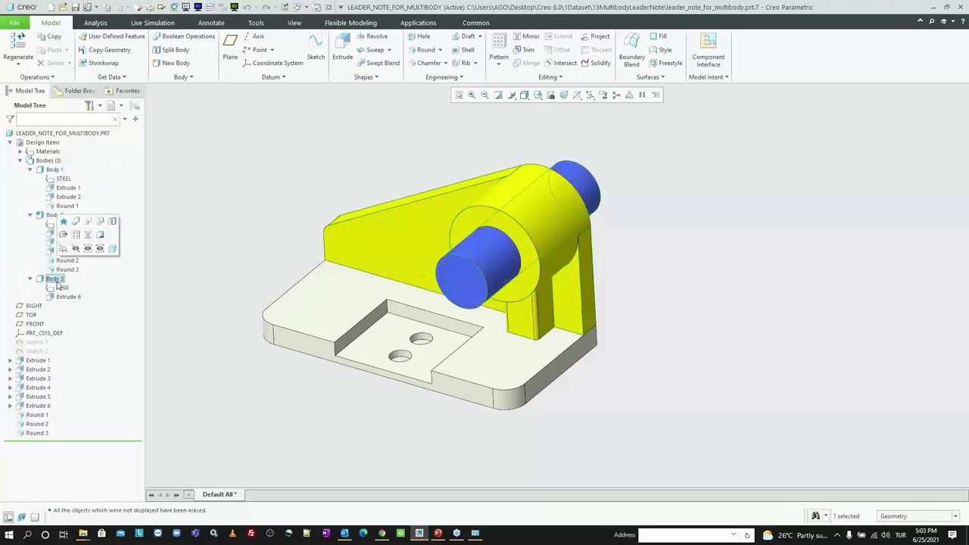
right_click(57, 282)
mouse_move(95, 361)
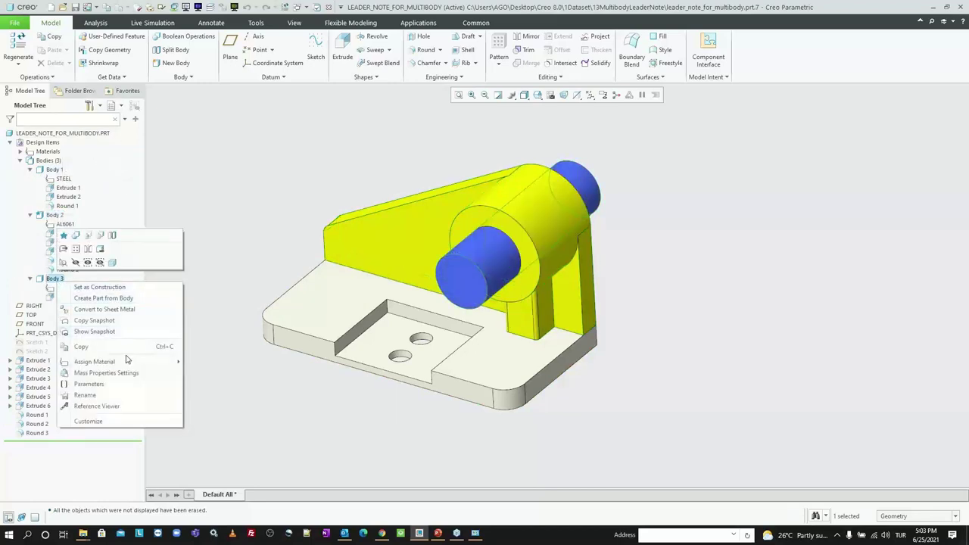
click(212, 394)
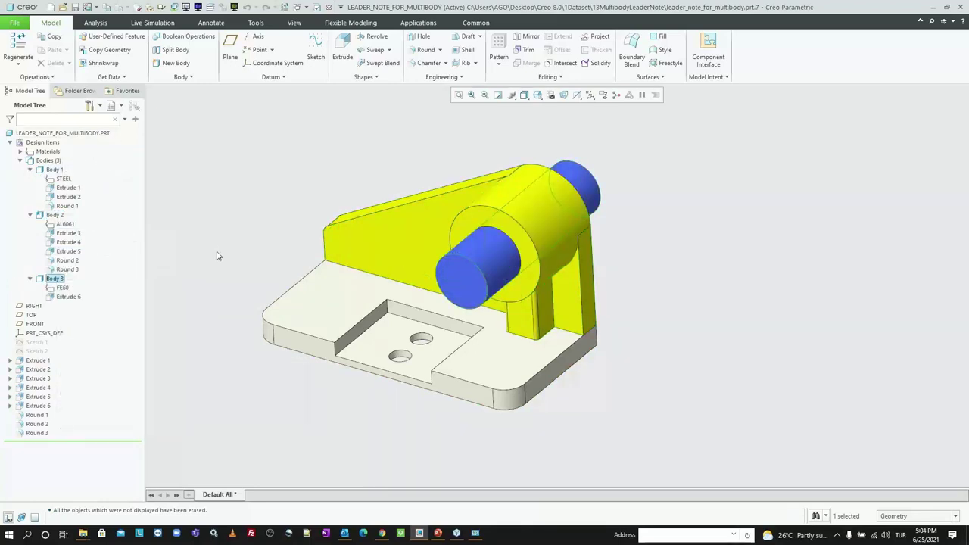
Check the materials FE60, AL6061 and STEEL, then bring up Body 2's context menu
click(62, 288)
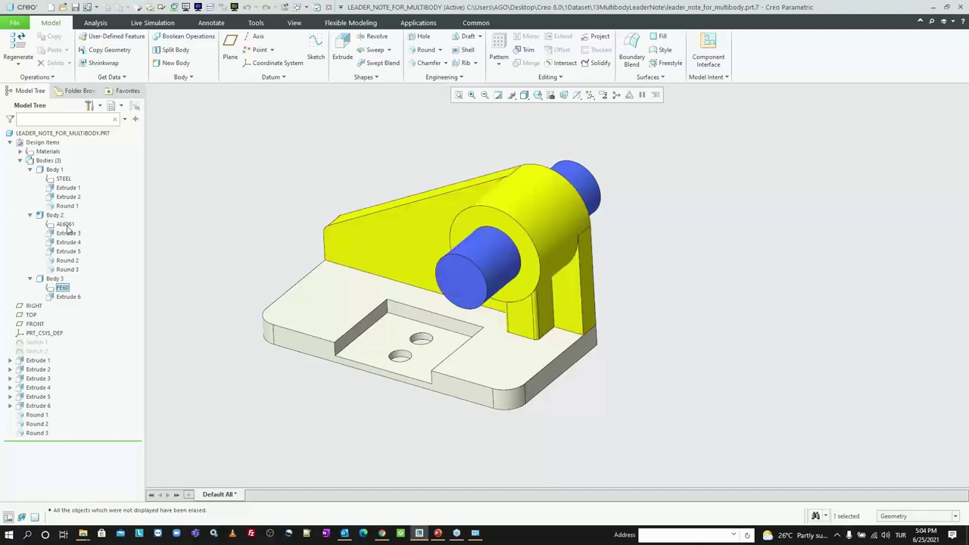
click(66, 225)
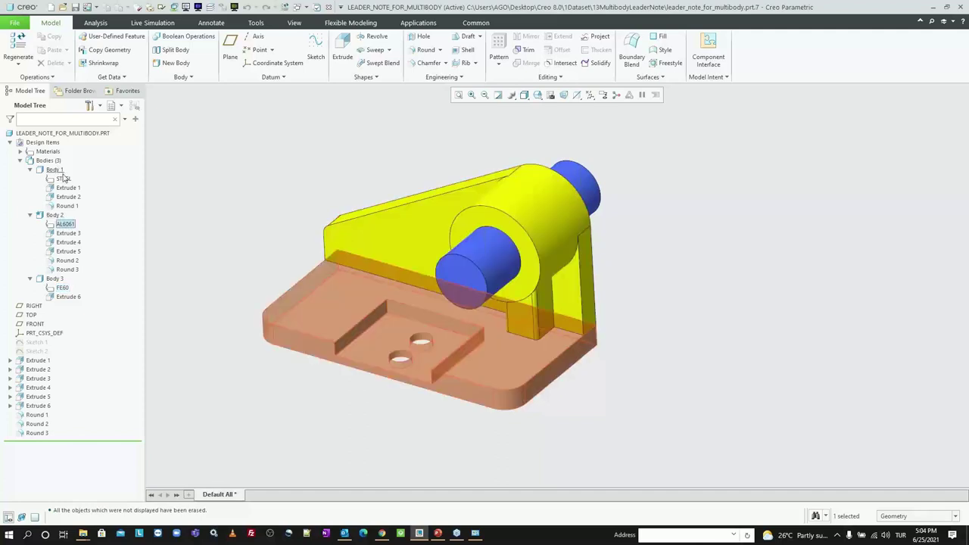
click(63, 179)
click(343, 176)
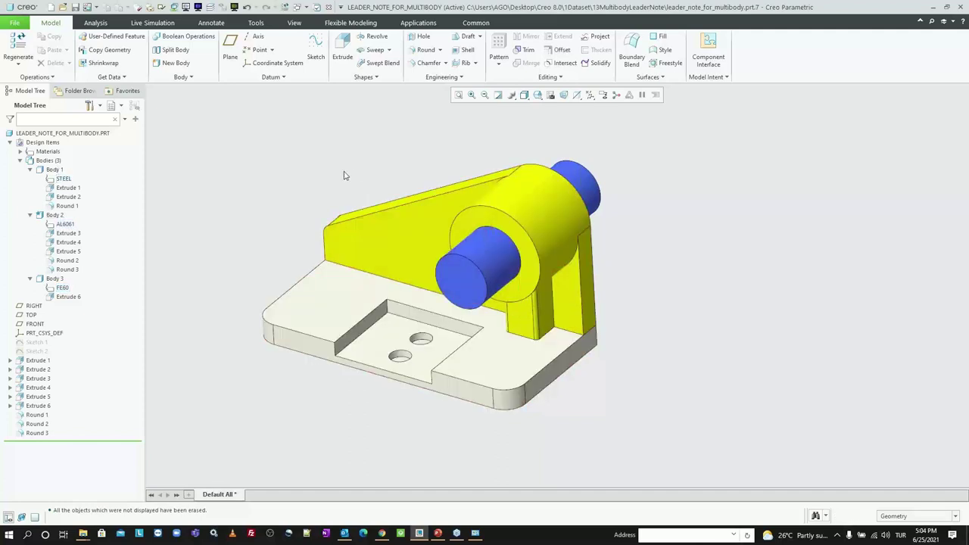
click(59, 218)
right_click(59, 217)
mouse_move(96, 295)
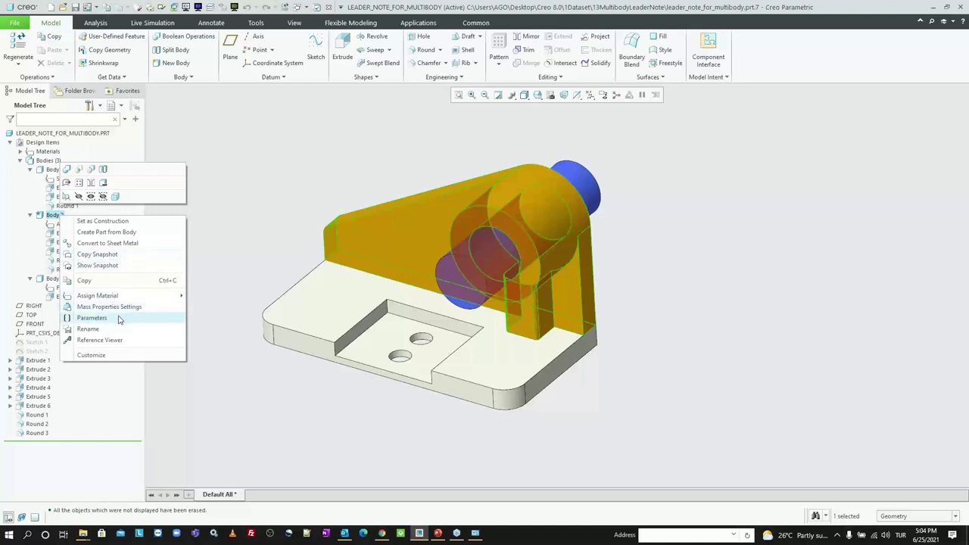
In Body 2's Parameters, add a String parameter named DESC with value ASD
click(119, 319)
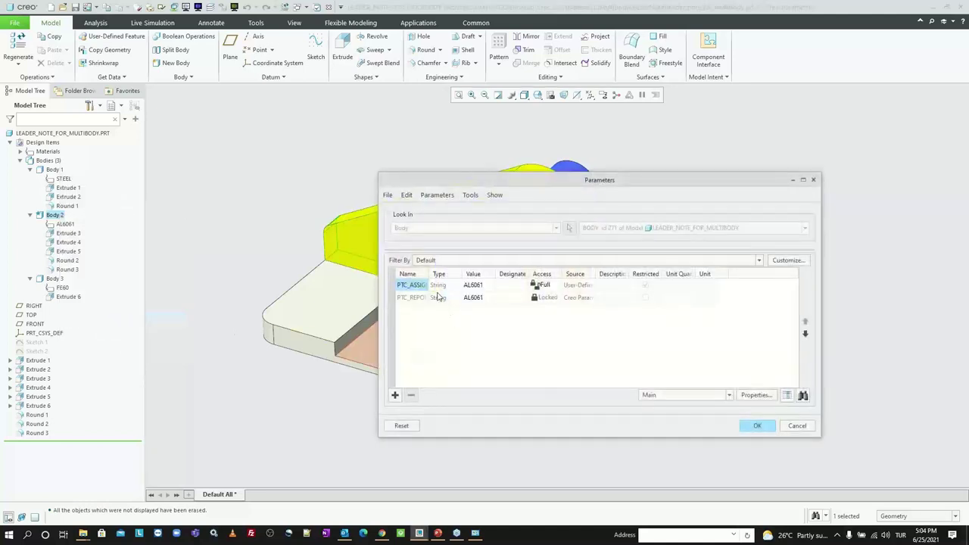
drag(433, 273, 478, 274)
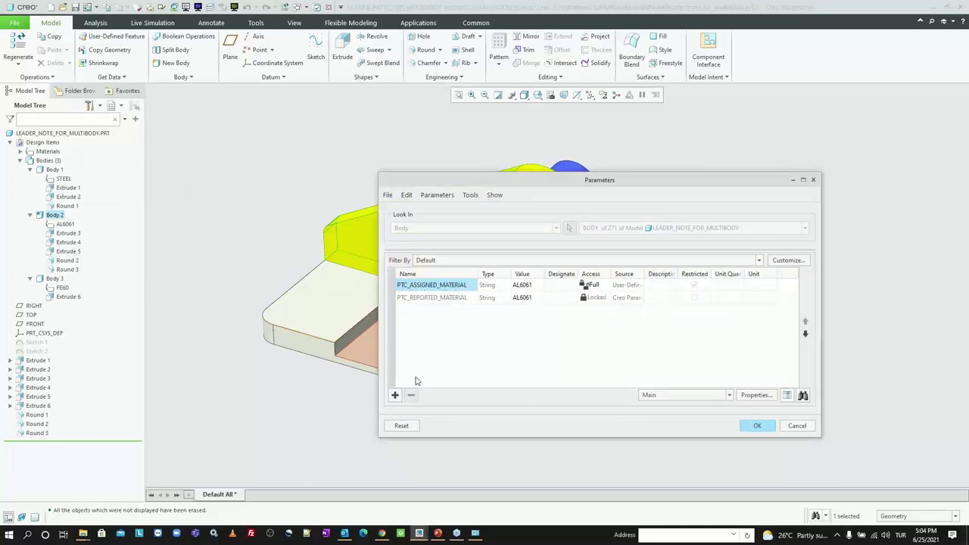
click(395, 395)
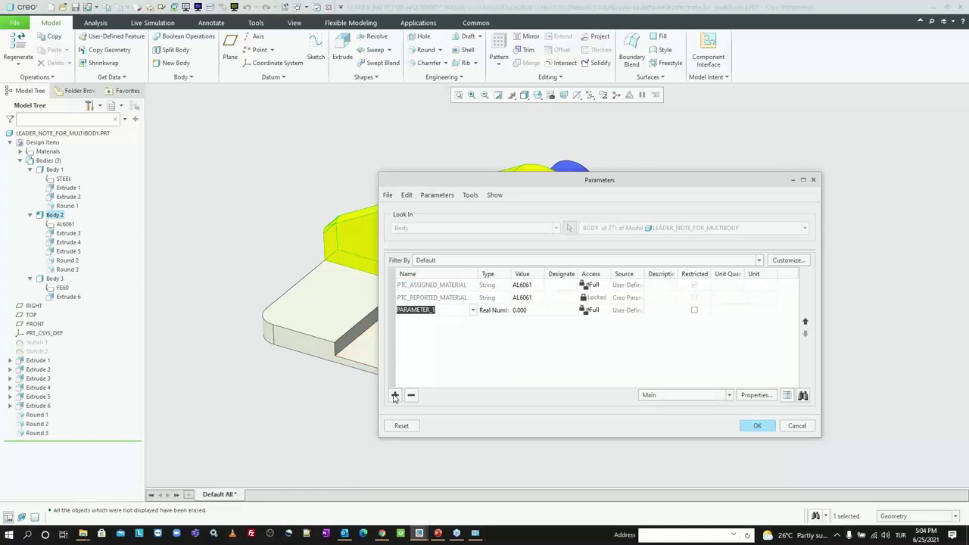
text(des)
key(Caps_Lock)
key(BackSpace)
text(DESC)
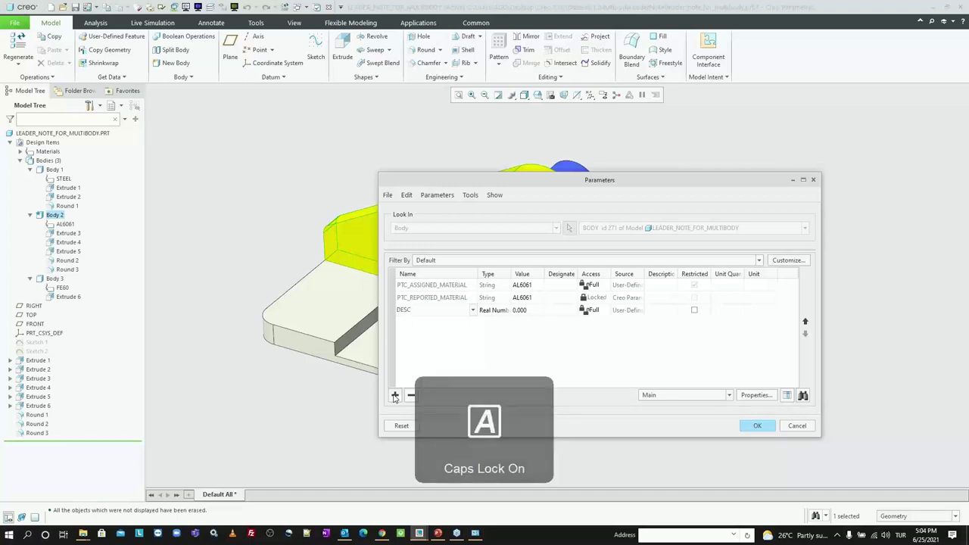
click(488, 310)
click(494, 310)
click(493, 341)
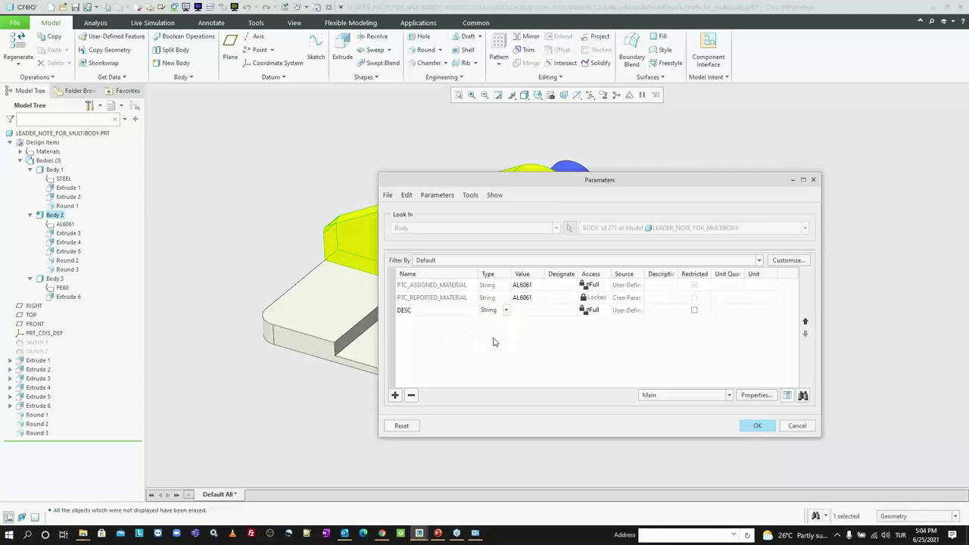
click(524, 309)
click(758, 426)
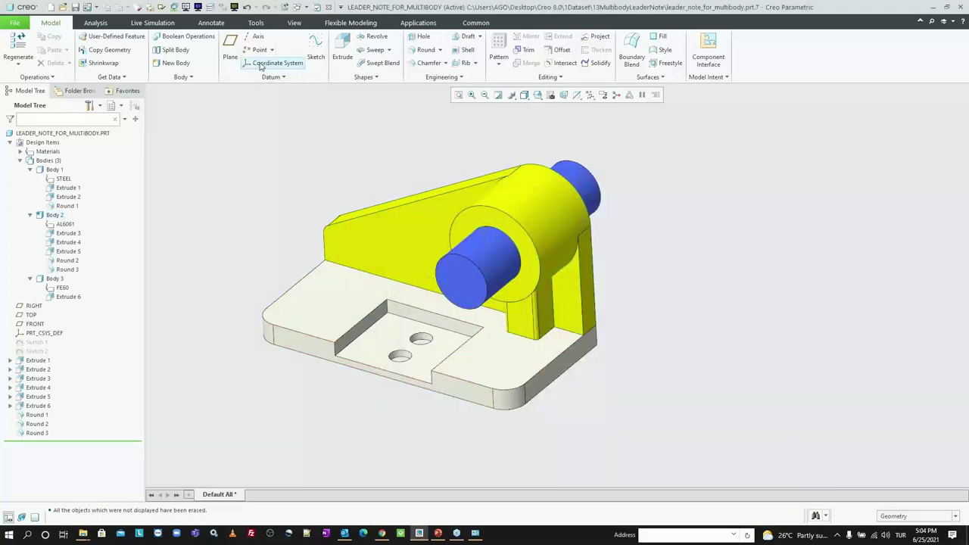
Place a leader note on the base's side face with text &PTC_ASSIGNED_MATERIAL:ATT_BODY
click(214, 23)
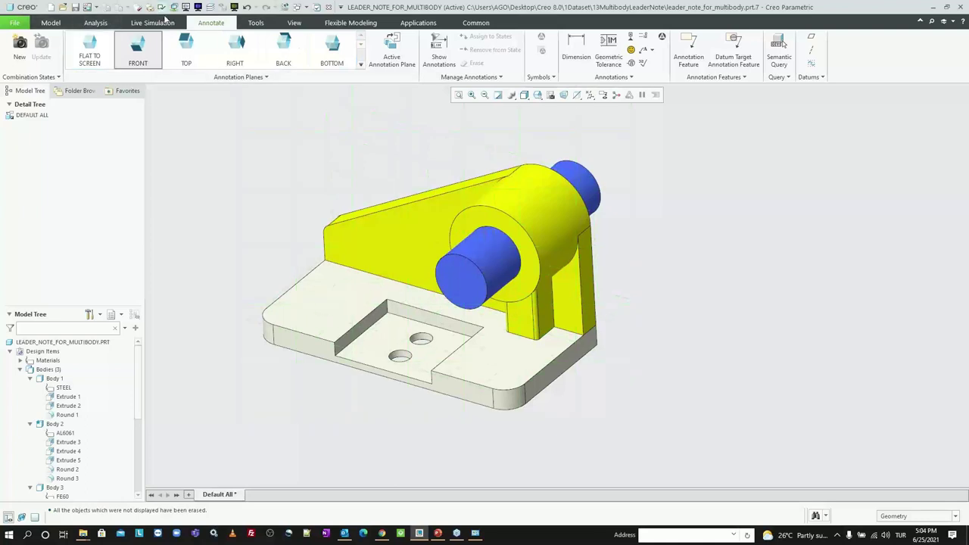
click(654, 51)
click(673, 85)
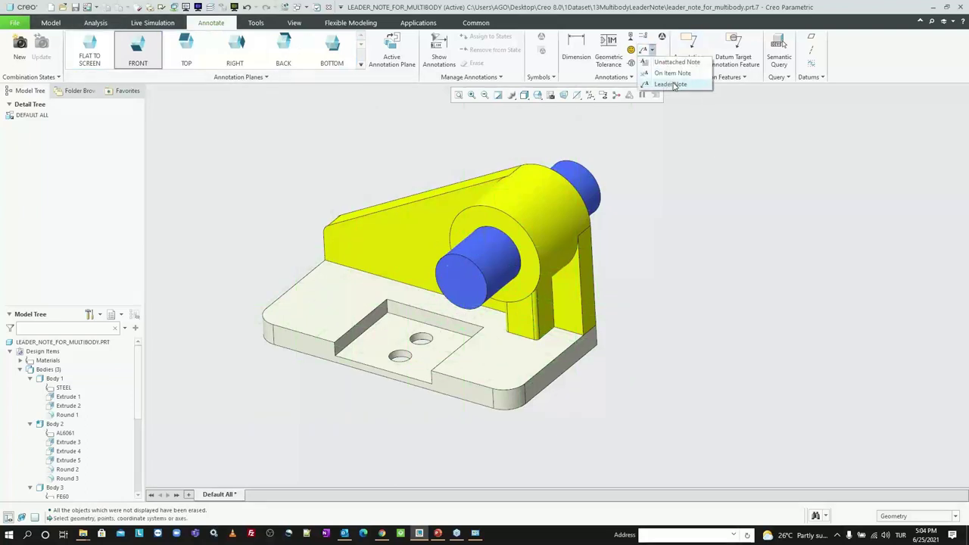
click(542, 385)
middle_click(561, 407)
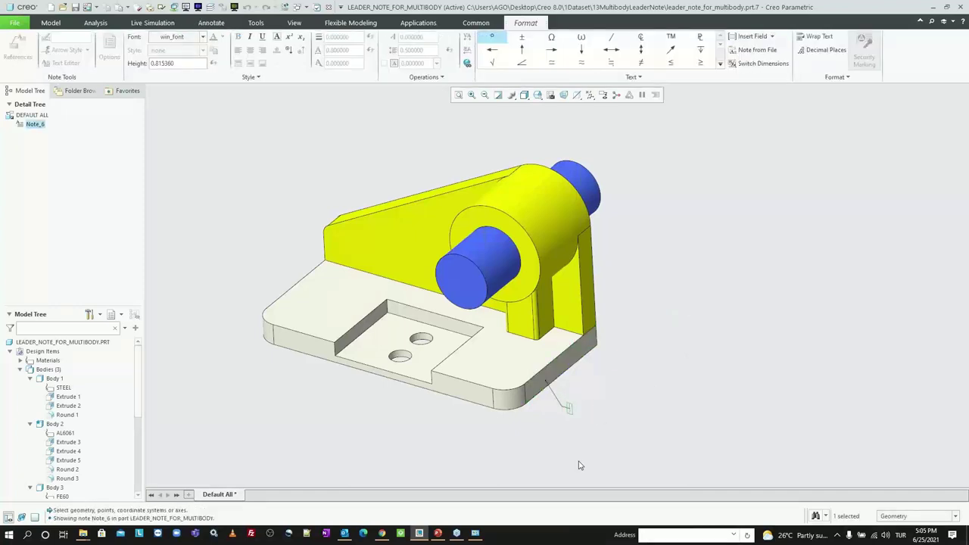
scroll(577, 462, up, 1)
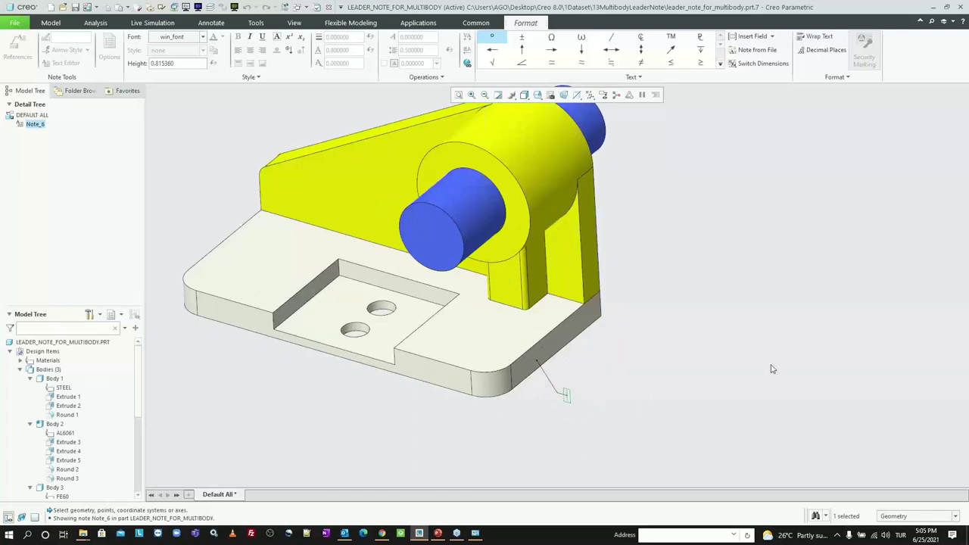
text(&PTC_ASSIG)
text(NED)
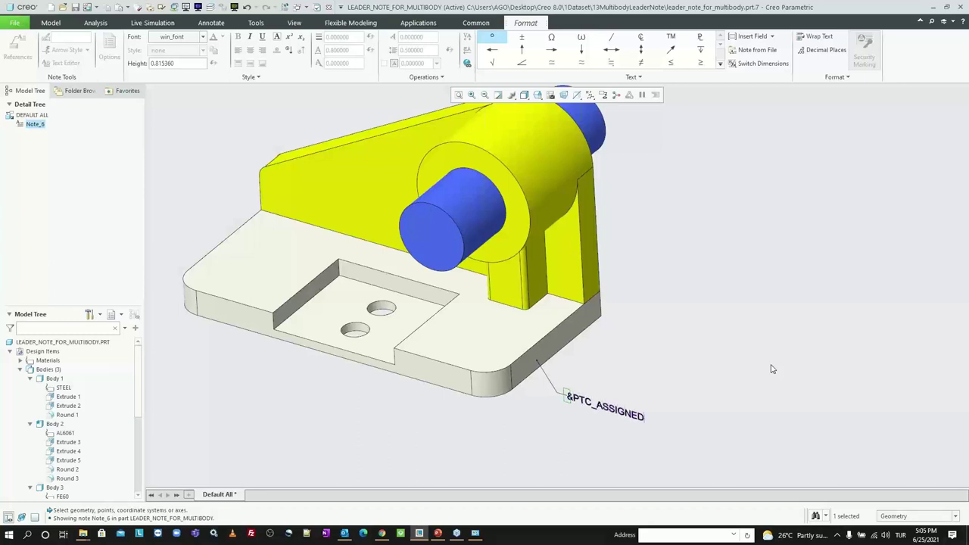
text(_MATERIAL:A)
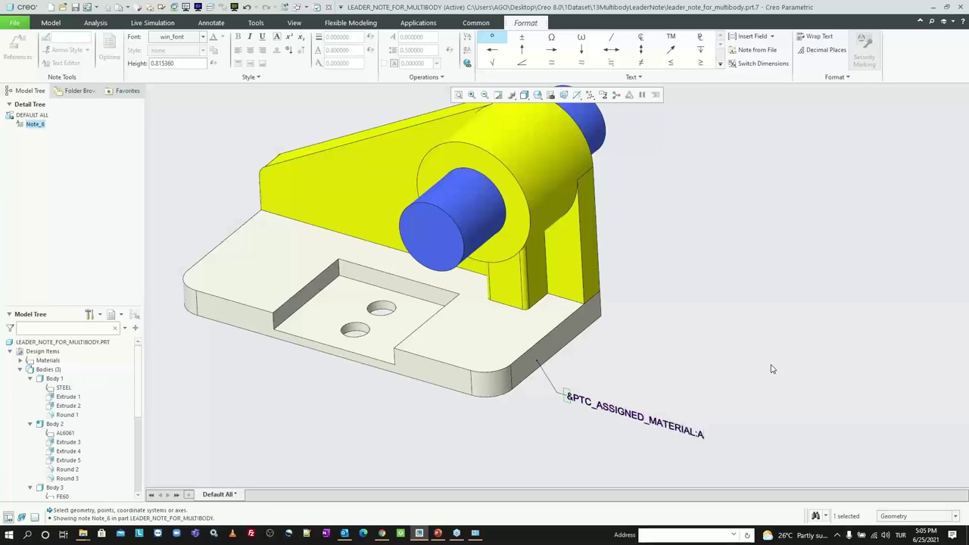
text(TT_BODY)
Finish the base note so it shows STEEL, and turn on annotation display
click(771, 368)
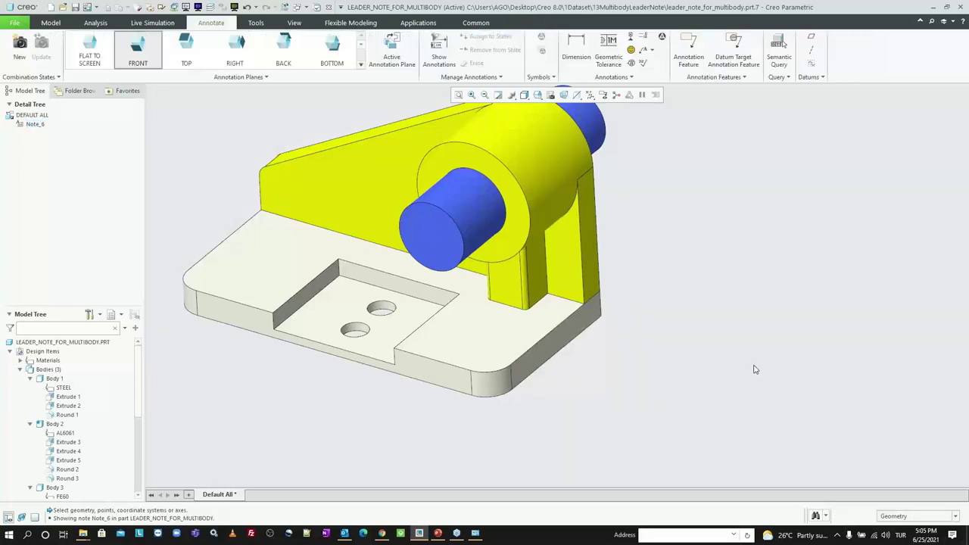
click(603, 95)
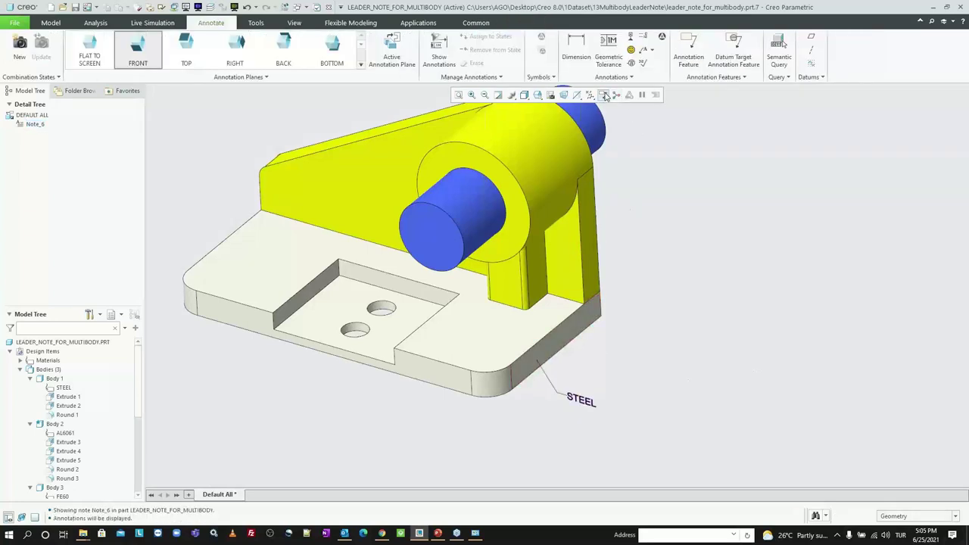
scroll(641, 288, up, 2)
scroll(641, 294, up, 2)
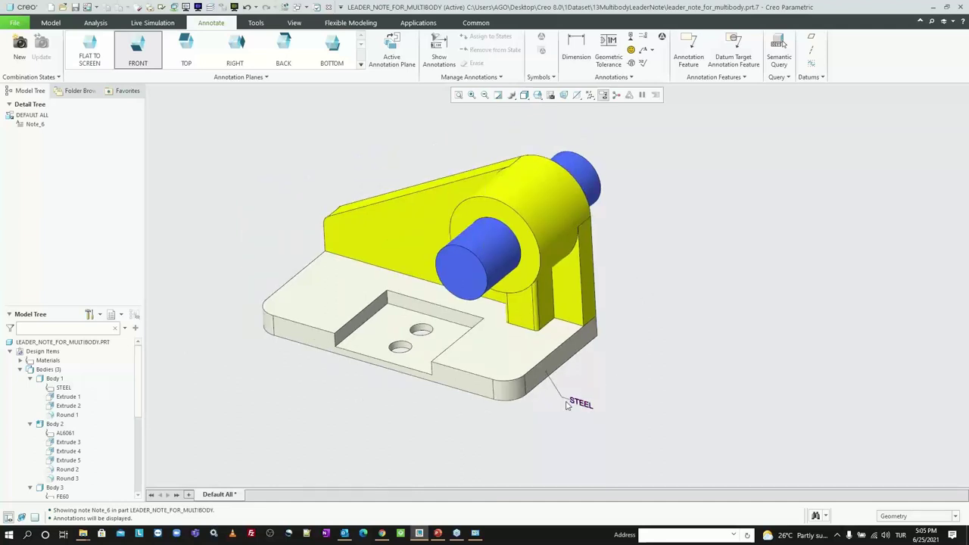
scroll(553, 382, down, 2)
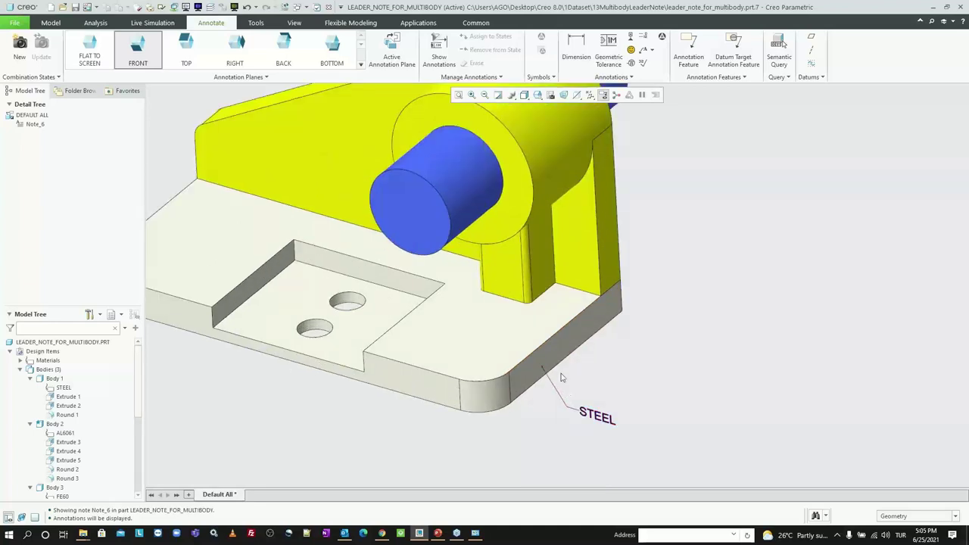
scroll(613, 345, up, 1)
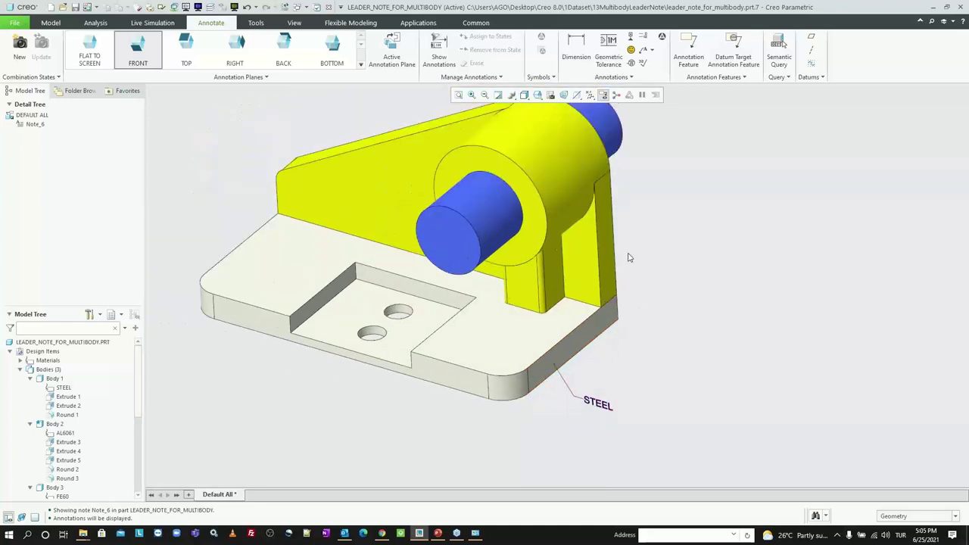
shift+middle_drag(635, 242, 633, 265)
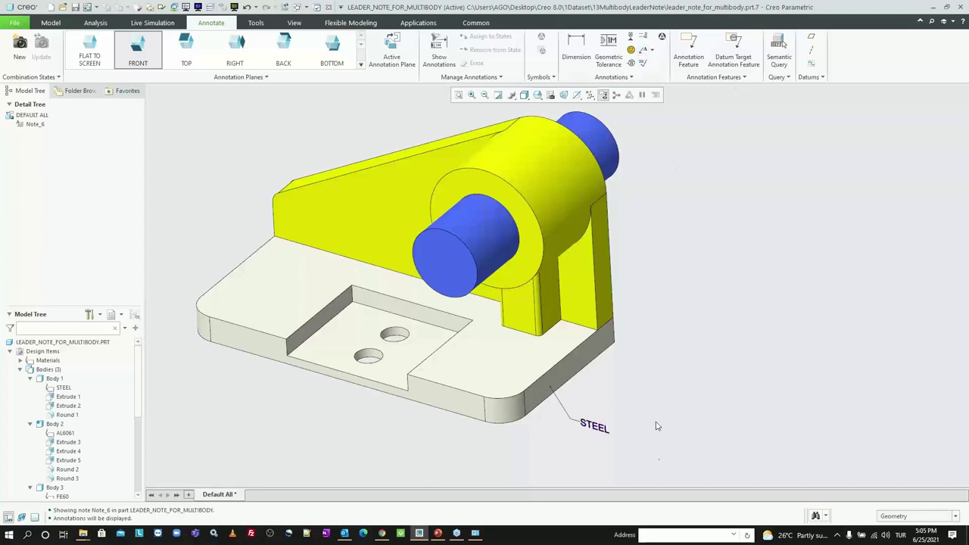
click(598, 427)
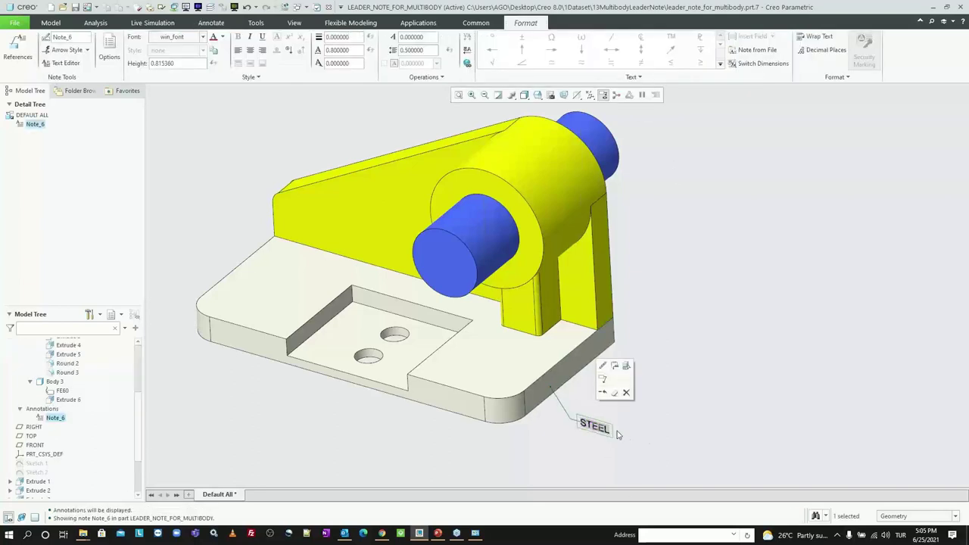
click(672, 369)
Add a leader note on the yellow body's vertical edge reading &PTC_ASSIGNED_MATERIAL:ATT_BODY, showing AL6061
click(642, 49)
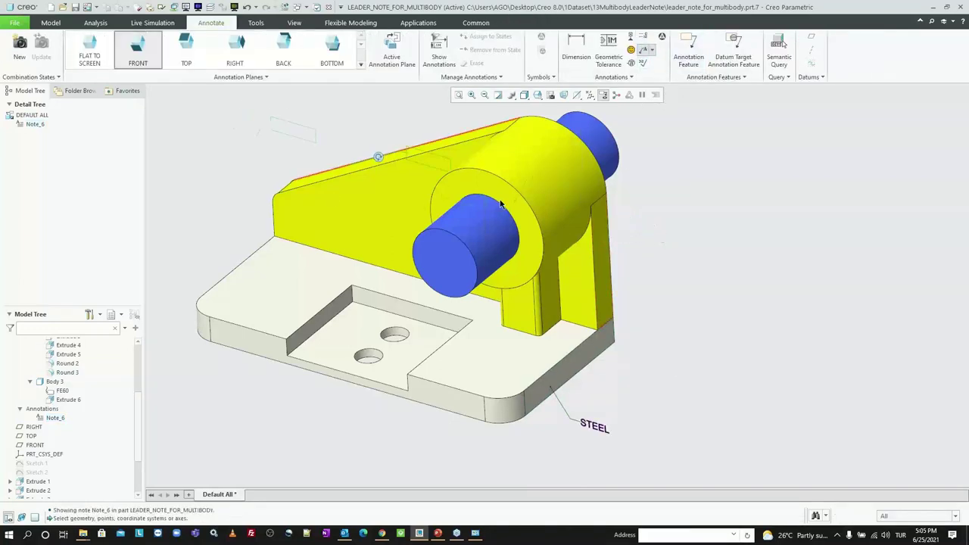
click(610, 234)
middle_click(643, 206)
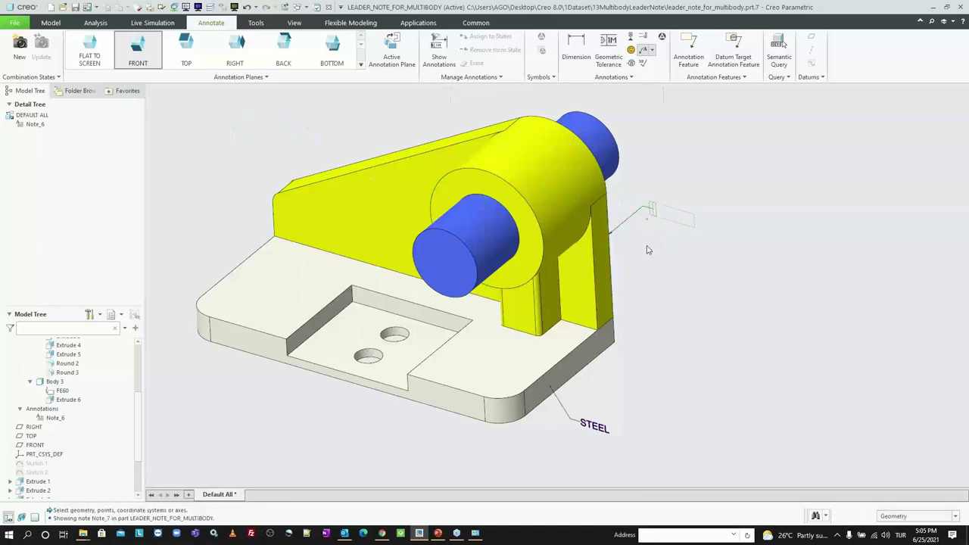
text(&PTC_)
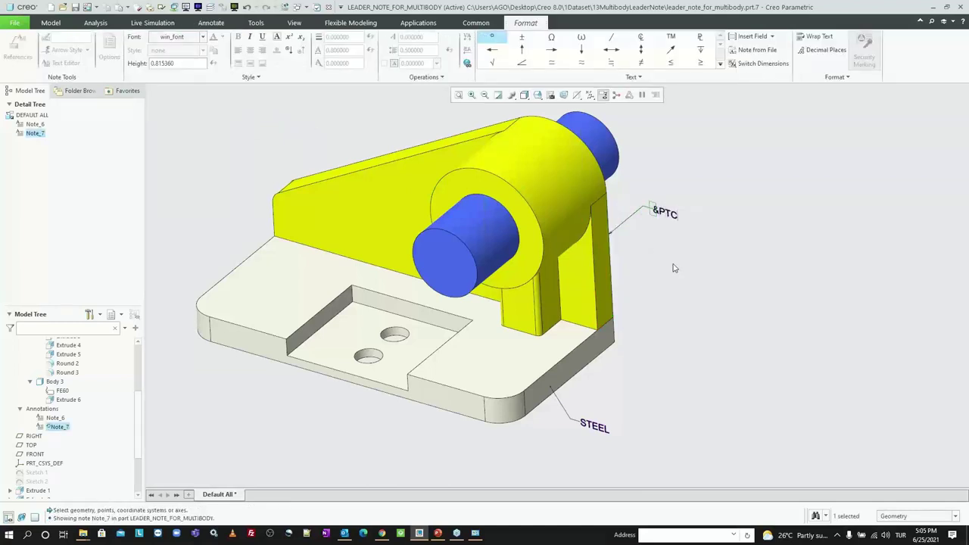
text(ASSIGNE)
text(D_MATERIAL)
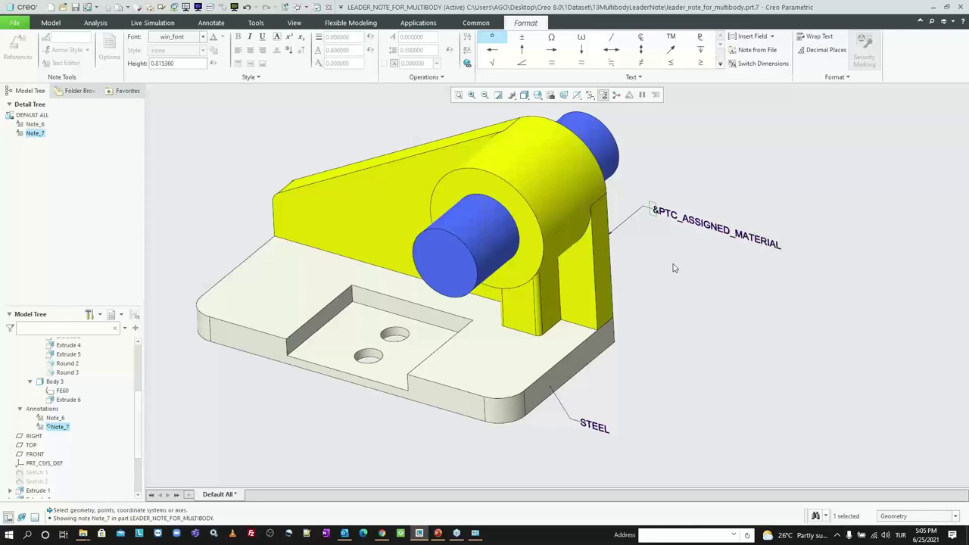
text(:ATT_BODY)
click(673, 268)
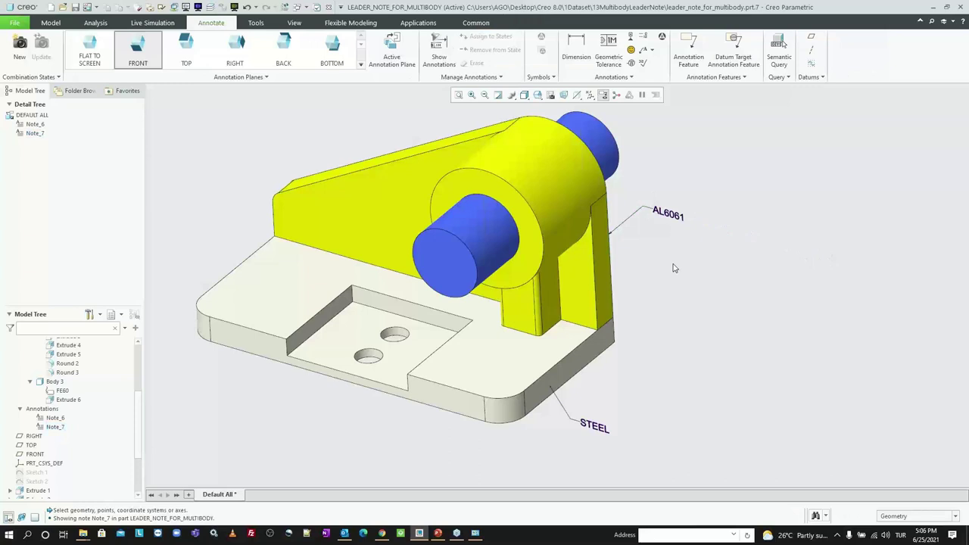
double_click(677, 218)
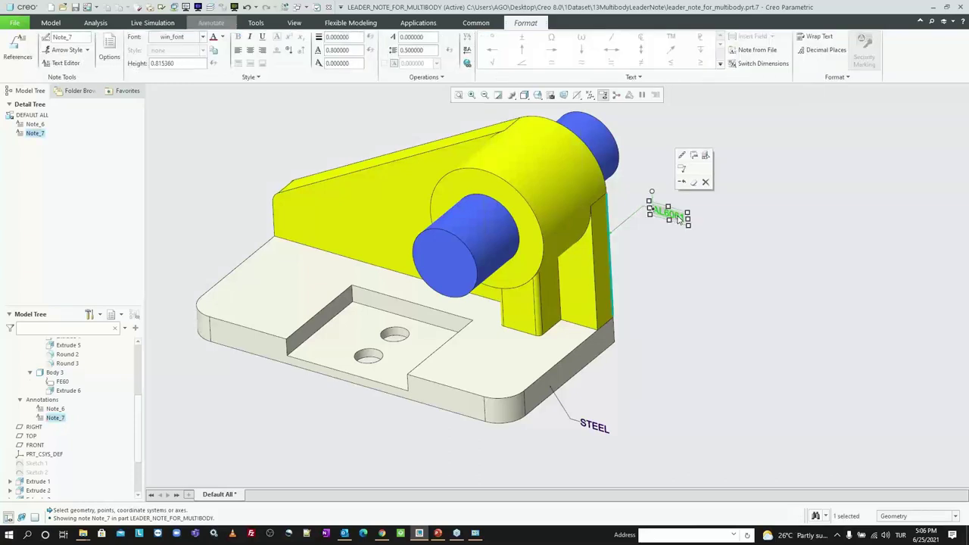
double_click(679, 218)
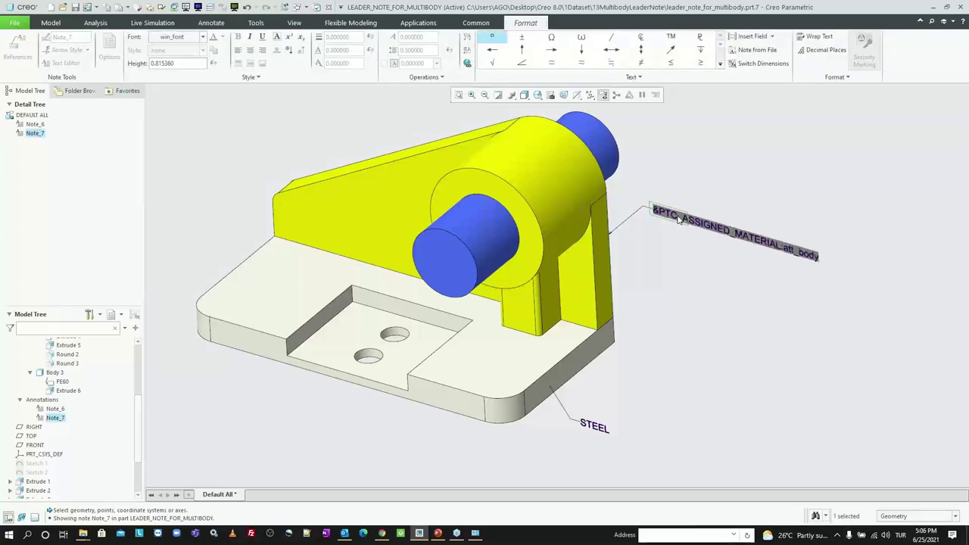
click(700, 170)
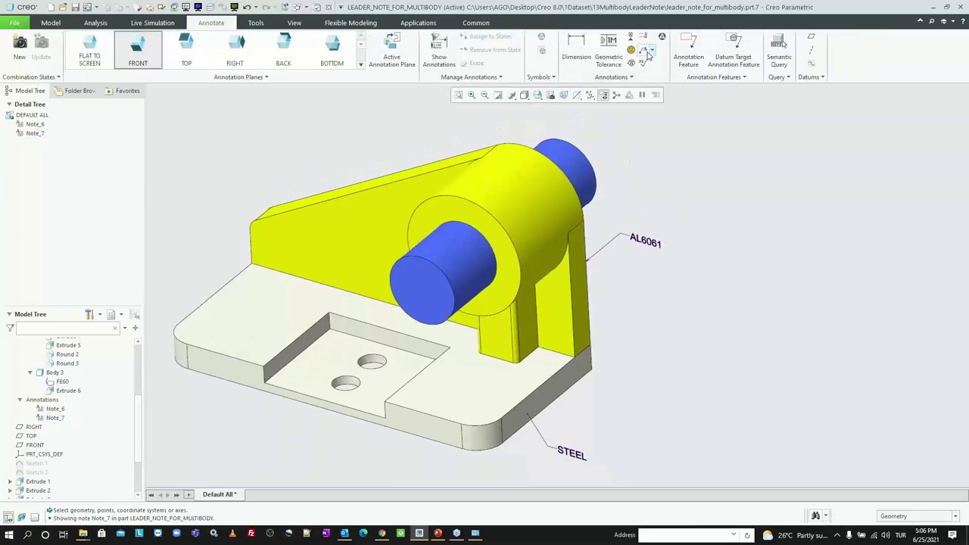
Place an FE60 leader note above the blue cylinder
click(591, 170)
middle_click(626, 136)
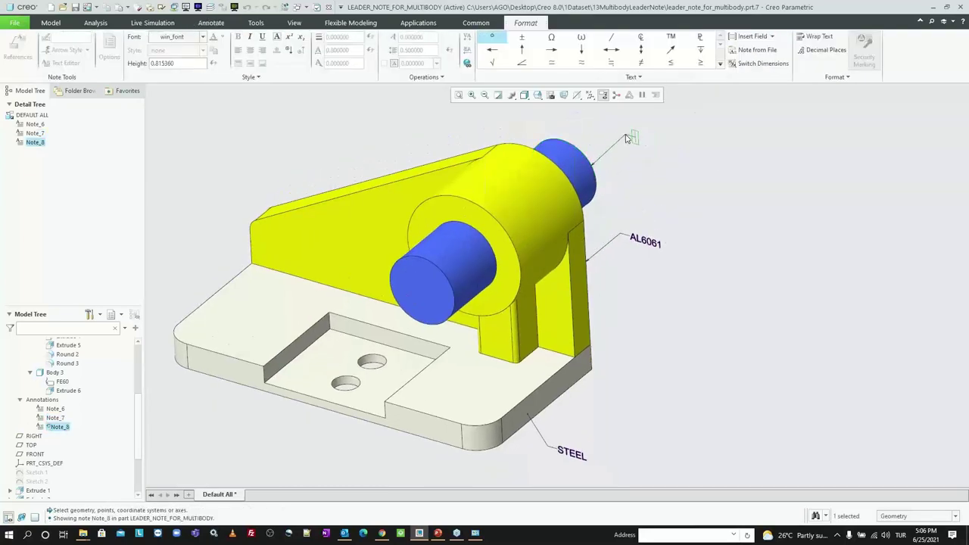
text(FE60)
click(700, 188)
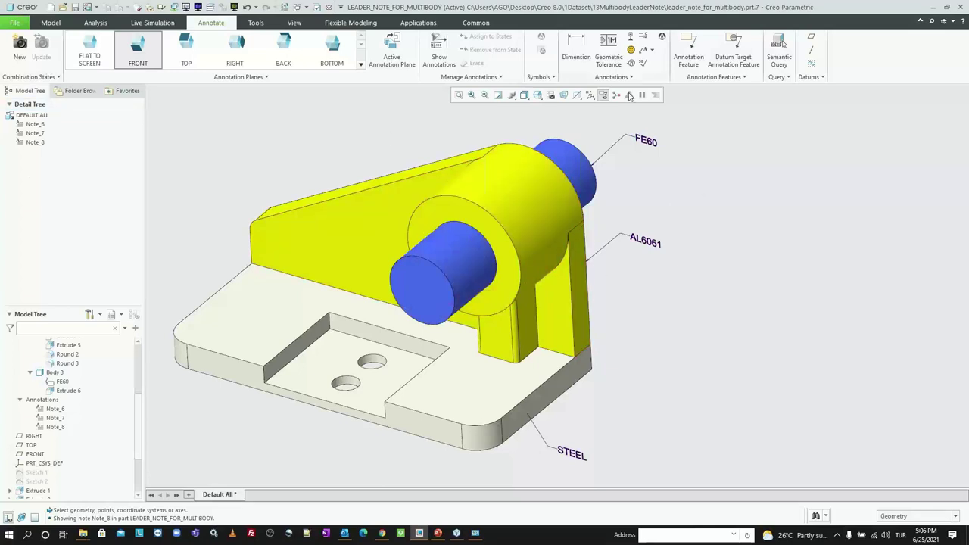
Add a leader note on the yellow body's side face with &DESC:ATT_BODY, displaying ASD
click(642, 49)
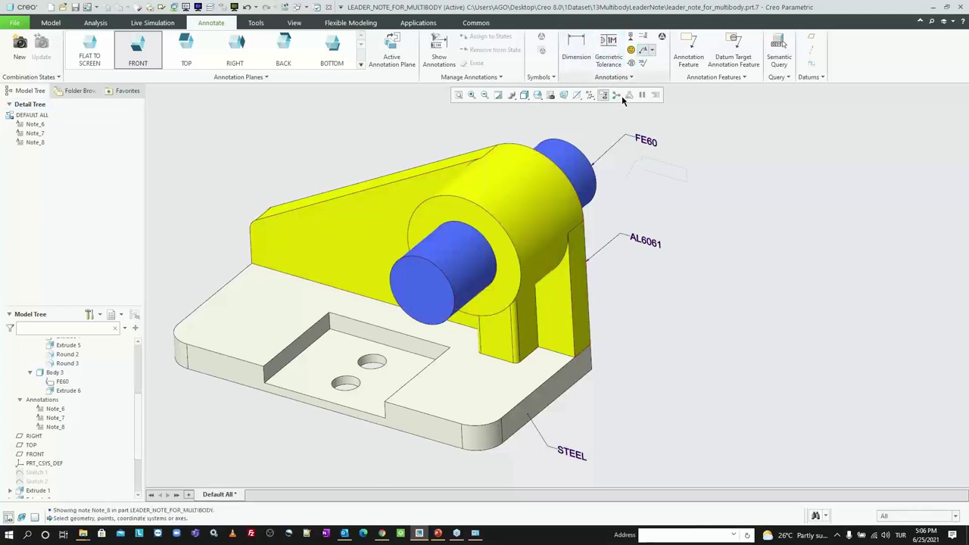
click(580, 301)
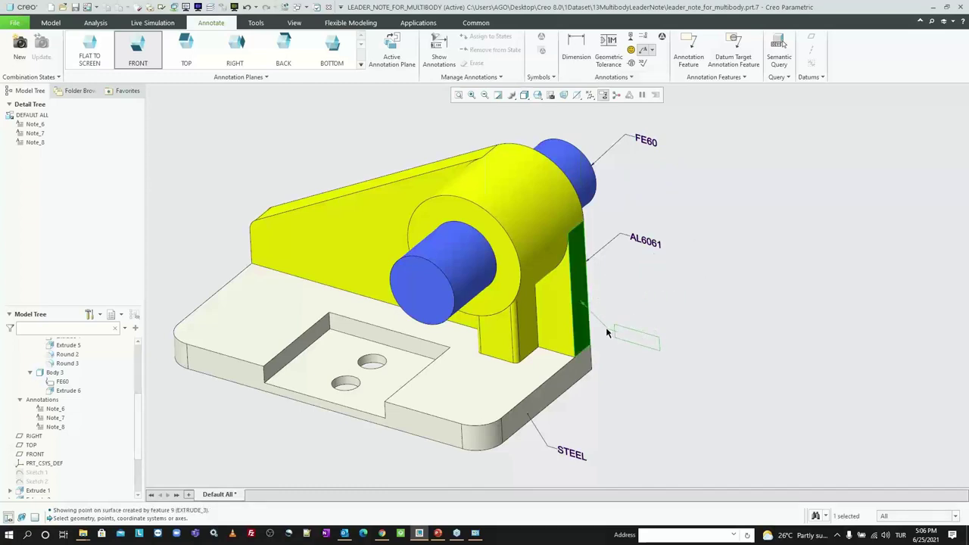
middle_click(605, 327)
text(&)
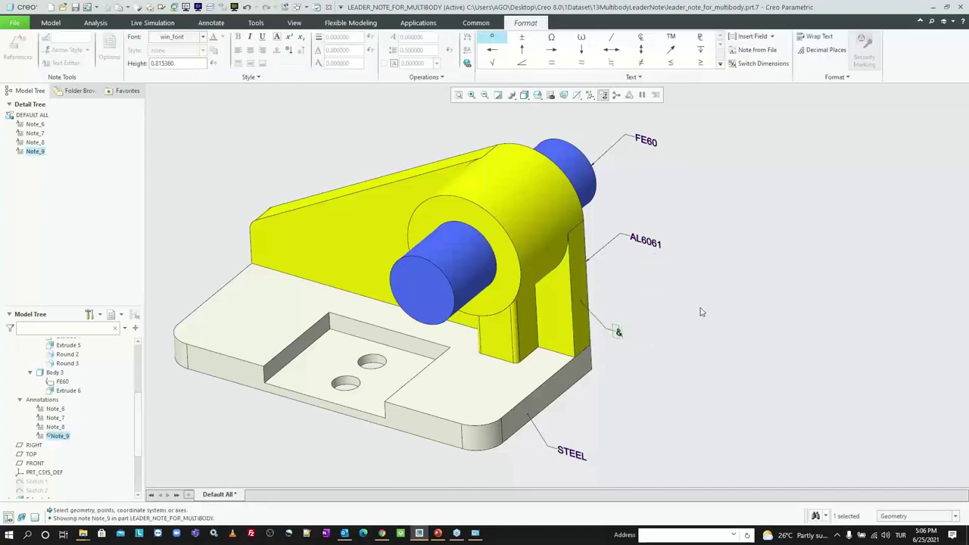
text(DESC:ATT_BODY)
click(700, 312)
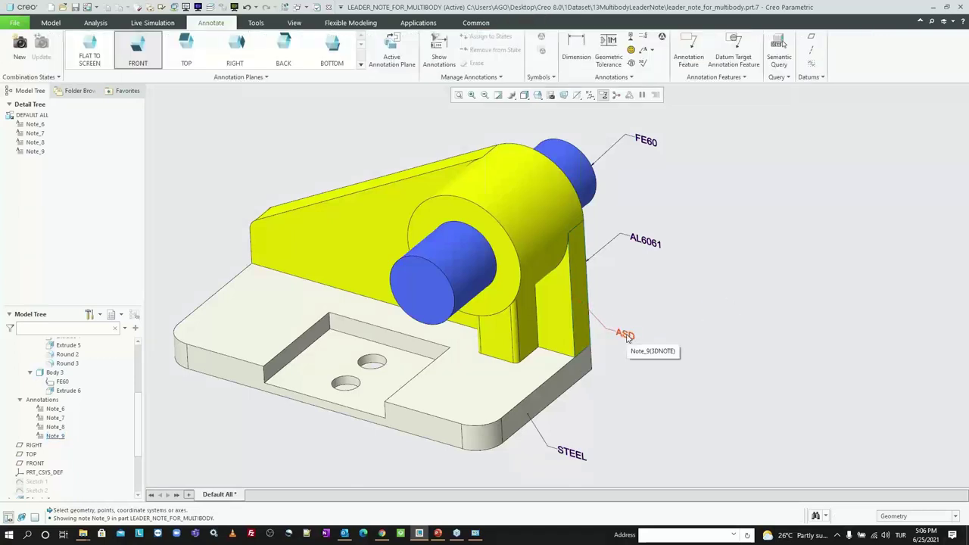
Assign the rubber material to Body 2 from the material library
click(63, 22)
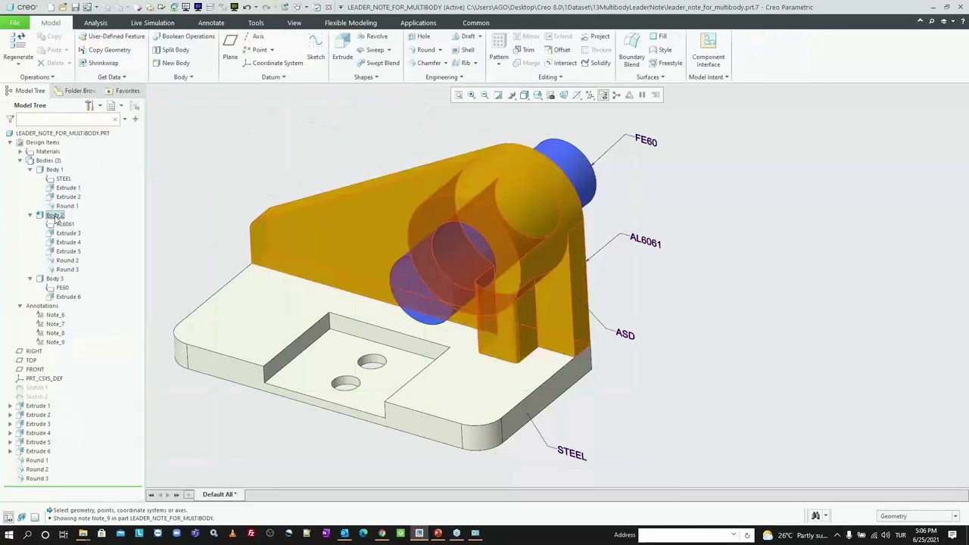
click(54, 216)
right_click(56, 217)
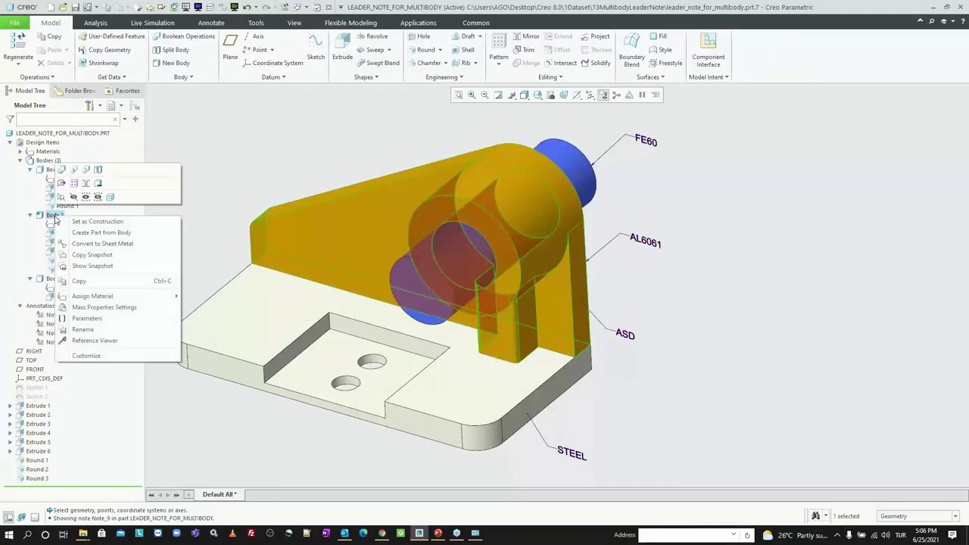
mouse_move(93, 296)
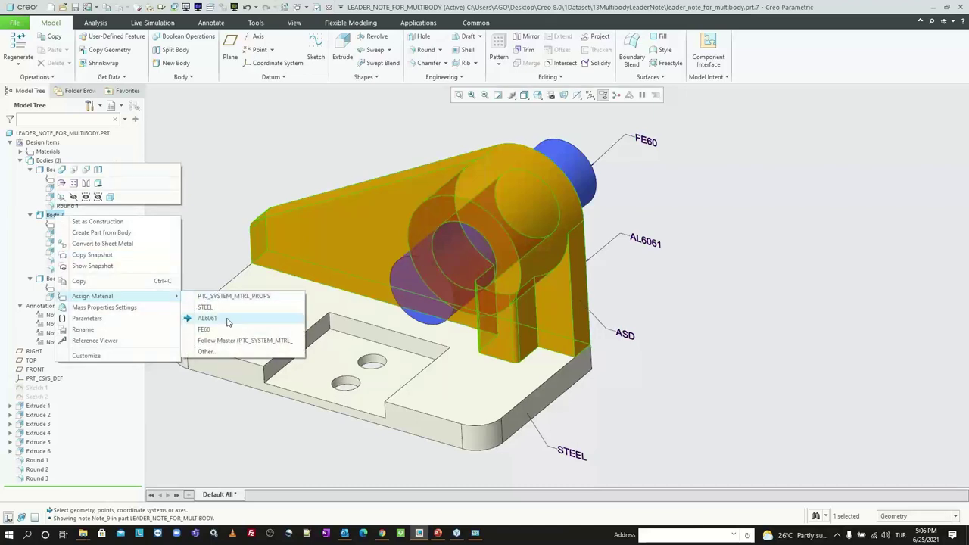
click(232, 349)
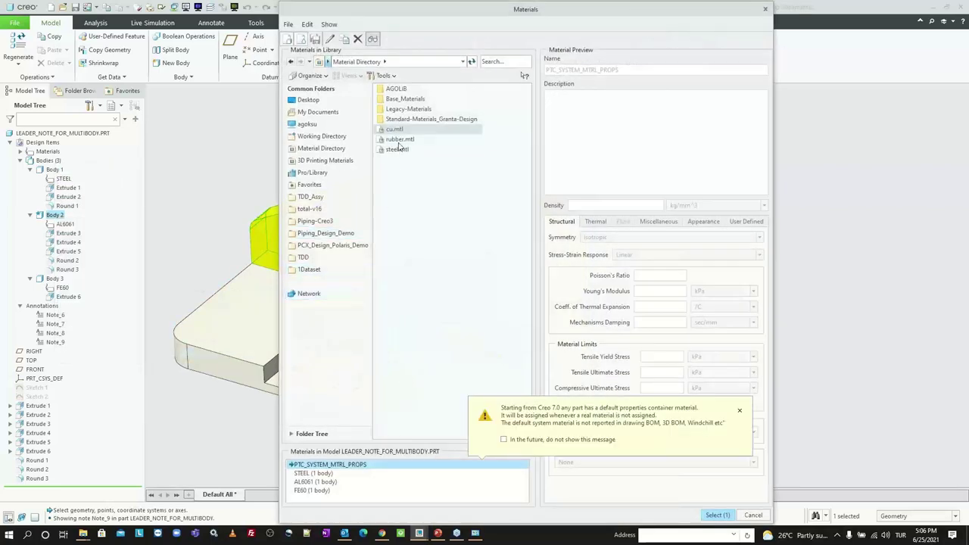
double_click(399, 140)
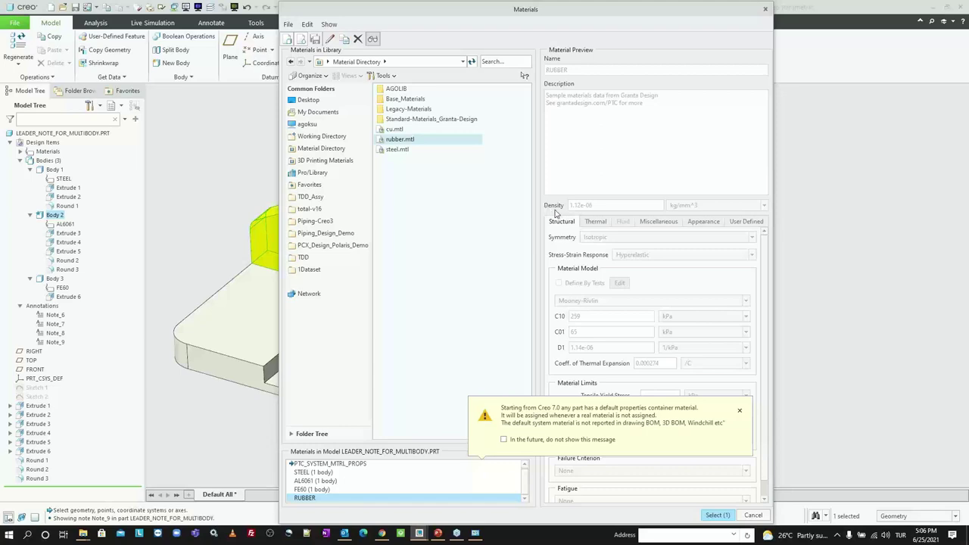
click(717, 514)
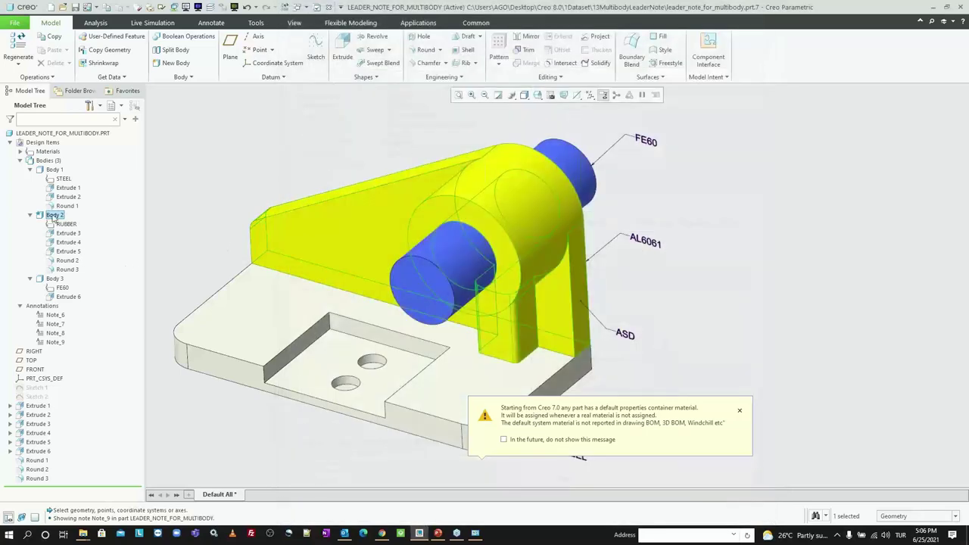
Change Body 2's DESC parameter value to QWE
right_click(54, 216)
click(108, 316)
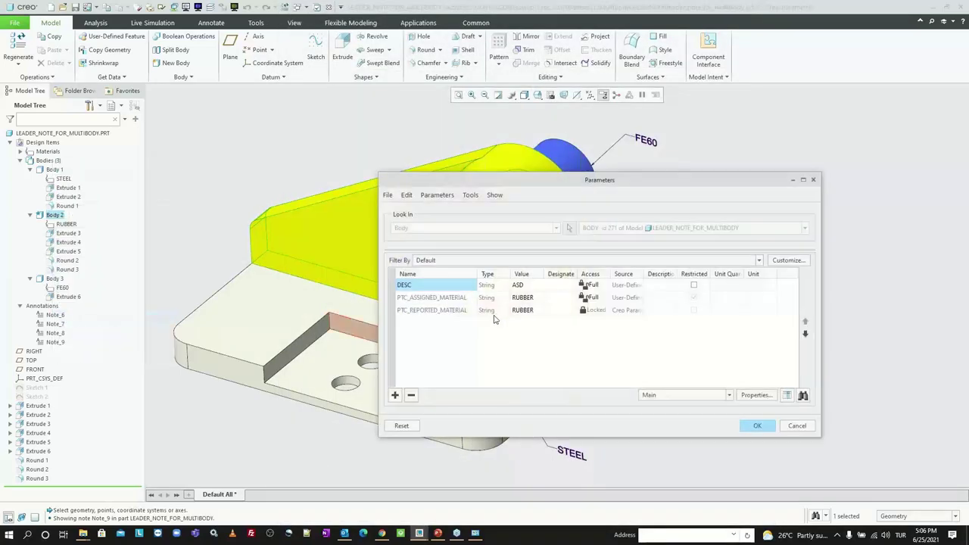
click(519, 285)
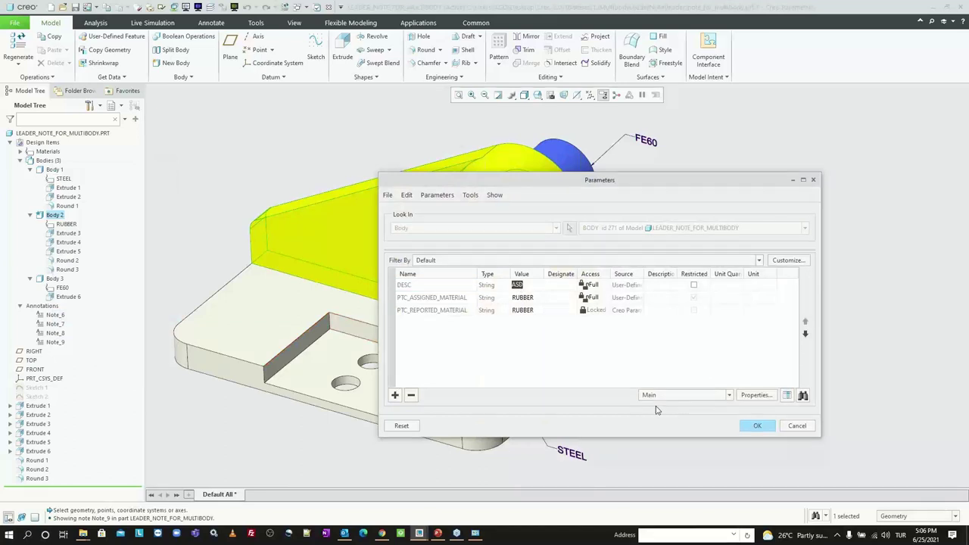
text(QWE)
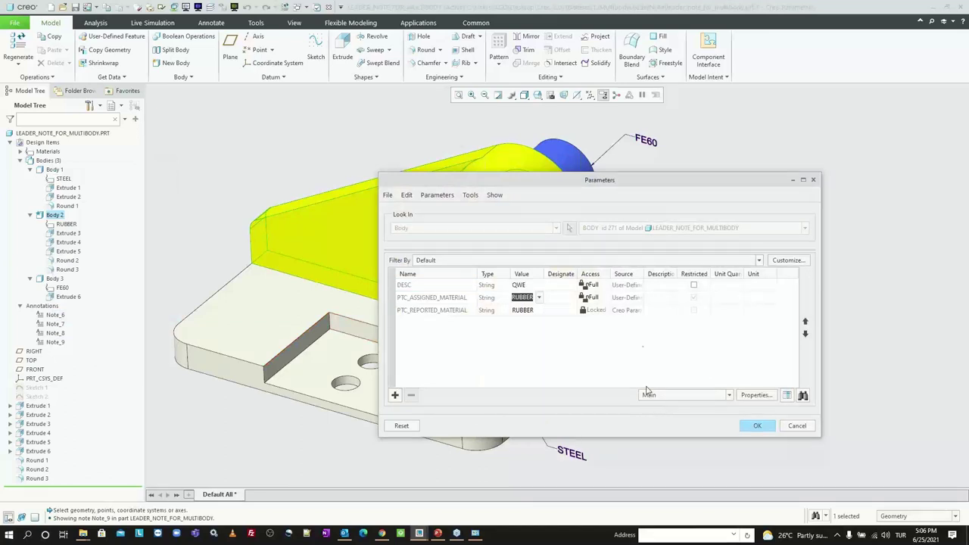
key(Return)
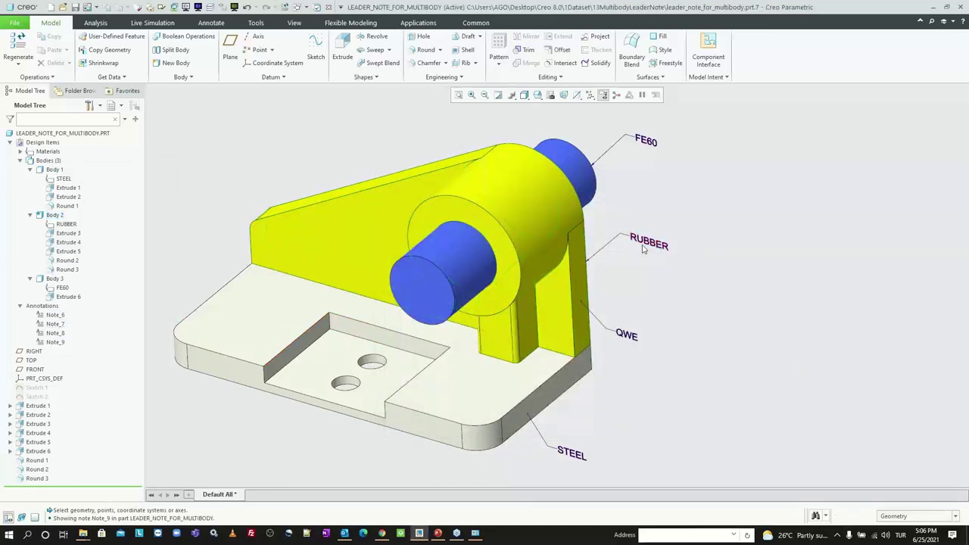
click(644, 247)
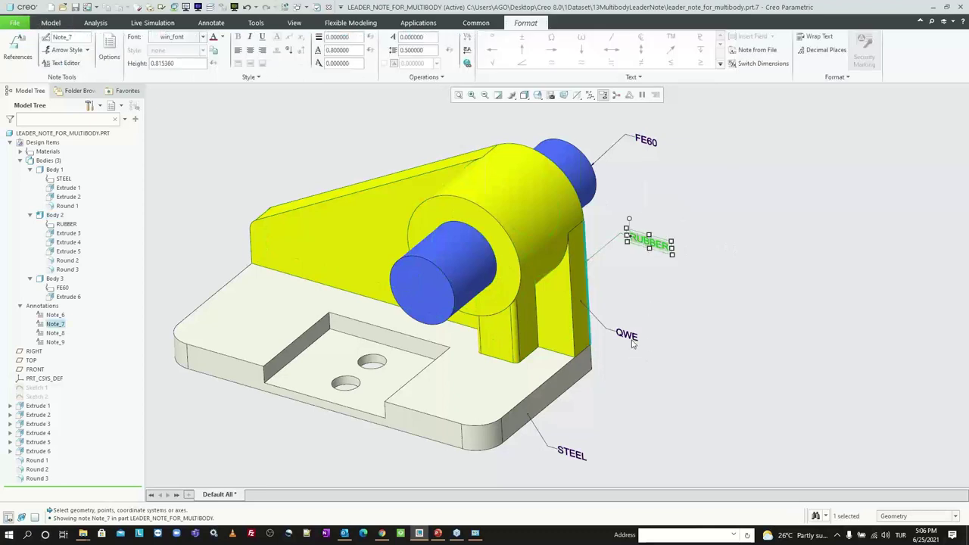
click(754, 326)
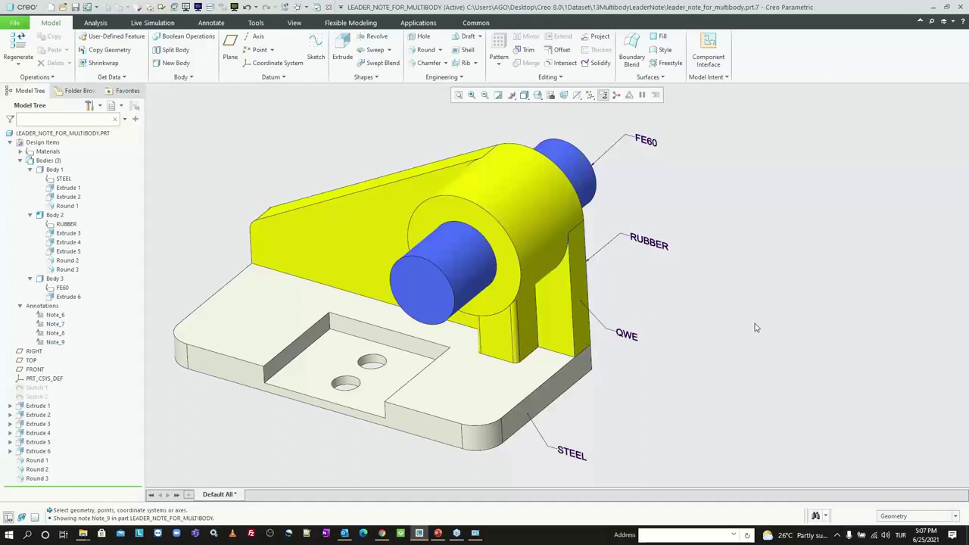
Delete all the material notes: FE60, RUBBER, QWE and STEEL
drag(677, 394, 635, 138)
click(645, 140)
key(Delete)
click(648, 240)
key(Delete)
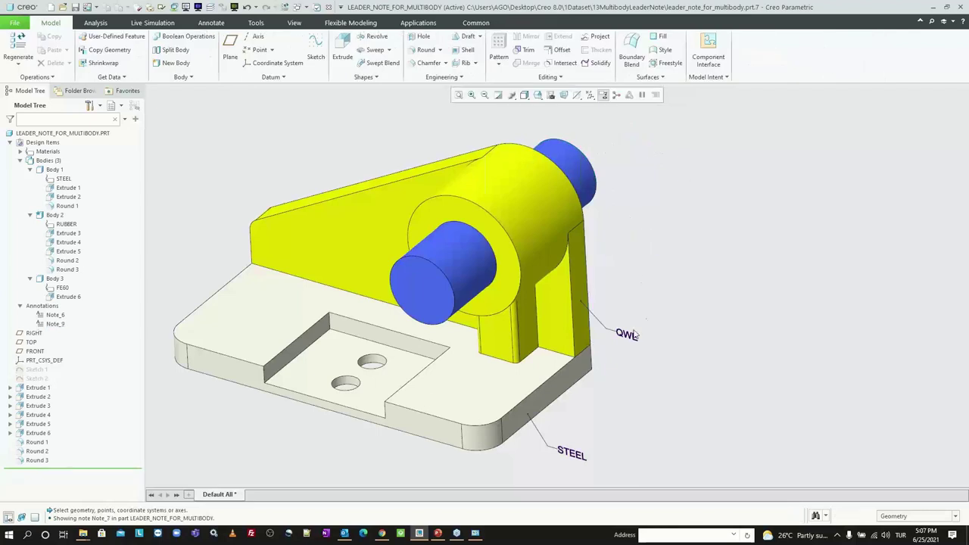
click(634, 334)
key(Delete)
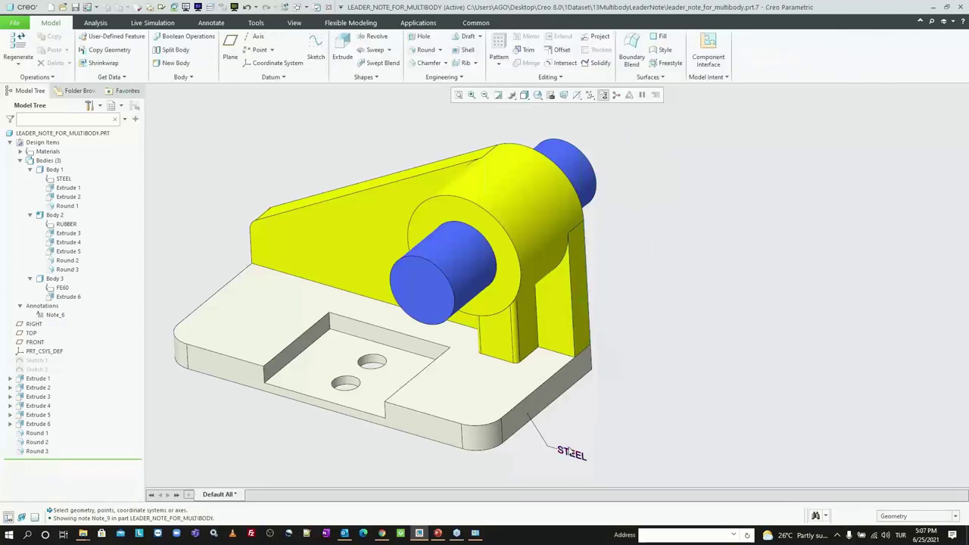
click(569, 452)
key(Delete)
Create a new drawing with an empty format
key(ctrl+n)
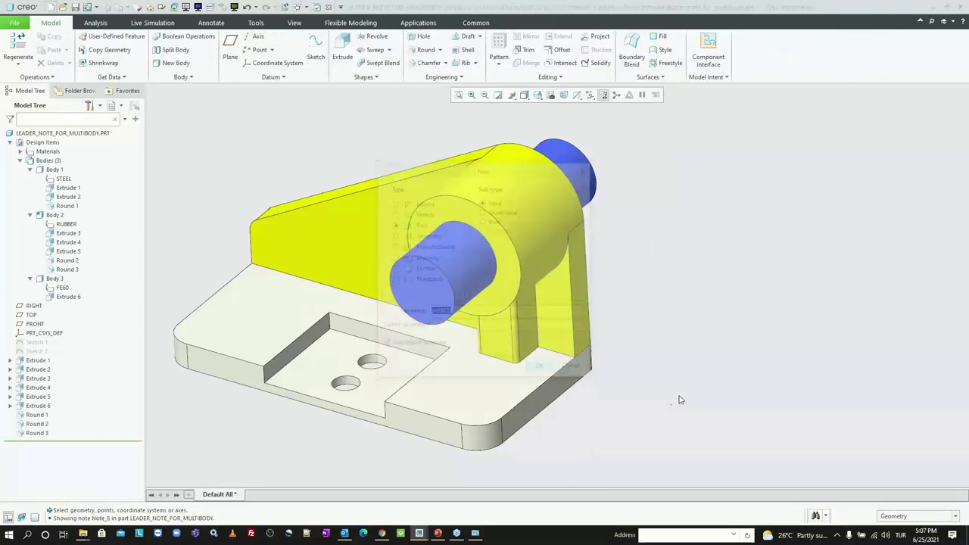
click(422, 257)
click(542, 368)
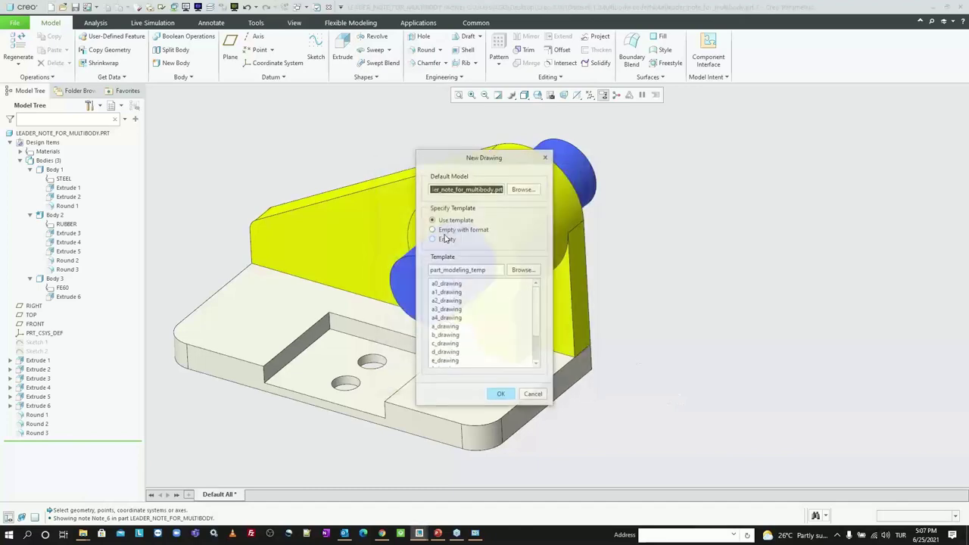
click(433, 239)
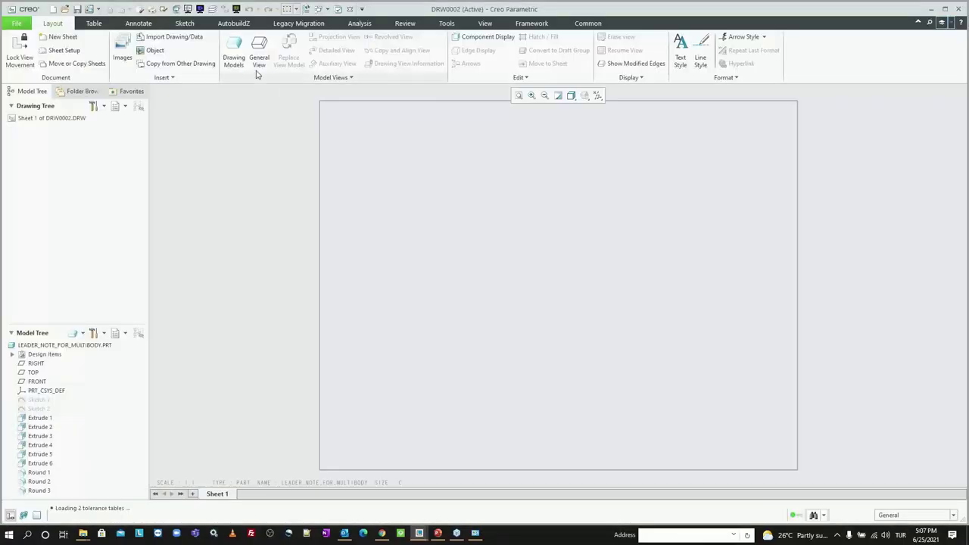
Insert a general view of the part at custom scale 3
click(259, 56)
click(493, 334)
click(489, 234)
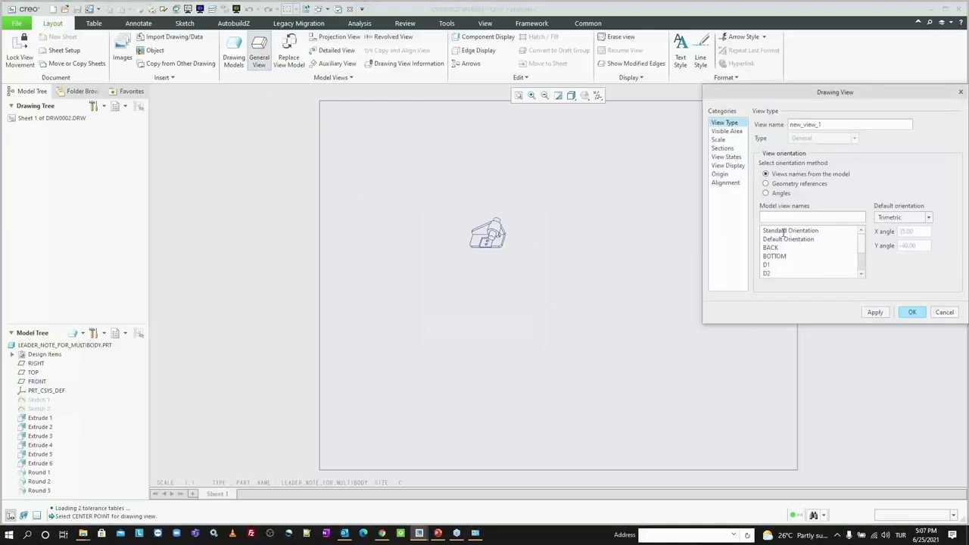
click(732, 141)
click(772, 136)
text(3)
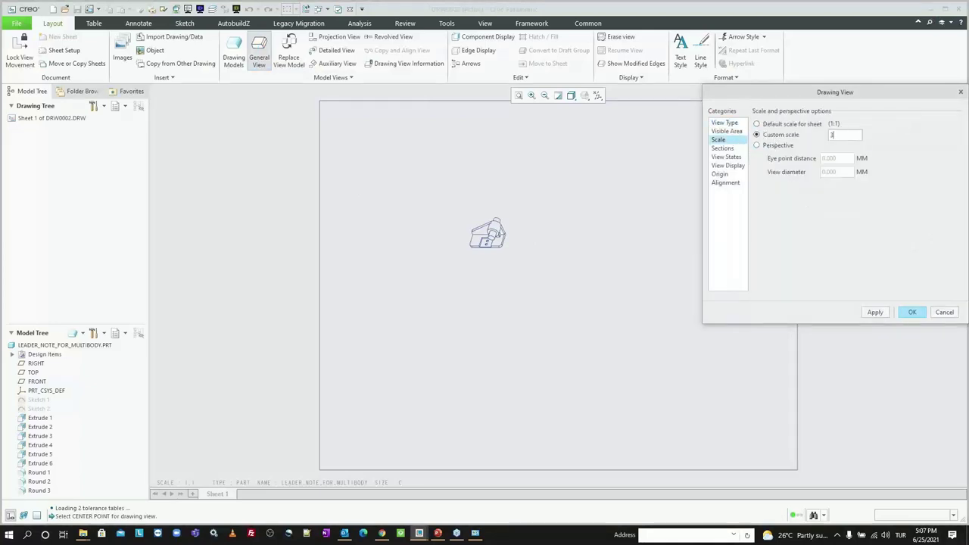
key(Return)
key(Return)
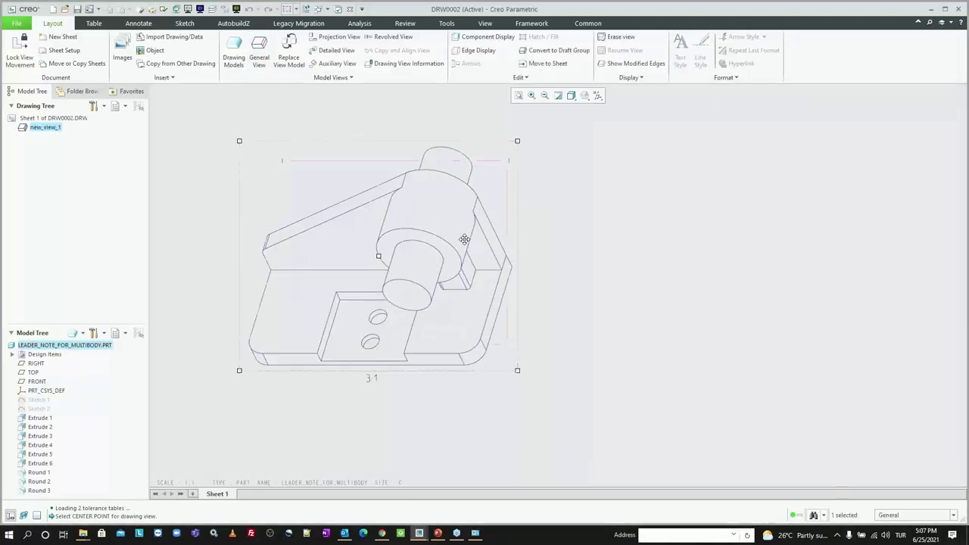
click(594, 191)
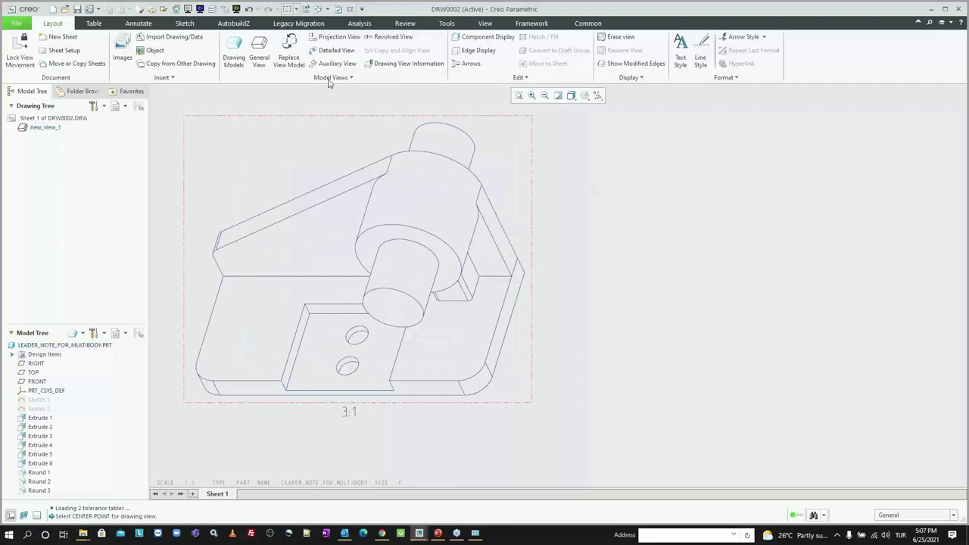
Add a leader note on the upright's edge with &PTC_ASSIGNED_MATERIAL:ATT_BODY, showing RUBBER
click(138, 22)
click(357, 50)
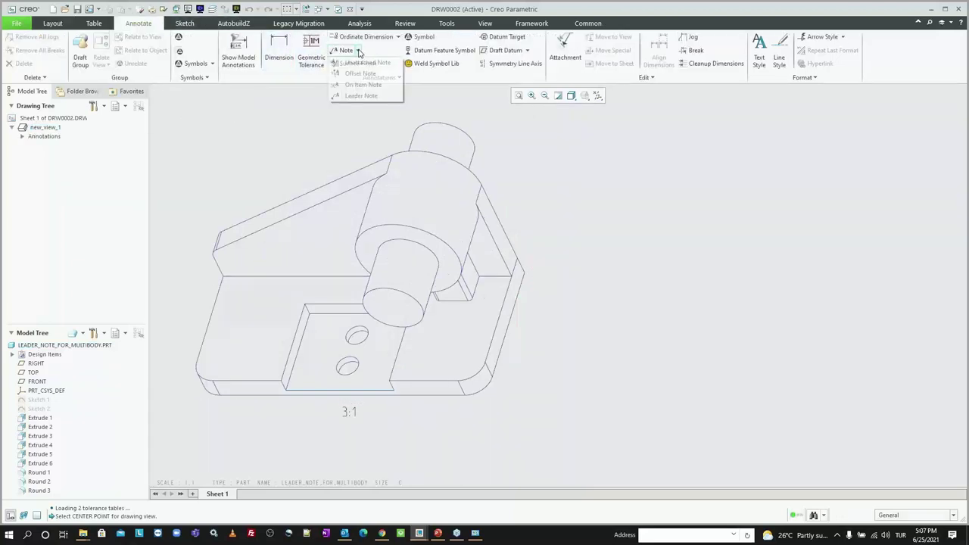
click(360, 96)
click(498, 220)
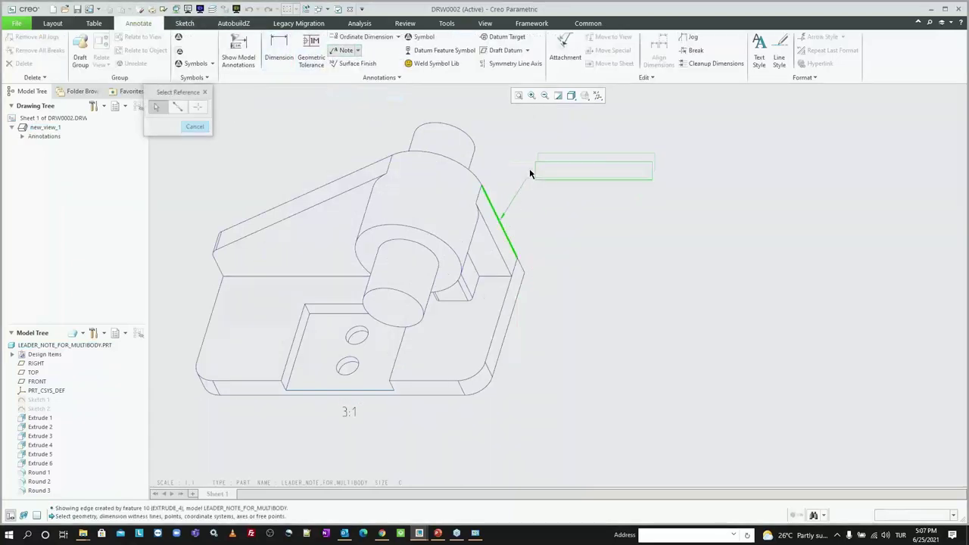
text(&)
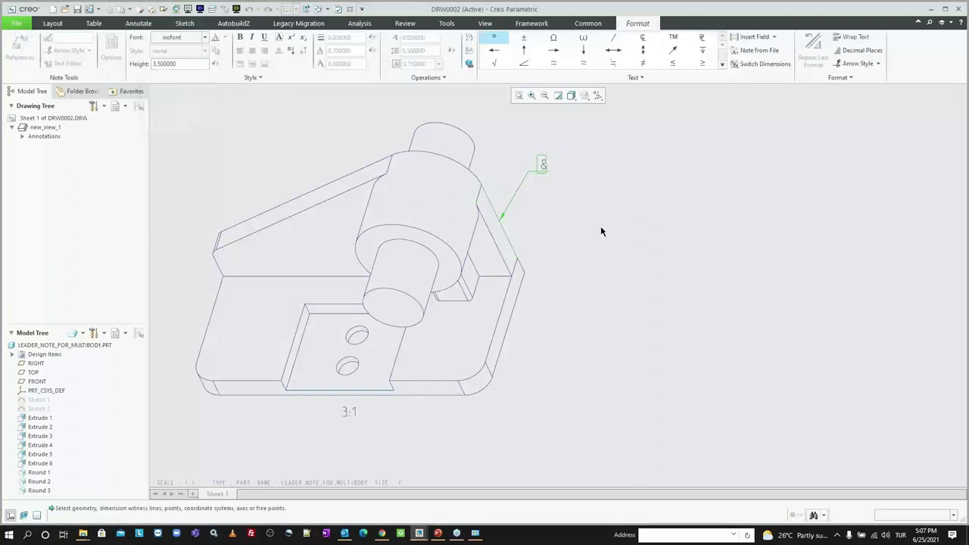
text(PTC_ASSIG)
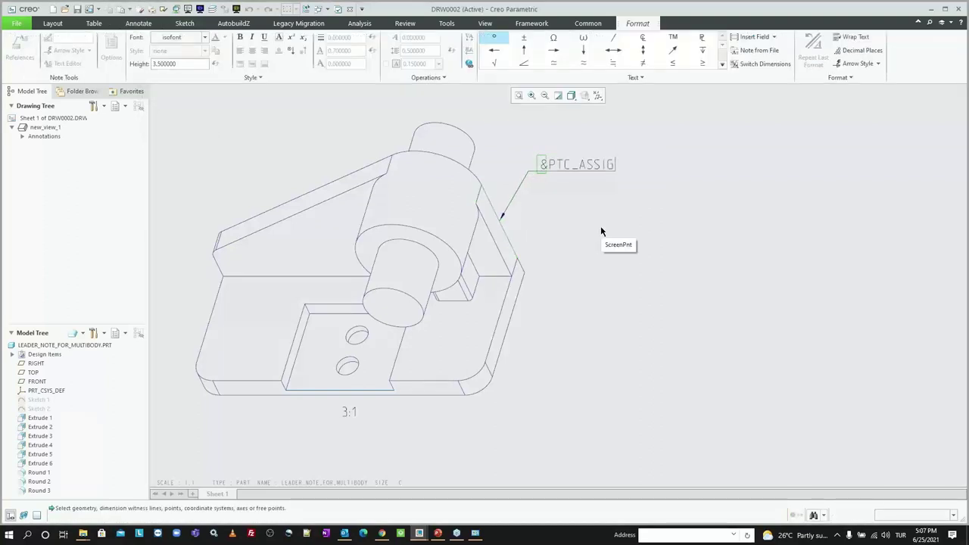
text(NED_MATERIAL)
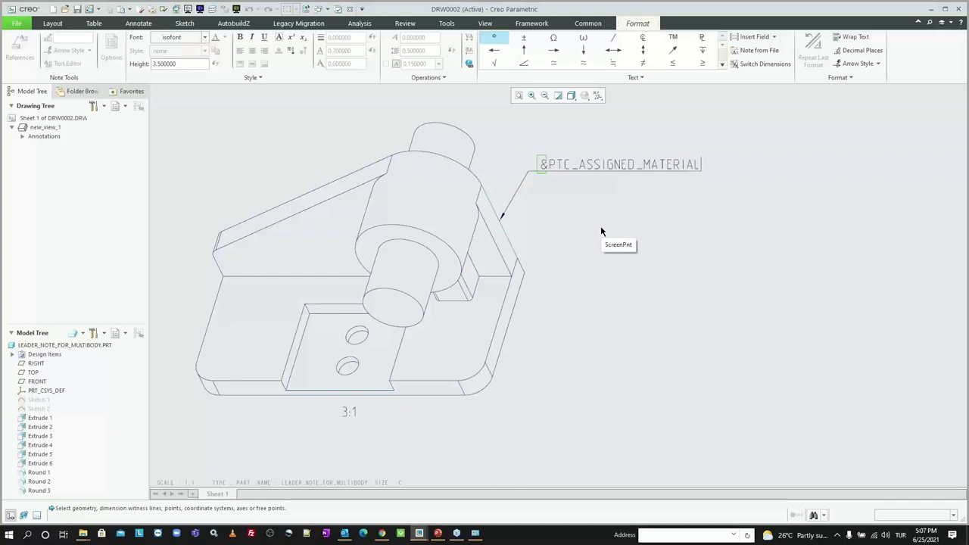
text(:ATT_BO)
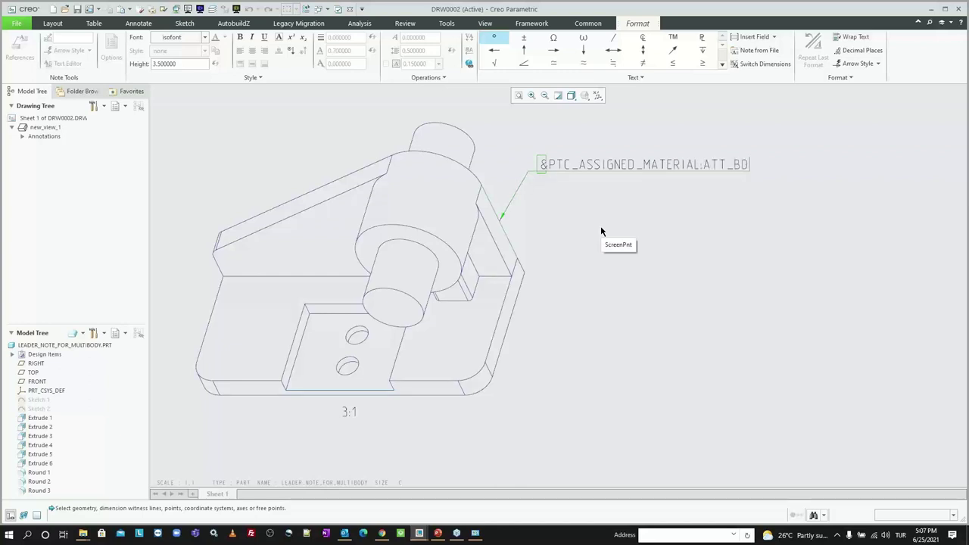
text(DY)
click(601, 227)
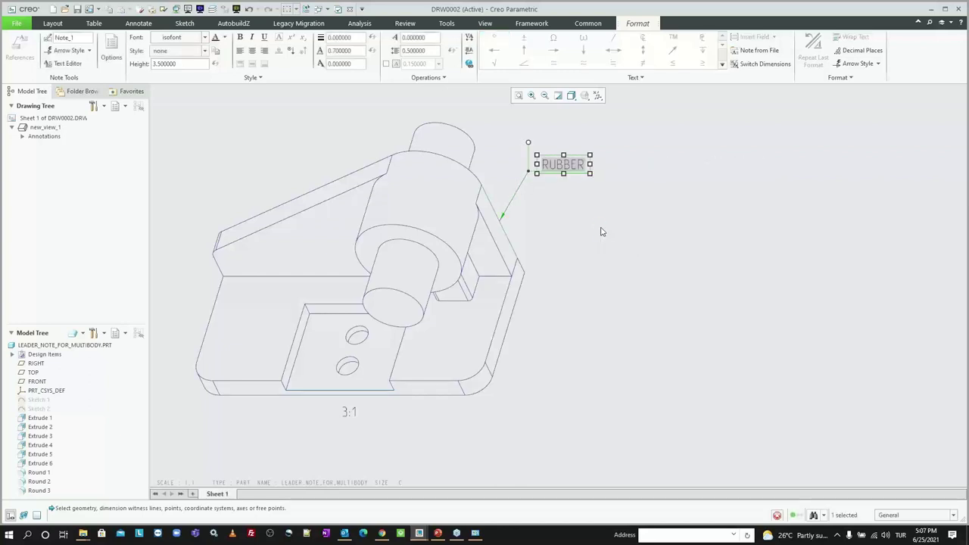
Add a leader note on the base's right edge with the pasted material text, showing STEEL
click(340, 50)
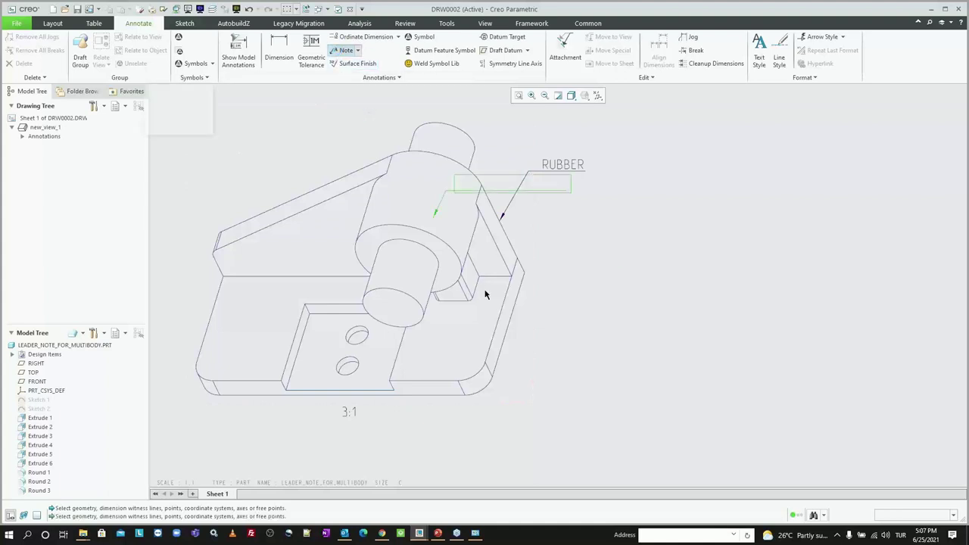
click(502, 349)
middle_click(538, 378)
text(STEEL)
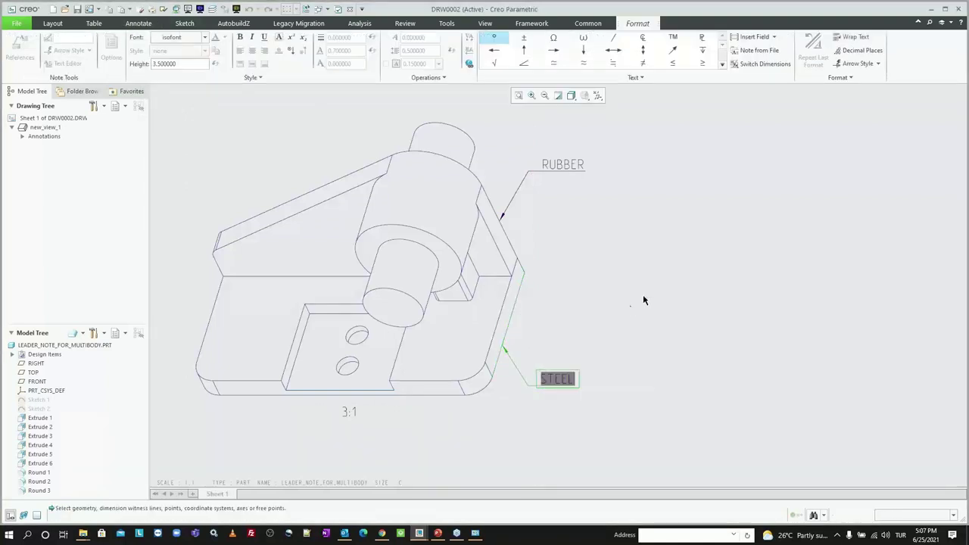
click(298, 113)
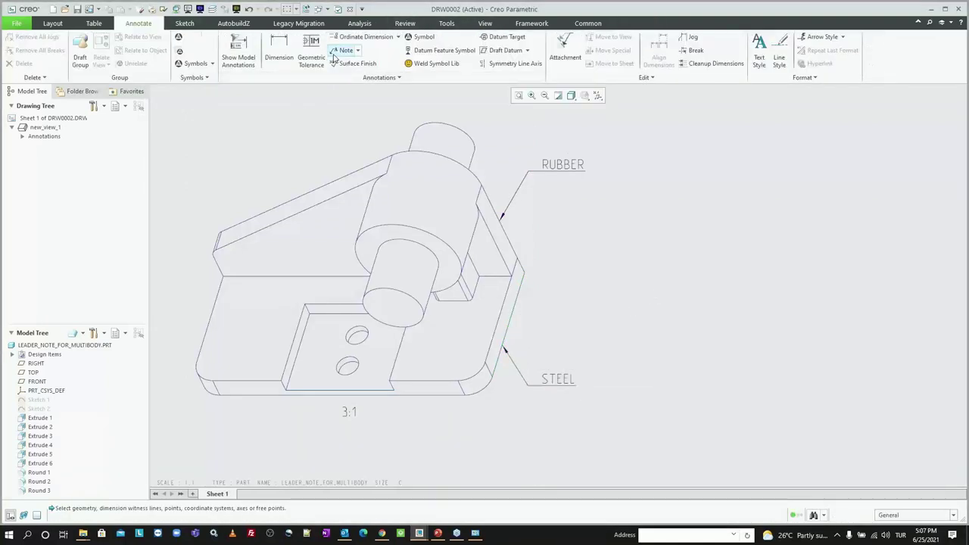
Add a leader note reading FE60 above the pin's cylinder surface
click(340, 50)
click(459, 137)
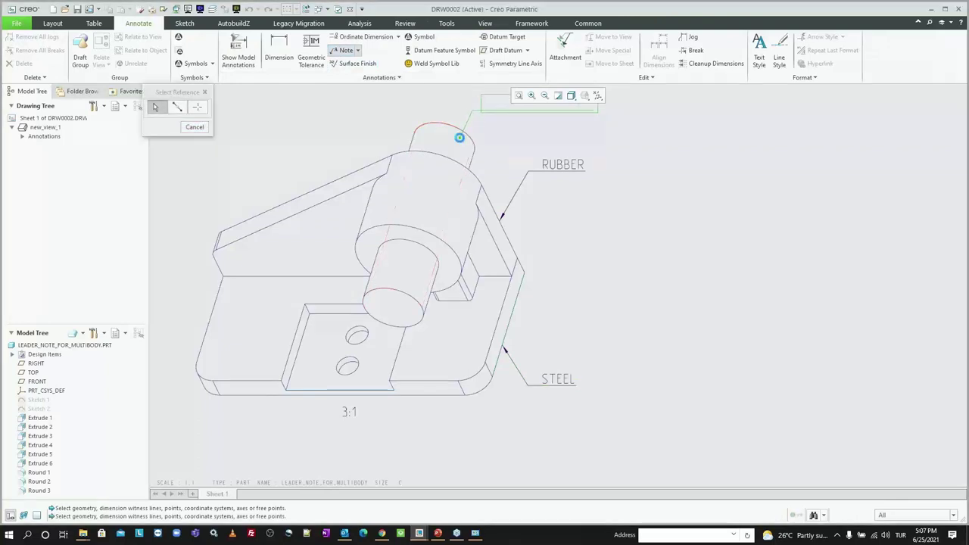
middle_click(492, 110)
text(FE60)
click(733, 223)
scroll(598, 317, up, 1)
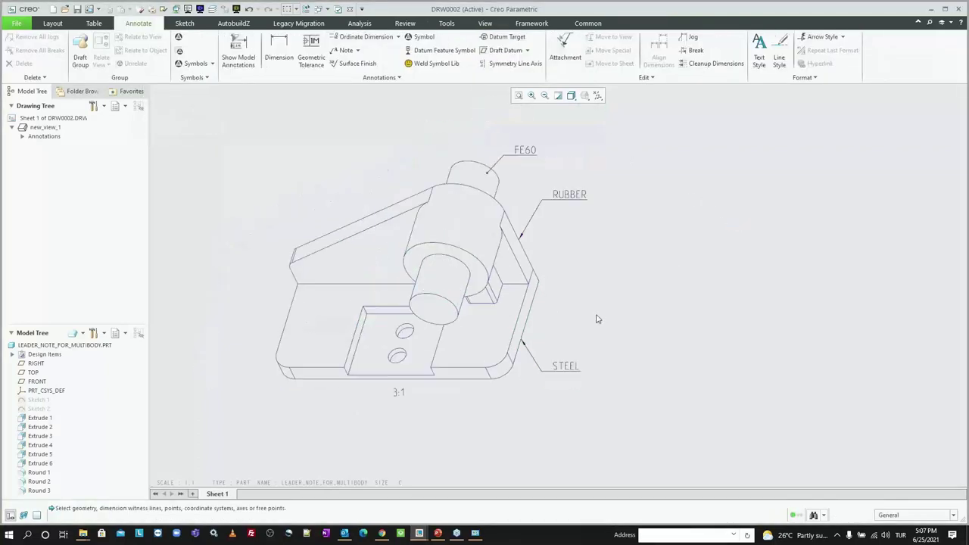
scroll(614, 307, up, 1)
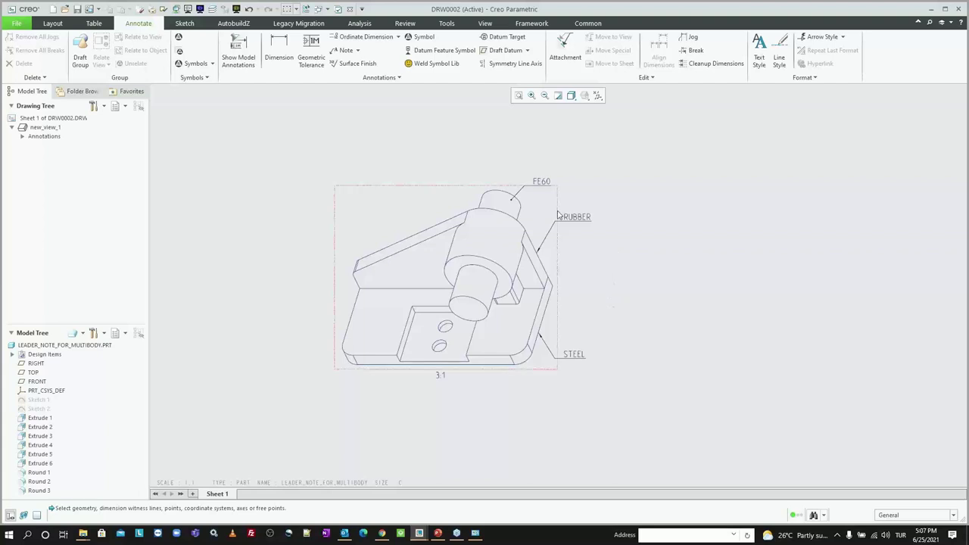